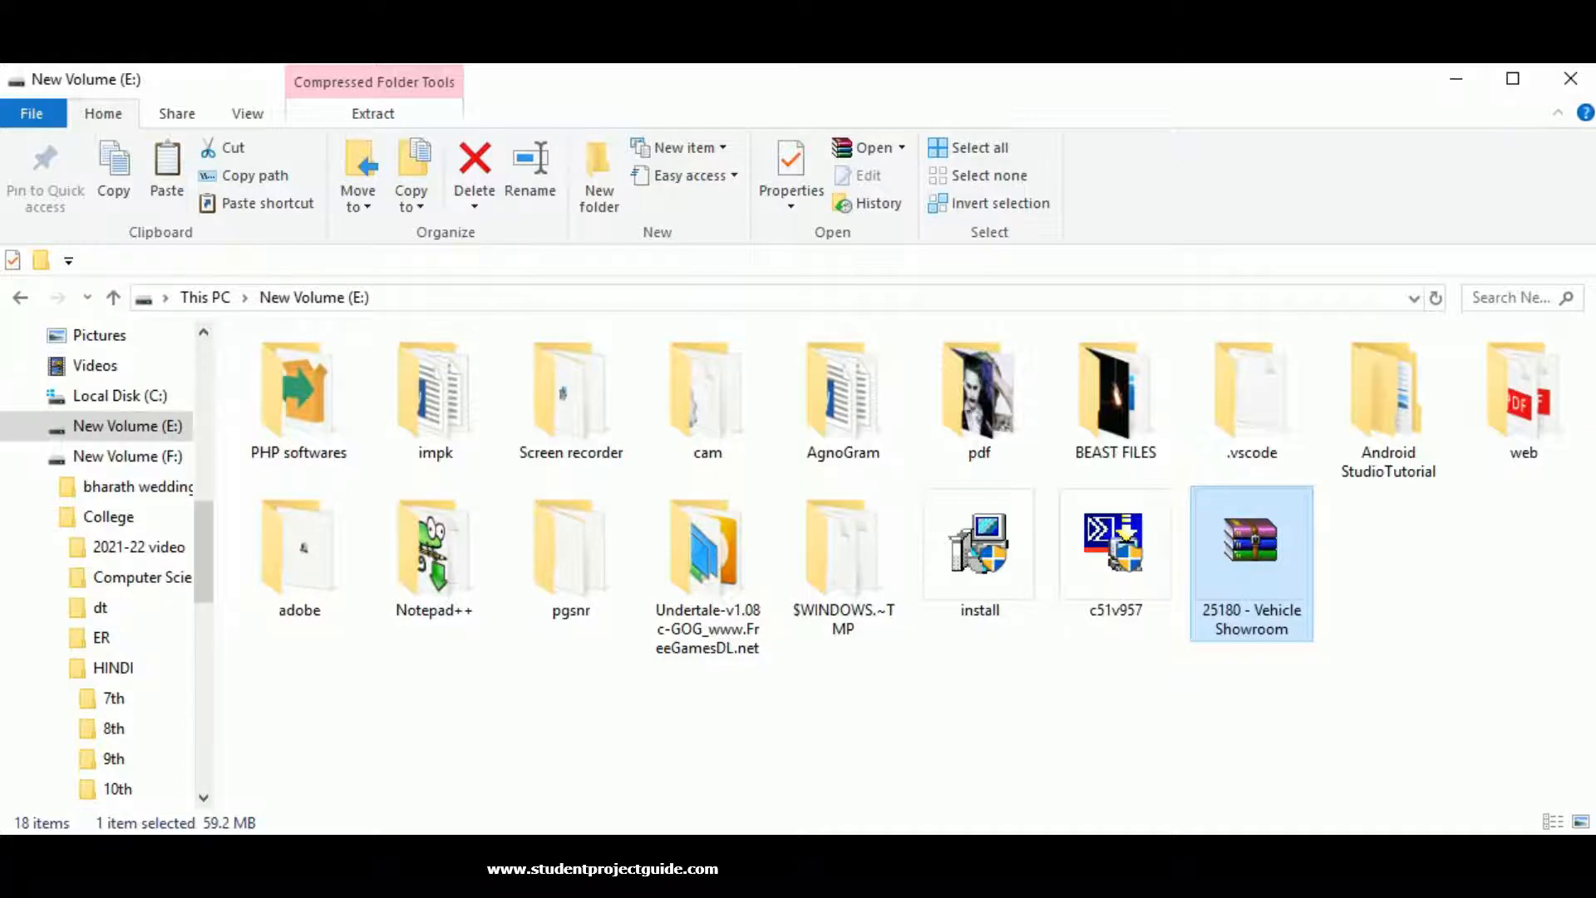
Extract the Vehicle Showroom archive, then extract its Car Kart Source Code zip into a folder.
{"action": "left_click", "coordinate": [897, 761]}
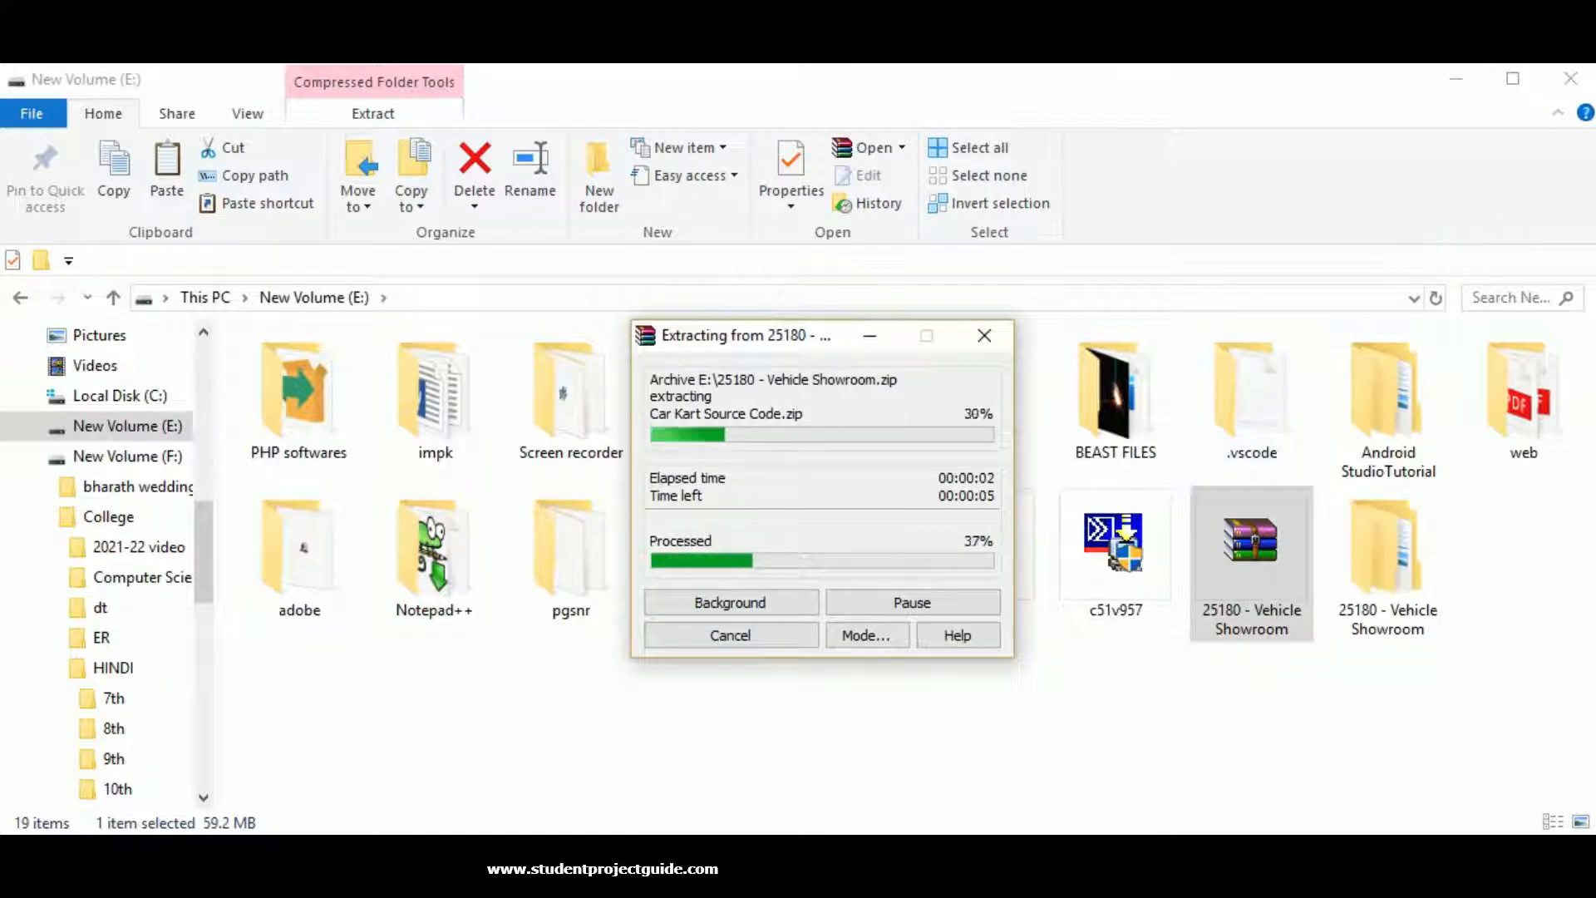
{"action": "double_click", "coordinate": [1390, 573]}
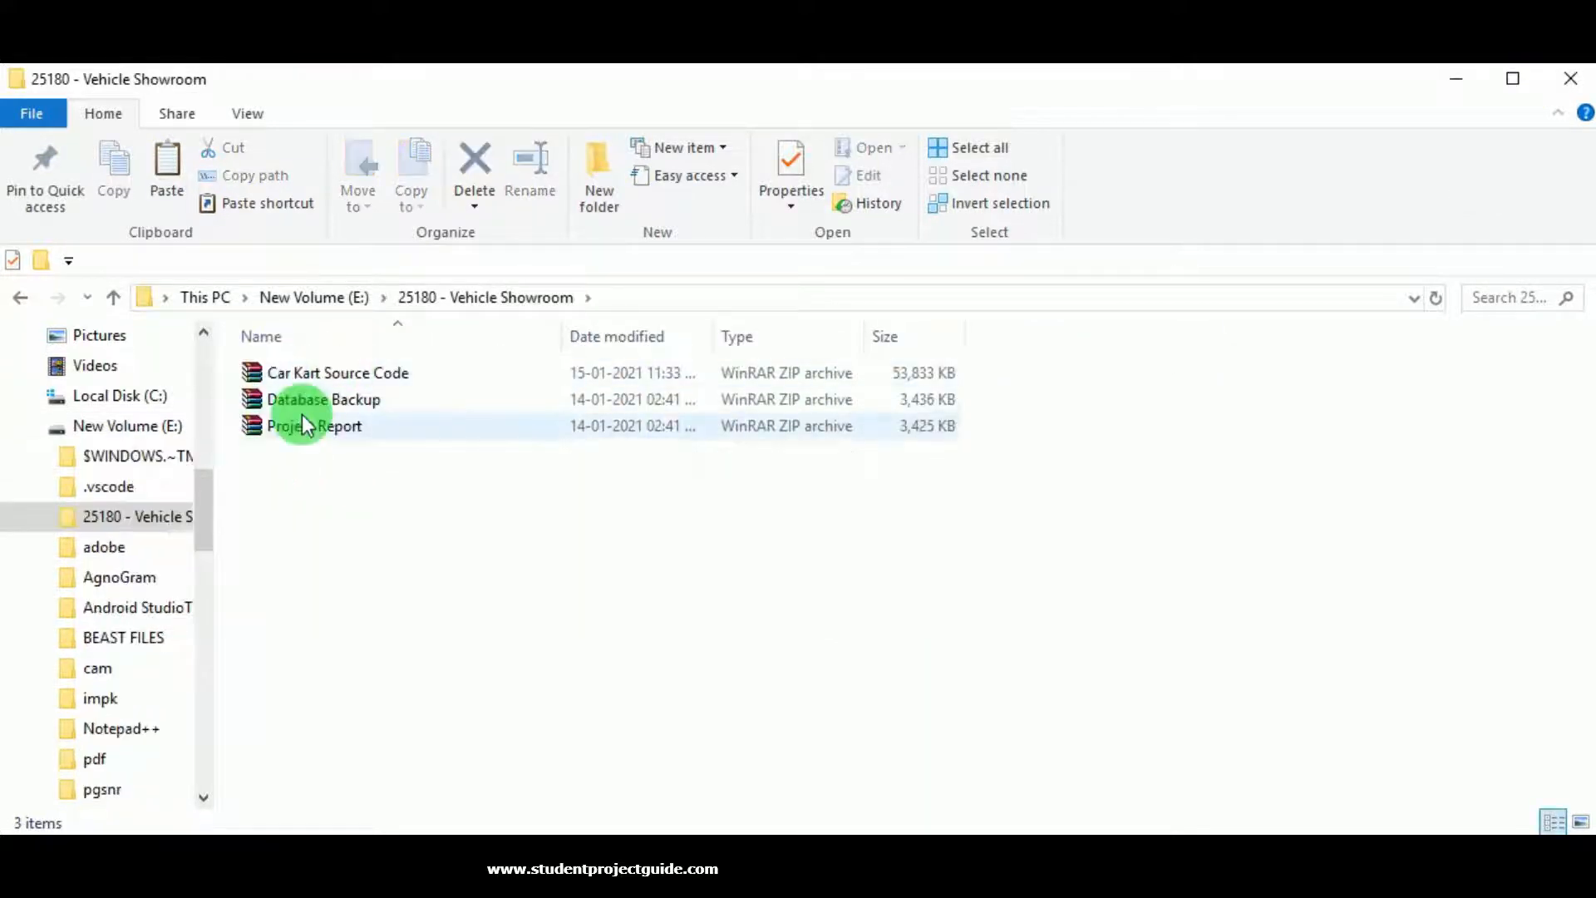
{"action": "left_click", "coordinate": [341, 381]}
{"action": "right_click", "coordinate": [341, 382]}
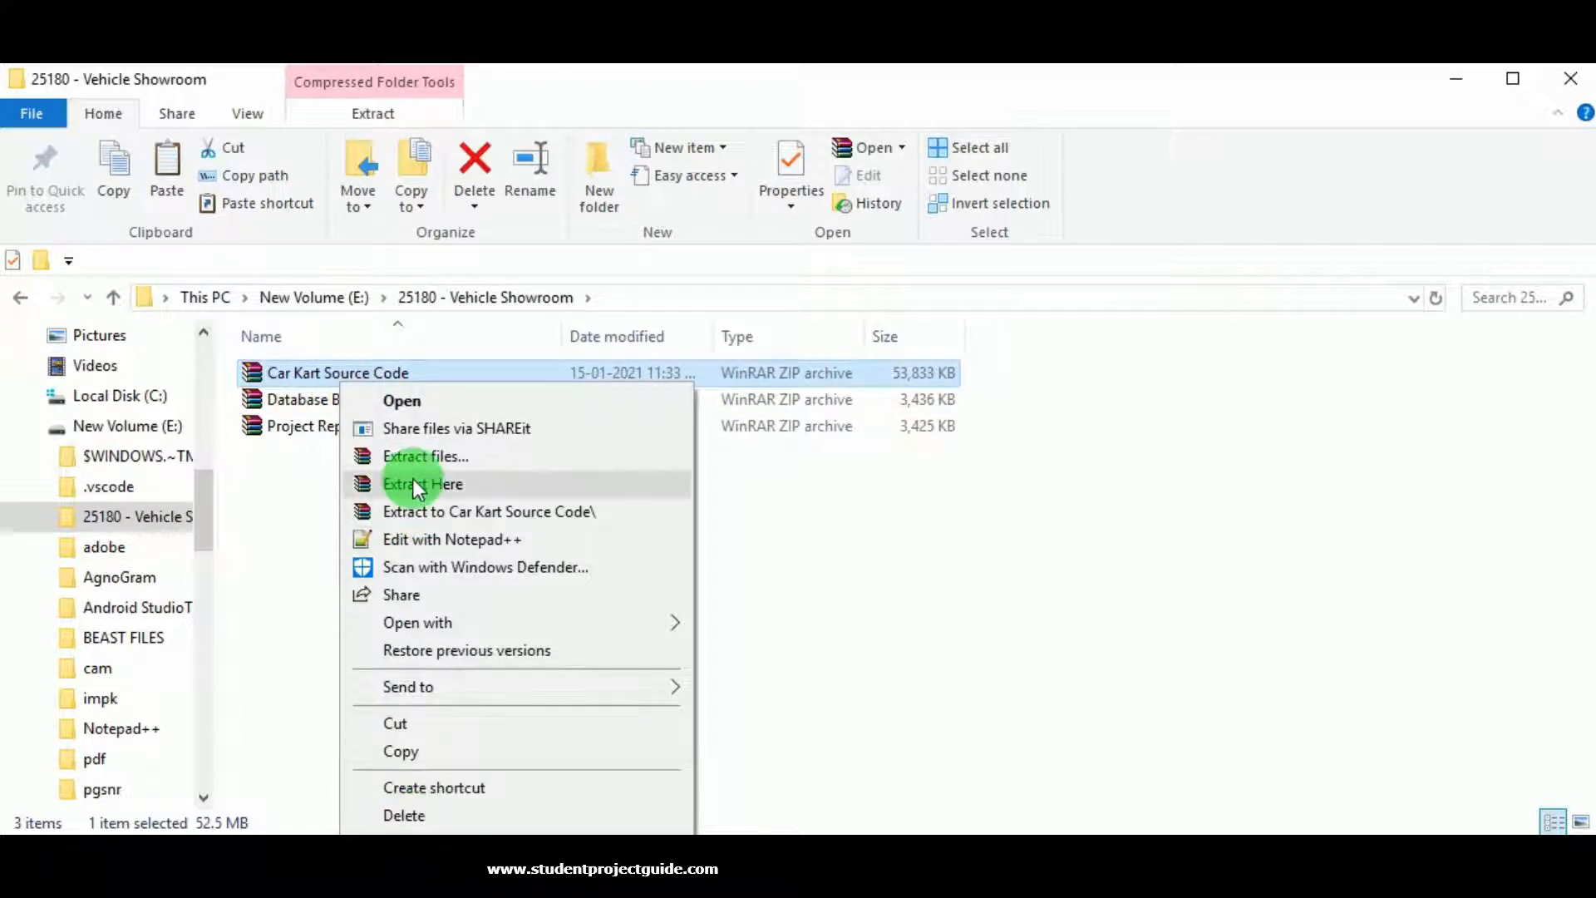
{"action": "left_click", "coordinate": [423, 458]}
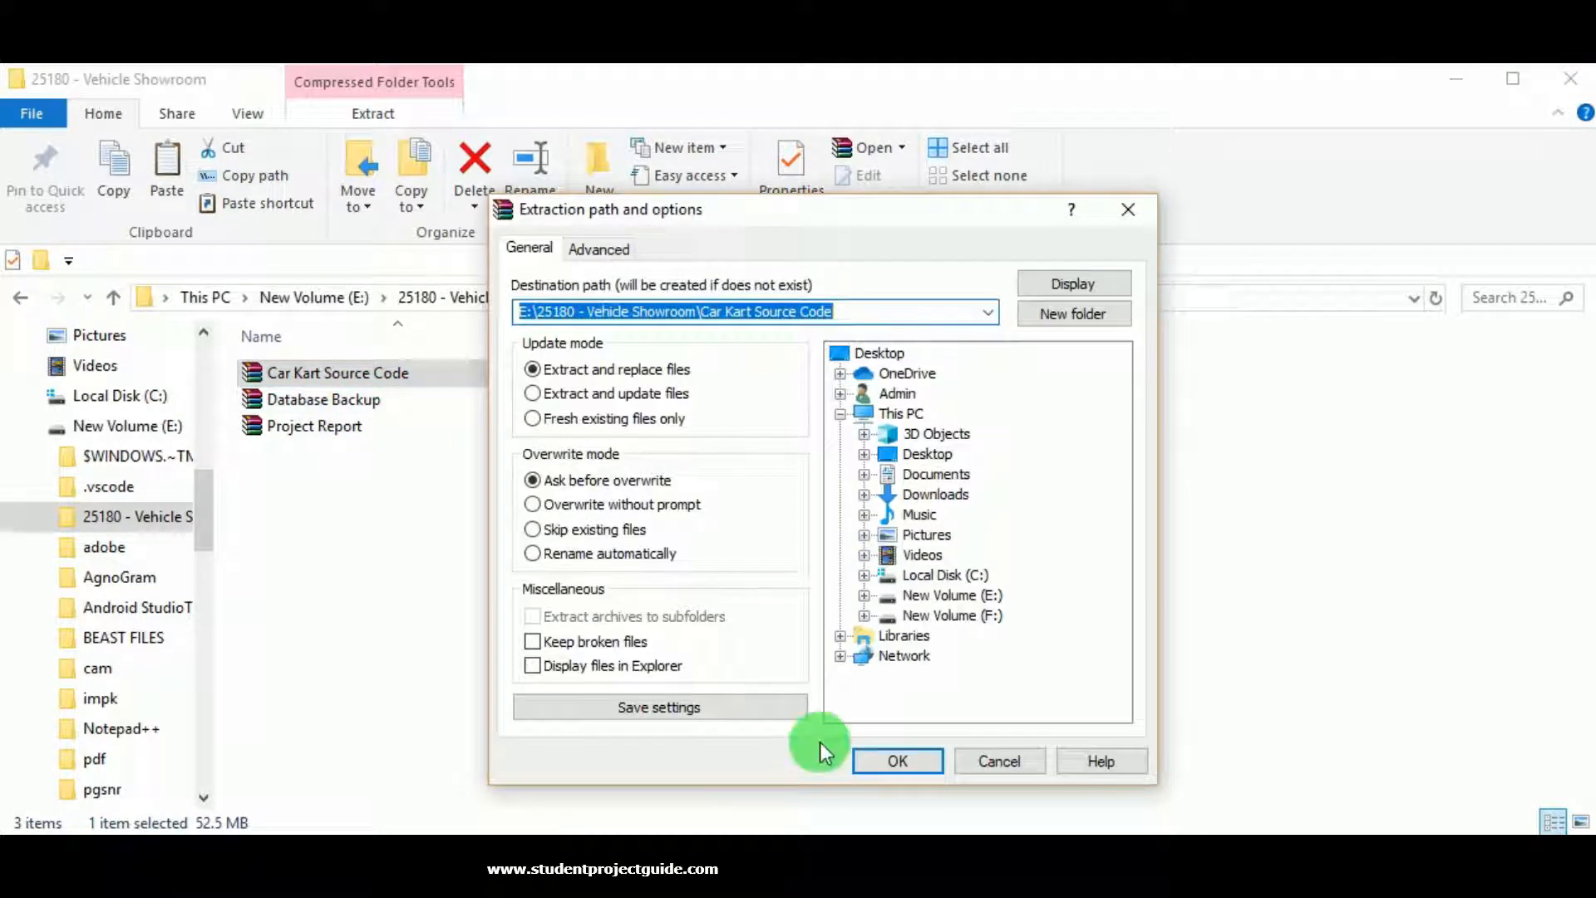
{"action": "left_click", "coordinate": [897, 760]}
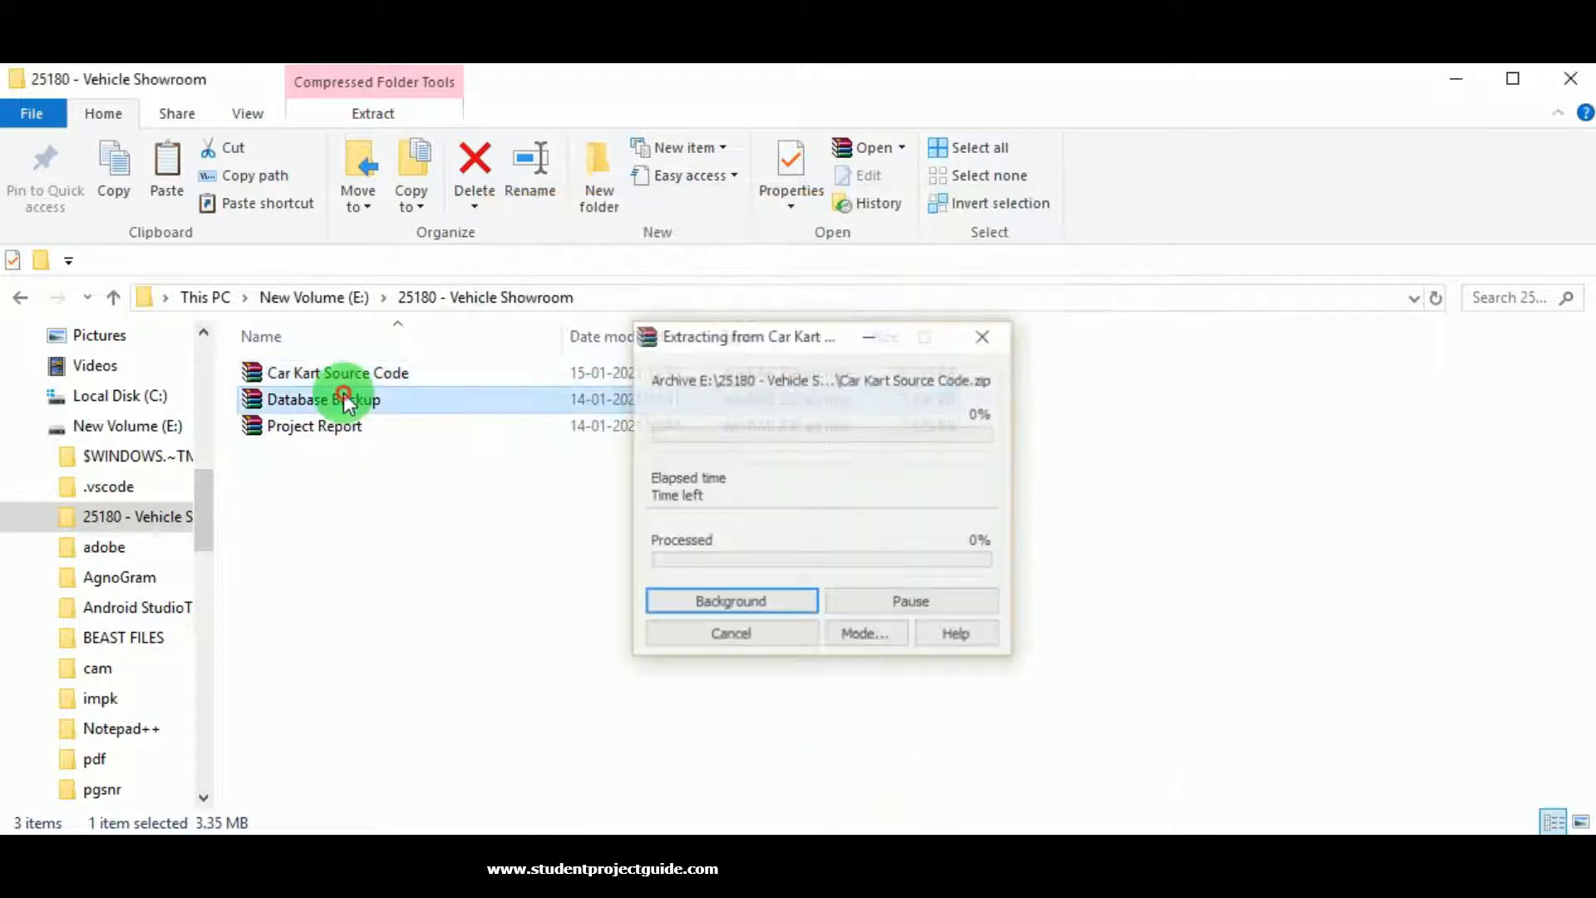
Extract the Database Backup and Project Report zips into their own folders.
{"action": "right_click", "coordinate": [346, 401]}
{"action": "key", "text": "Escape"}
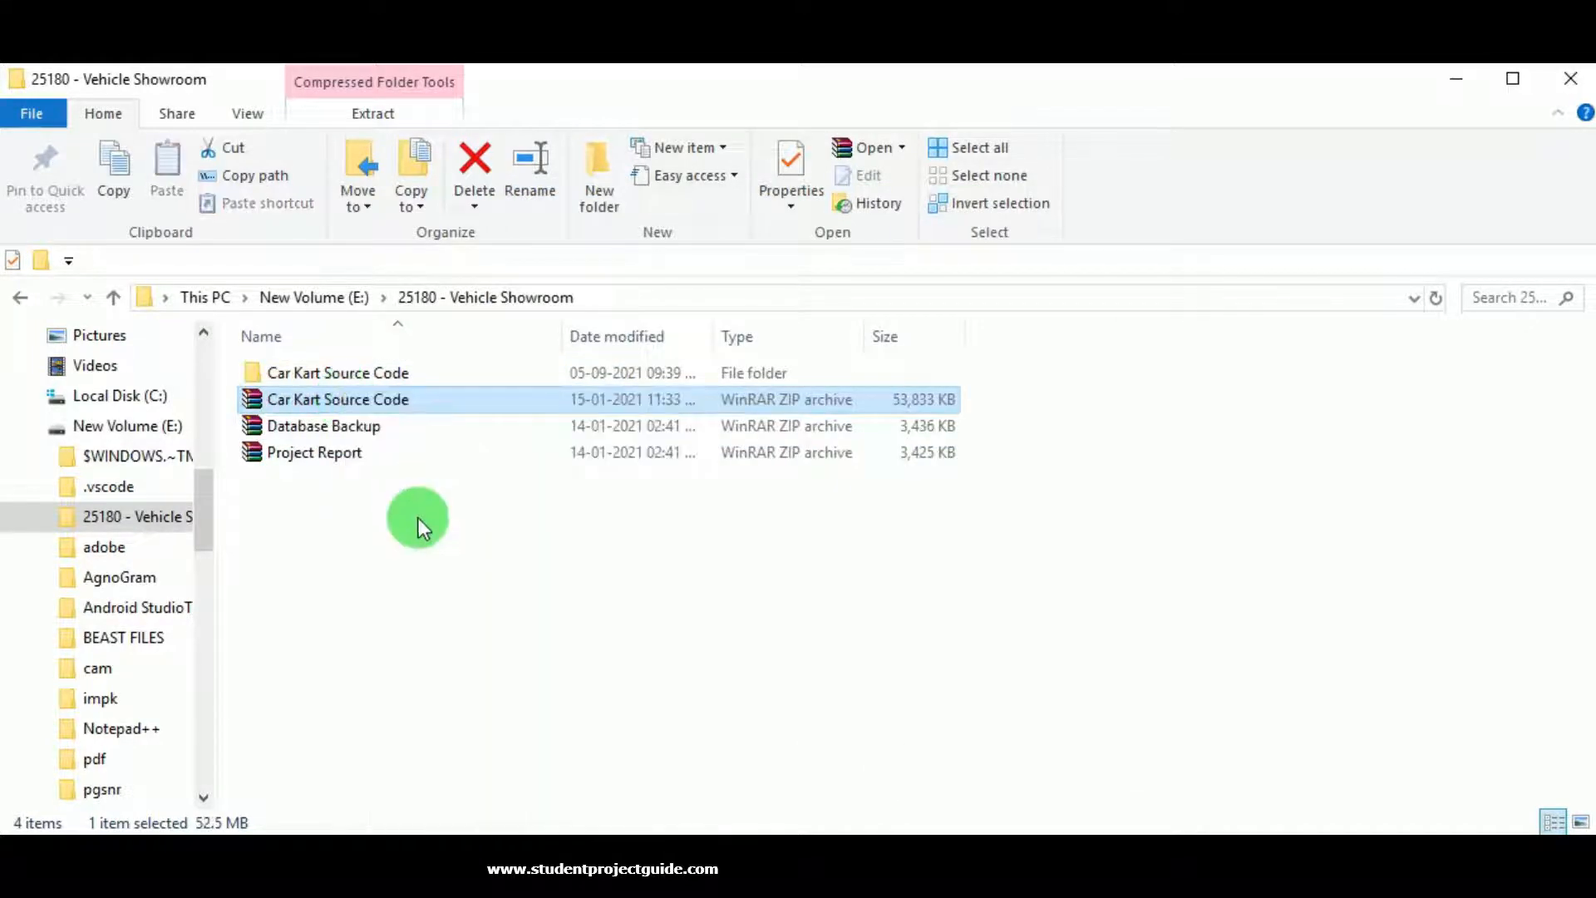
{"action": "left_click", "coordinate": [332, 424]}
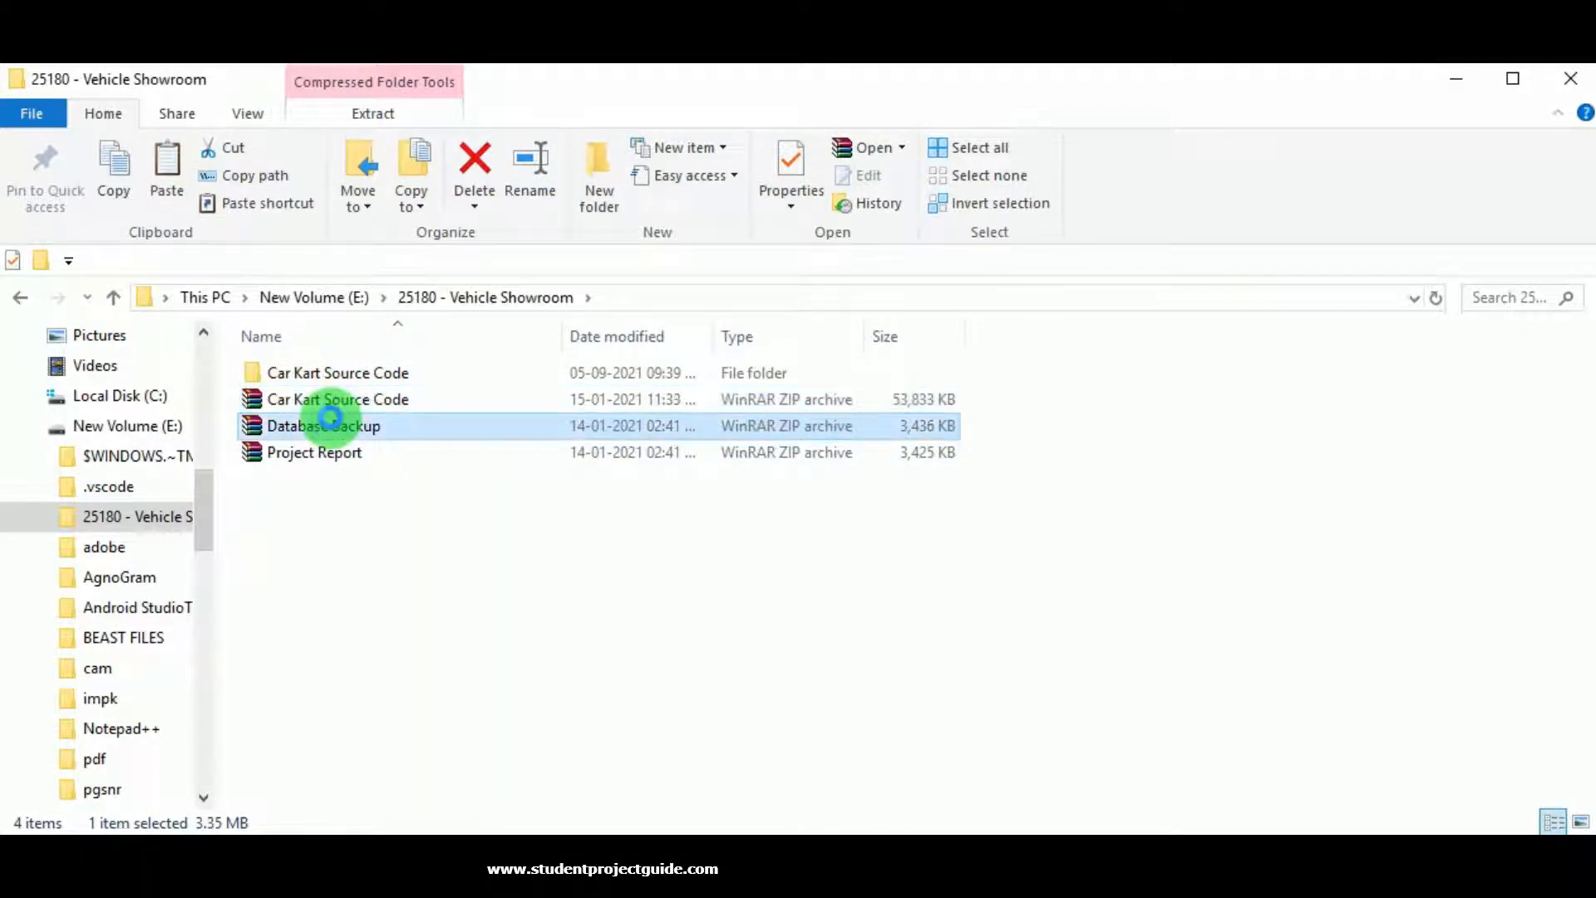
{"action": "right_click", "coordinate": [331, 425]}
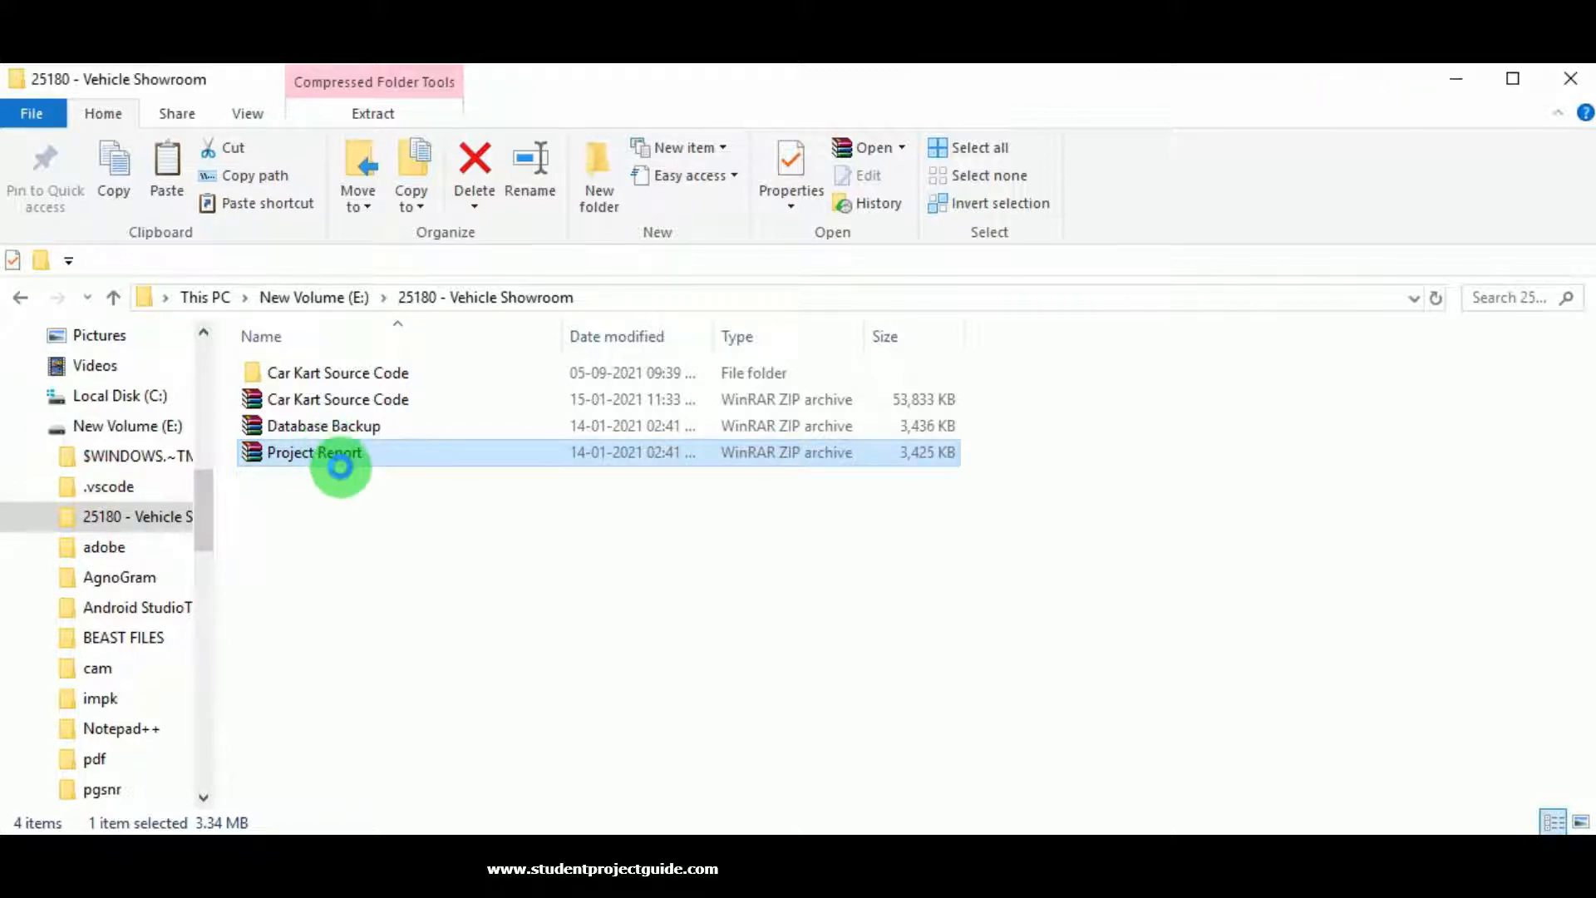
{"action": "right_click", "coordinate": [336, 455]}
{"action": "left_click", "coordinate": [418, 507]}
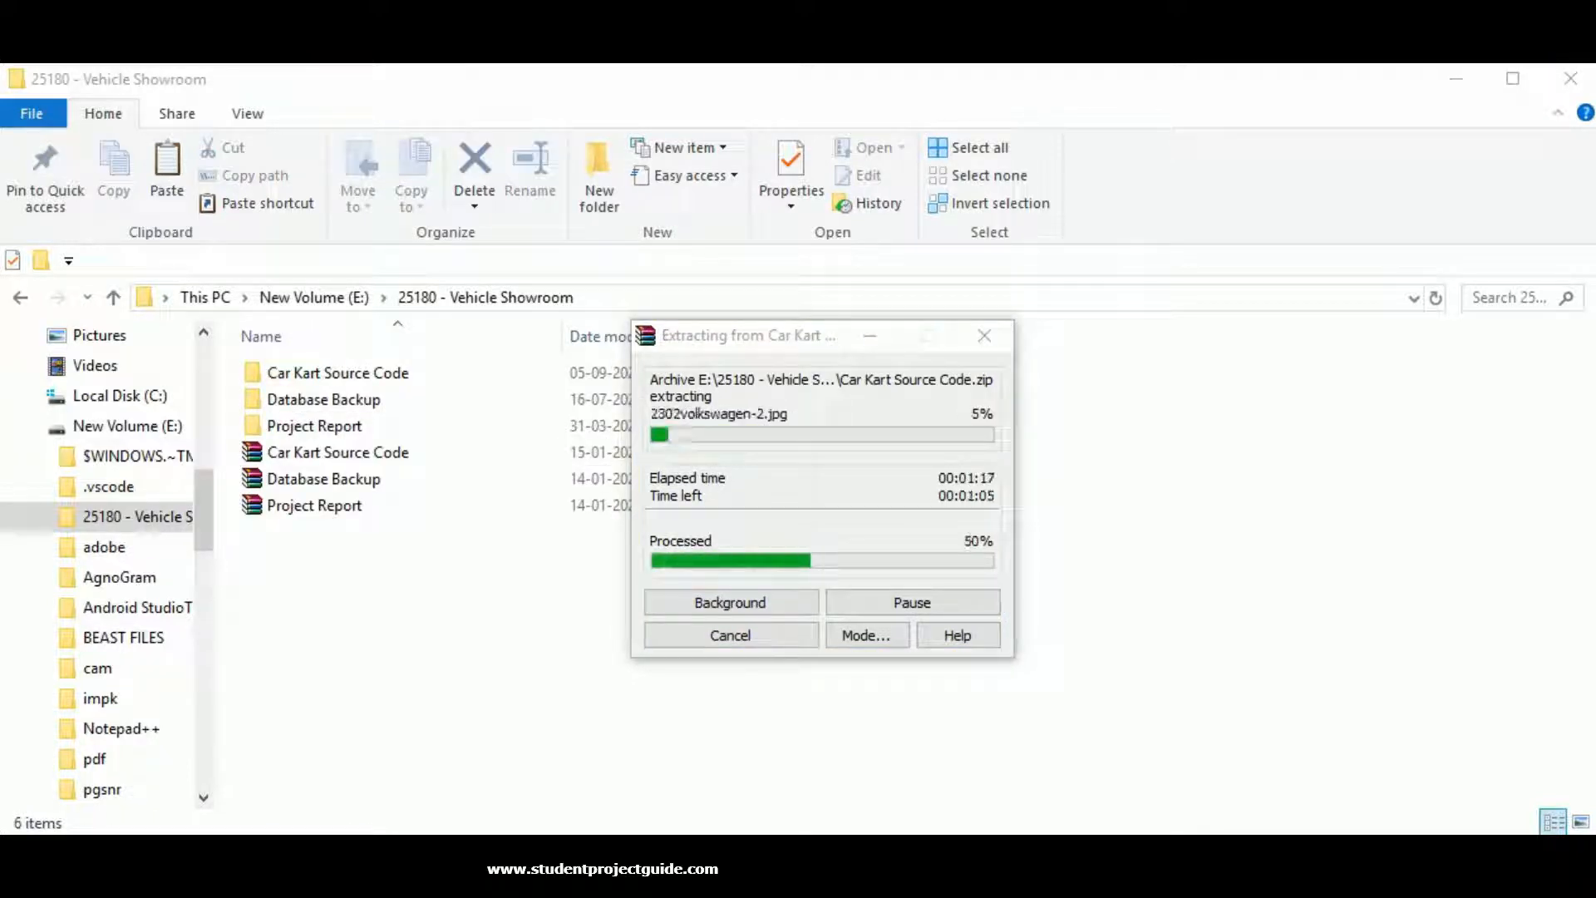
{"action": "left_click", "coordinate": [270, 432]}
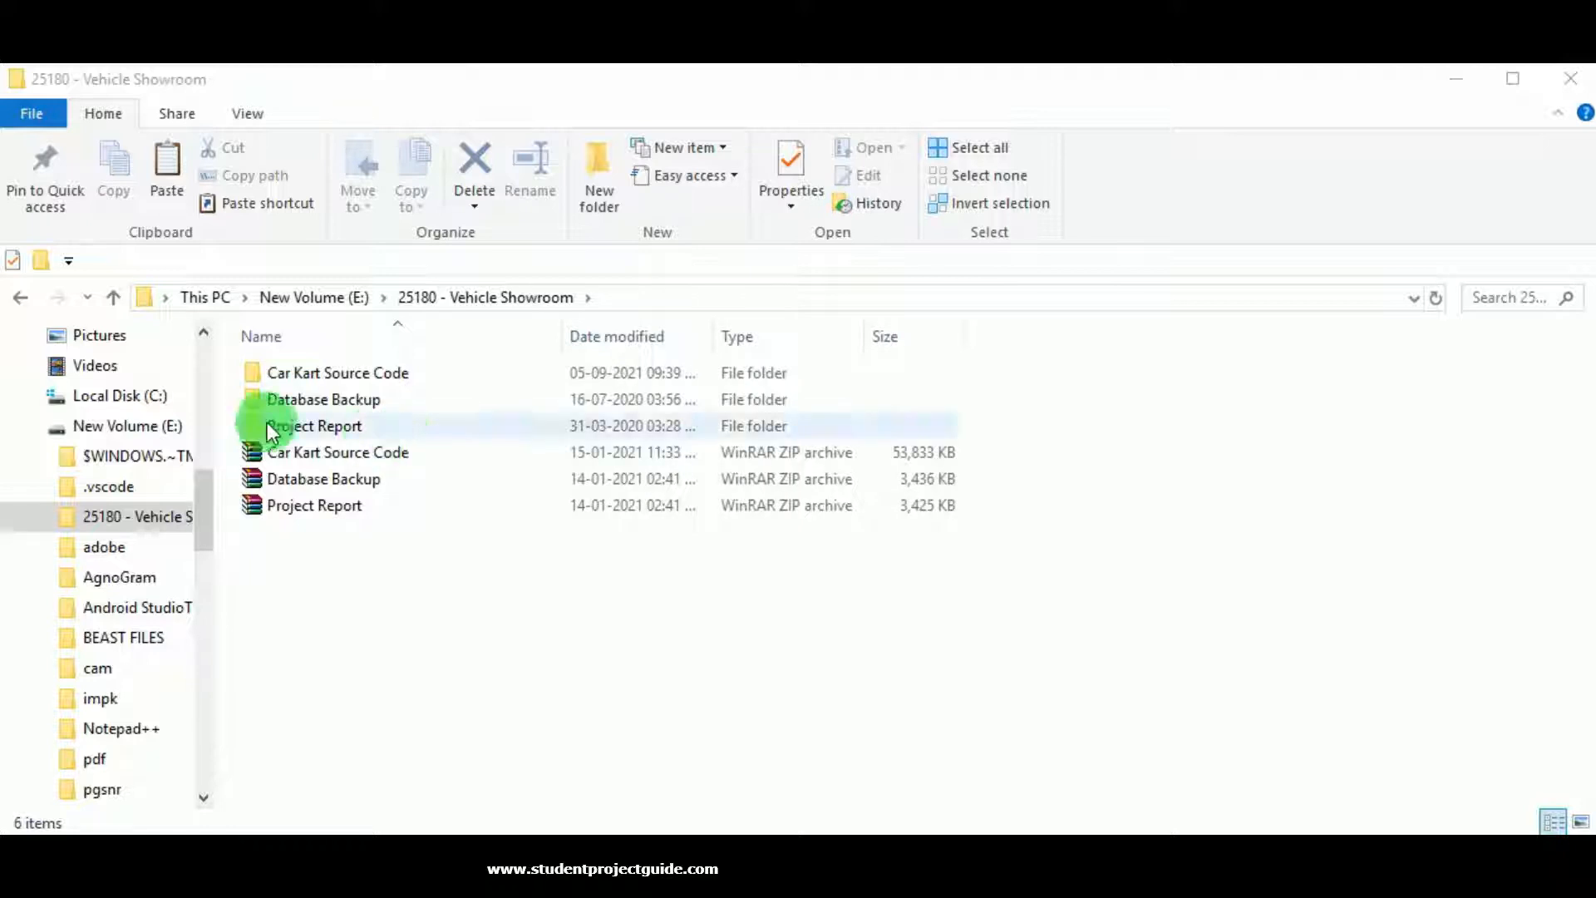
Browse the extracted Car Kart Source Code, Database Backup and Project Report folders.
{"action": "double_click", "coordinate": [392, 381]}
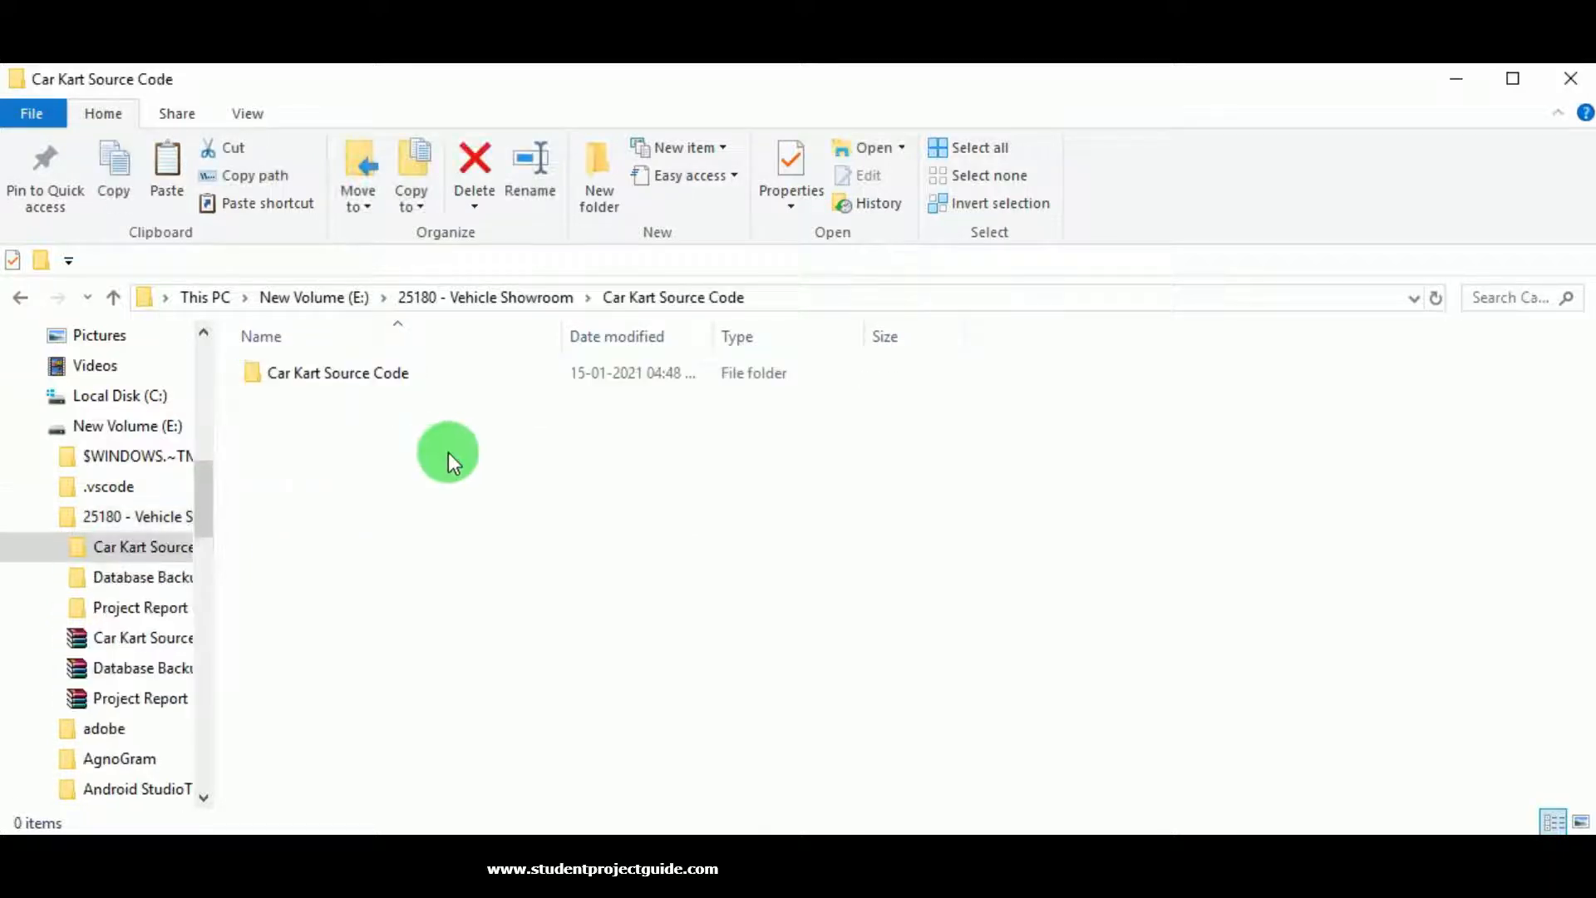
{"action": "double_click", "coordinate": [381, 384]}
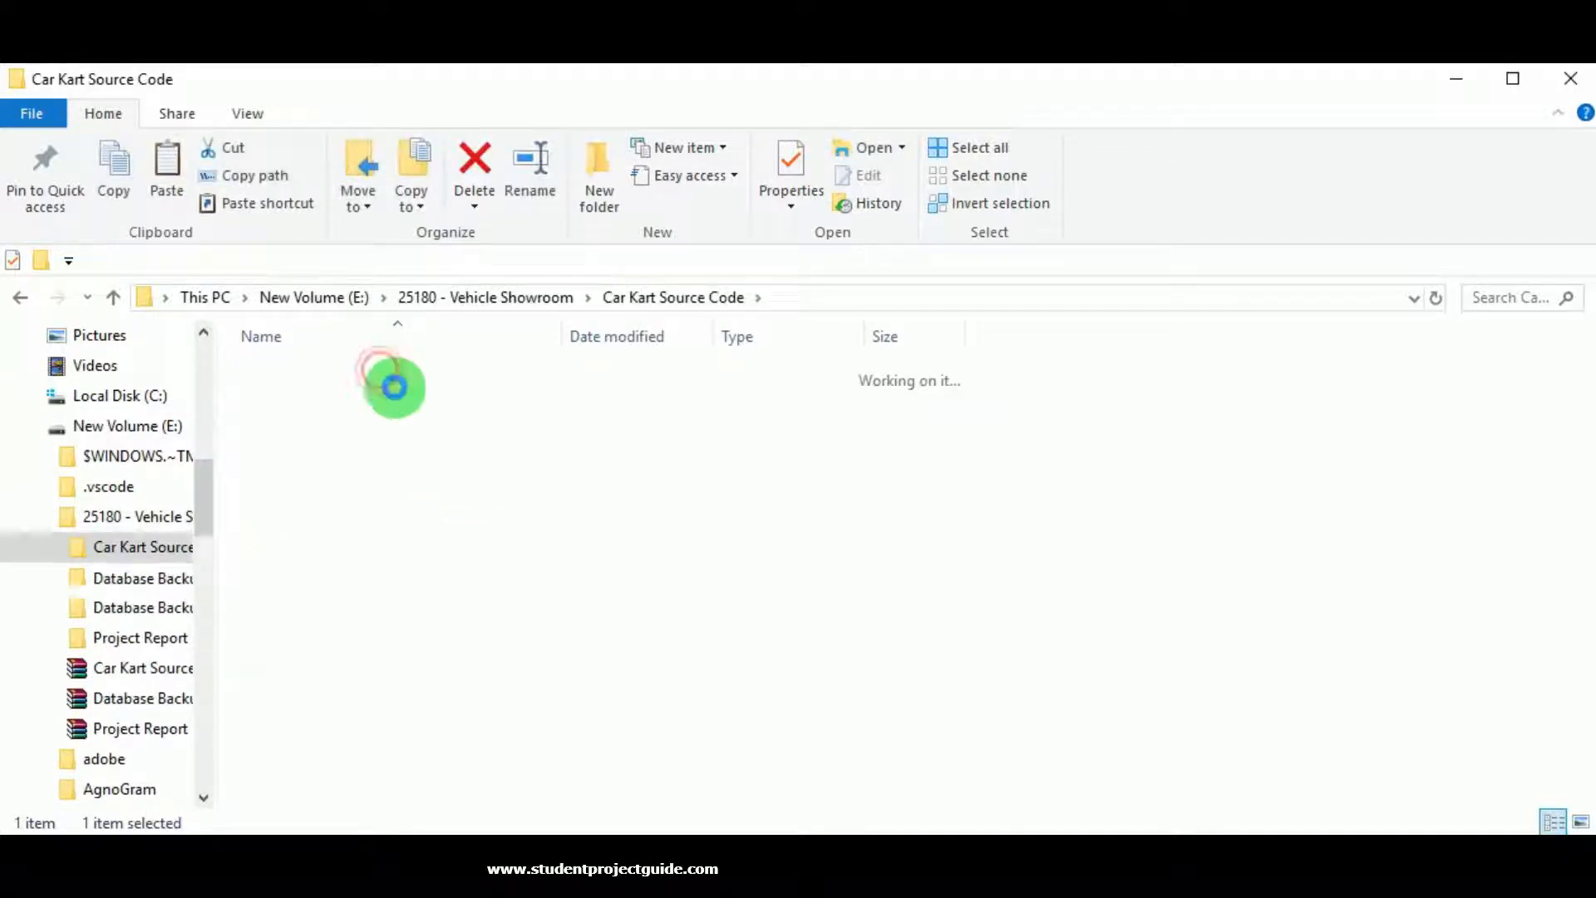
{"action": "scroll", "coordinate": [675, 690], "scroll_direction": "down", "scroll_amount": 10}
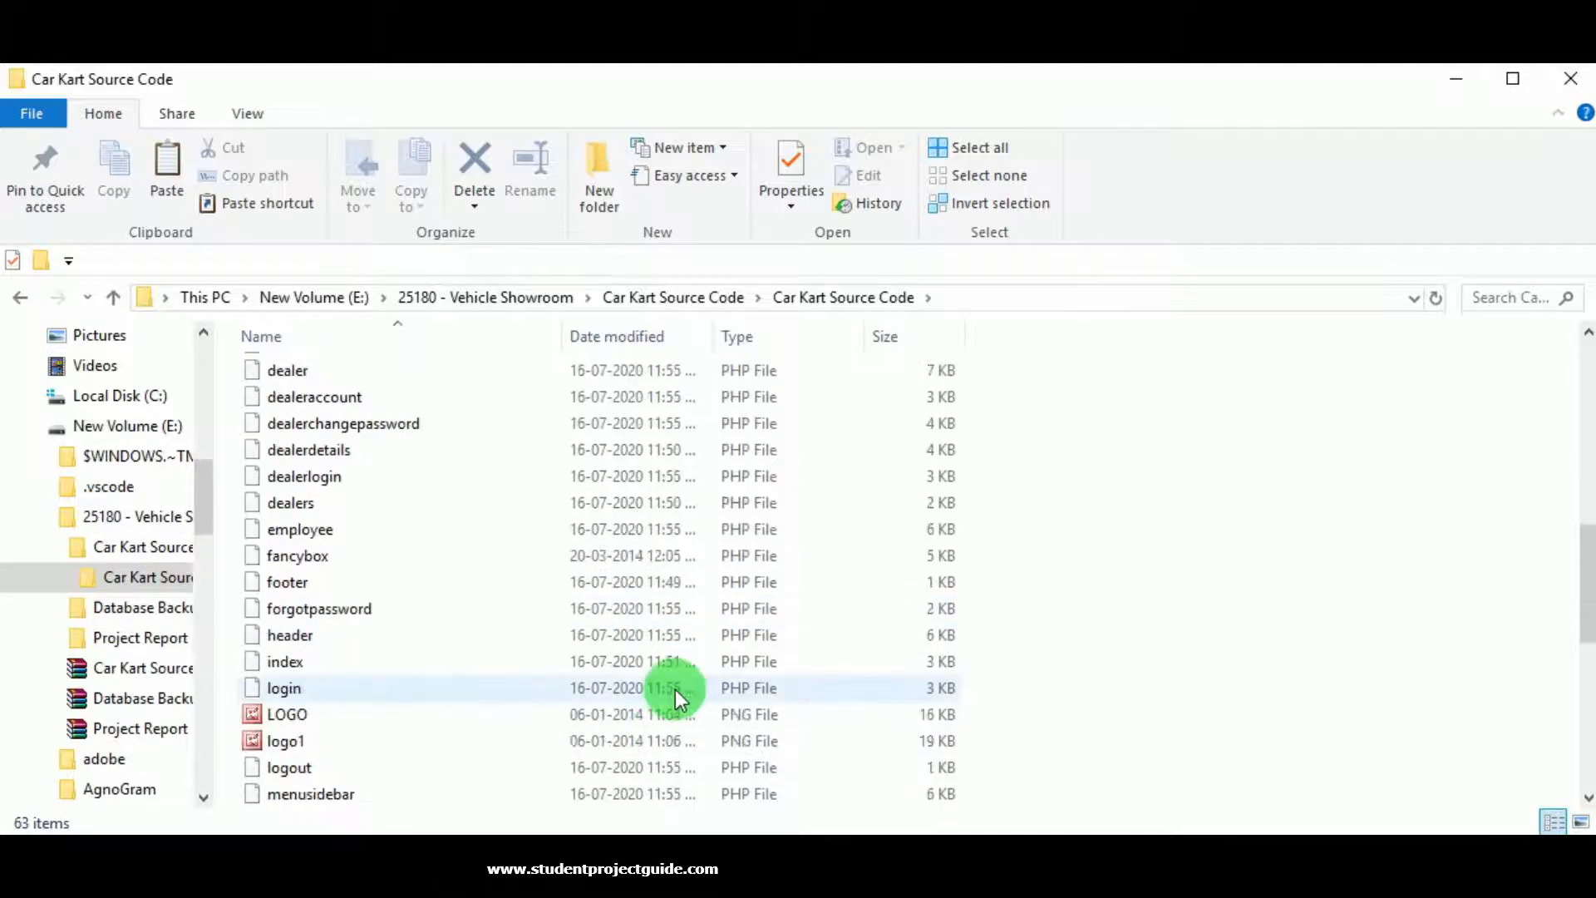
{"action": "left_click", "coordinate": [692, 299]}
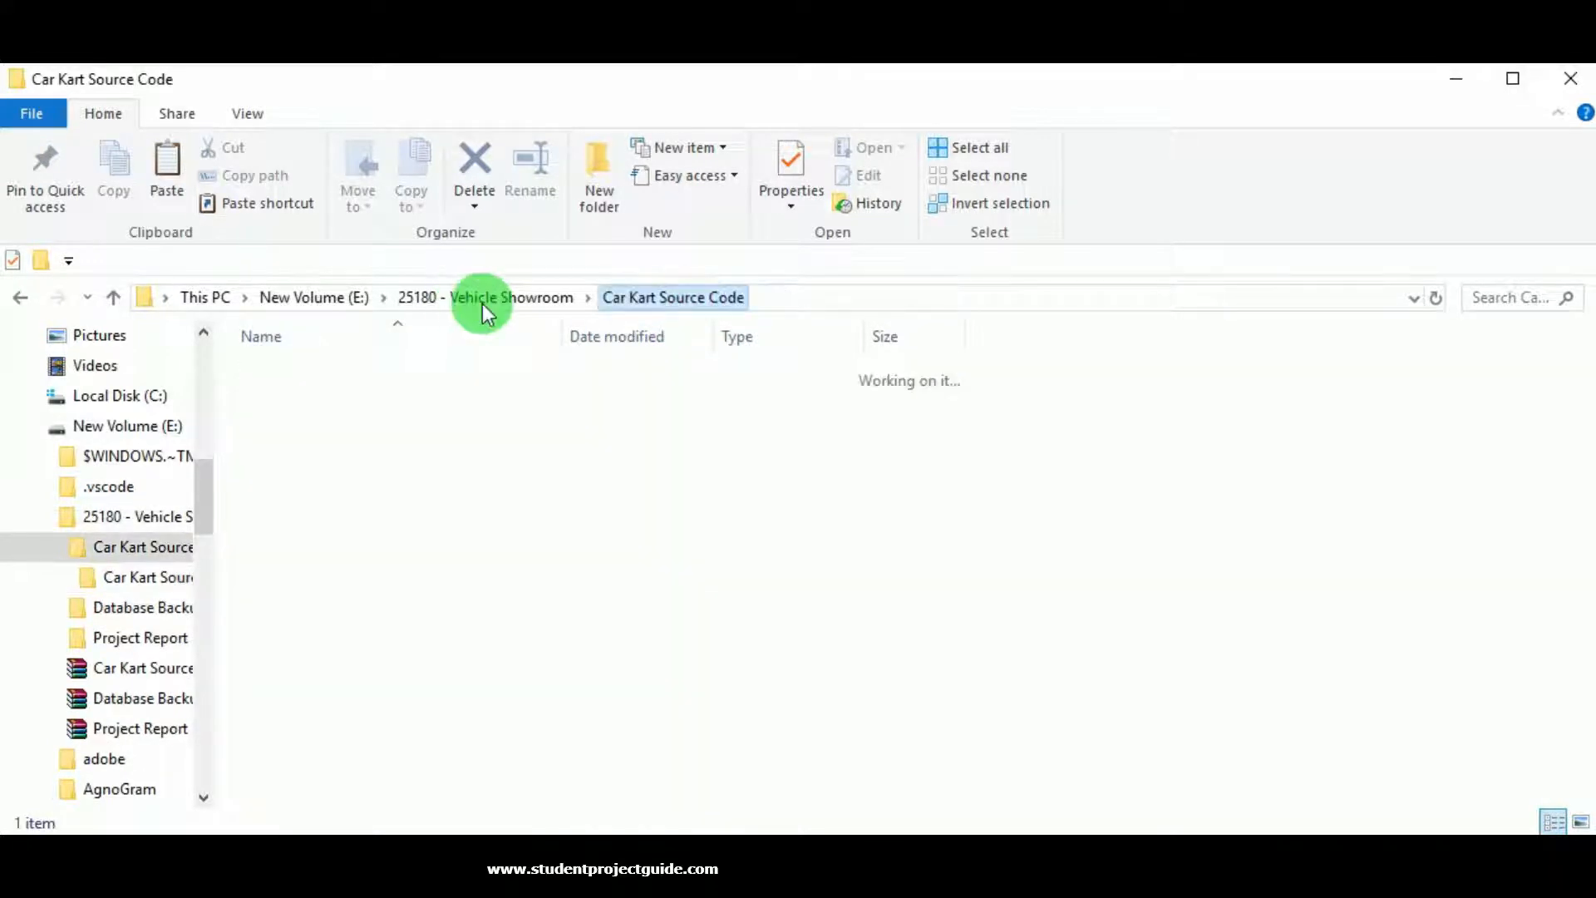
{"action": "left_click", "coordinate": [453, 301]}
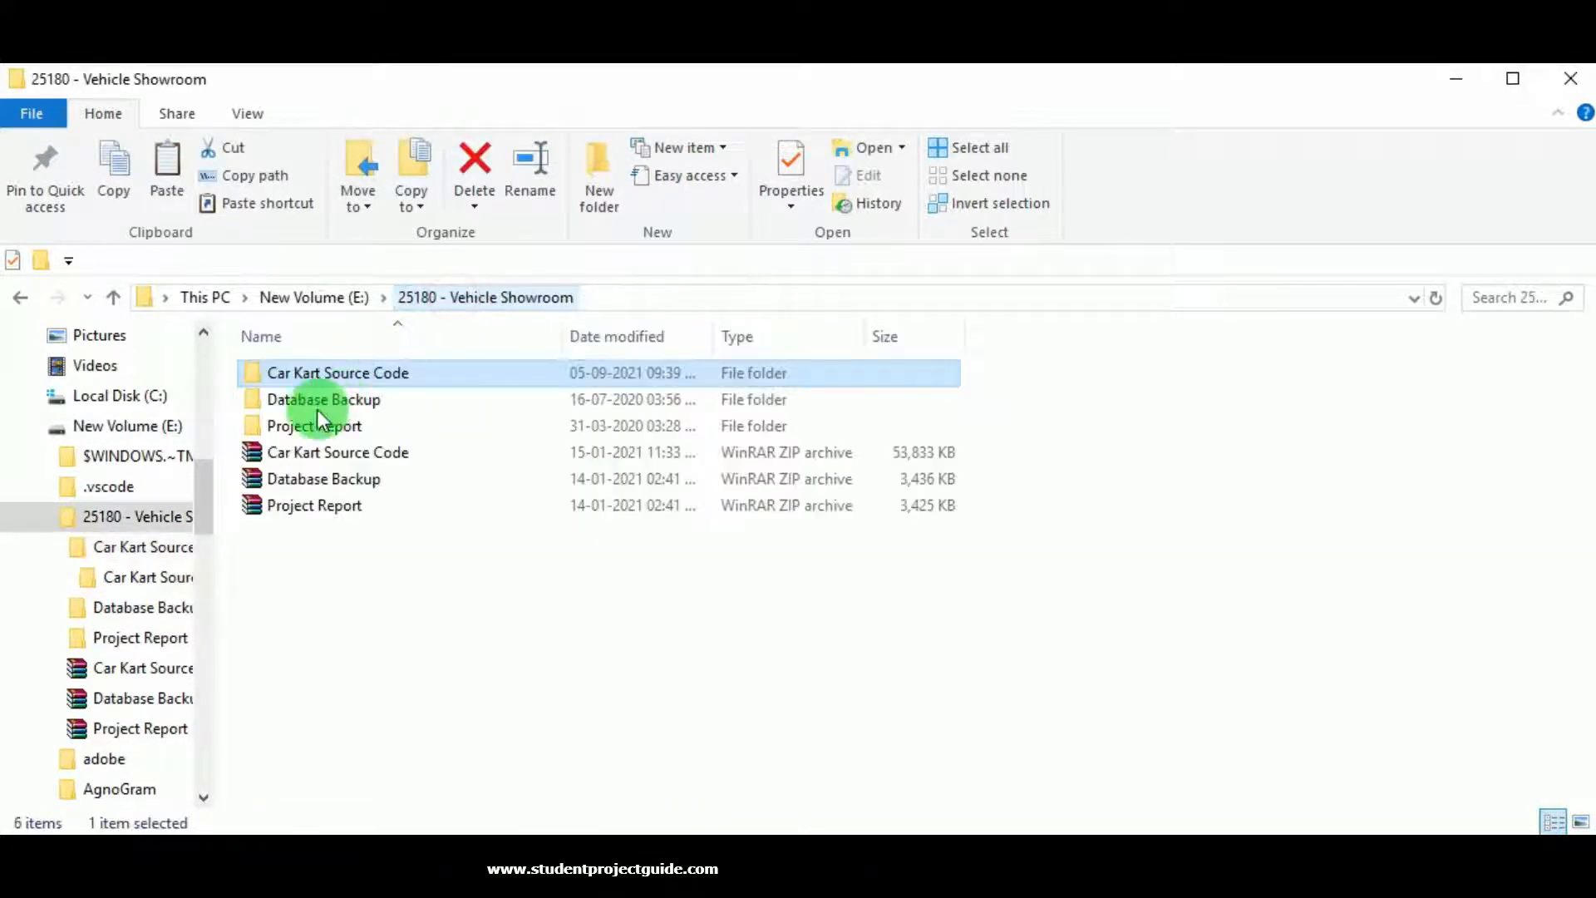
{"action": "left_click", "coordinate": [316, 407]}
{"action": "double_click", "coordinate": [316, 407]}
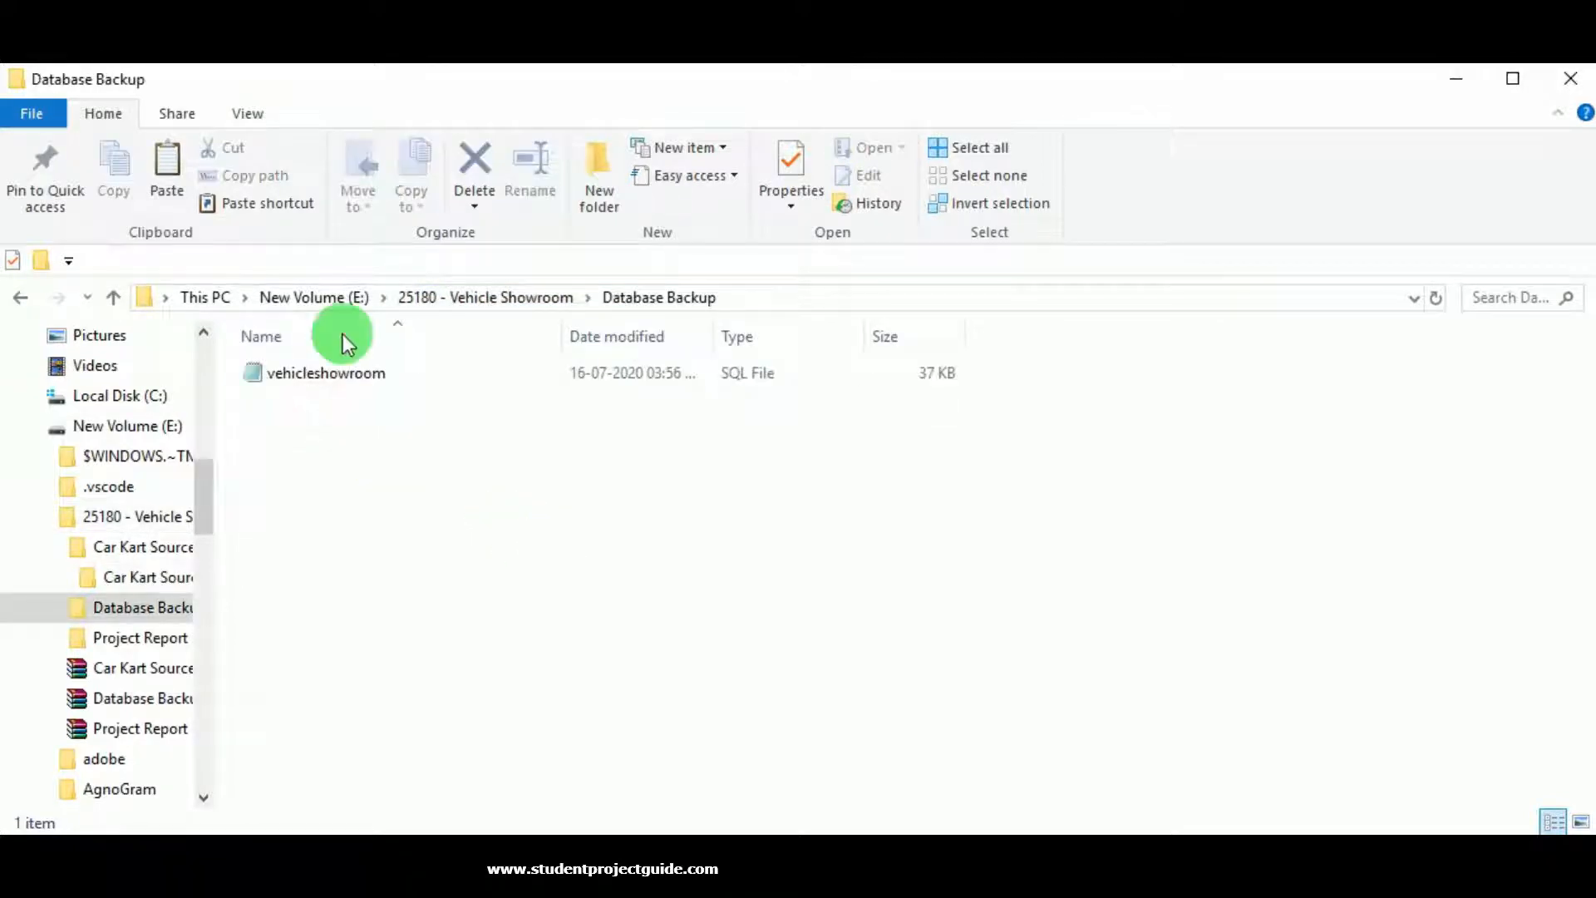
{"action": "left_click", "coordinate": [515, 297]}
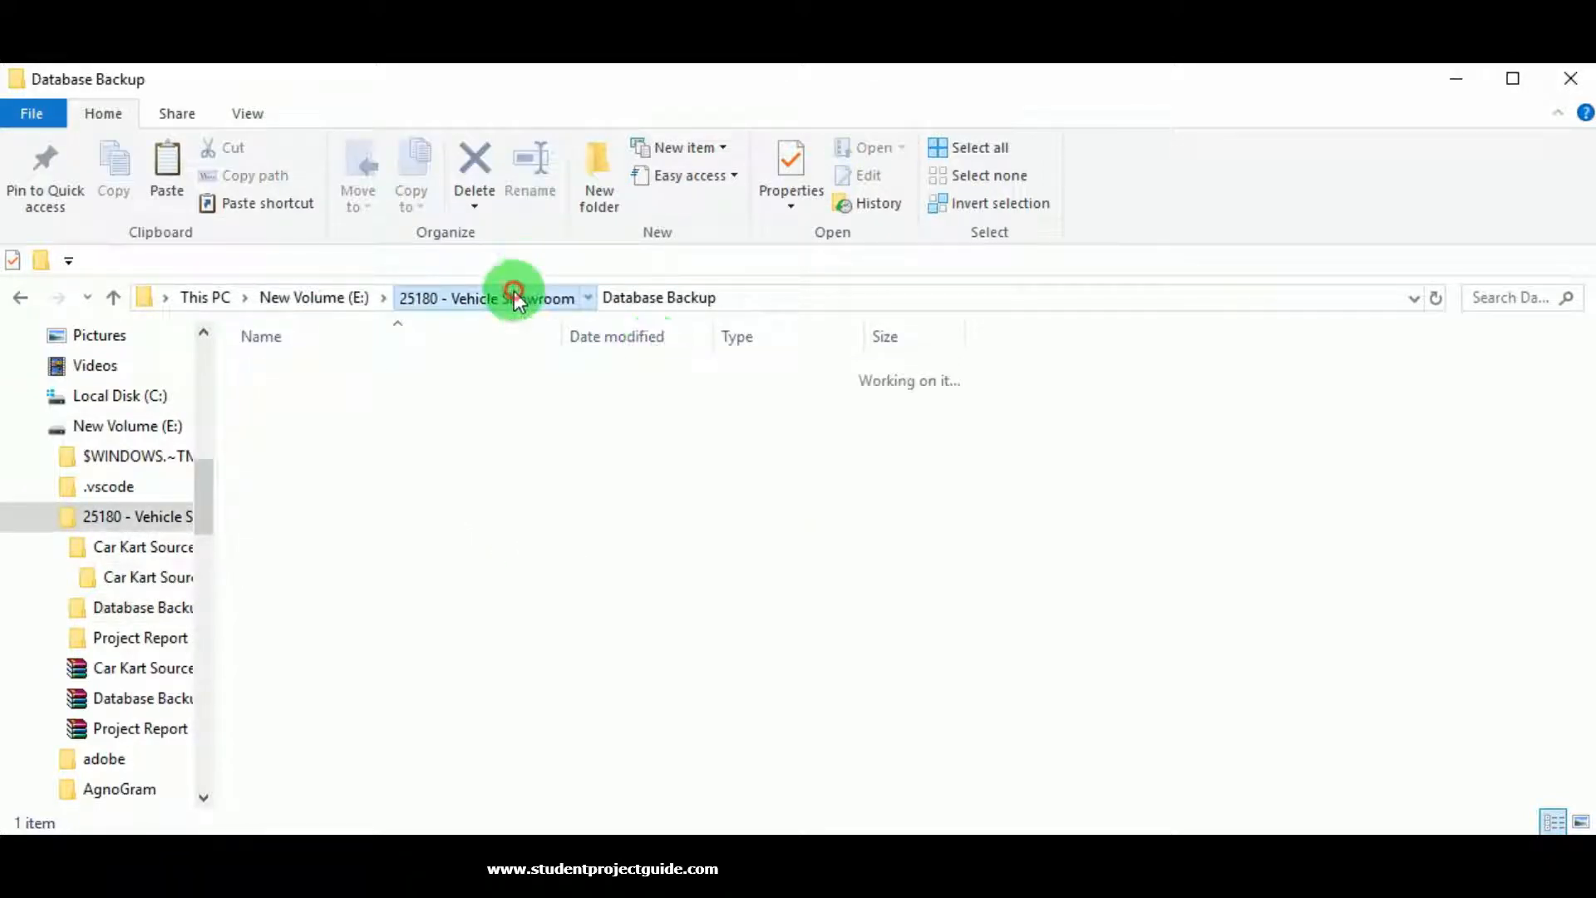
{"action": "left_click", "coordinate": [374, 427]}
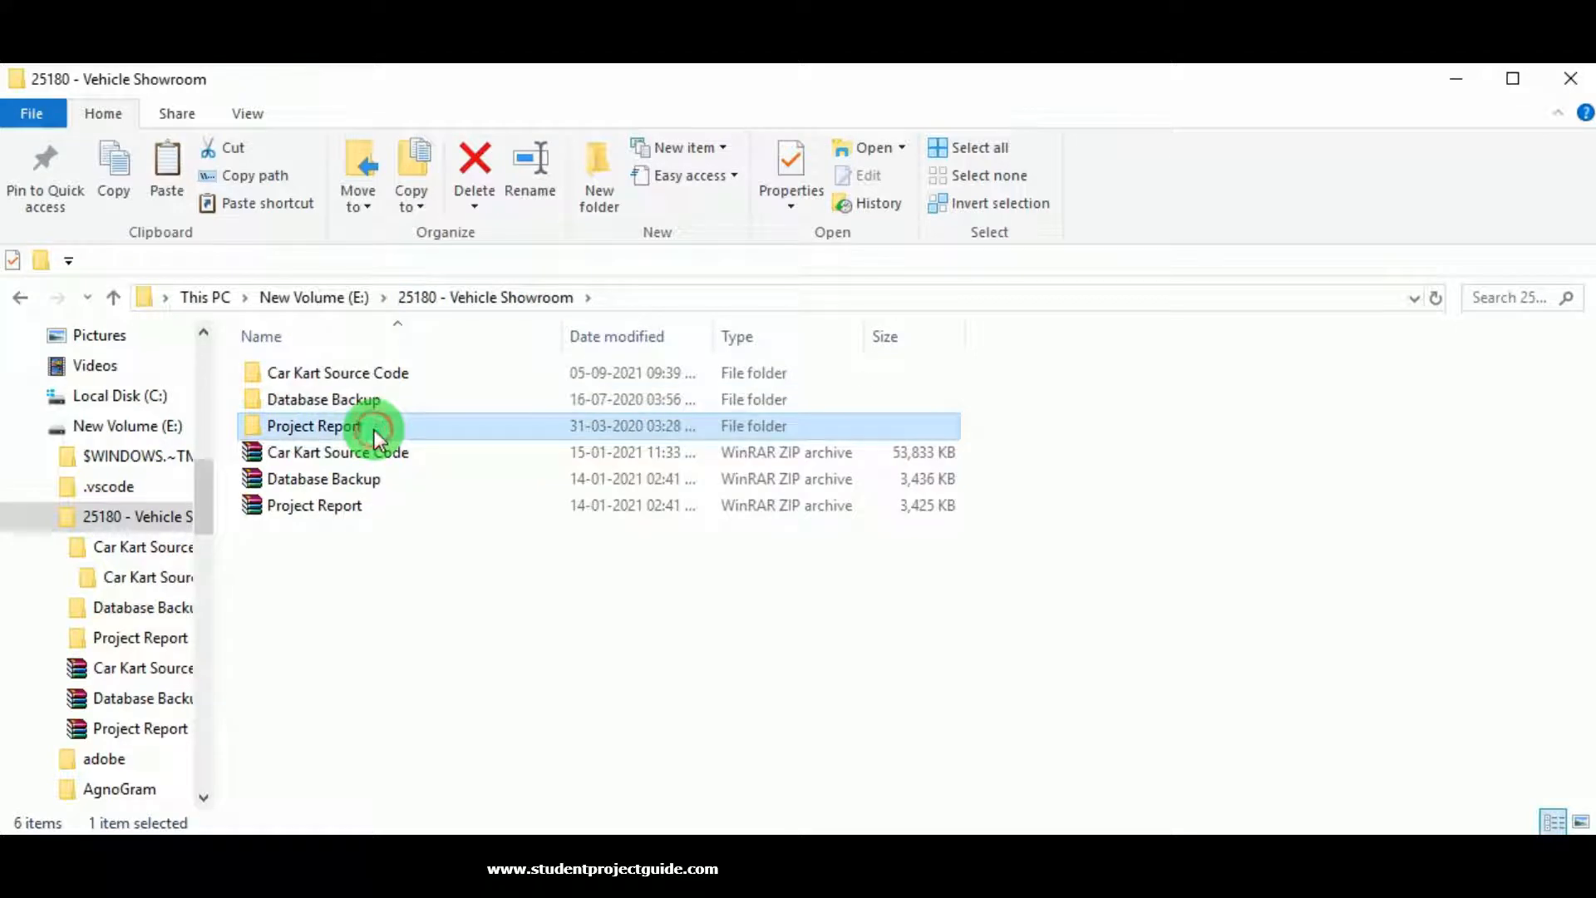
{"action": "double_click", "coordinate": [375, 433]}
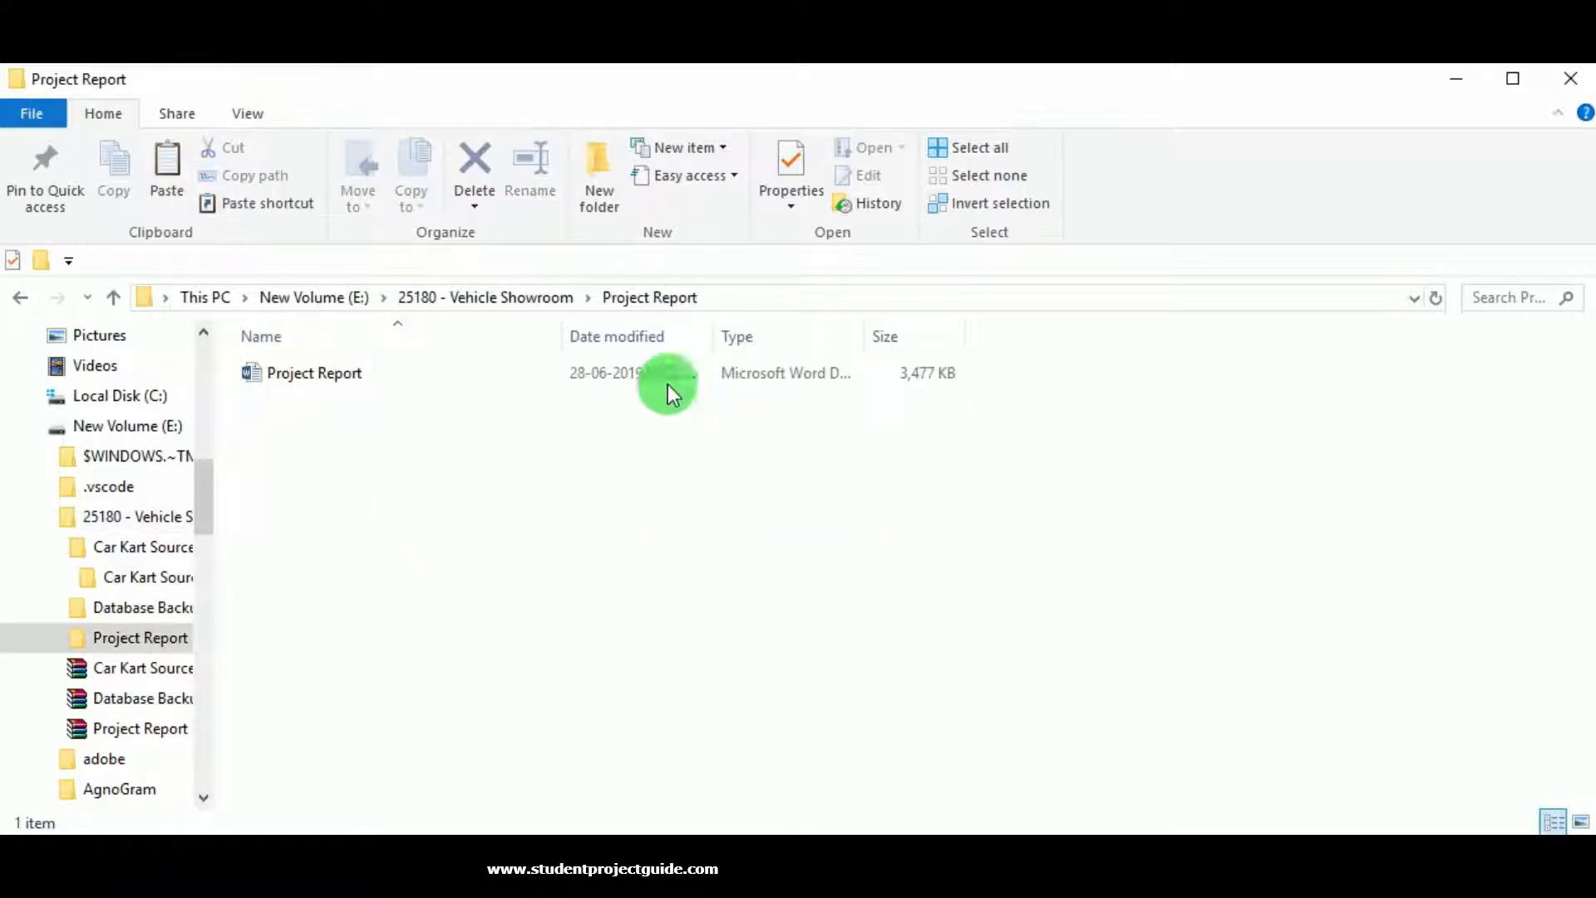
{"action": "left_click", "coordinate": [521, 306]}
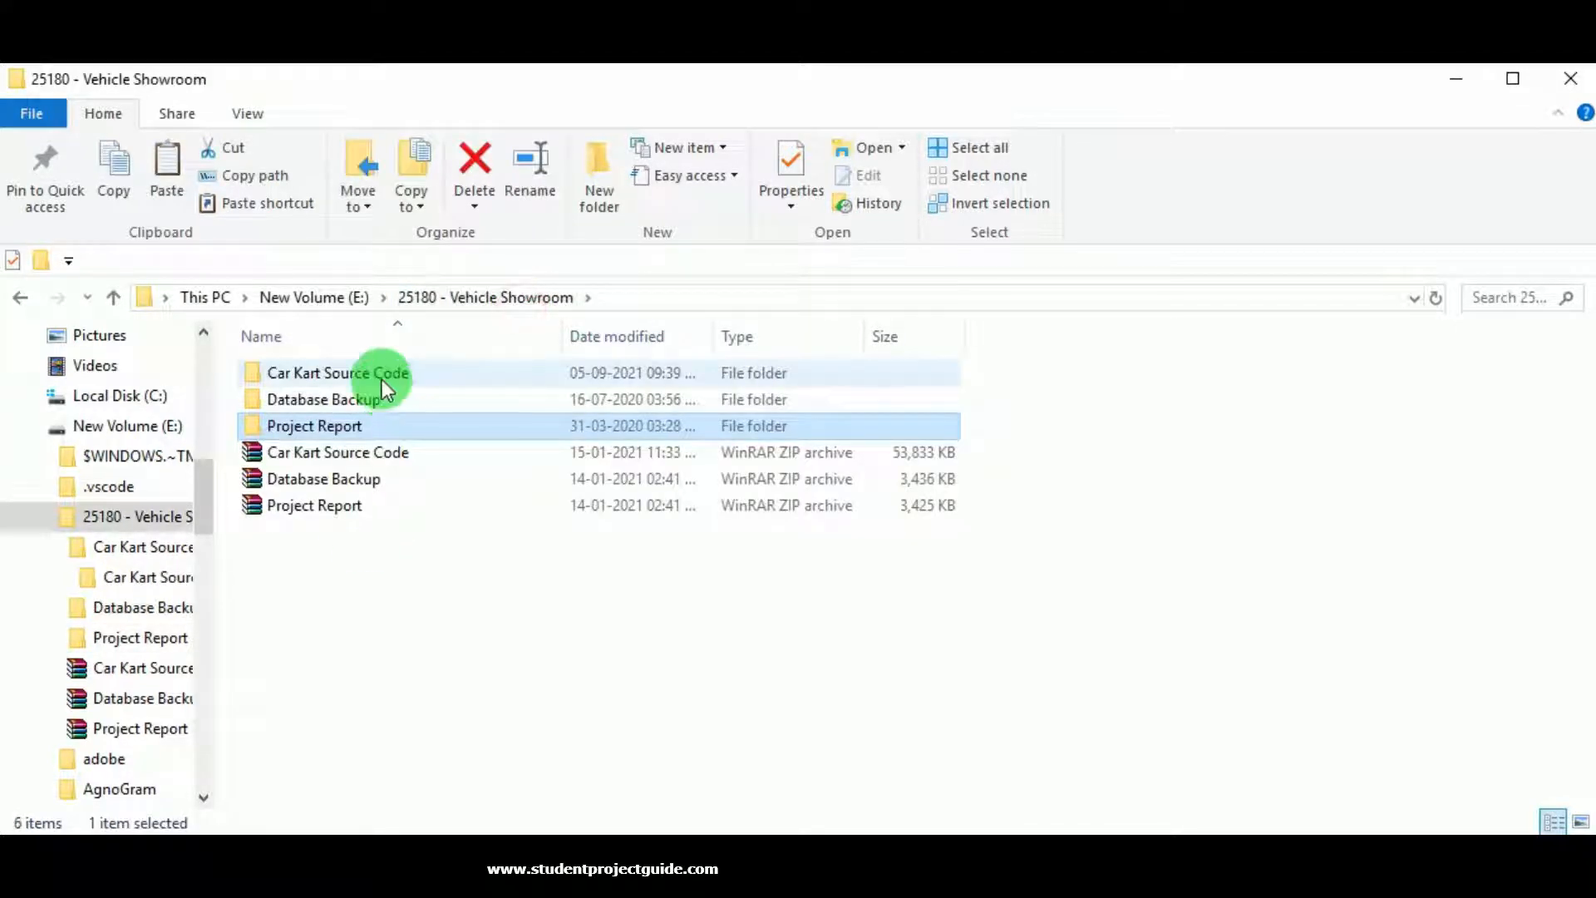
Copy the inner Car Kart Source Code folder and go to Local Disk (C:).
{"action": "double_click", "coordinate": [382, 381]}
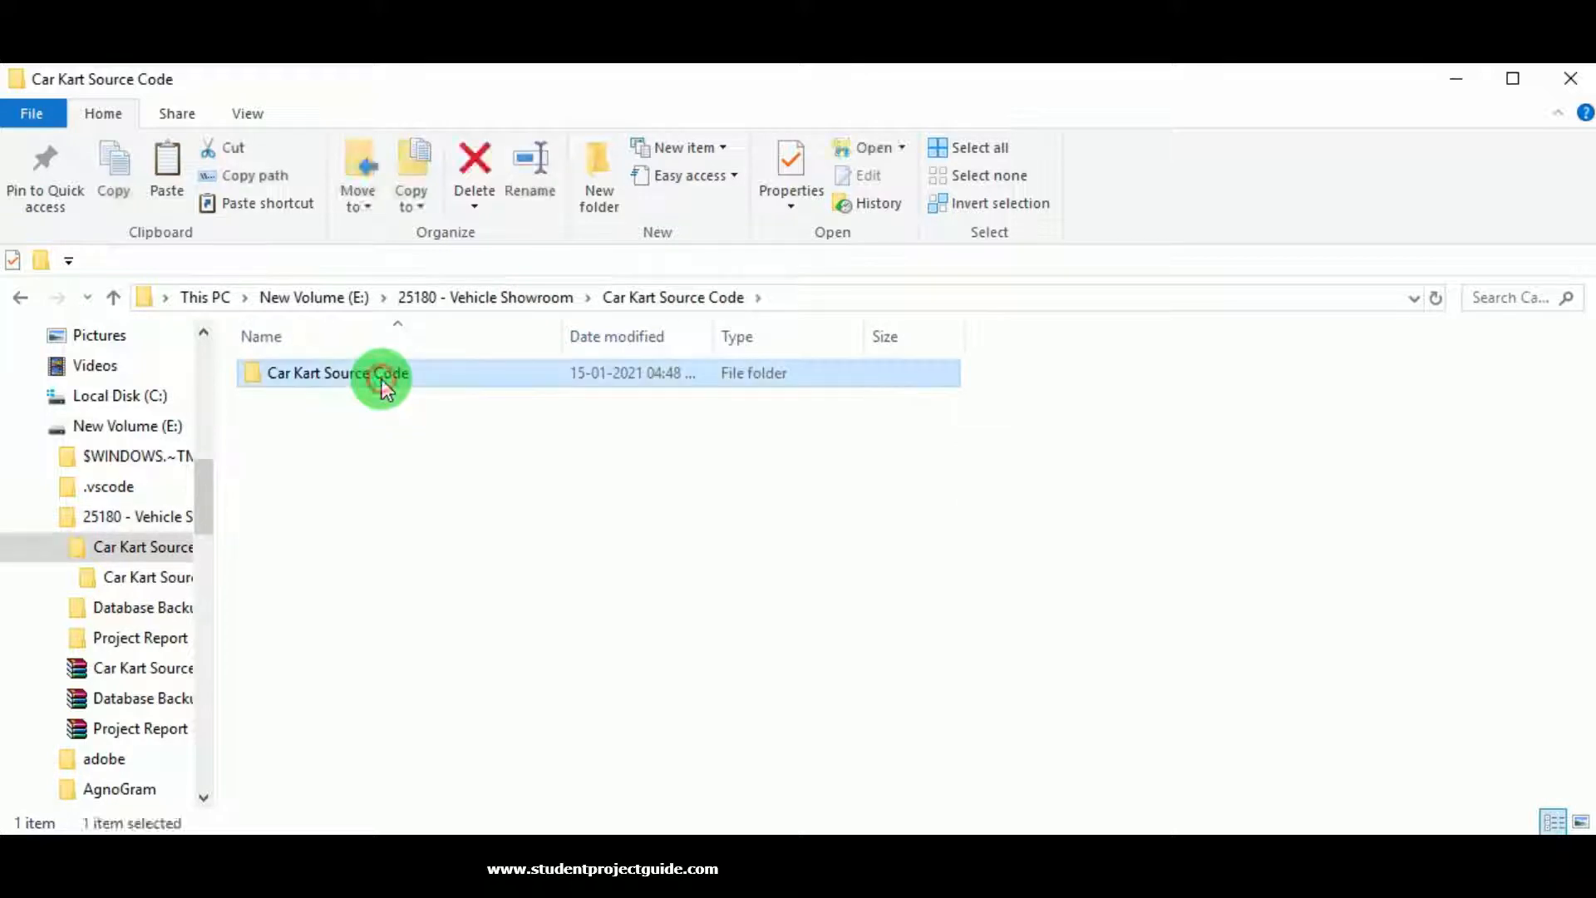
{"action": "right_click", "coordinate": [376, 382]}
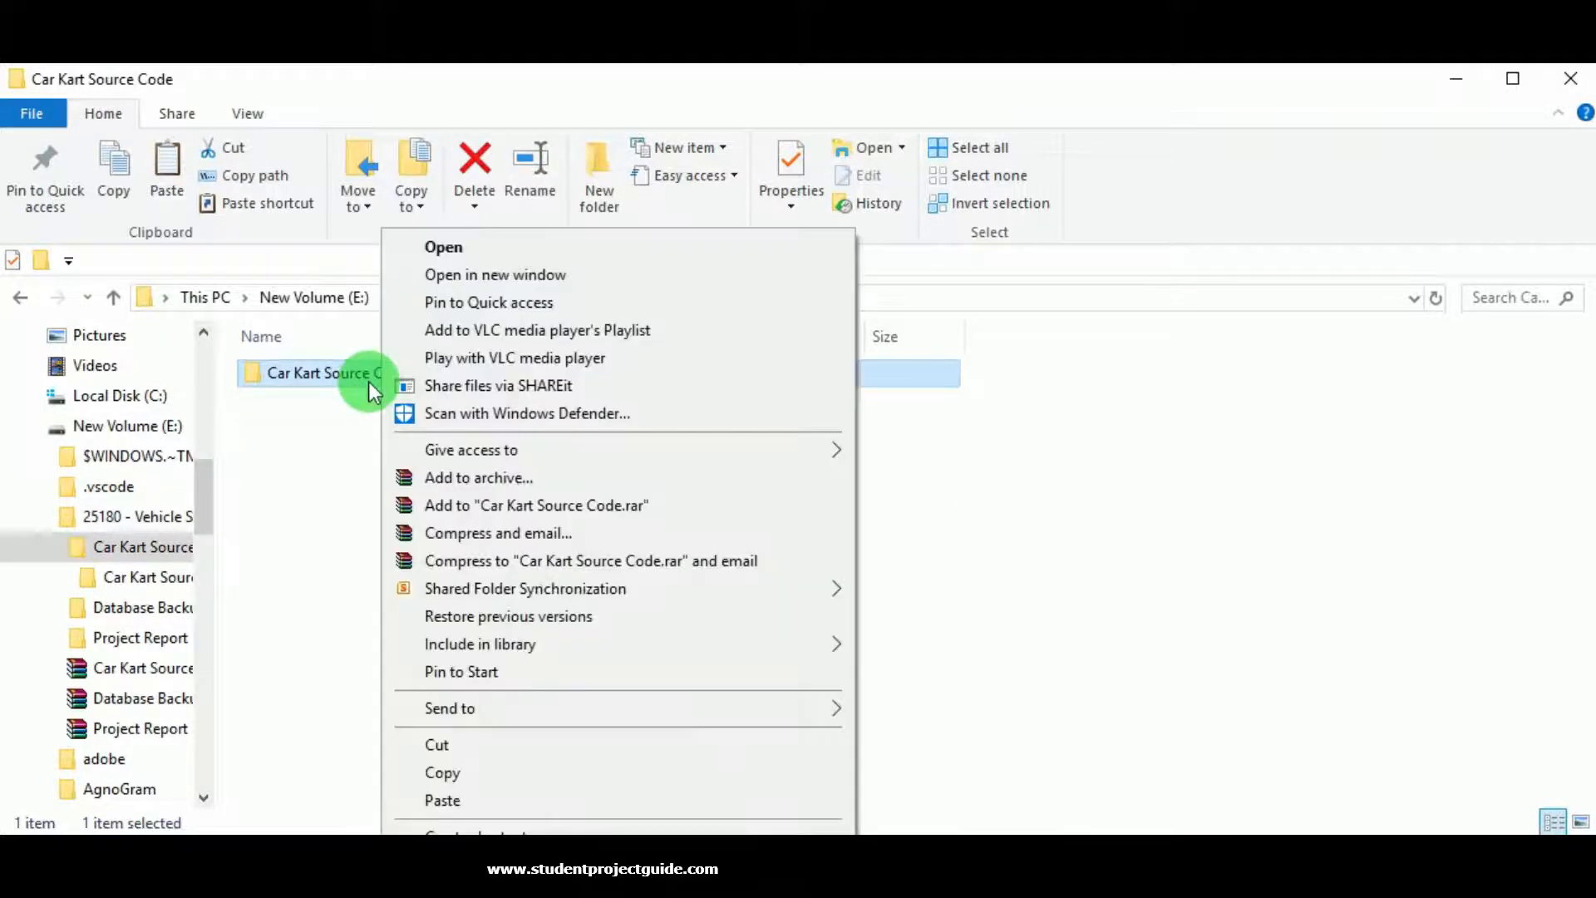
{"action": "left_click", "coordinate": [449, 770]}
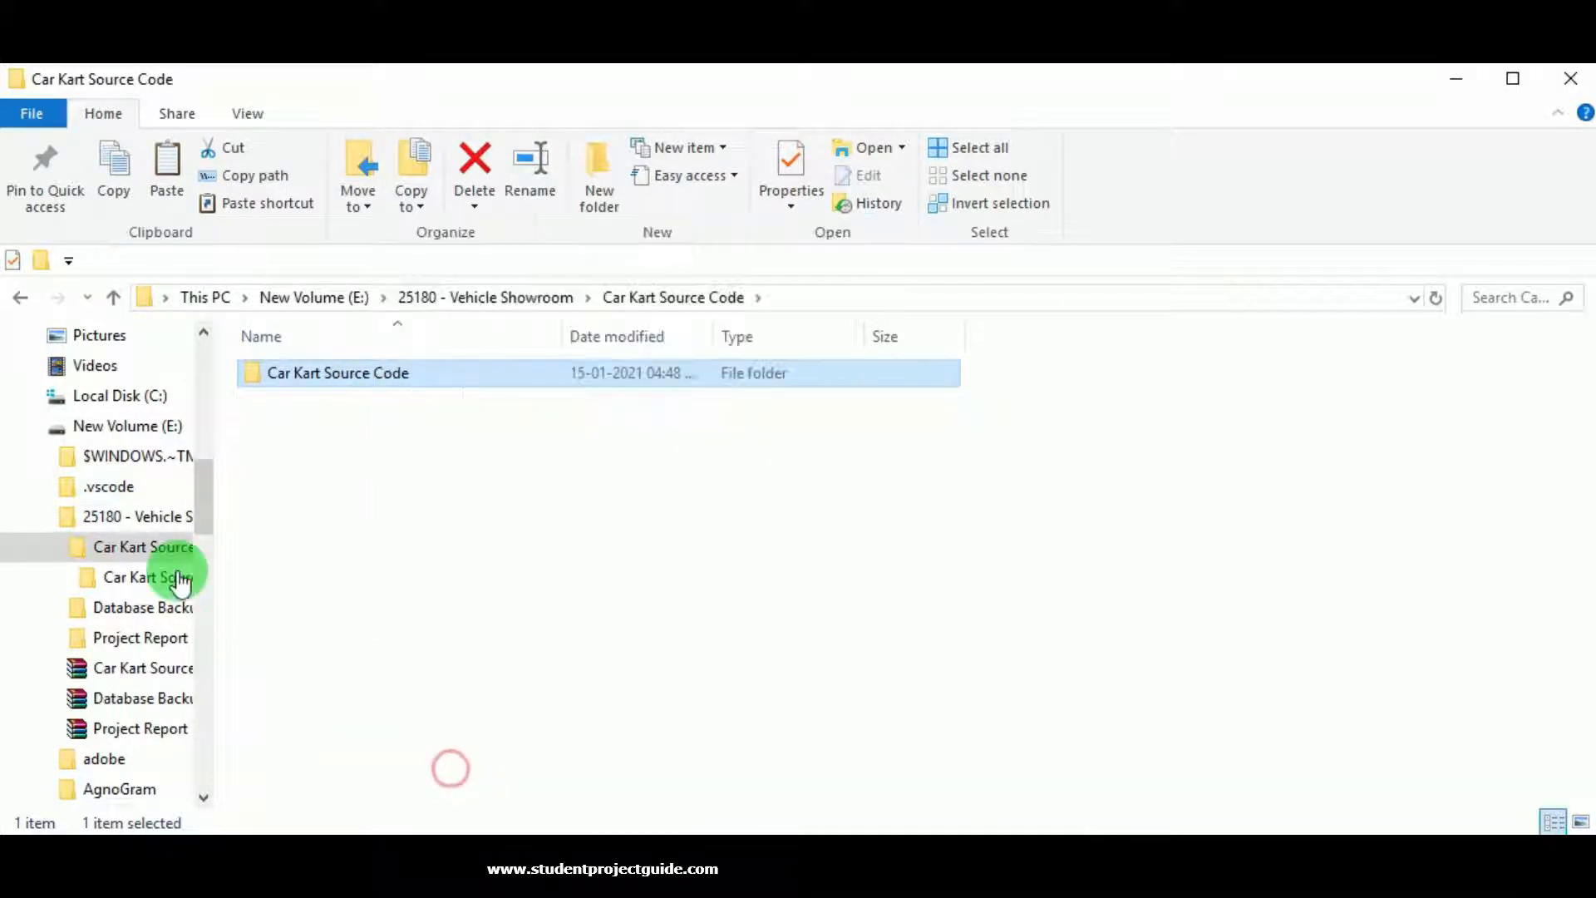
{"action": "left_click", "coordinate": [79, 397]}
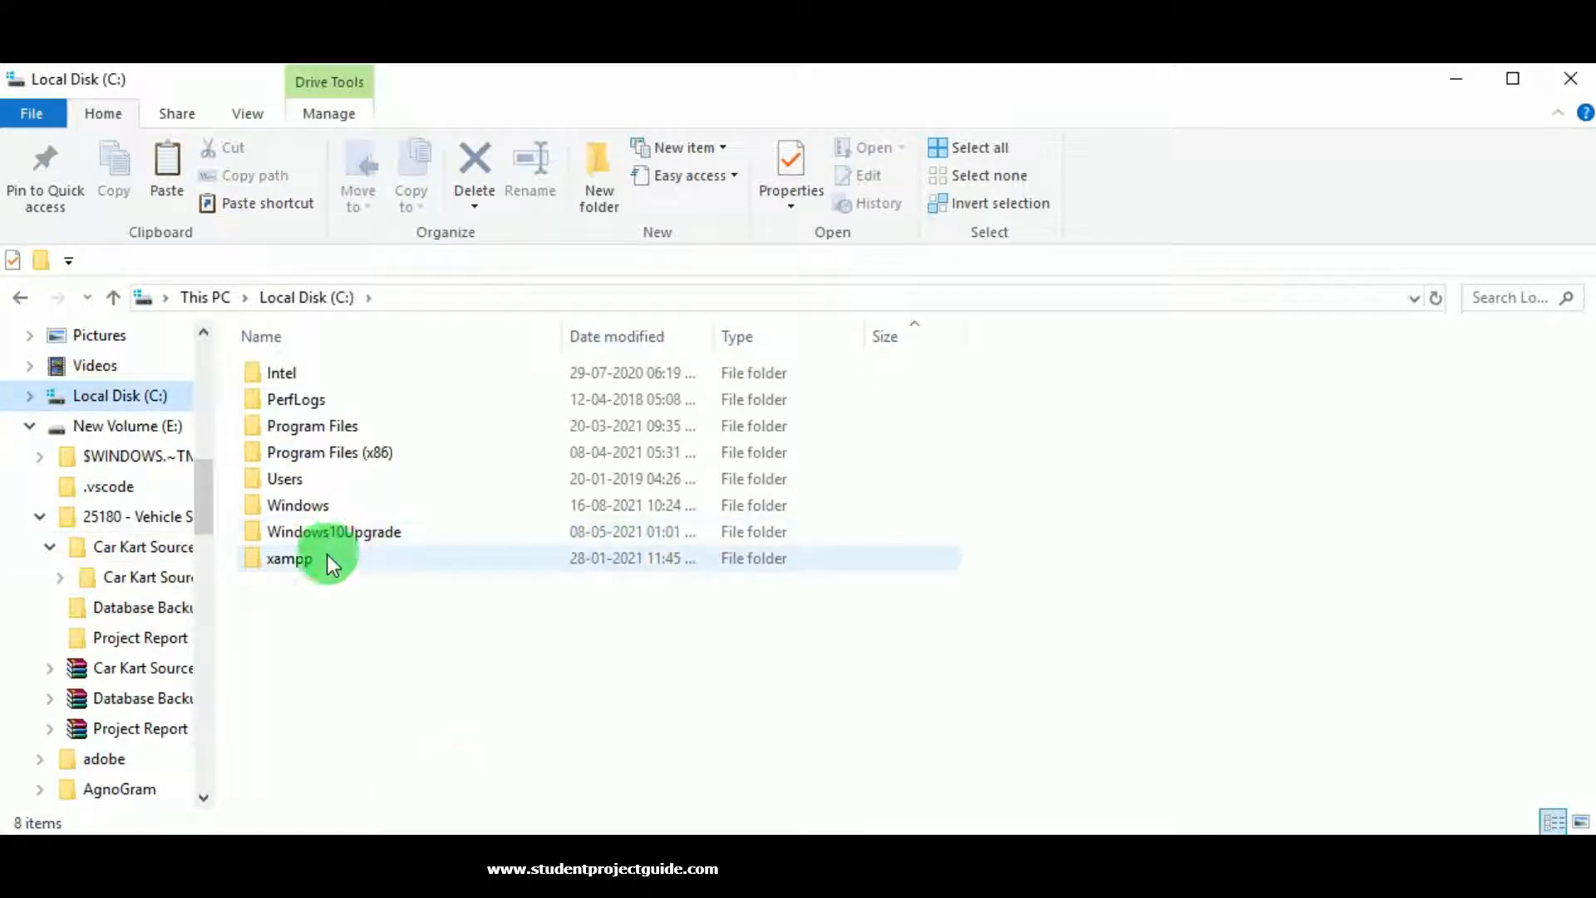
Paste the Car Kart Source Code folder into C:\xampp\htdocs.
{"action": "left_click", "coordinate": [329, 559]}
{"action": "double_click", "coordinate": [328, 555]}
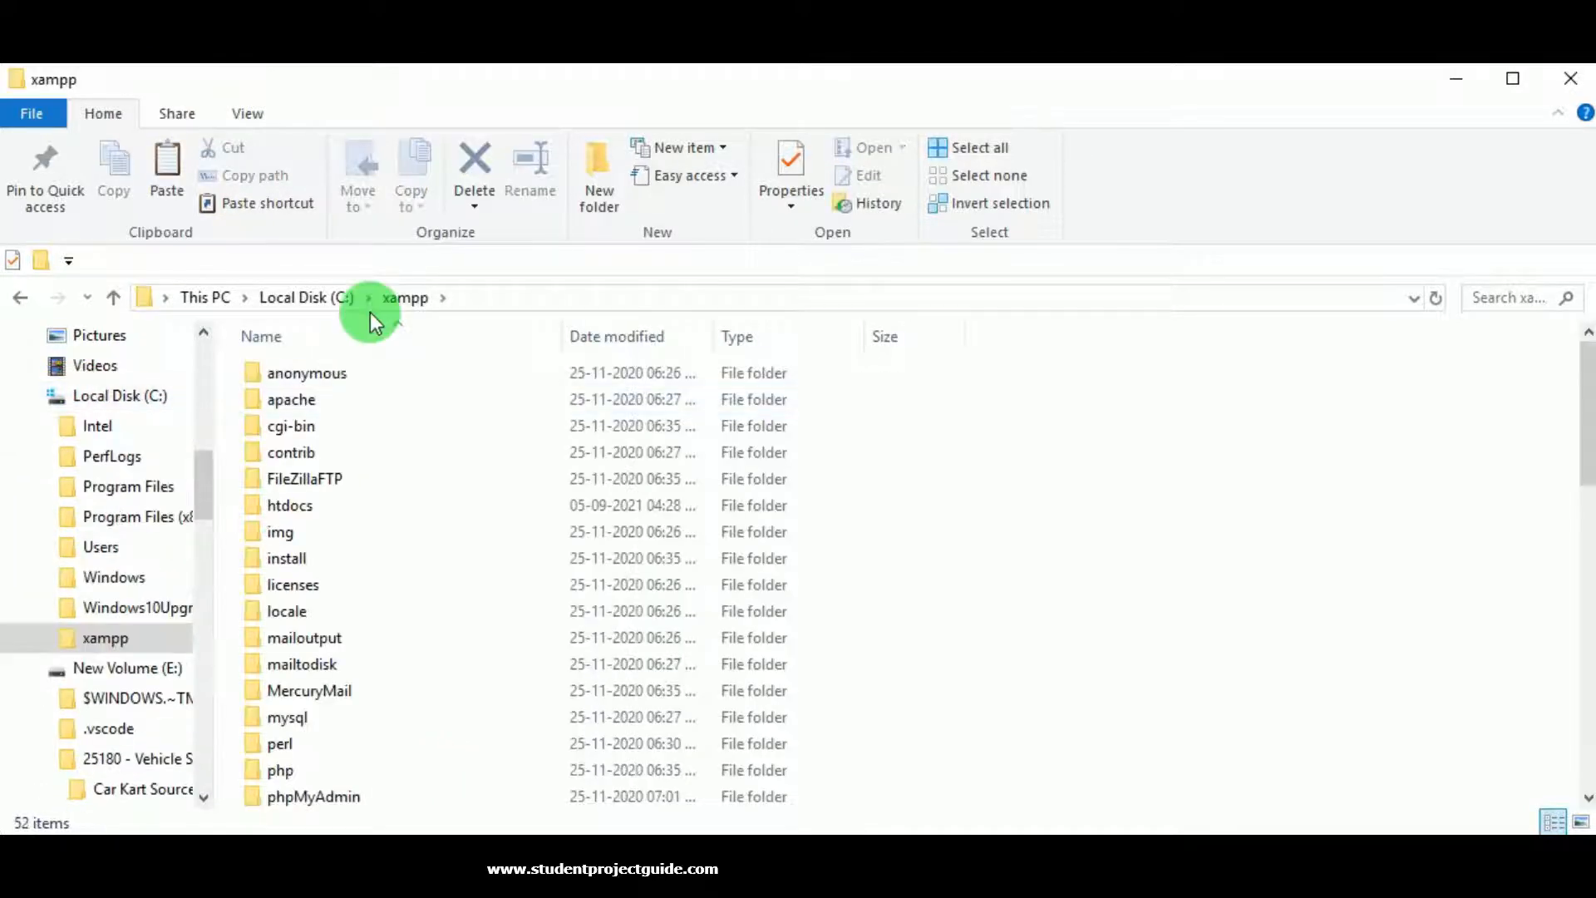
{"action": "double_click", "coordinate": [315, 504]}
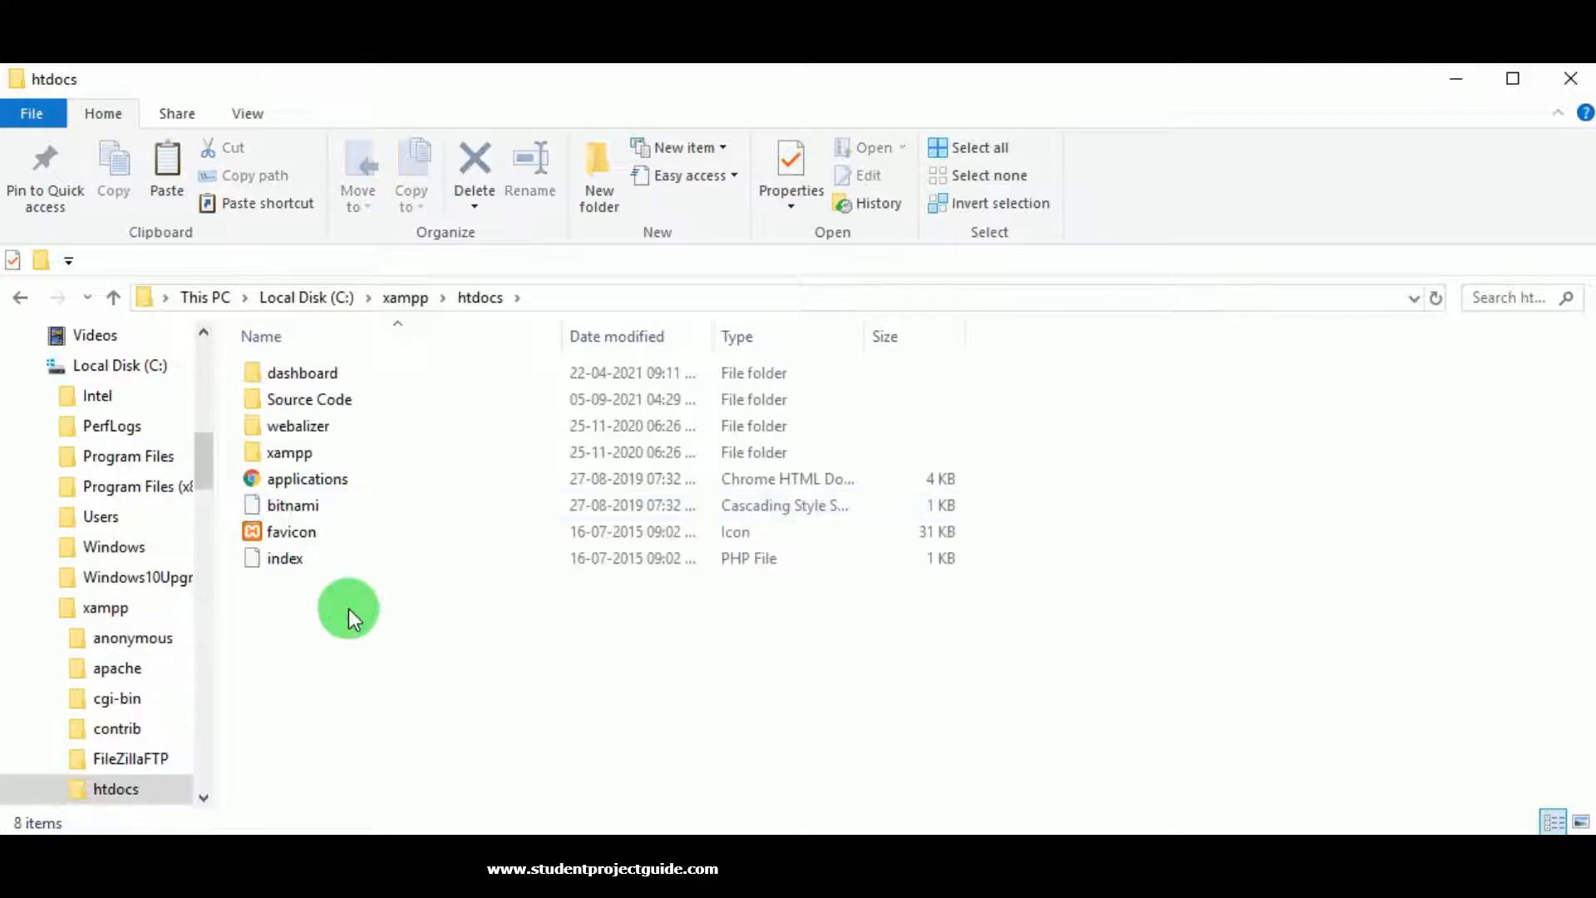
{"action": "right_click", "coordinate": [349, 609]}
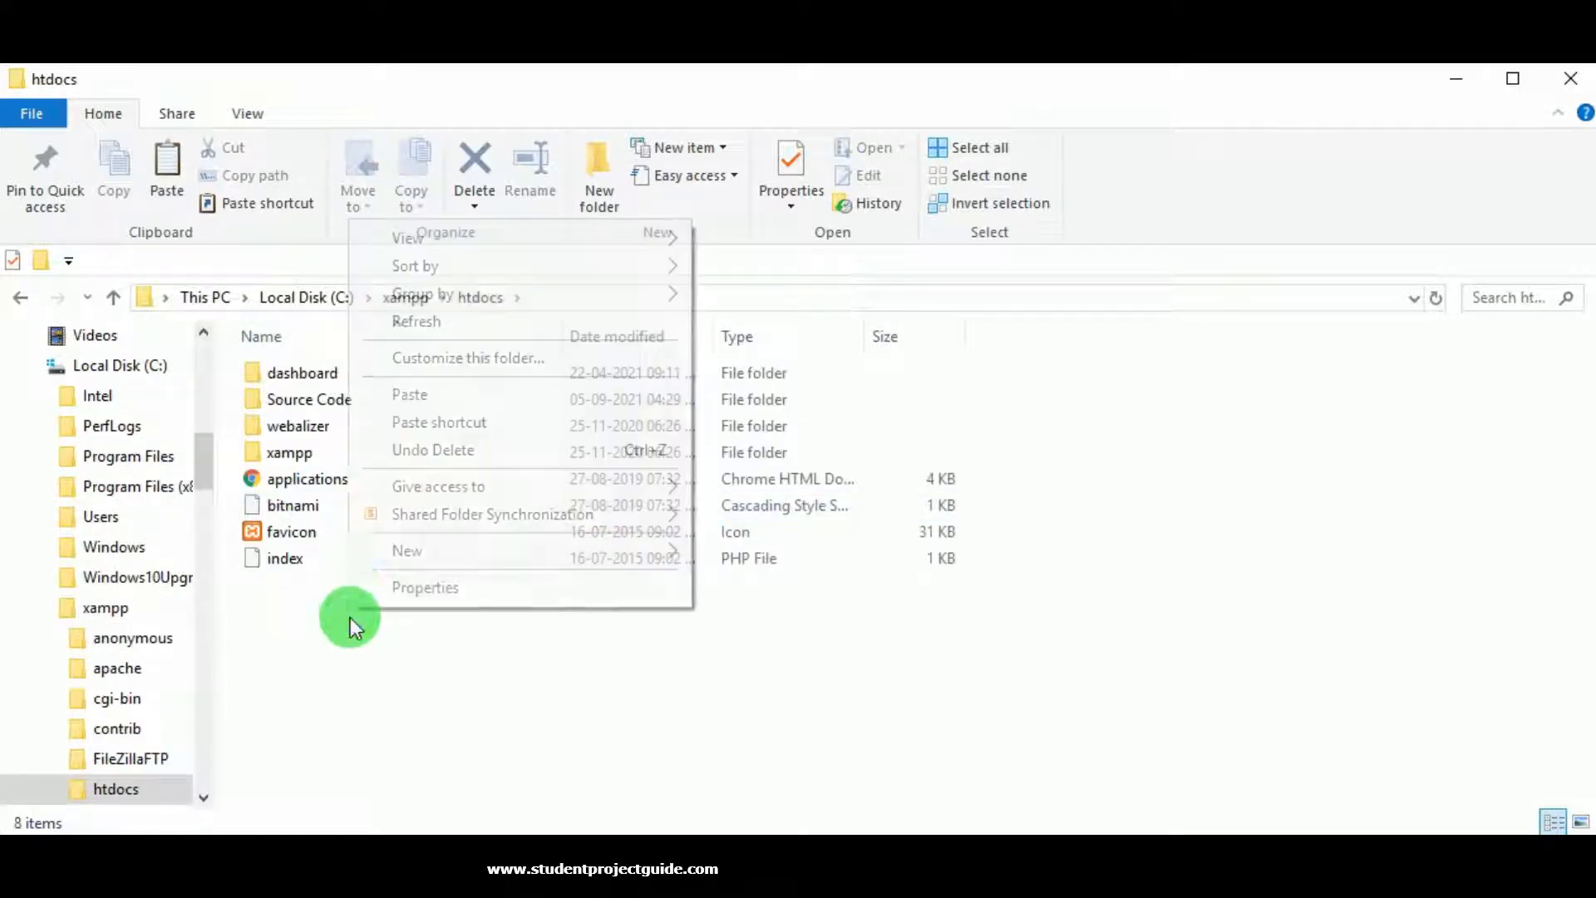
{"action": "left_click", "coordinate": [412, 395]}
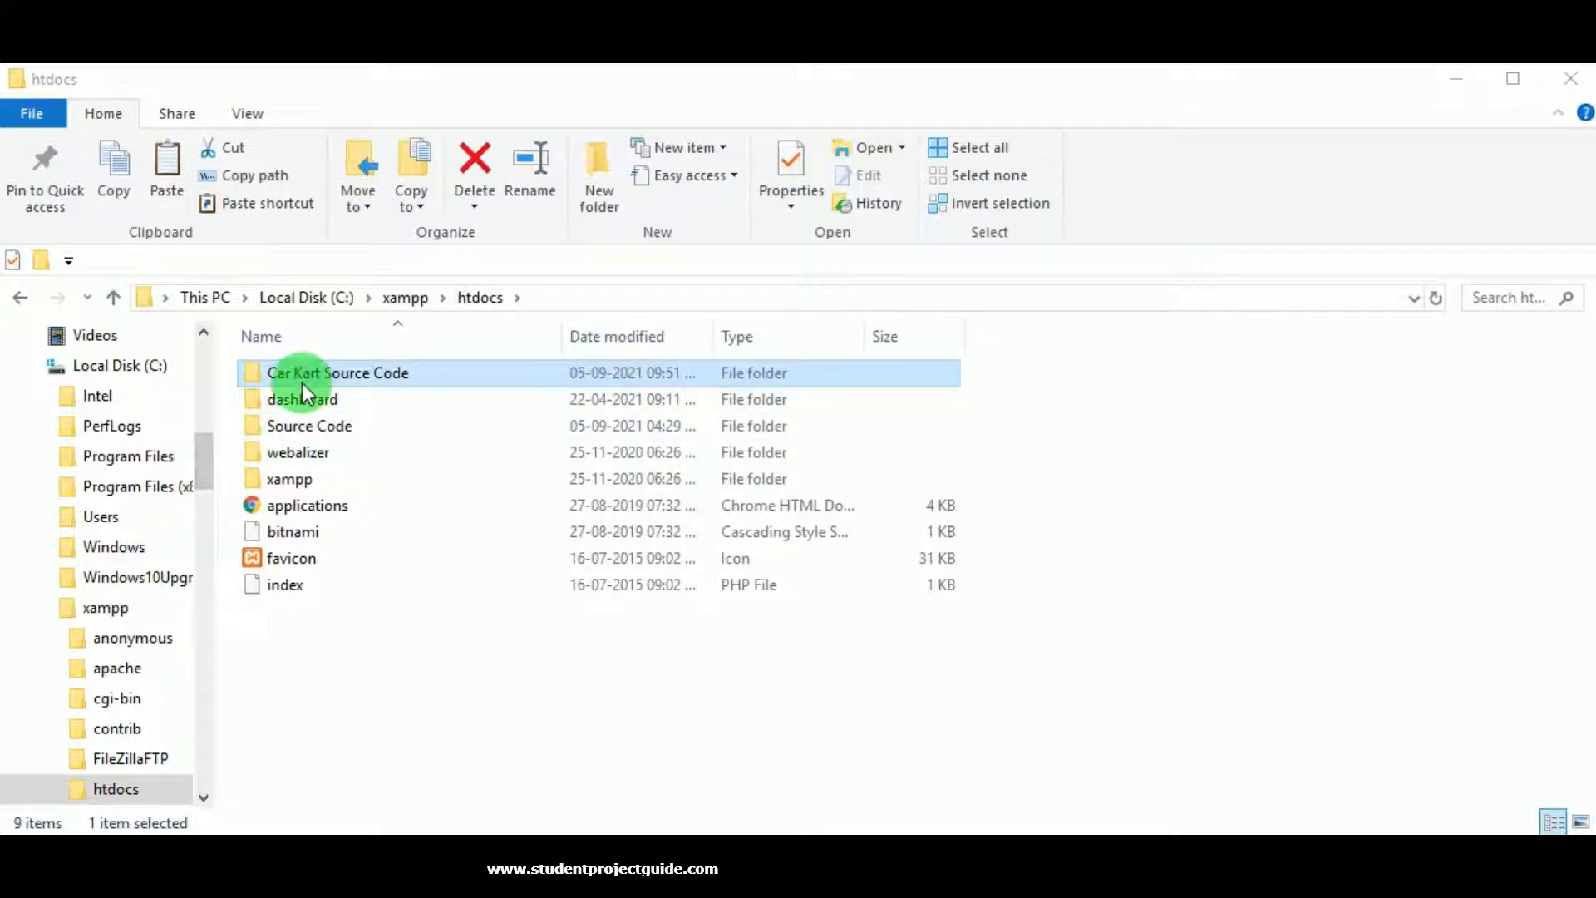
Check the pasted folder's project files, then return to htdocs.
{"action": "double_click", "coordinate": [383, 378]}
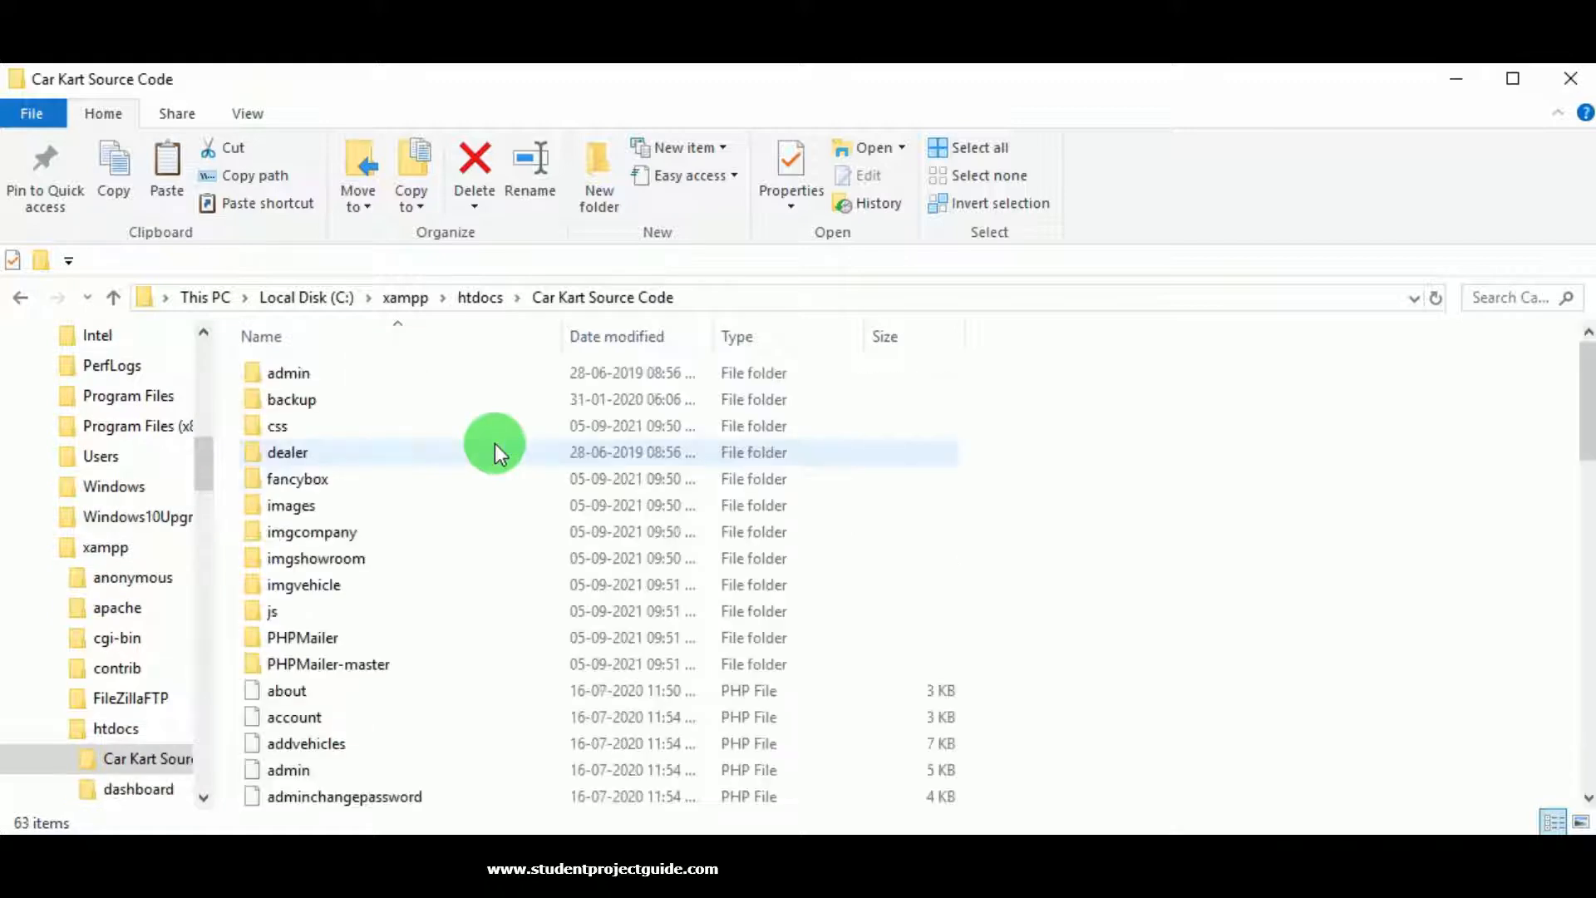
{"action": "scroll", "coordinate": [616, 497], "scroll_direction": "down", "scroll_amount": 3}
{"action": "scroll", "coordinate": [616, 503], "scroll_direction": "down", "scroll_amount": 3}
{"action": "scroll", "coordinate": [616, 503], "scroll_direction": "up", "scroll_amount": 6}
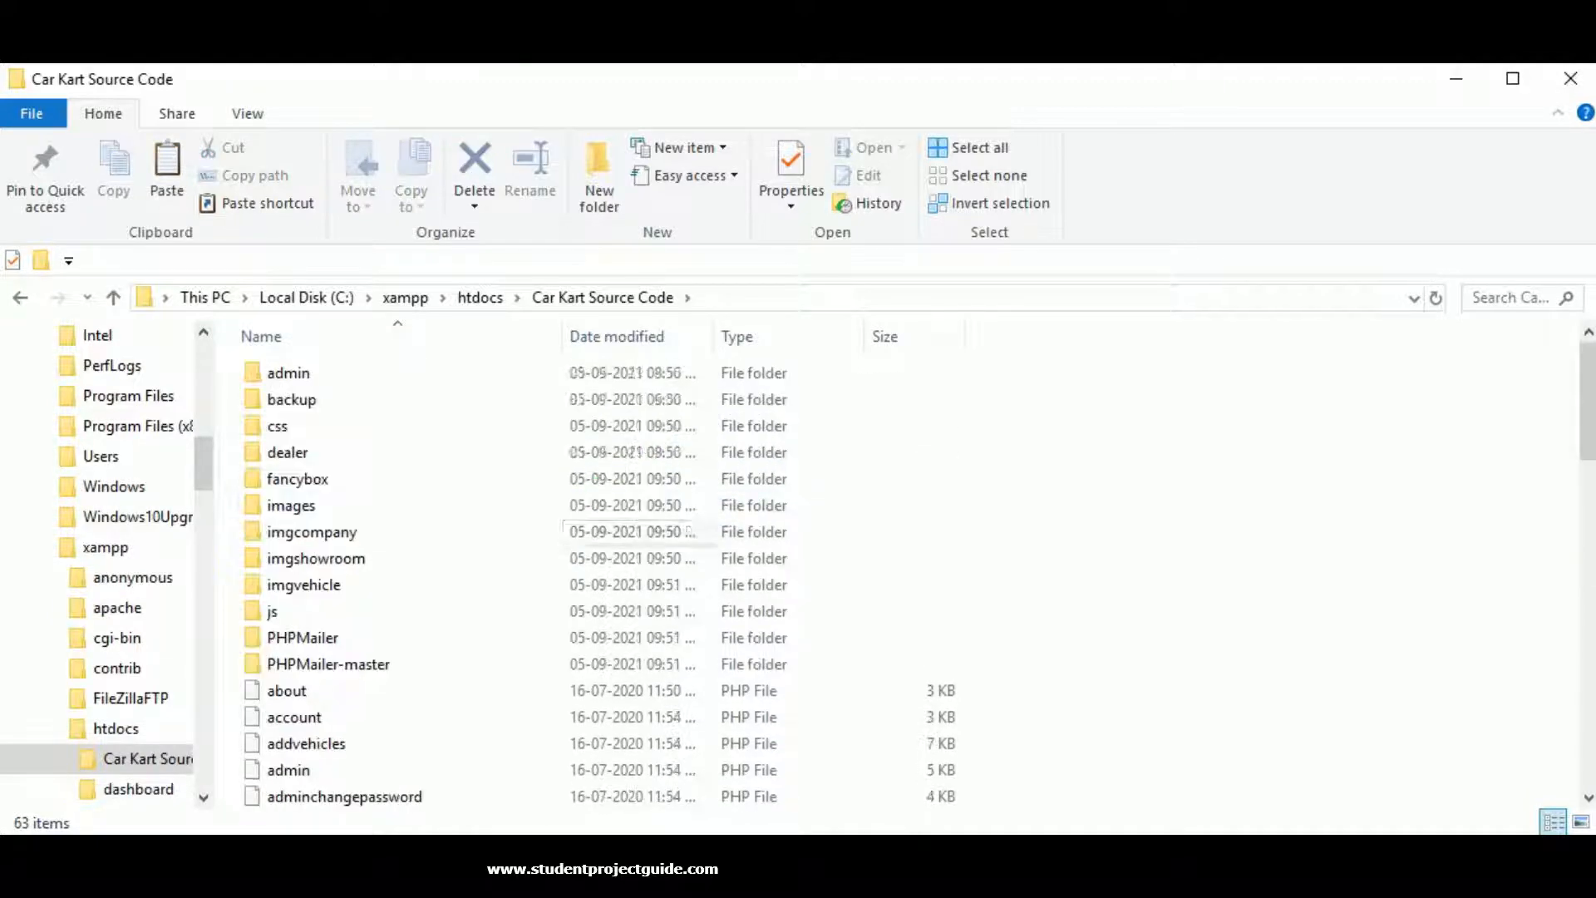
{"action": "left_click", "coordinate": [496, 293]}
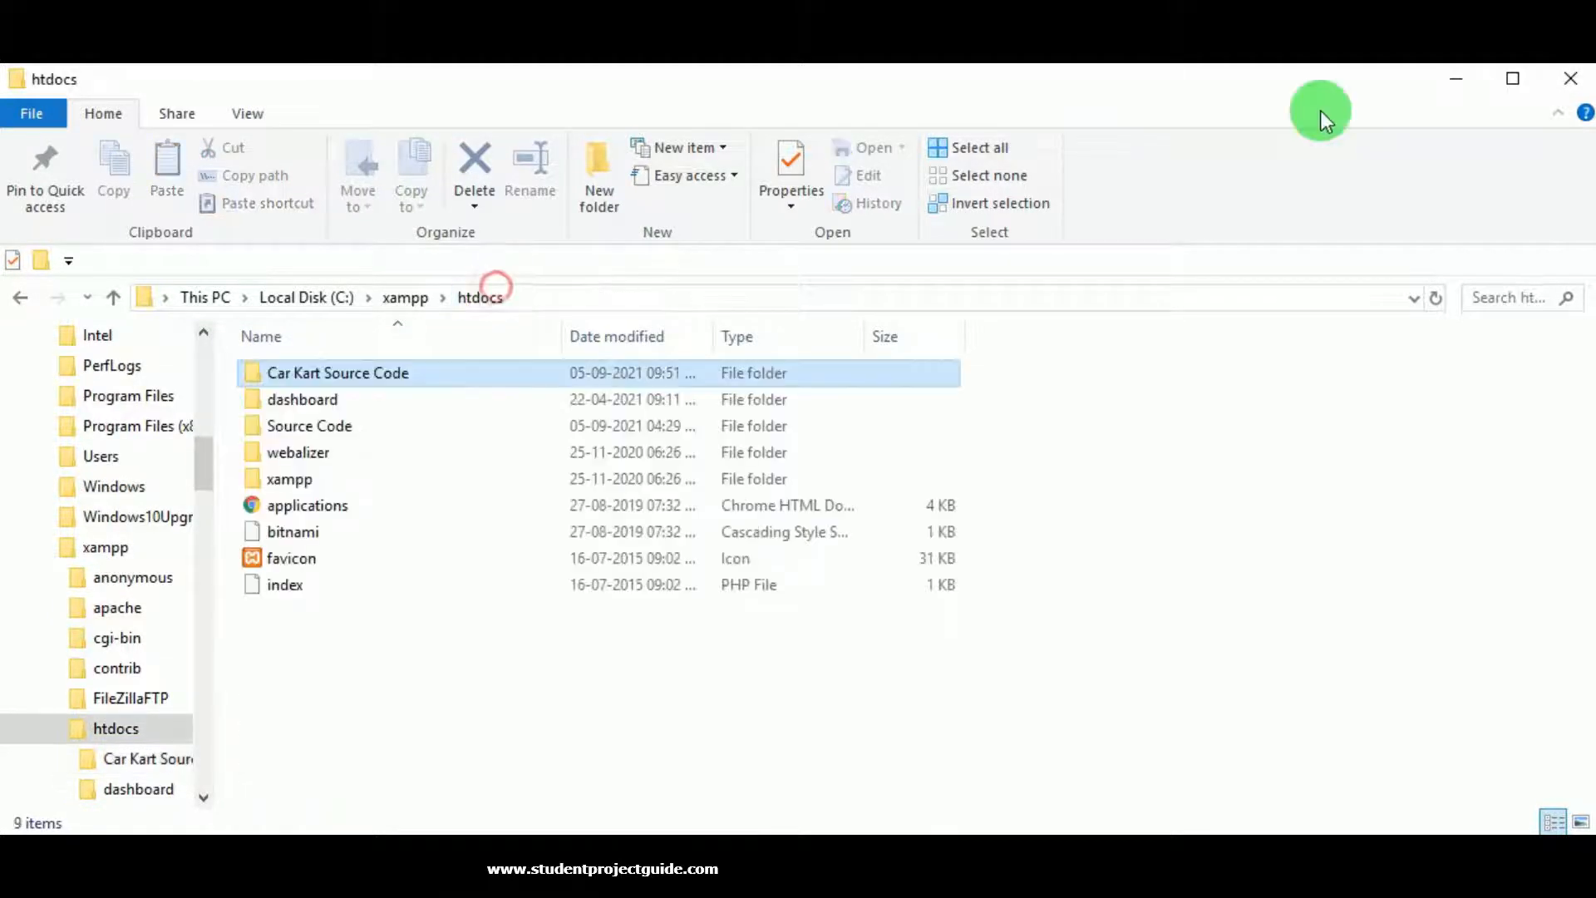
Start Apache and MySQL in XAMPP Control Panel, then minimise it.
{"action": "key", "text": "alt+Tab"}
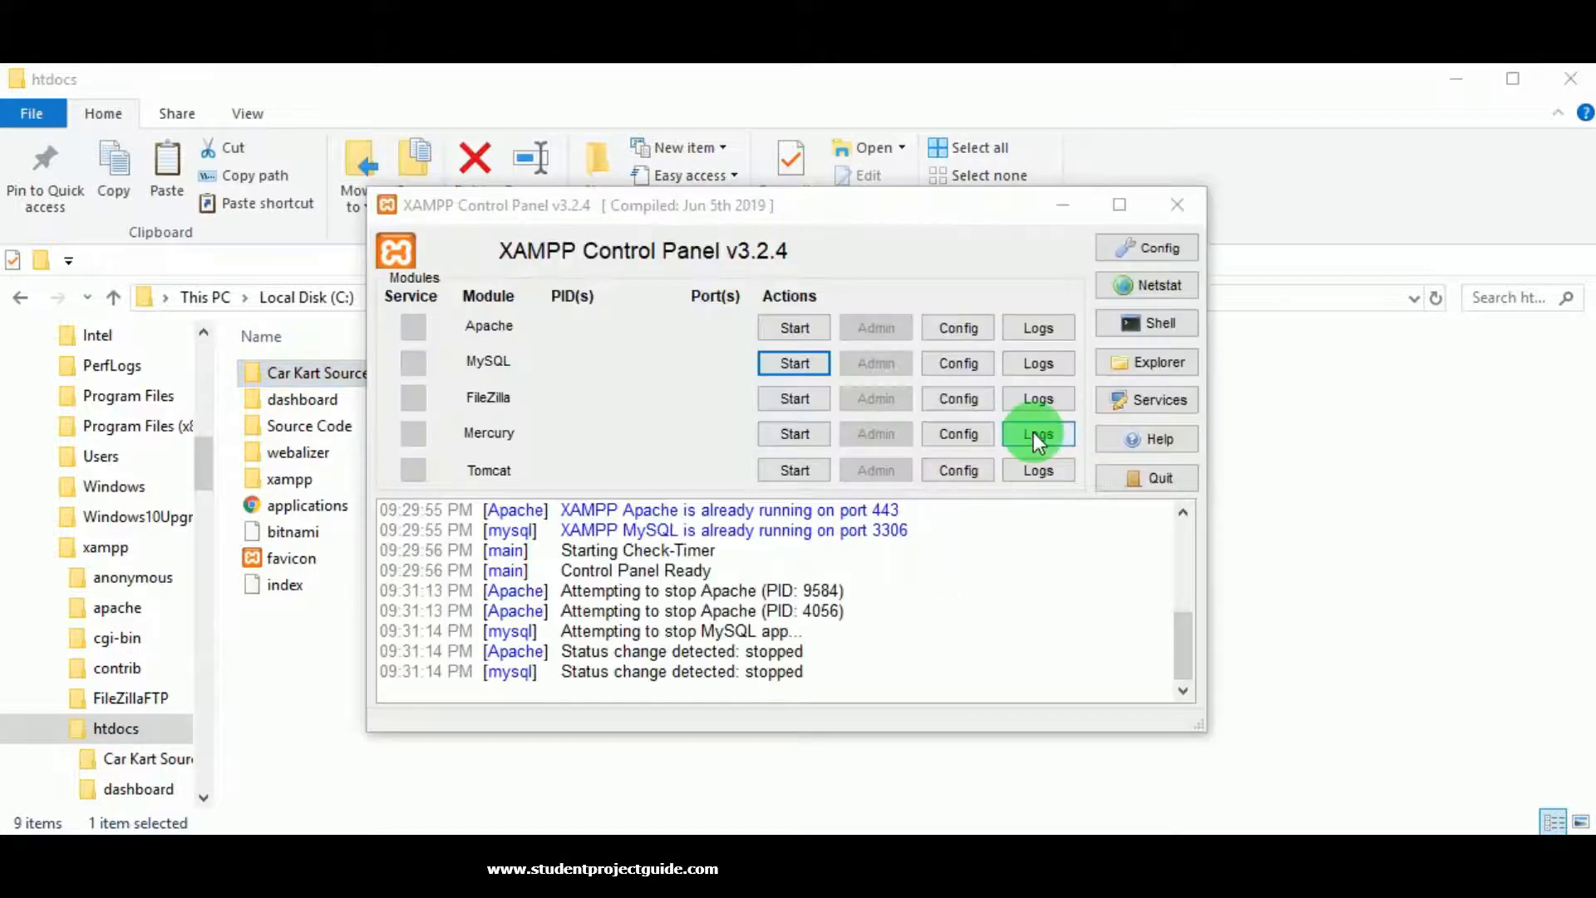
{"action": "left_click", "coordinate": [795, 329]}
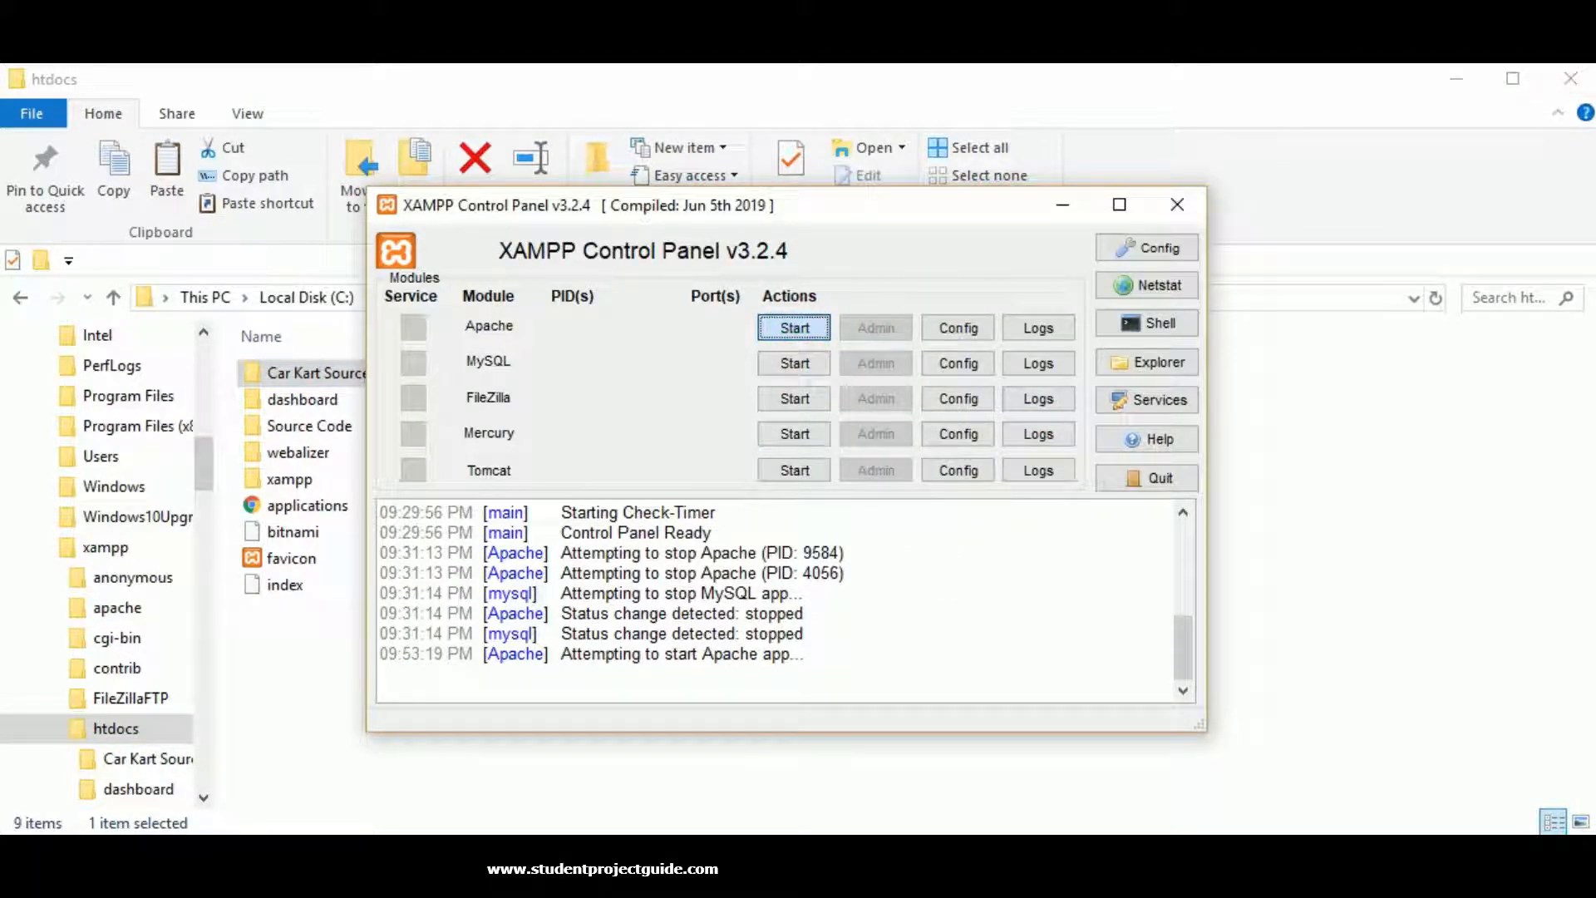
{"action": "left_click", "coordinate": [795, 364]}
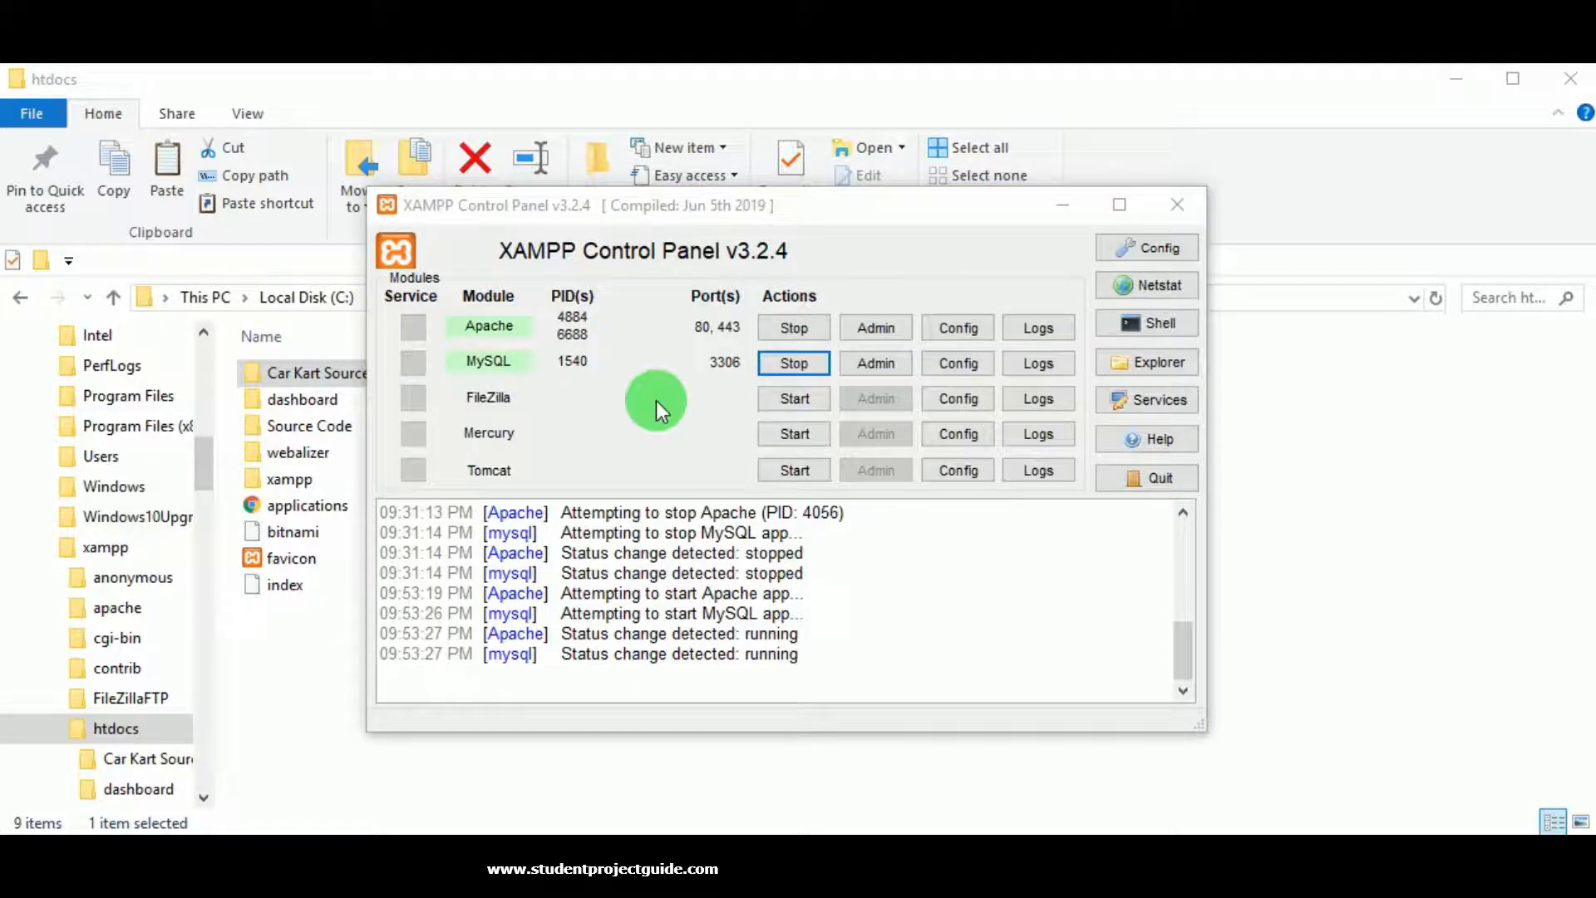
{"action": "left_click", "coordinate": [1072, 205]}
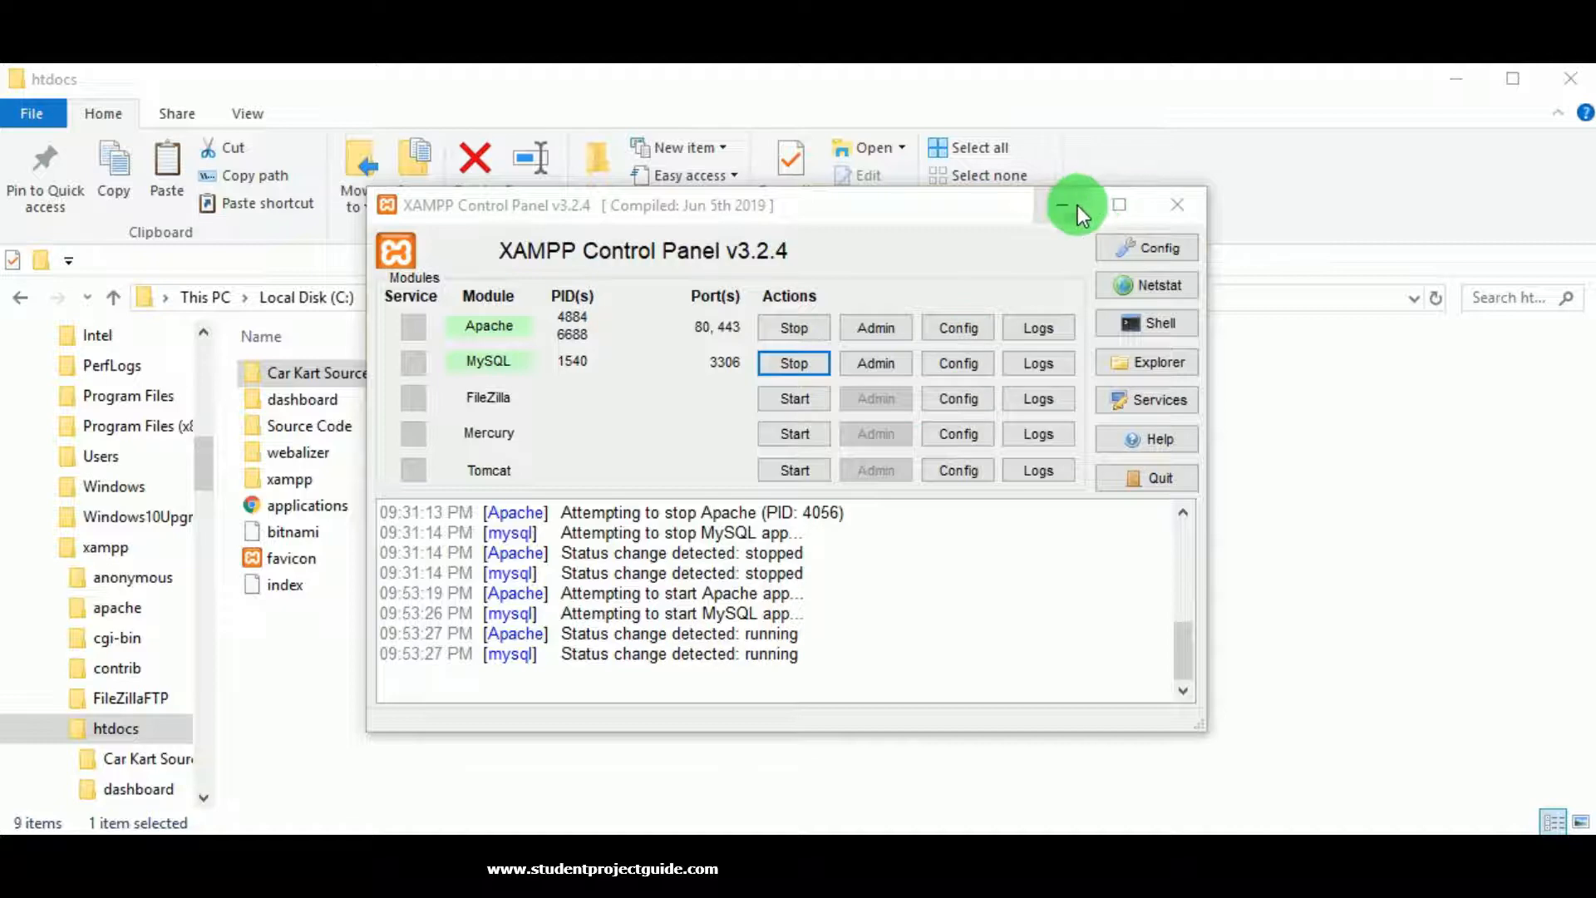
Copy the Car Kart Source Code folder's name to the clipboard, leaving it unchanged.
{"action": "right_click", "coordinate": [452, 377]}
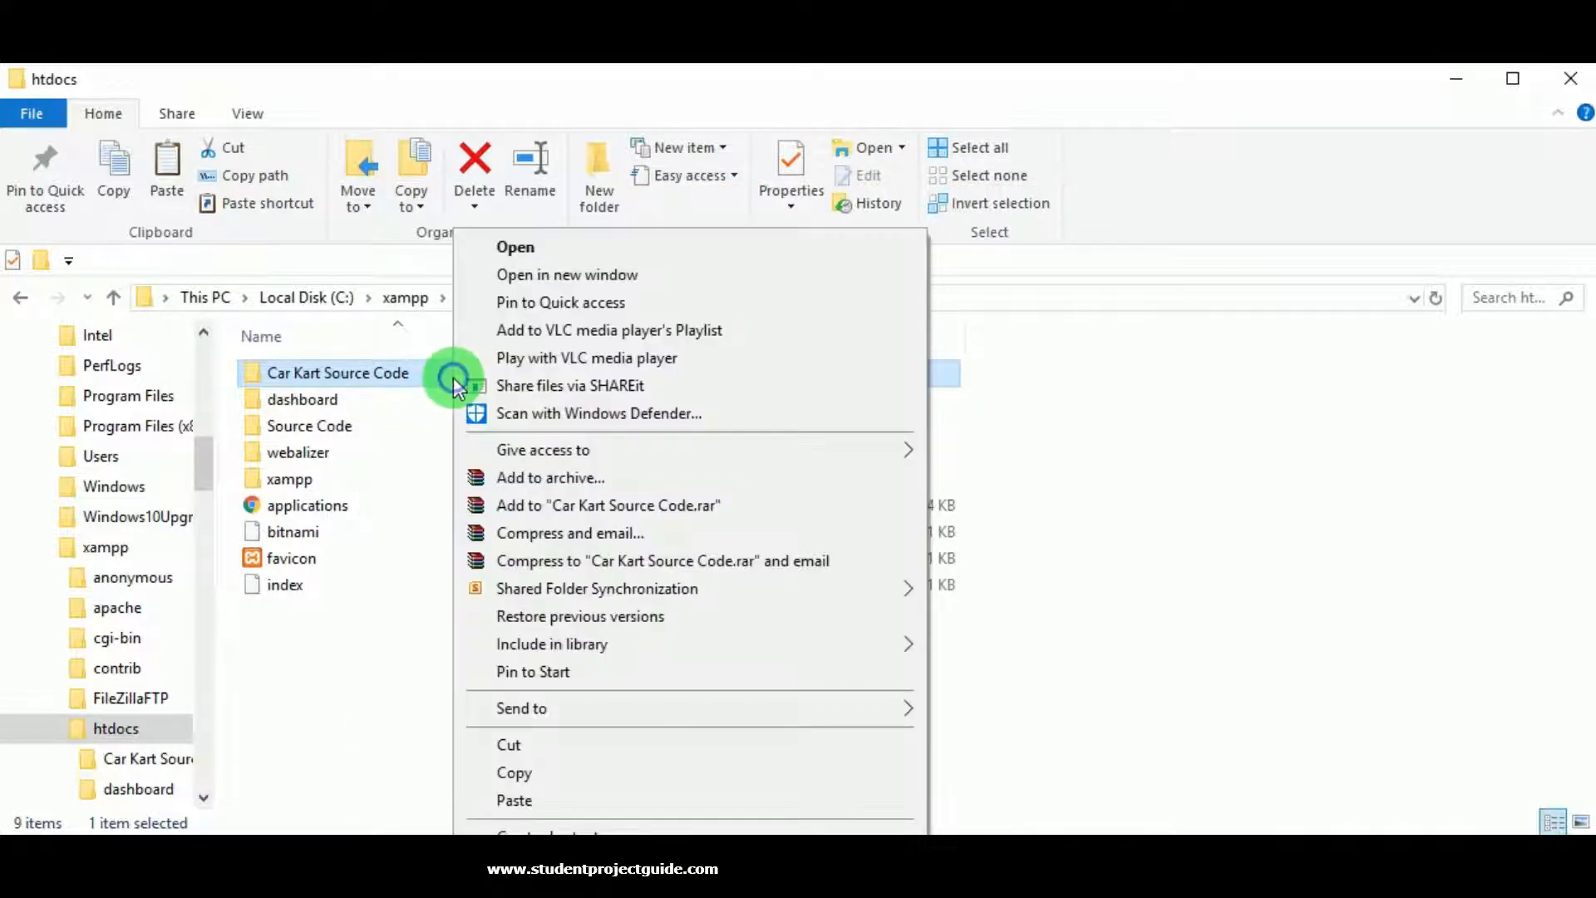
{"action": "left_click", "coordinate": [267, 367]}
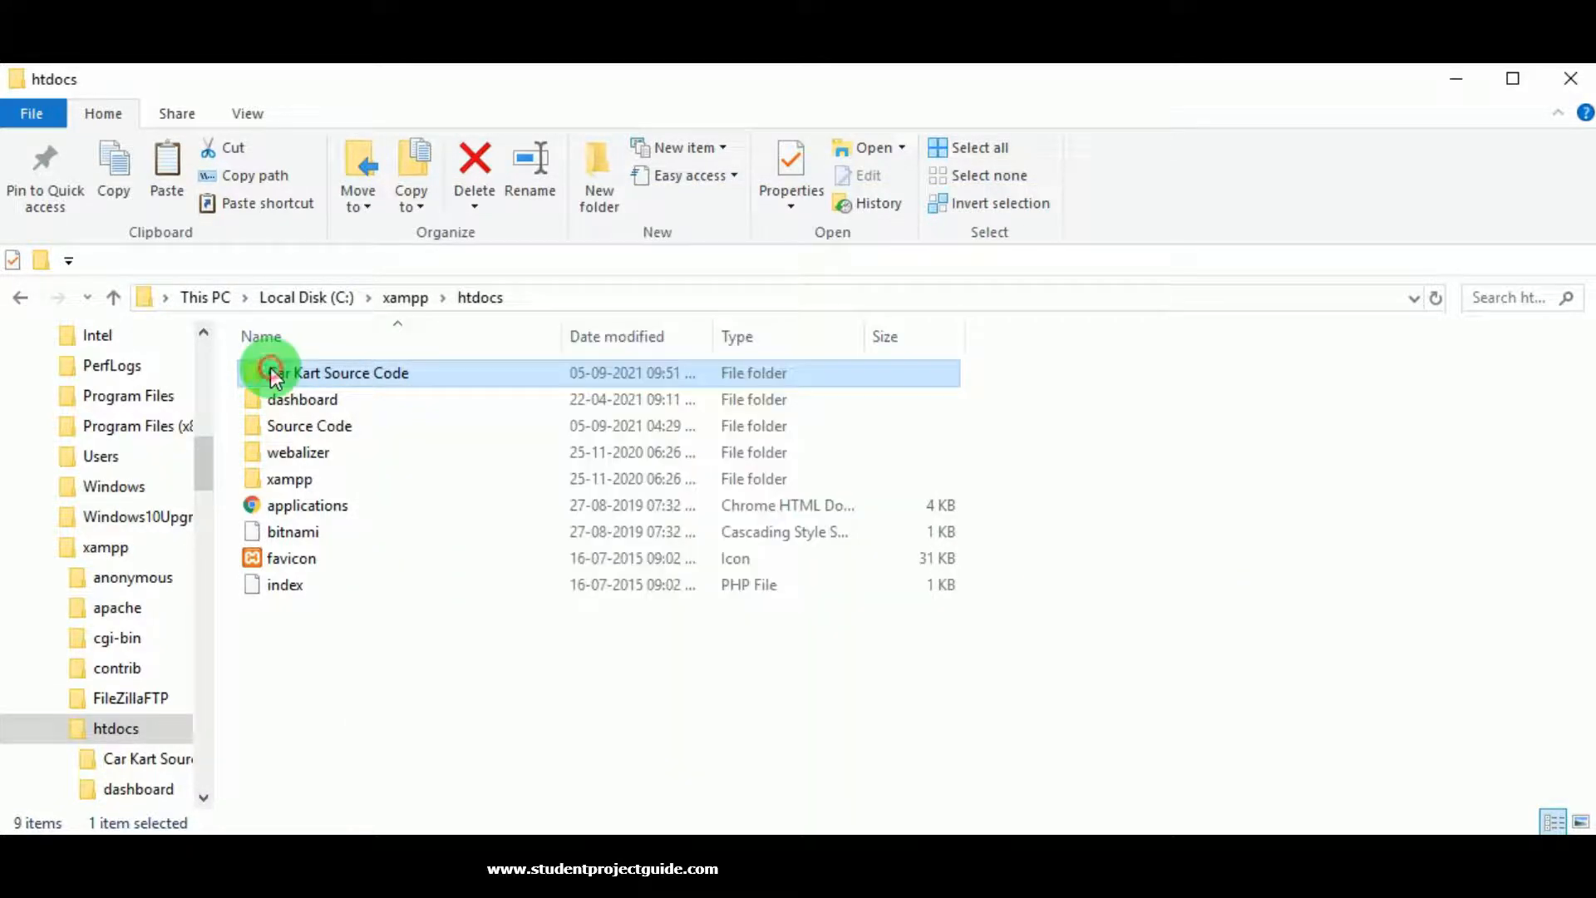
{"action": "left_click", "coordinate": [321, 359]}
{"action": "right_click", "coordinate": [358, 376]}
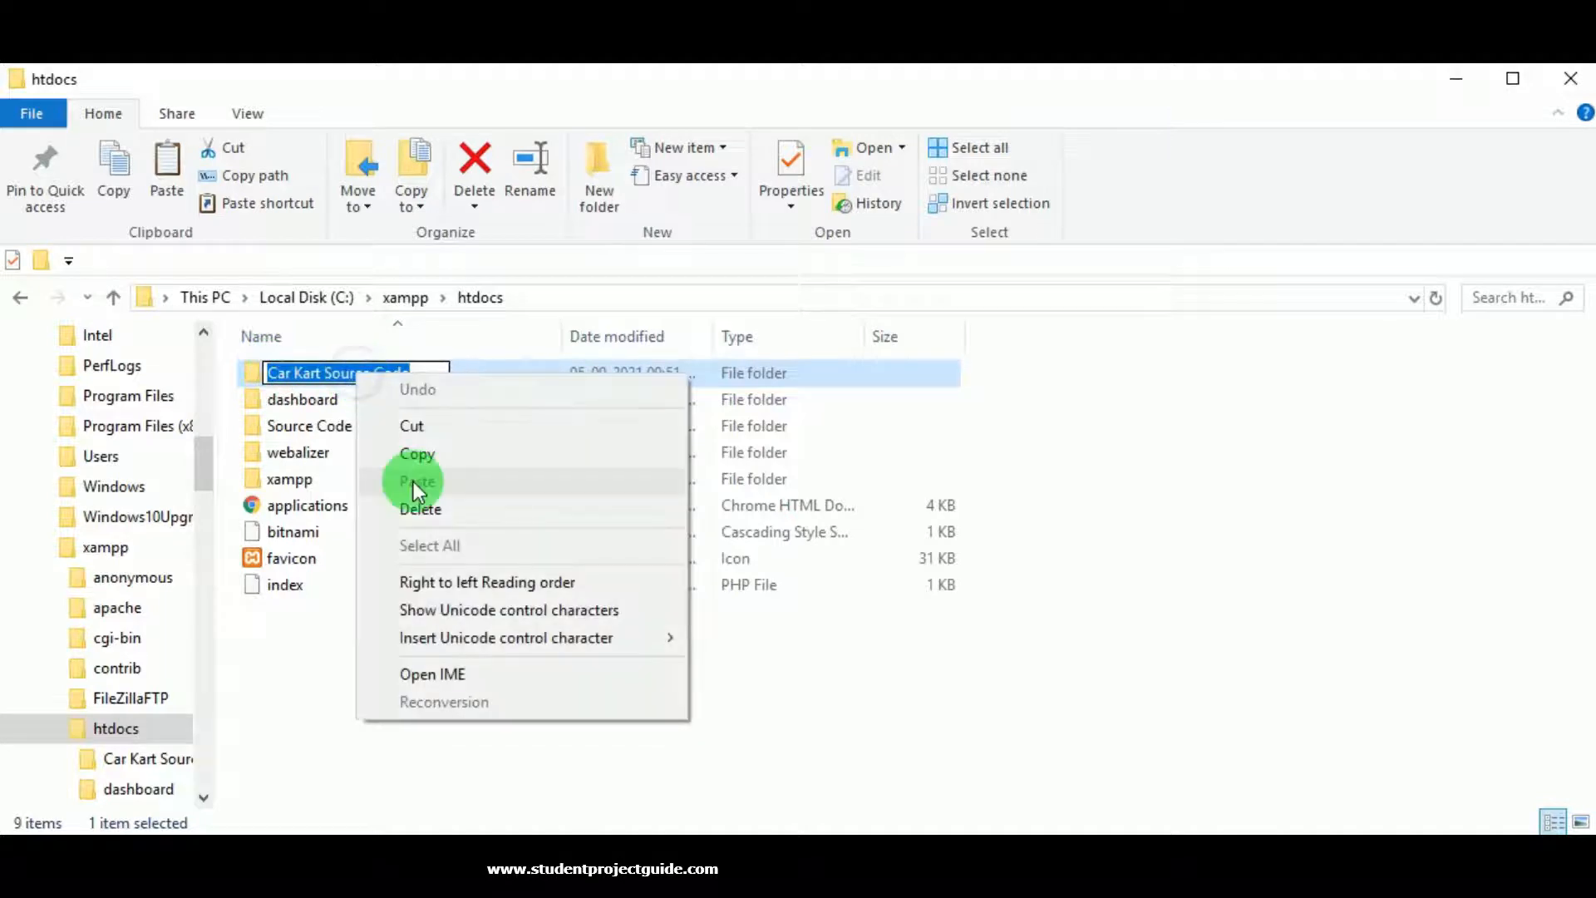
{"action": "left_click", "coordinate": [419, 453]}
{"action": "left_click", "coordinate": [1054, 447]}
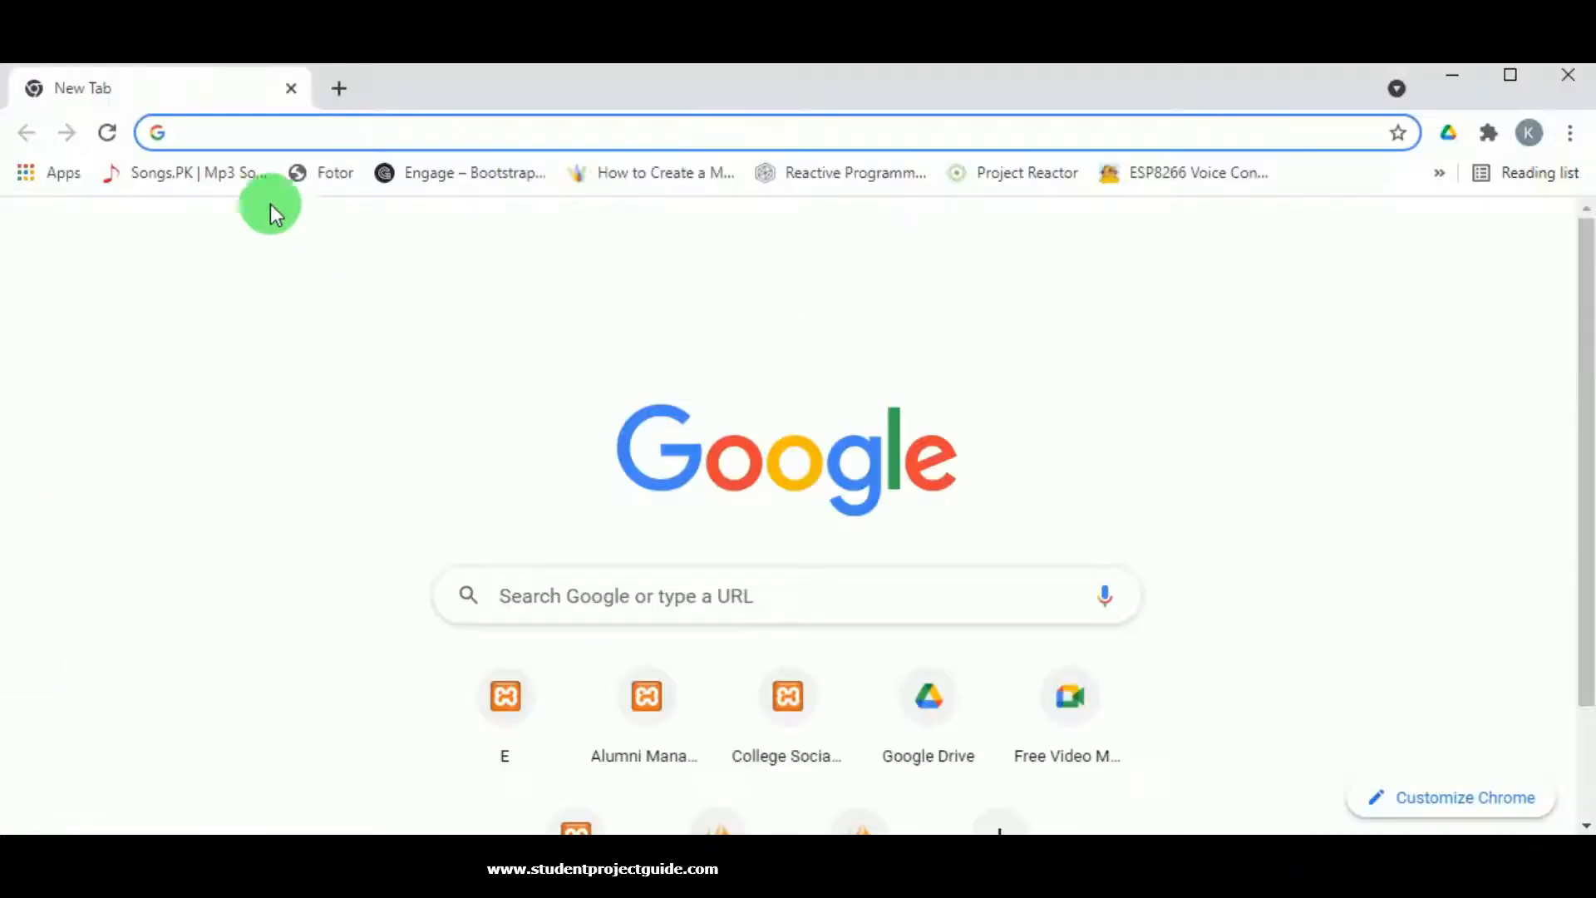
Go to localhost/ followed by the pasted Car Kart Source Code folder name.
{"action": "left_click", "coordinate": [228, 139]}
{"action": "left_click", "coordinate": [213, 134]}
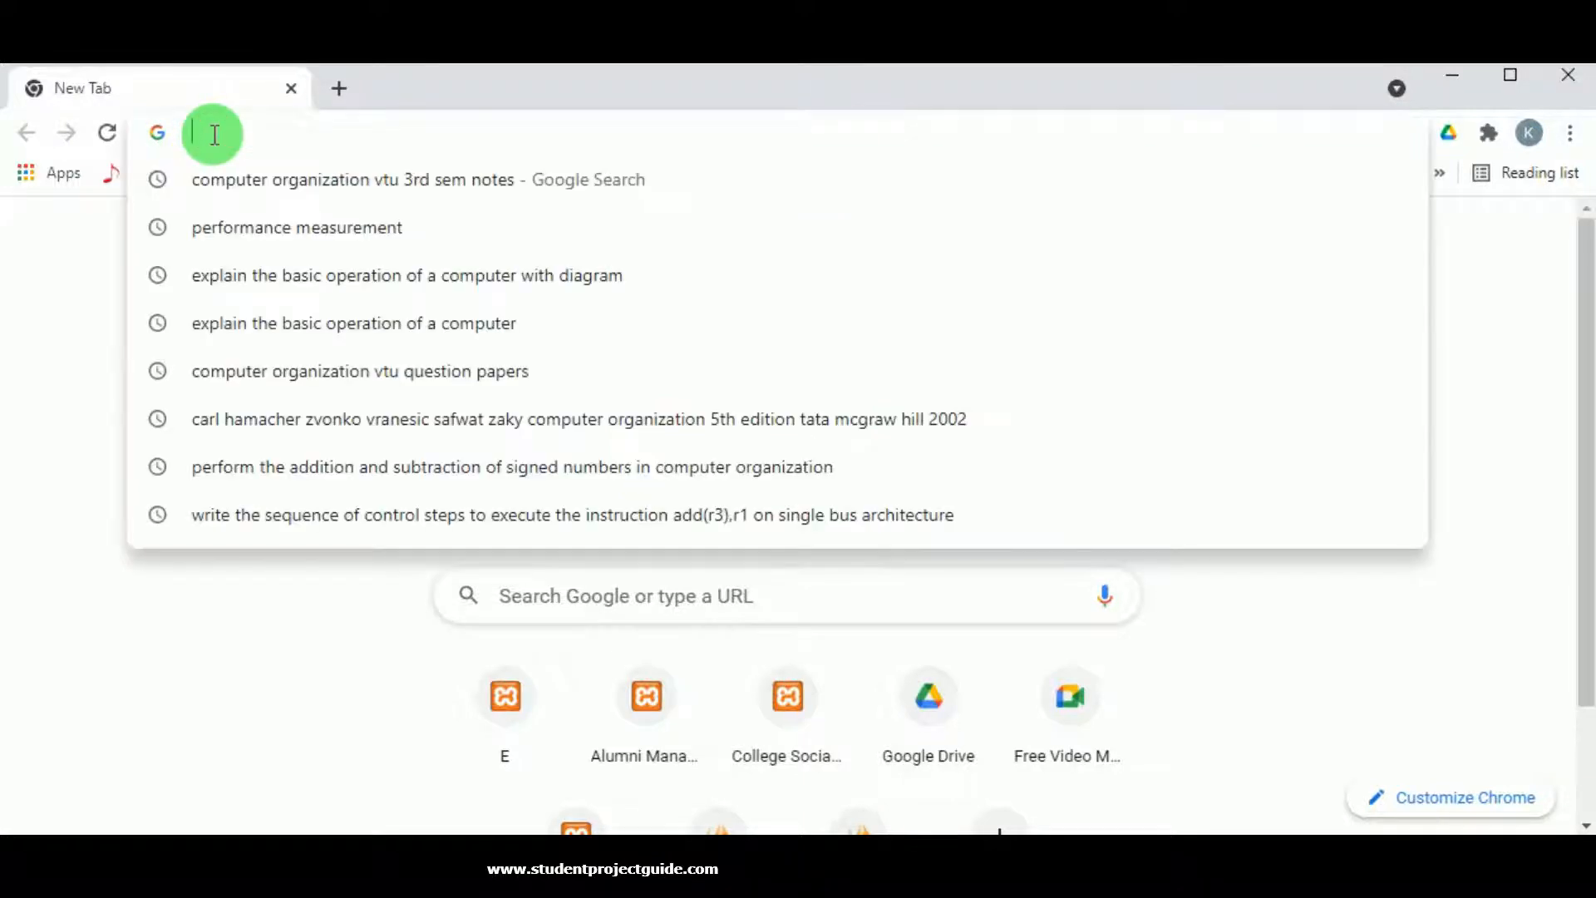
{"action": "type", "text": "l"}
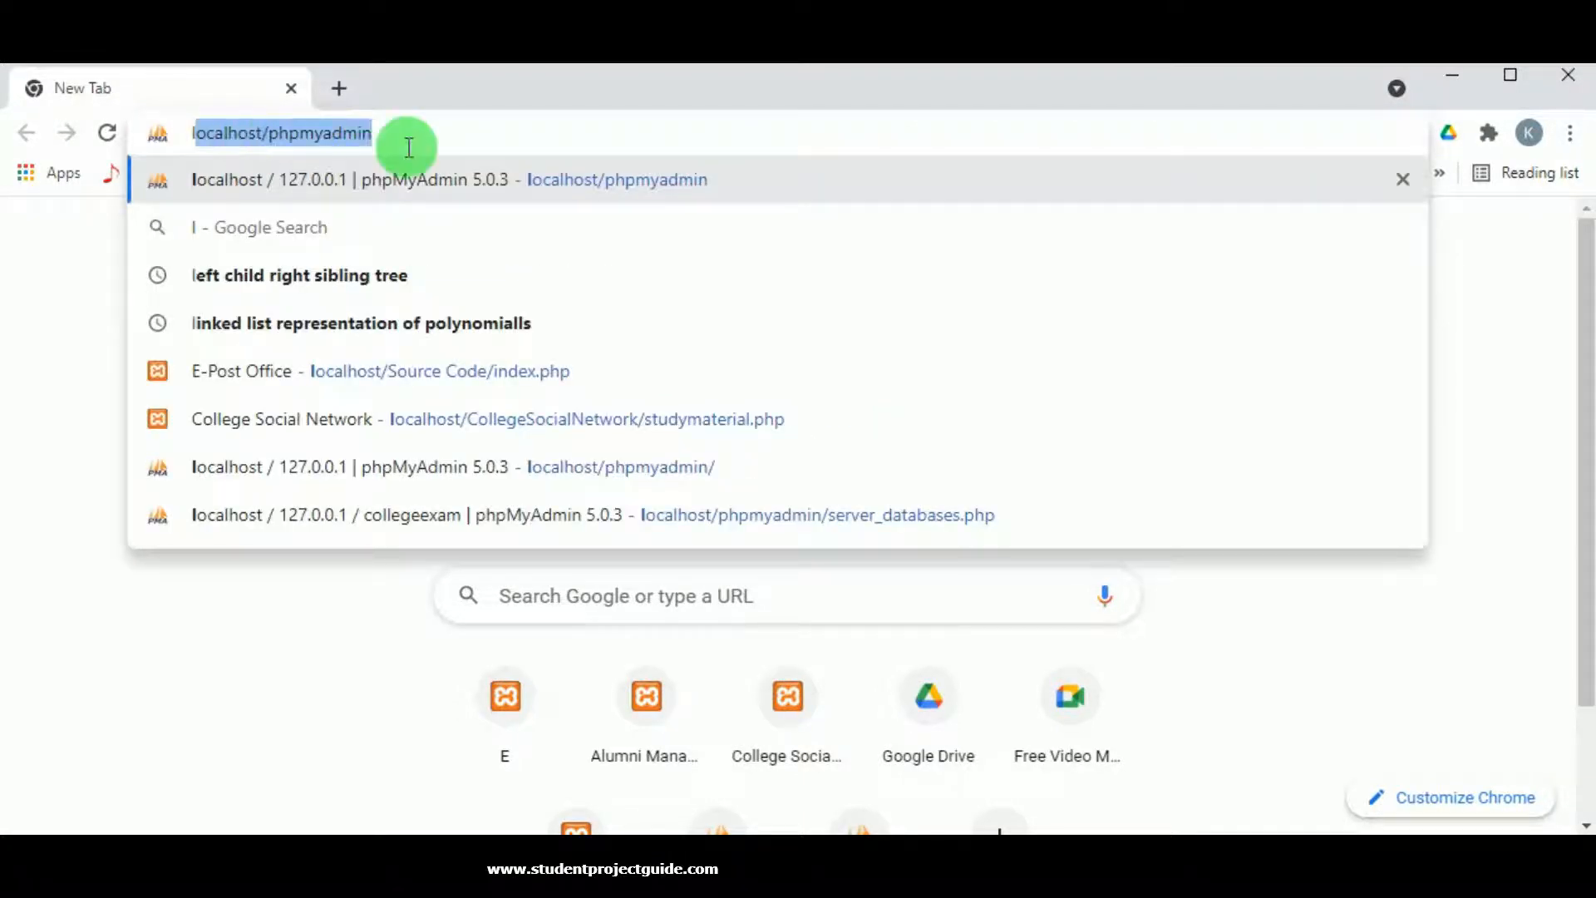
{"action": "type", "text": "ocalhost/"}
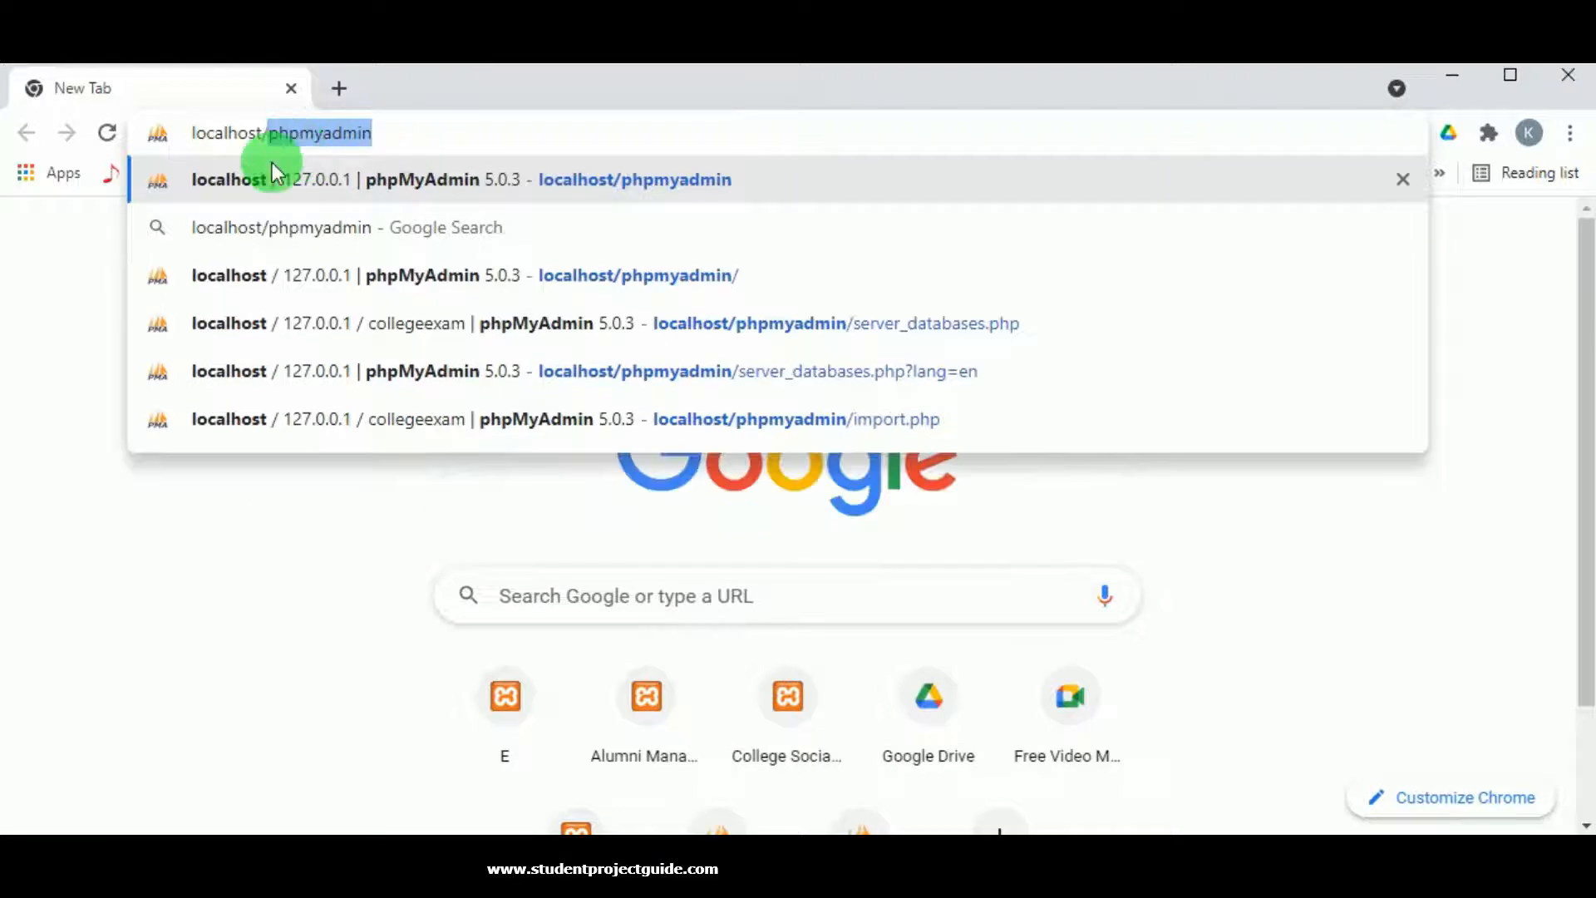
{"action": "key", "text": "BackSpace"}
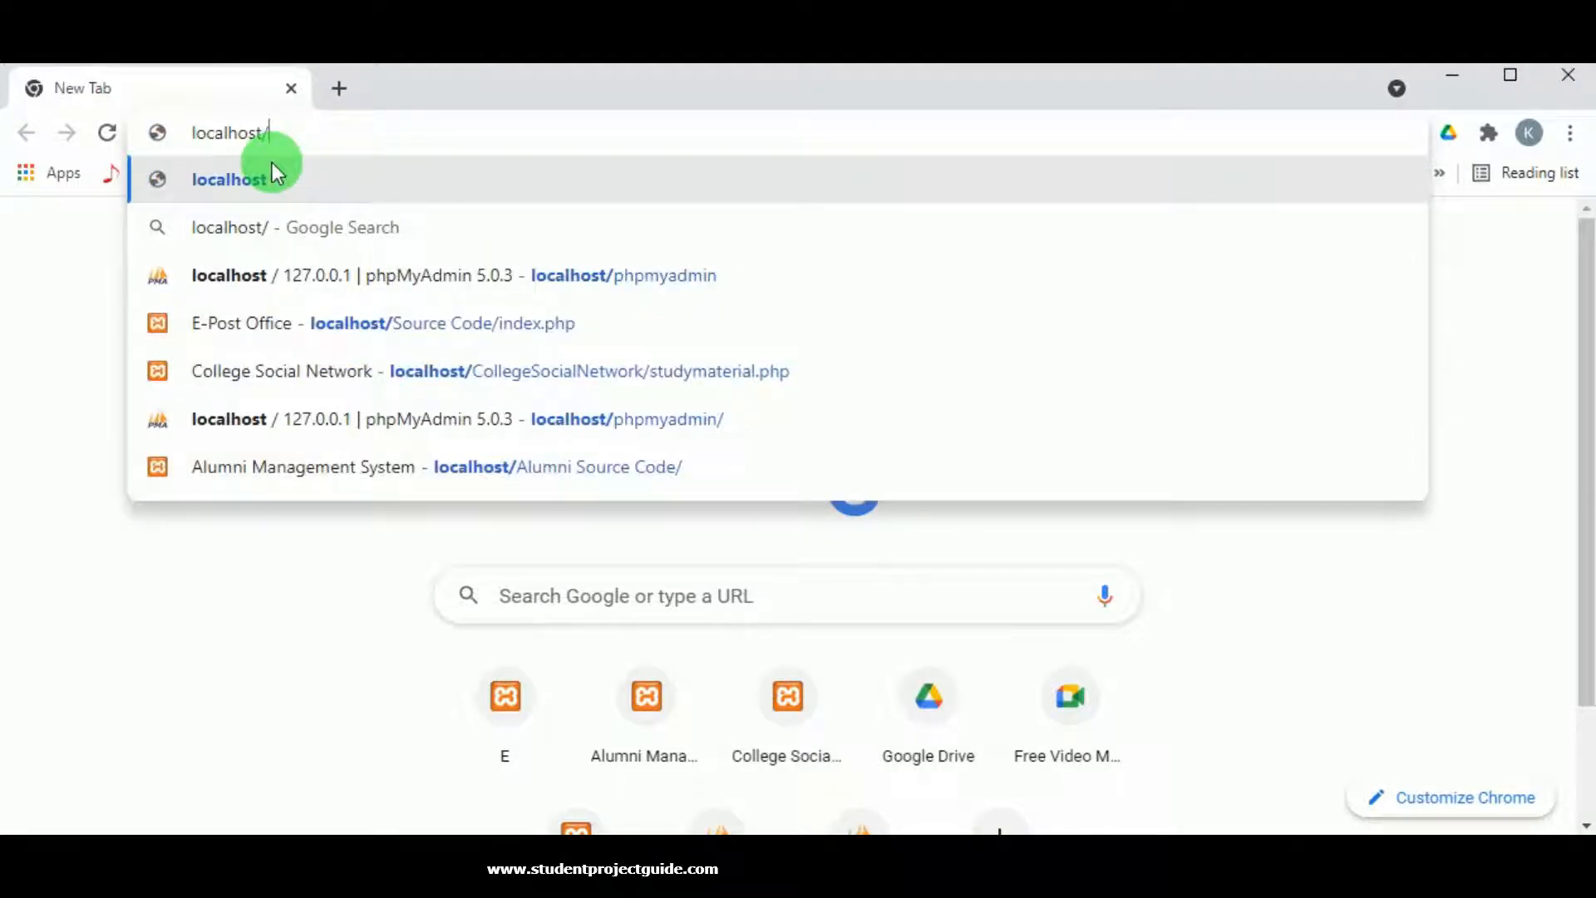
{"action": "key", "text": "ctrl+v"}
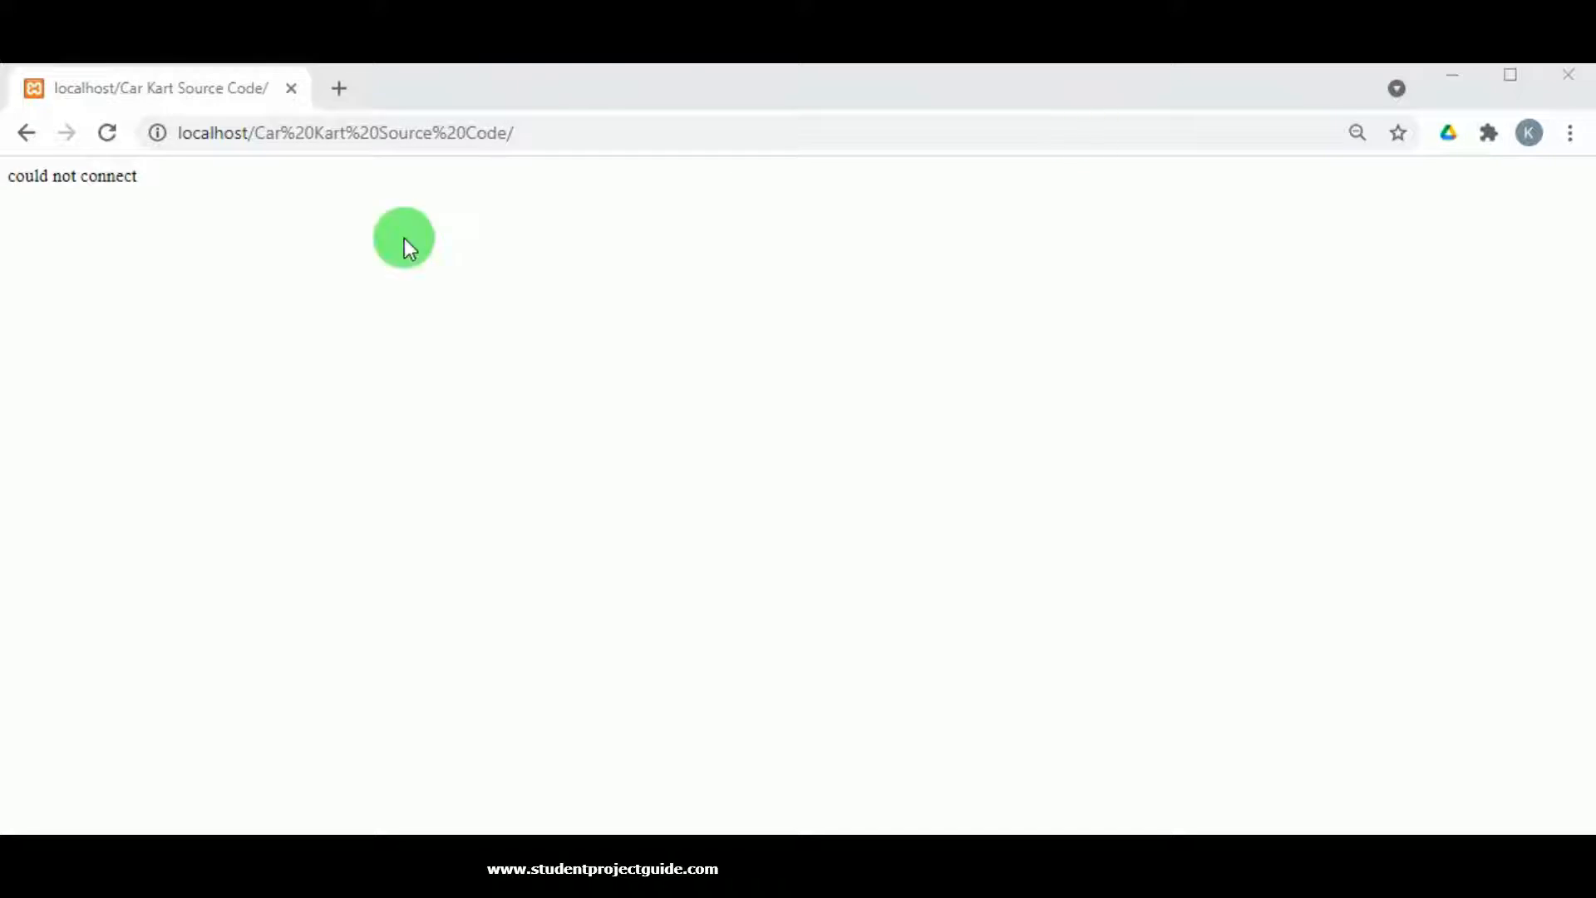
Load localhost/phpmyadmin in a new tab.
{"action": "left_click", "coordinate": [338, 88]}
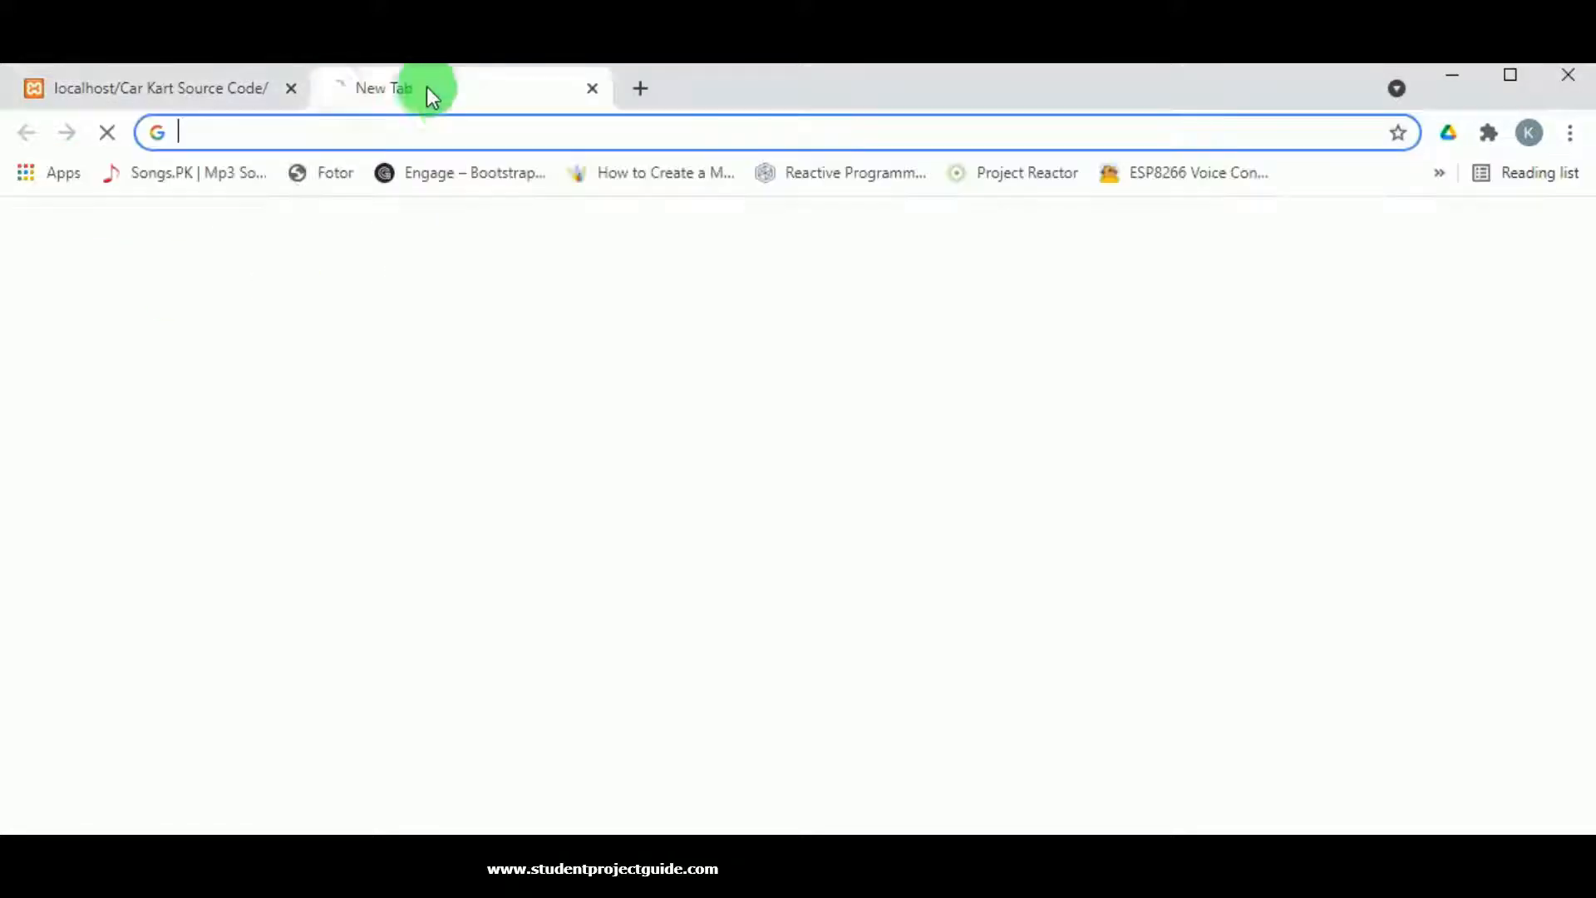
{"action": "left_click", "coordinate": [427, 131]}
{"action": "type", "text": "l"}
{"action": "left_click", "coordinate": [427, 132]}
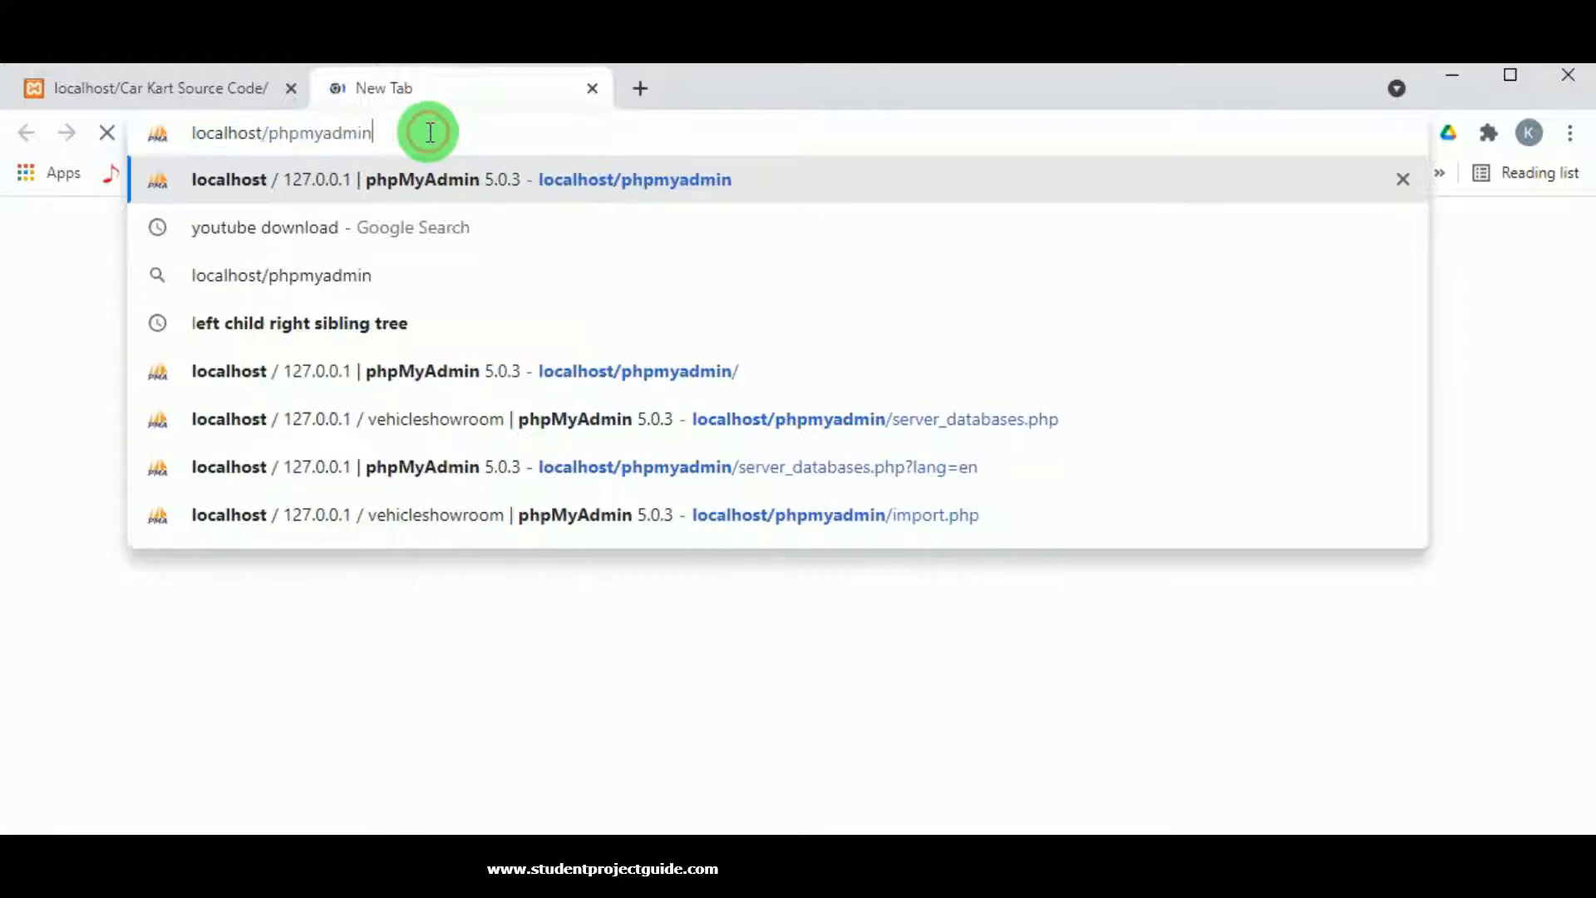
{"action": "left_click", "coordinate": [242, 176]}
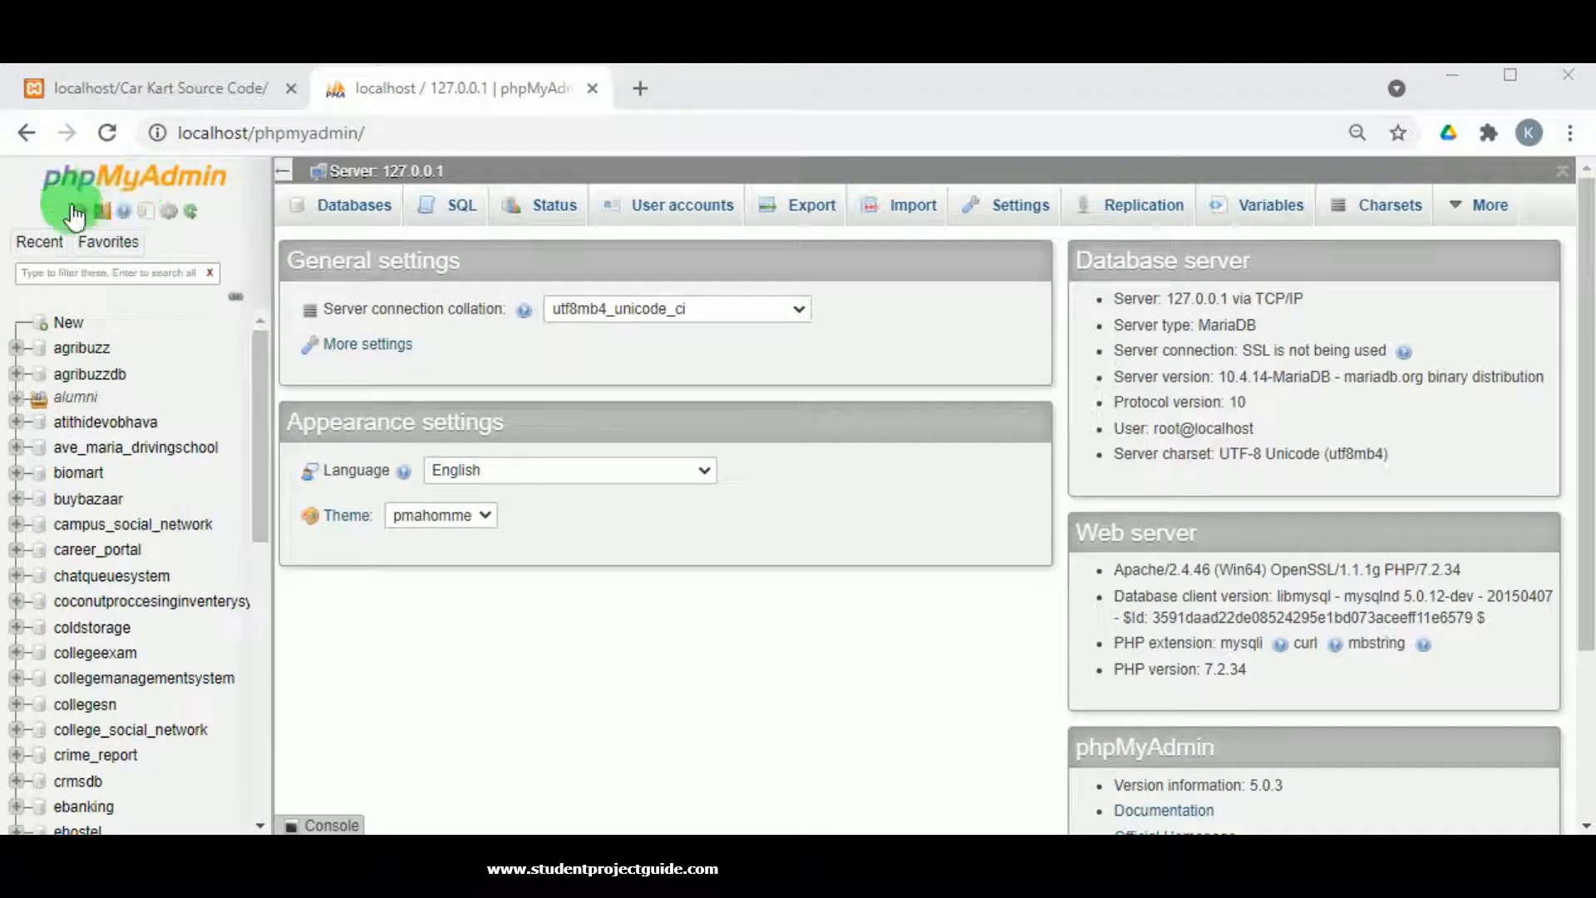
Create a database named vehicleshowroom from the Databases page.
{"action": "left_click", "coordinate": [362, 223]}
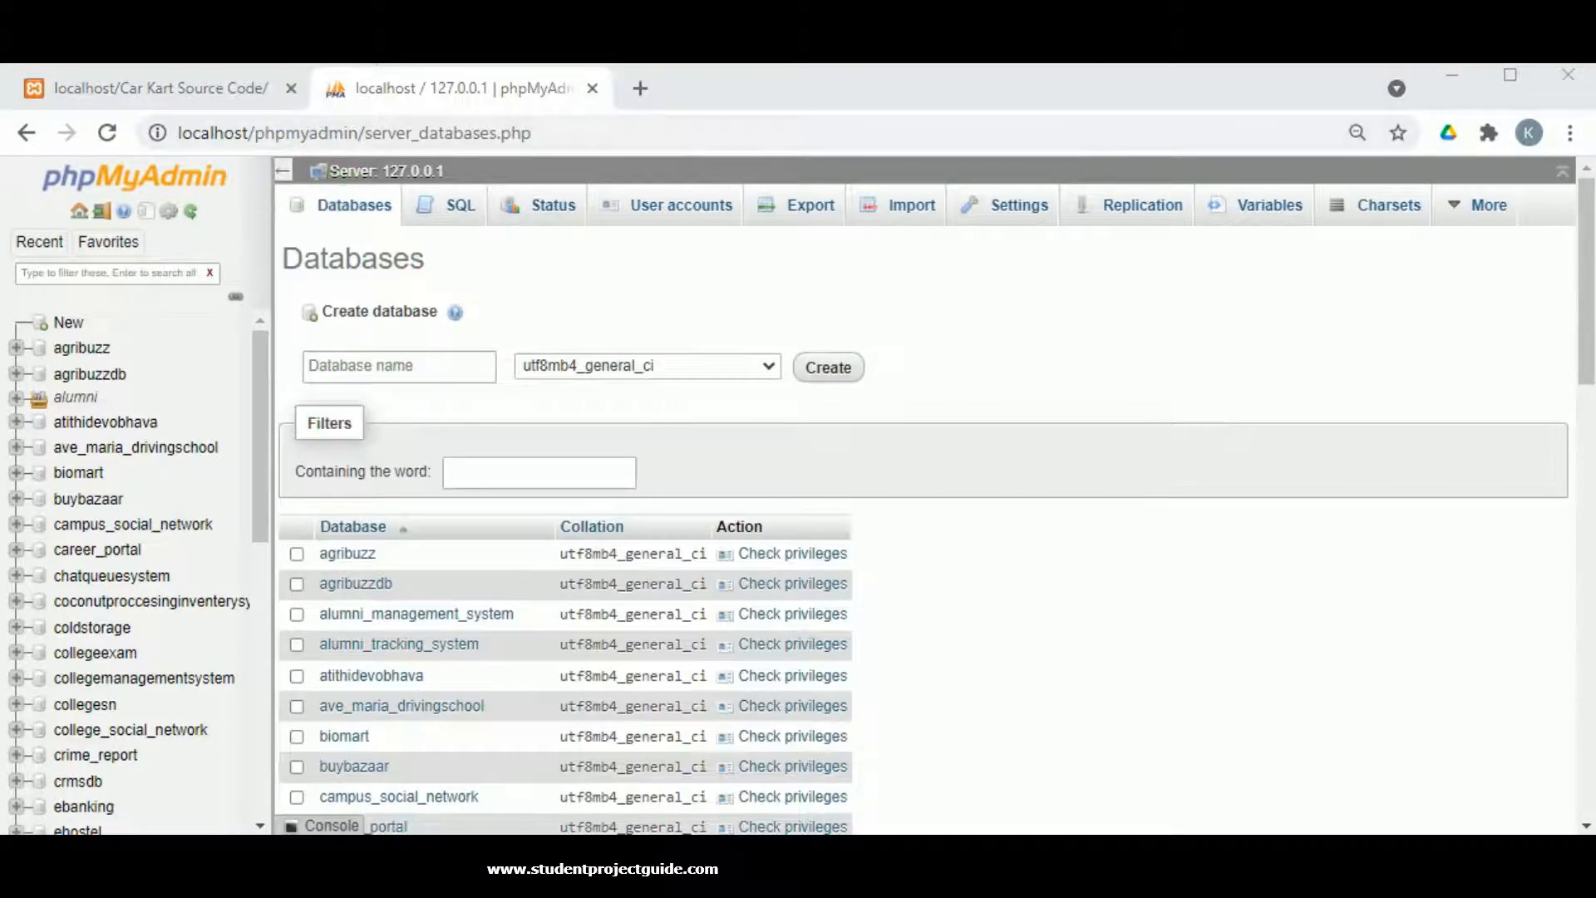
{"action": "left_click", "coordinate": [431, 360]}
{"action": "left_click", "coordinate": [363, 363]}
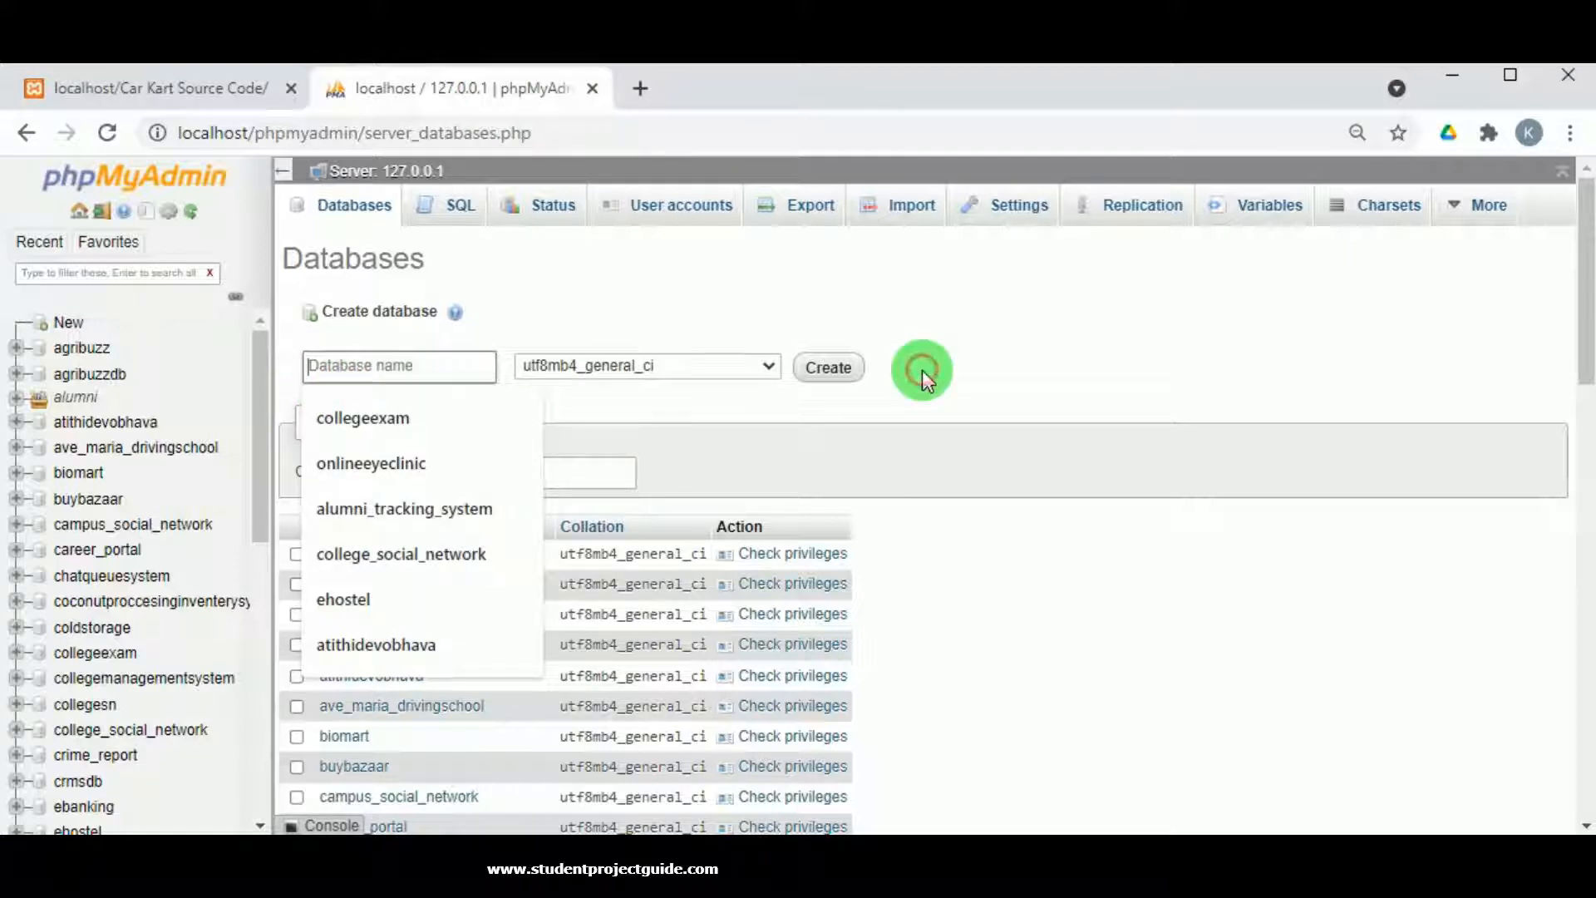
{"action": "key", "text": "ctrl+v"}
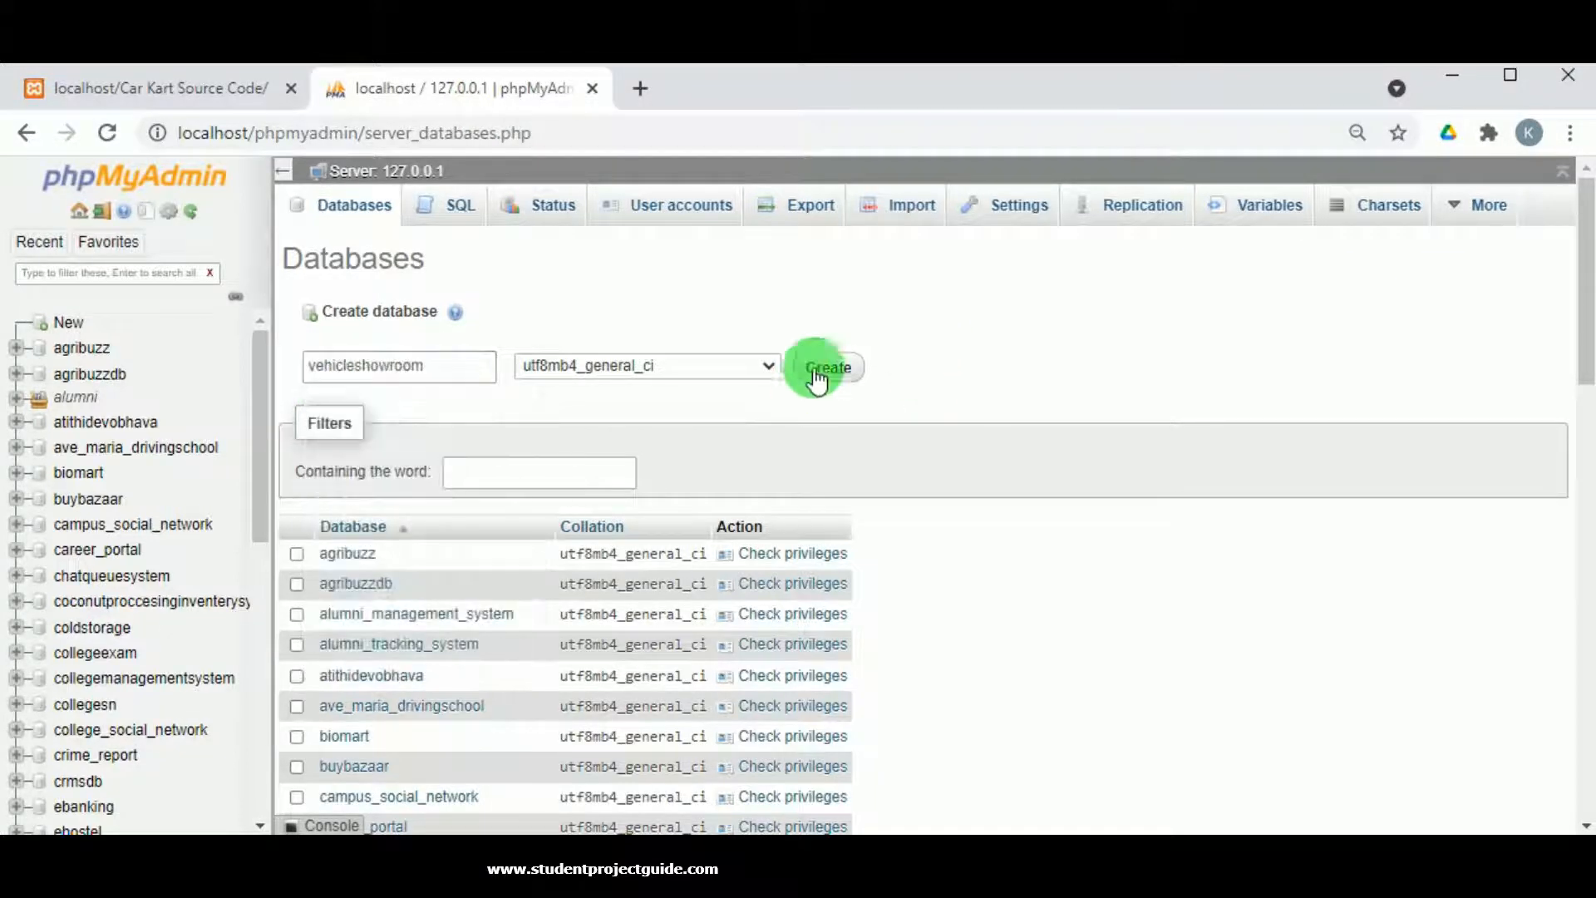
{"action": "left_click", "coordinate": [816, 376]}
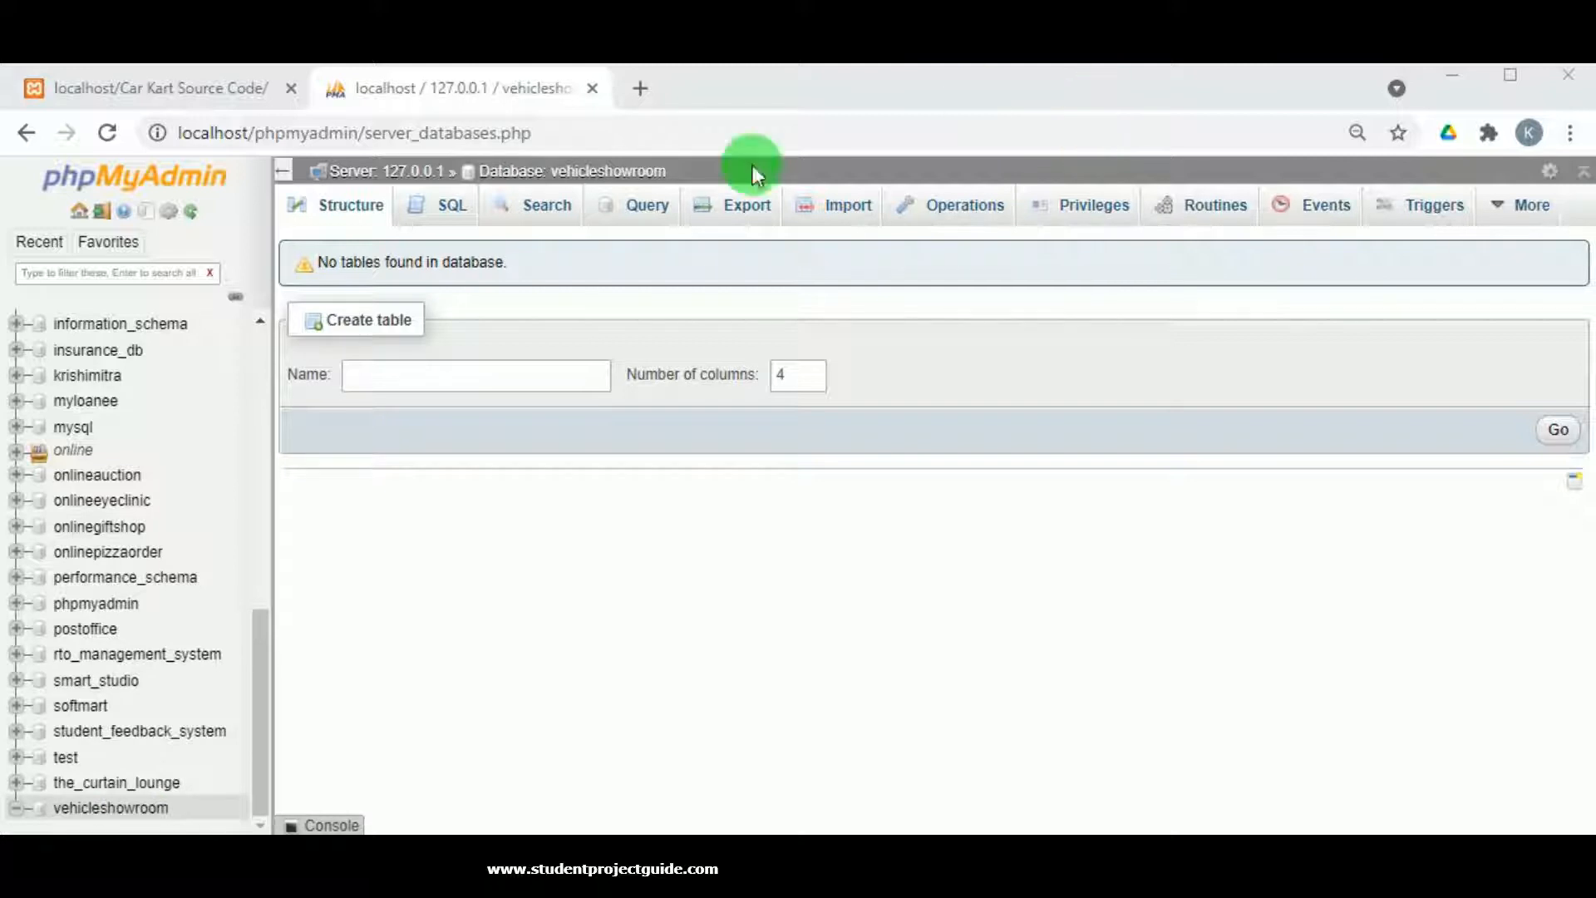
Import Database Backup\vehicleshowroom.sql into vehicleshowroom, creating its 8 tables.
{"action": "left_click", "coordinate": [836, 205]}
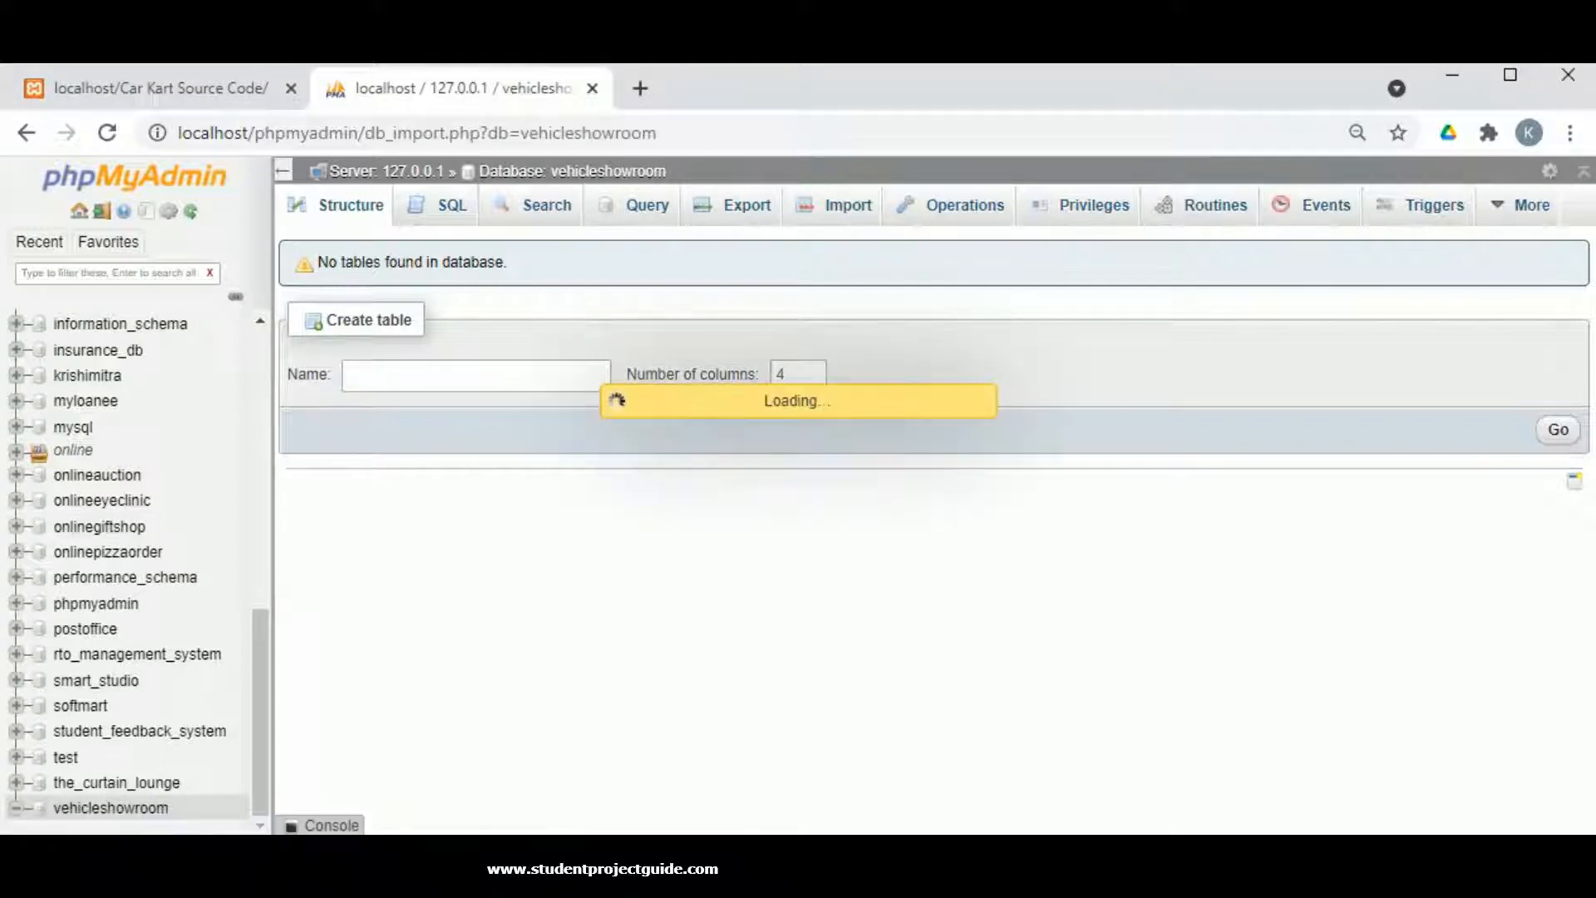
{"action": "left_click", "coordinate": [536, 461]}
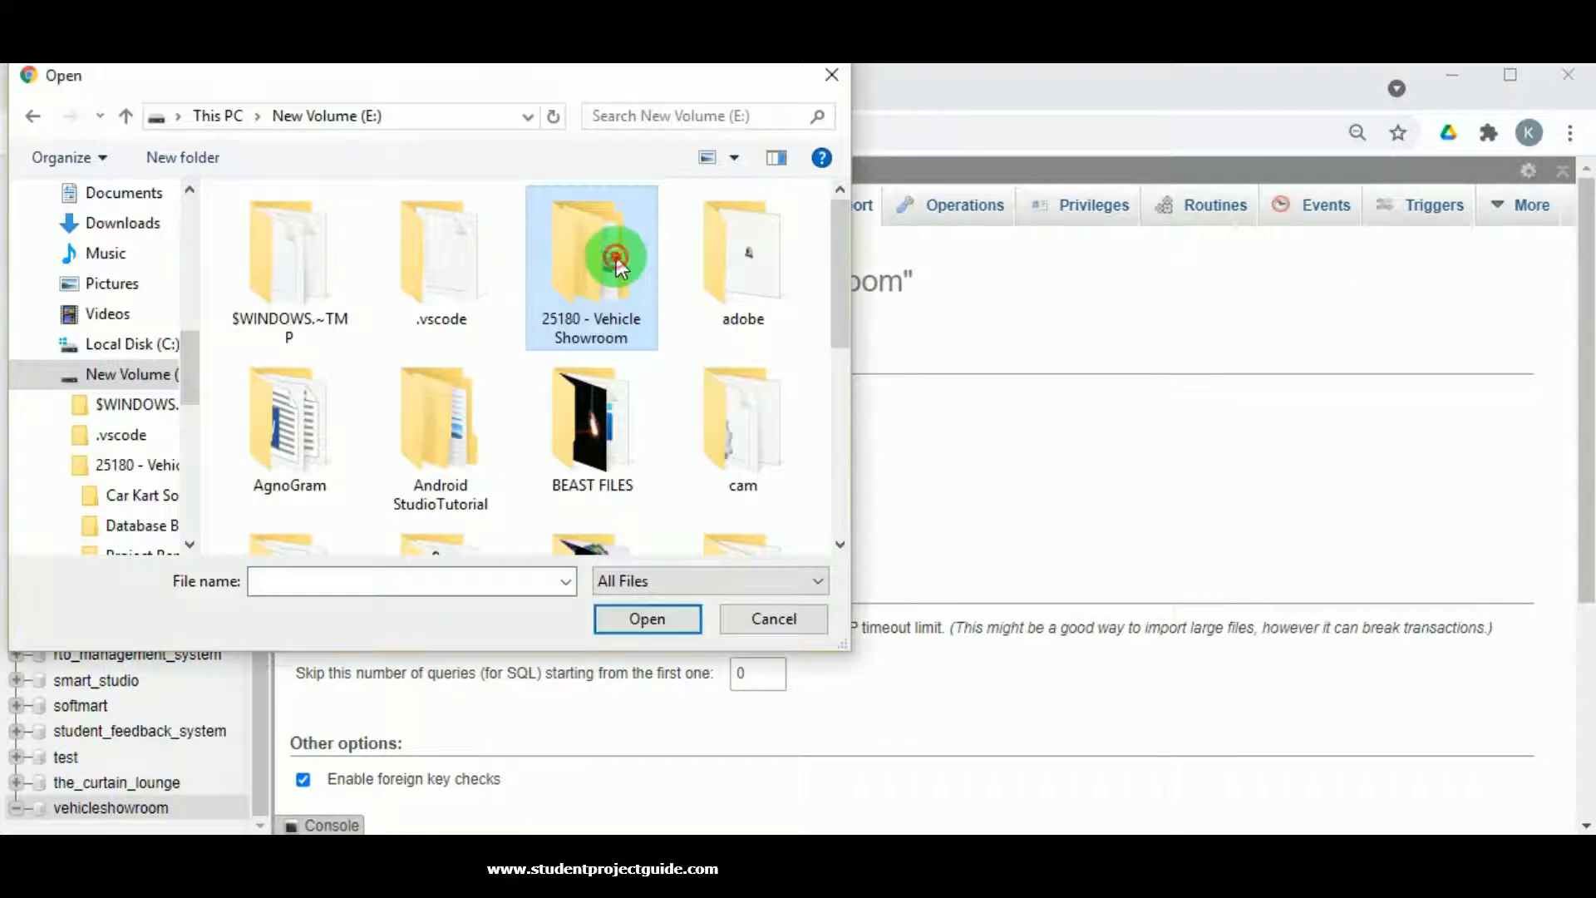
{"action": "double_click", "coordinate": [612, 257]}
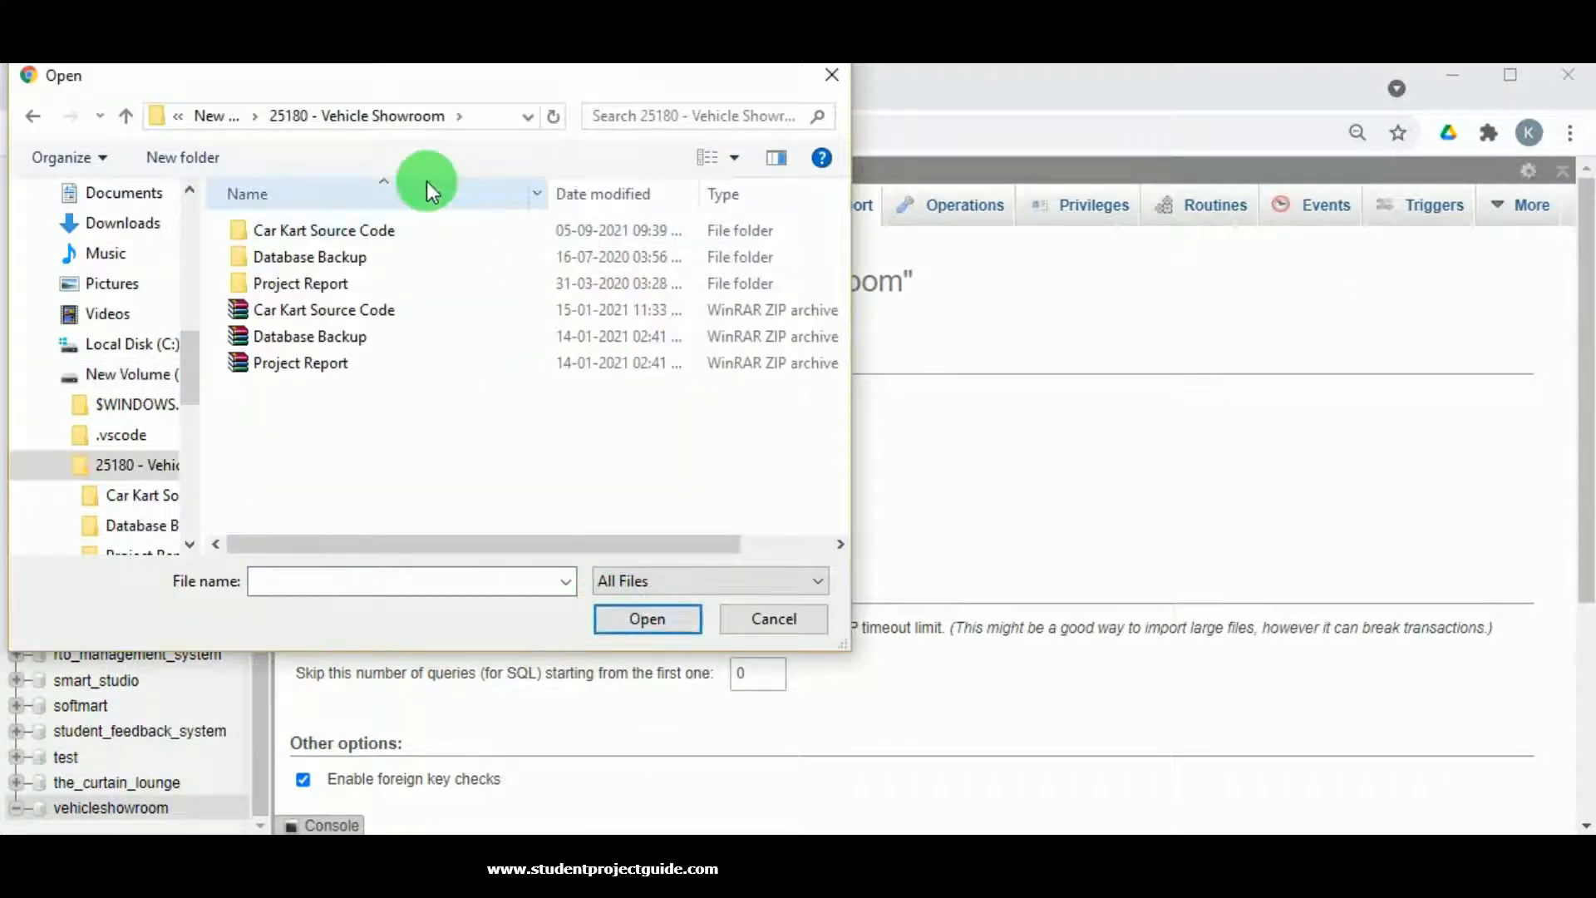
{"action": "double_click", "coordinate": [370, 258]}
{"action": "left_click", "coordinate": [374, 246]}
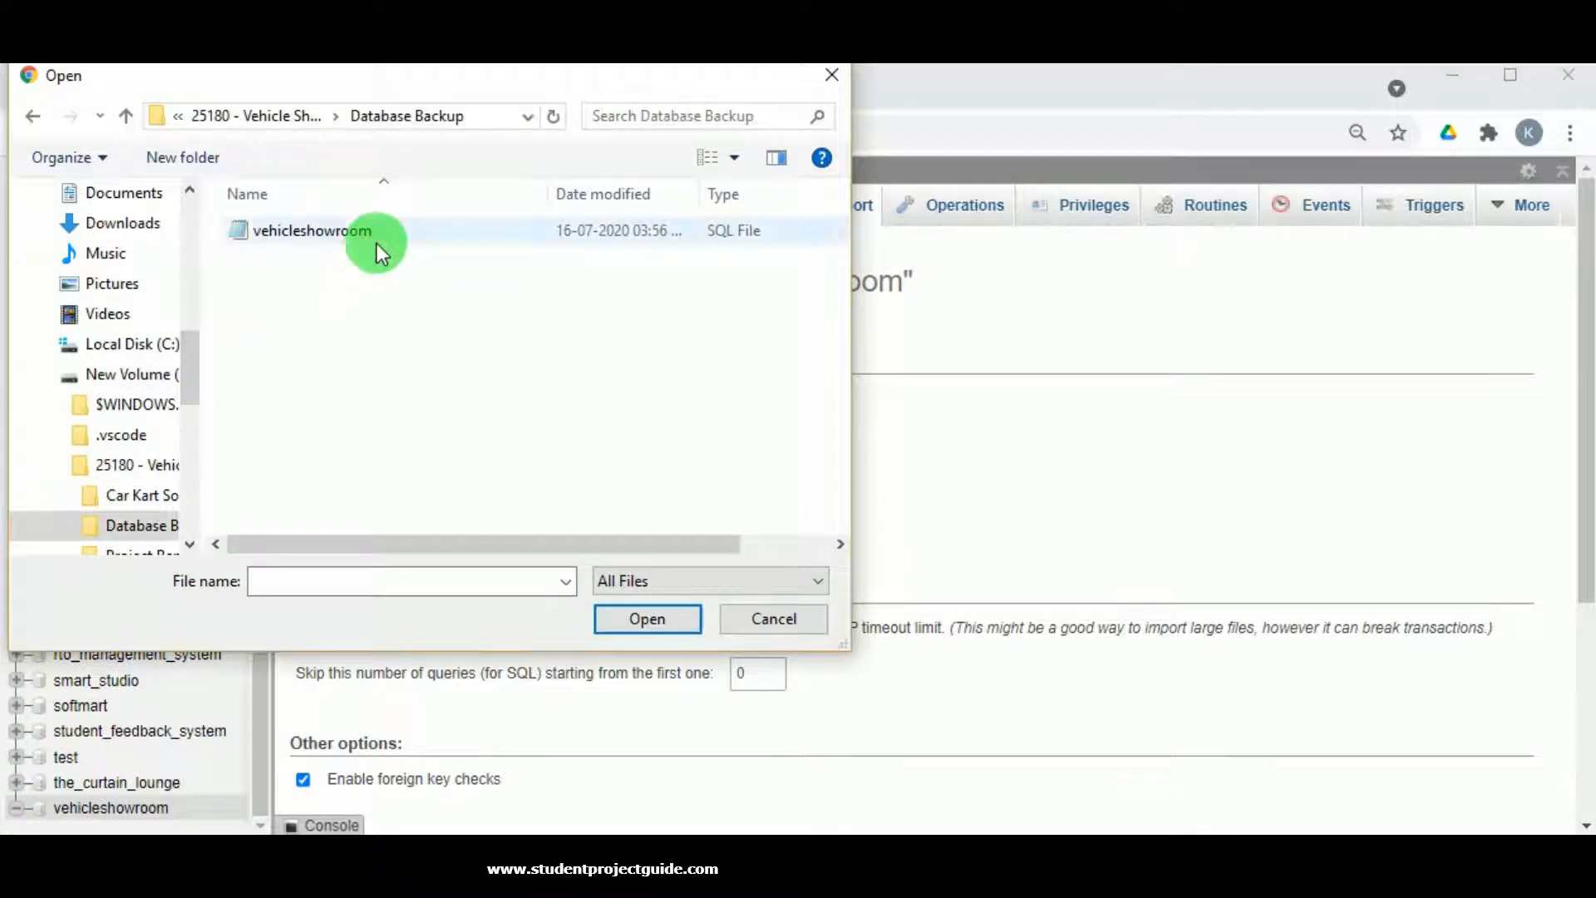
{"action": "left_click", "coordinate": [629, 609]}
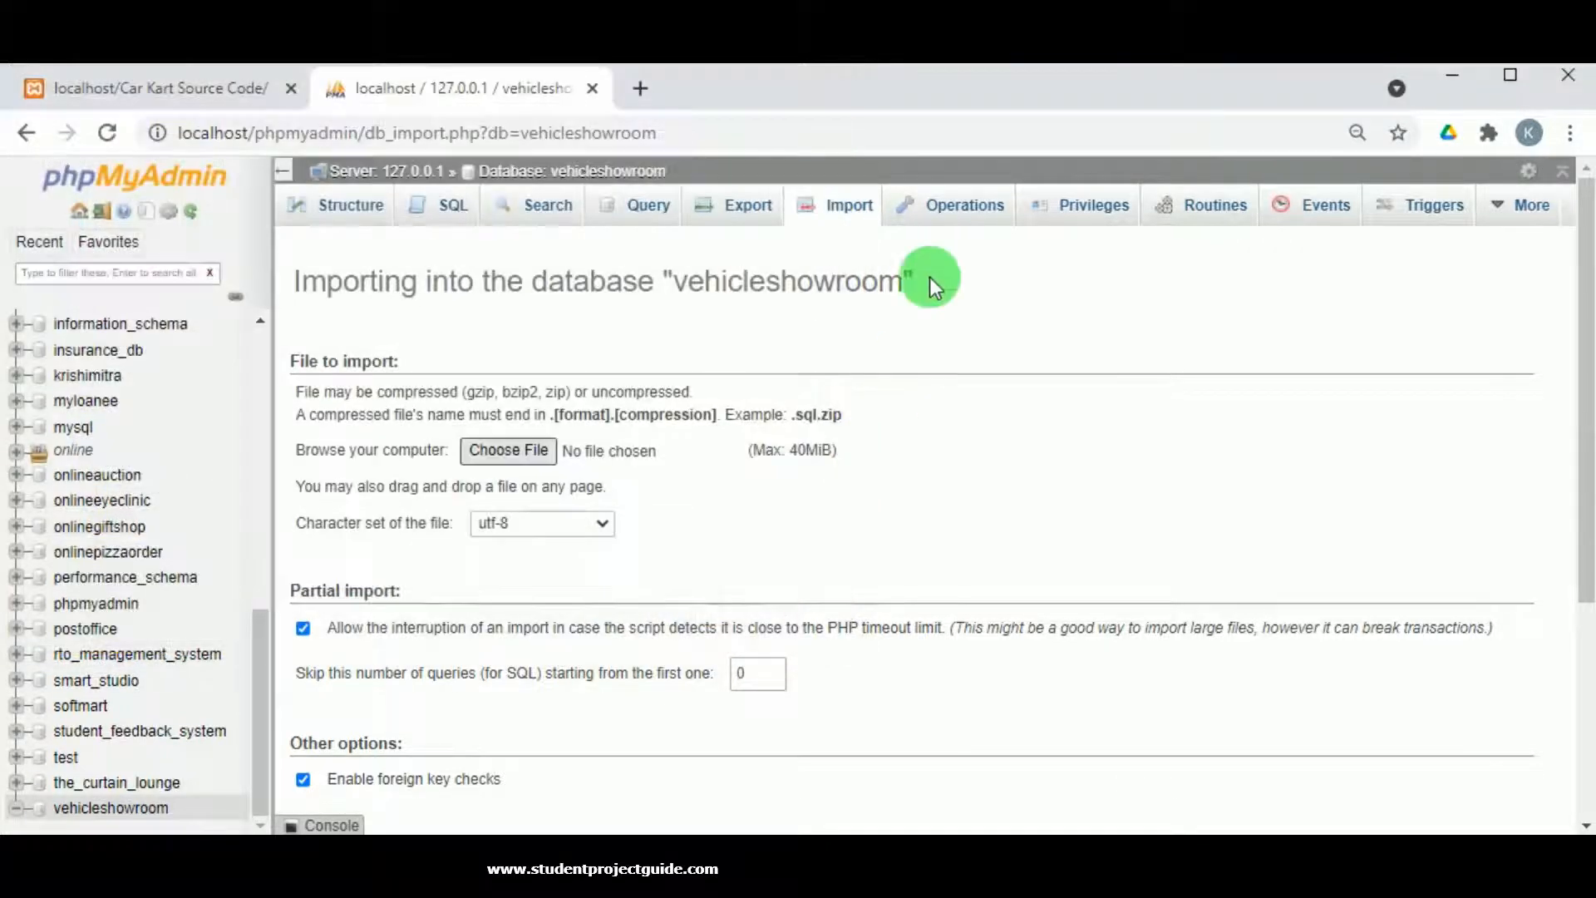
{"action": "scroll", "coordinate": [896, 467], "scroll_direction": "down", "scroll_amount": 4}
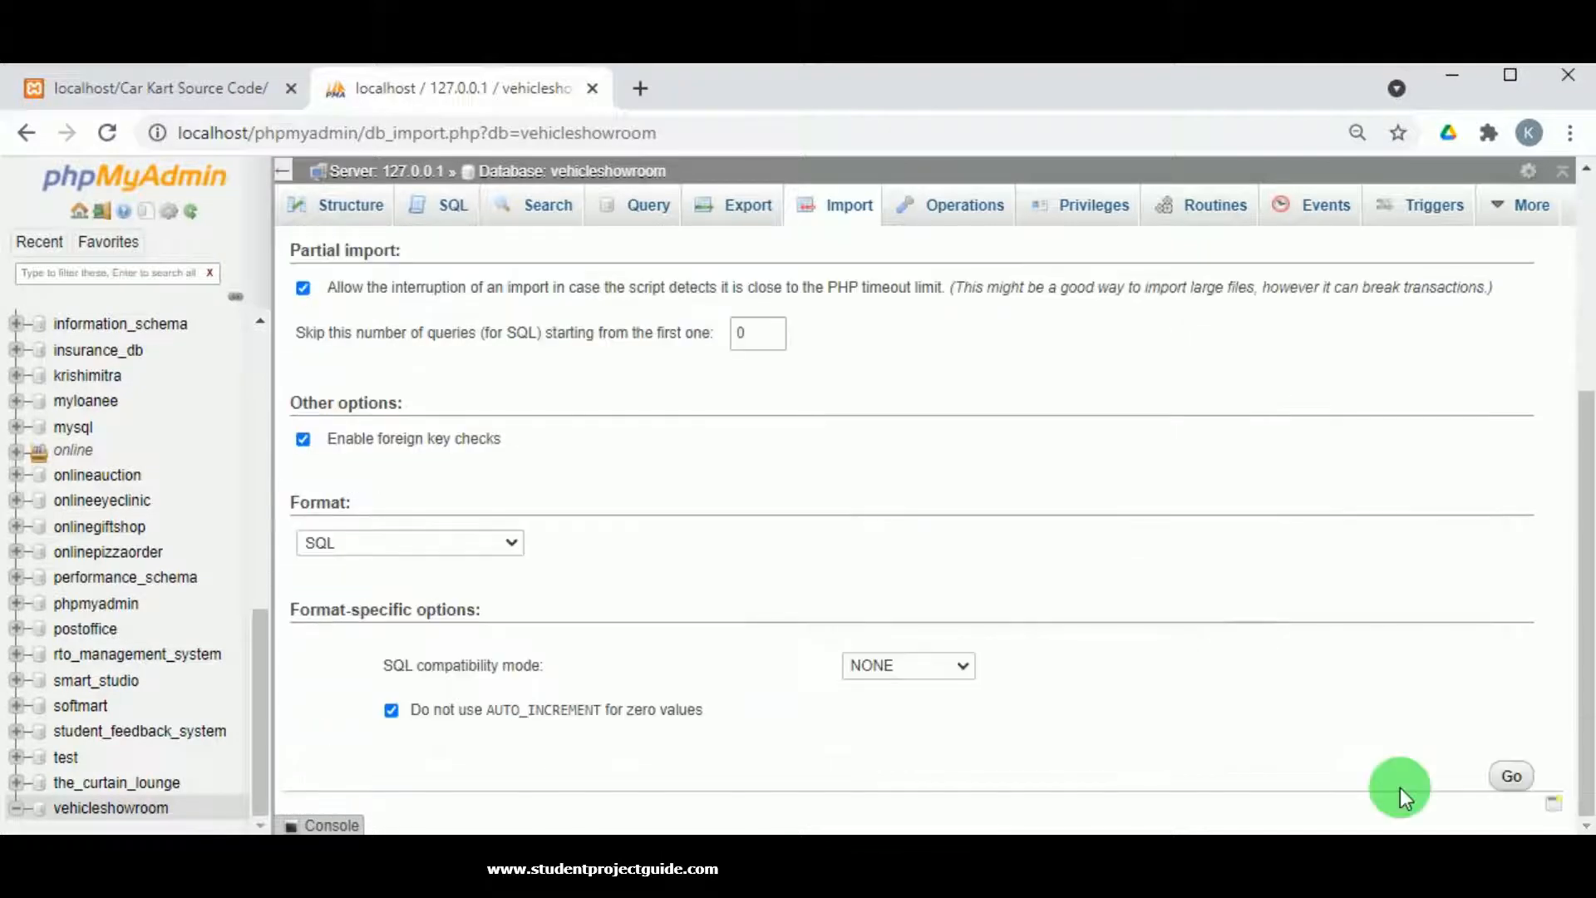
{"action": "left_click", "coordinate": [1496, 777]}
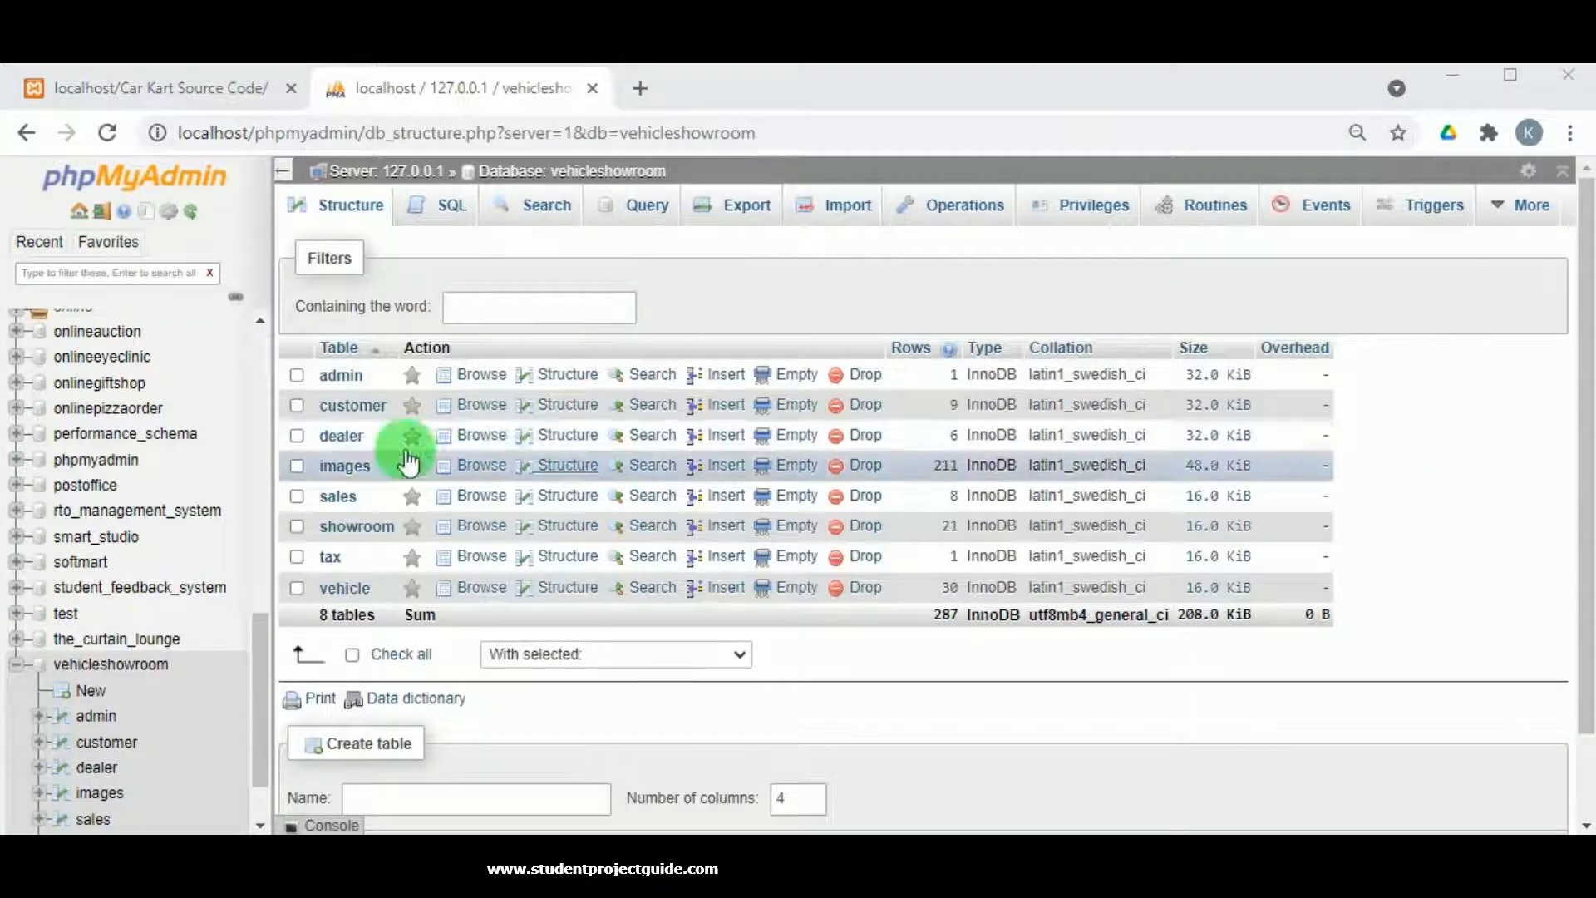
{"action": "scroll", "coordinate": [222, 615], "scroll_direction": "down", "scroll_amount": 1}
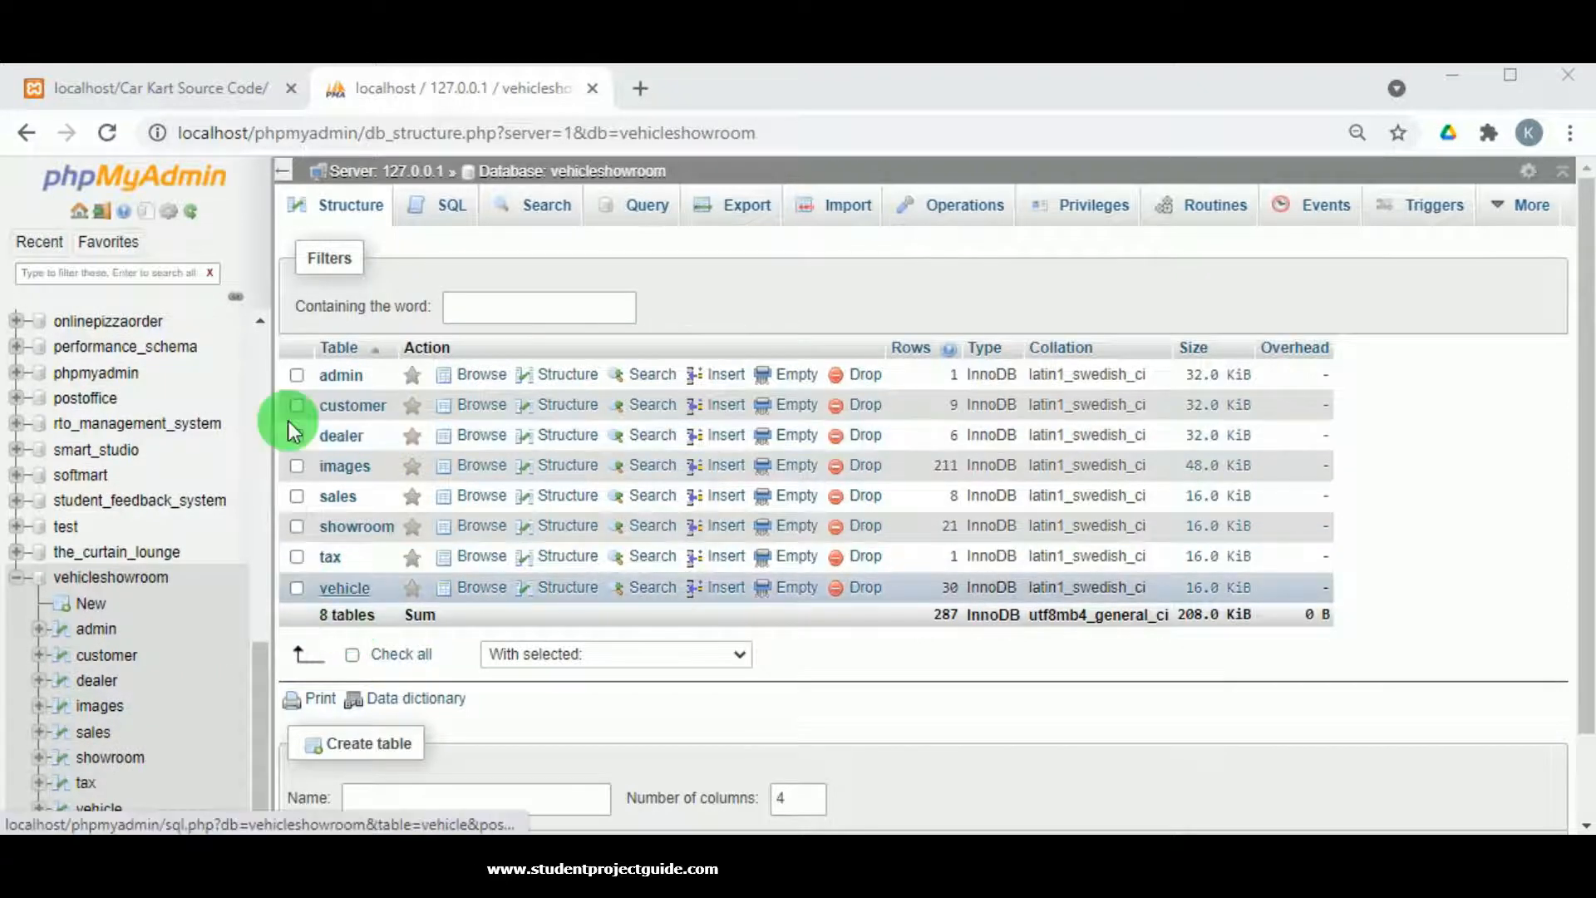
Reload the Car Kart Source Code tab so the showroom home page loads.
{"action": "left_click", "coordinate": [184, 98]}
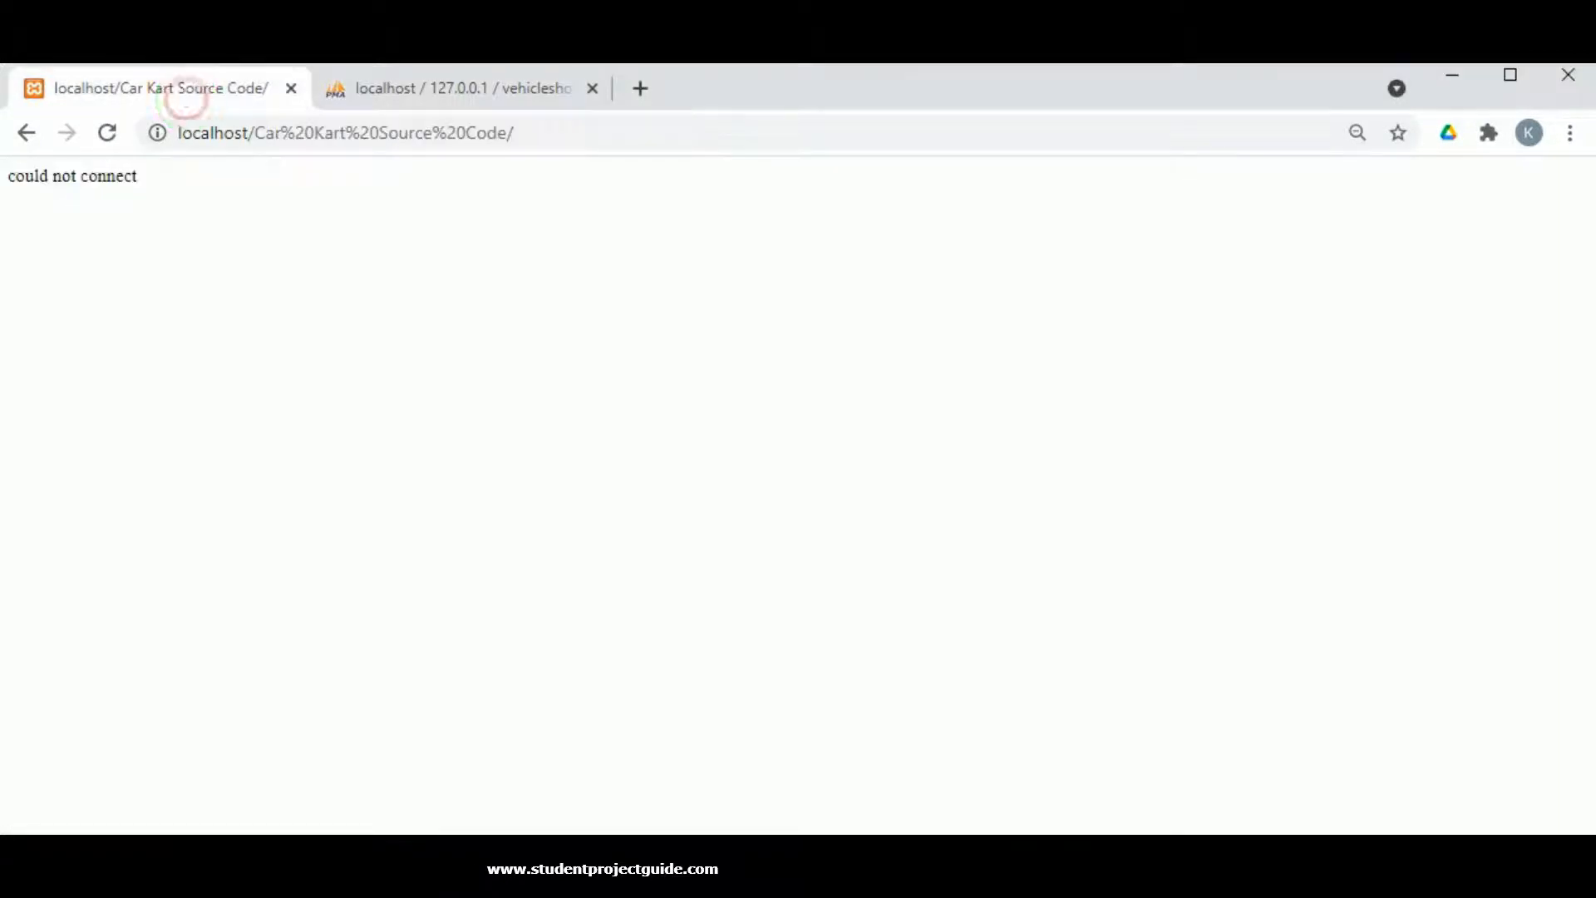
{"action": "left_click", "coordinate": [109, 135]}
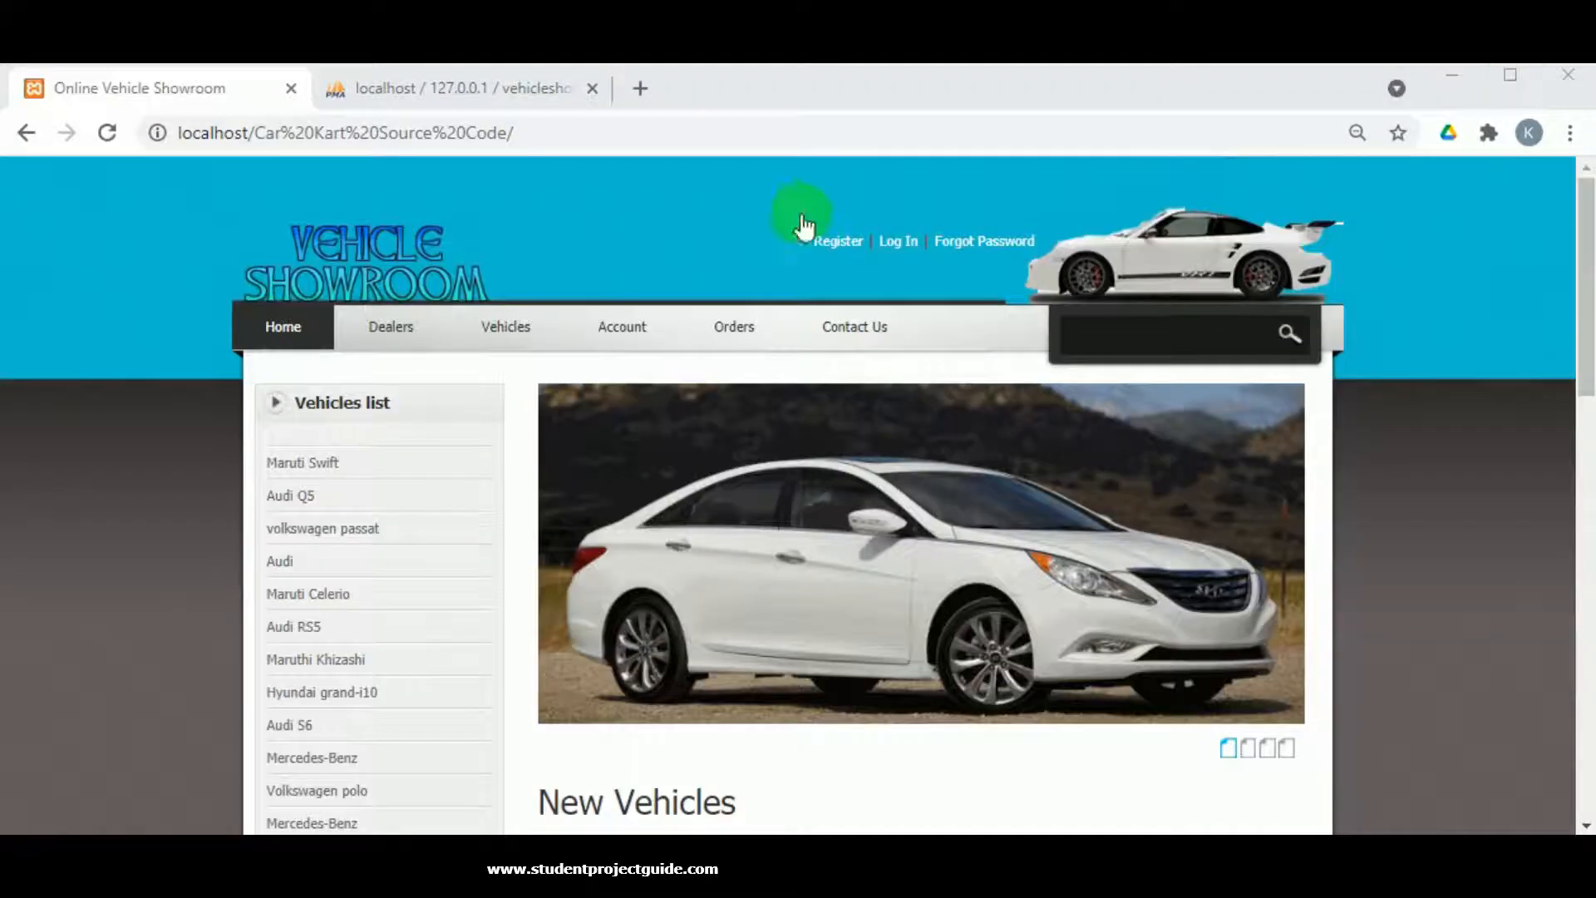
{"action": "scroll", "coordinate": [801, 221], "scroll_direction": "down", "scroll_amount": 5}
{"action": "scroll", "coordinate": [797, 414], "scroll_direction": "down", "scroll_amount": 6}
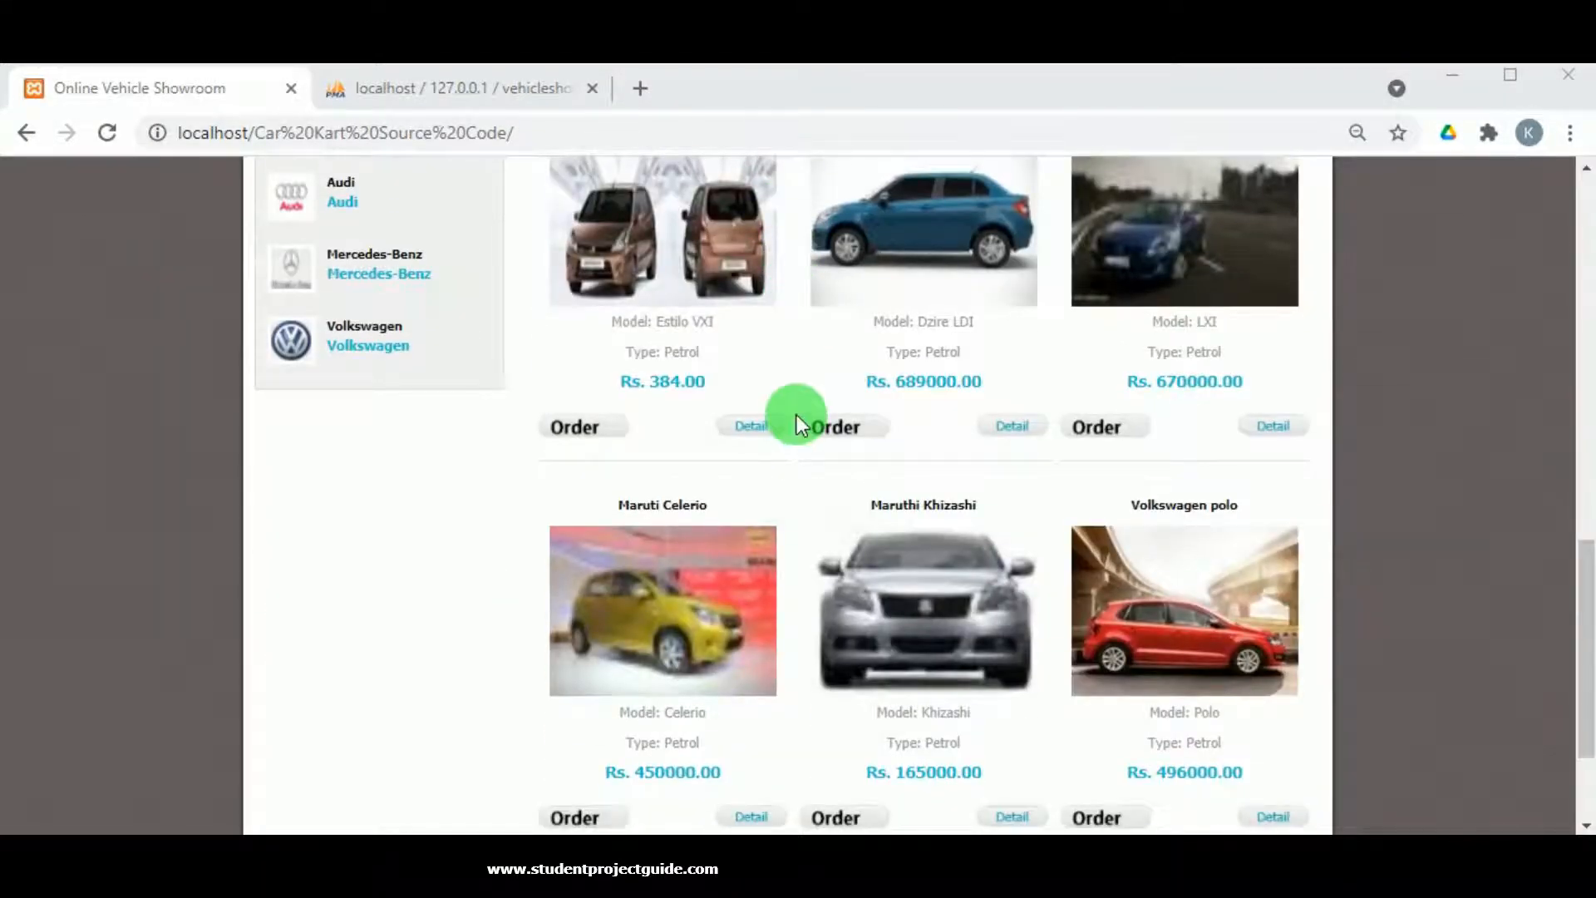
{"action": "scroll", "coordinate": [796, 415], "scroll_direction": "down", "scroll_amount": 2}
{"action": "scroll", "coordinate": [798, 414], "scroll_direction": "up", "scroll_amount": 1}
{"action": "scroll", "coordinate": [802, 413], "scroll_direction": "up", "scroll_amount": 14}
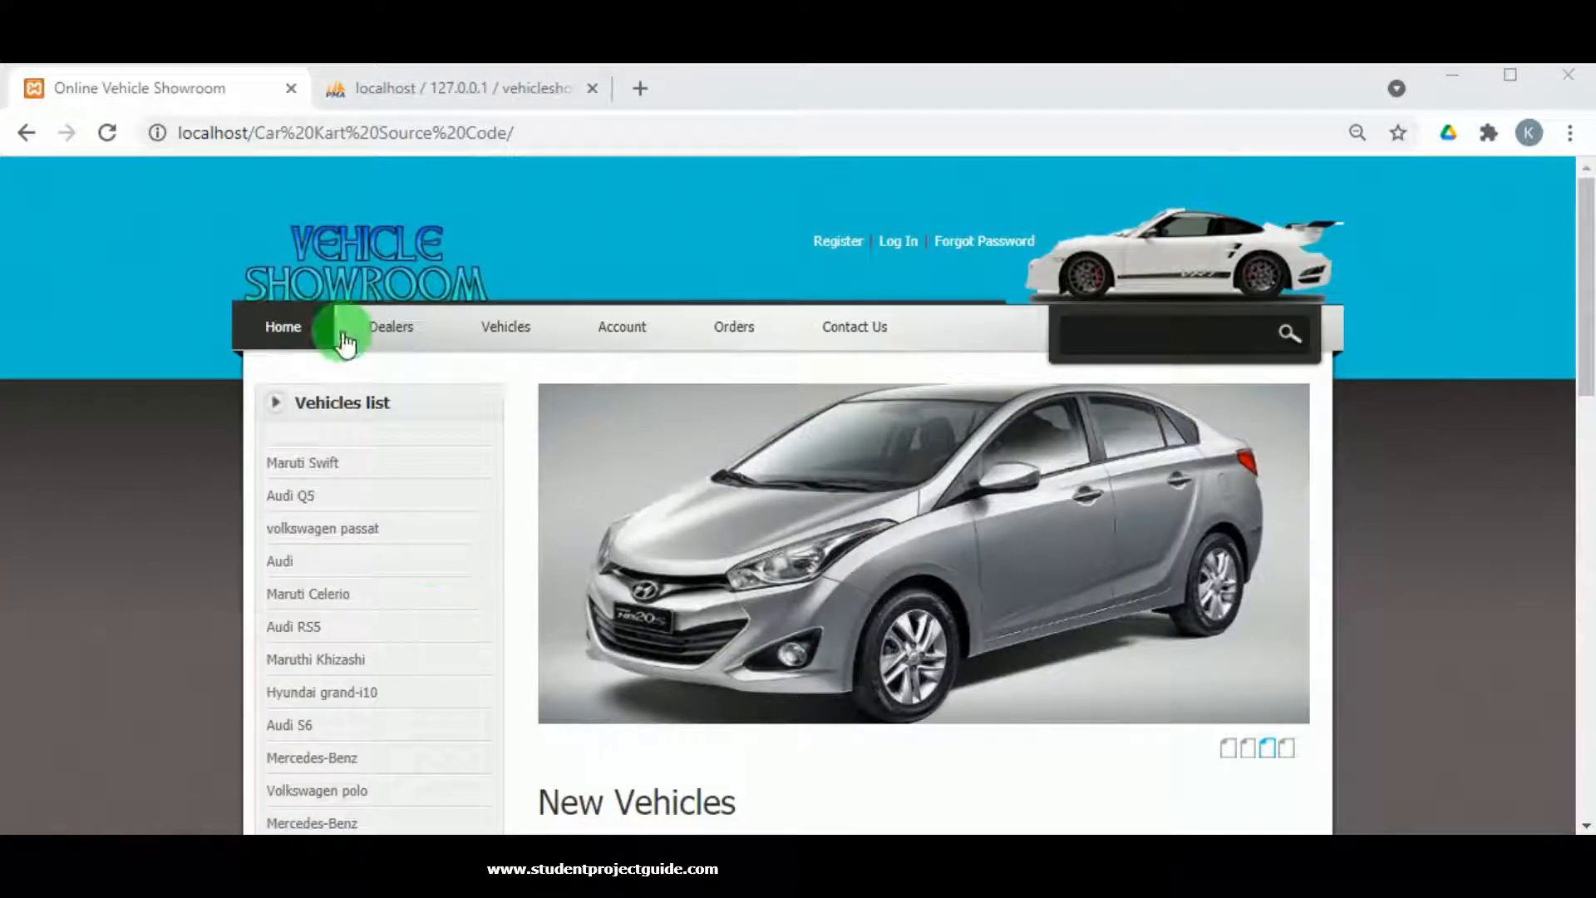
Scroll through the New Vehicles listings and prices down to the footer.
{"action": "scroll", "coordinate": [1010, 737], "scroll_direction": "down", "scroll_amount": 4}
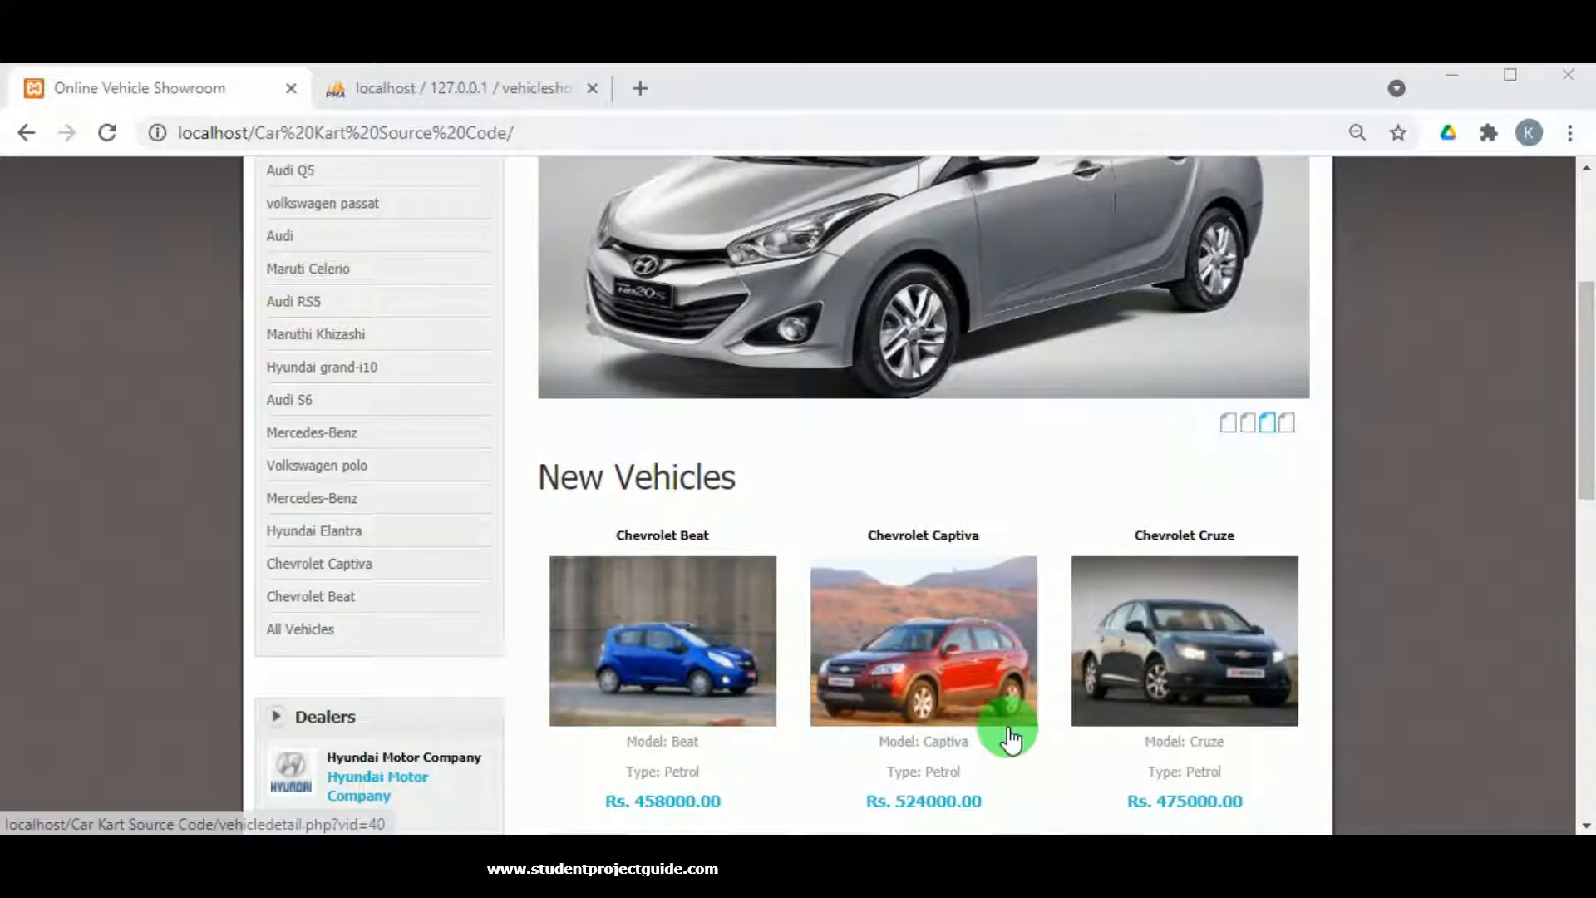
{"action": "scroll", "coordinate": [1010, 737], "scroll_direction": "down", "scroll_amount": 2}
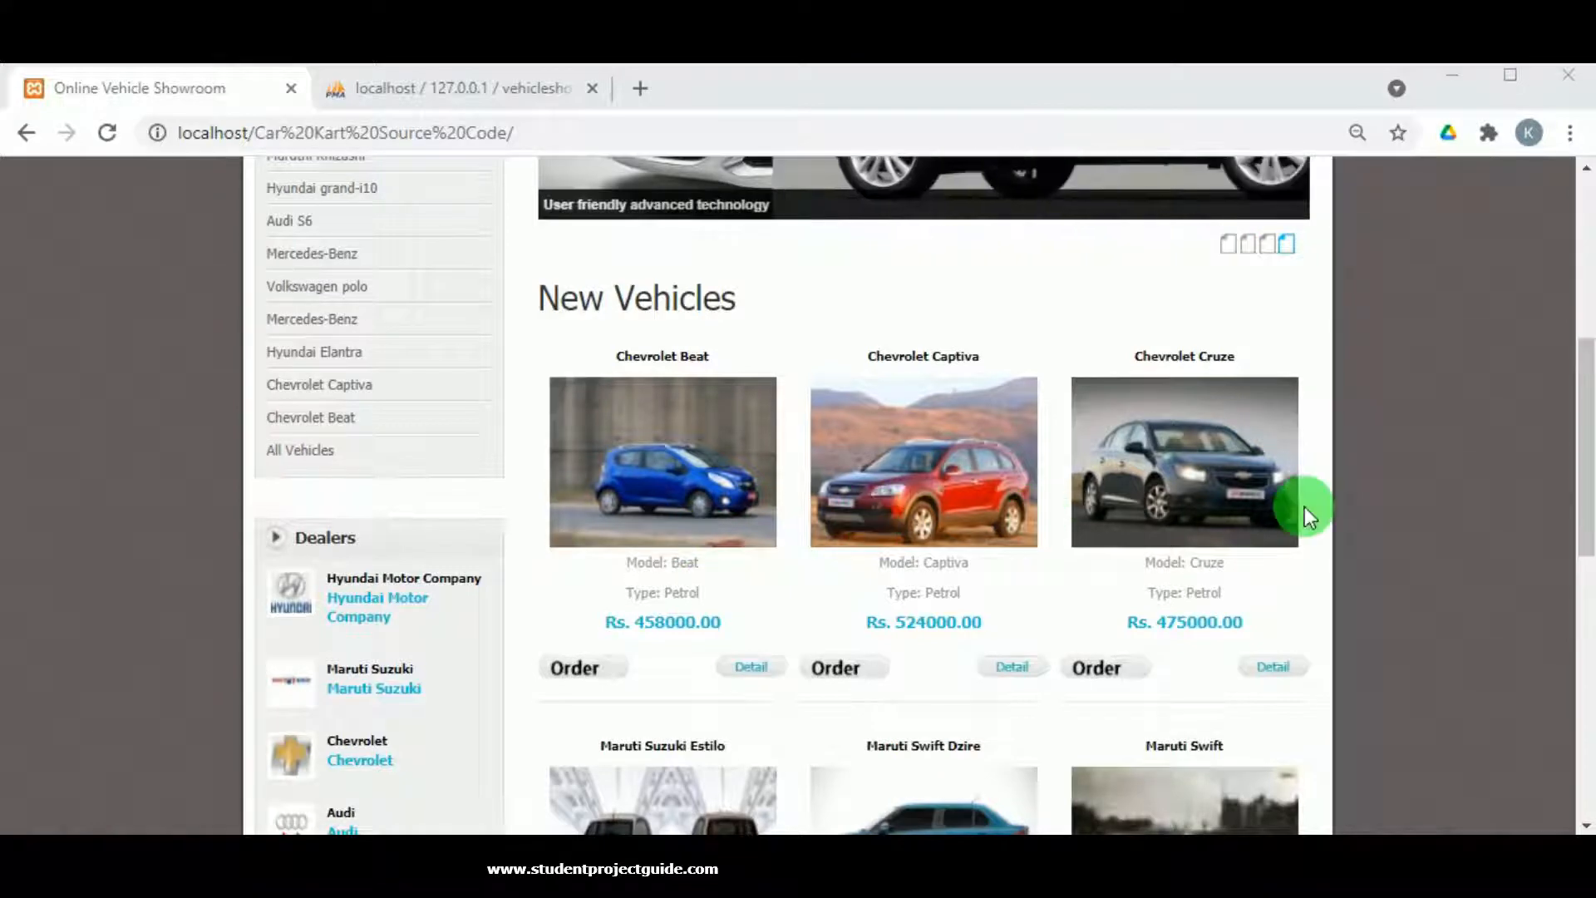
{"action": "scroll", "coordinate": [1296, 508], "scroll_direction": "down", "scroll_amount": 3}
{"action": "scroll", "coordinate": [837, 606], "scroll_direction": "down", "scroll_amount": 3}
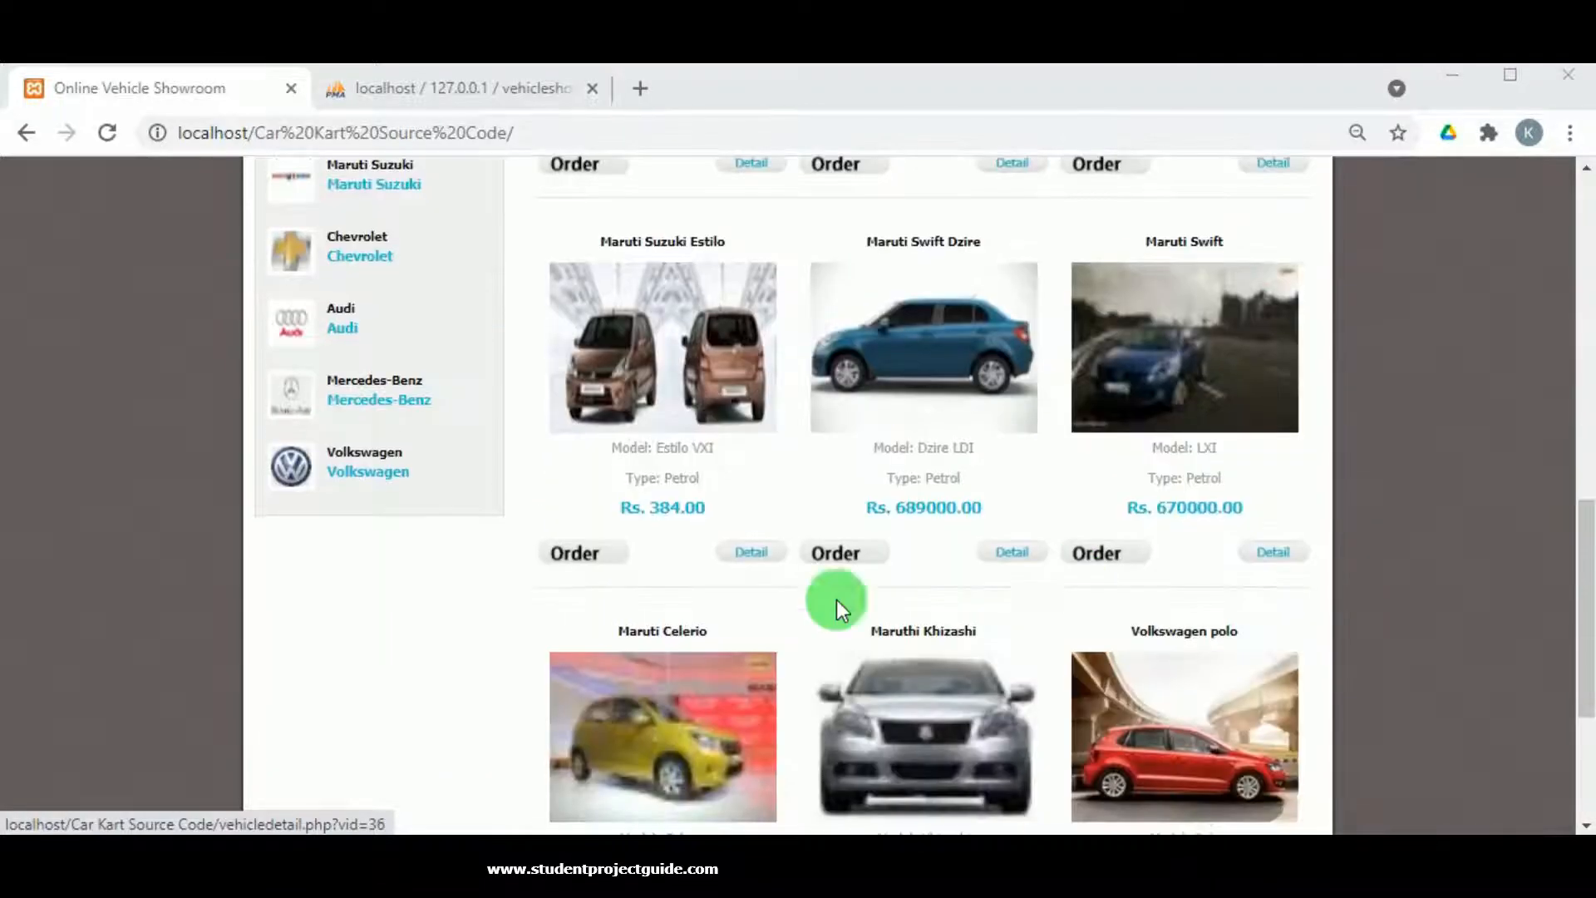
{"action": "scroll", "coordinate": [739, 492], "scroll_direction": "up", "scroll_amount": 2}
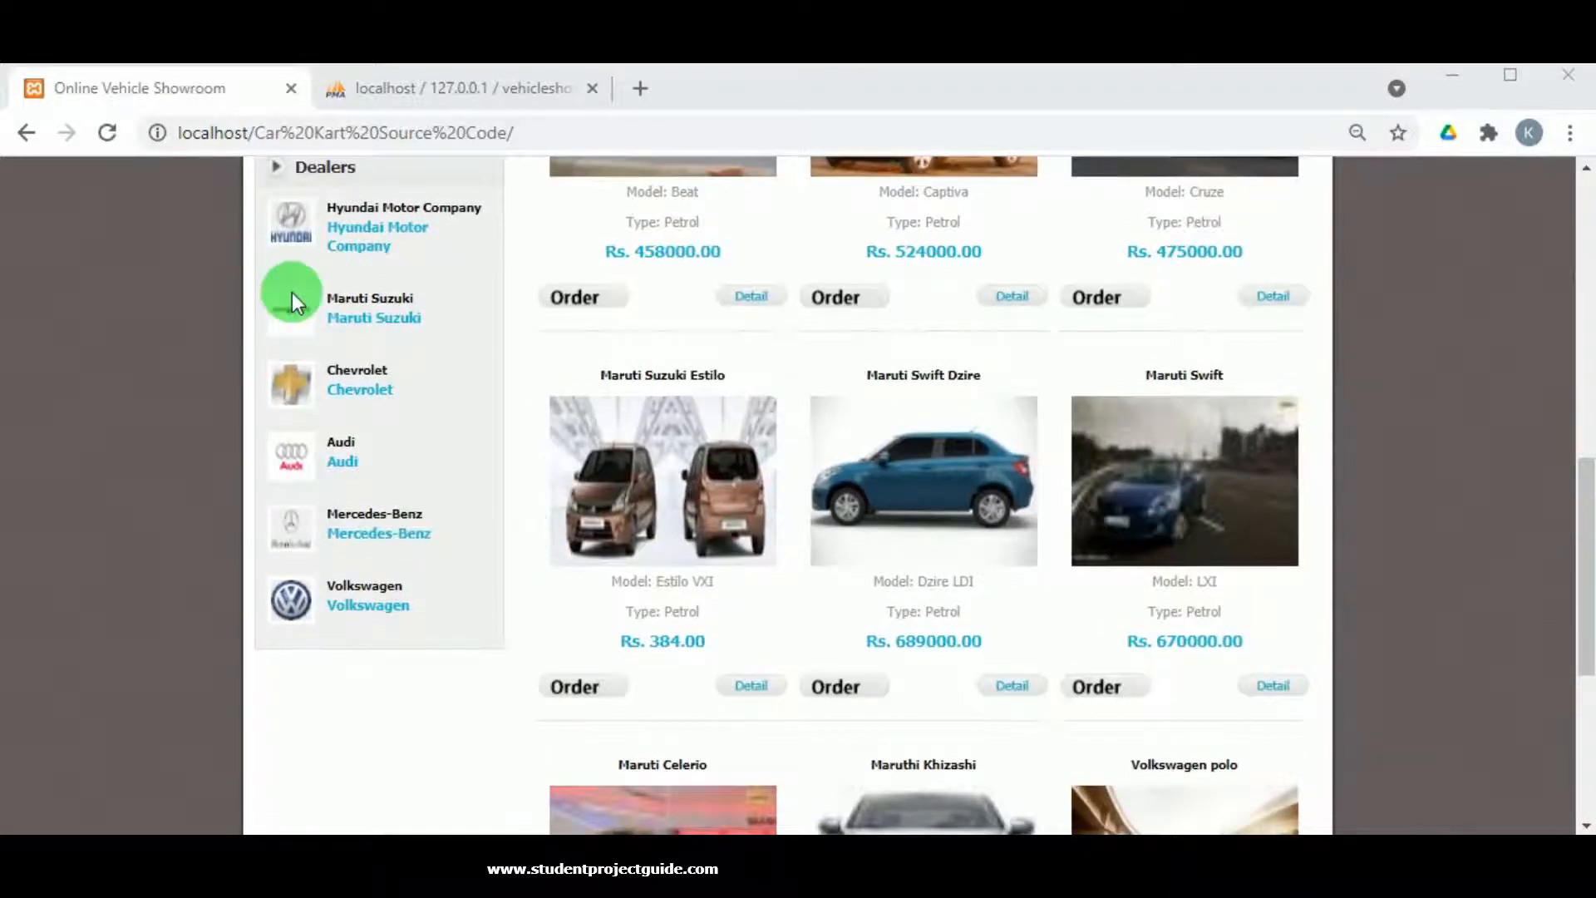
{"action": "scroll", "coordinate": [381, 736], "scroll_direction": "up", "scroll_amount": 2}
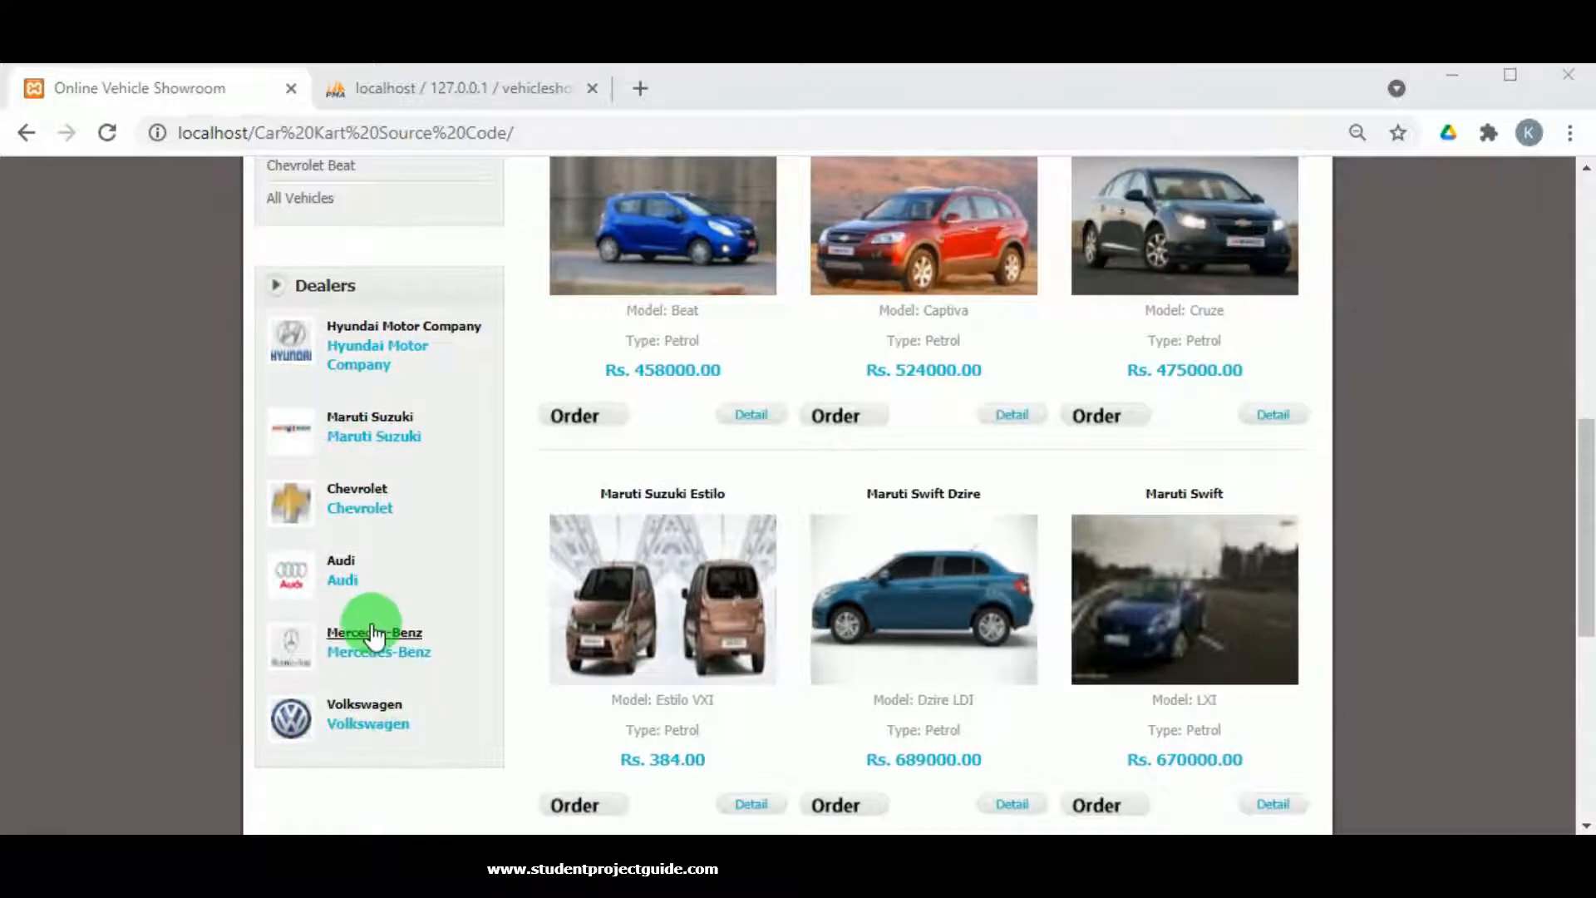
{"action": "scroll", "coordinate": [374, 623], "scroll_direction": "up", "scroll_amount": 6}
{"action": "scroll", "coordinate": [374, 636], "scroll_direction": "up", "scroll_amount": 3}
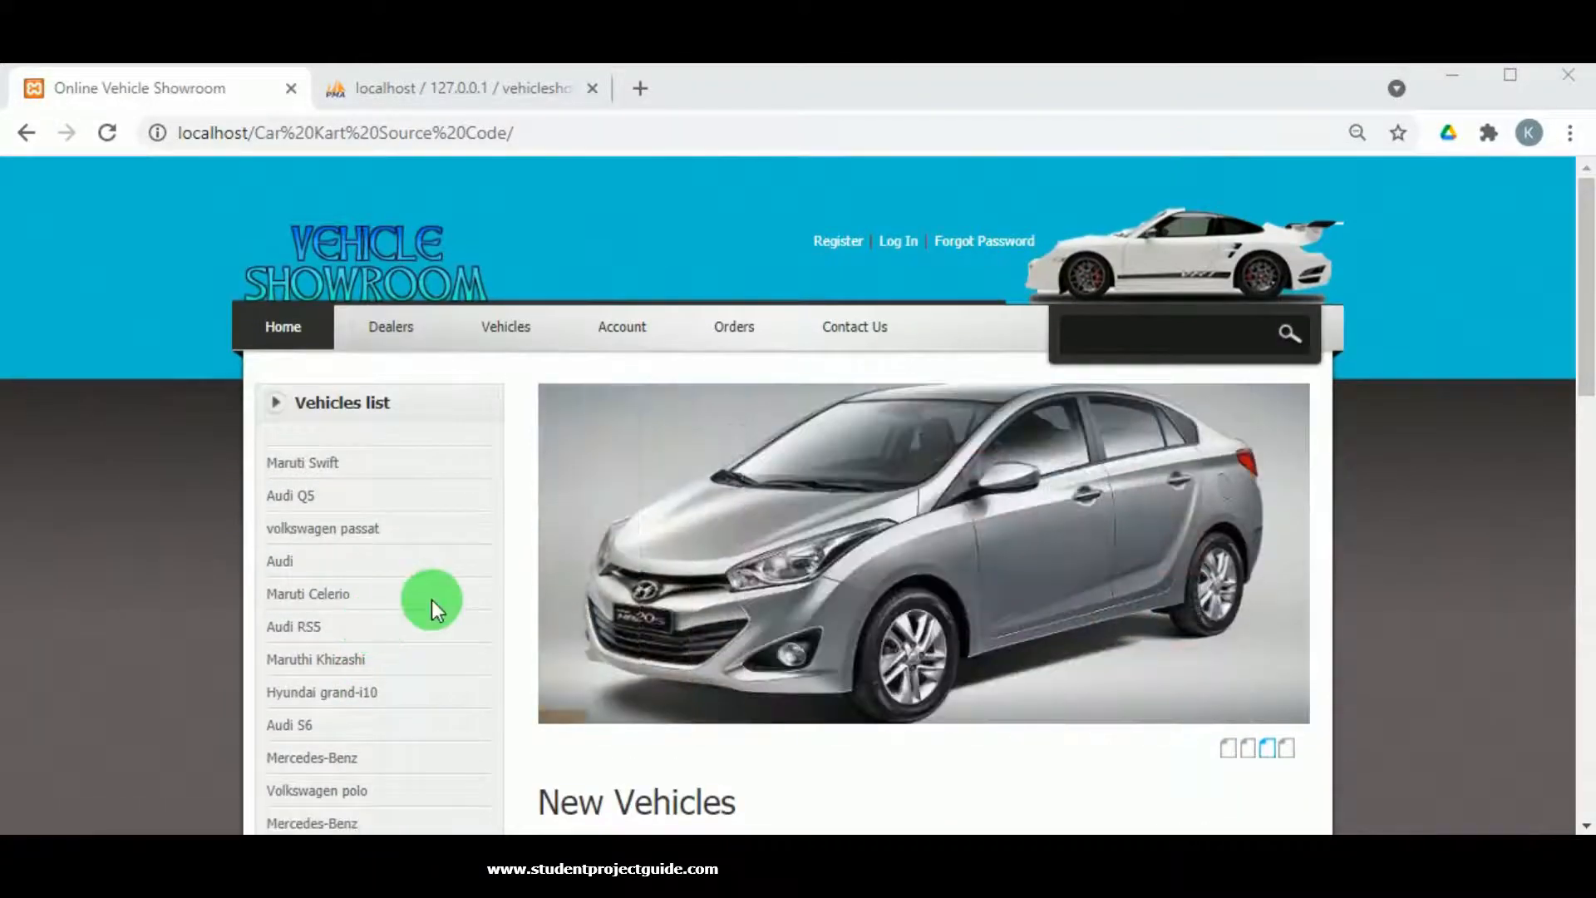
{"action": "scroll", "coordinate": [749, 530], "scroll_direction": "down", "scroll_amount": 15}
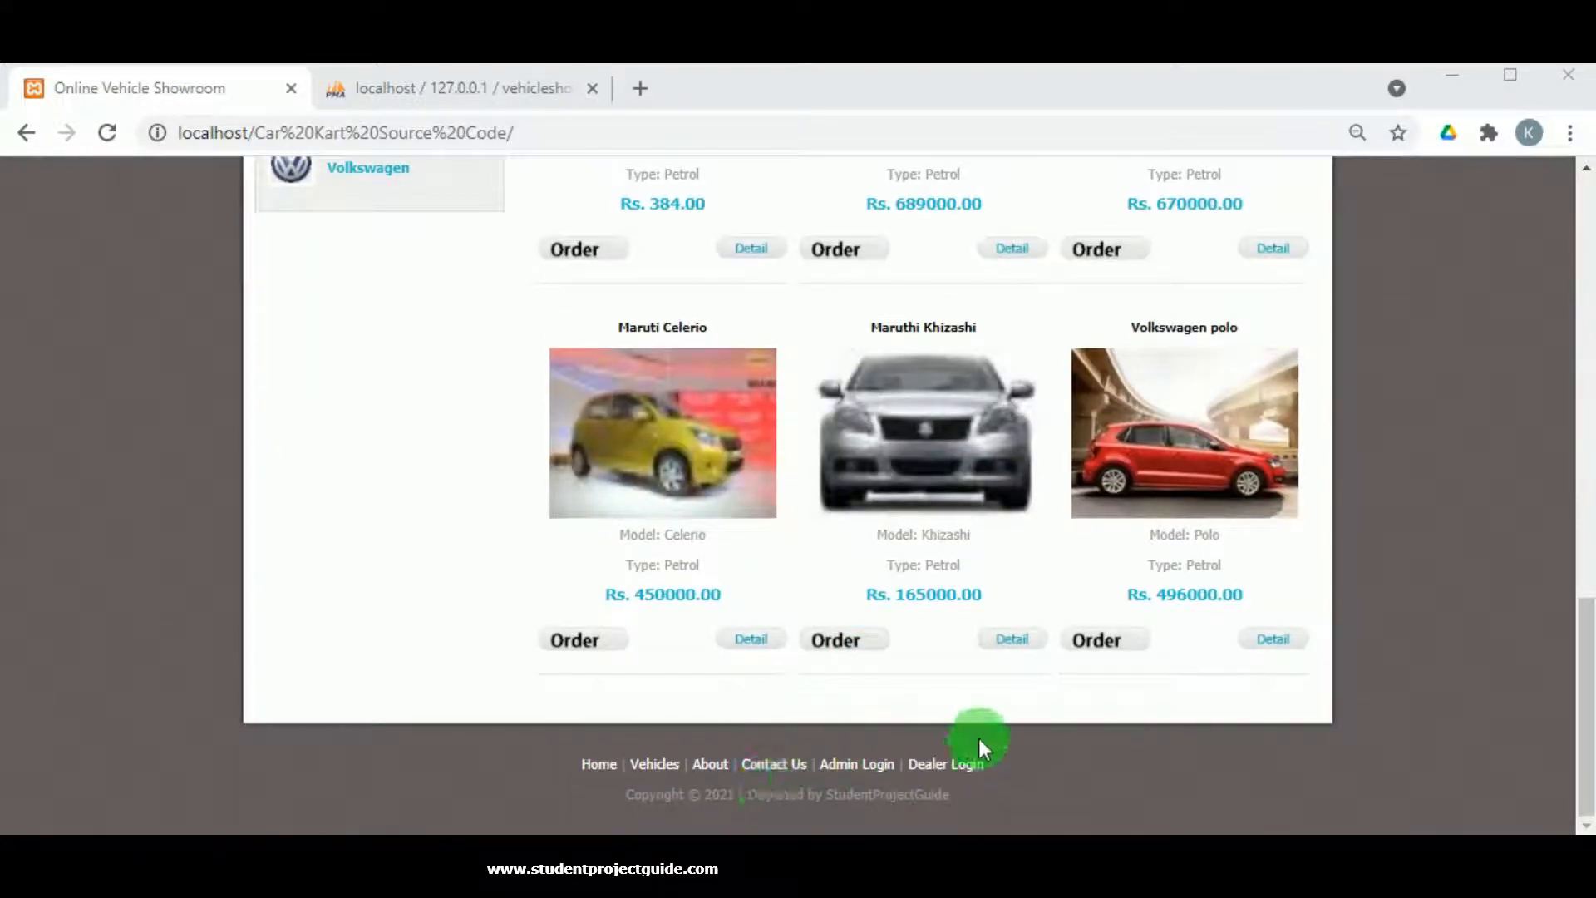
{"action": "scroll", "coordinate": [979, 731], "scroll_direction": "up", "scroll_amount": 15}
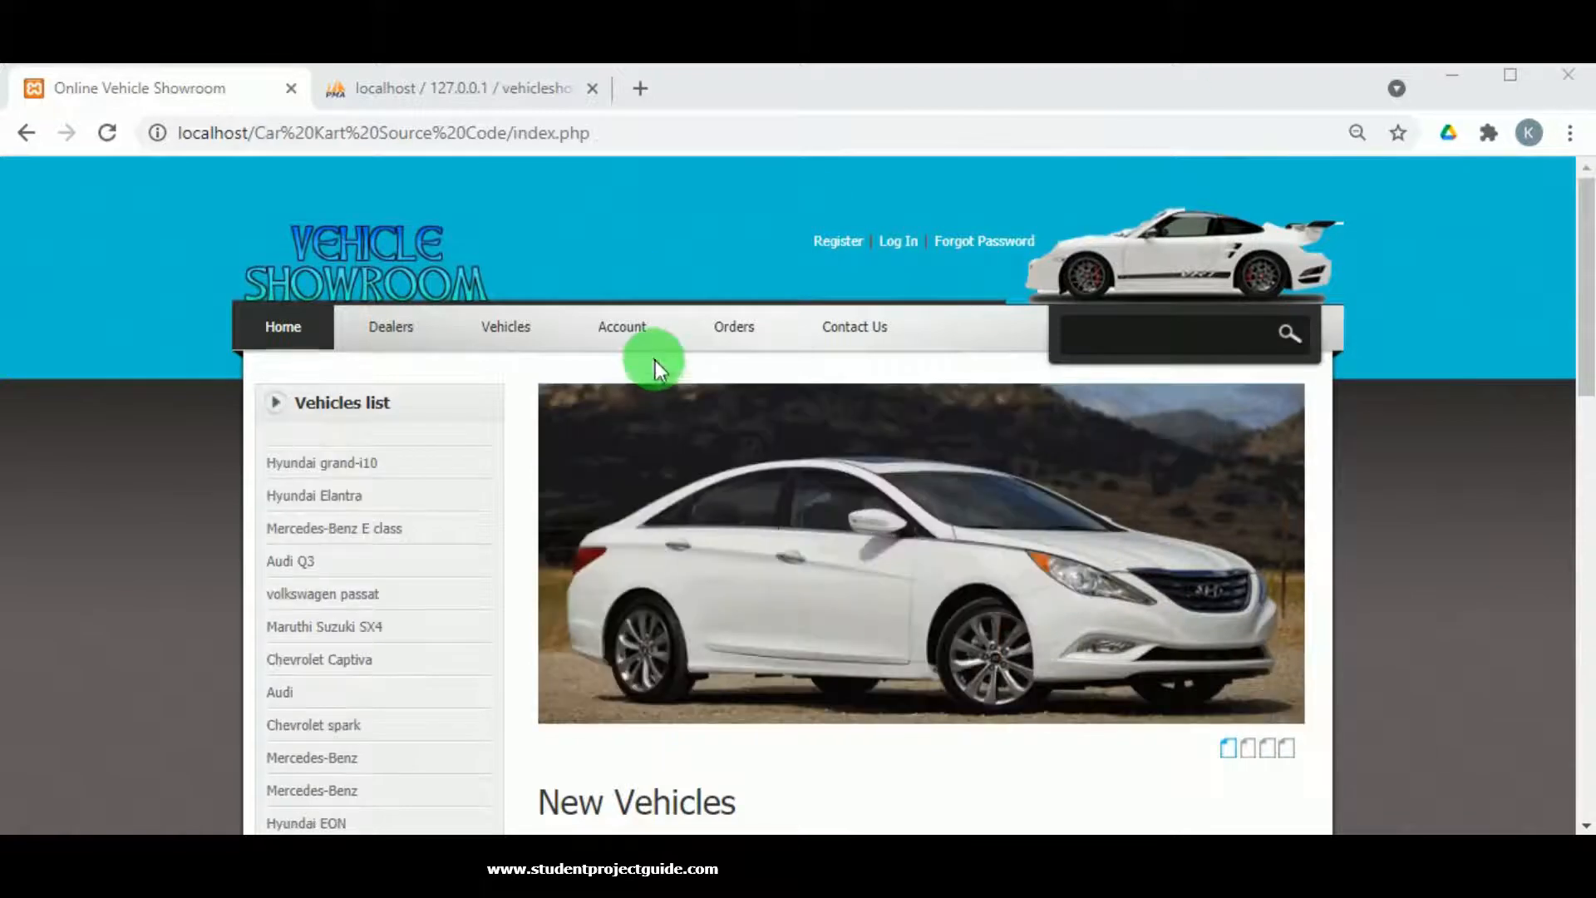
{"action": "scroll", "coordinate": [655, 362], "scroll_direction": "down", "scroll_amount": 3}
{"action": "scroll", "coordinate": [653, 374], "scroll_direction": "down", "scroll_amount": 10}
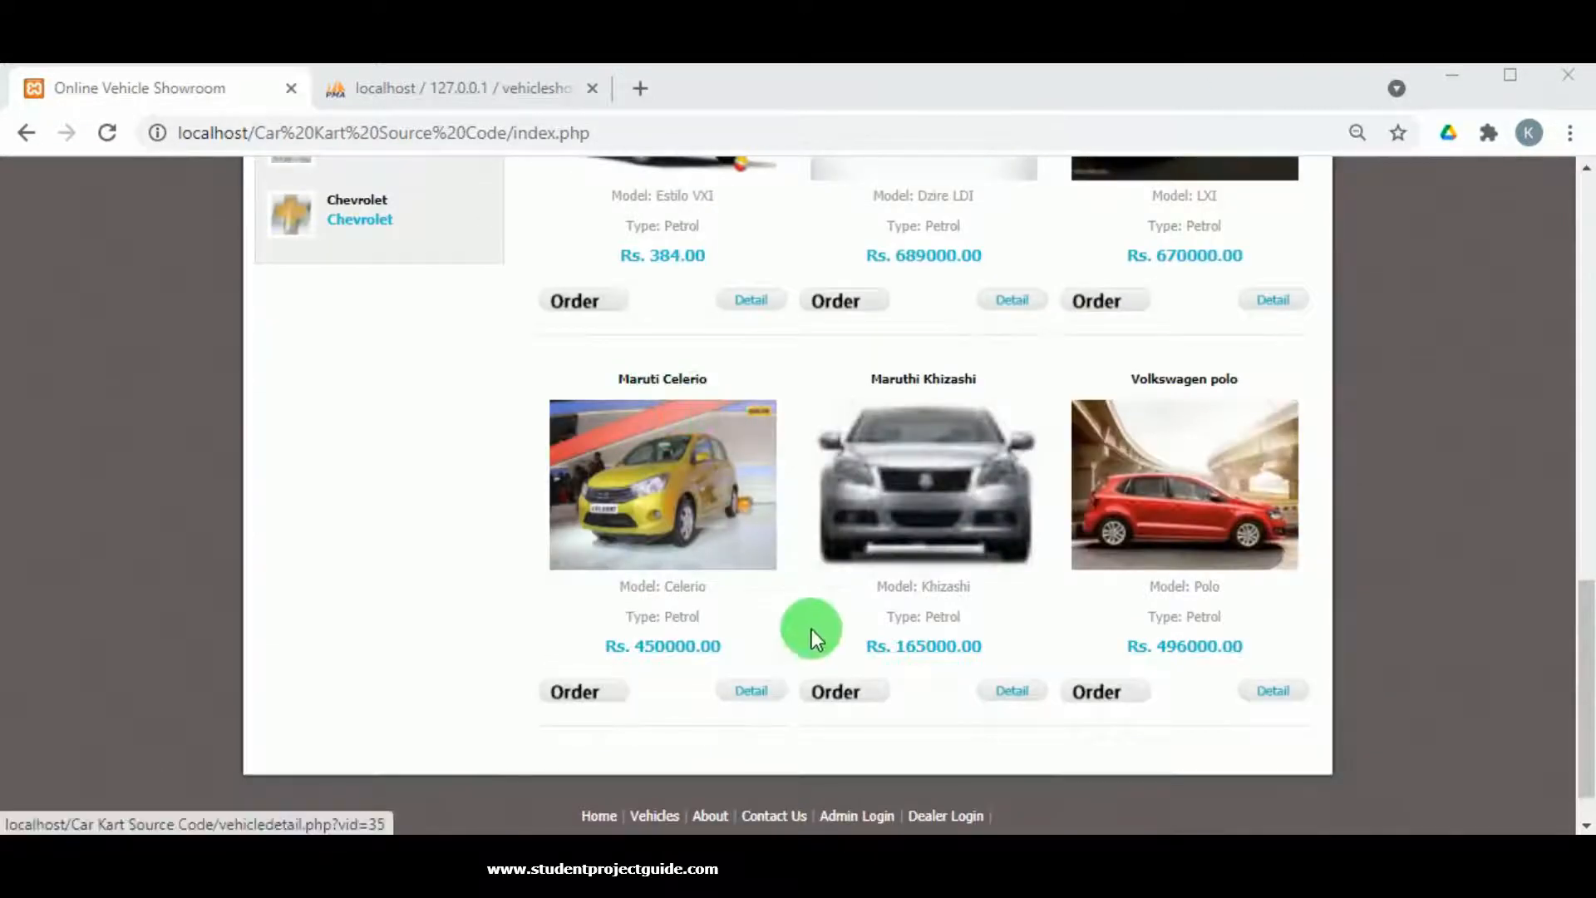
{"action": "scroll", "coordinate": [873, 785], "scroll_direction": "down", "scroll_amount": 1}
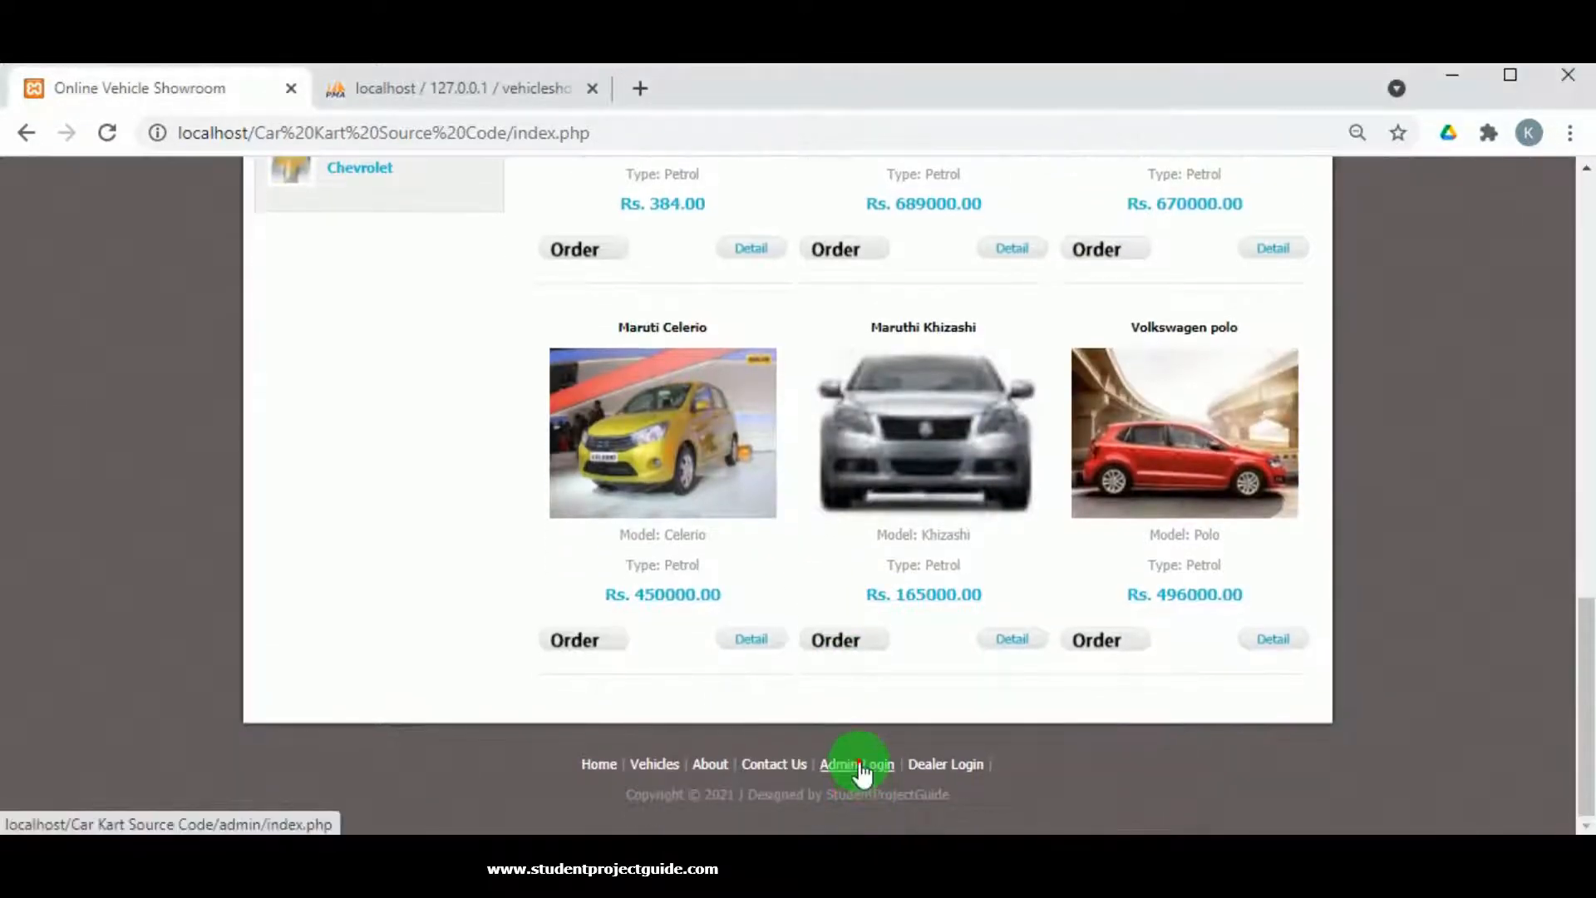
Log in on the Administrator Login Panel with the saved admin username and password.
{"action": "left_click", "coordinate": [861, 767]}
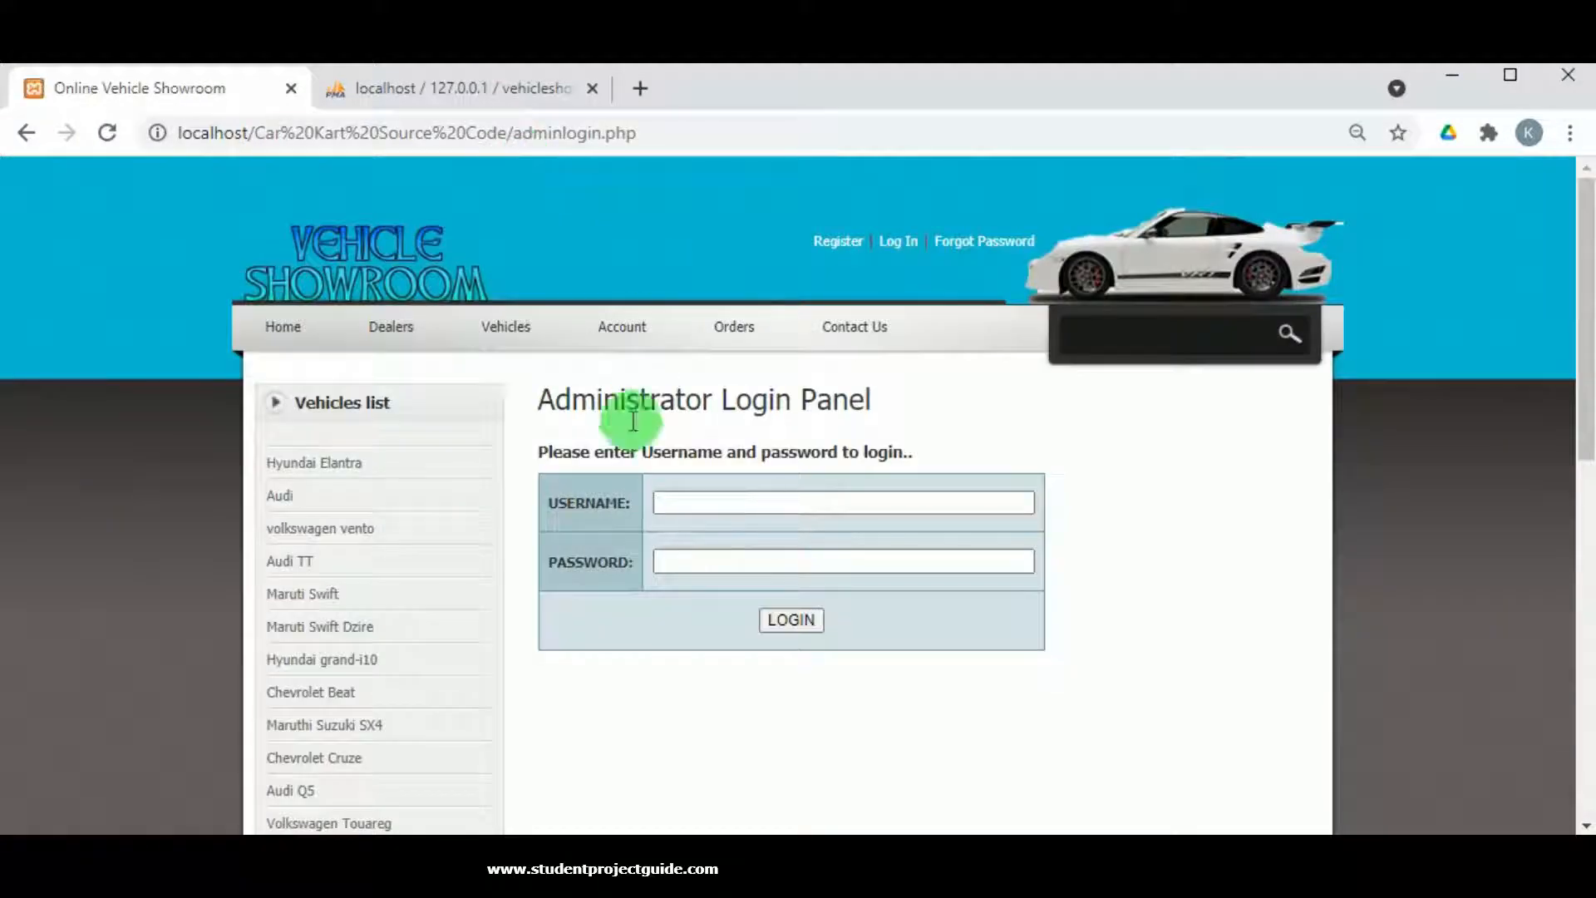
{"action": "left_click", "coordinate": [687, 511]}
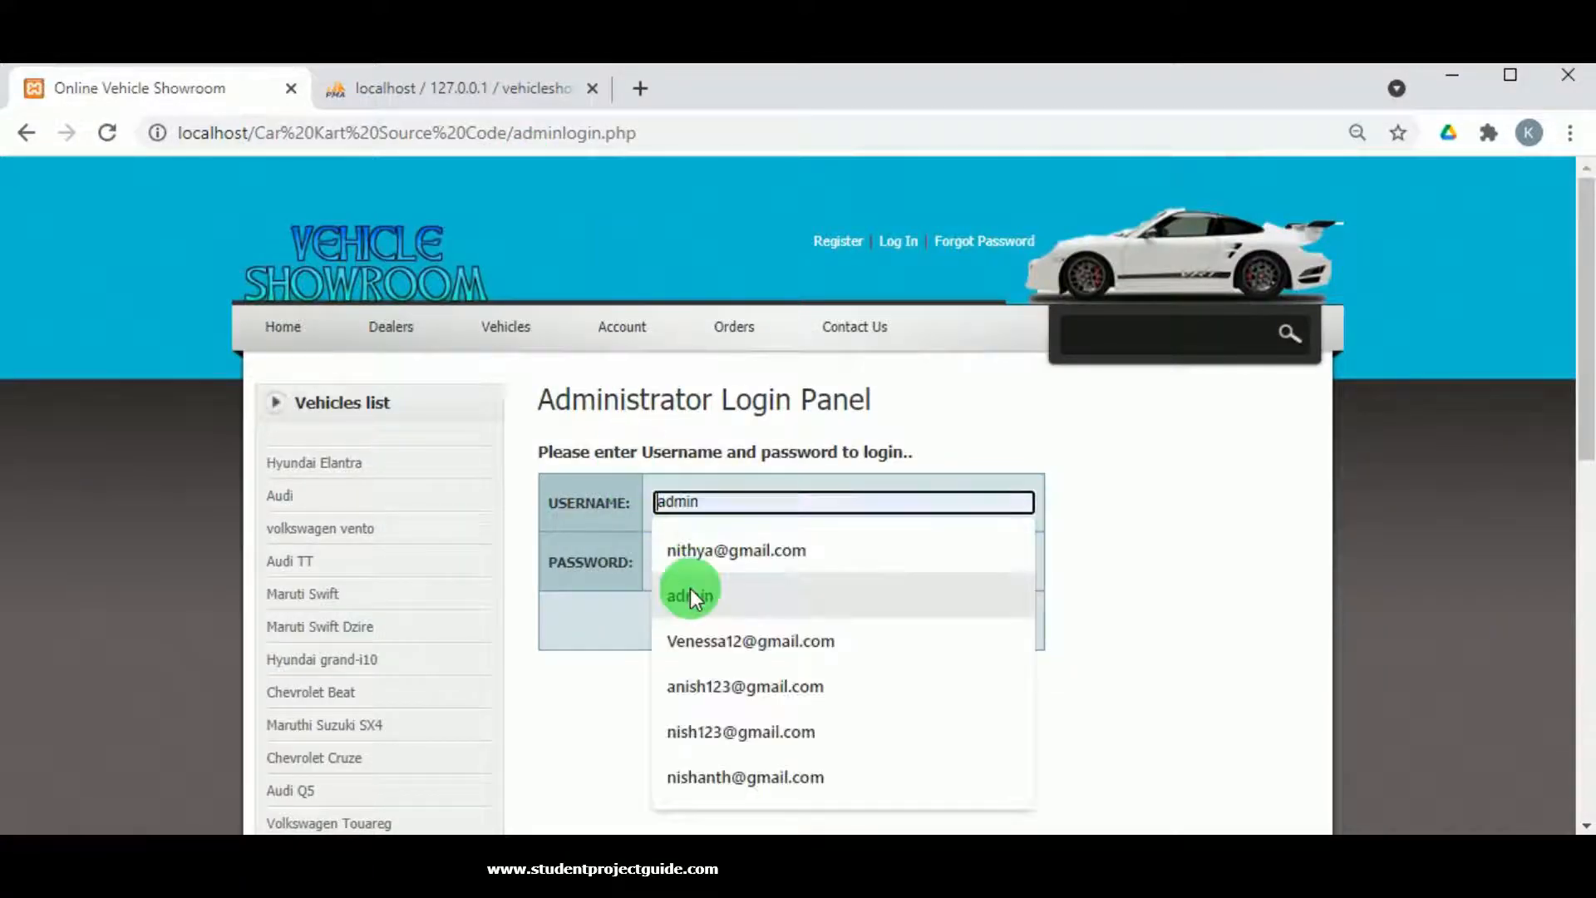
{"action": "left_click", "coordinate": [688, 589]}
{"action": "left_click", "coordinate": [679, 515]}
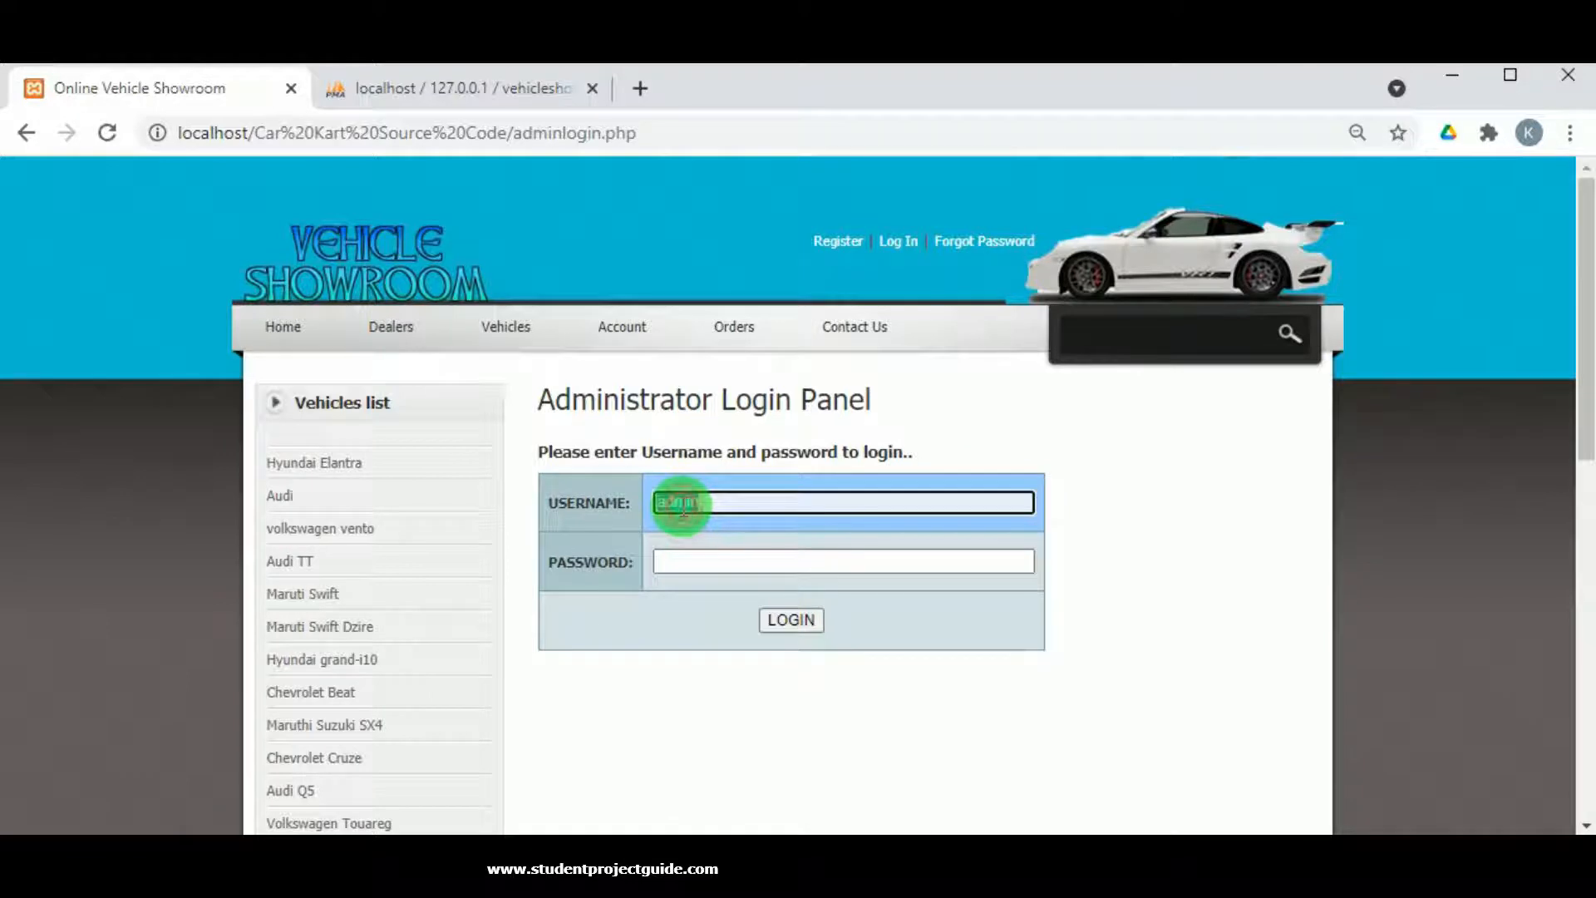
{"action": "left_click", "coordinate": [700, 562]}
{"action": "type", "text": "••••••••••"}
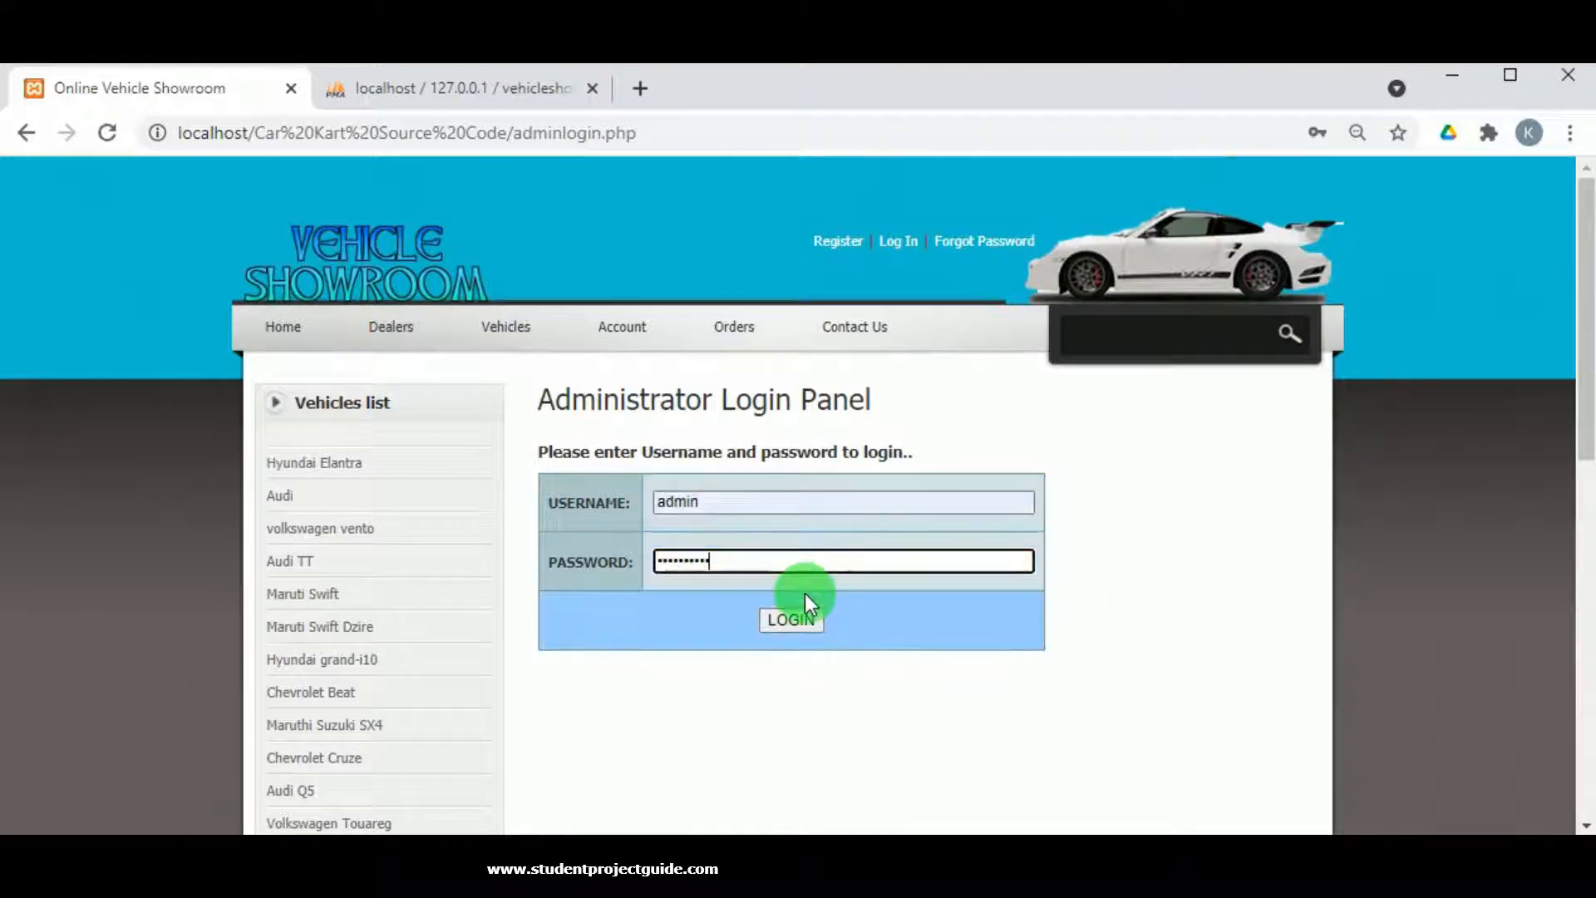
{"action": "left_click", "coordinate": [791, 619]}
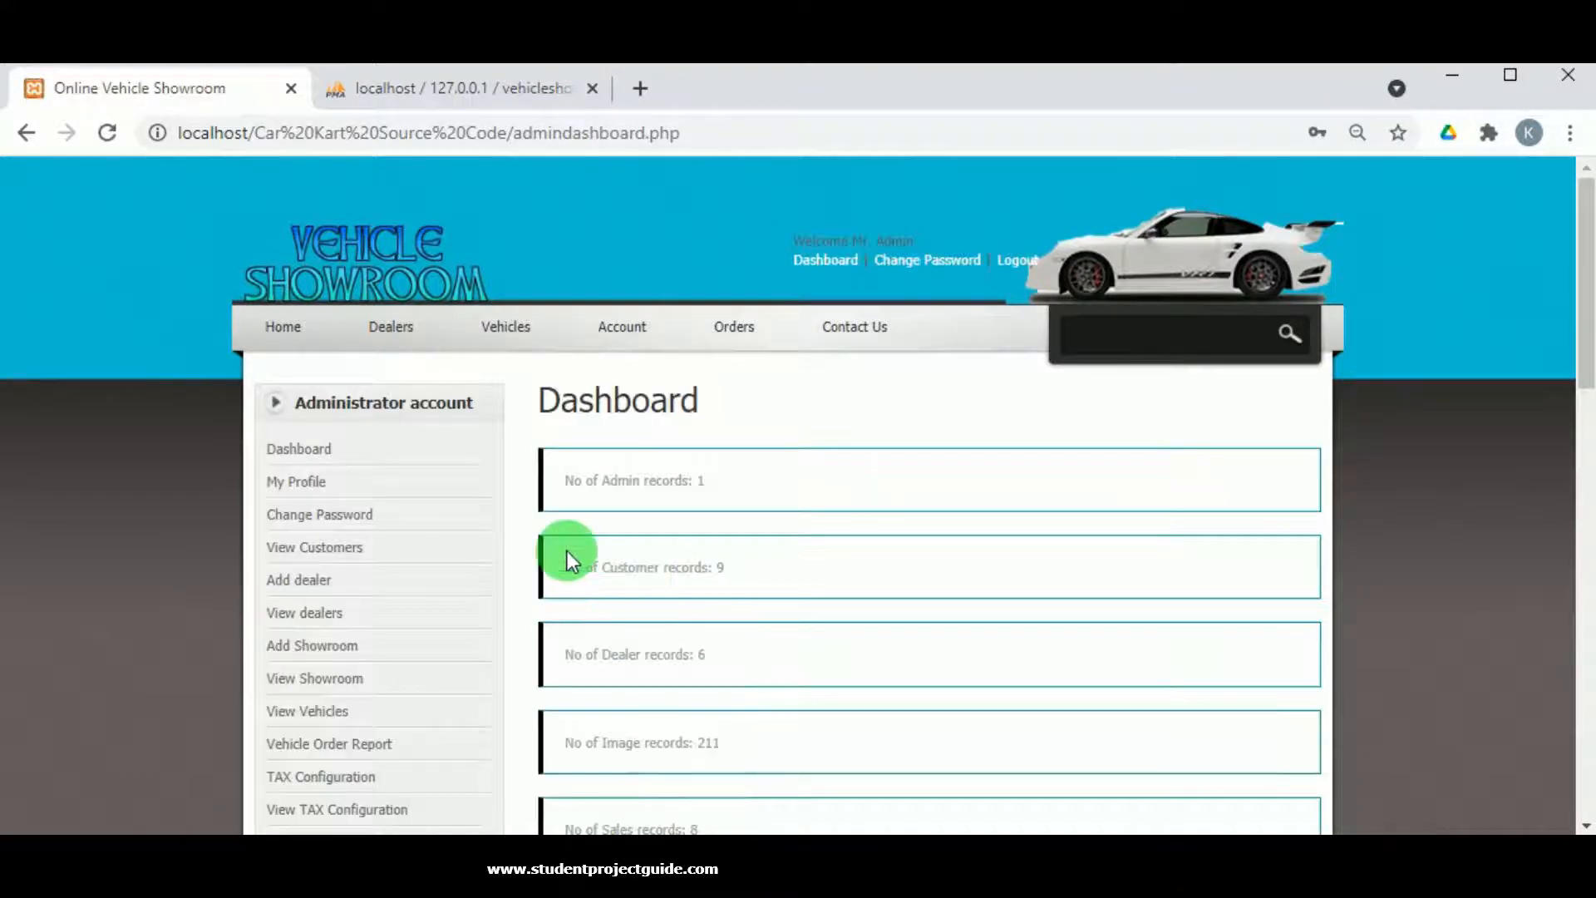
Look over the admin's My Profile and Change Password pages, then browse the View Customers table.
{"action": "scroll", "coordinate": [680, 550], "scroll_direction": "down", "scroll_amount": 6}
{"action": "scroll", "coordinate": [680, 550], "scroll_direction": "up", "scroll_amount": 4}
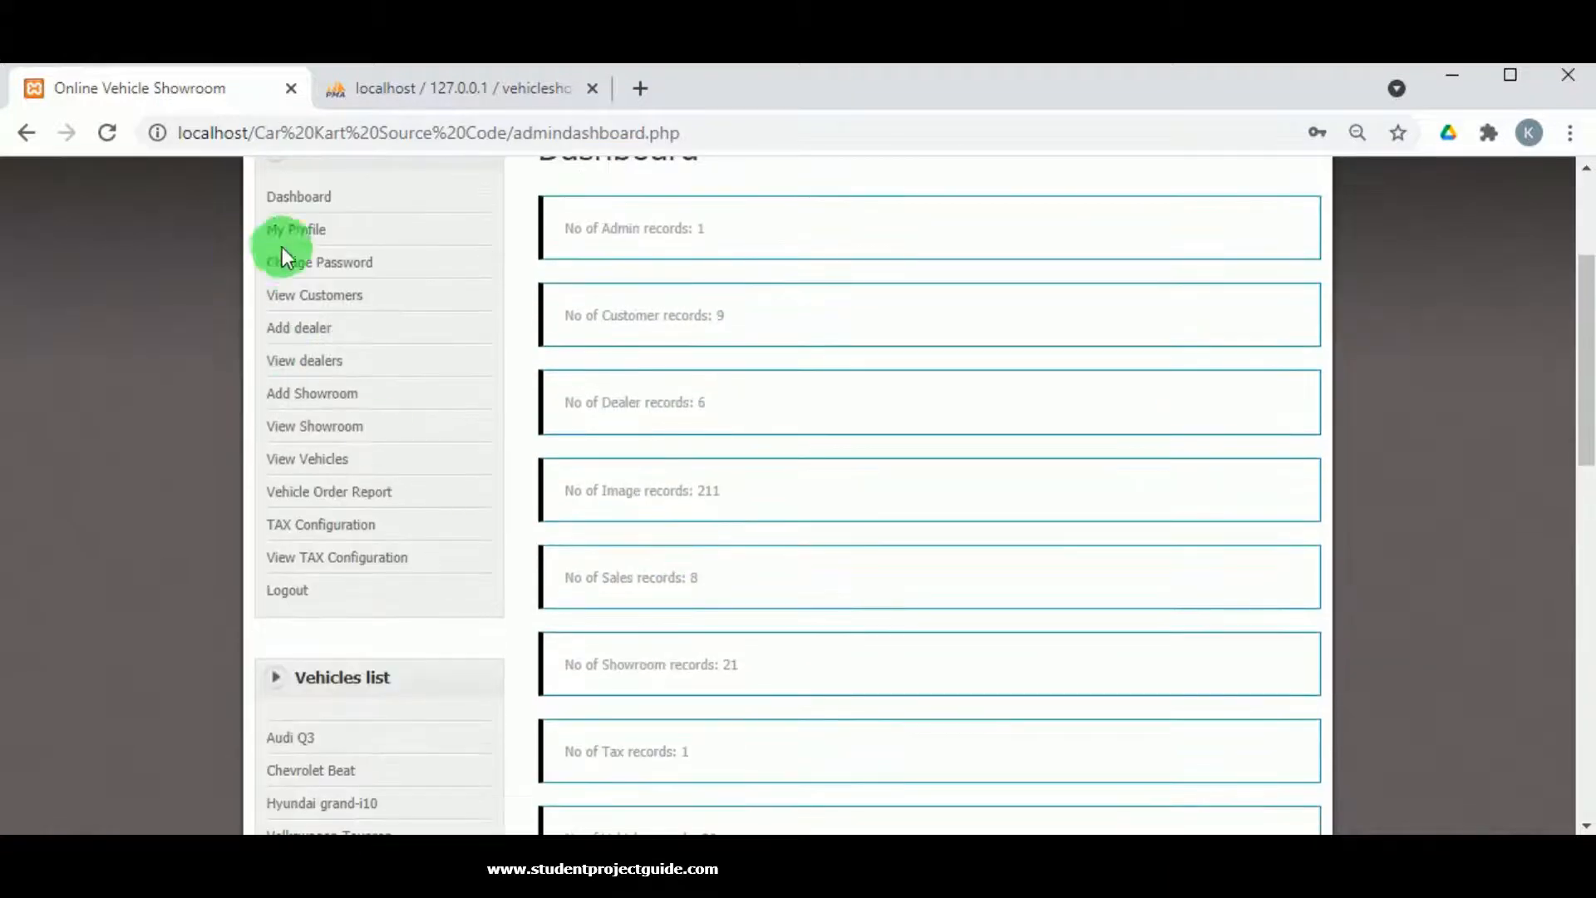
{"action": "left_click", "coordinate": [293, 228]}
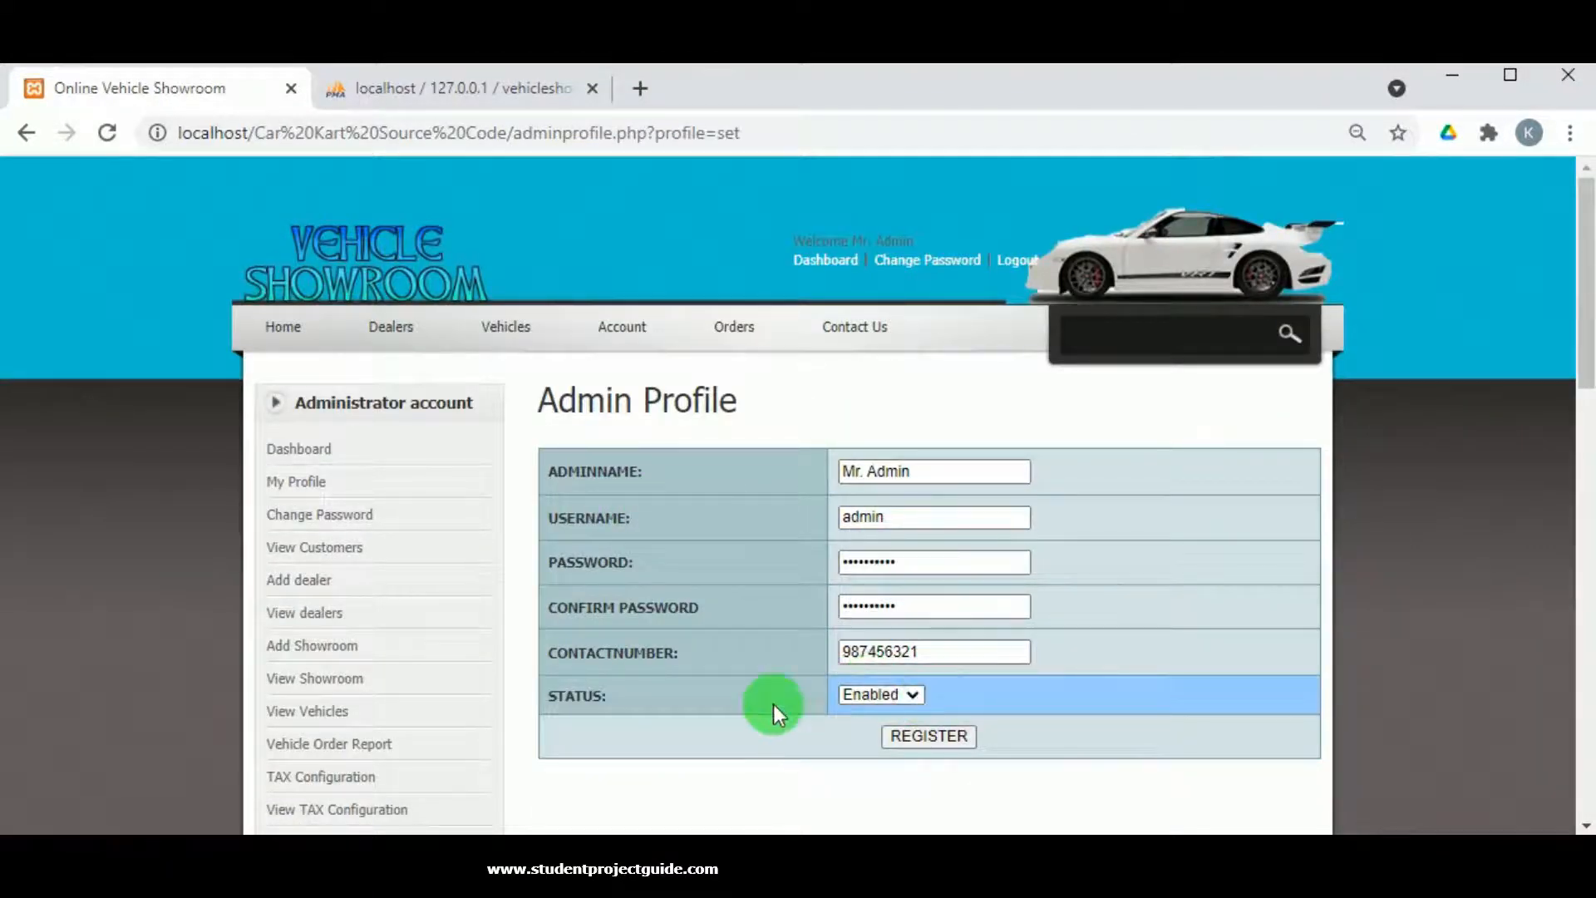
{"action": "left_click", "coordinate": [312, 517]}
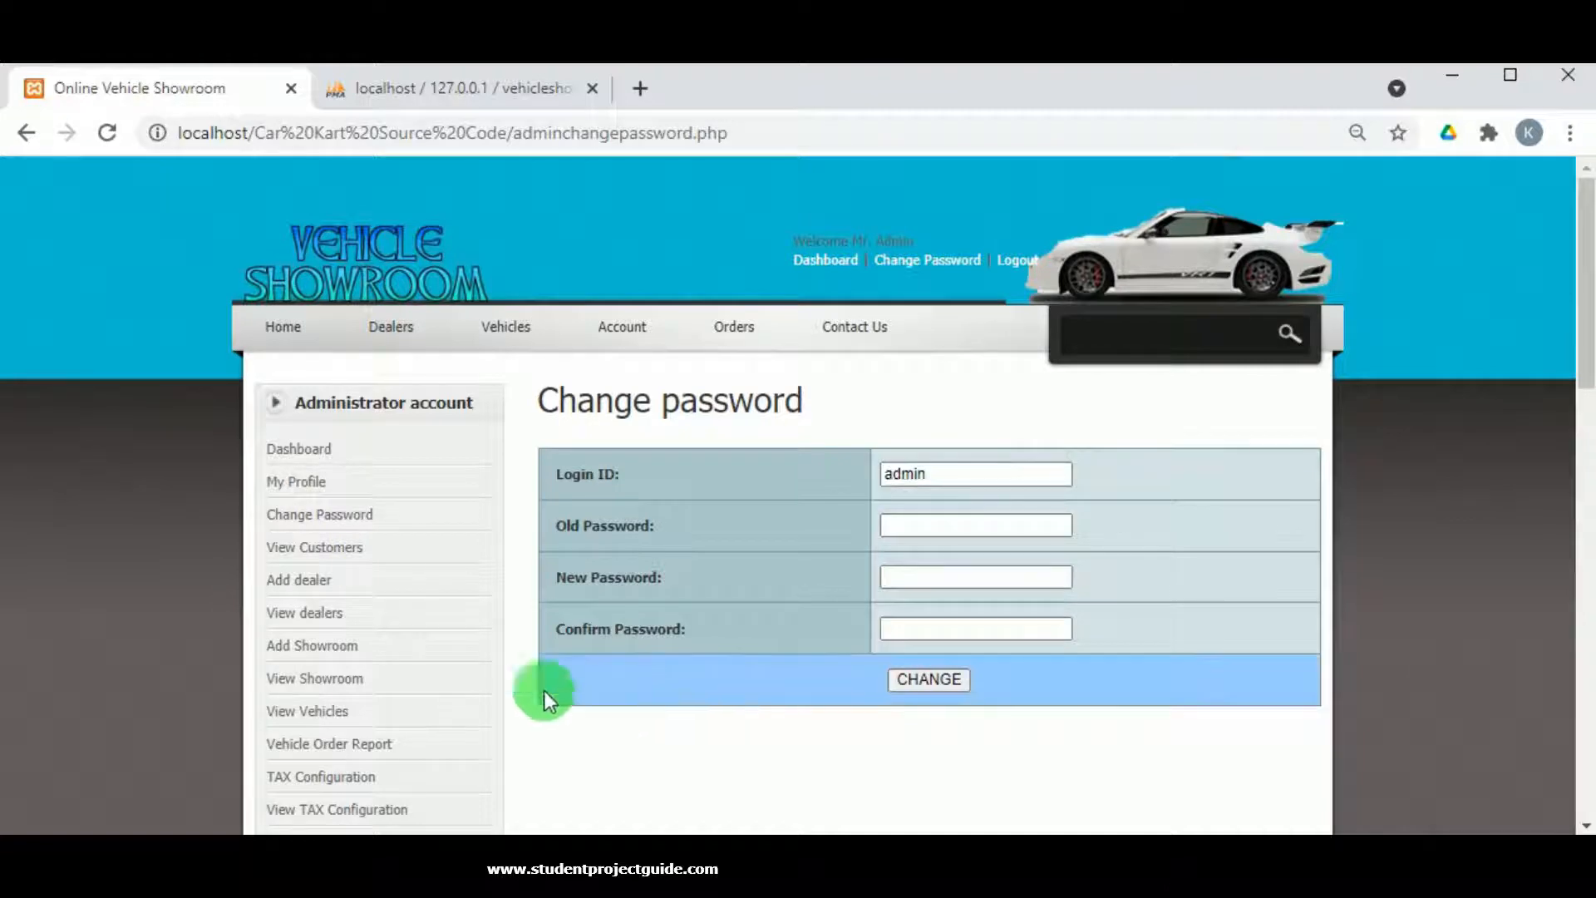
{"action": "left_click", "coordinate": [329, 548]}
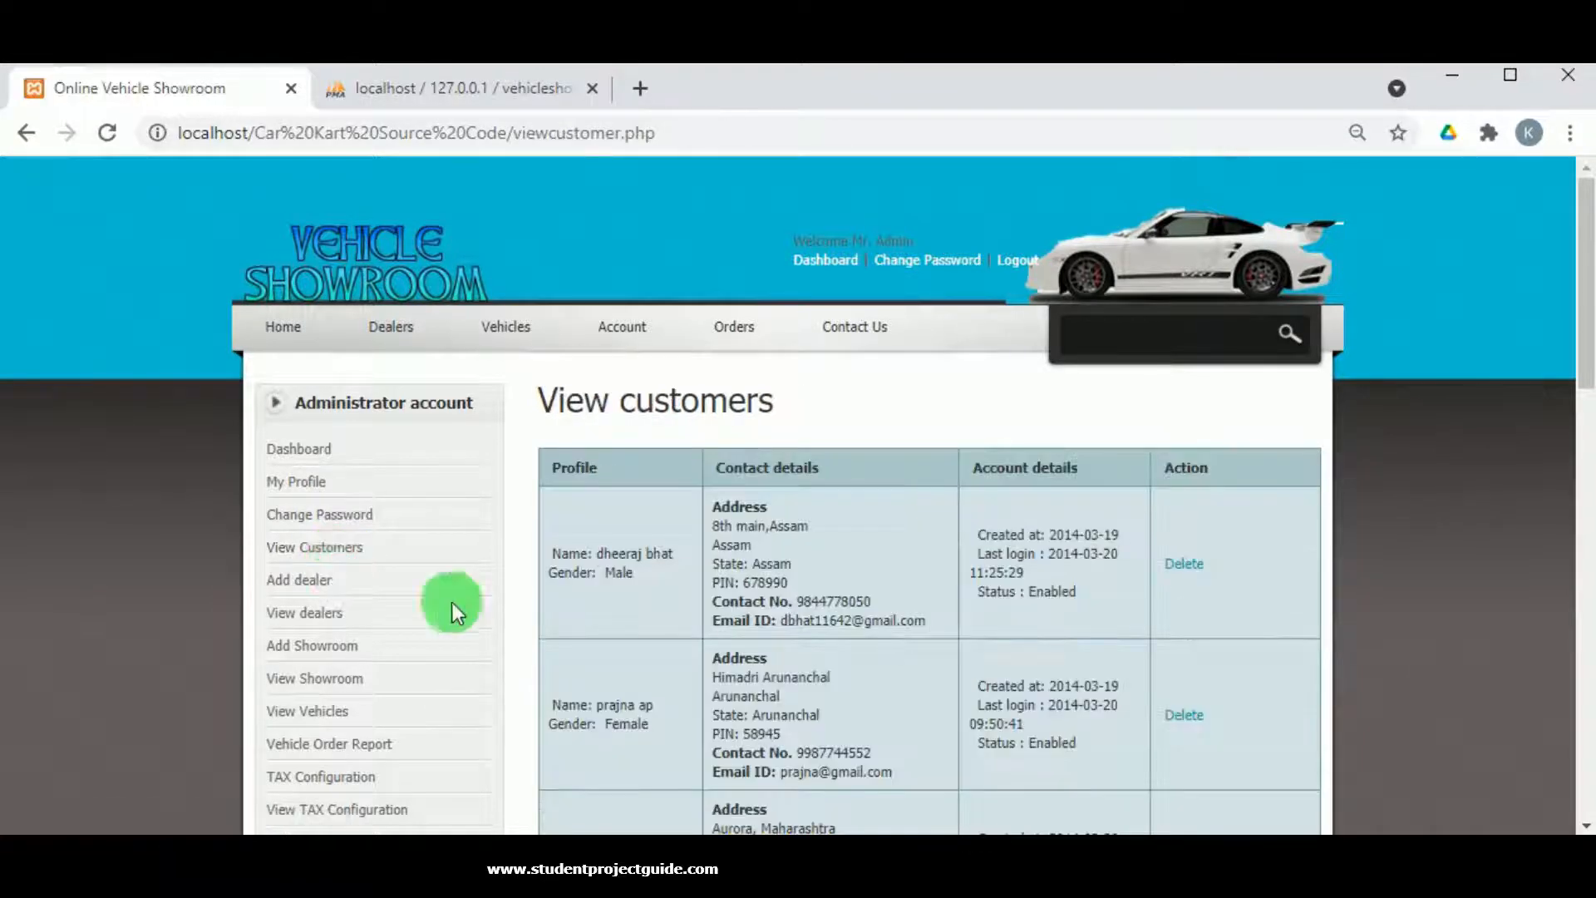
{"action": "scroll", "coordinate": [552, 605], "scroll_direction": "down", "scroll_amount": 8}
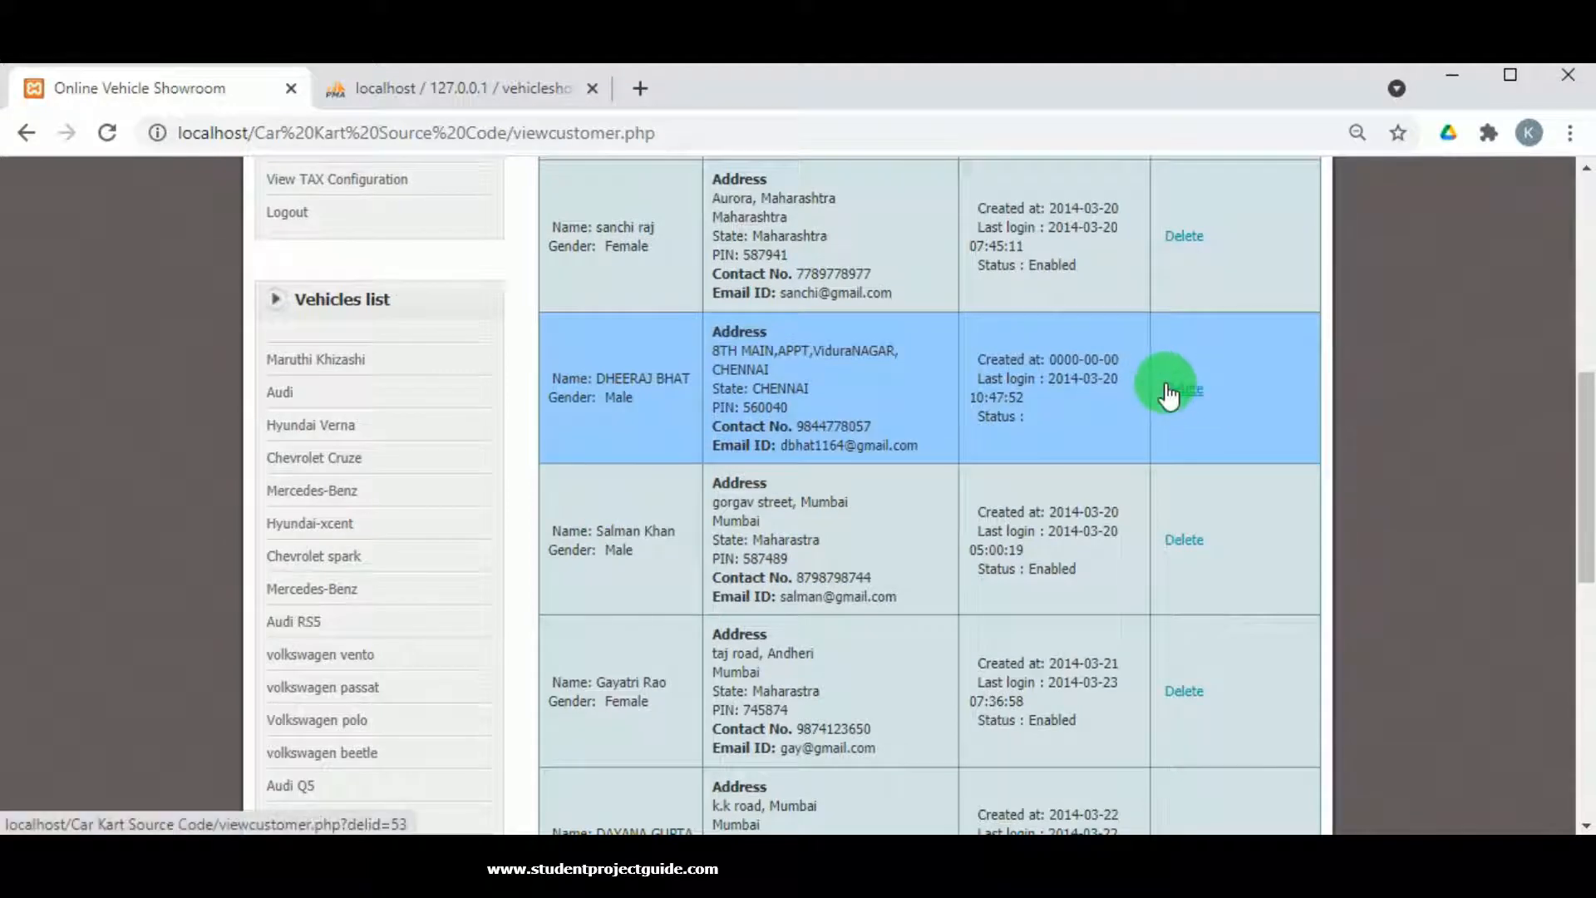
{"action": "scroll", "coordinate": [901, 415], "scroll_direction": "up", "scroll_amount": 6}
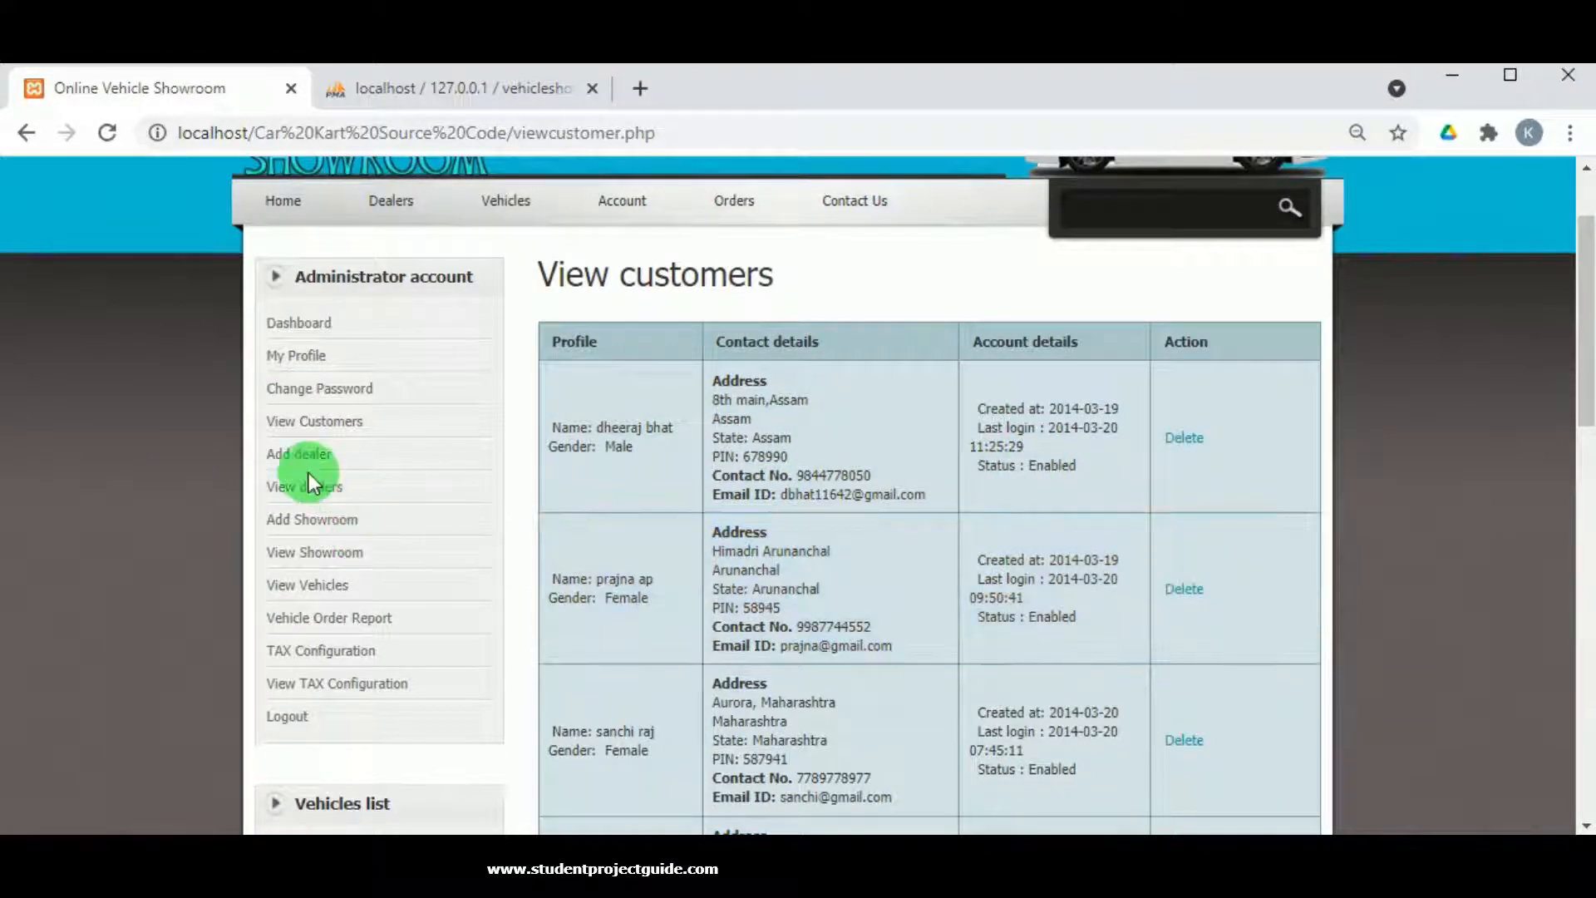
Start a new dealer entry named Hyundai, correcting the misspelled 'Huindai'.
{"action": "left_click", "coordinate": [345, 451]}
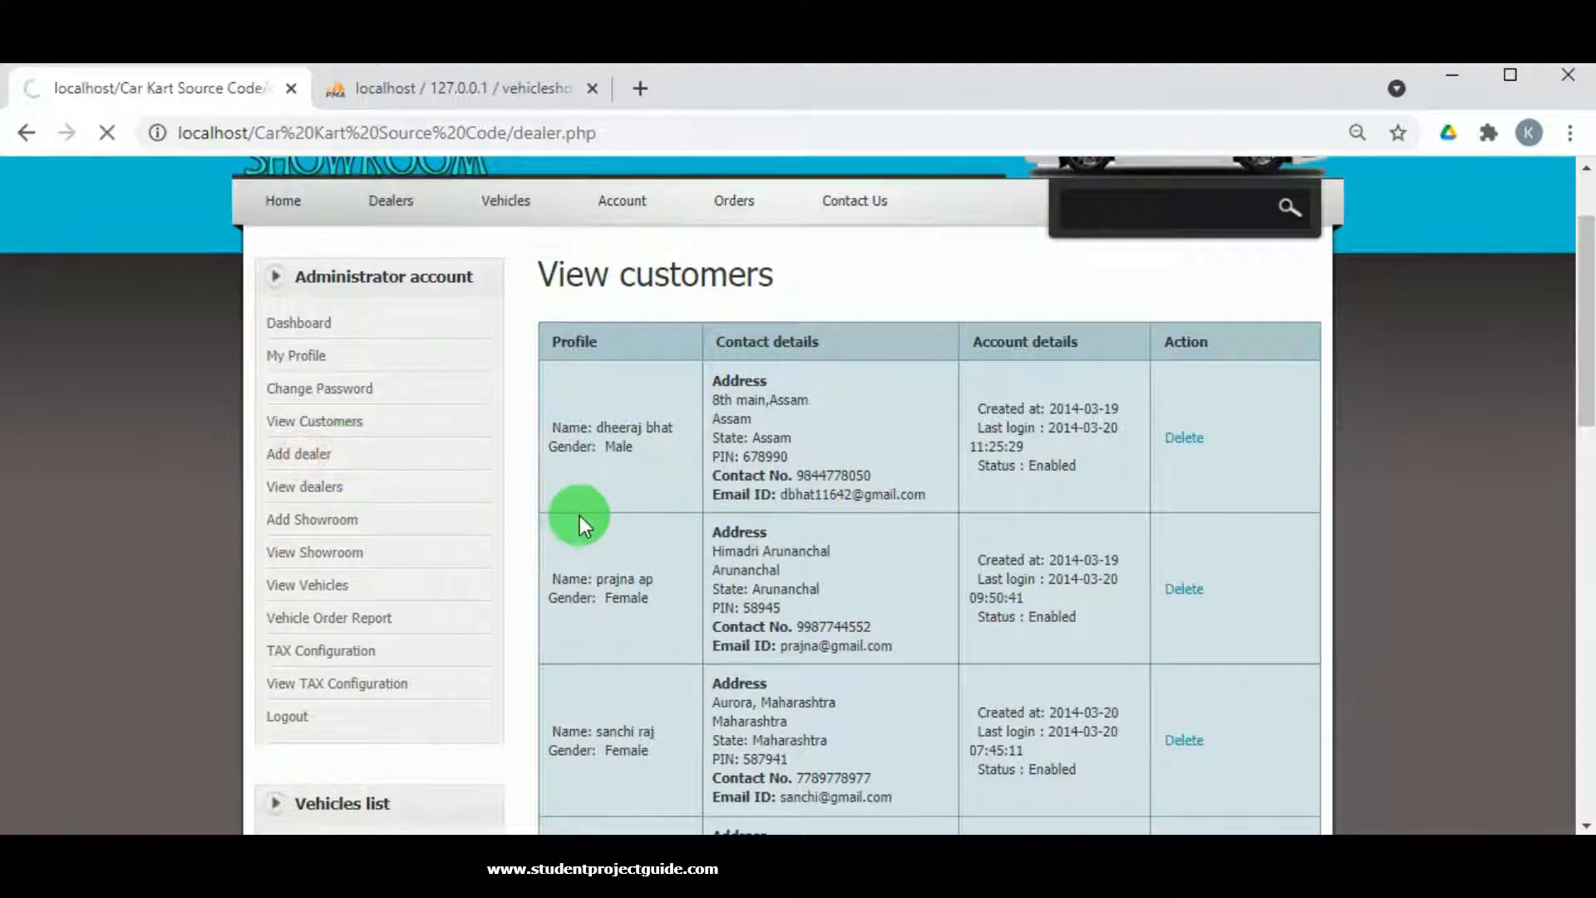
{"action": "scroll", "coordinate": [831, 499], "scroll_direction": "down", "scroll_amount": 5}
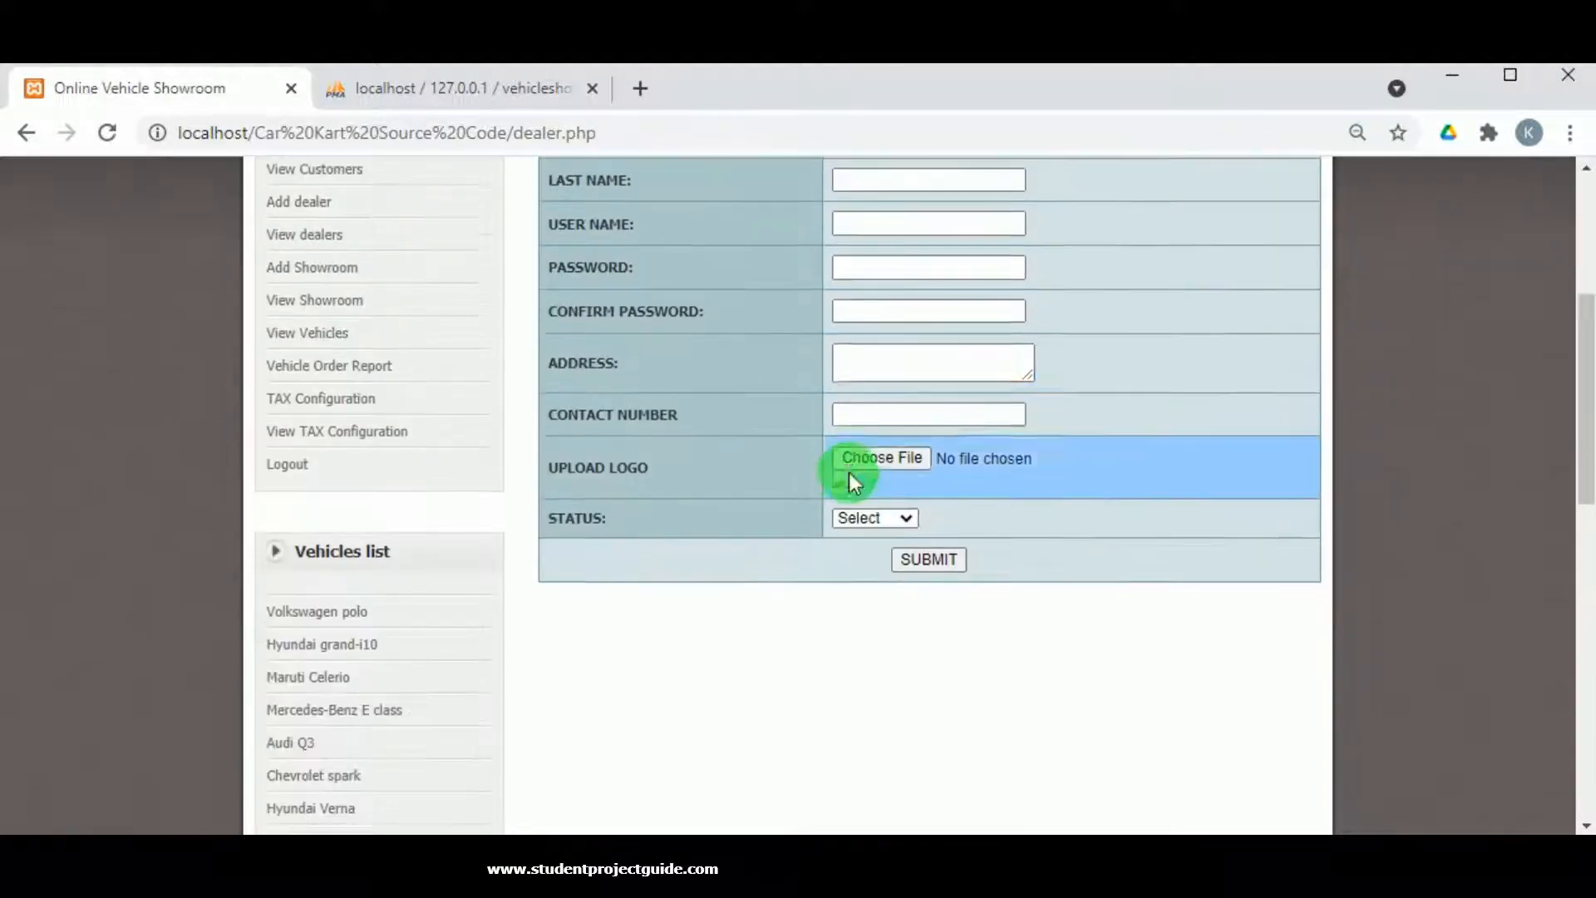
{"action": "scroll", "coordinate": [852, 469], "scroll_direction": "up", "scroll_amount": 3}
{"action": "left_click", "coordinate": [892, 345]}
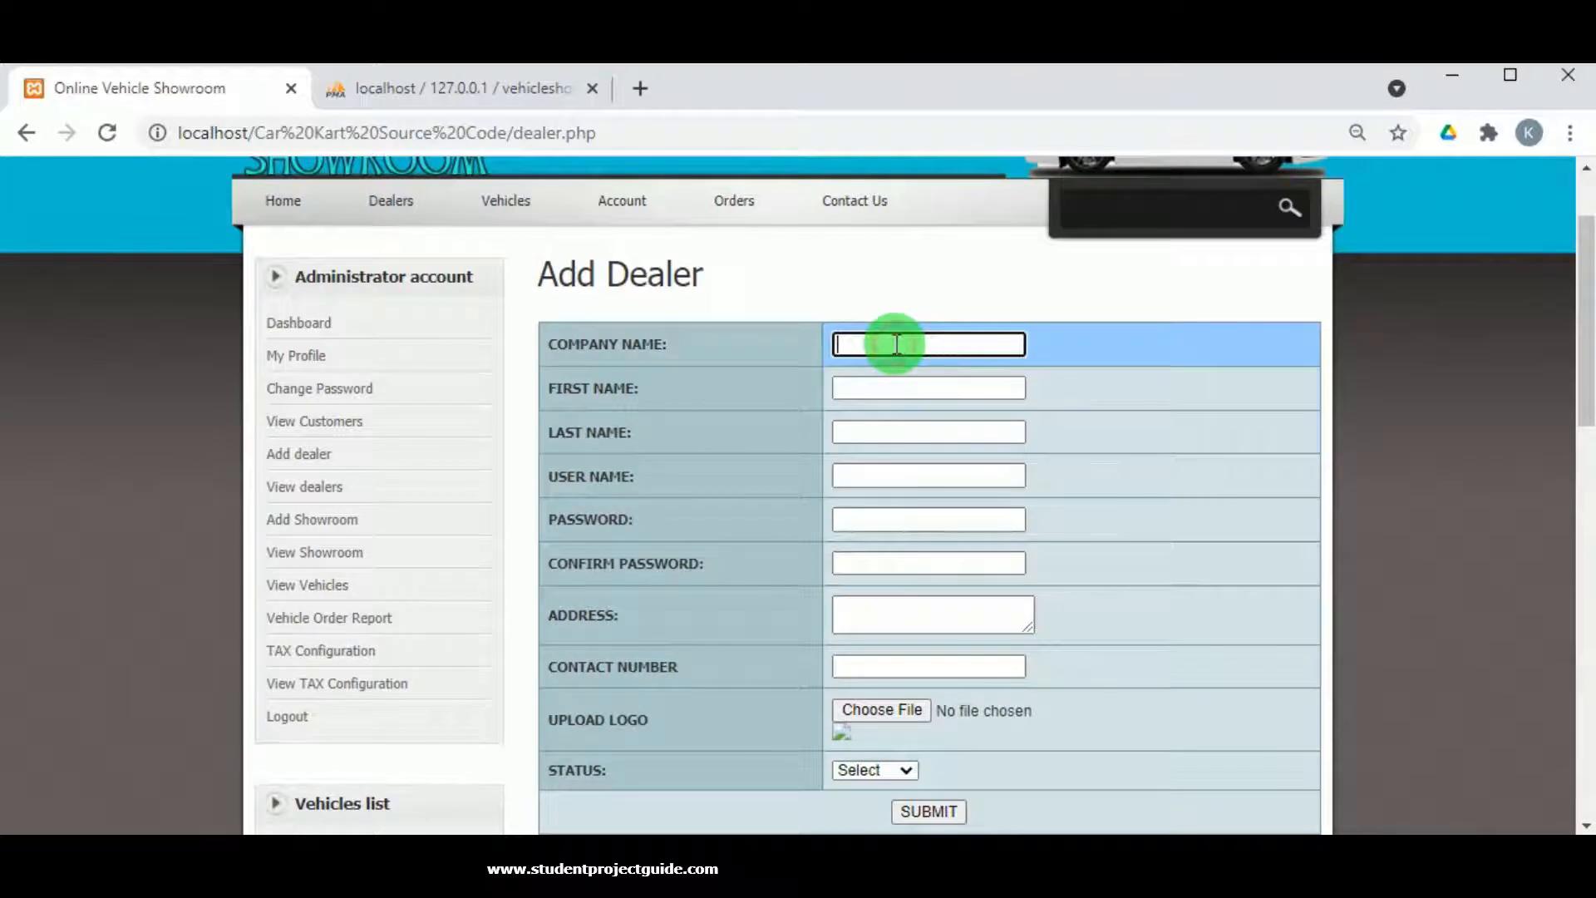
{"action": "type", "text": "Huindai"}
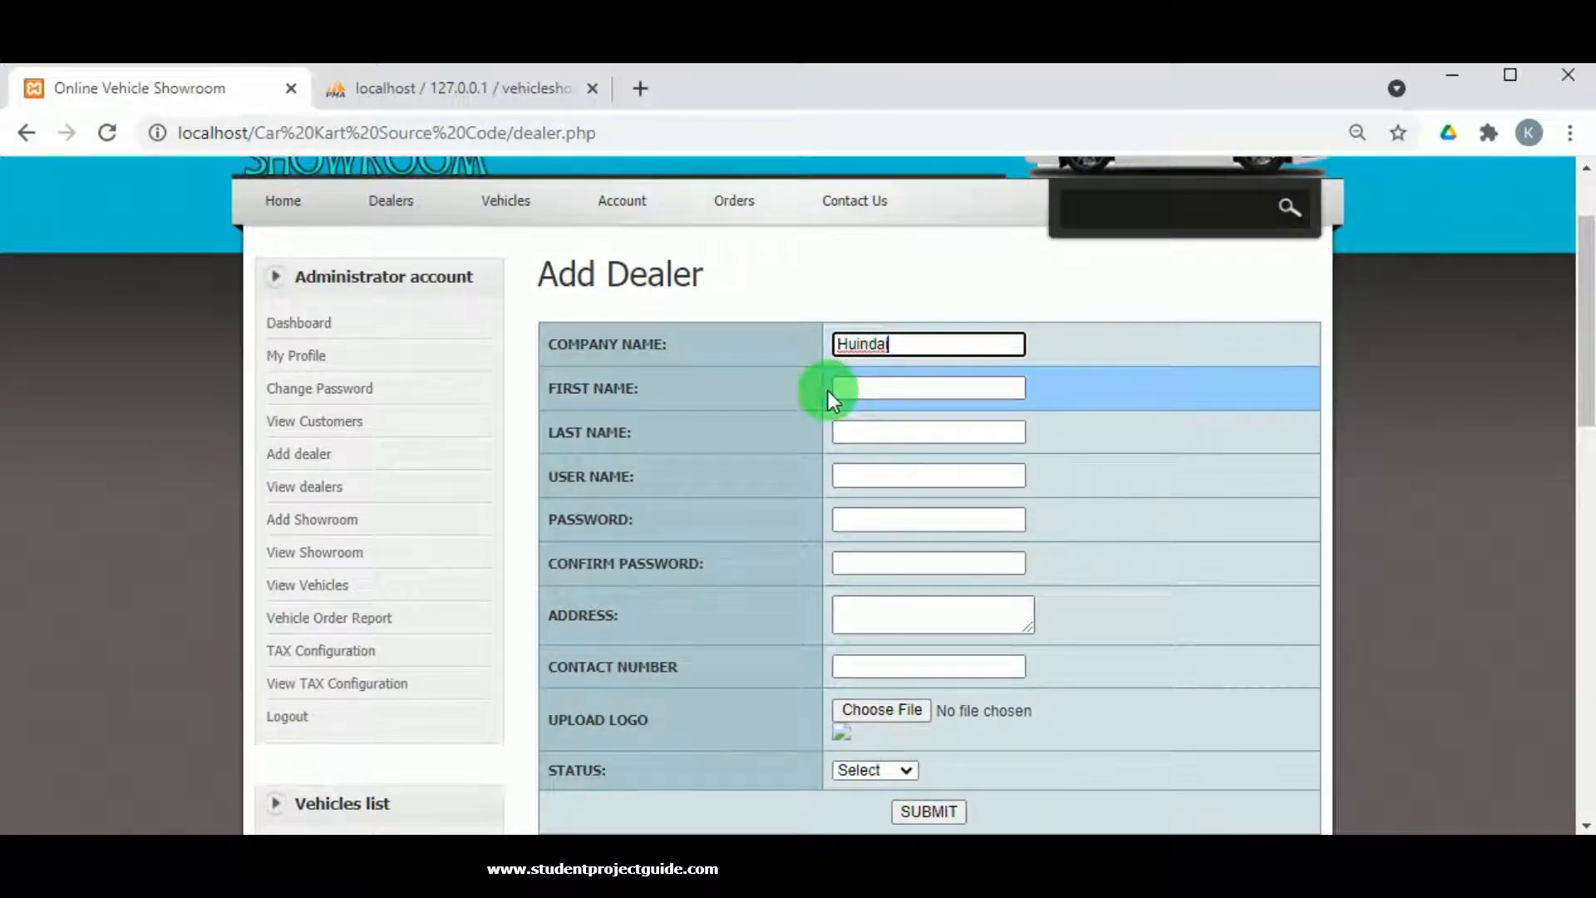
{"action": "double_click", "coordinate": [865, 347]}
{"action": "right_click", "coordinate": [867, 349]}
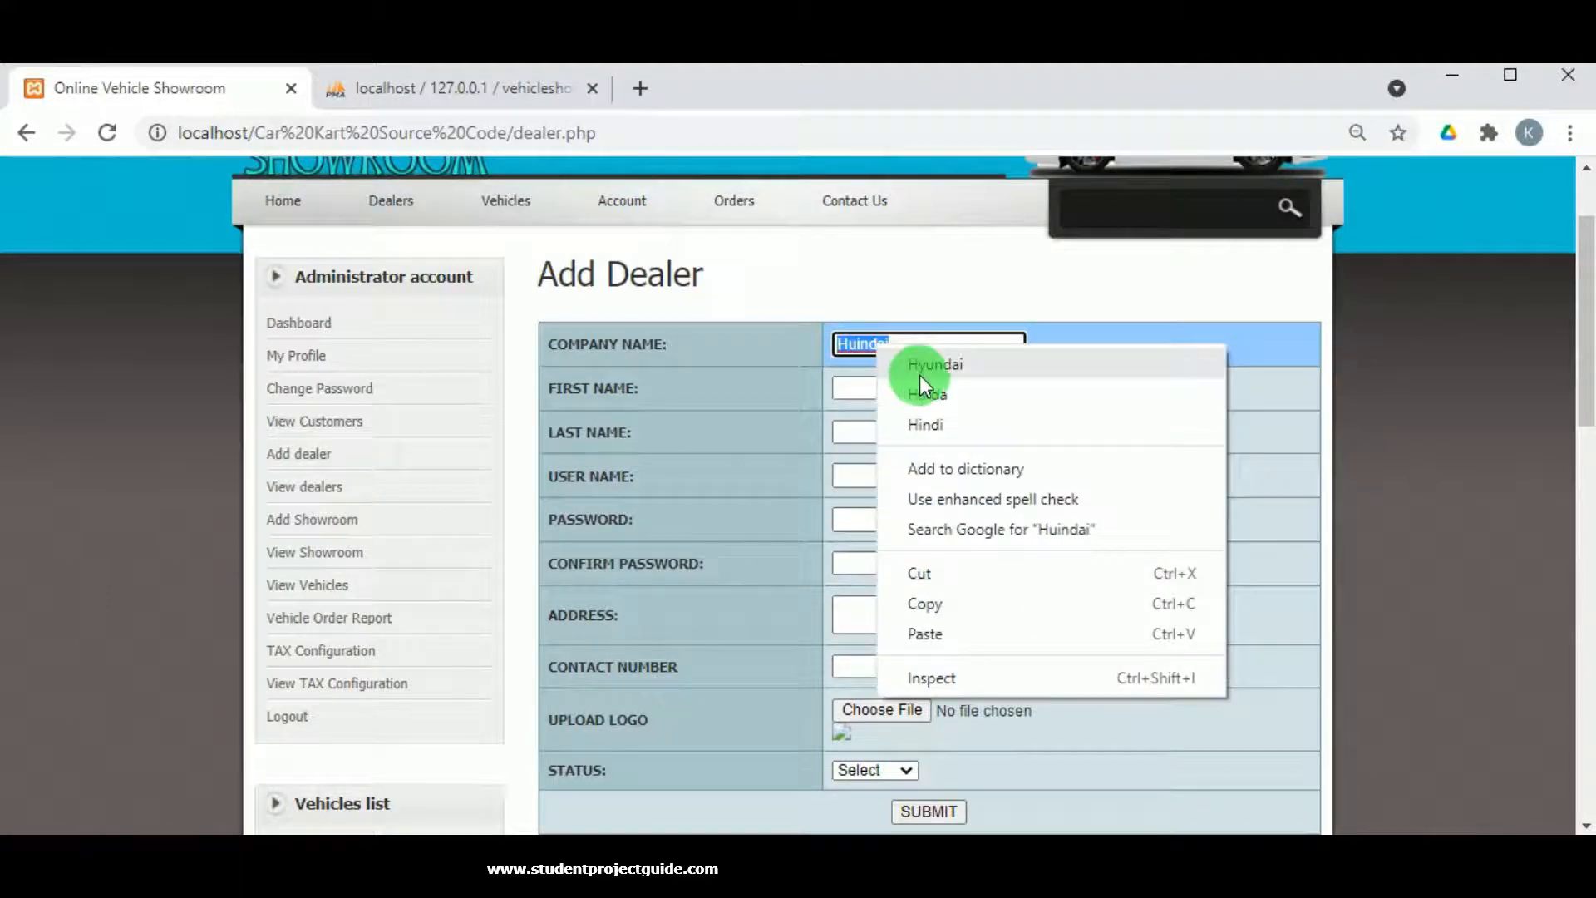
{"action": "left_click", "coordinate": [919, 360]}
Fill in the dealer's first and last name, e-mail user name, and matching password fields.
{"action": "left_click", "coordinate": [856, 384]}
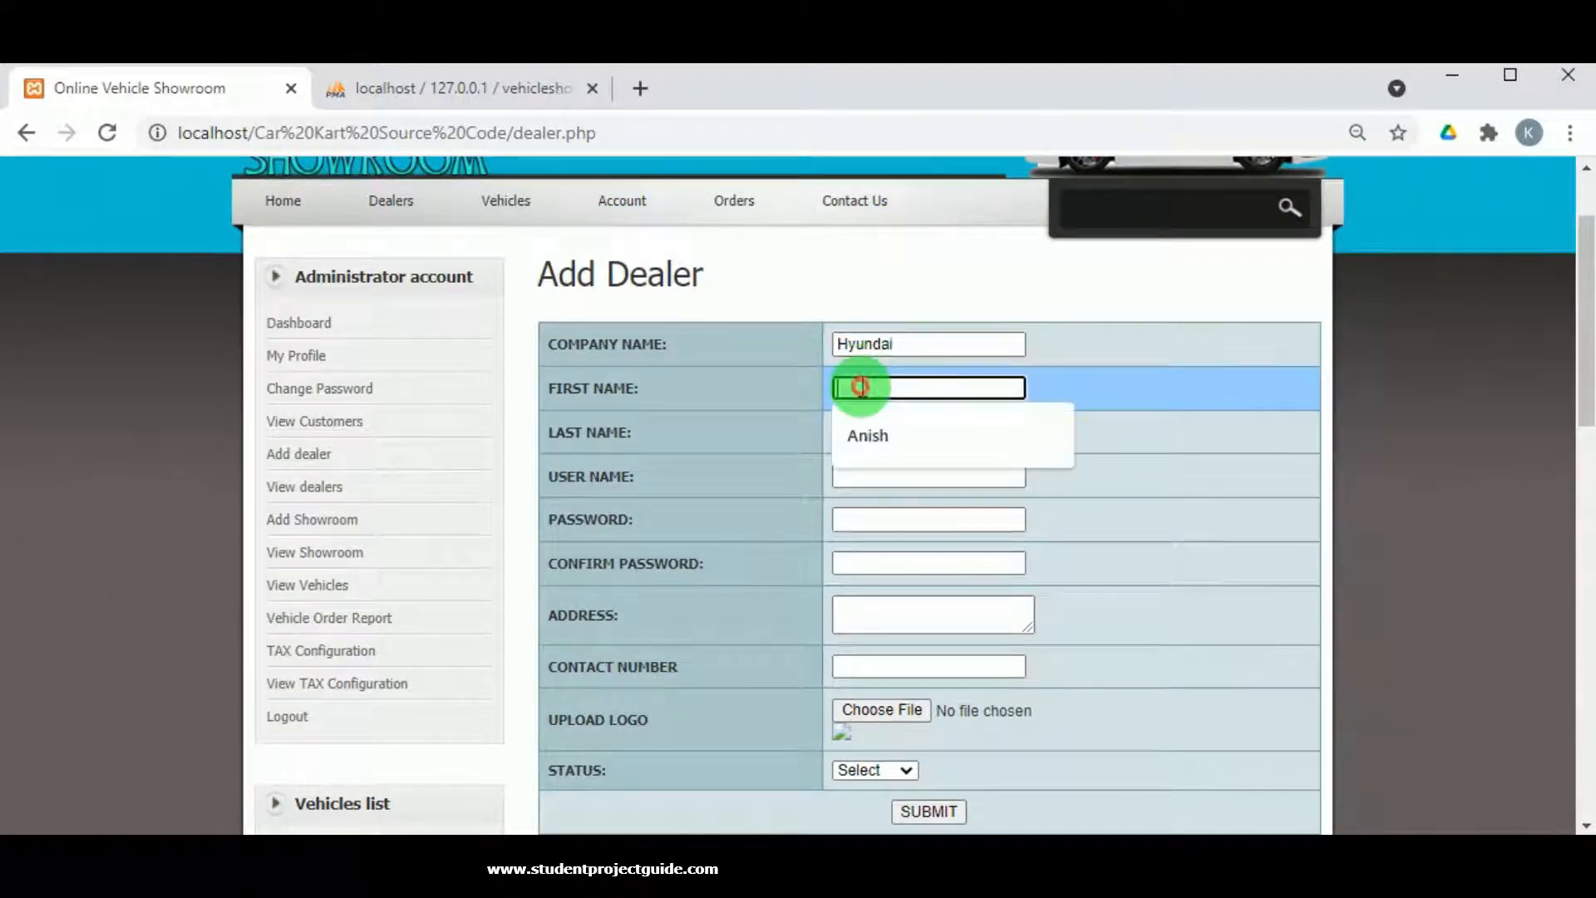
{"action": "left_click", "coordinate": [868, 445]}
{"action": "left_click", "coordinate": [867, 433]}
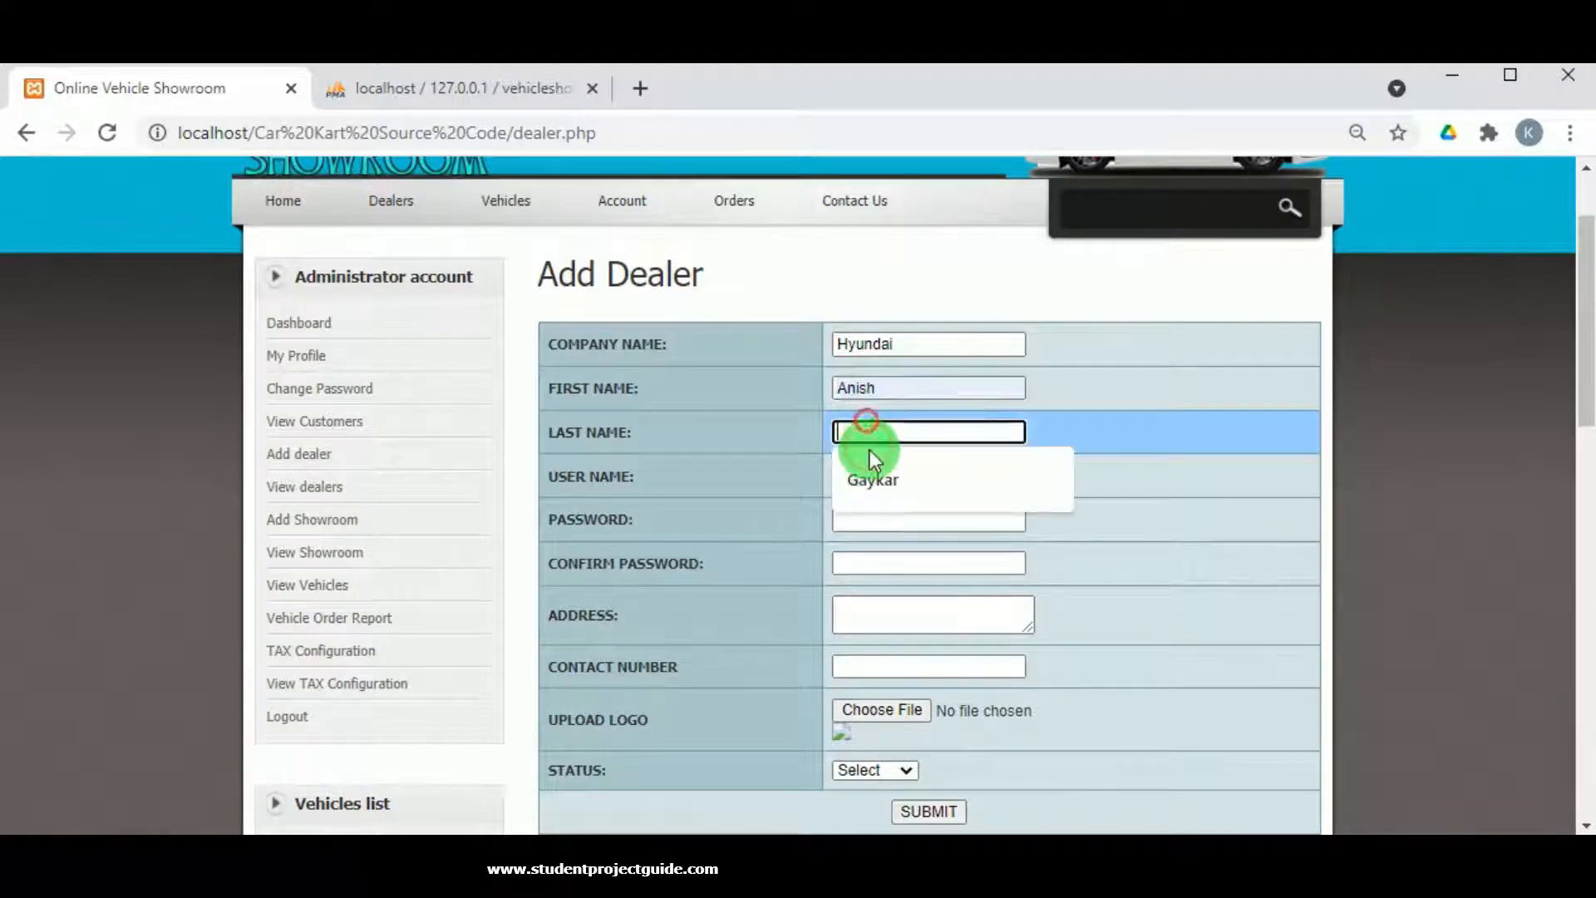
{"action": "left_click", "coordinate": [871, 473]}
{"action": "left_click", "coordinate": [873, 473]}
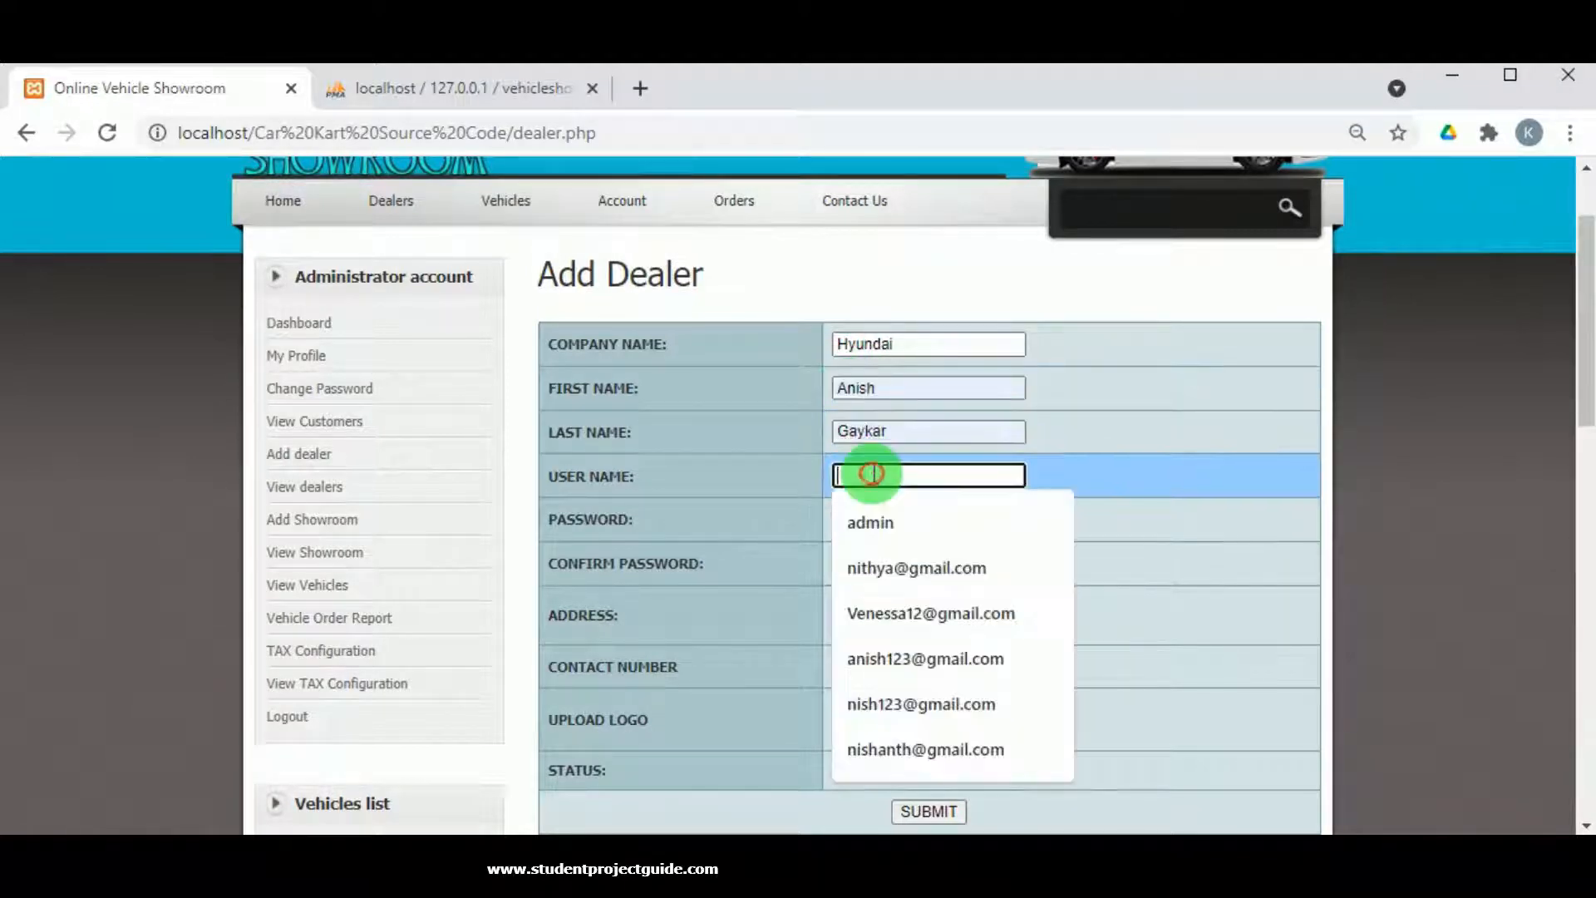
{"action": "left_click", "coordinate": [878, 653]}
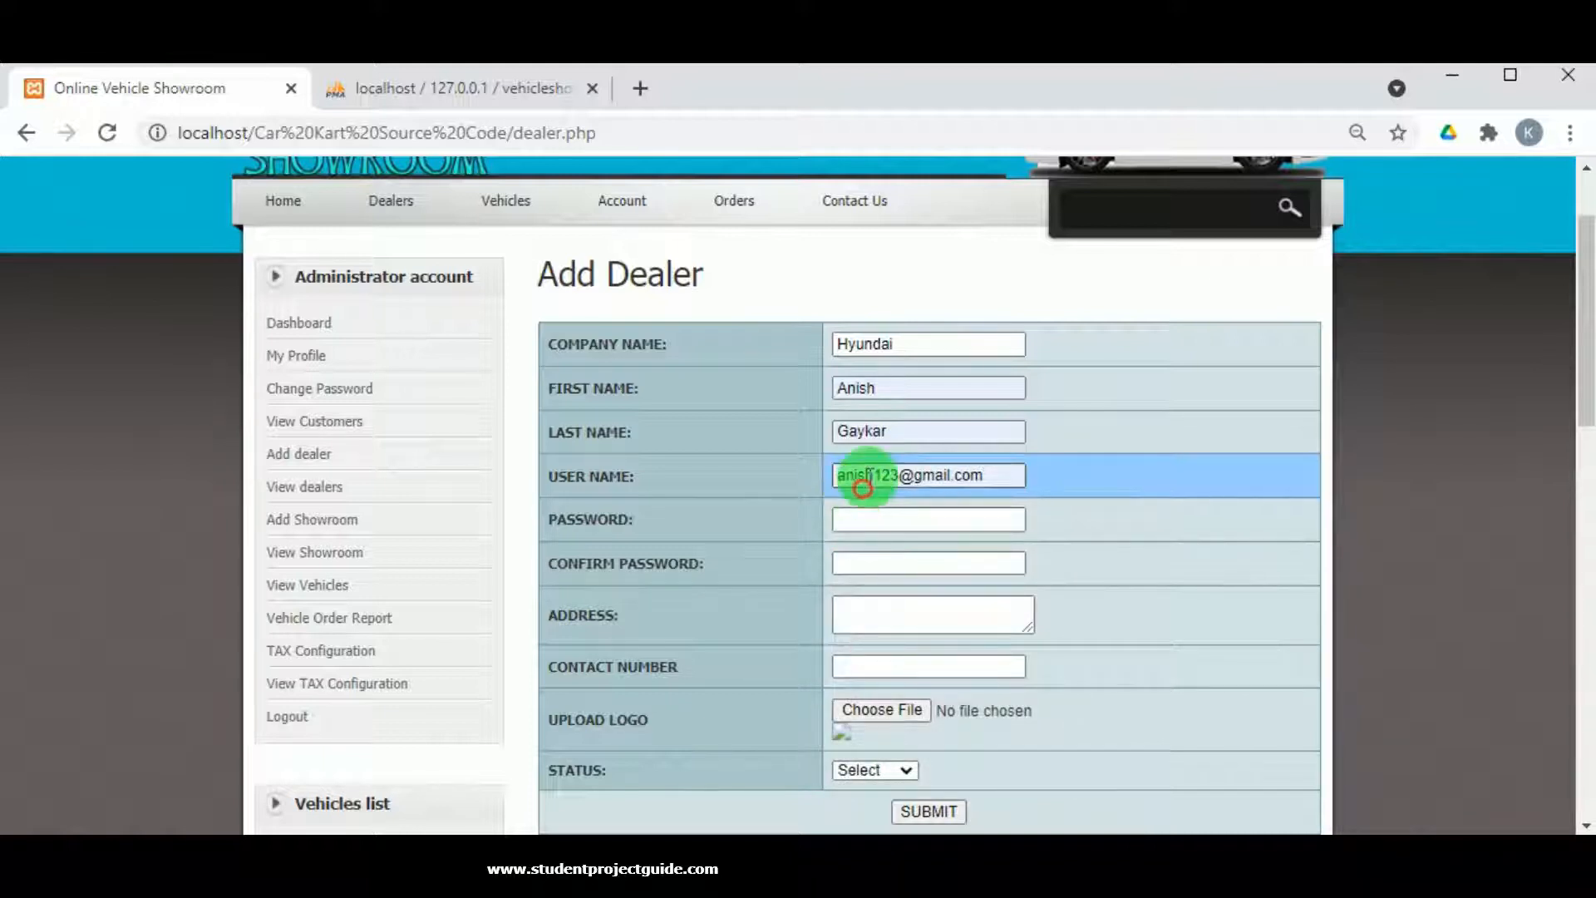
{"action": "double_click", "coordinate": [864, 475]}
{"action": "left_click", "coordinate": [870, 524]}
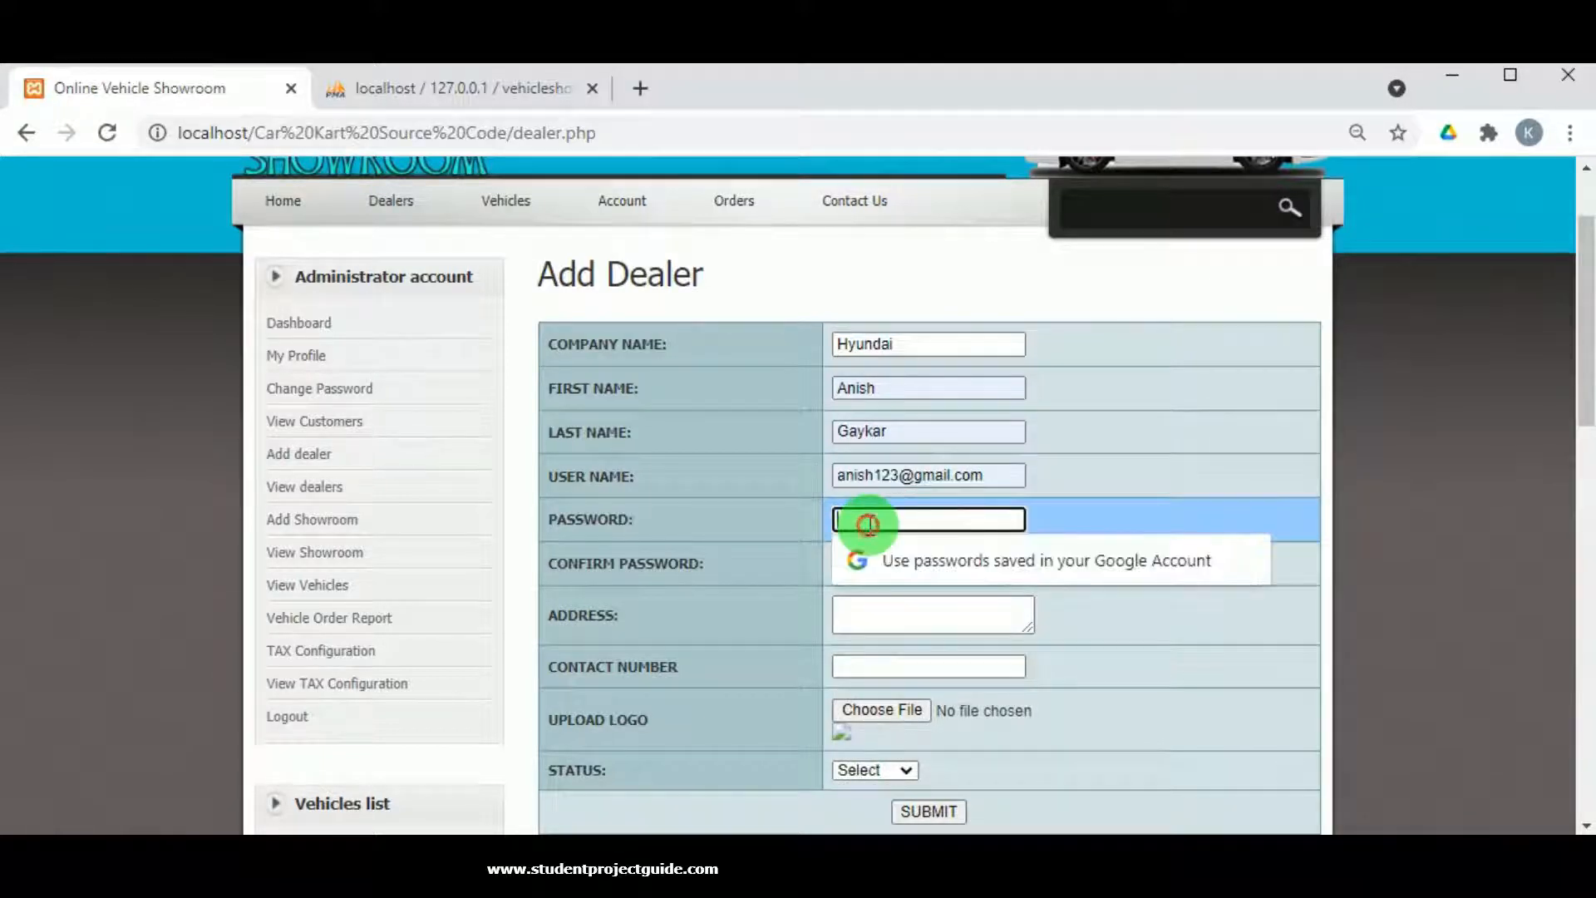
{"action": "left_click", "coordinate": [867, 563]}
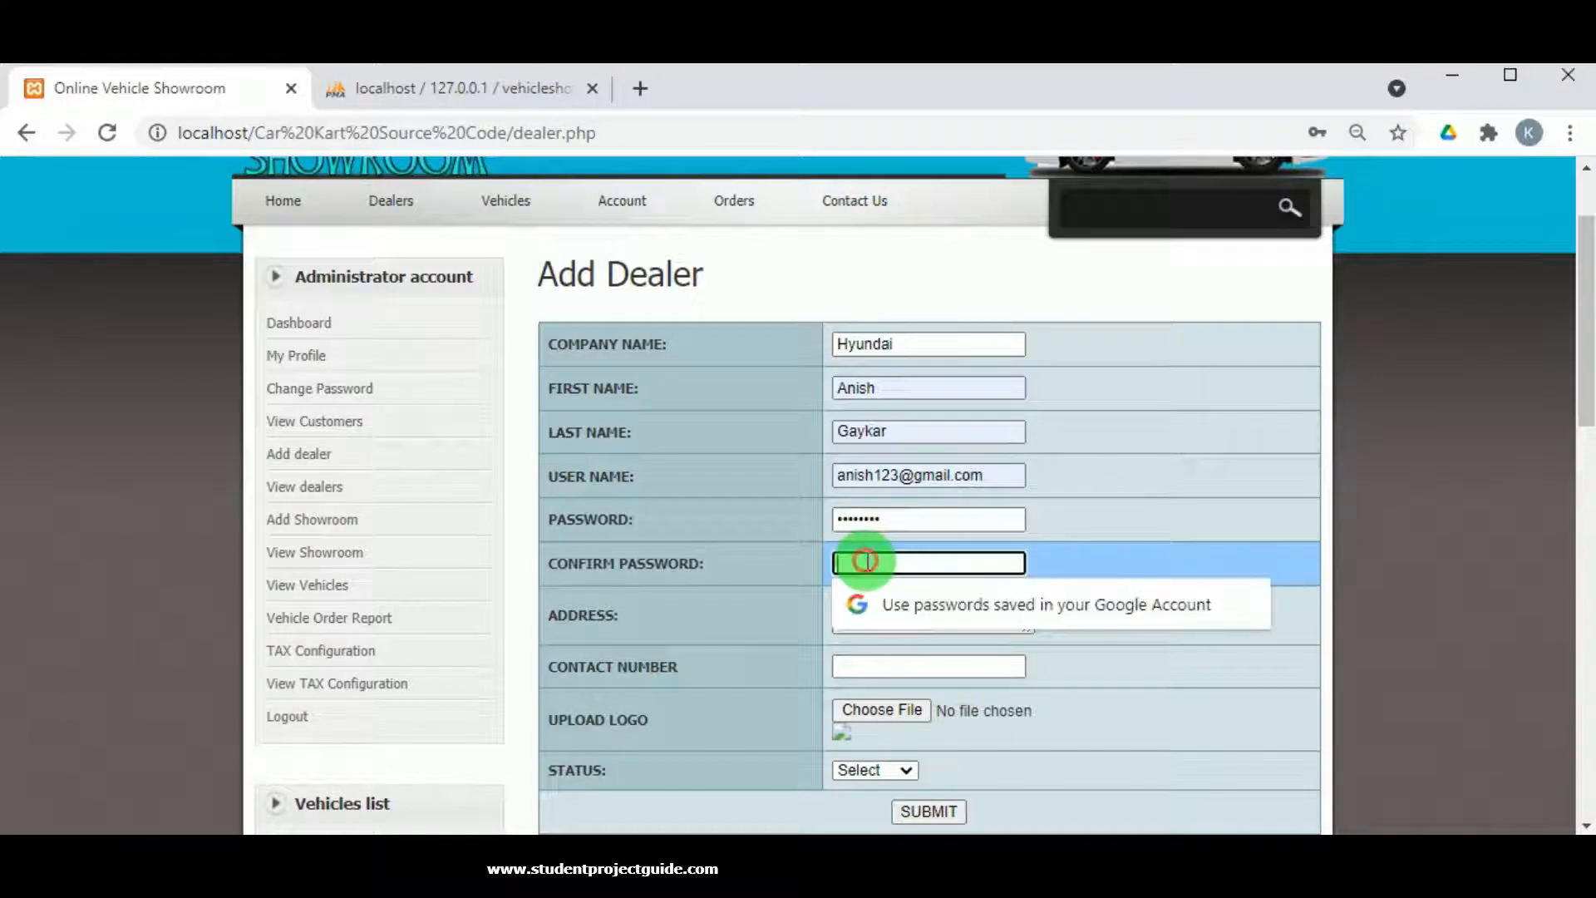
{"action": "type", "text": "anish123"}
Enter the dealer's address and contact number.
{"action": "left_click", "coordinate": [845, 629]}
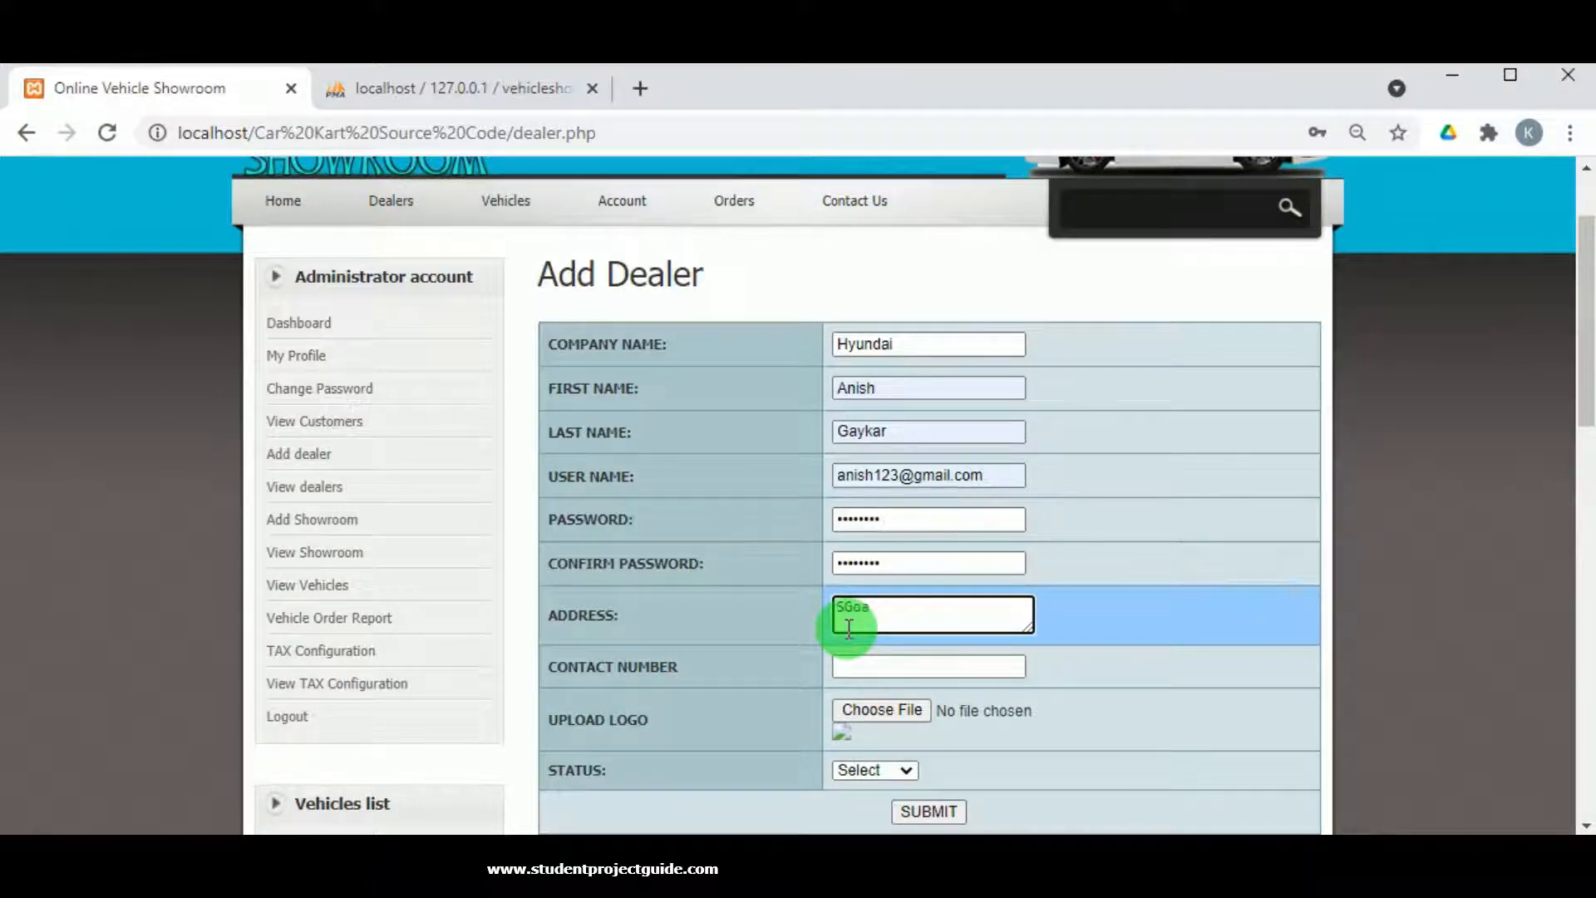
{"action": "type", "text": "Sate thaal"}
{"action": "left_click", "coordinate": [849, 664]}
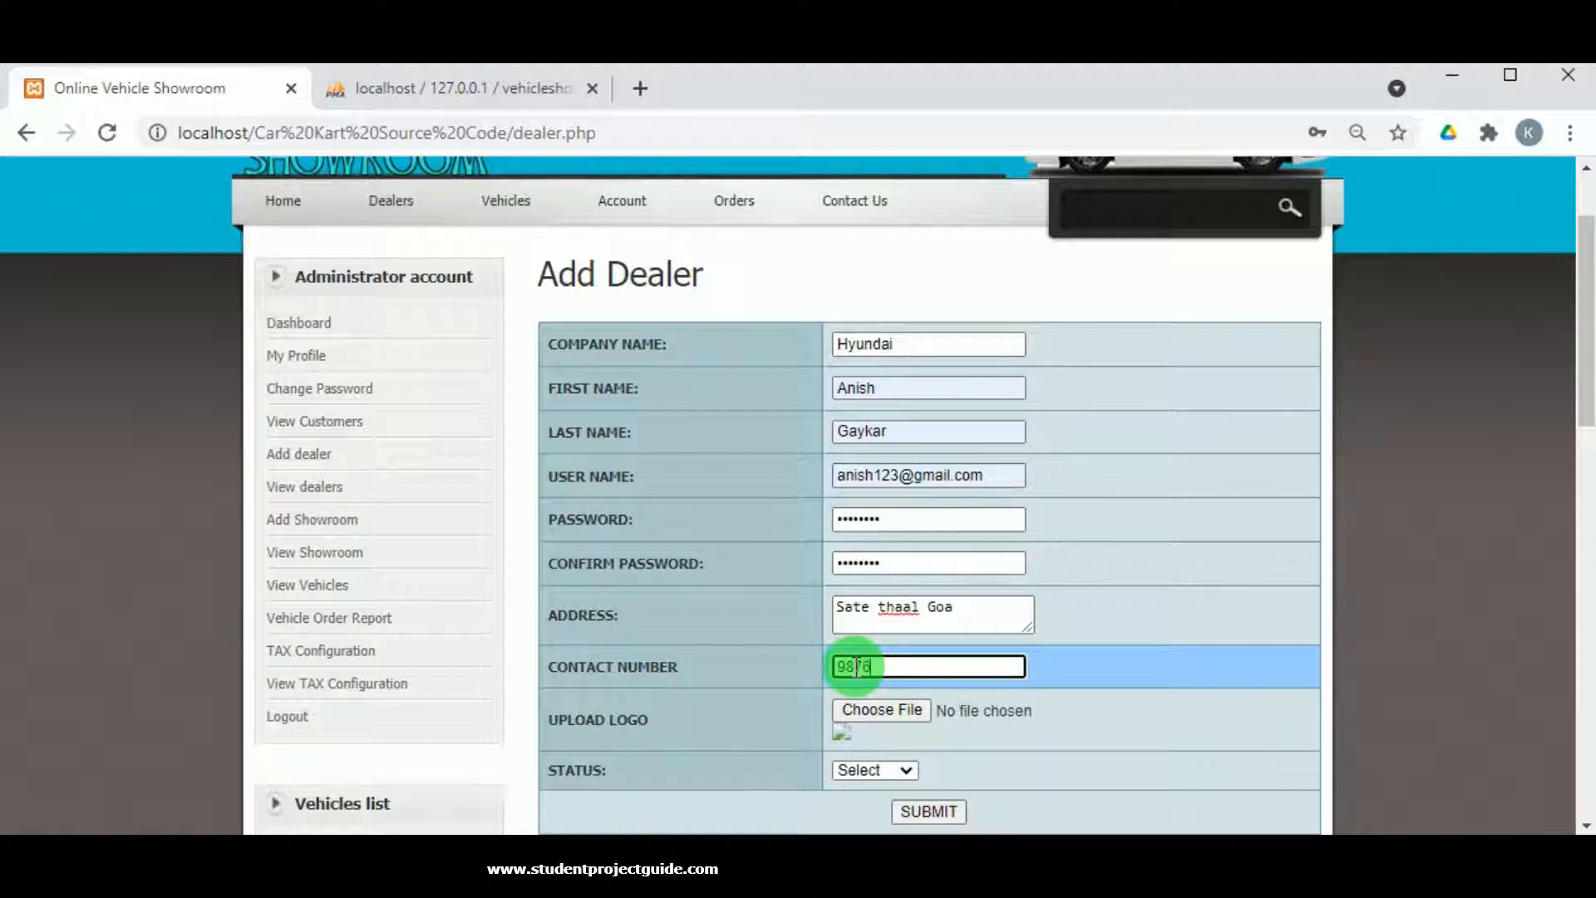
{"action": "type", "text": "9876543210"}
Attach the Hyundai logo image and set the dealer's status to Enabled.
{"action": "left_click", "coordinate": [882, 715]}
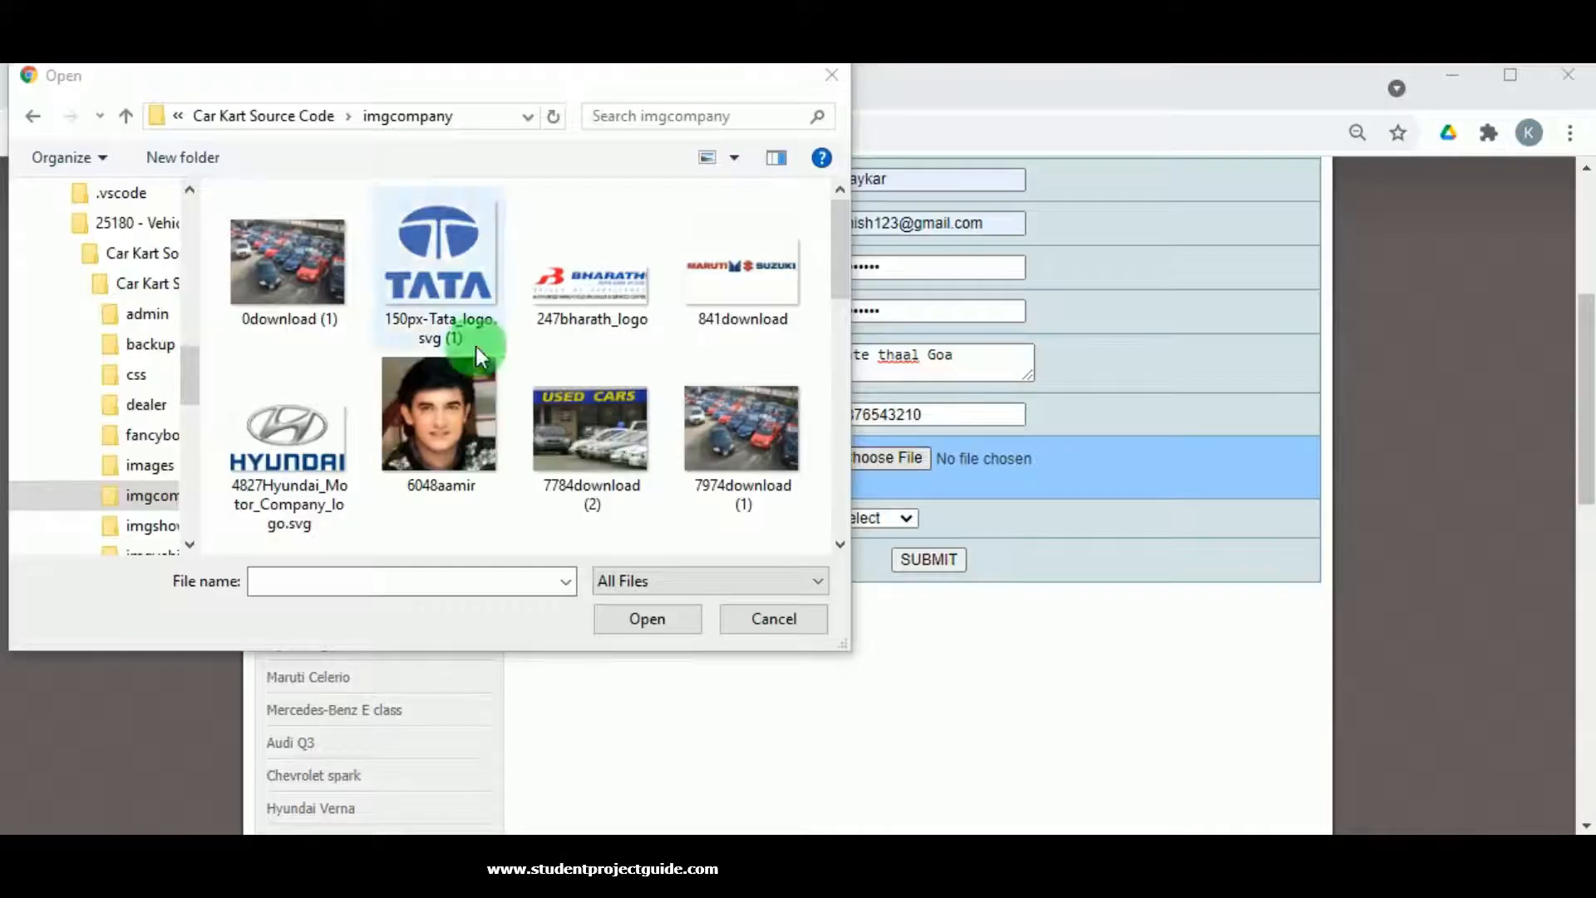
{"action": "left_click", "coordinate": [327, 421]}
{"action": "left_click", "coordinate": [680, 623]}
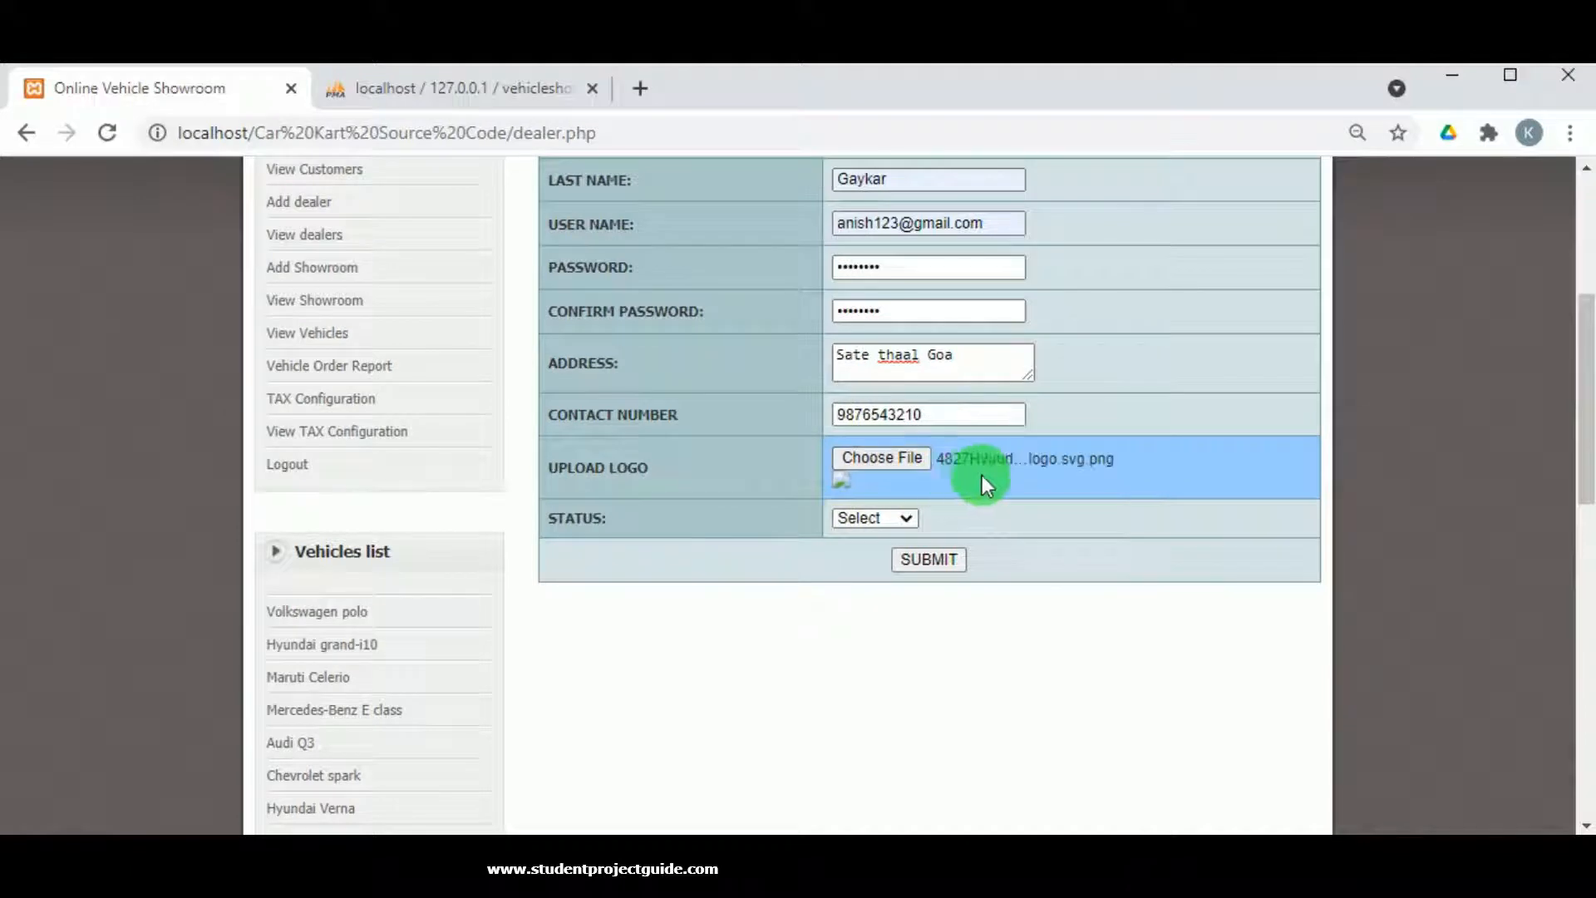
{"action": "left_click", "coordinate": [902, 517]}
{"action": "left_click", "coordinate": [878, 557]}
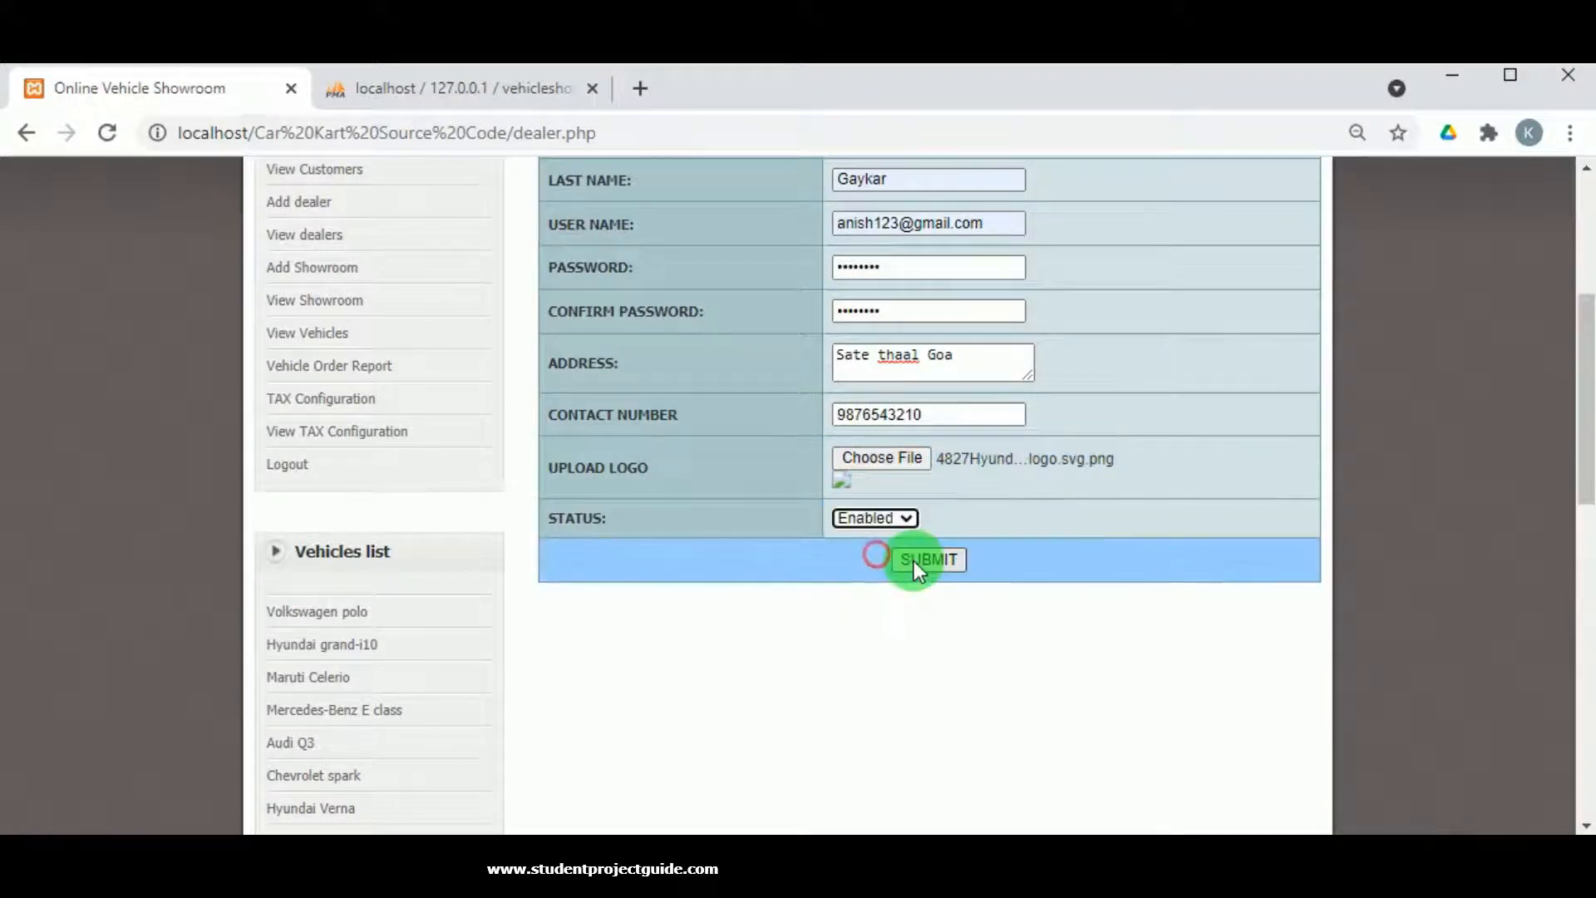
Submit the Hyundai dealer and confirm it appears, Enabled, in the View dealers list.
{"action": "left_click", "coordinate": [915, 561]}
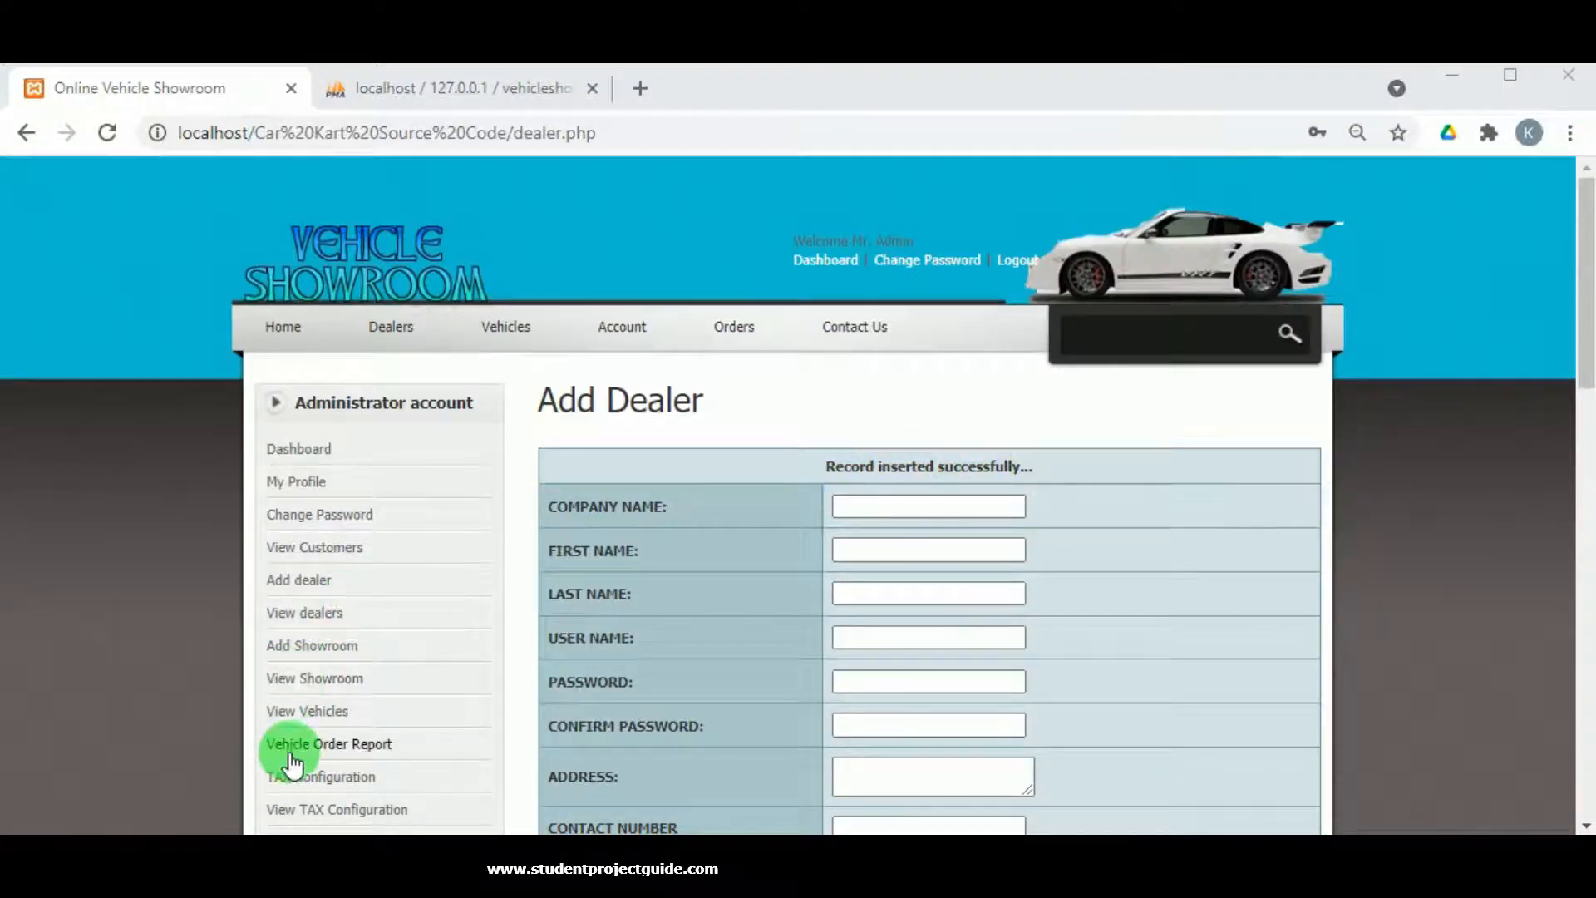
{"action": "left_click", "coordinate": [304, 616]}
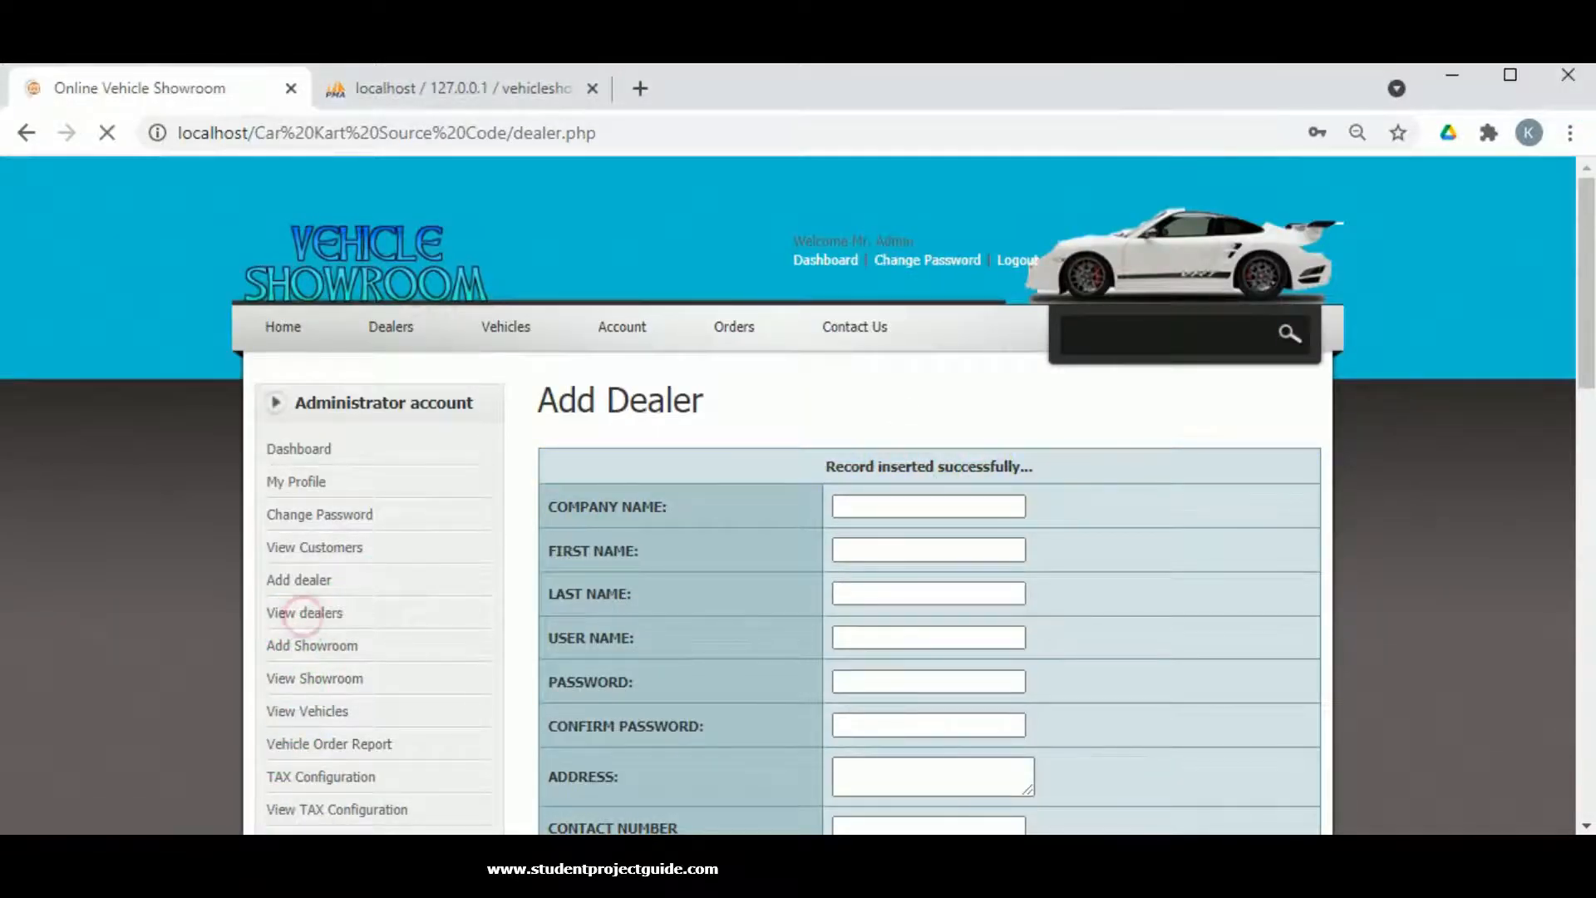
{"action": "scroll", "coordinate": [732, 352], "scroll_direction": "down", "scroll_amount": 3}
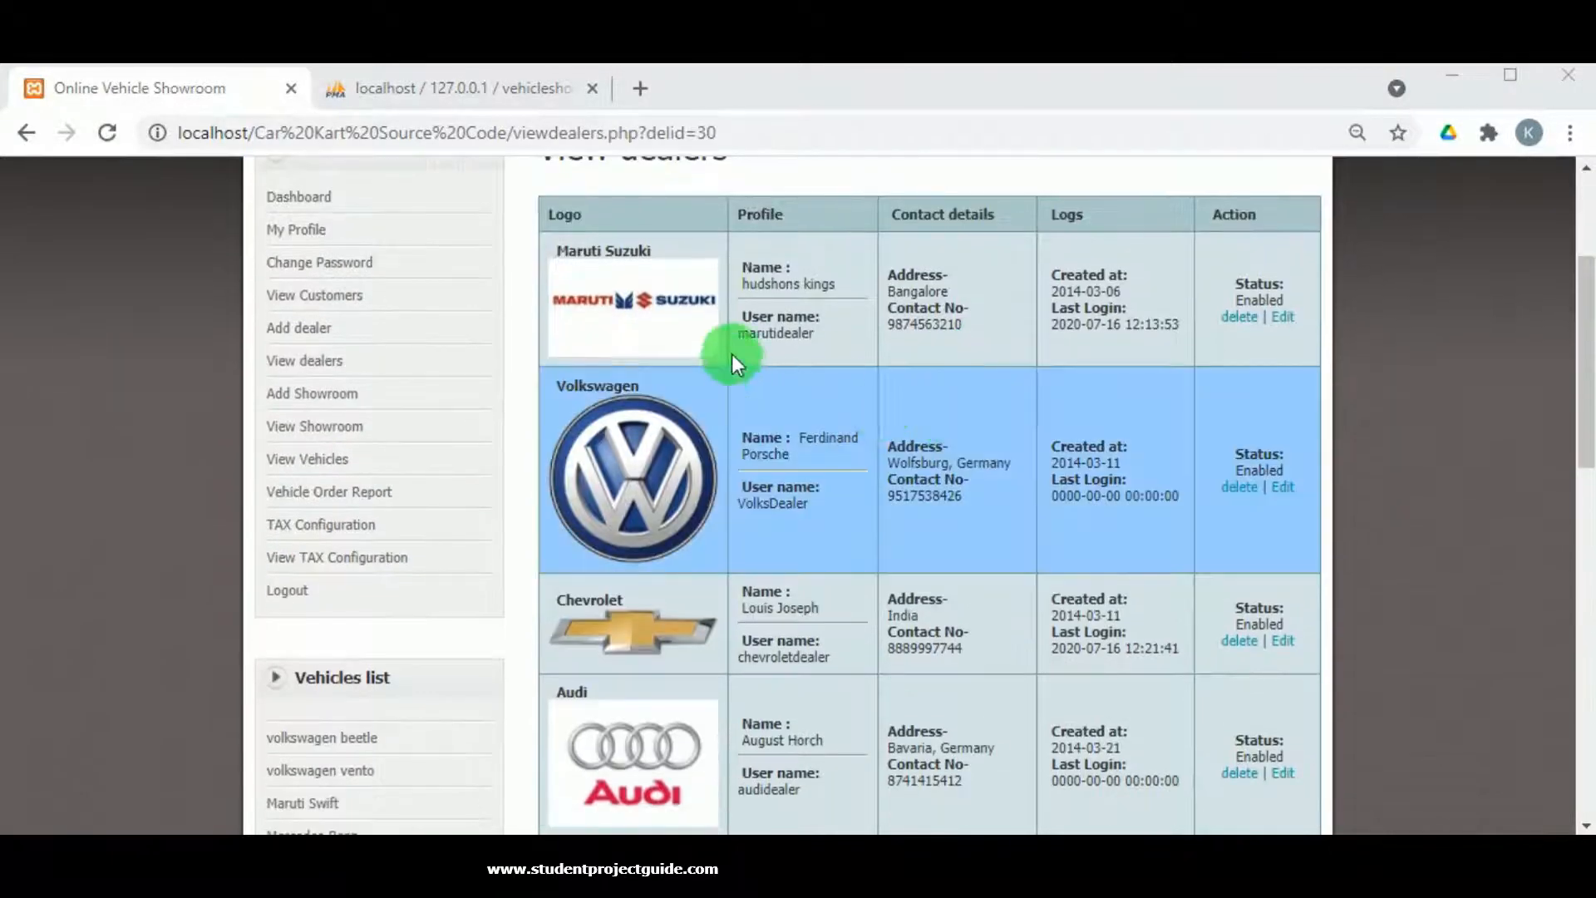
{"action": "scroll", "coordinate": [822, 515], "scroll_direction": "down", "scroll_amount": 2}
{"action": "scroll", "coordinate": [616, 511], "scroll_direction": "down", "scroll_amount": 5}
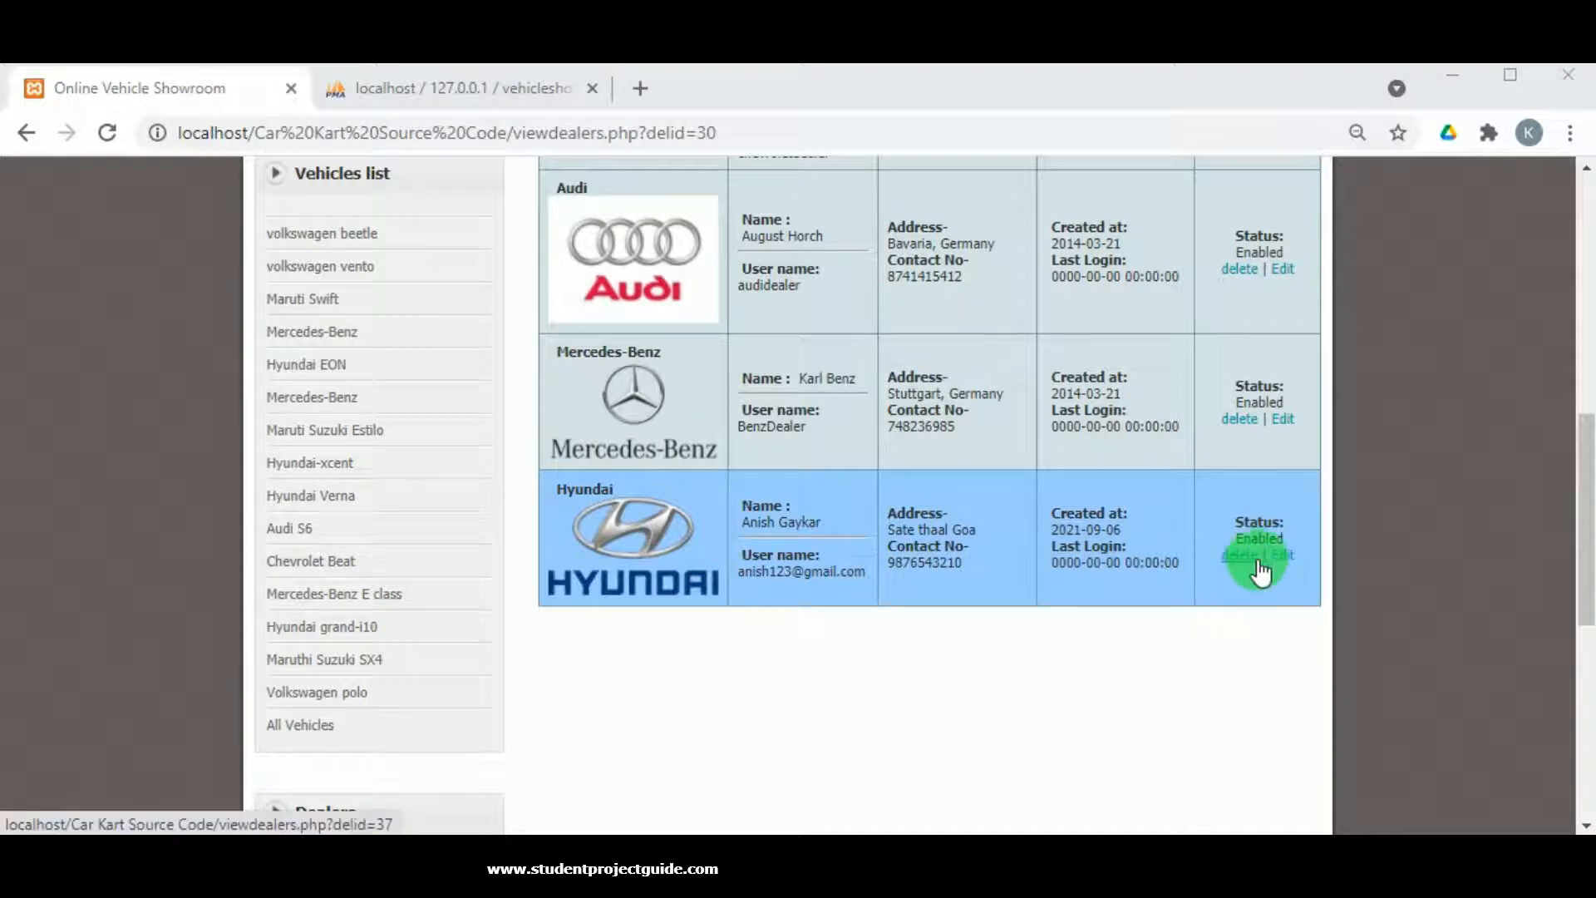
{"action": "scroll", "coordinate": [848, 536], "scroll_direction": "up", "scroll_amount": 8}
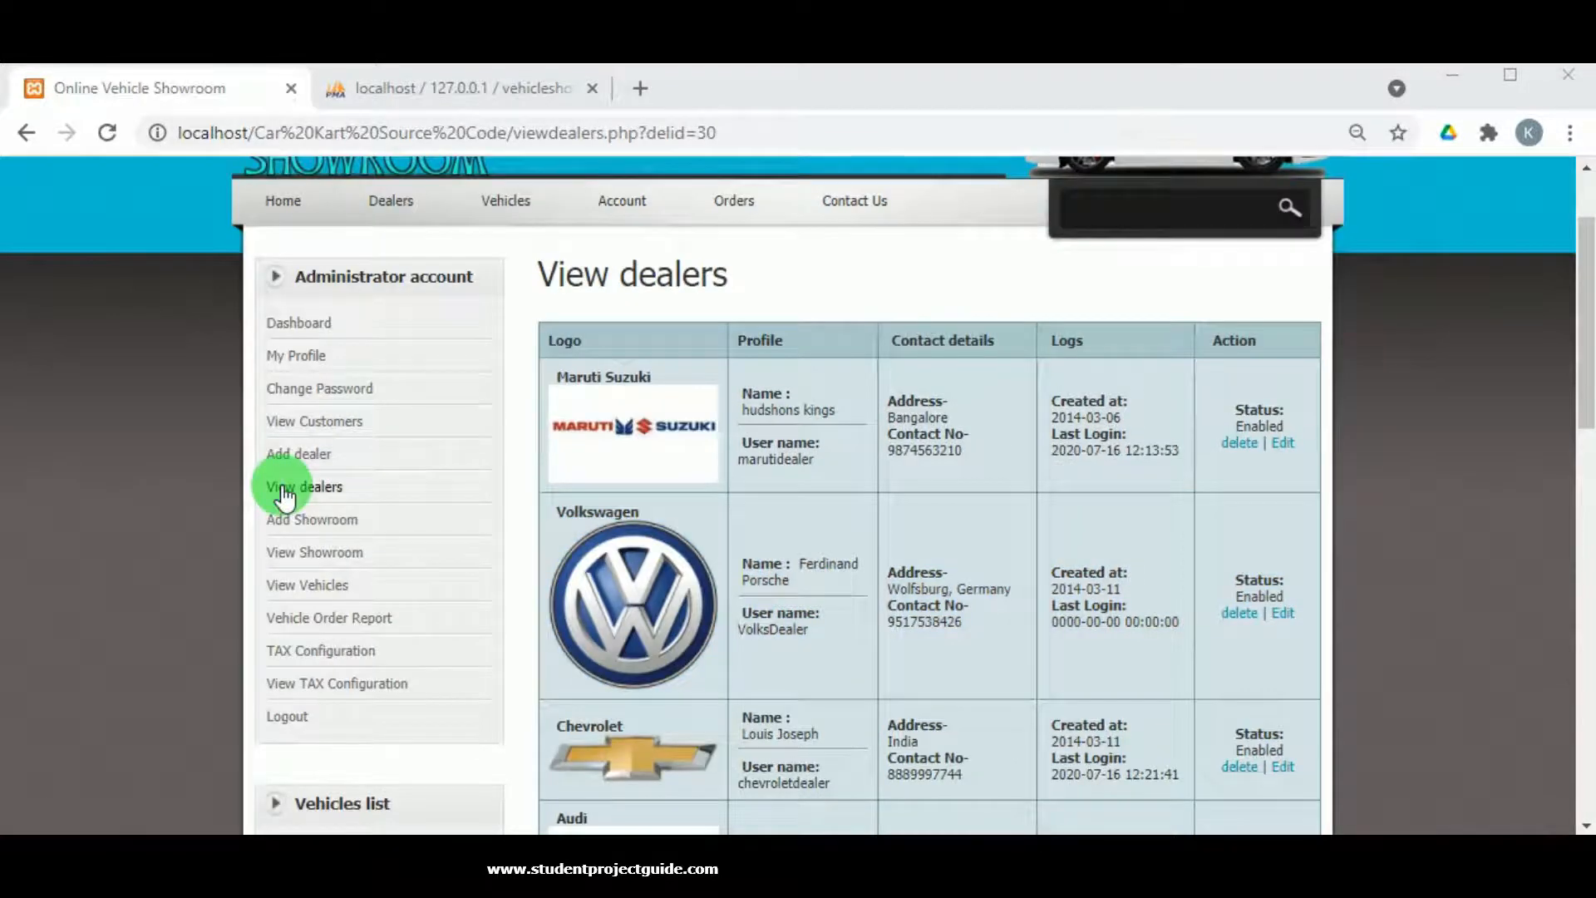
{"action": "left_click", "coordinate": [301, 522]}
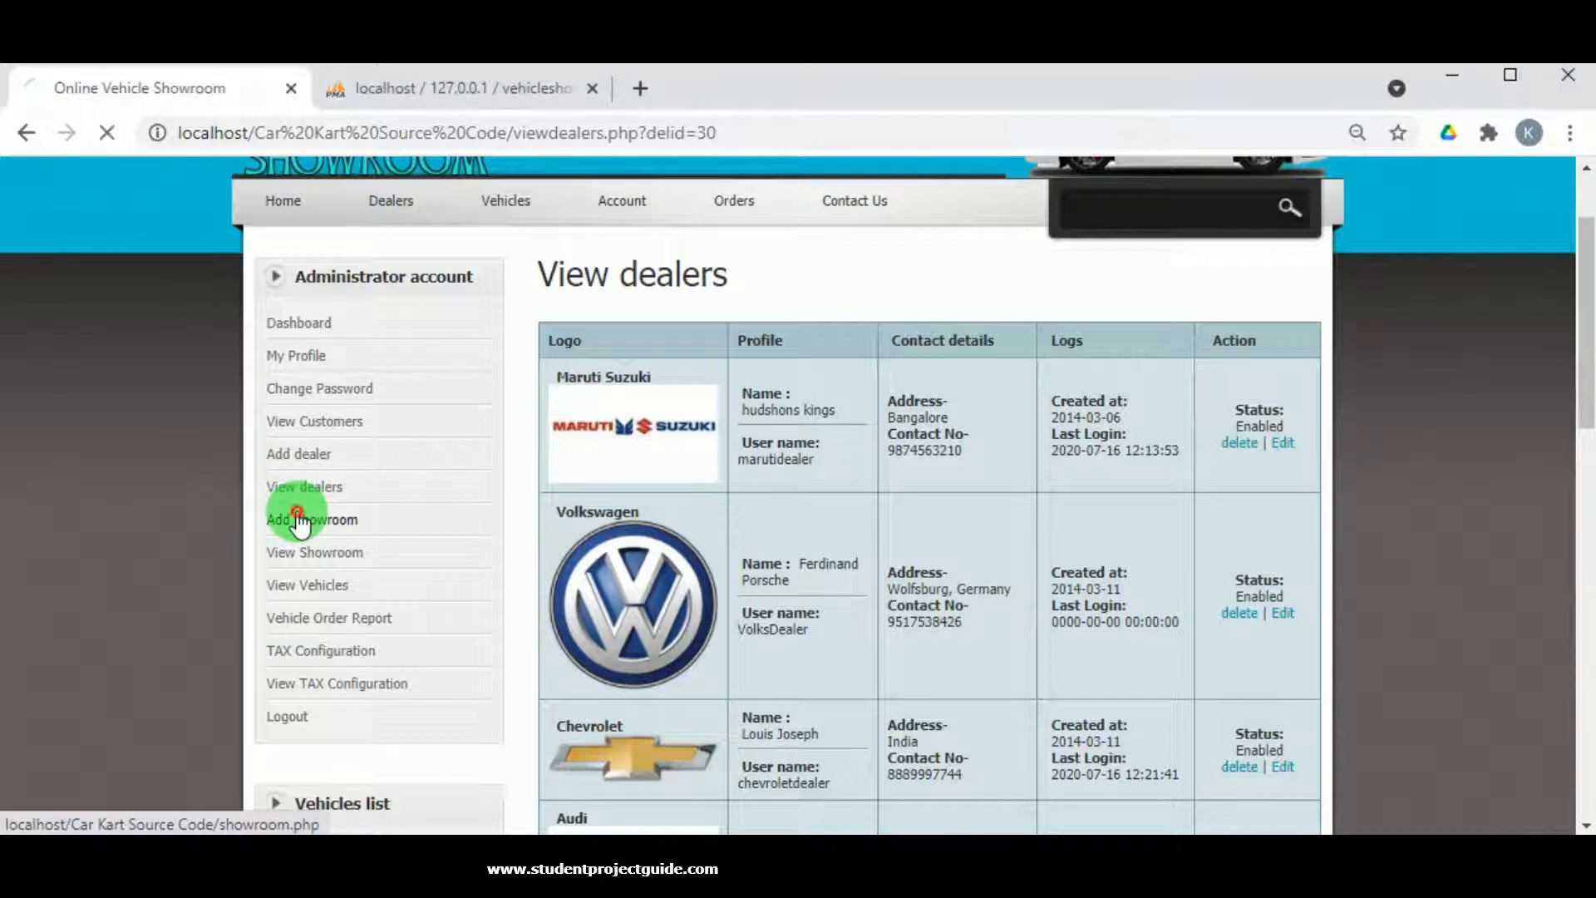
Assign the showroom to Hyundai, name it Maharahstra Enterprises, and attach the 3593show image.
{"action": "left_click", "coordinate": [830, 488]}
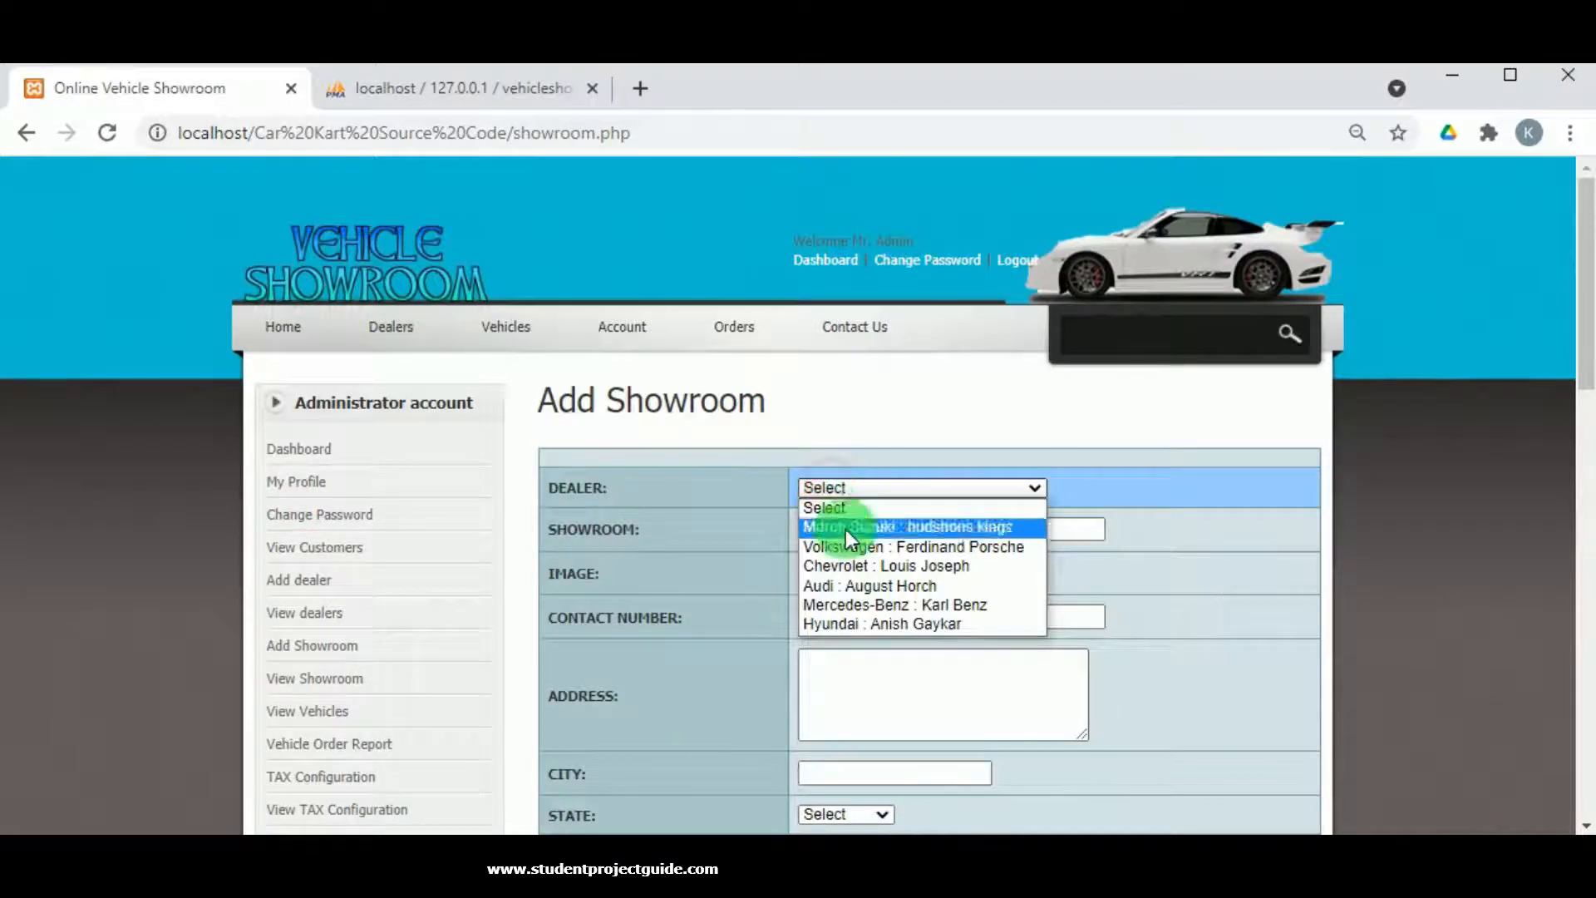
{"action": "left_click", "coordinate": [859, 623]}
{"action": "left_click", "coordinate": [813, 529]}
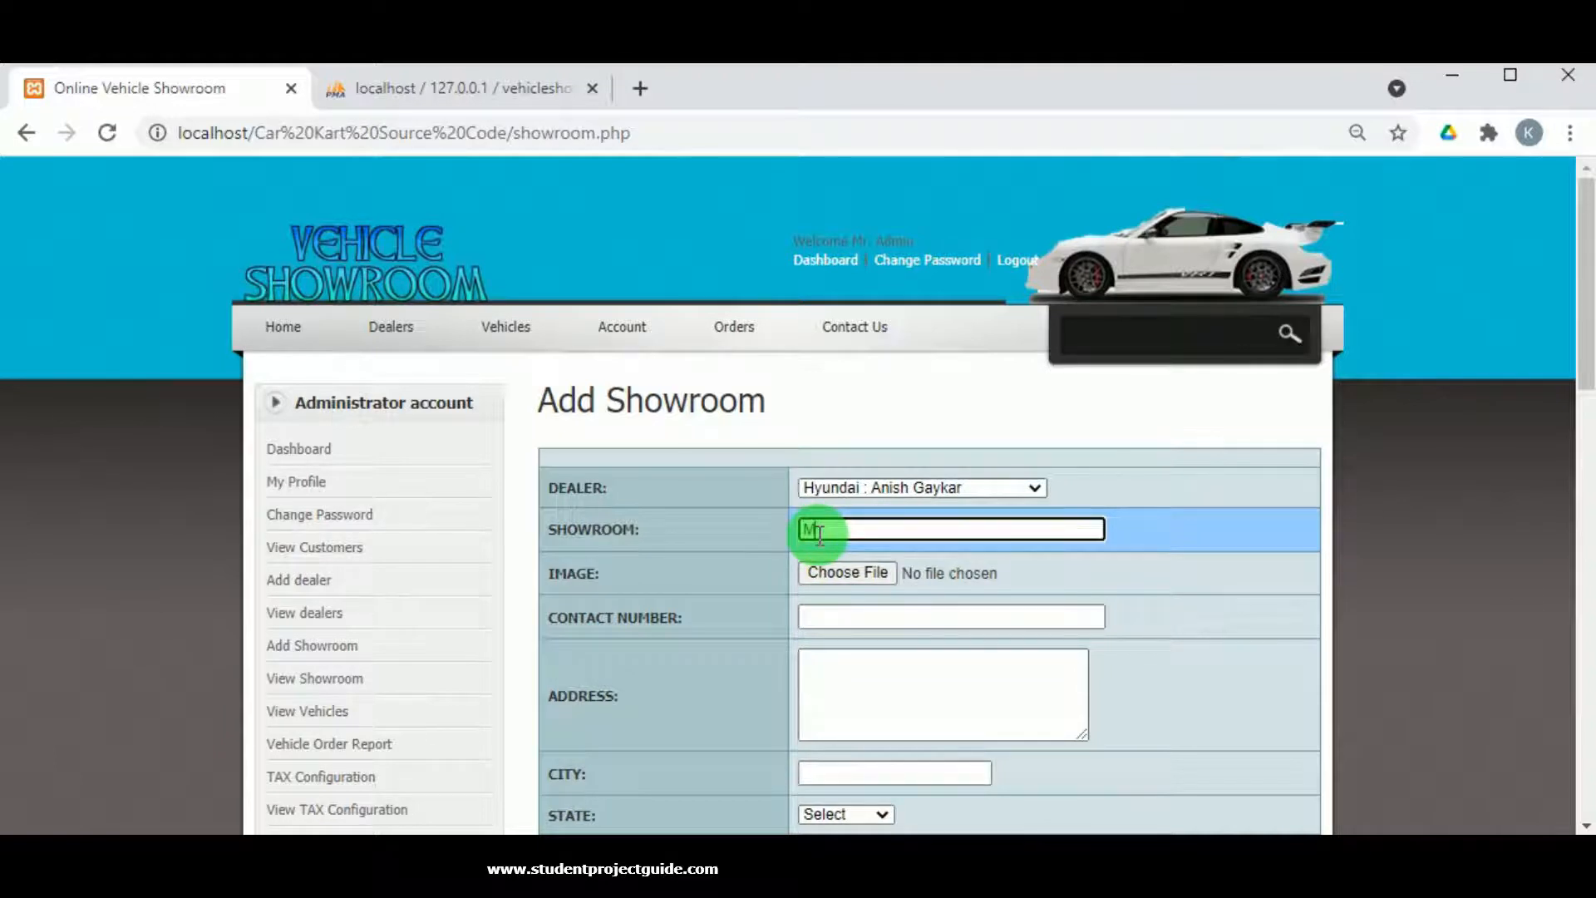
{"action": "type", "text": "Maharahstra"}
{"action": "left_click", "coordinate": [895, 535]}
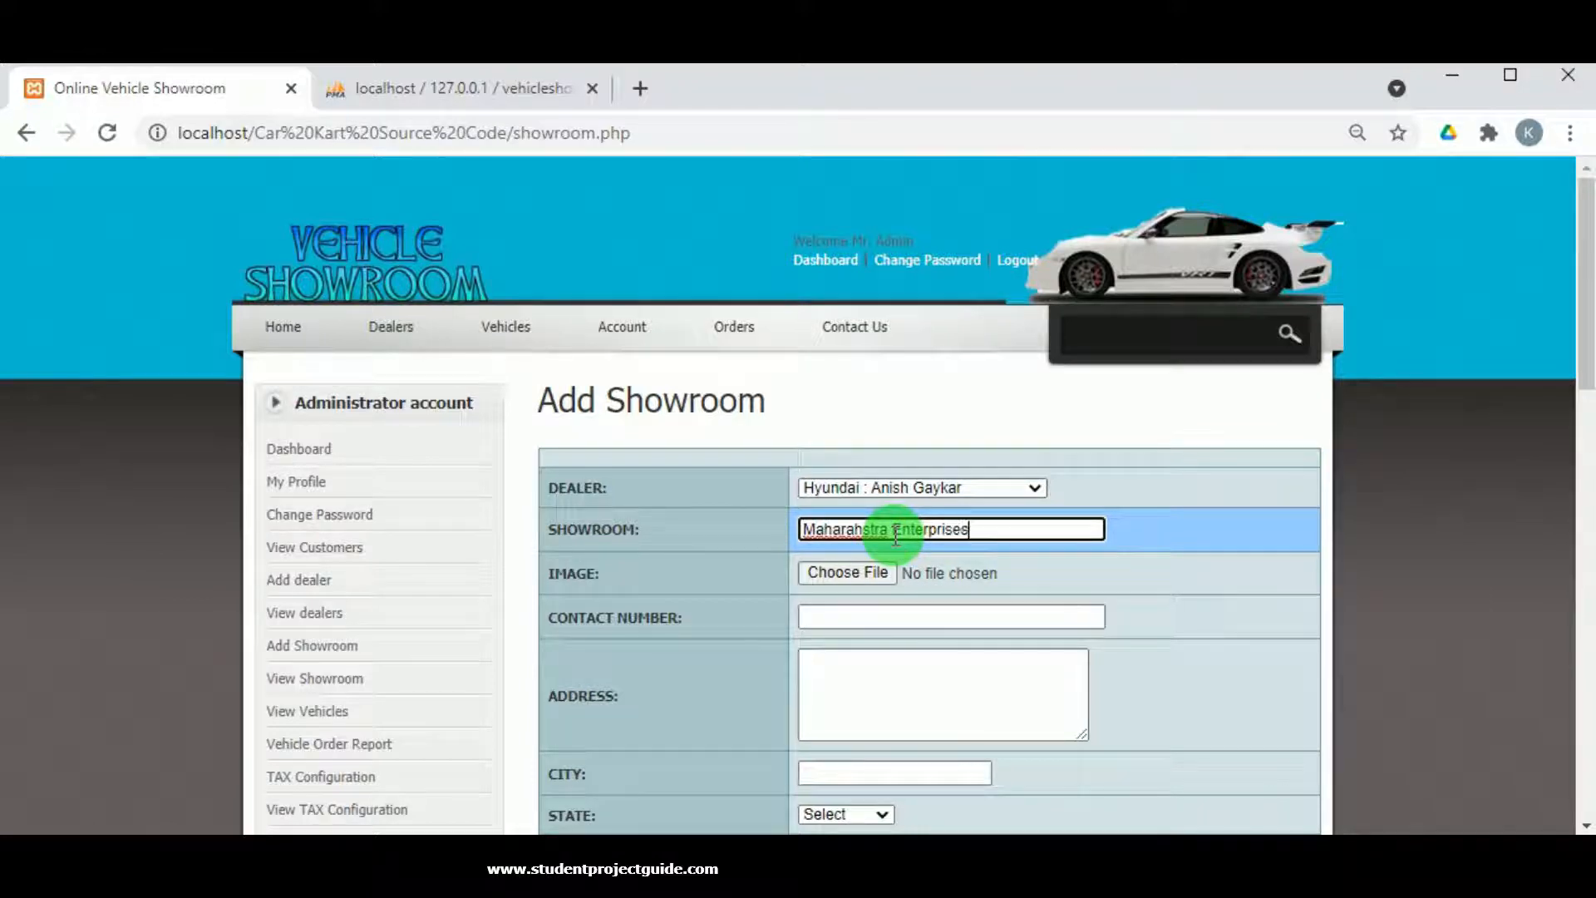
{"action": "type", "text": "Enterprises"}
{"action": "left_click", "coordinate": [831, 572]}
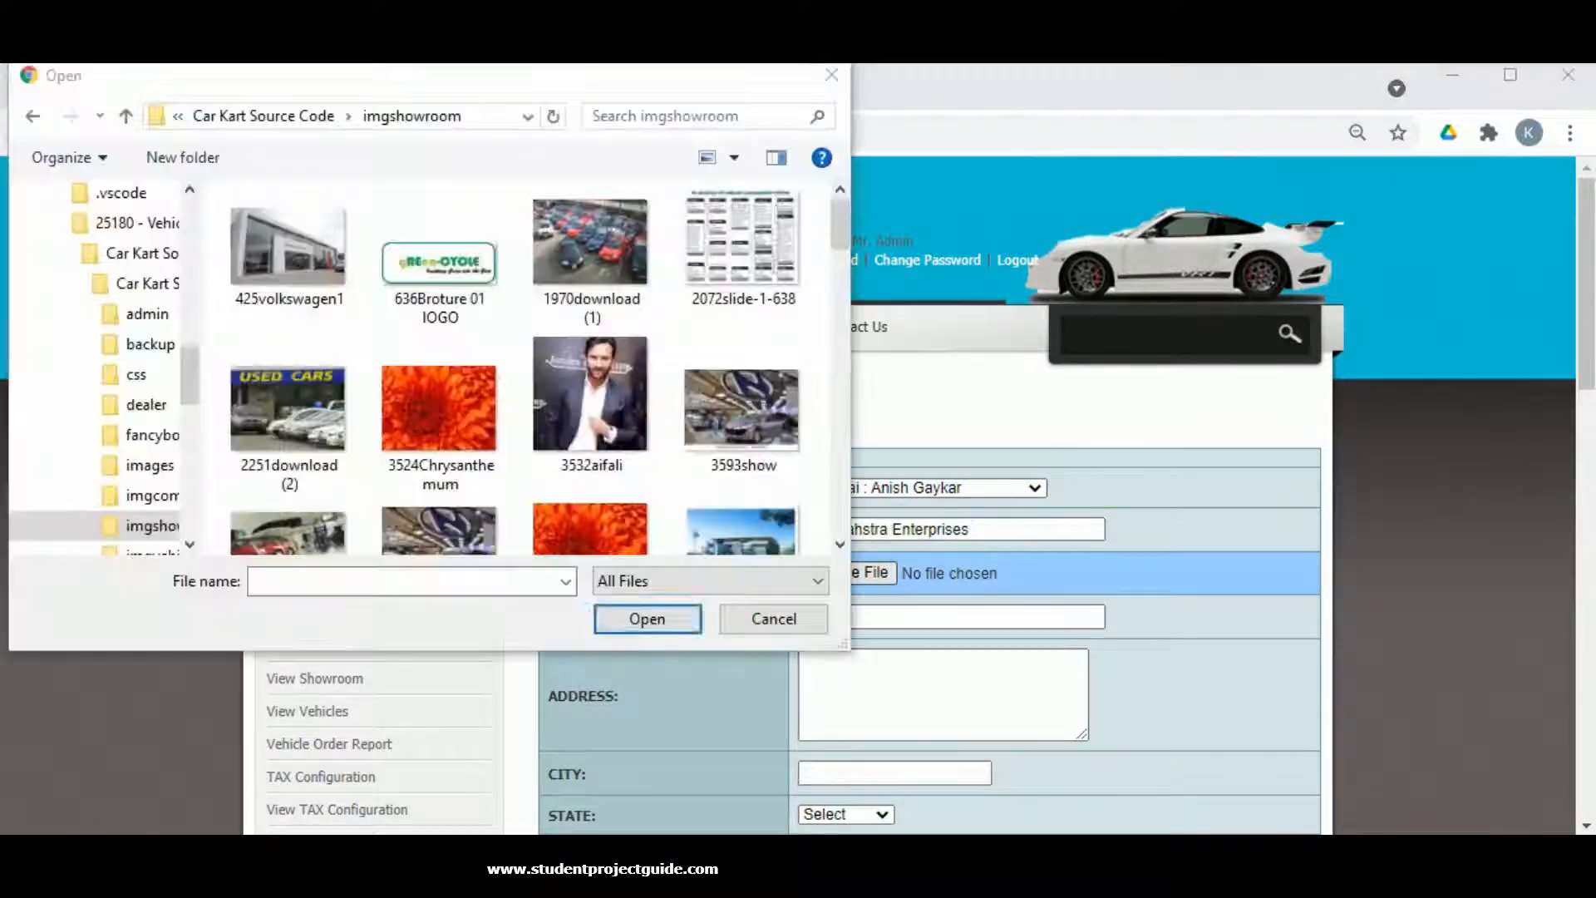
{"action": "left_click", "coordinate": [741, 407]}
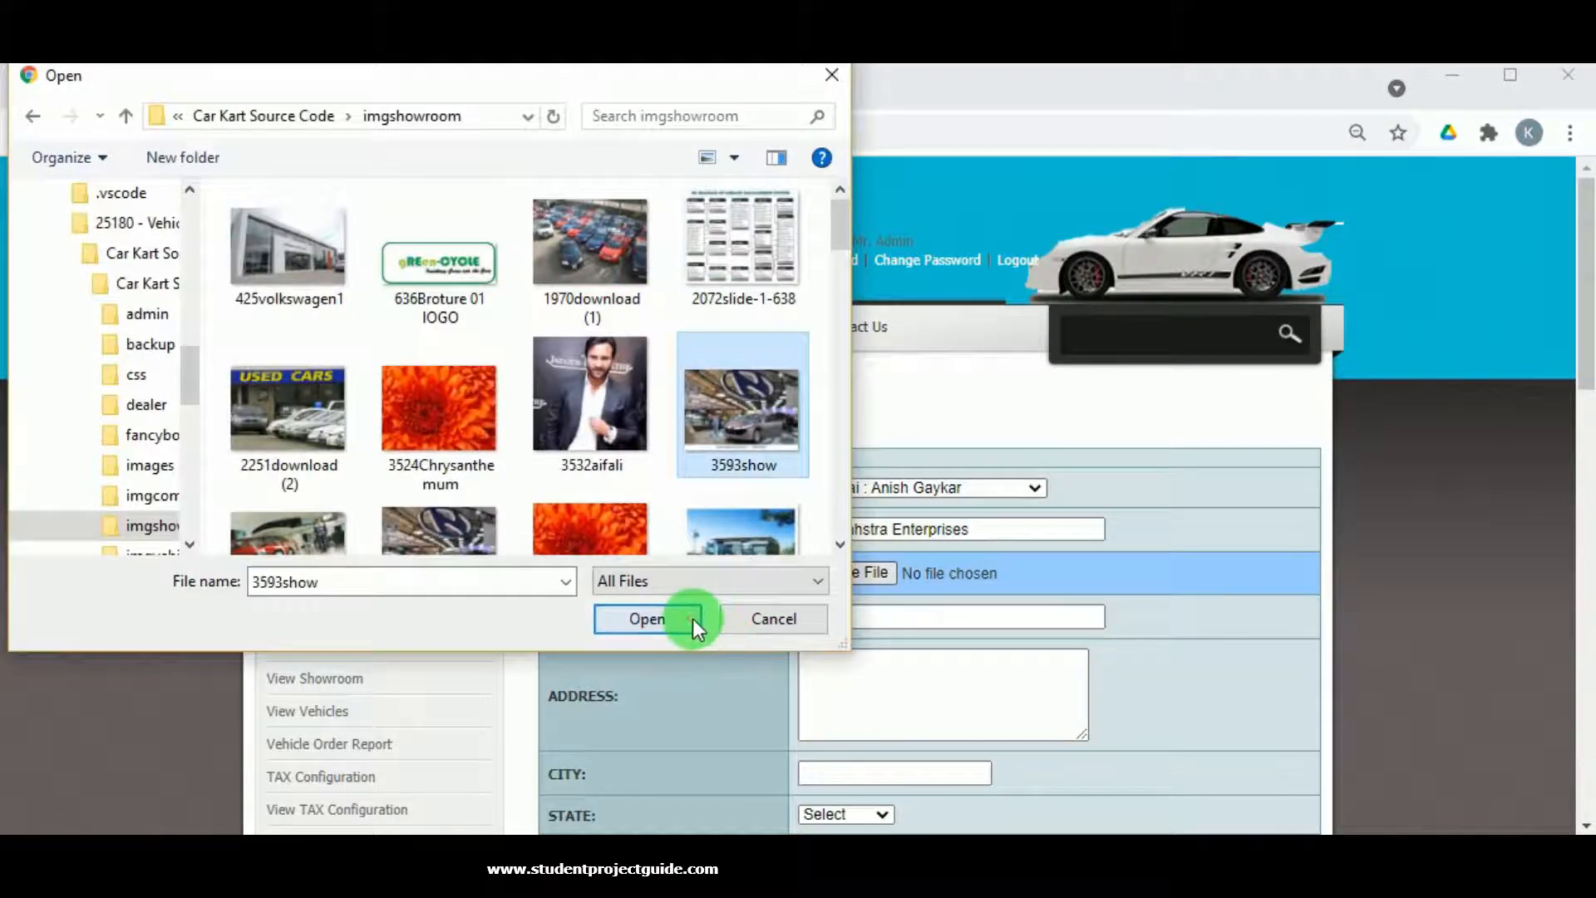
{"action": "left_click", "coordinate": [691, 619]}
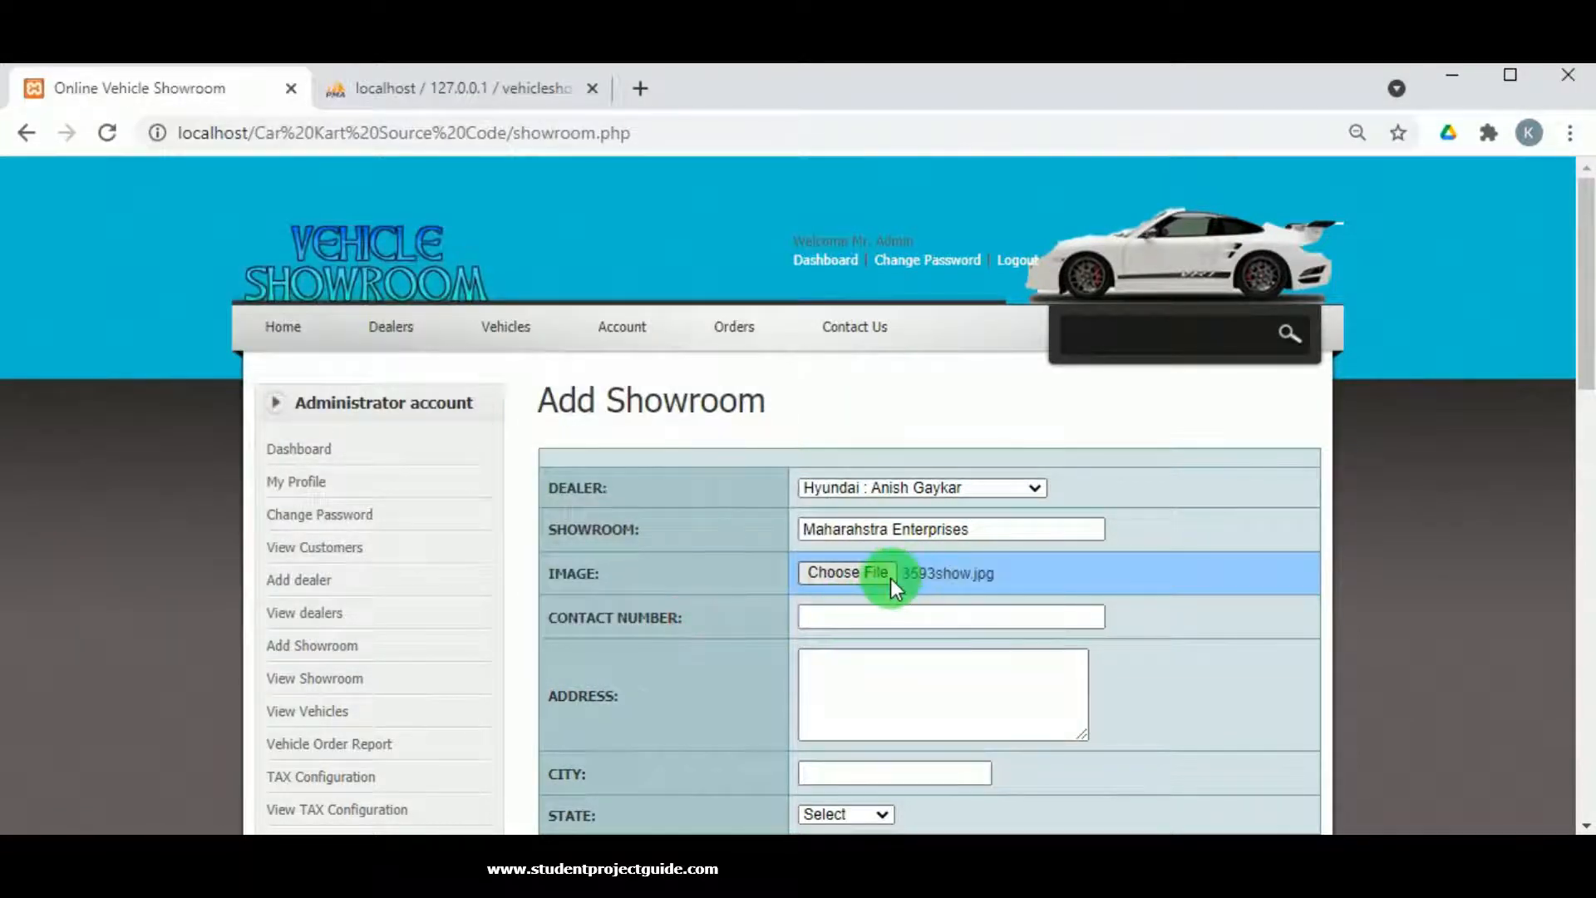
Enter the showroom's contact number, street address, and city Mumbai.
{"action": "scroll", "coordinate": [887, 576], "scroll_direction": "down", "scroll_amount": 2}
{"action": "left_click", "coordinate": [842, 492]}
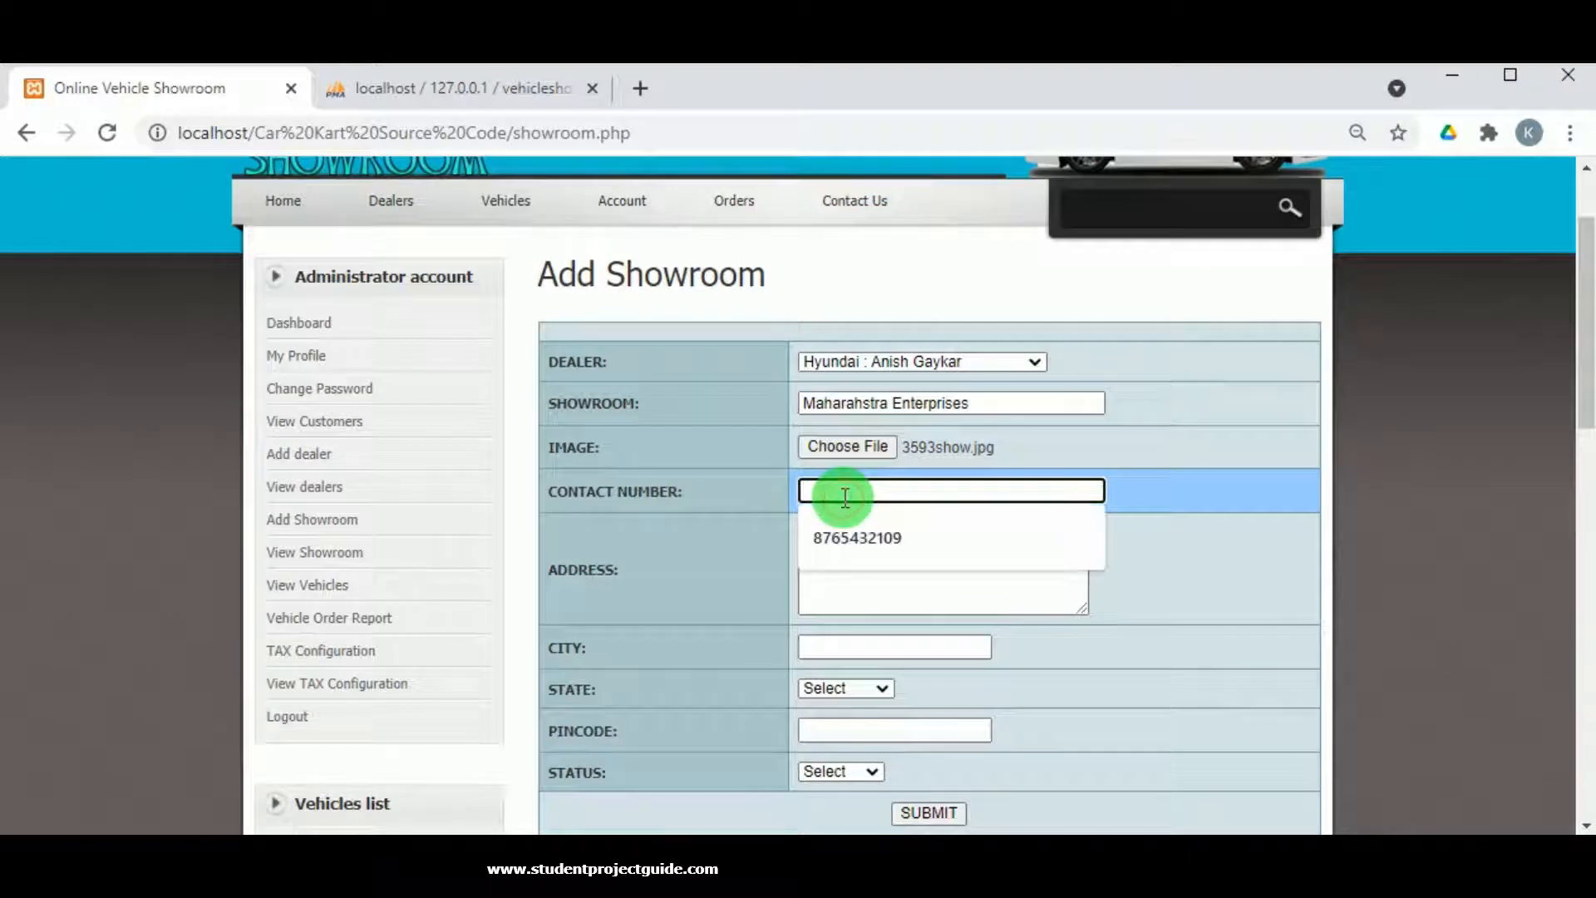
{"action": "type", "text": "9876543"}
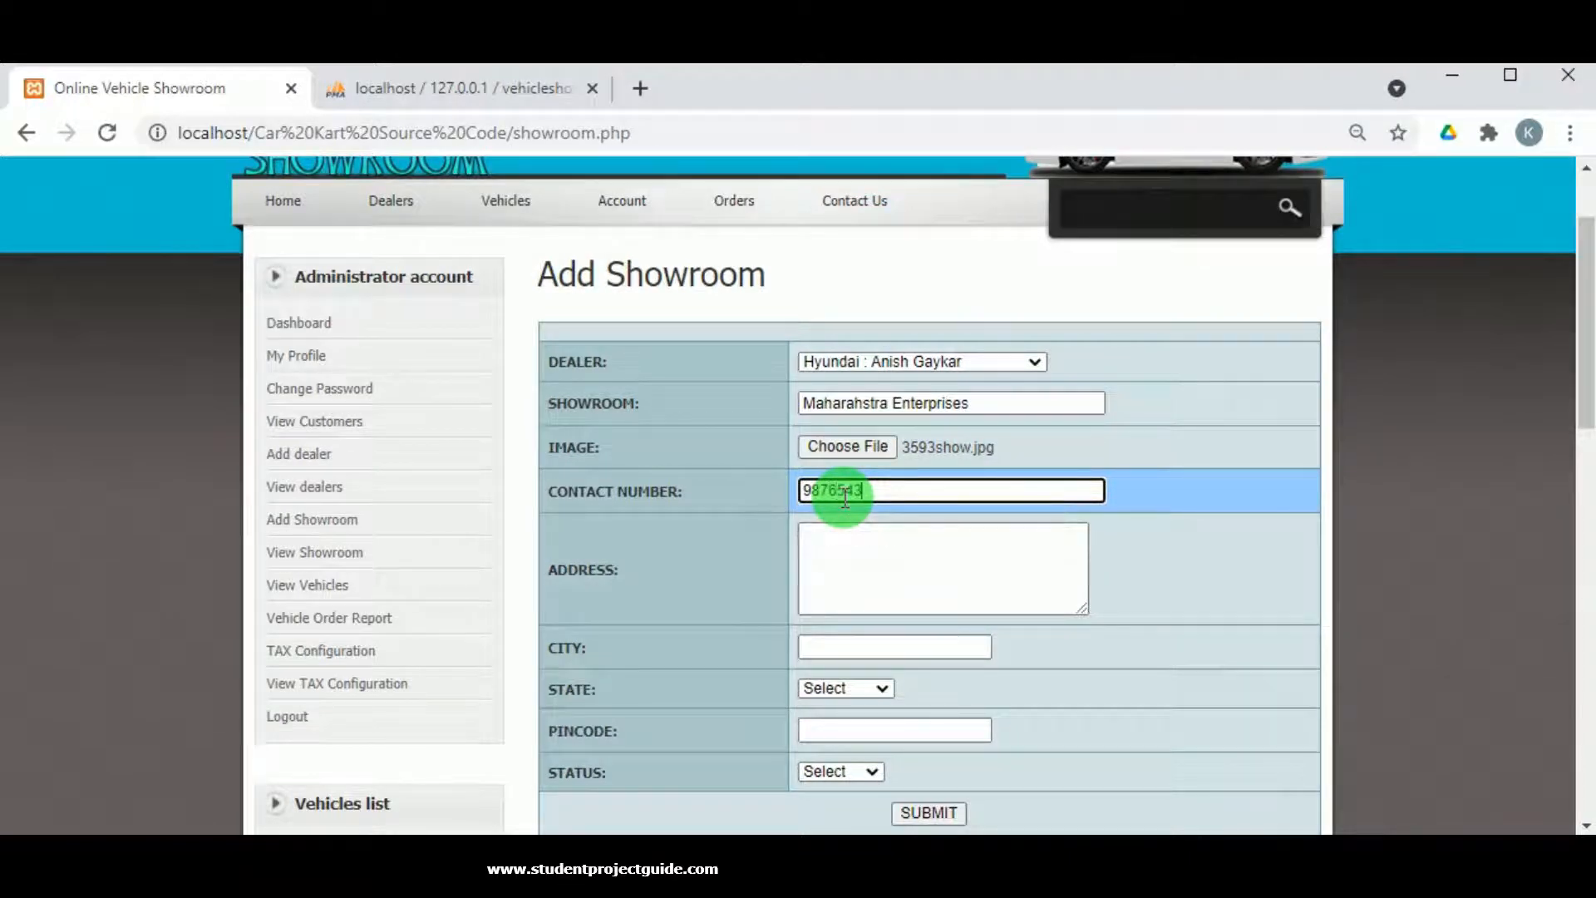
{"action": "type", "text": "210"}
{"action": "left_click", "coordinate": [875, 532]}
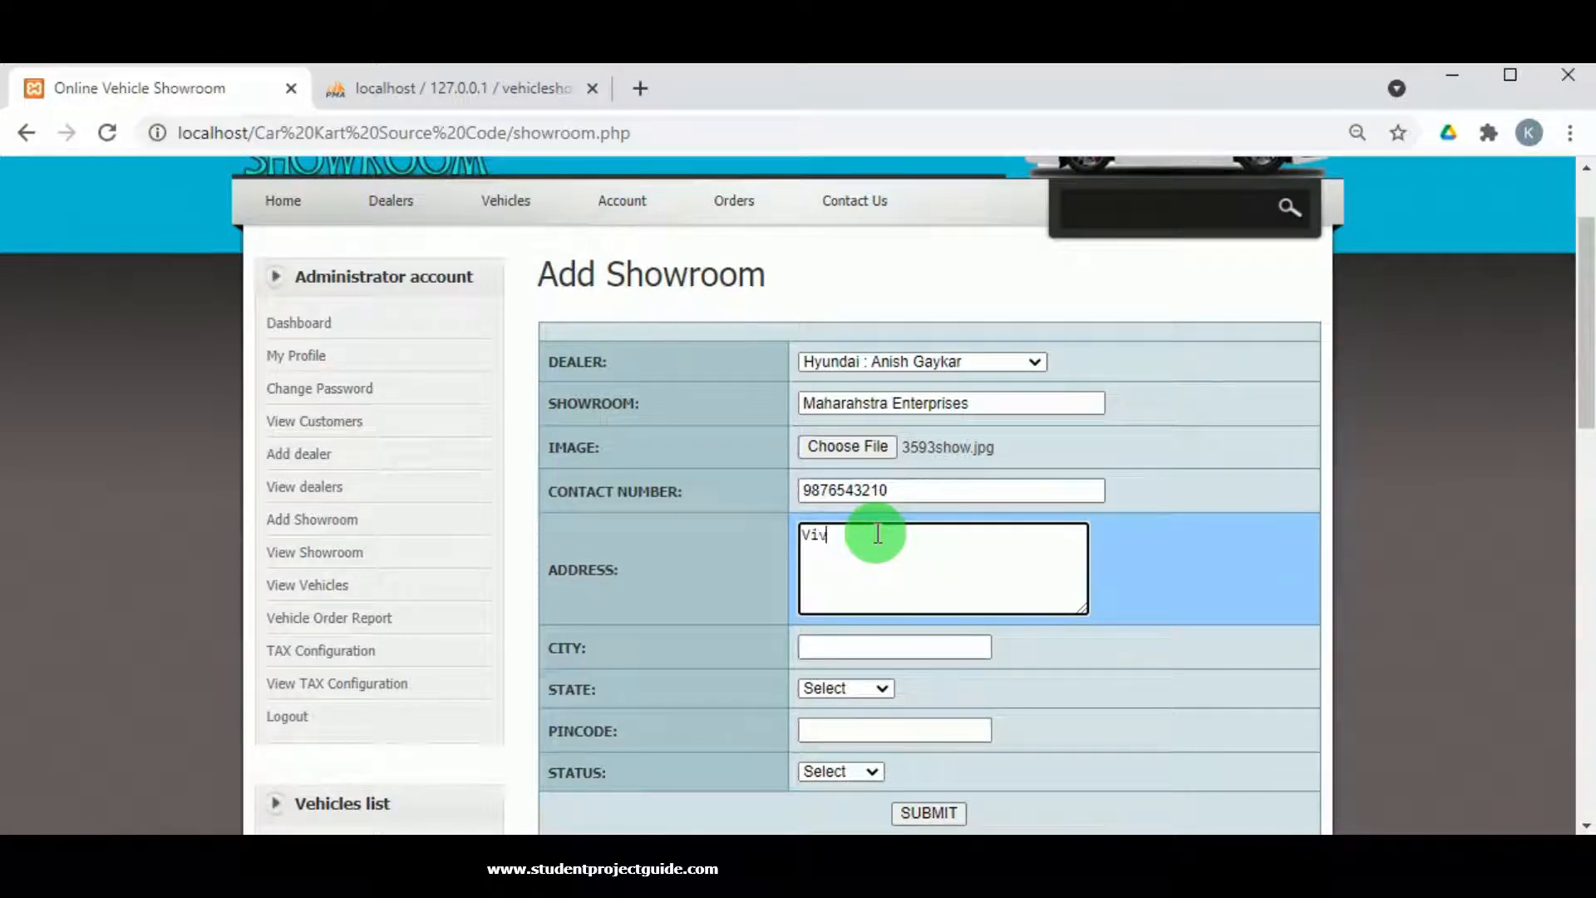
{"action": "type", "text": "Vivaan Block Mumbai"}
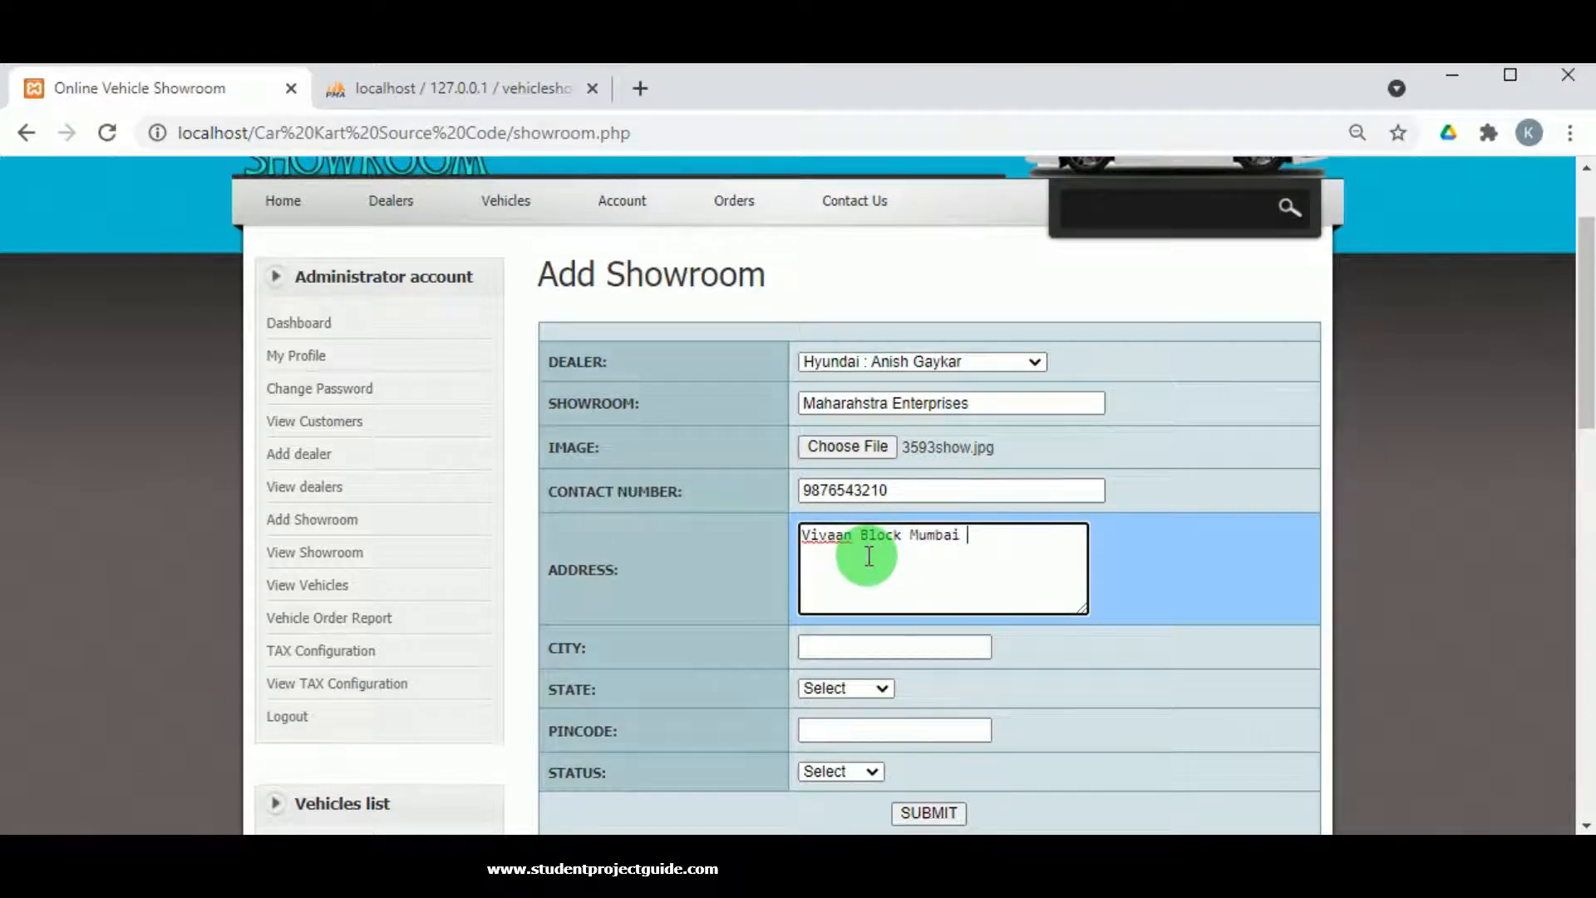
{"action": "type", "text": "aharahstra"}
{"action": "left_click_drag", "start_coordinate": [801, 535], "coordinate": [909, 612]}
{"action": "left_click", "coordinate": [873, 646]}
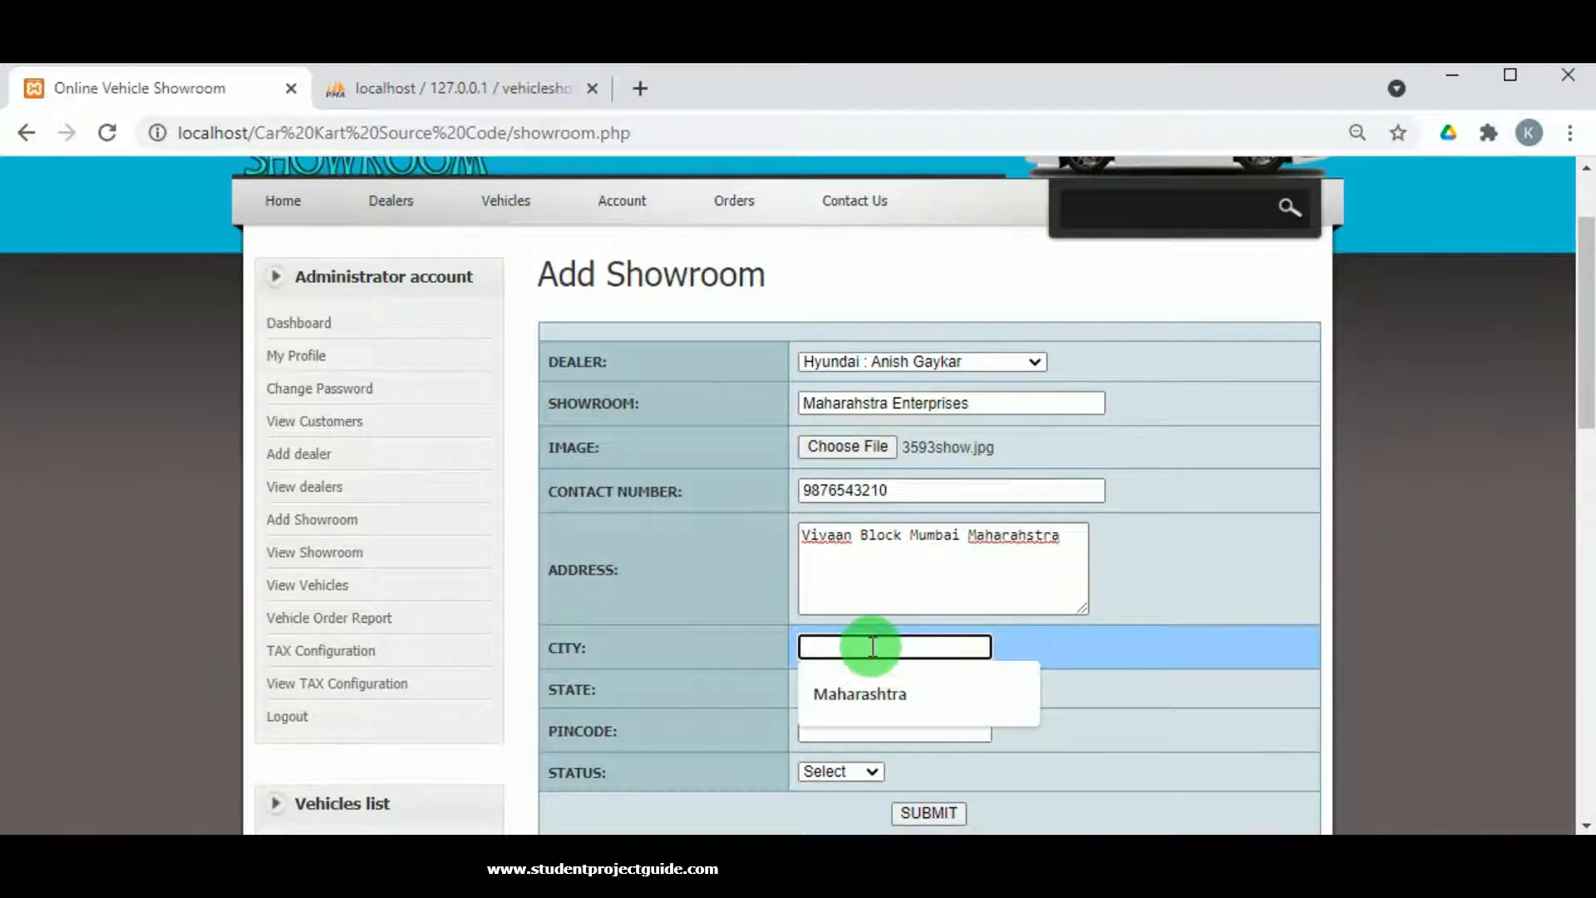
{"action": "type", "text": "Mumbai"}
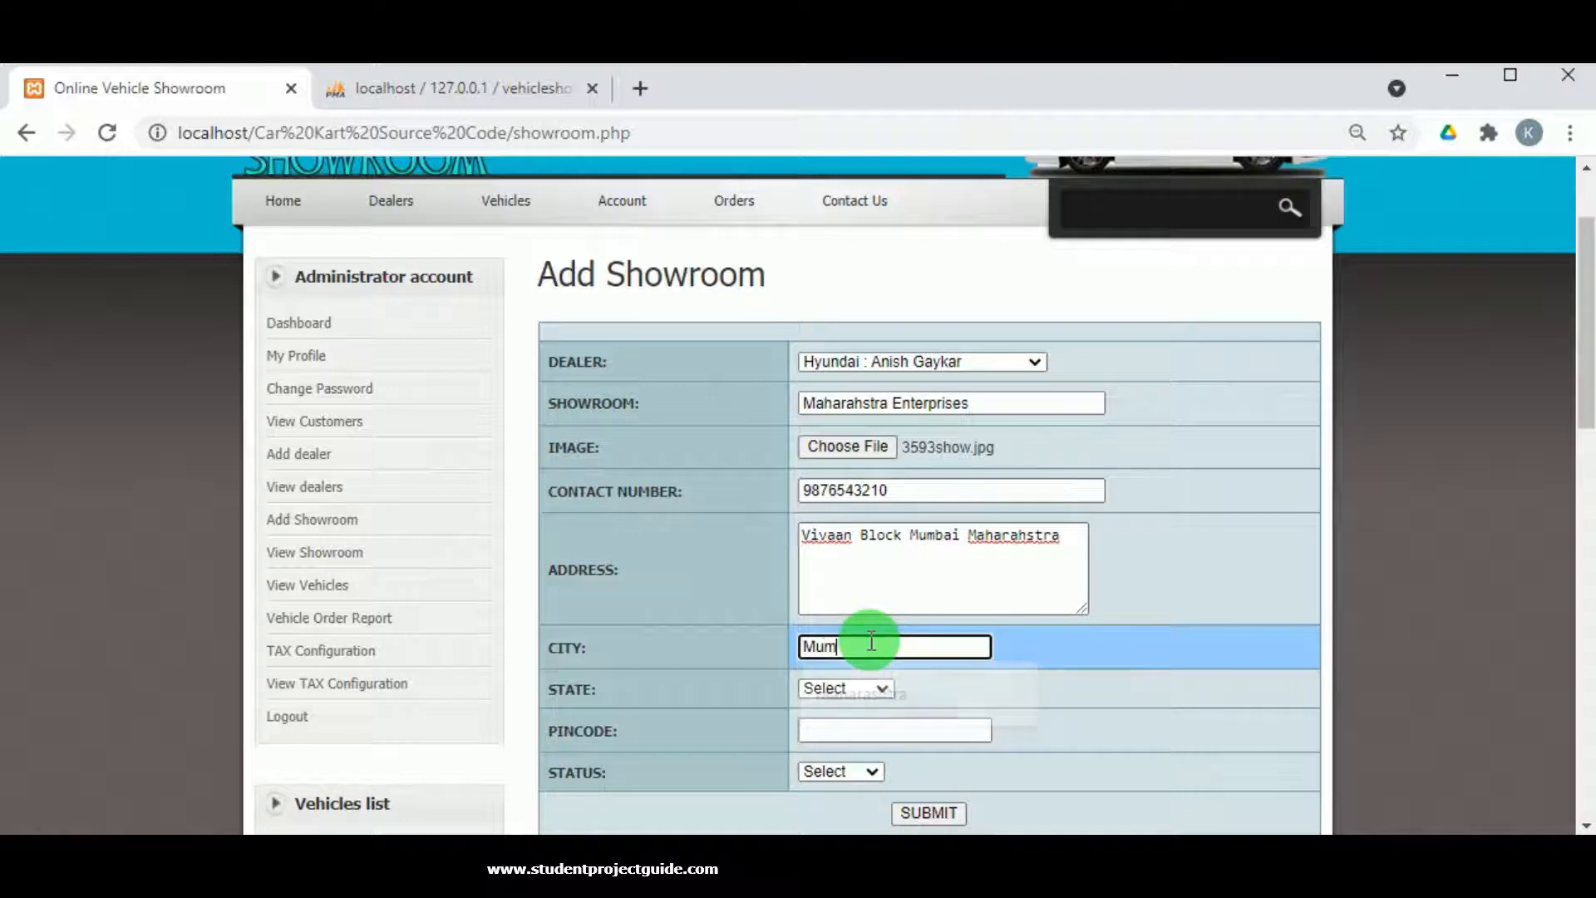
Set state Maharashtra, pincode 876345, status Enabled, and submit the showroom.
{"action": "left_click", "coordinate": [864, 688]}
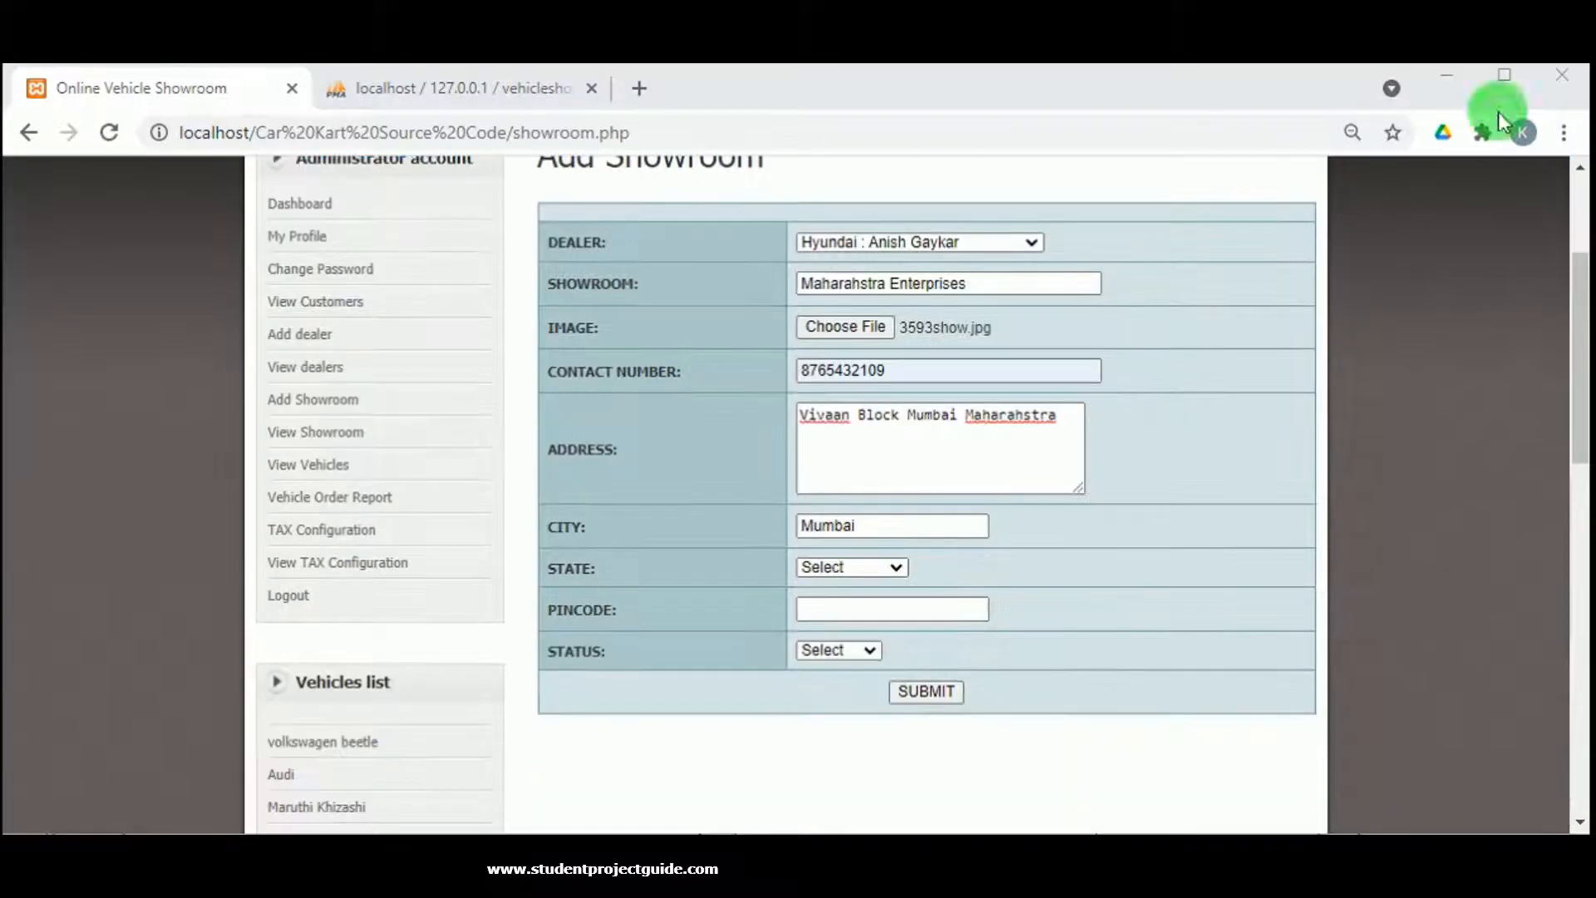
{"action": "left_click", "coordinate": [883, 567]}
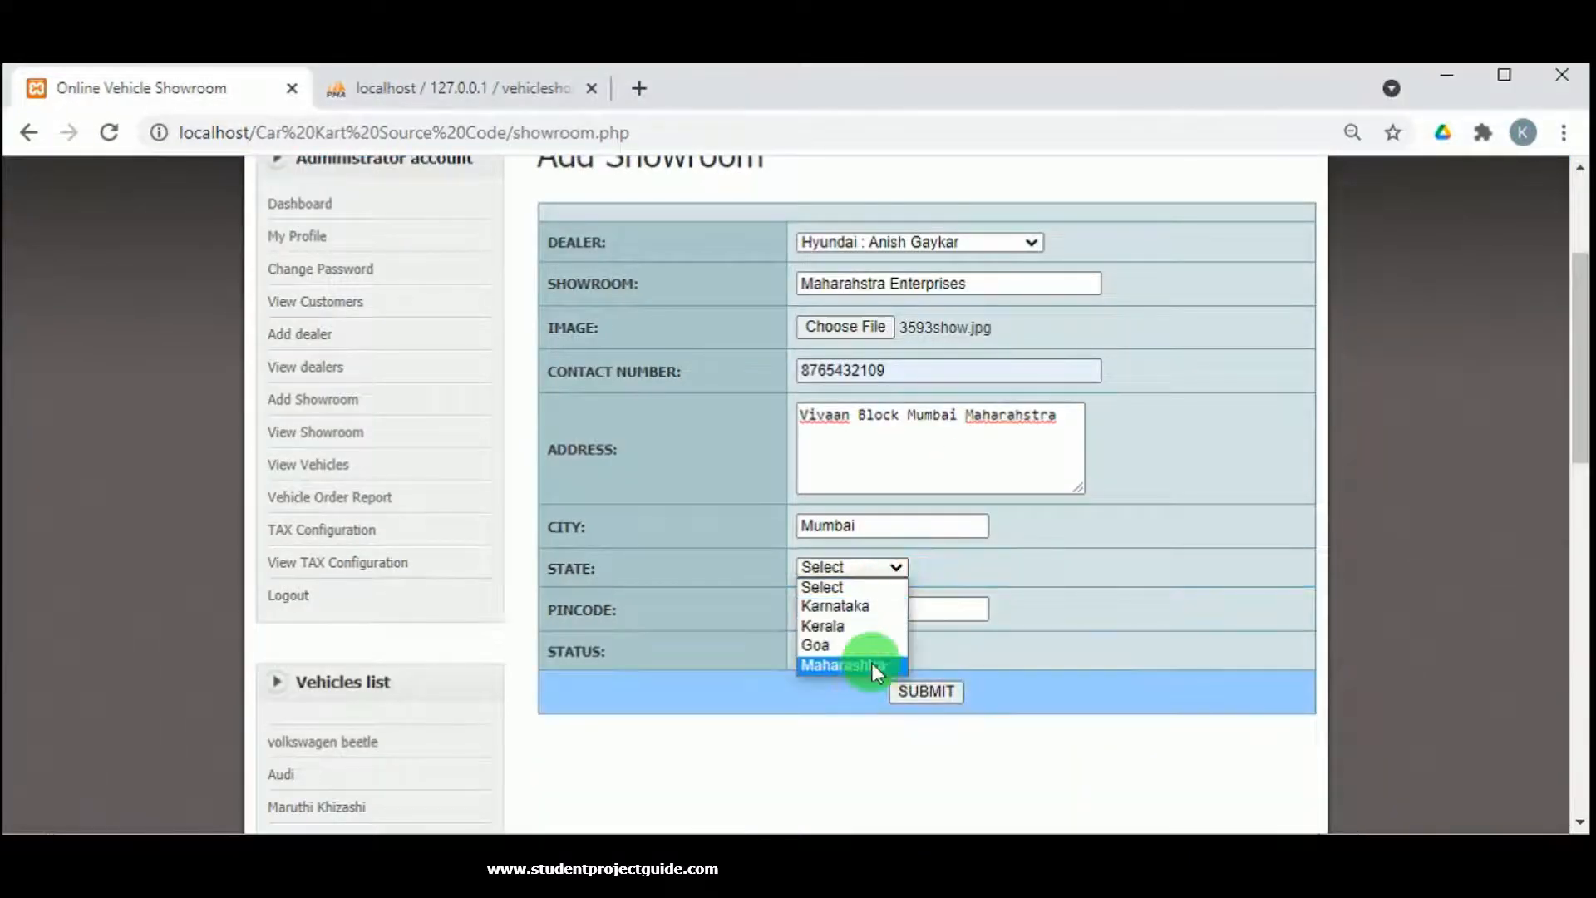
{"action": "left_click", "coordinate": [871, 663]}
{"action": "left_click", "coordinate": [841, 608]}
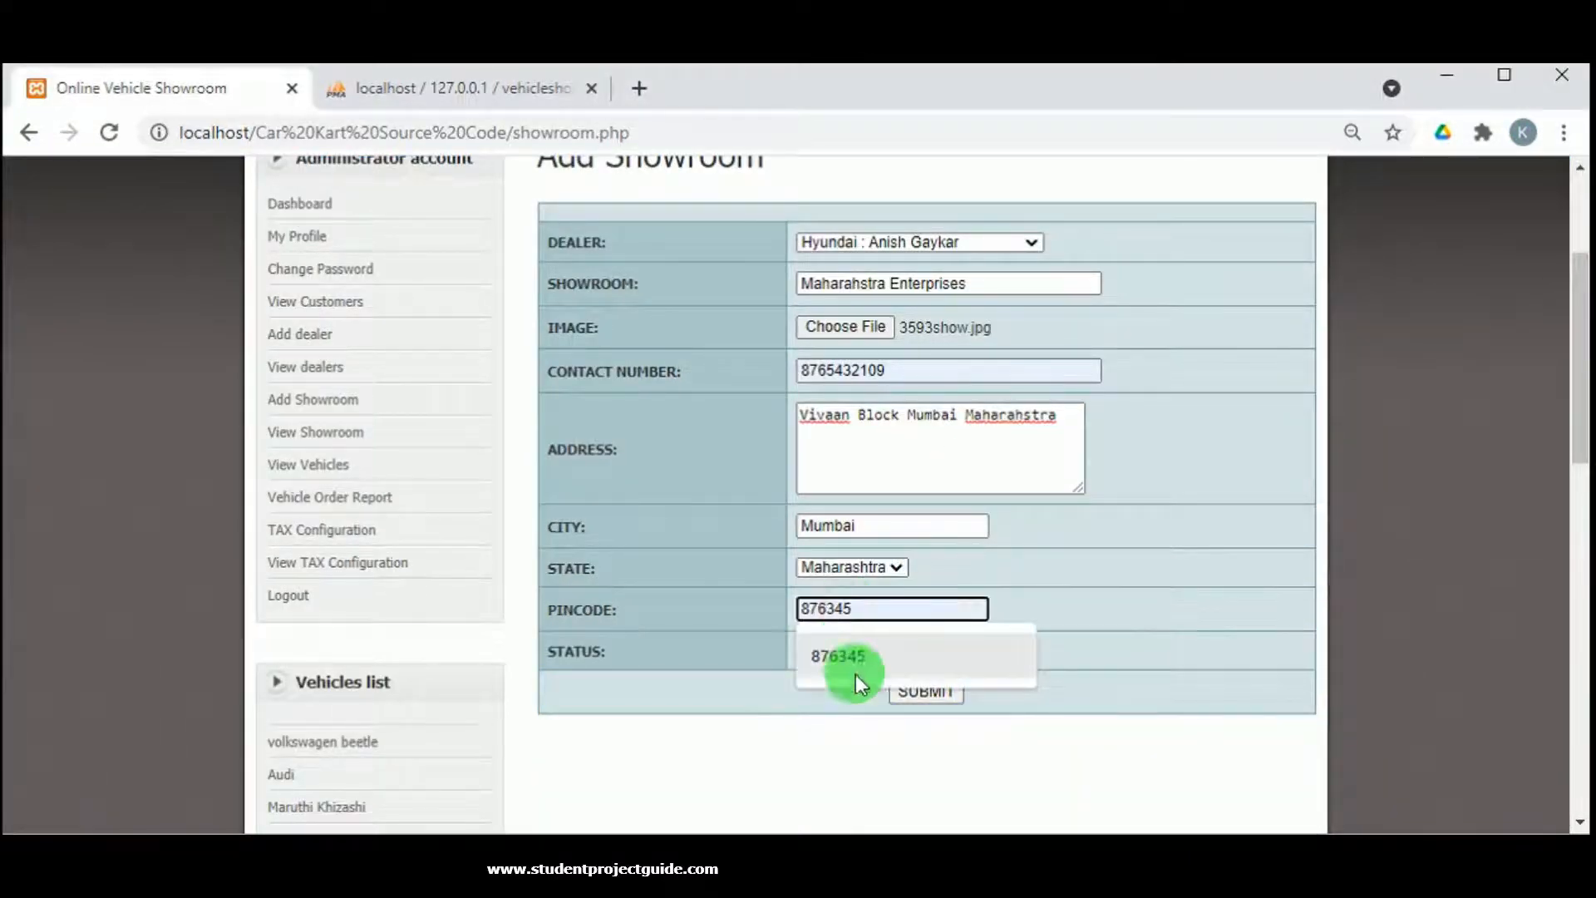
{"action": "left_click", "coordinate": [855, 660]}
{"action": "left_click", "coordinate": [811, 648]}
{"action": "left_click", "coordinate": [828, 688]}
{"action": "left_click", "coordinate": [937, 692]}
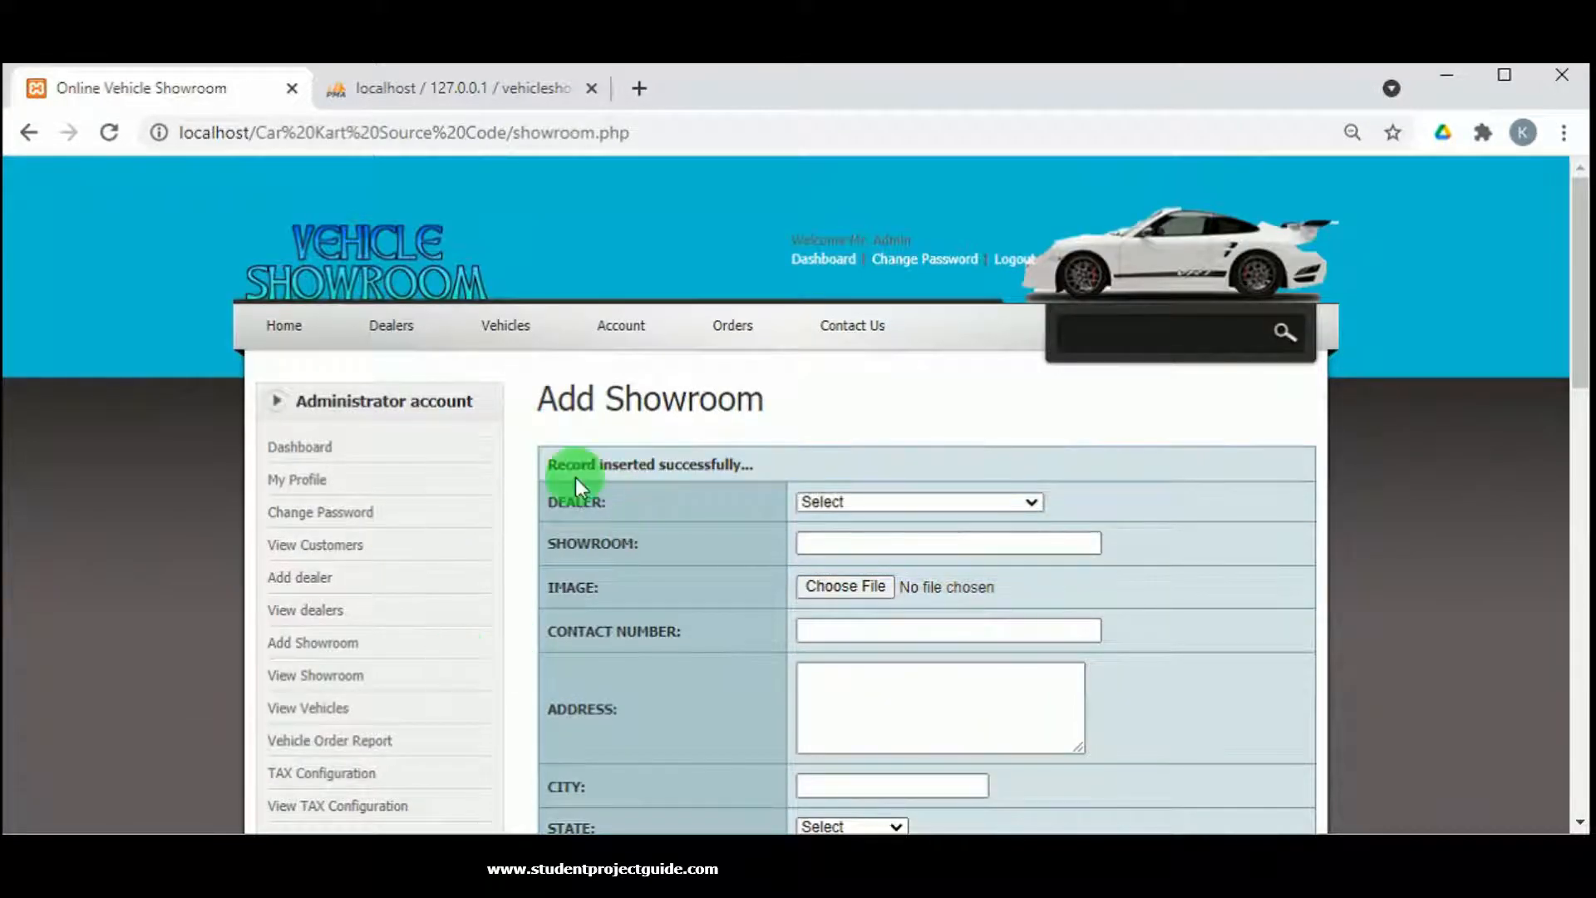
{"action": "scroll", "coordinate": [427, 592], "scroll_direction": "down", "scroll_amount": 1}
Check the View Showroom list for the new Maharahstra Enterprises row, then open View Vehicles.
{"action": "left_click", "coordinate": [292, 553]}
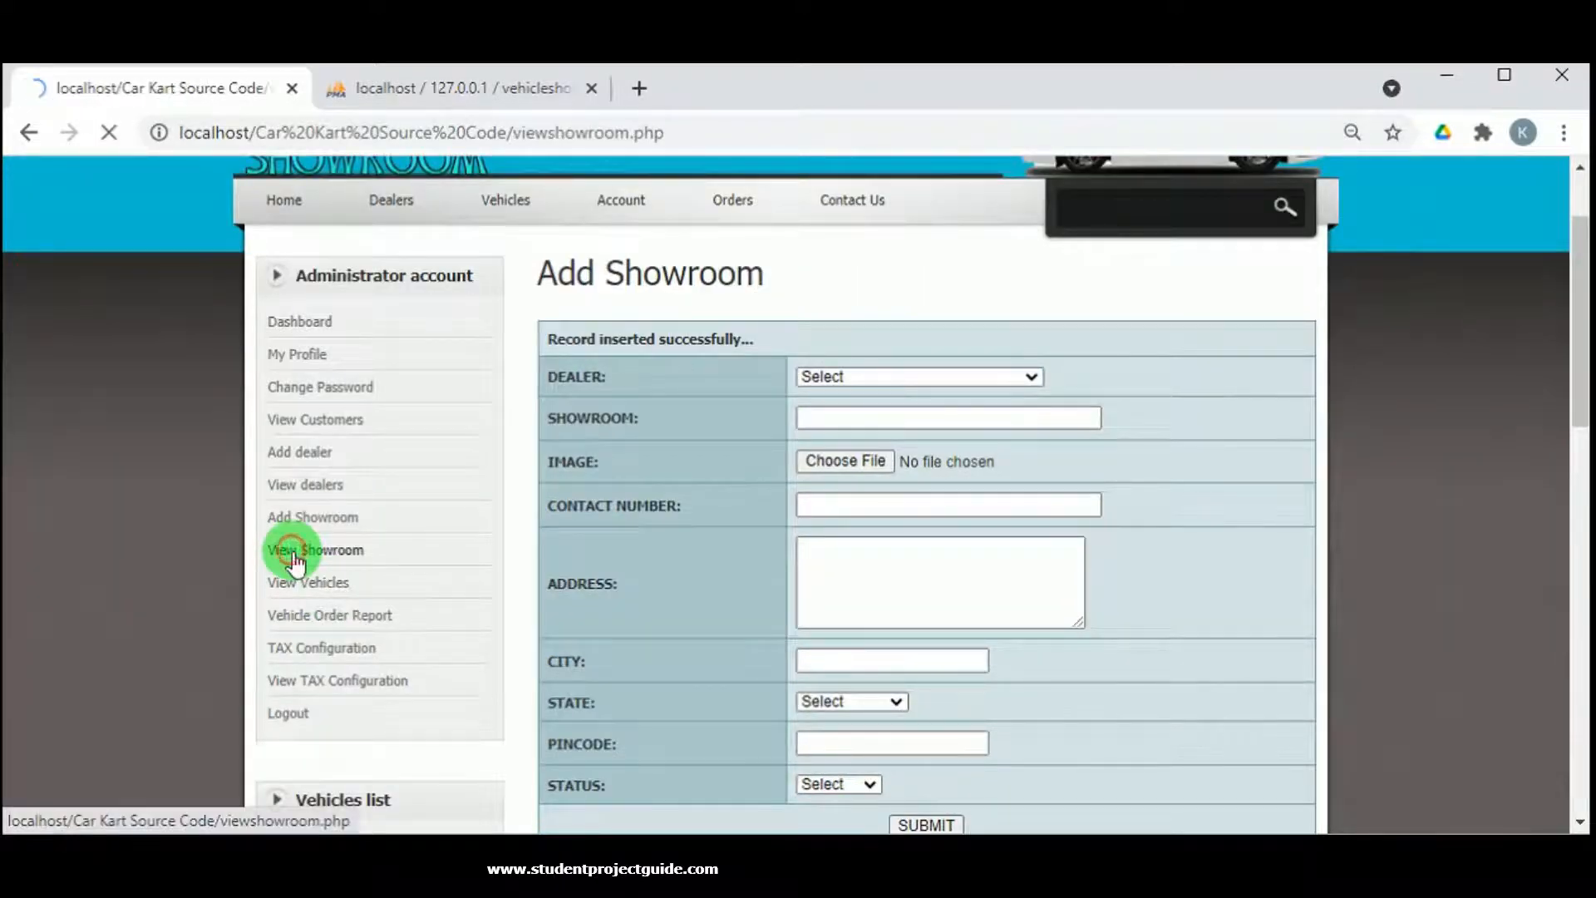
{"action": "scroll", "coordinate": [801, 620], "scroll_direction": "down", "scroll_amount": 3}
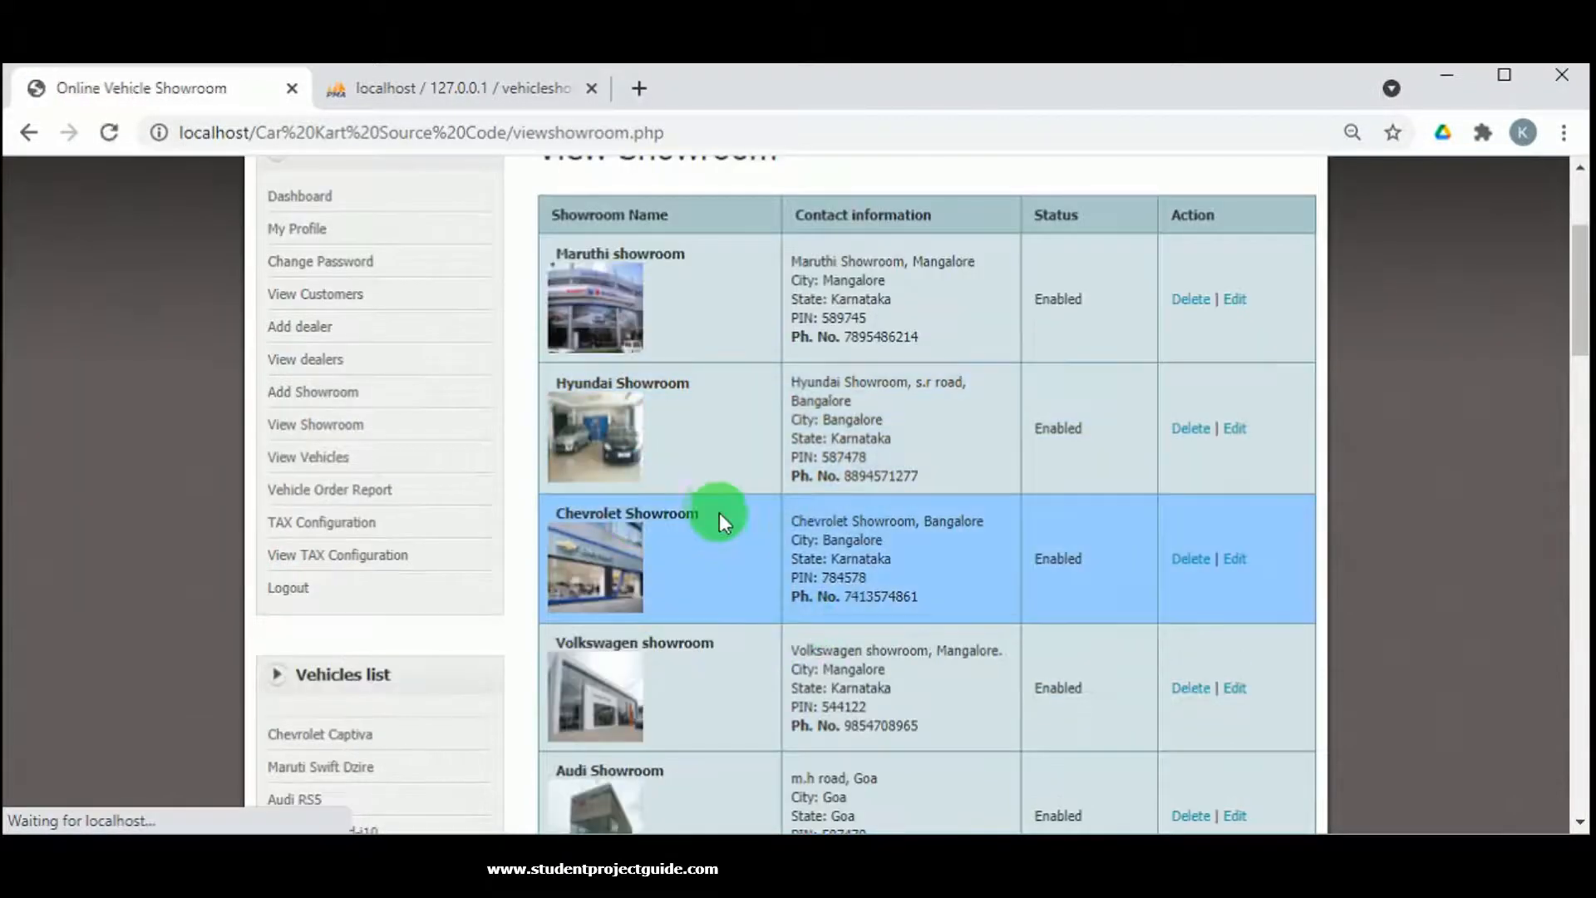
{"action": "scroll", "coordinate": [723, 519], "scroll_direction": "down", "scroll_amount": 15}
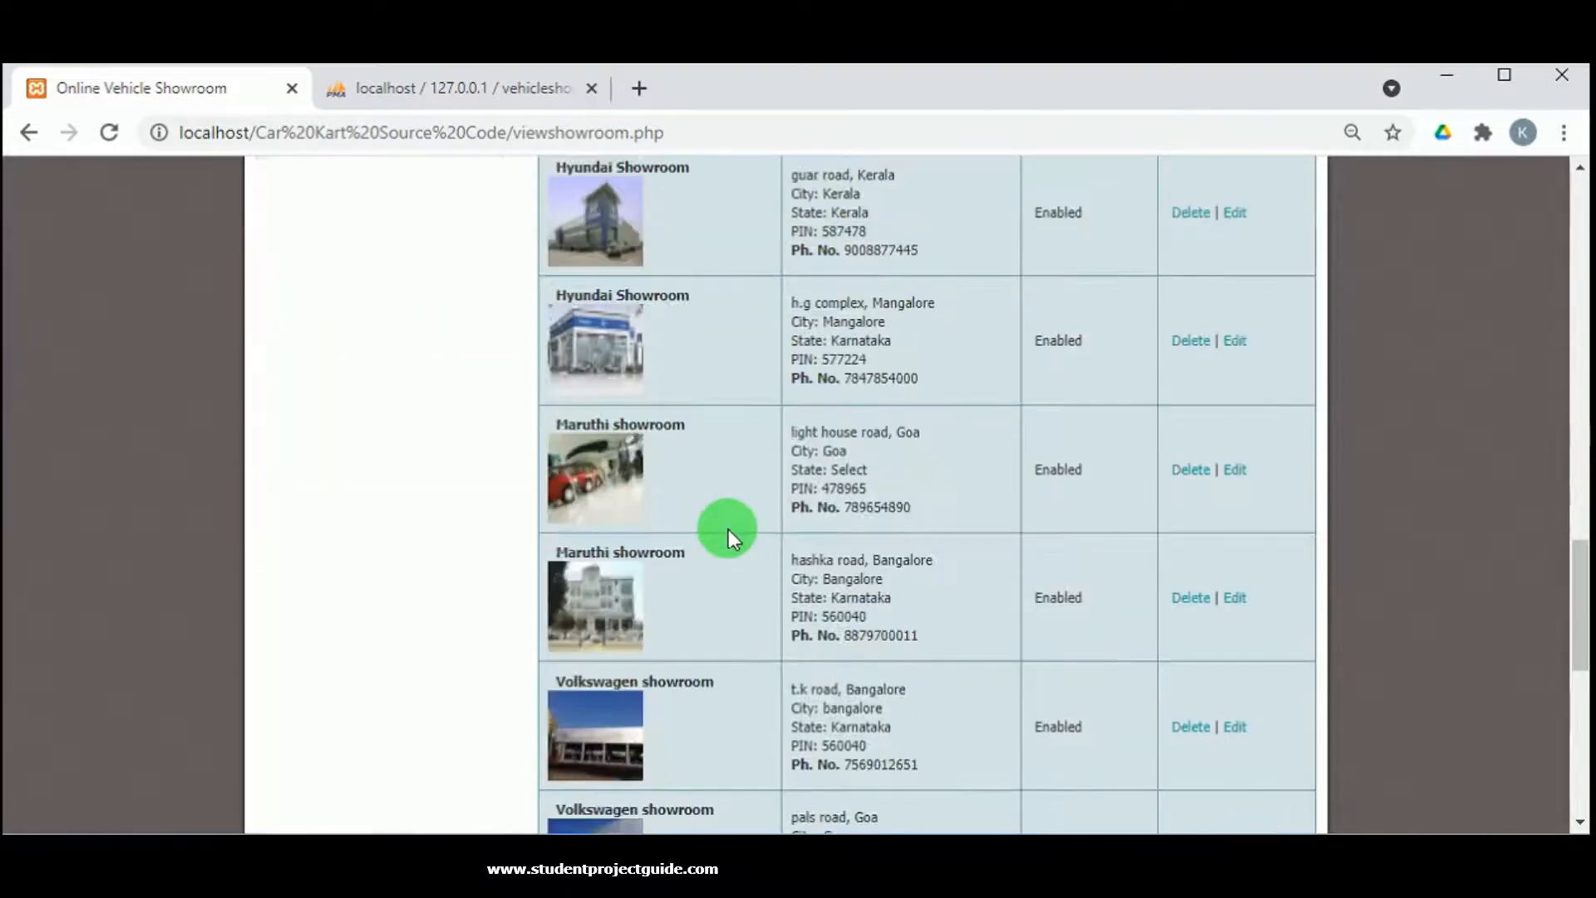
{"action": "scroll", "coordinate": [728, 530], "scroll_direction": "down", "scroll_amount": 5}
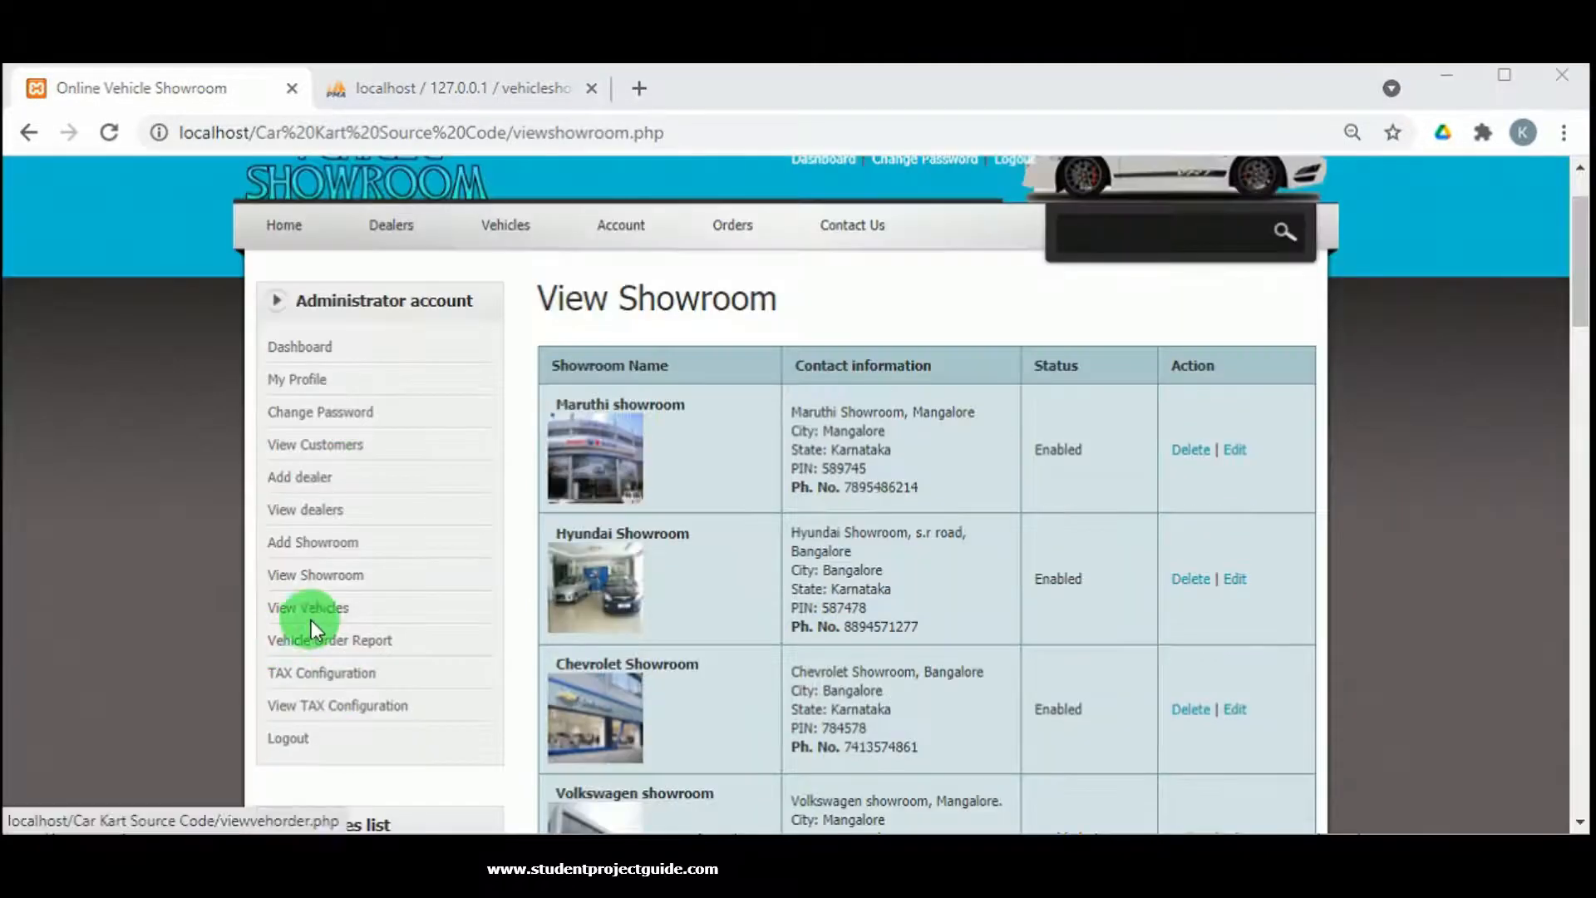
{"action": "left_click", "coordinate": [328, 611]}
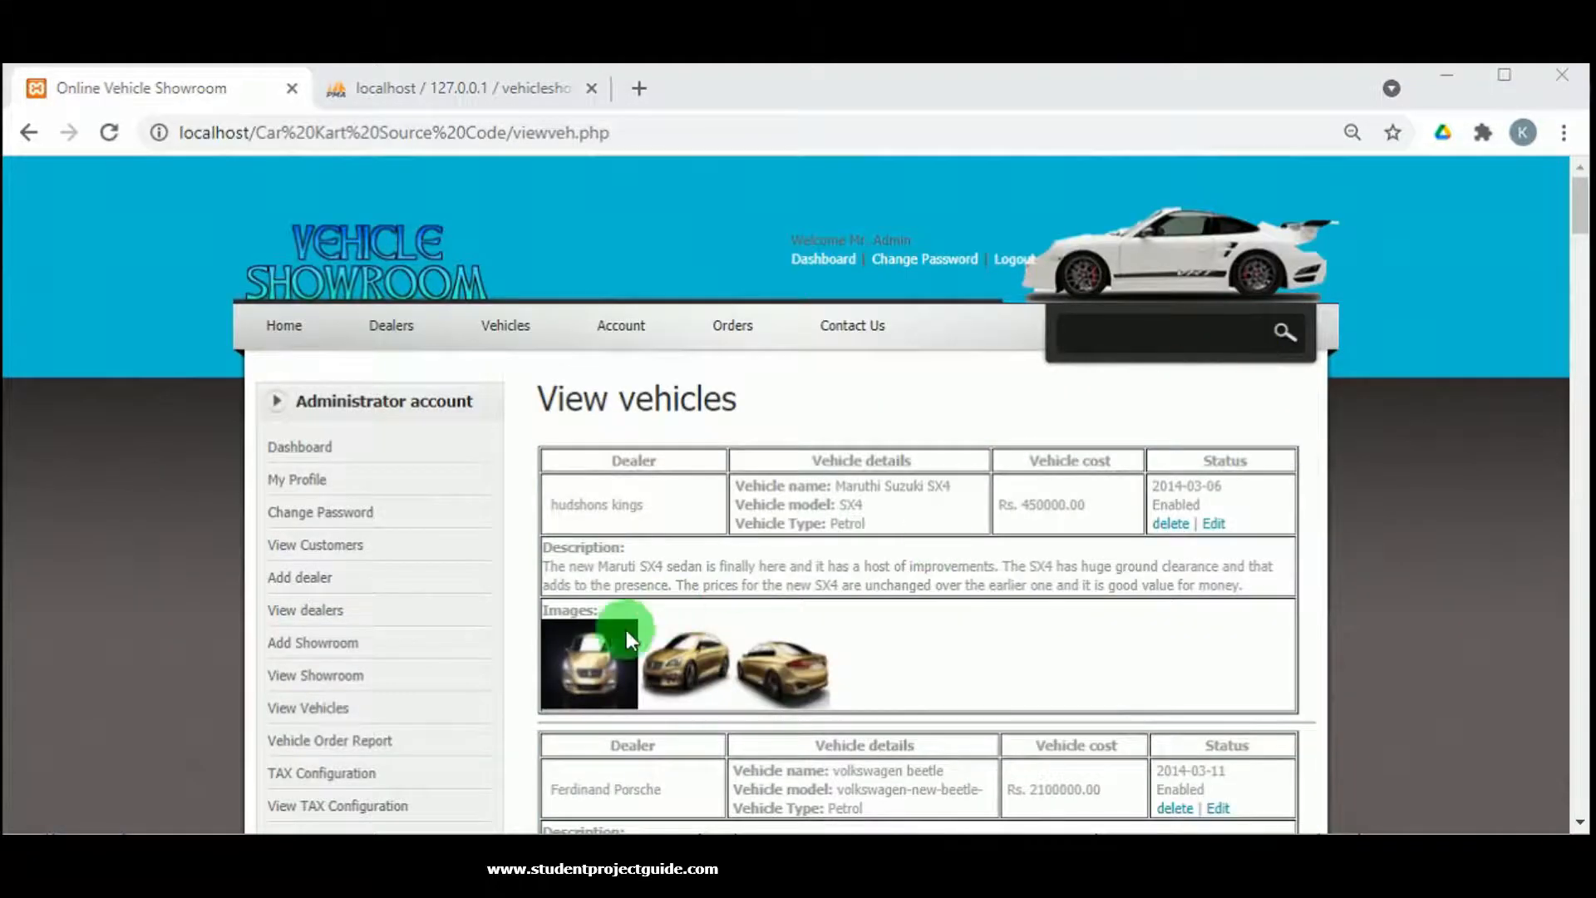
Scroll through the vehicle listings and the four ordered vehicles, then go to TAX Configuration.
{"action": "scroll", "coordinate": [625, 630], "scroll_direction": "down", "scroll_amount": 15}
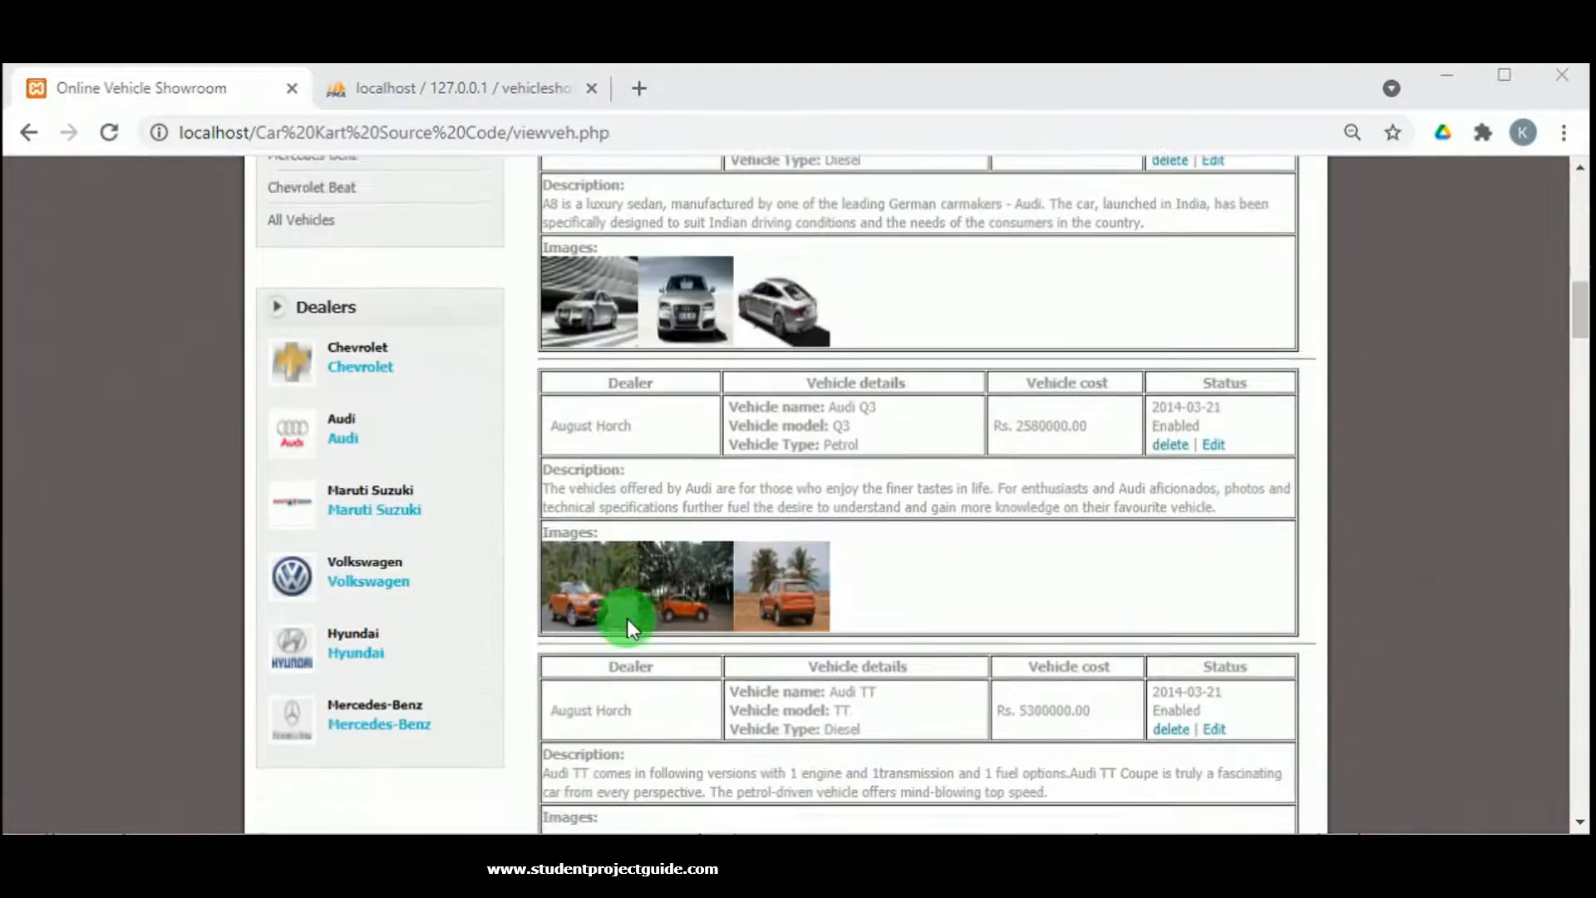
{"action": "scroll", "coordinate": [629, 629], "scroll_direction": "down", "scroll_amount": 3}
{"action": "scroll", "coordinate": [632, 618], "scroll_direction": "down", "scroll_amount": 9}
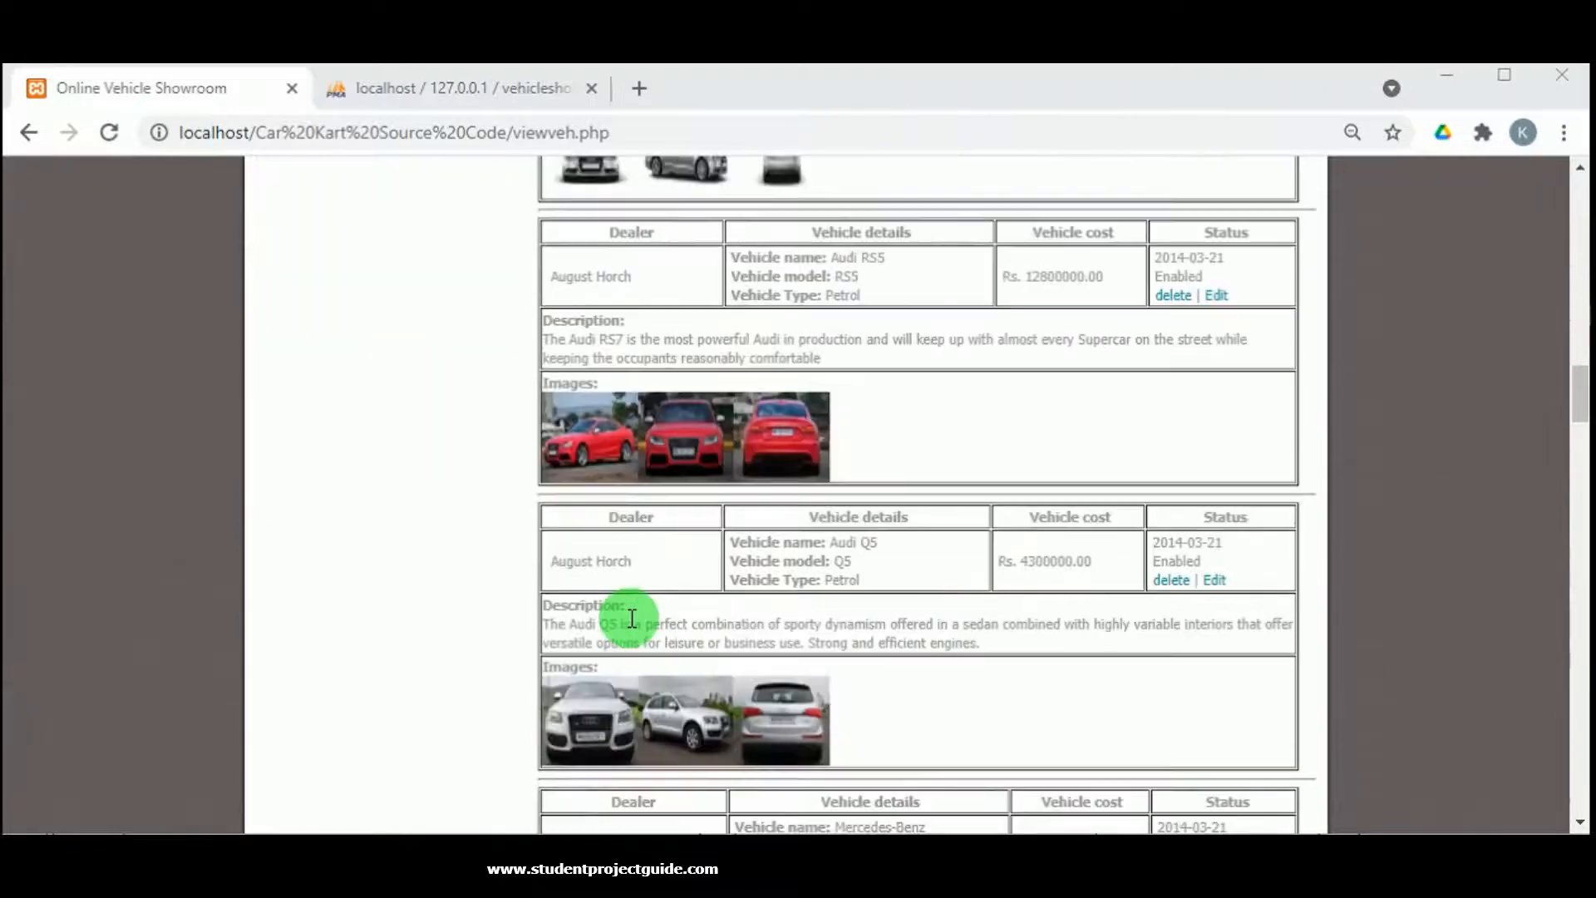
{"action": "scroll", "coordinate": [632, 618], "scroll_direction": "down", "scroll_amount": 7}
{"action": "scroll", "coordinate": [634, 618], "scroll_direction": "up", "scroll_amount": 17}
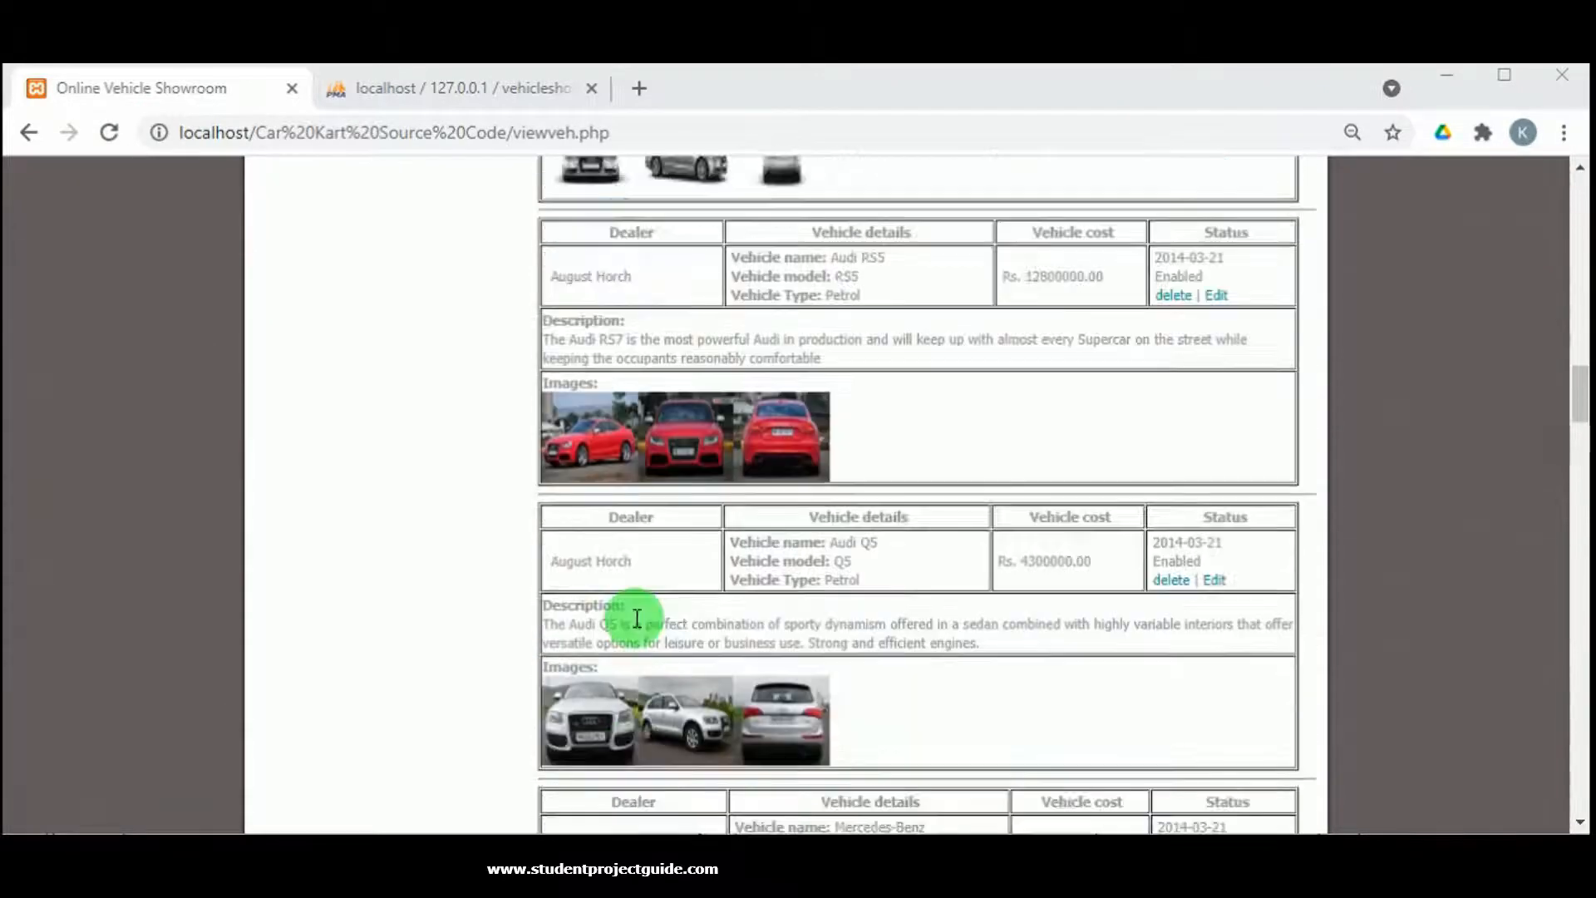
{"action": "scroll", "coordinate": [636, 616], "scroll_direction": "up", "scroll_amount": 12}
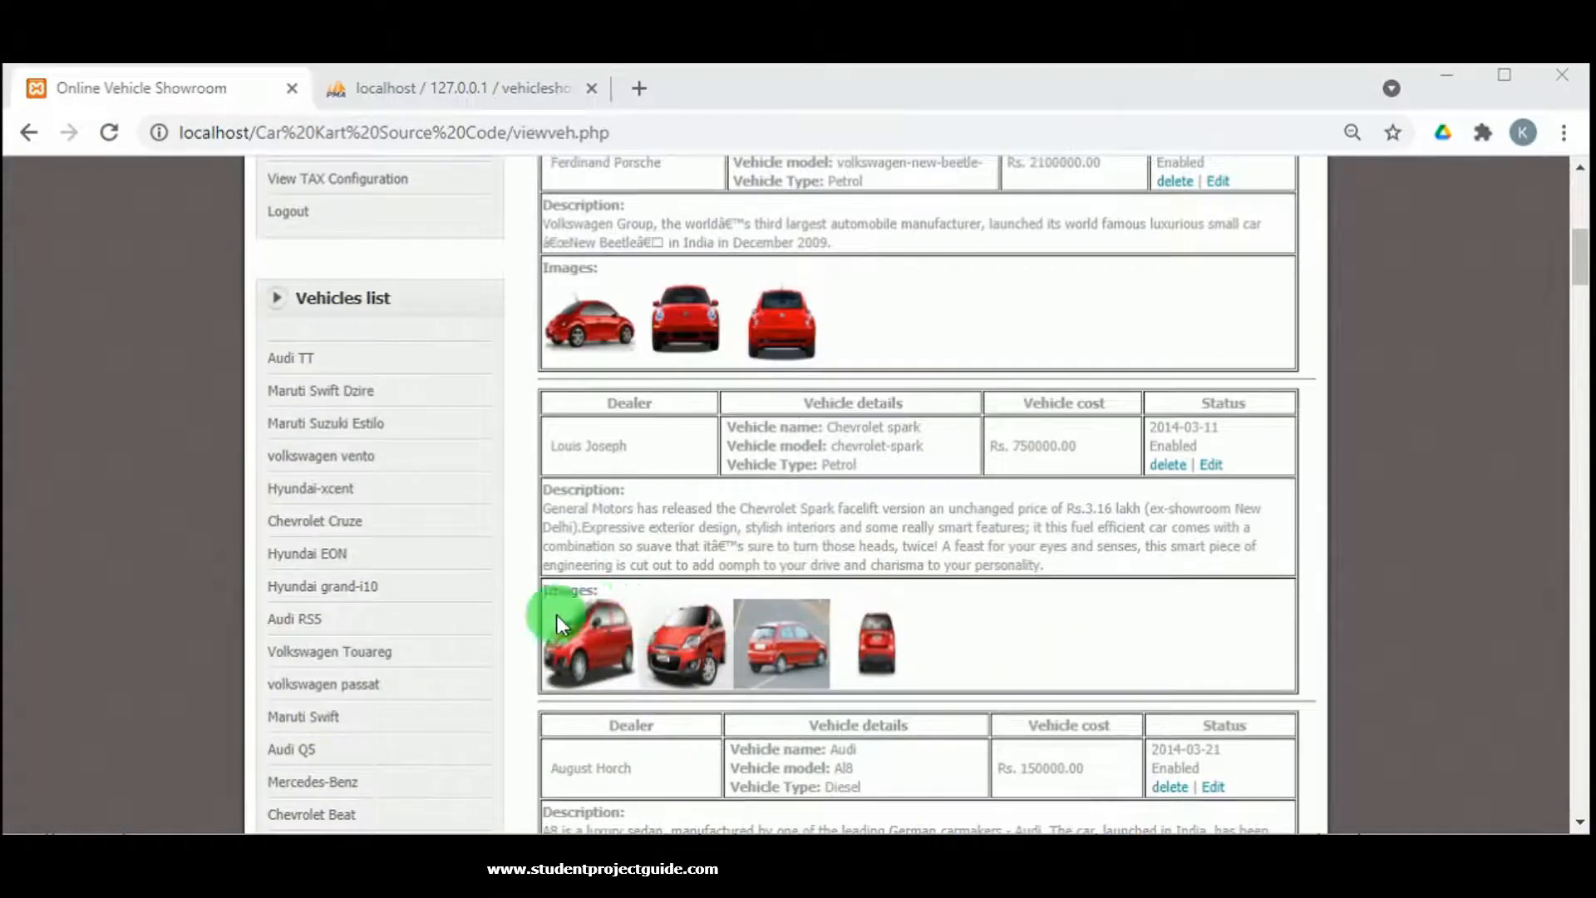
{"action": "scroll", "coordinate": [638, 577], "scroll_direction": "up", "scroll_amount": 2}
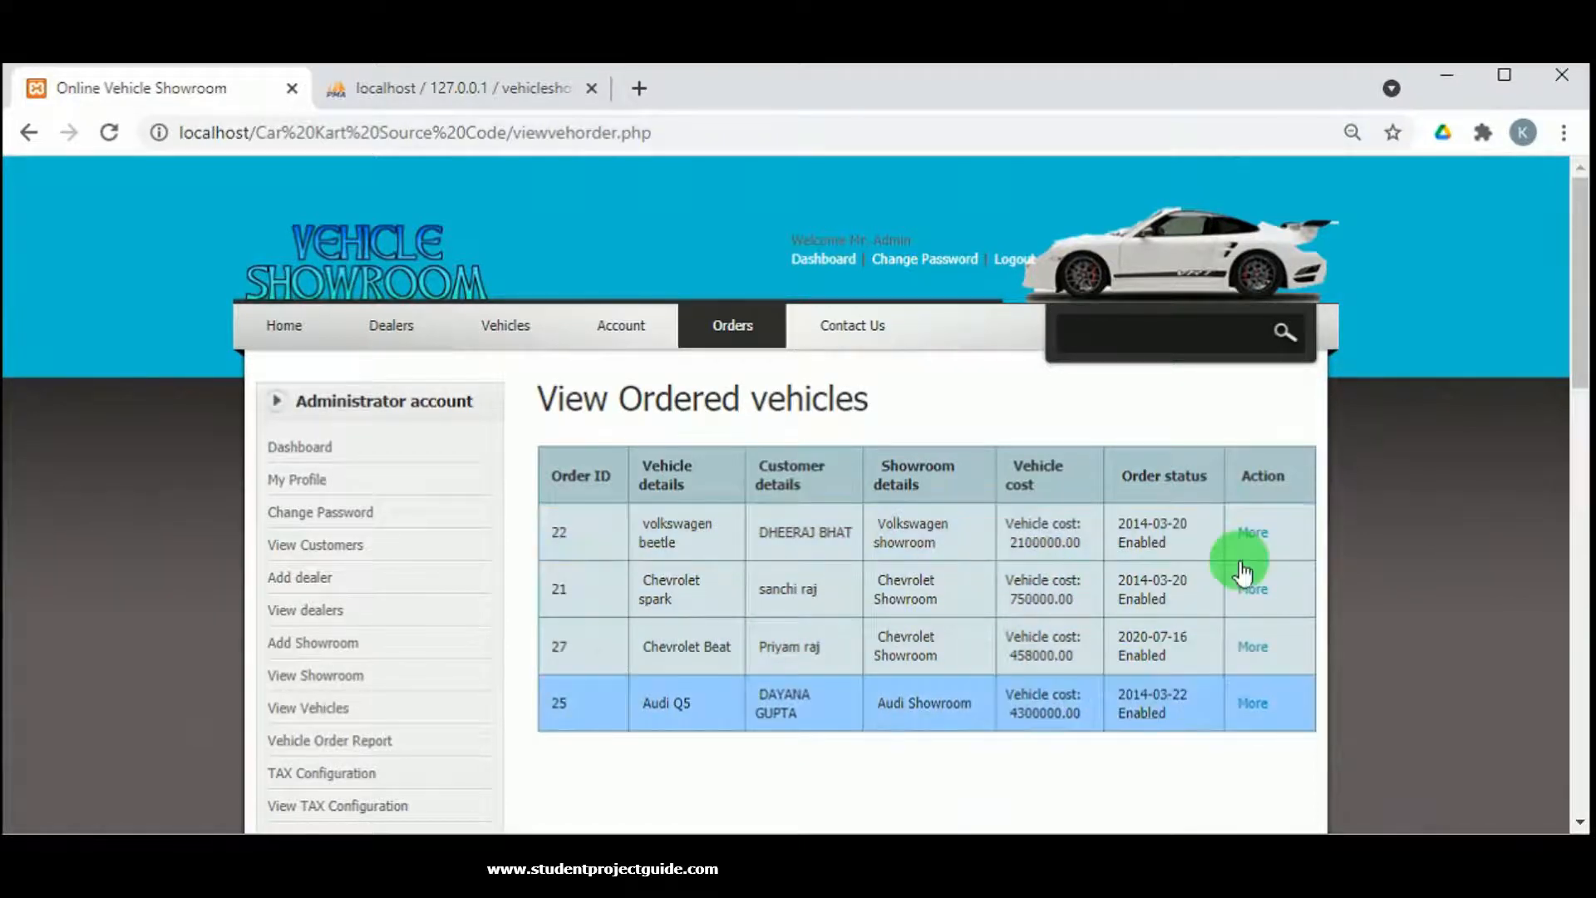
{"action": "scroll", "coordinate": [416, 746], "scroll_direction": "down", "scroll_amount": 2}
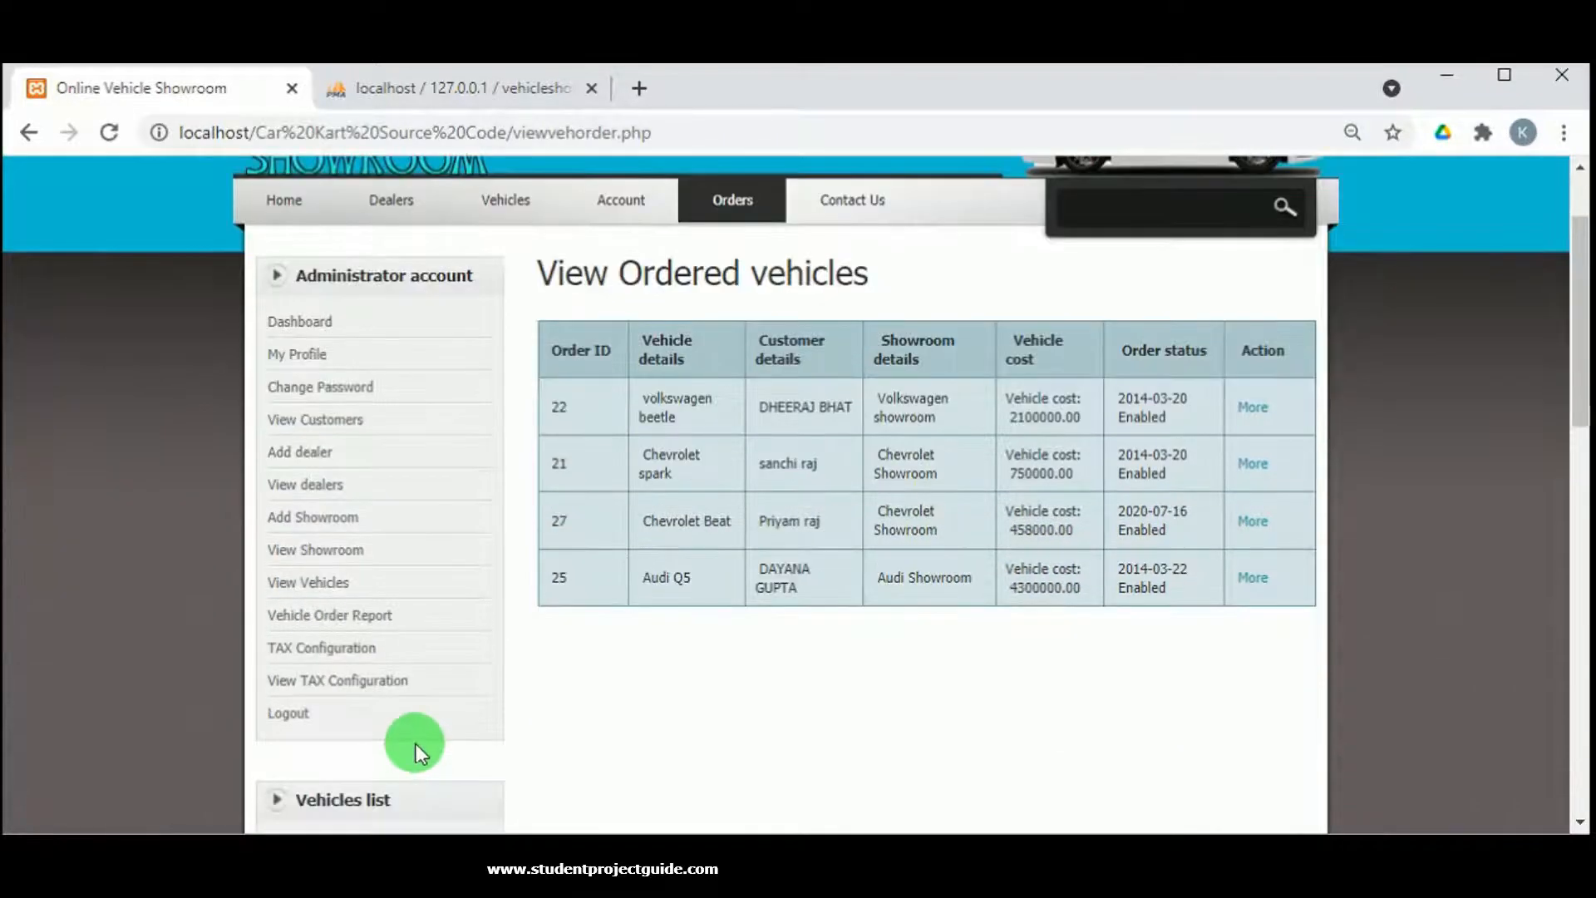
{"action": "left_click", "coordinate": [326, 641]}
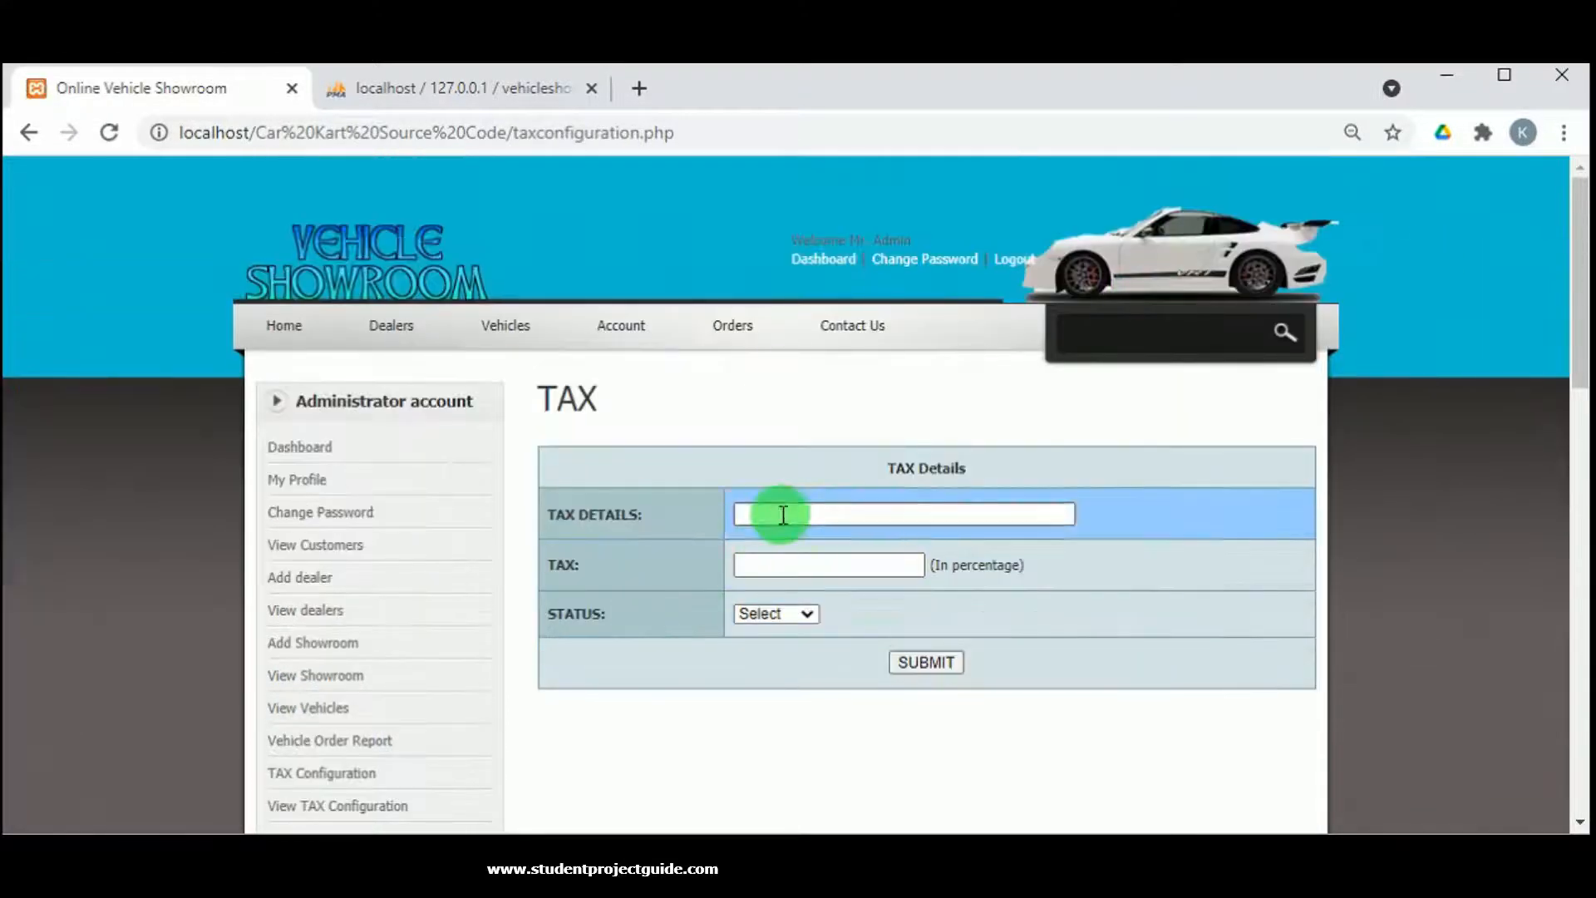
Add an Enabled GST tax at 12 percent.
{"action": "left_click", "coordinate": [782, 514]}
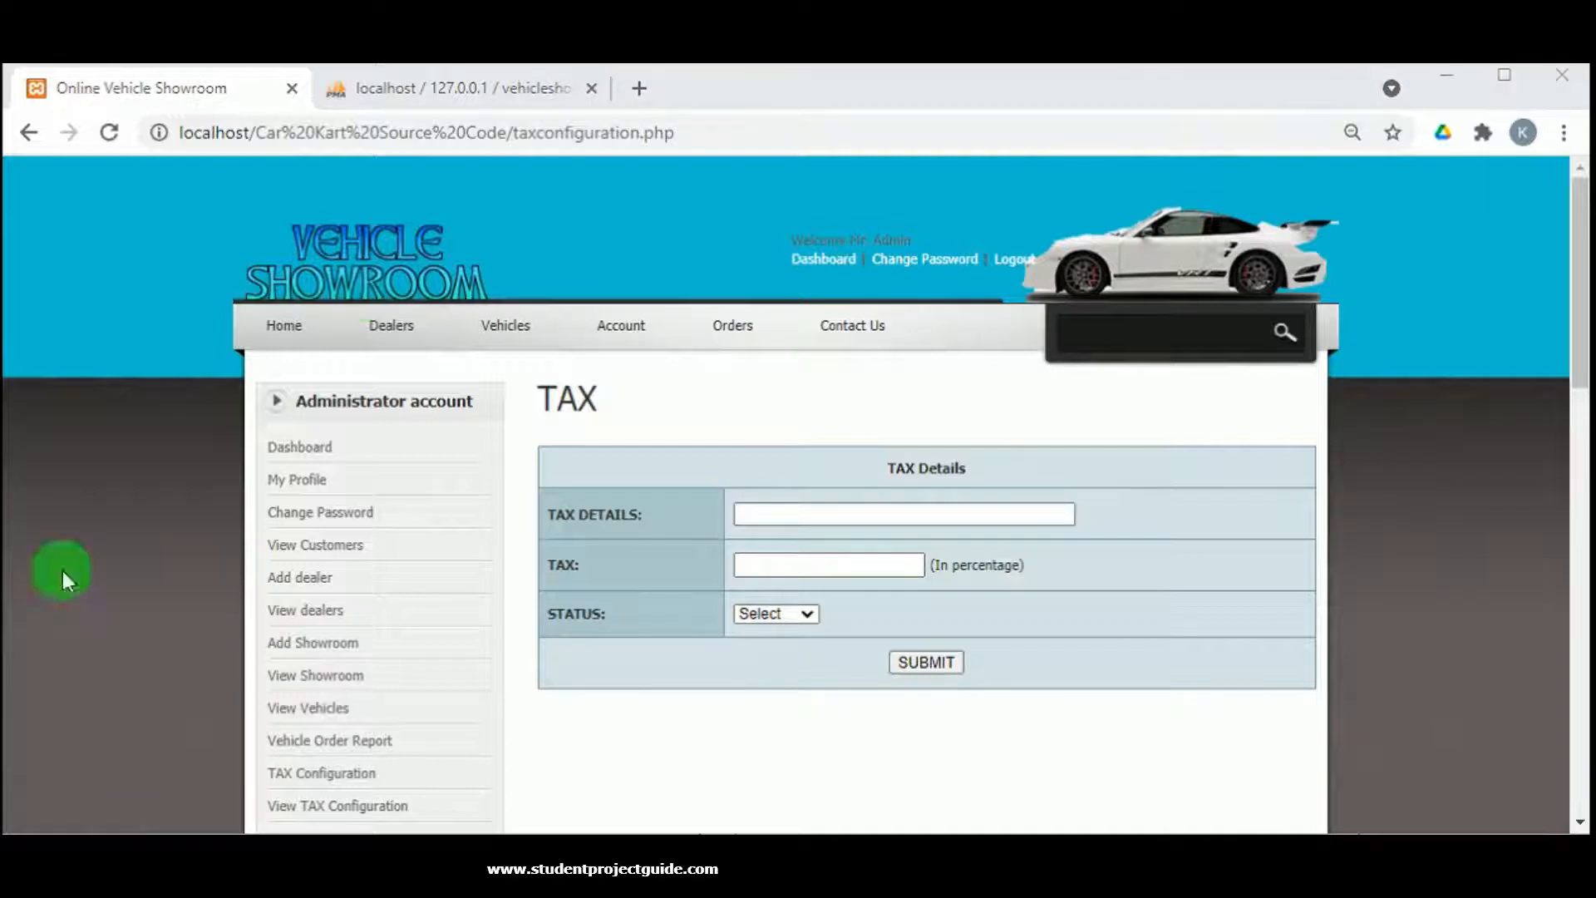
{"action": "left_click", "coordinate": [770, 514]}
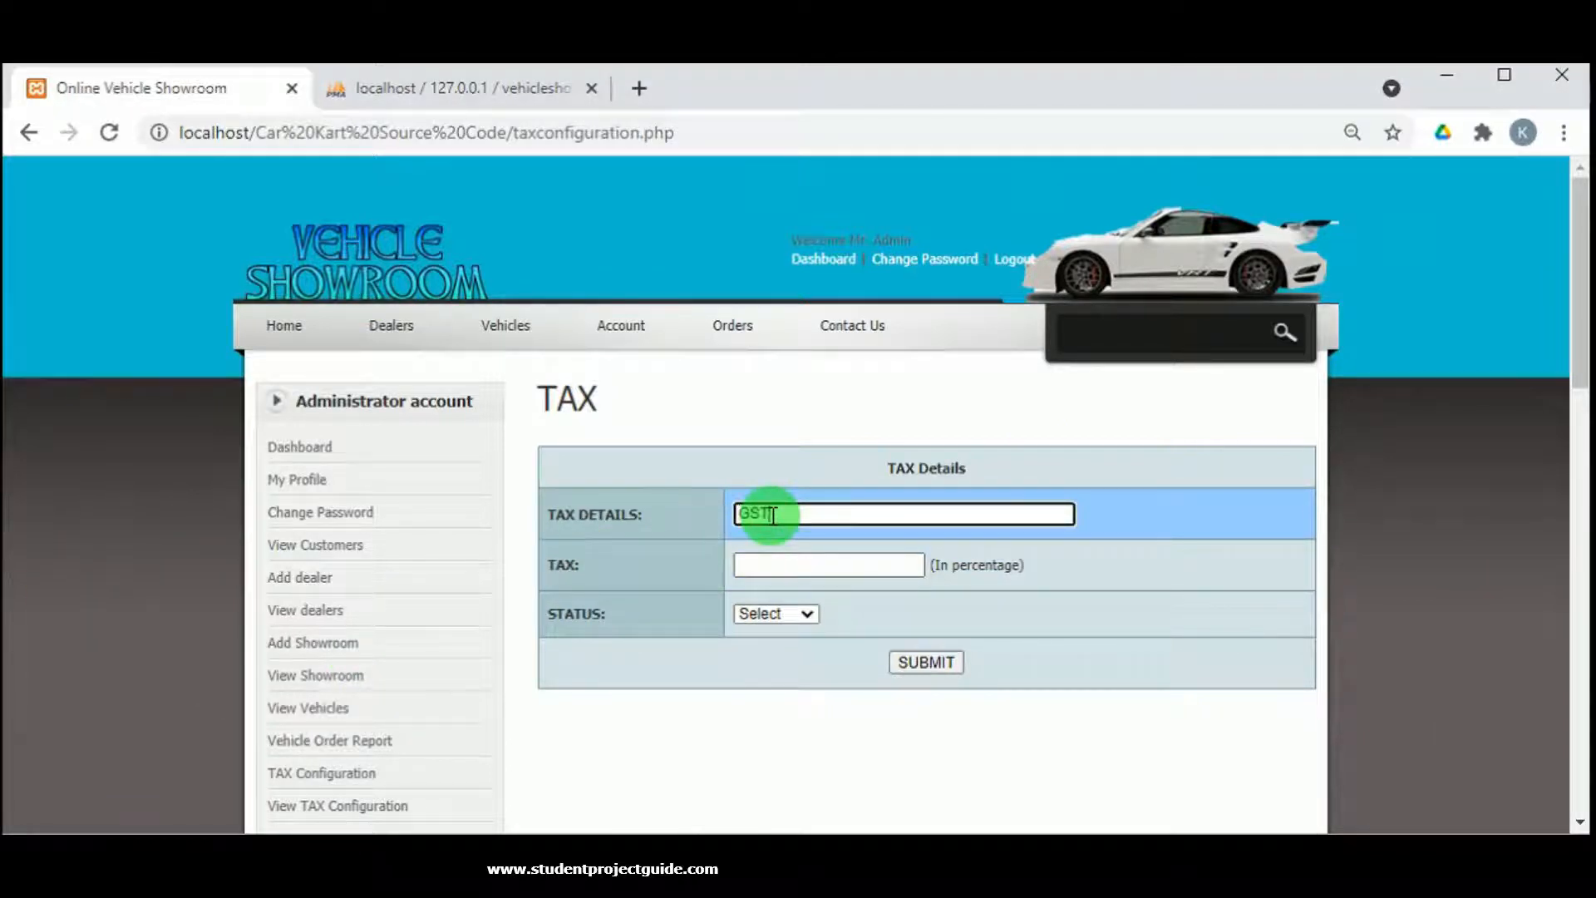
{"action": "left_click", "coordinate": [748, 562]}
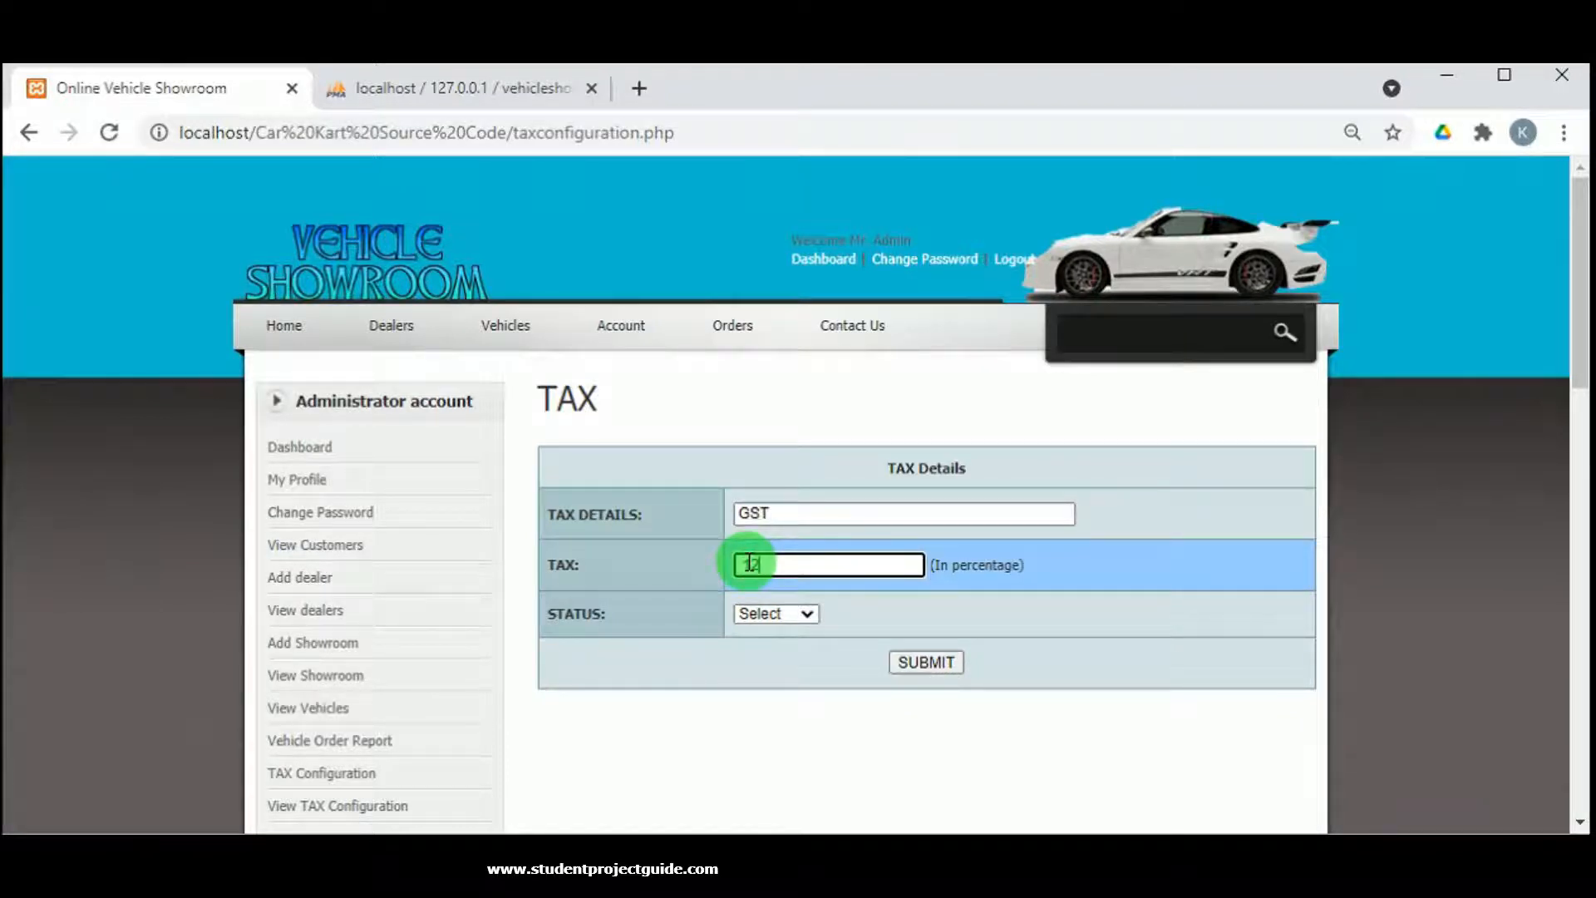
{"action": "left_click", "coordinate": [794, 615]}
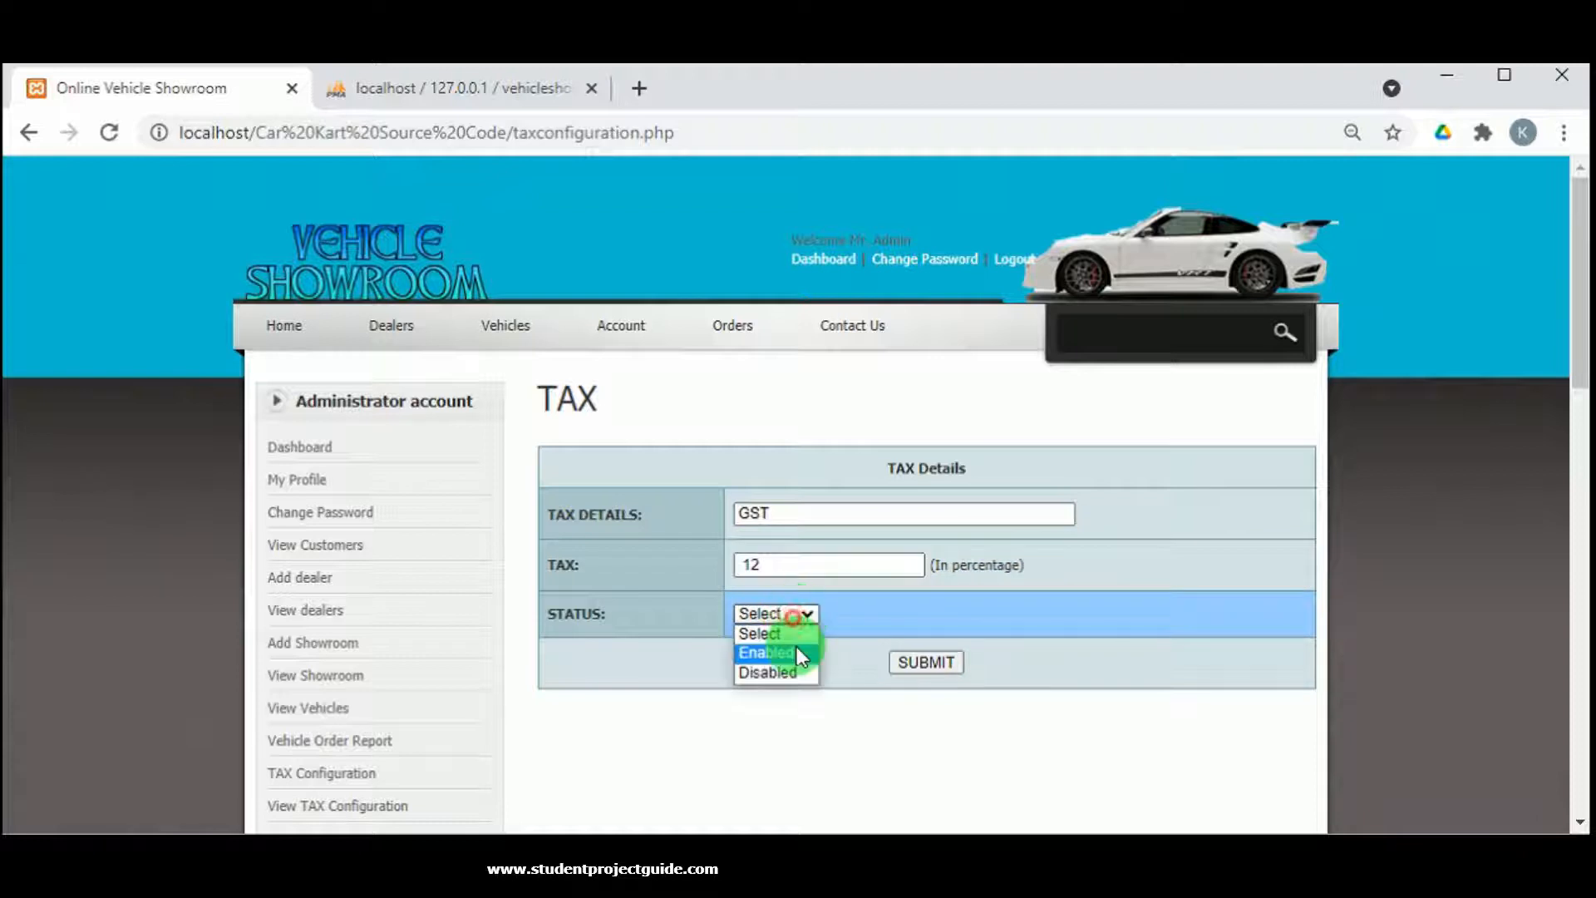
{"action": "left_click", "coordinate": [799, 654]}
{"action": "left_click", "coordinate": [921, 661]}
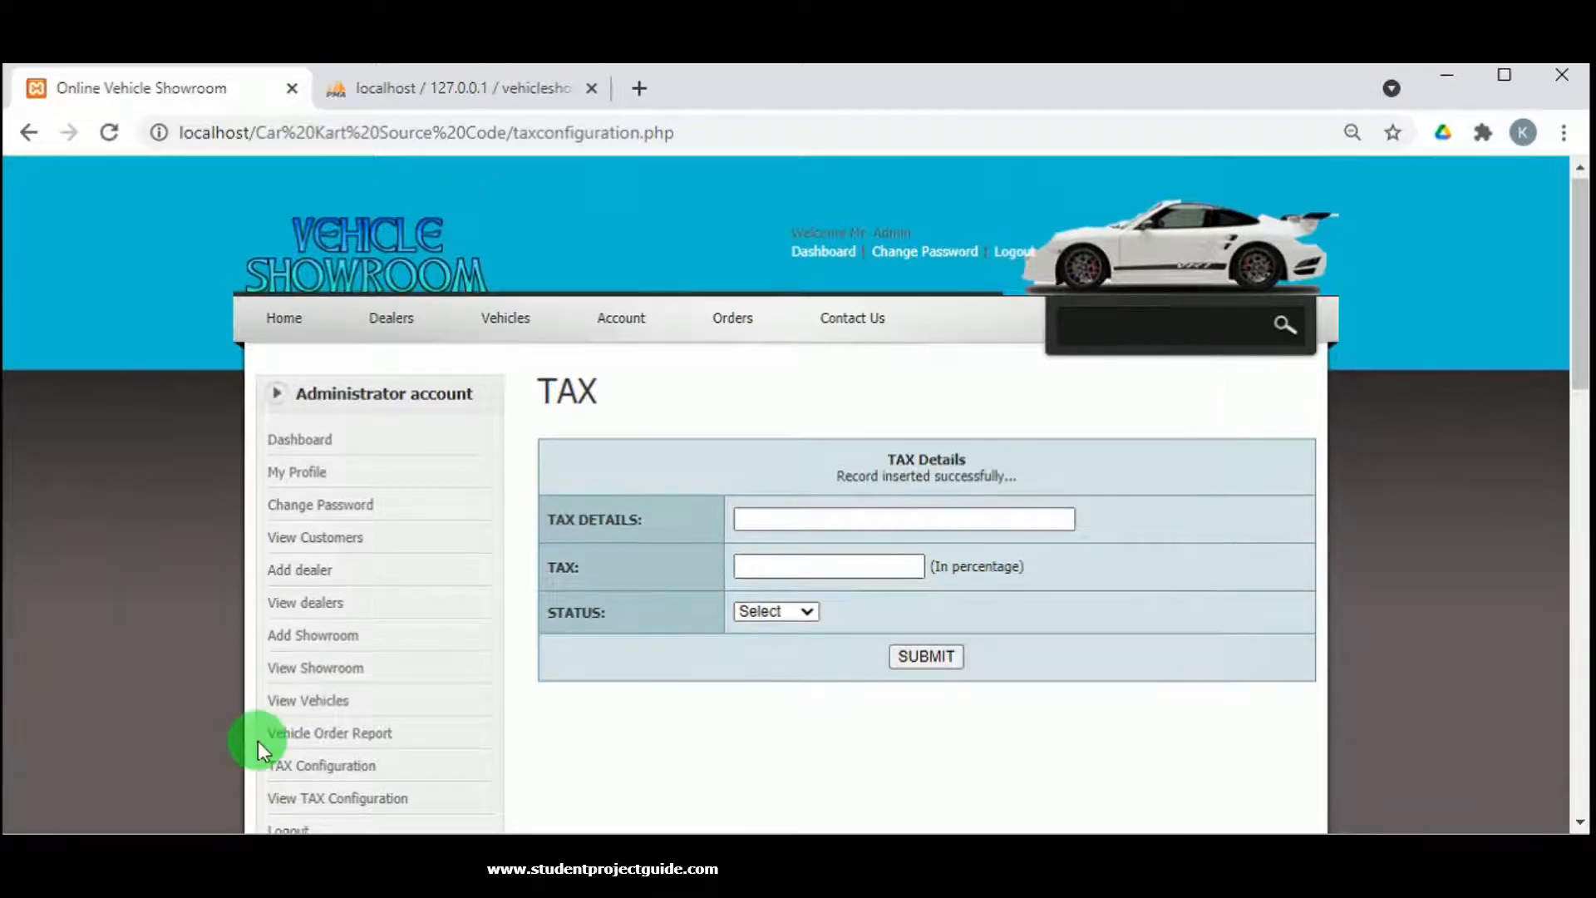
Open the View TAX list and delete the old 10 percent GST entry.
{"action": "scroll", "coordinate": [258, 741], "scroll_direction": "down", "scroll_amount": 2}
{"action": "left_click", "coordinate": [284, 686]}
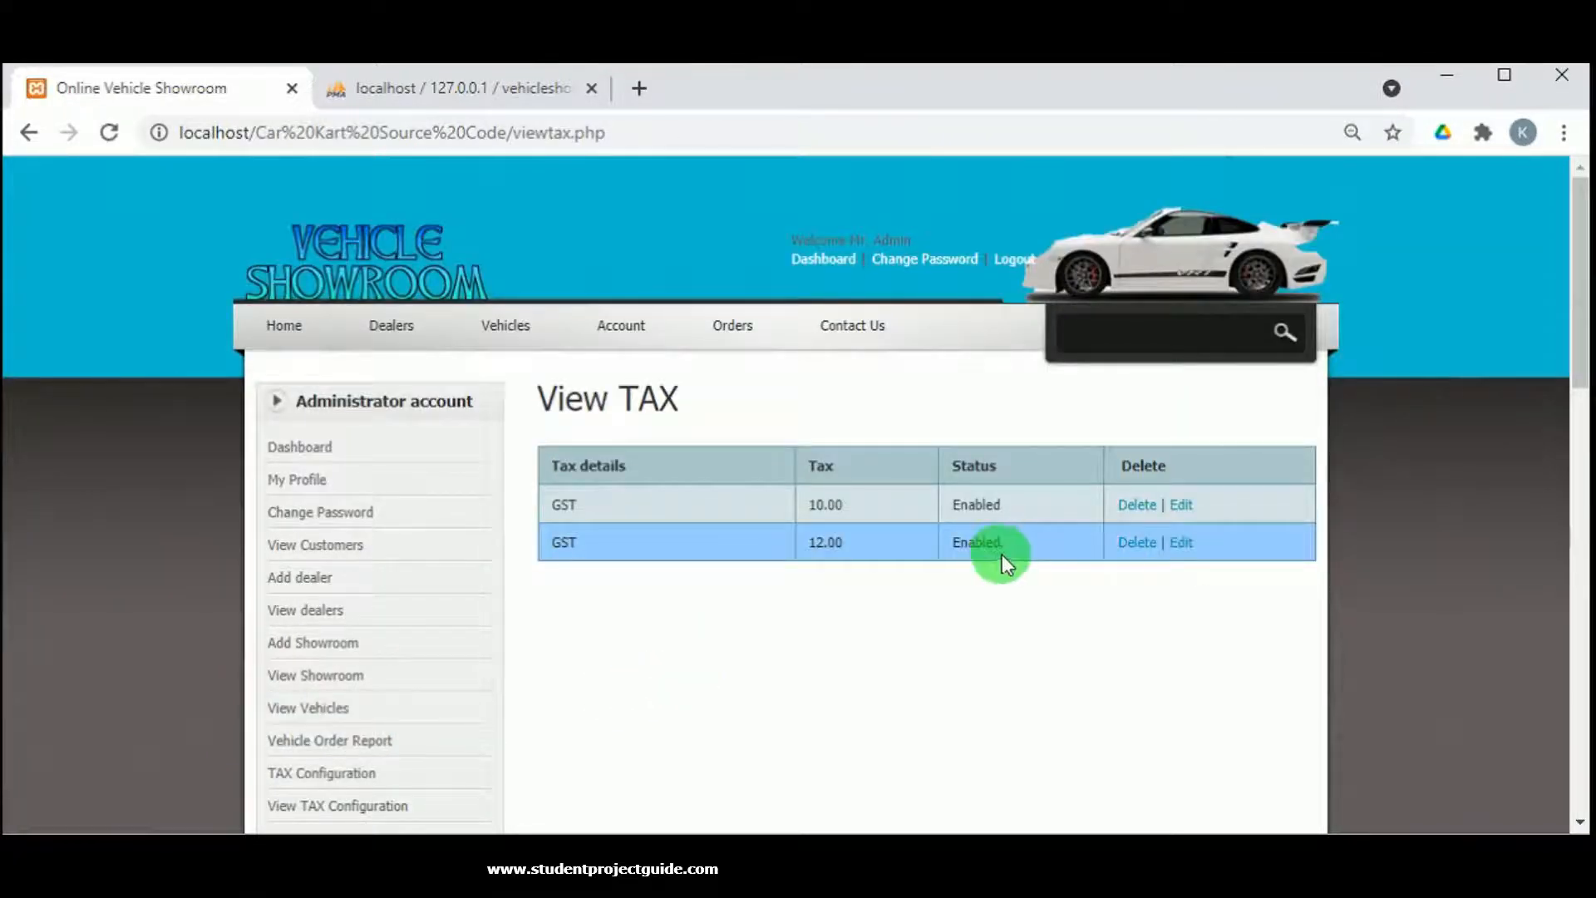
{"action": "left_click", "coordinate": [1136, 505]}
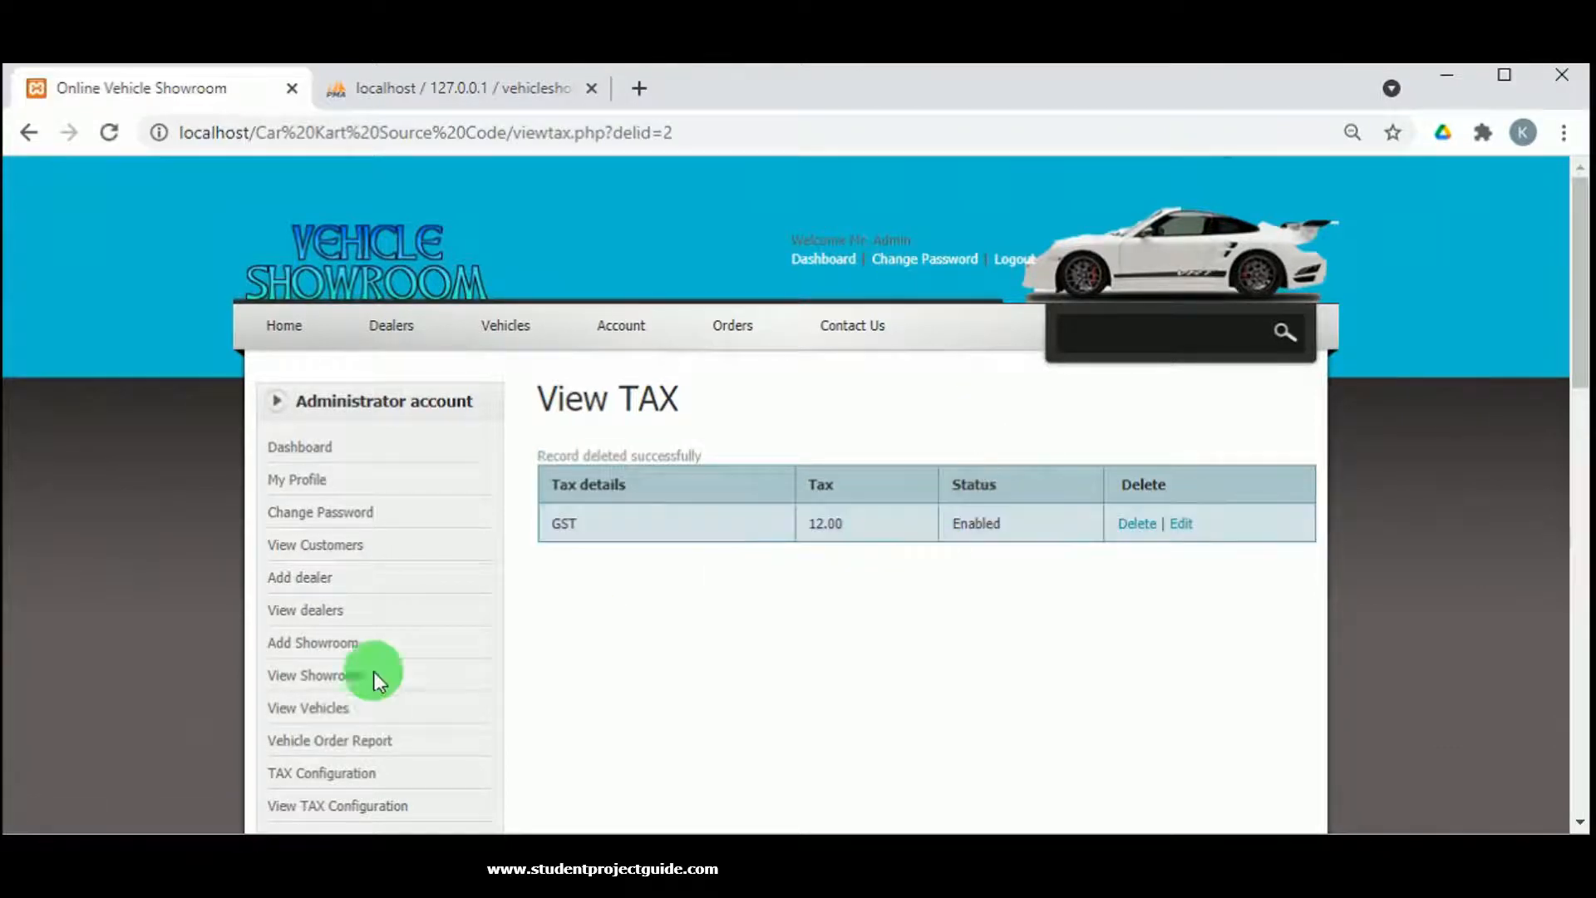
Open the Maruthi Suzuki SX4 vehicle details page.
{"action": "scroll", "coordinate": [374, 676], "scroll_direction": "down", "scroll_amount": 2}
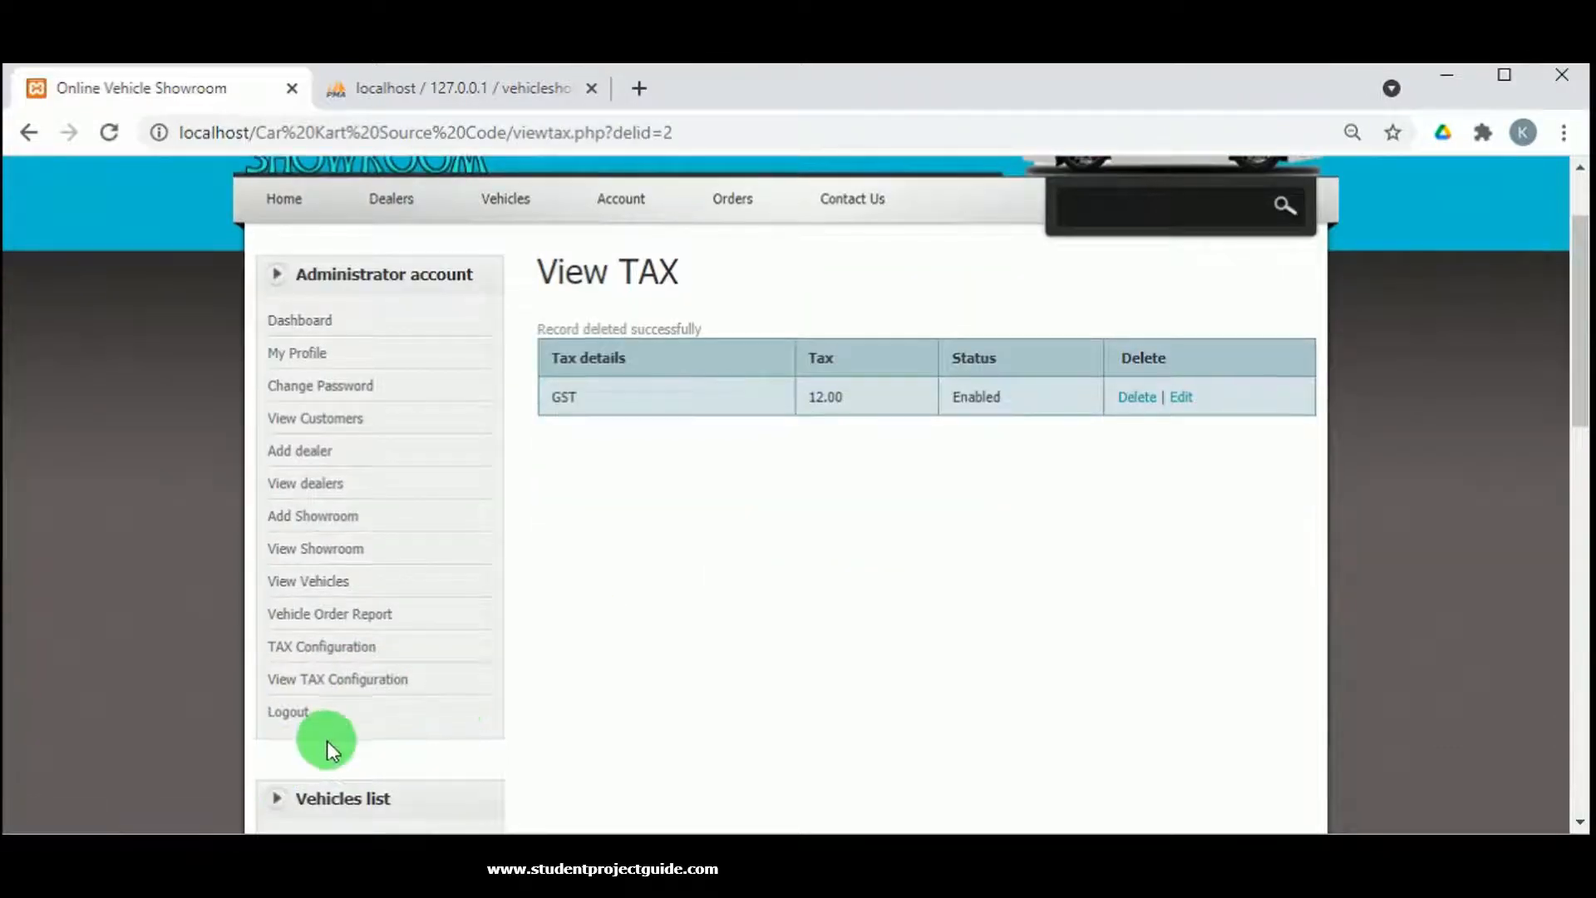
{"action": "scroll", "coordinate": [324, 773], "scroll_direction": "down", "scroll_amount": 5}
{"action": "scroll", "coordinate": [302, 715], "scroll_direction": "down", "scroll_amount": 3}
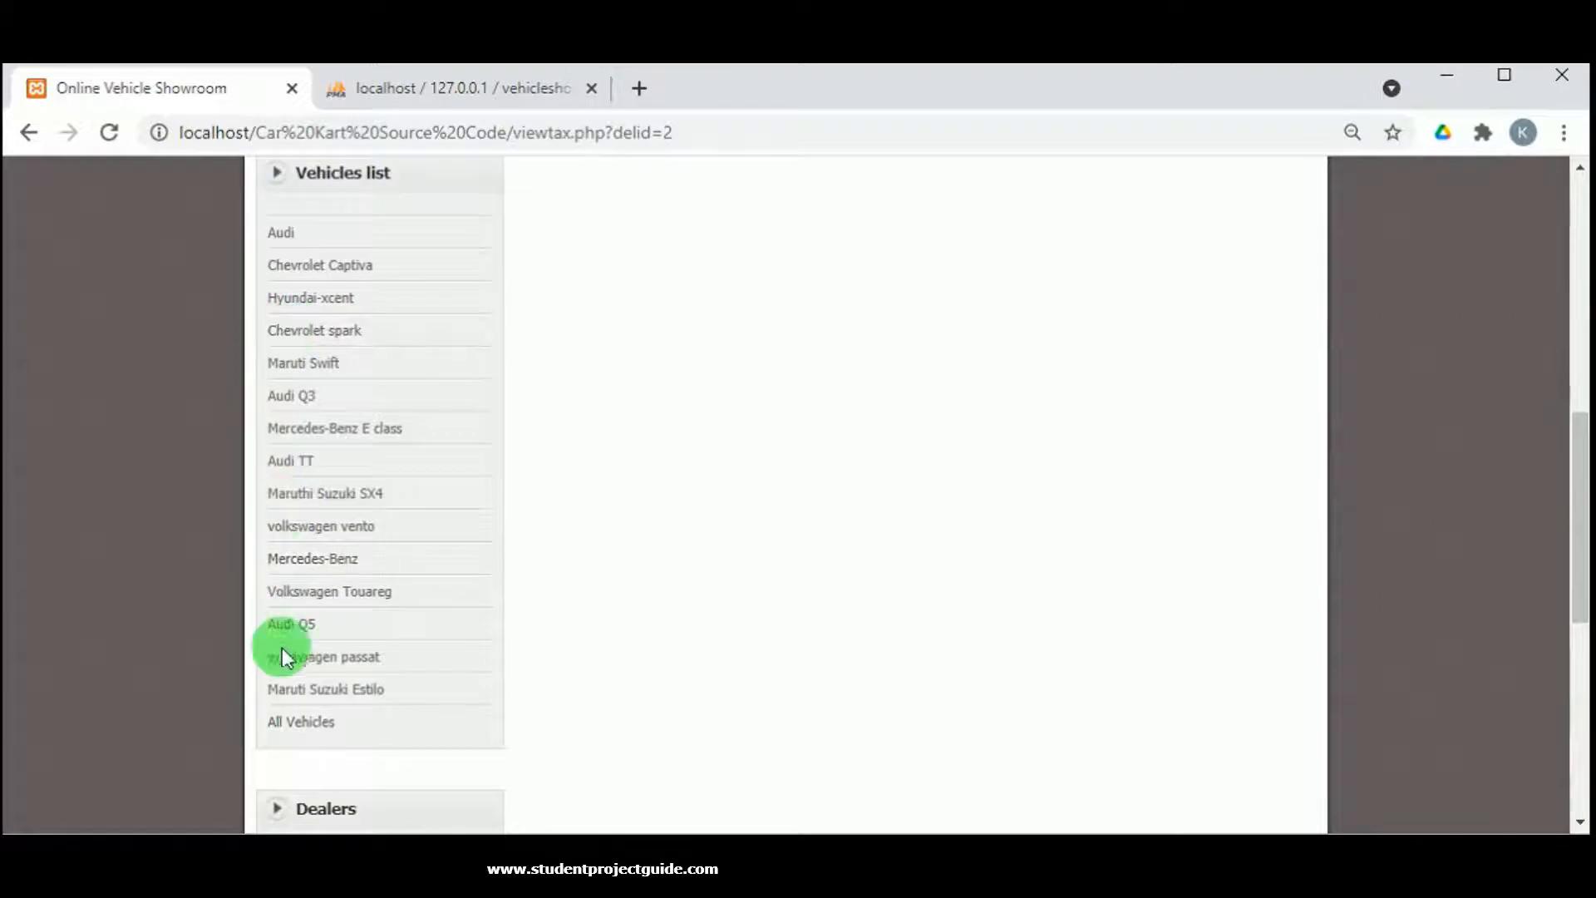
{"action": "left_click", "coordinate": [306, 492]}
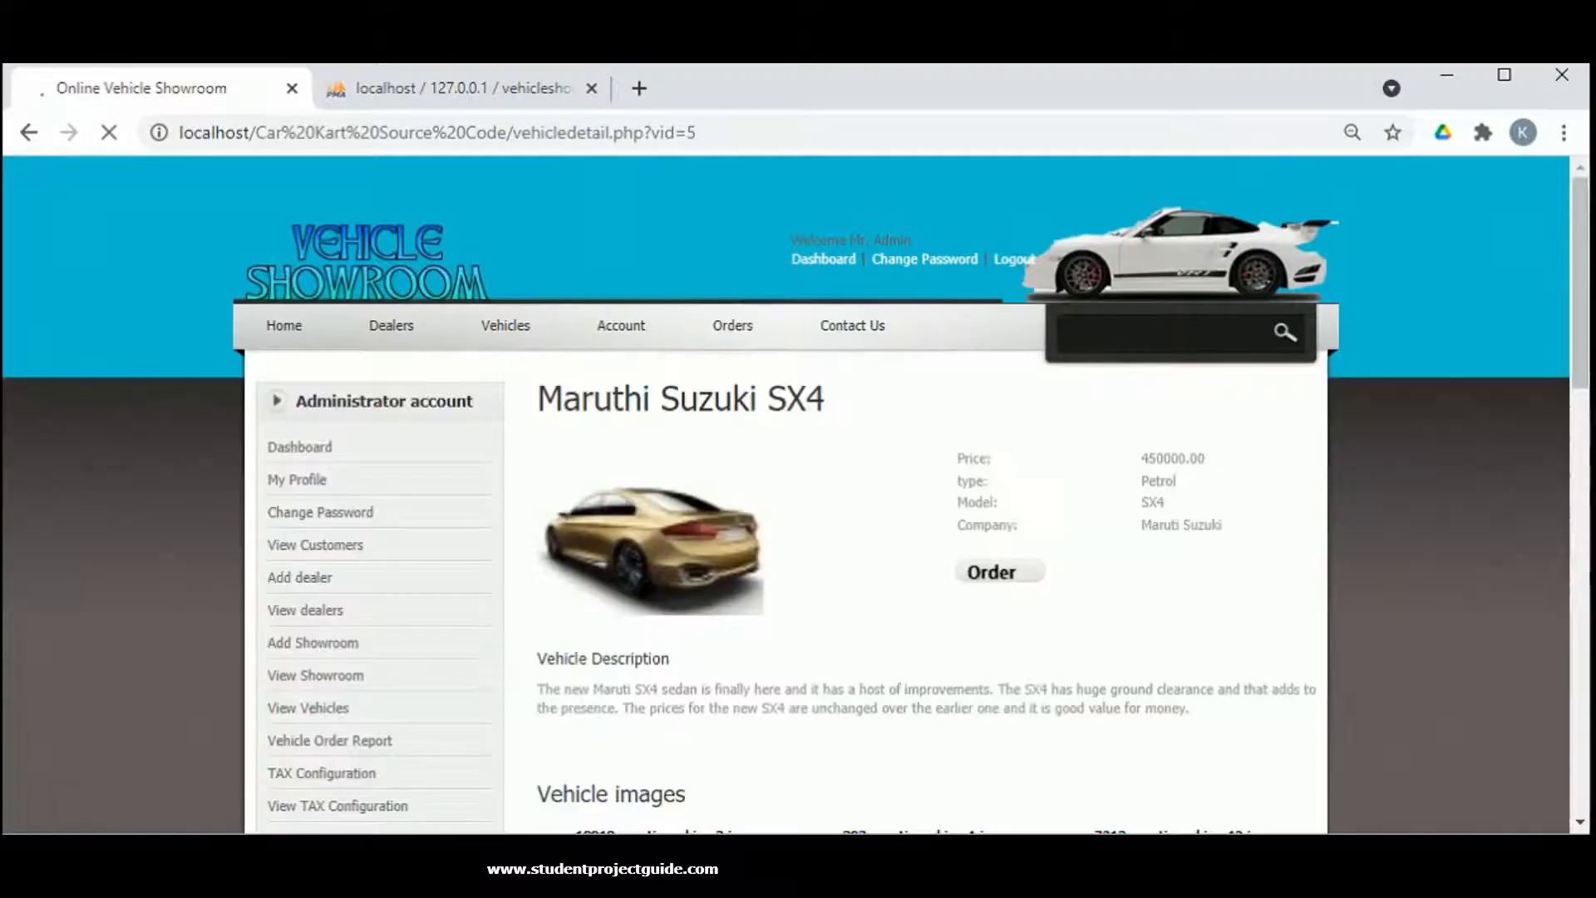
Look over the SX4 details, then open the Hyundai dealer's page.
{"action": "scroll", "coordinate": [816, 545], "scroll_direction": "down", "scroll_amount": 1}
{"action": "scroll", "coordinate": [816, 545], "scroll_direction": "down", "scroll_amount": 10}
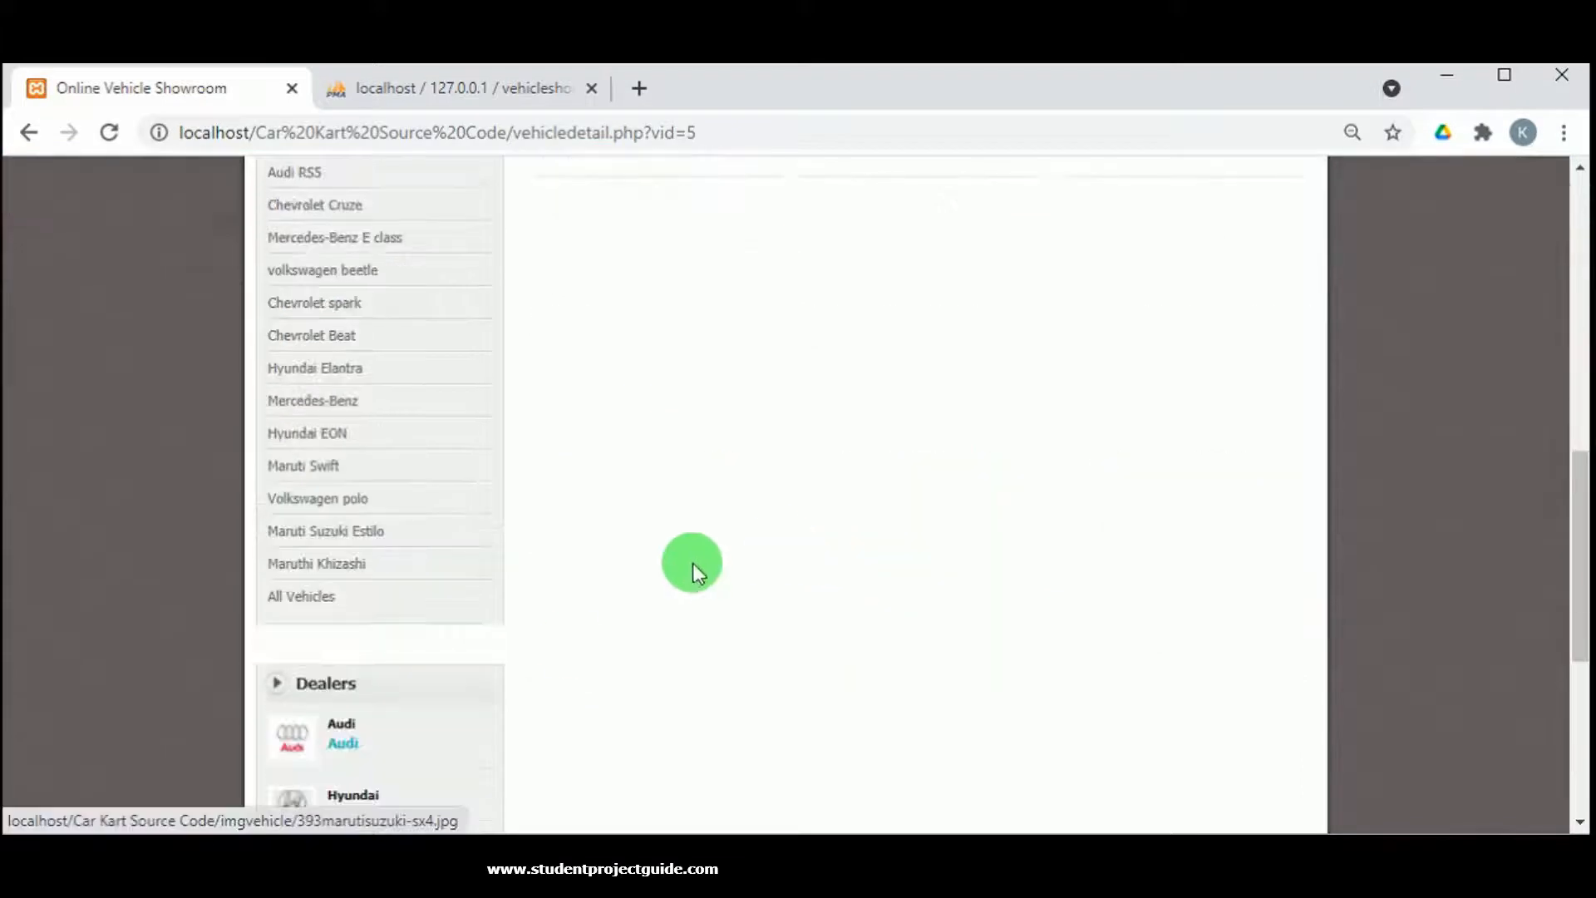
{"action": "scroll", "coordinate": [570, 643], "scroll_direction": "down", "scroll_amount": 4}
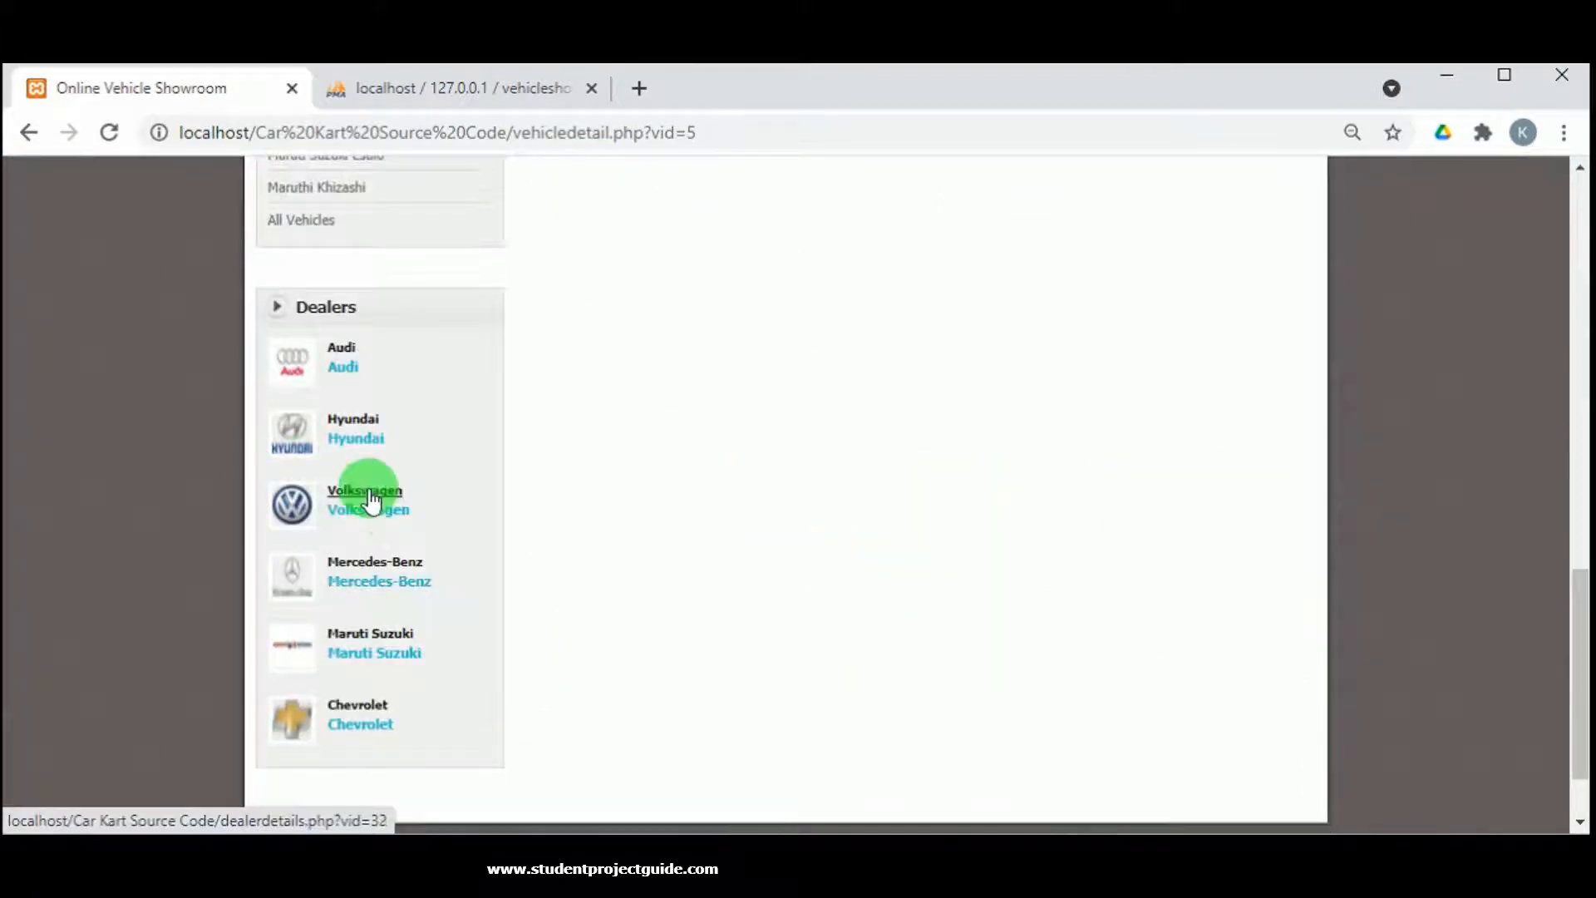
{"action": "left_click", "coordinate": [873, 407]}
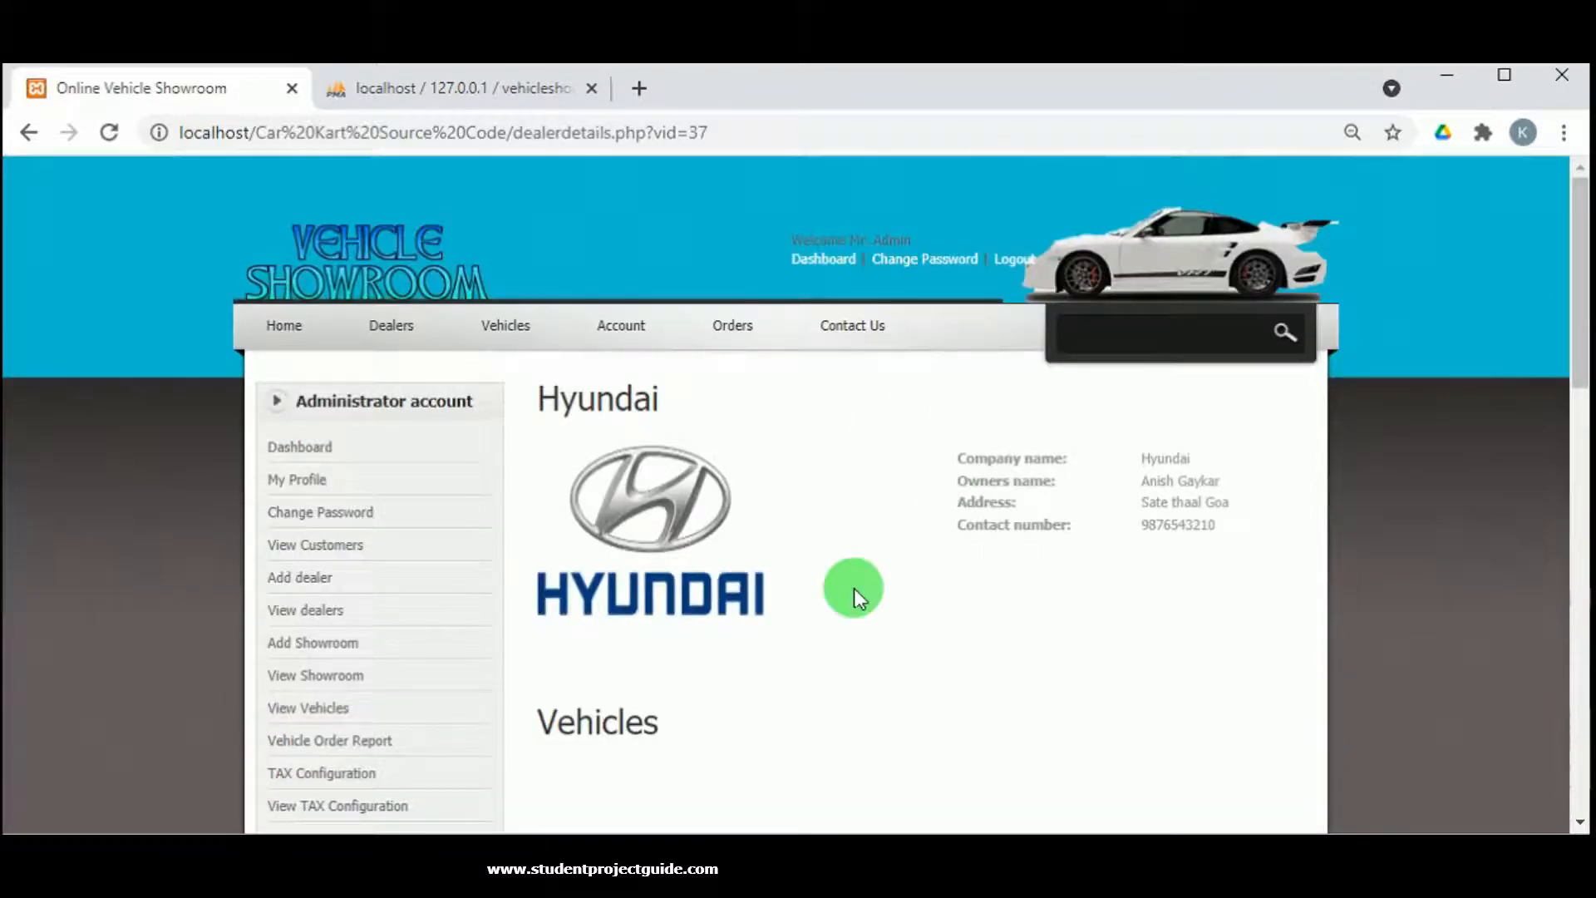
Review the Hyundai dealer page and log out of the administrator account.
{"action": "scroll", "coordinate": [1010, 567], "scroll_direction": "down", "scroll_amount": 3}
{"action": "scroll", "coordinate": [781, 560], "scroll_direction": "up", "scroll_amount": 3}
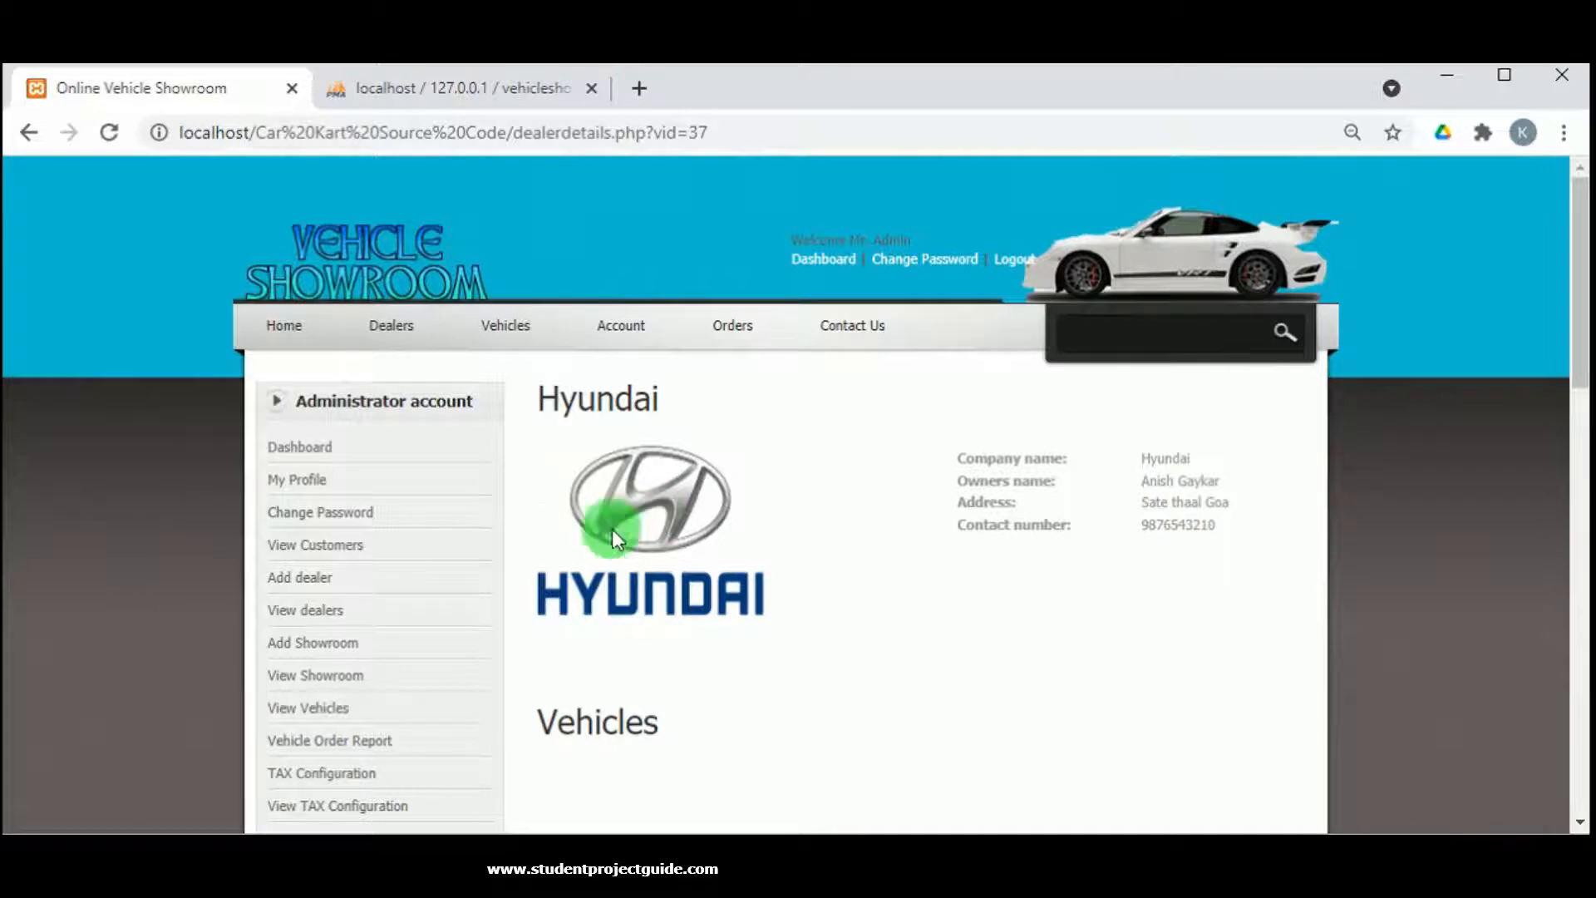
{"action": "scroll", "coordinate": [493, 530], "scroll_direction": "down", "scroll_amount": 2}
{"action": "left_click", "coordinate": [286, 715]}
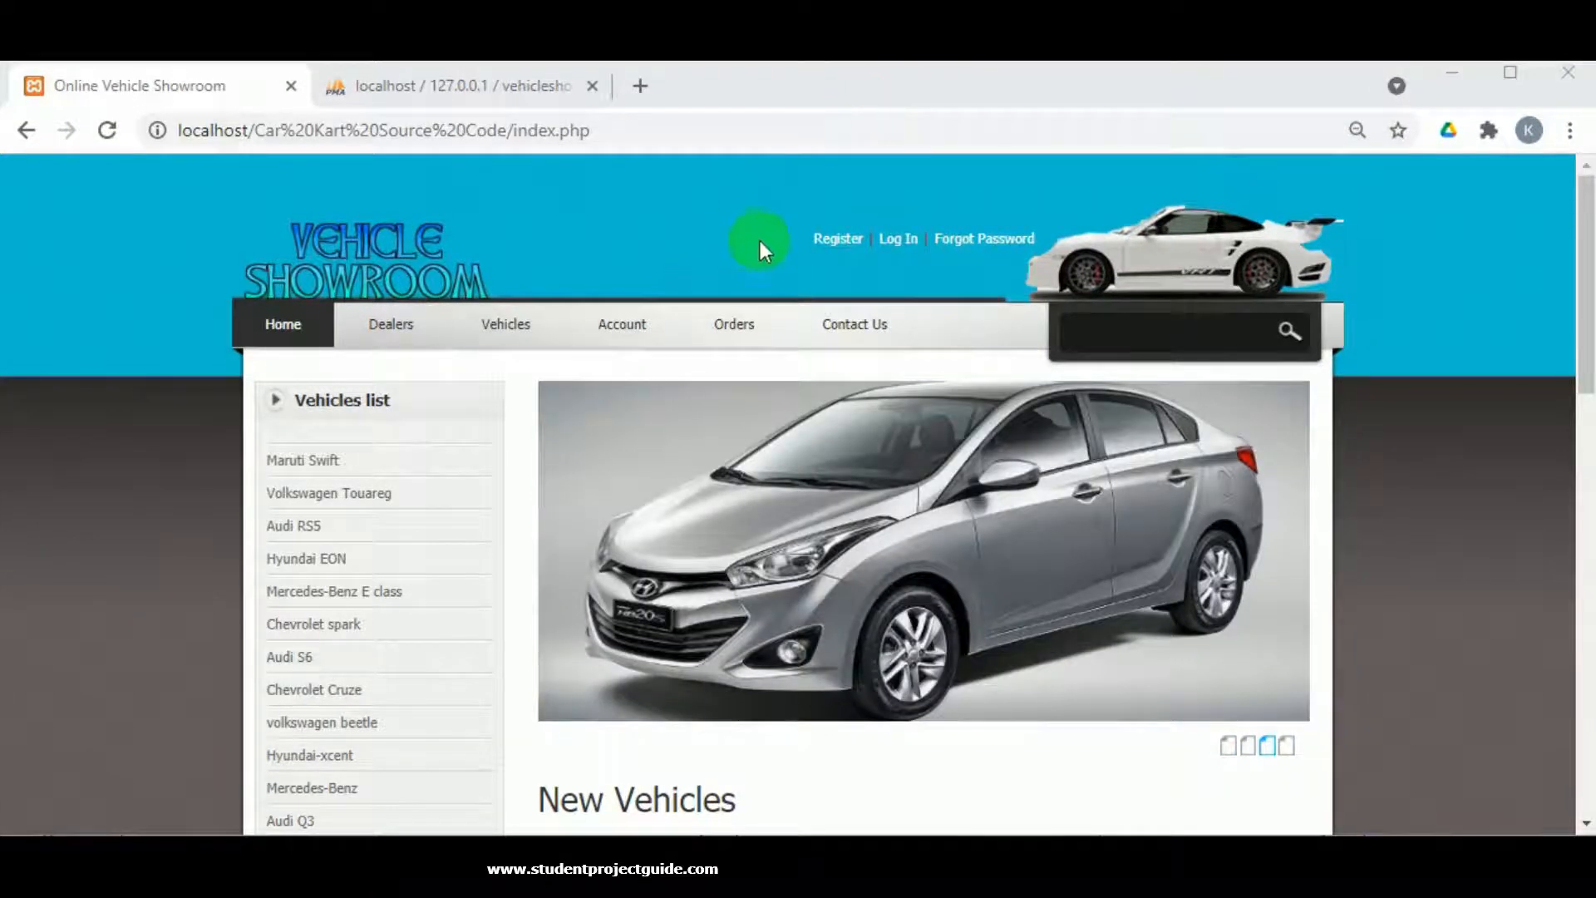
Sign in via Dealer Login with the Hyundai dealer's username and pasted password.
{"action": "scroll", "coordinate": [759, 241], "scroll_direction": "down", "scroll_amount": 15}
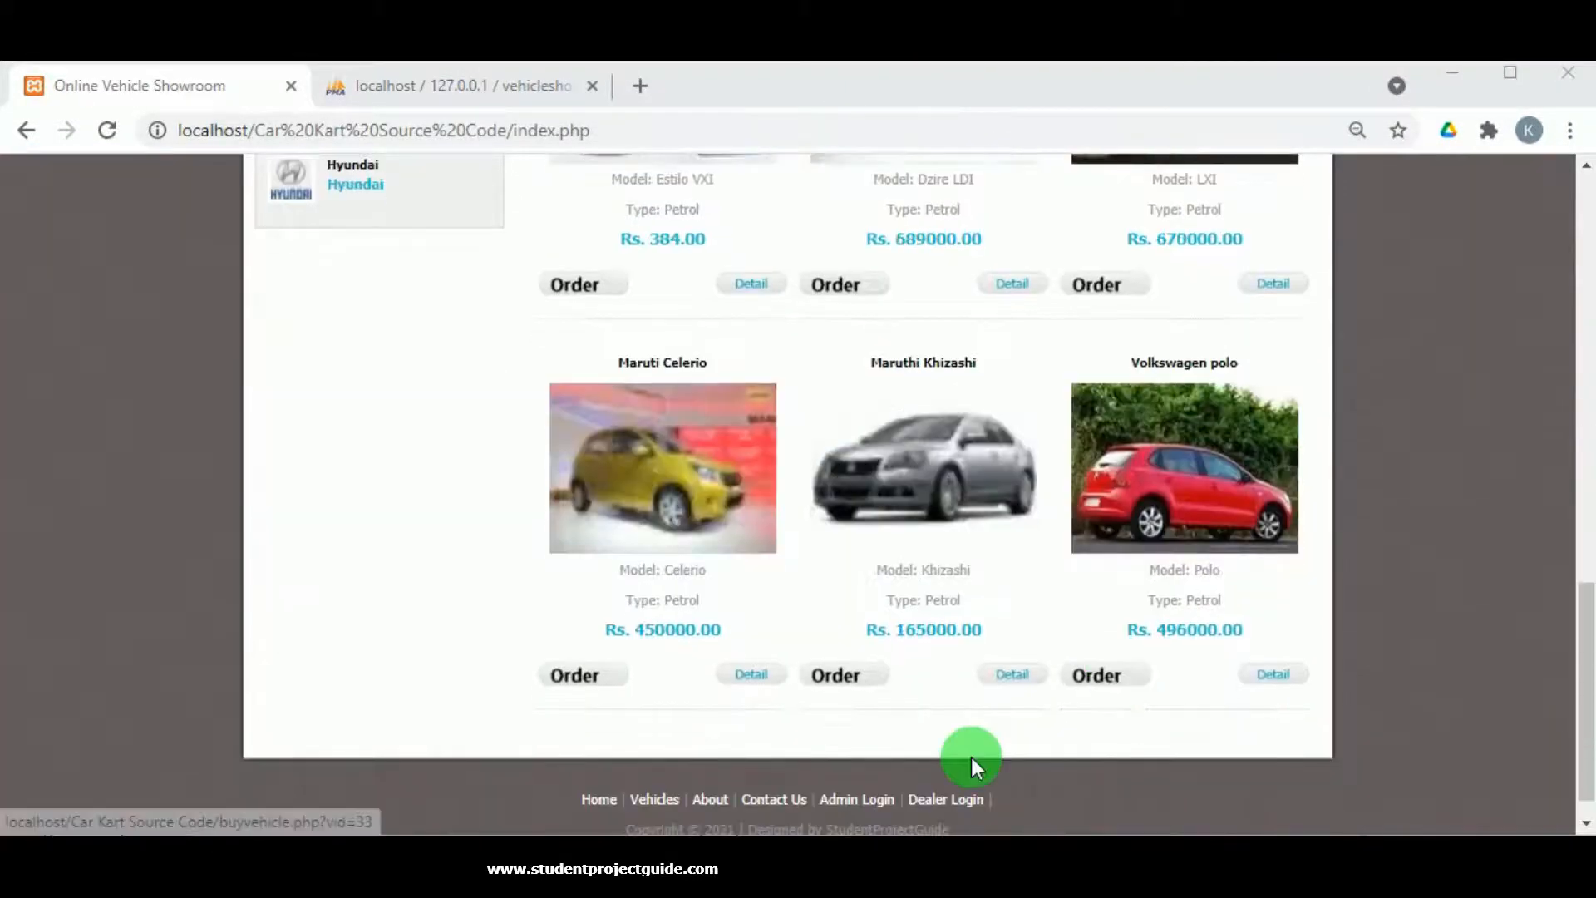
{"action": "scroll", "coordinate": [956, 761], "scroll_direction": "down", "scroll_amount": 1}
{"action": "left_click", "coordinate": [946, 763]}
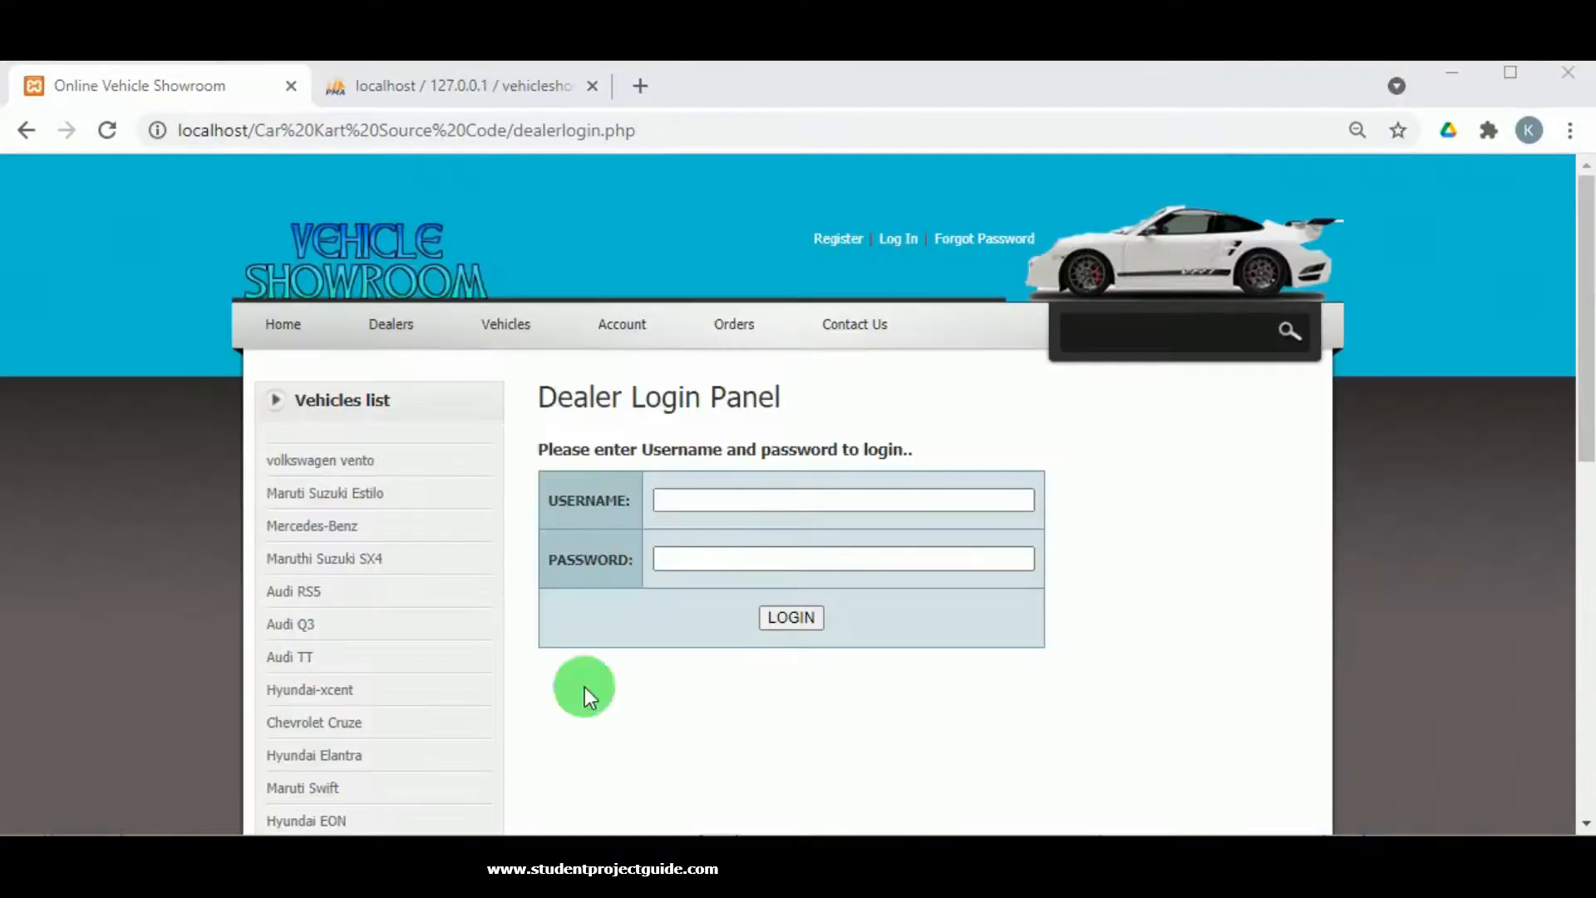
{"action": "left_click", "coordinate": [697, 499]}
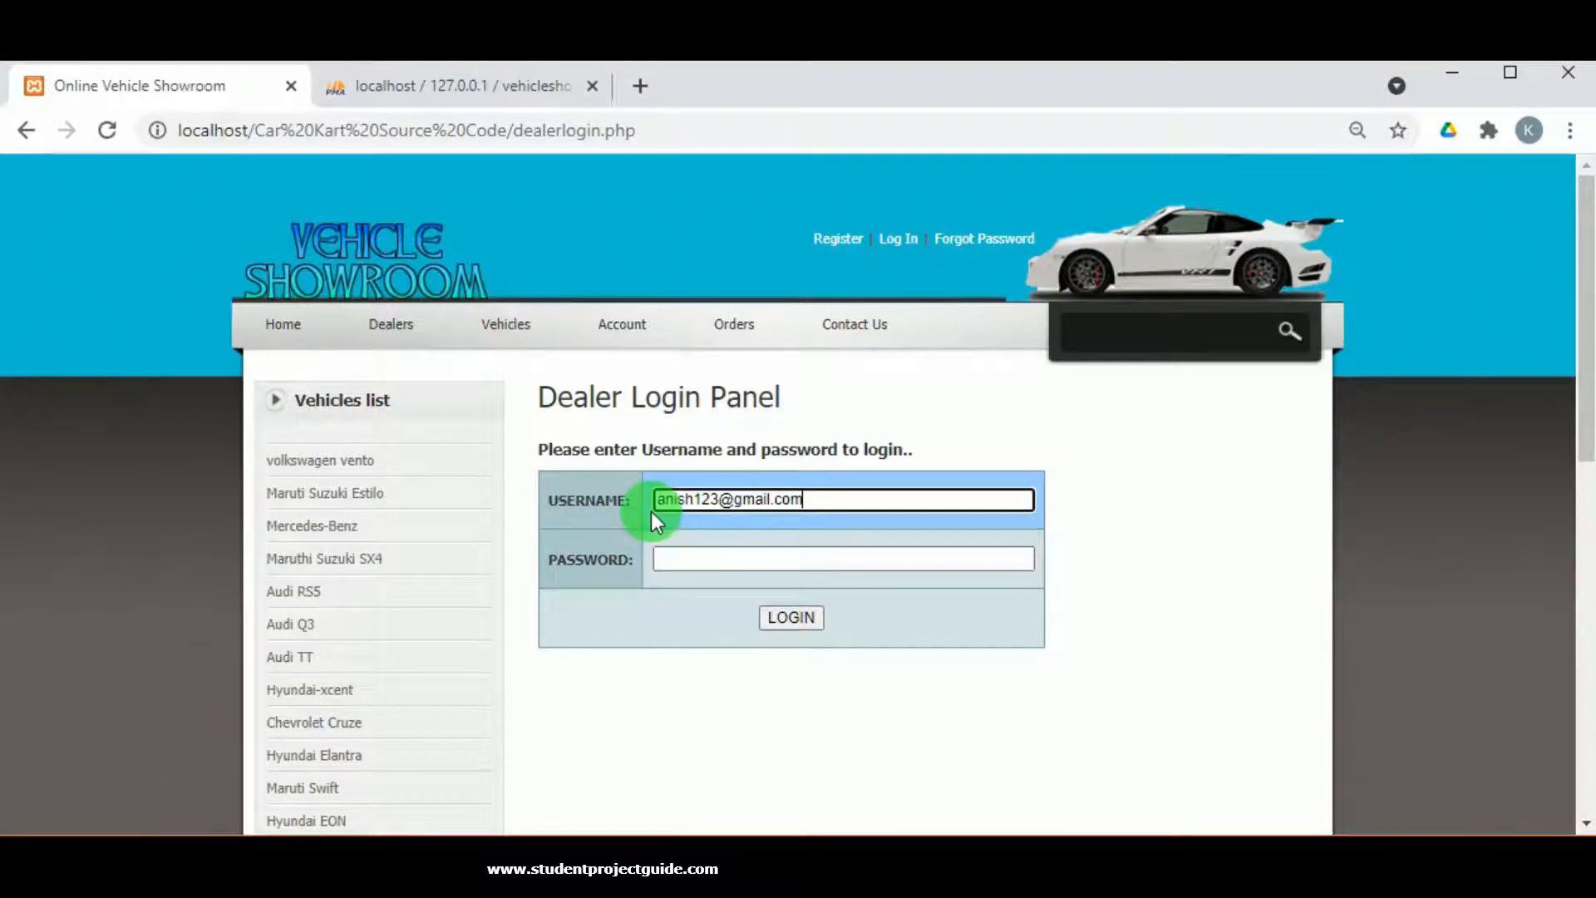
{"action": "left_click_drag", "start_coordinate": [653, 503], "coordinate": [718, 500]}
{"action": "left_click", "coordinate": [721, 559]}
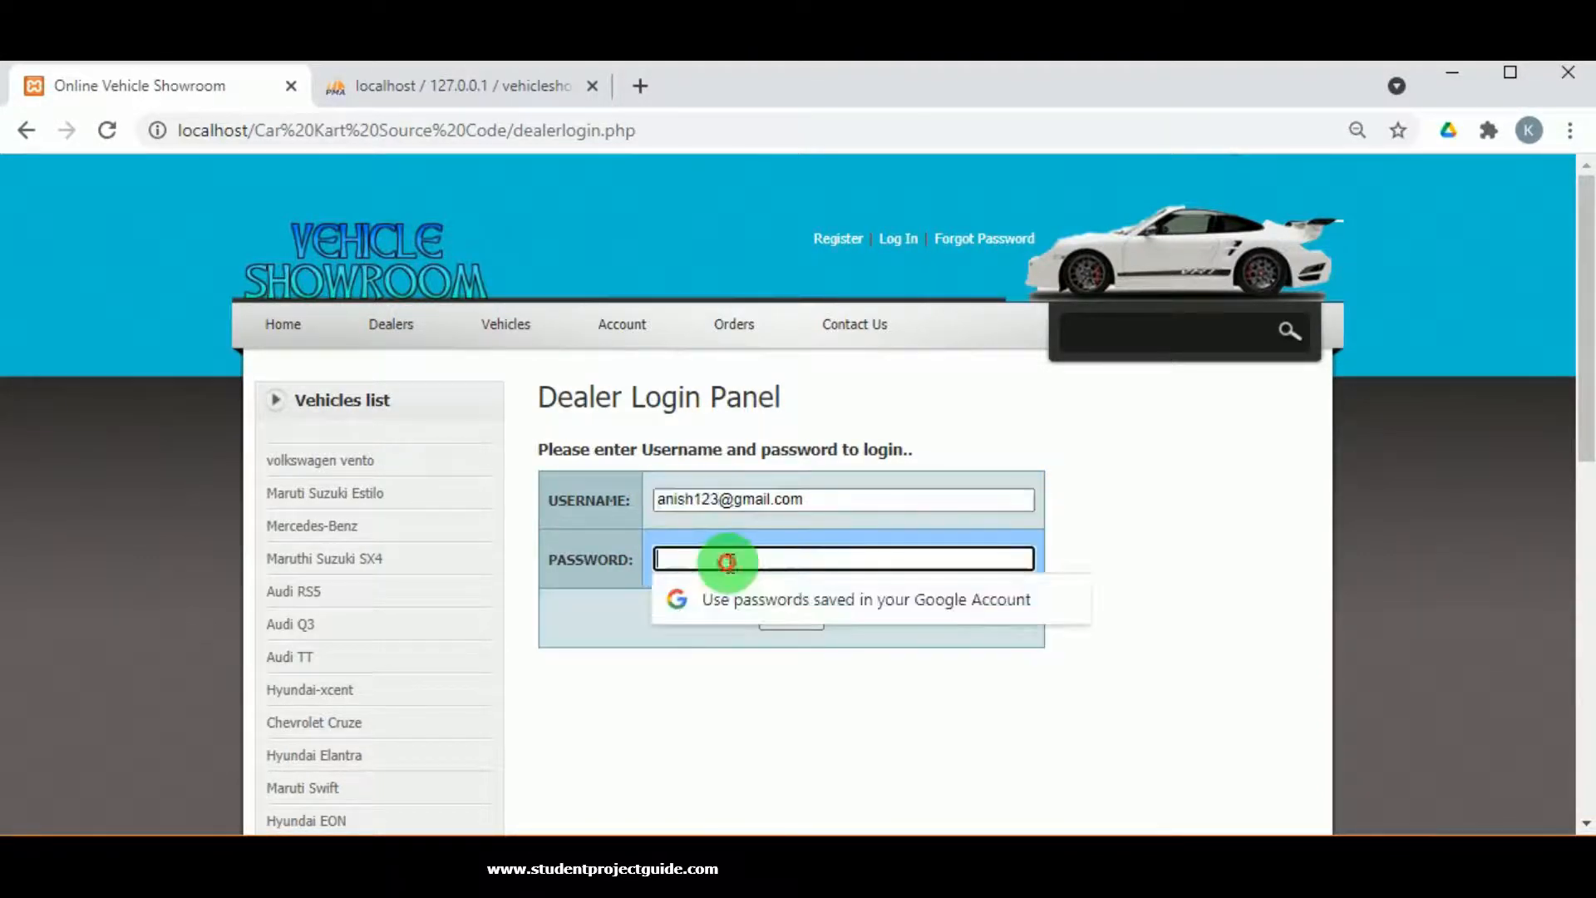
{"action": "key", "text": "ctrl+v"}
{"action": "left_click", "coordinate": [795, 615]}
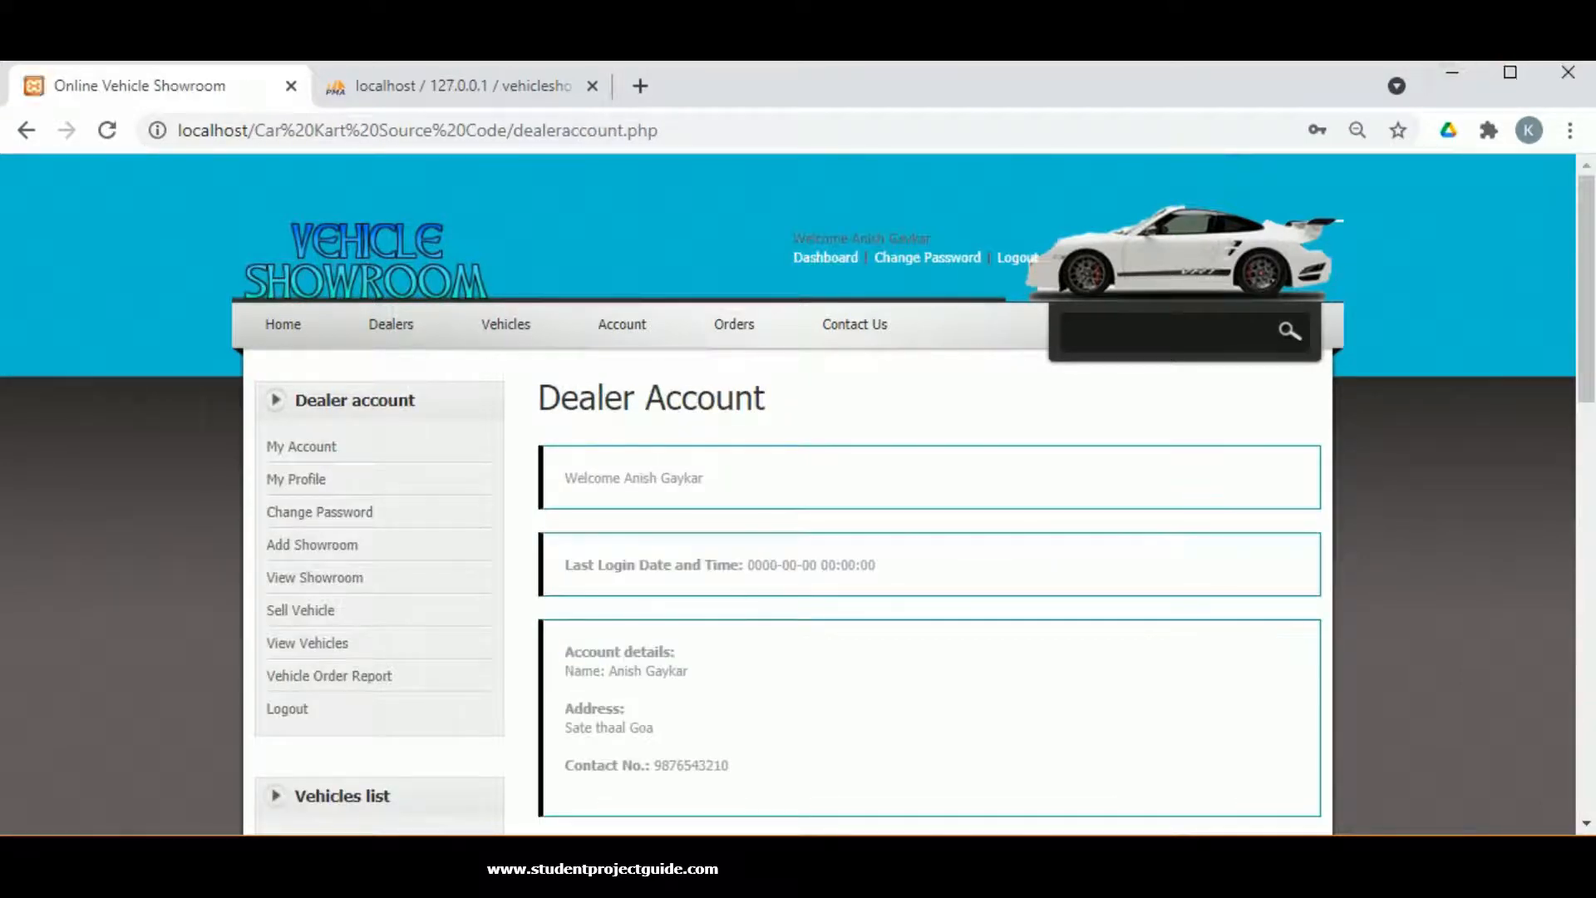
Open the Hyundai dealer's My Profile page and scroll through its details.
{"action": "scroll", "coordinate": [746, 379], "scroll_direction": "down", "scroll_amount": 1}
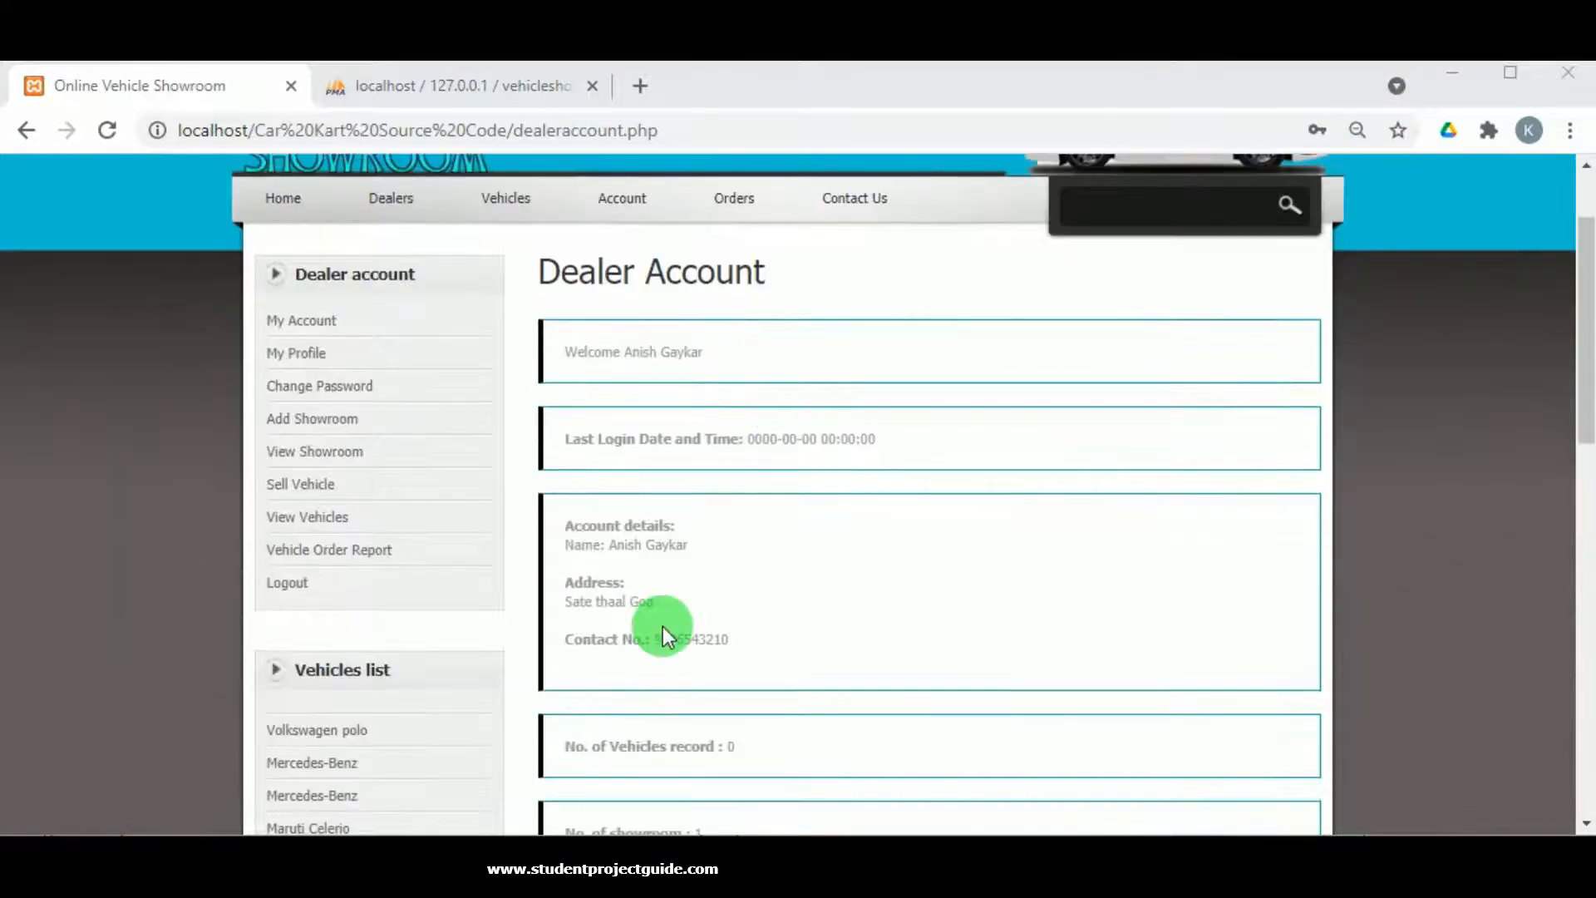
{"action": "scroll", "coordinate": [662, 626], "scroll_direction": "down", "scroll_amount": 3}
{"action": "scroll", "coordinate": [661, 617], "scroll_direction": "up", "scroll_amount": 1}
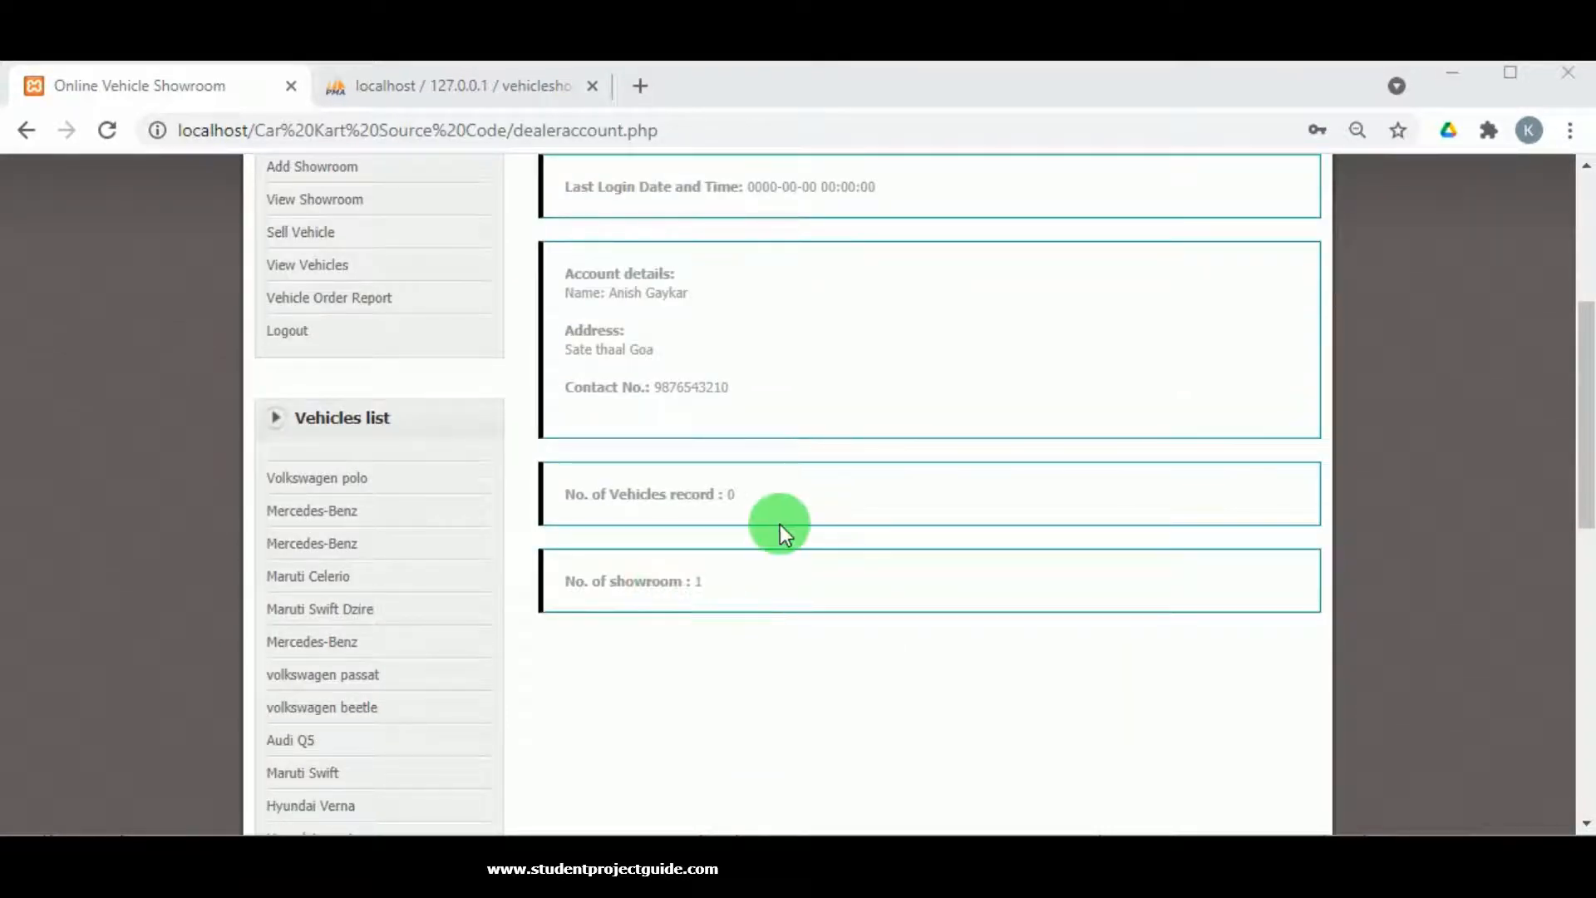
{"action": "scroll", "coordinate": [779, 524], "scroll_direction": "up", "scroll_amount": 5}
{"action": "left_click", "coordinate": [299, 469]}
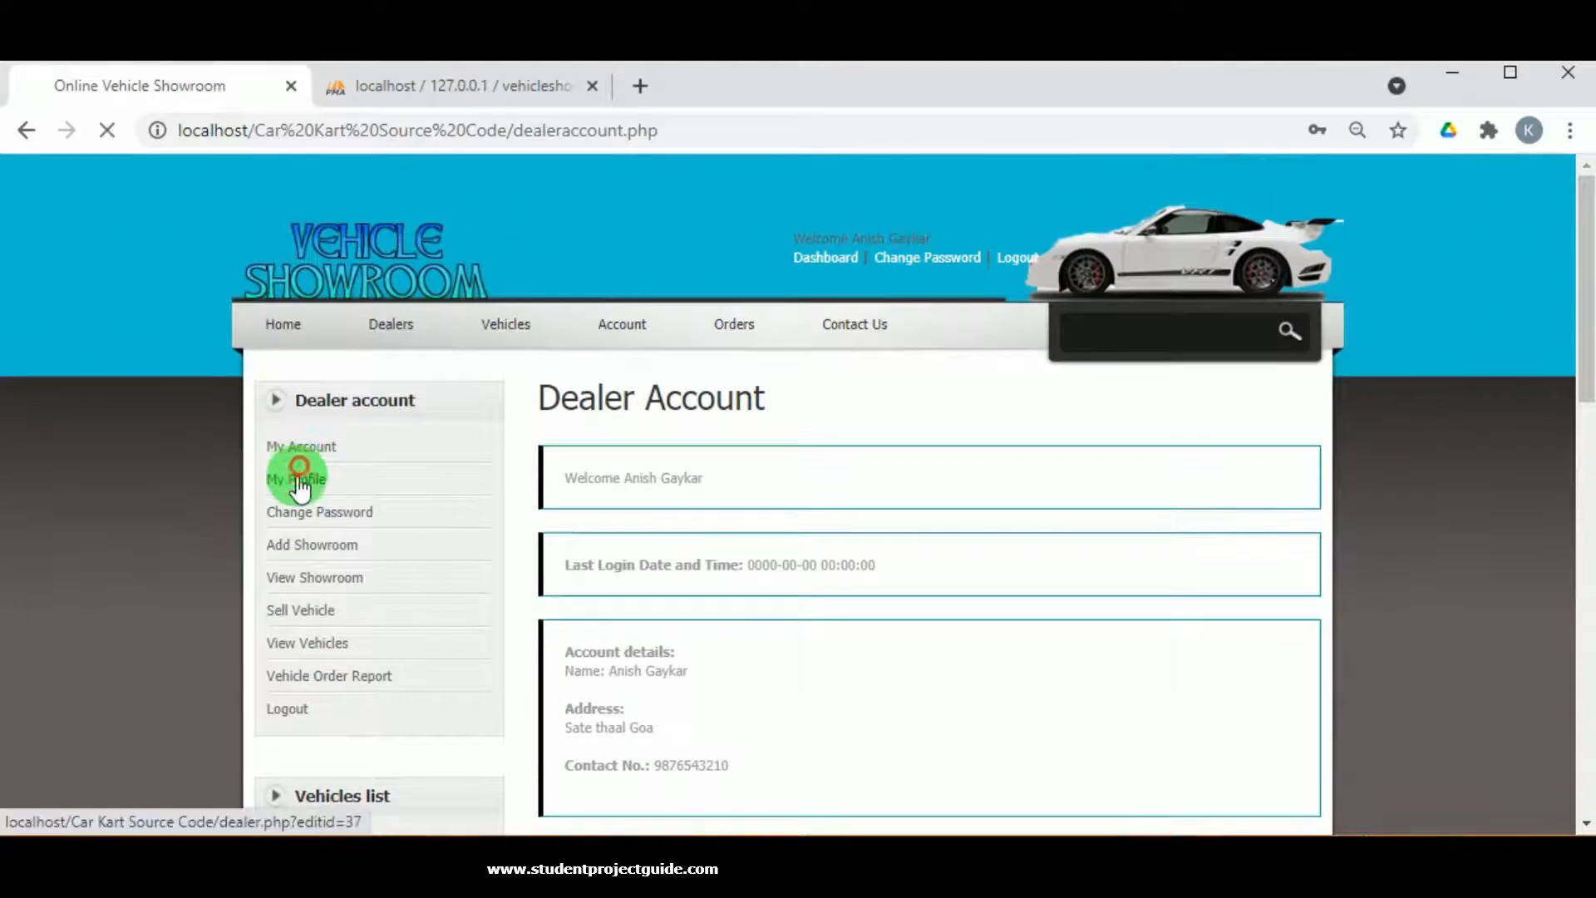
{"action": "scroll", "coordinate": [786, 540], "scroll_direction": "down", "scroll_amount": 2}
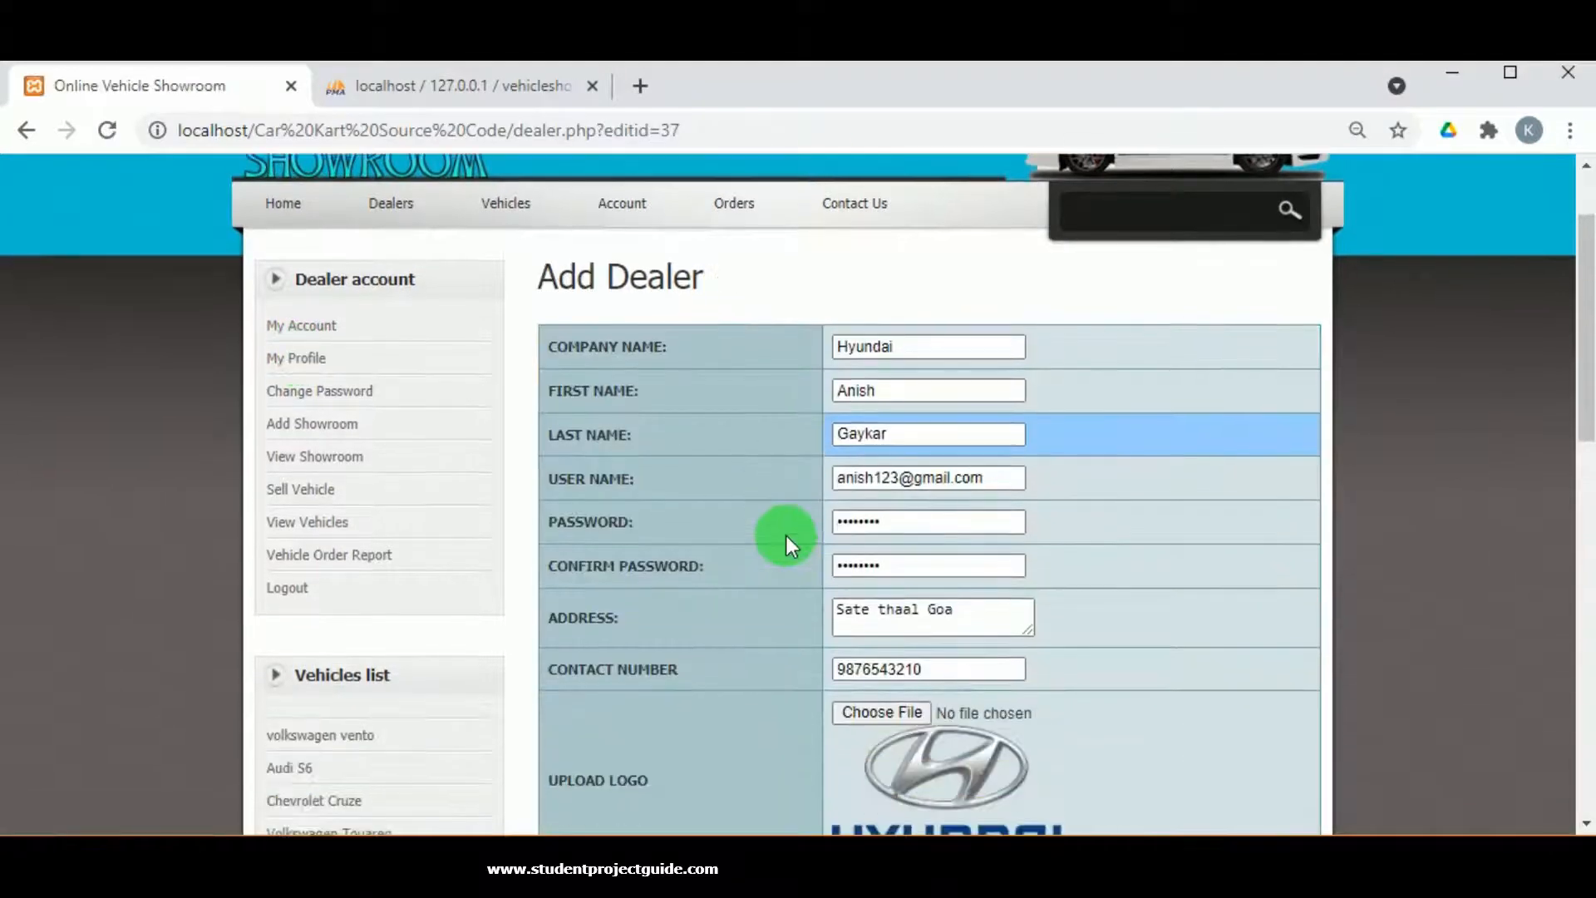
{"action": "scroll", "coordinate": [843, 606], "scroll_direction": "down", "scroll_amount": 3}
{"action": "scroll", "coordinate": [856, 648], "scroll_direction": "up", "scroll_amount": 3}
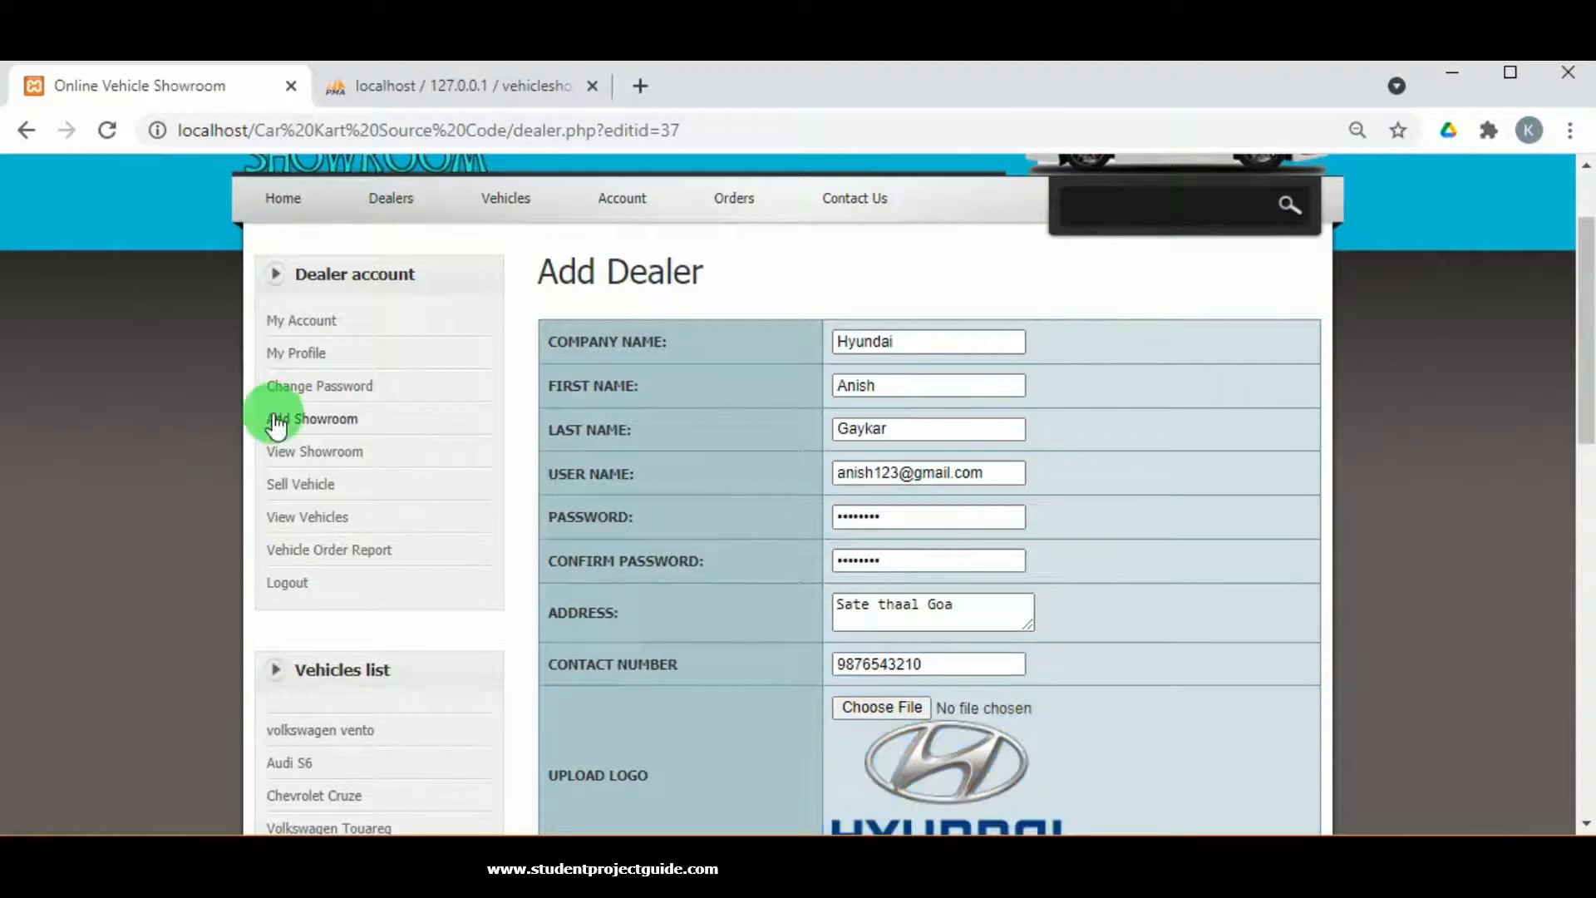
Visit Change Password and View Showroom (Maharashtra Enterprises, Enabled), ending on the empty View vehicles page.
{"action": "left_click", "coordinate": [325, 392]}
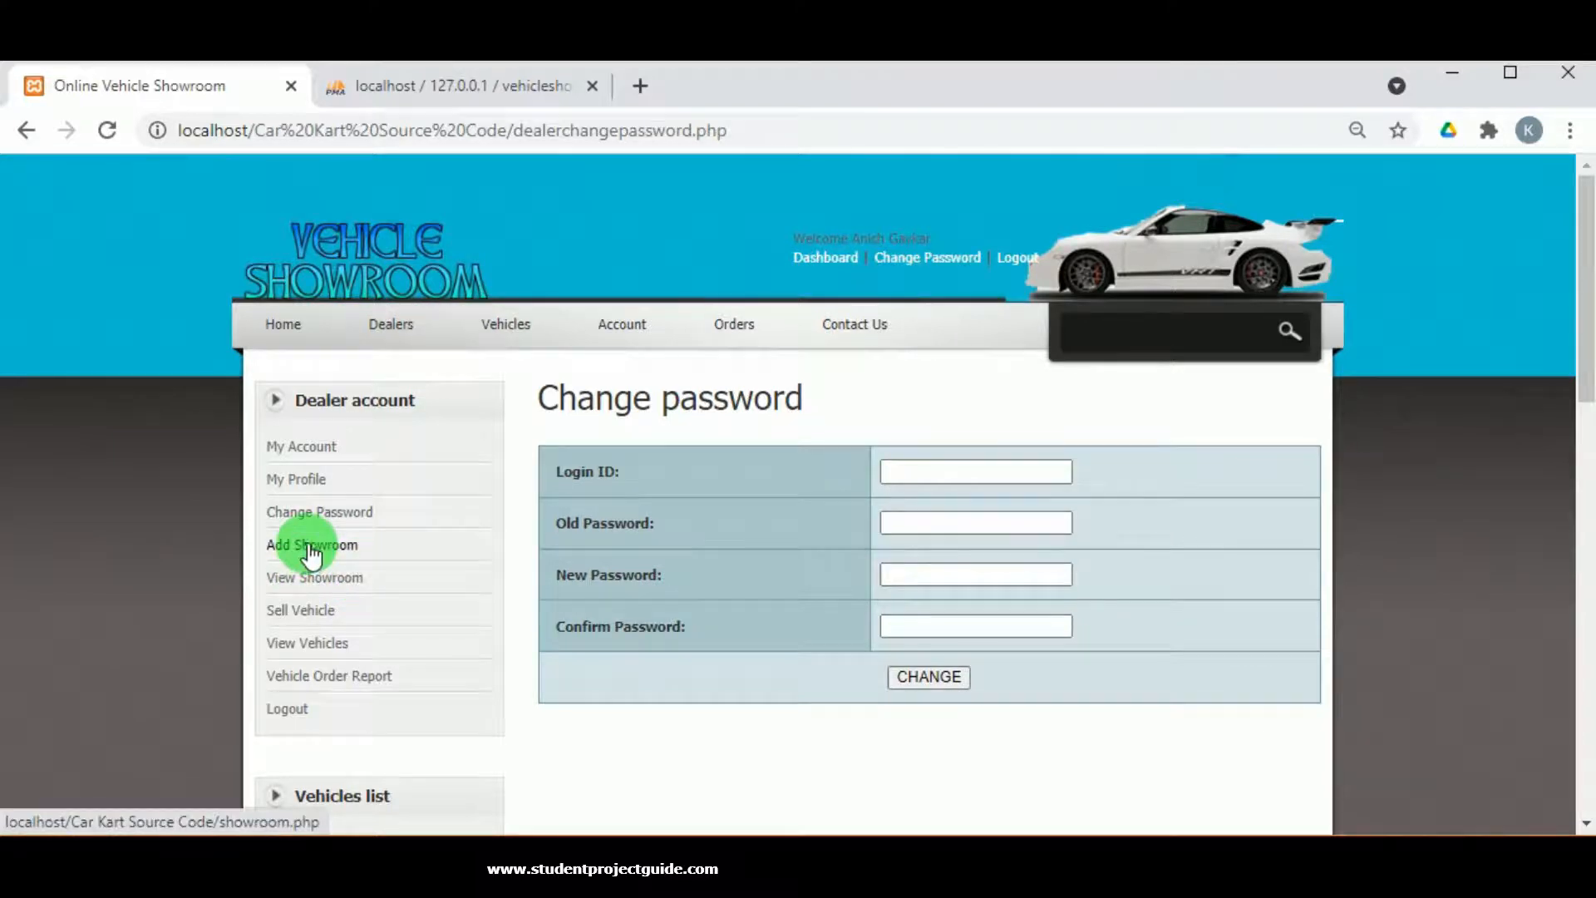
{"action": "left_click", "coordinate": [324, 586]}
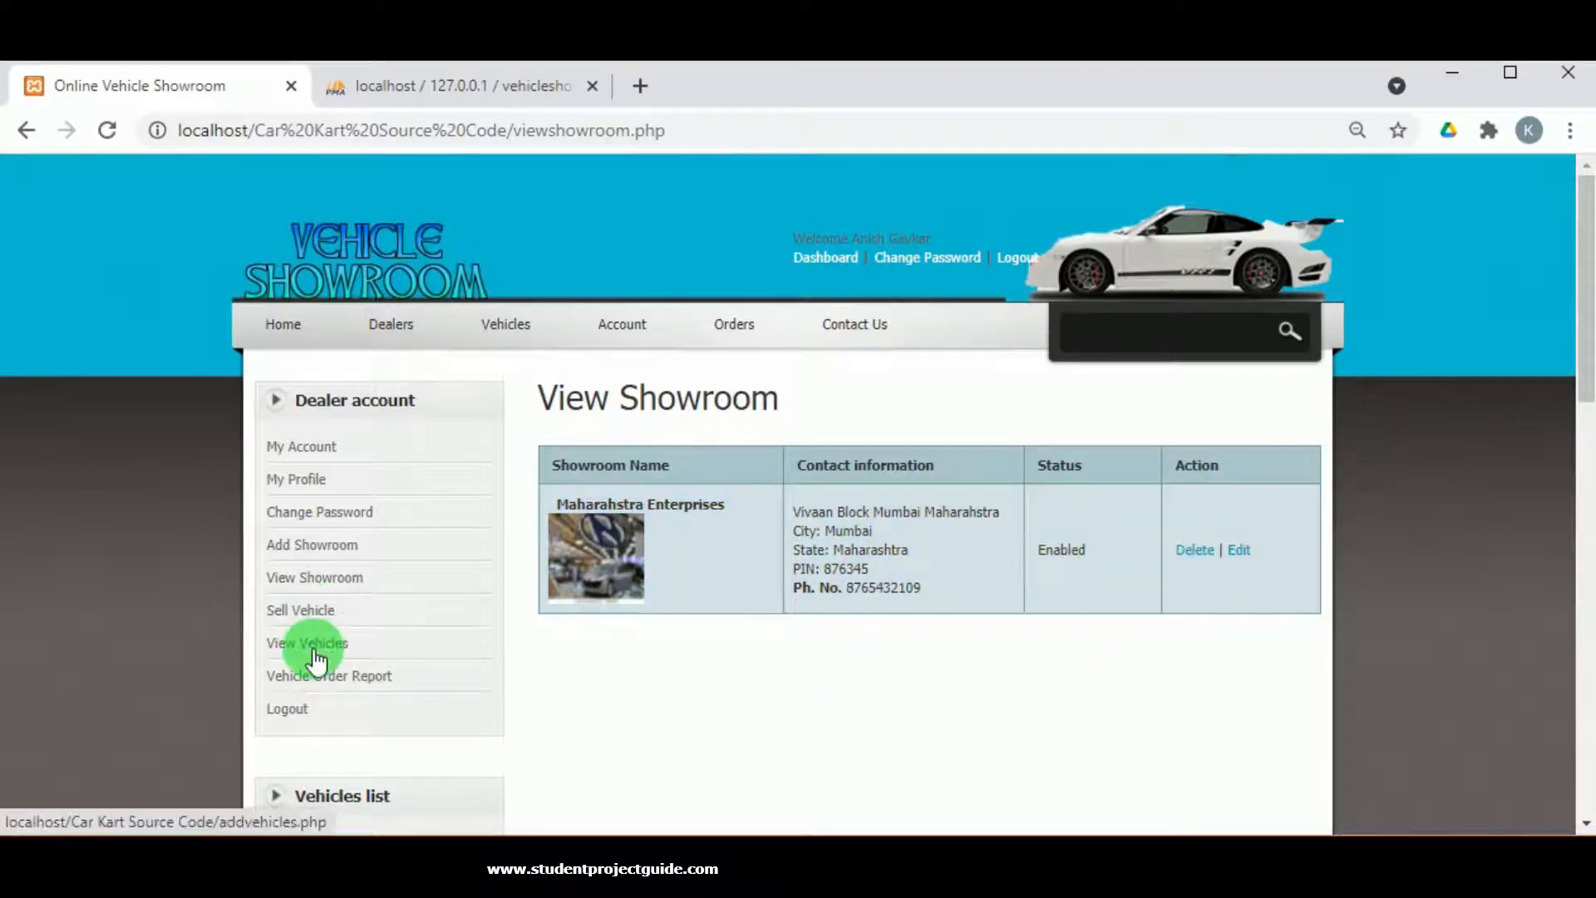
{"action": "scroll", "coordinate": [309, 647], "scroll_direction": "down", "scroll_amount": 2}
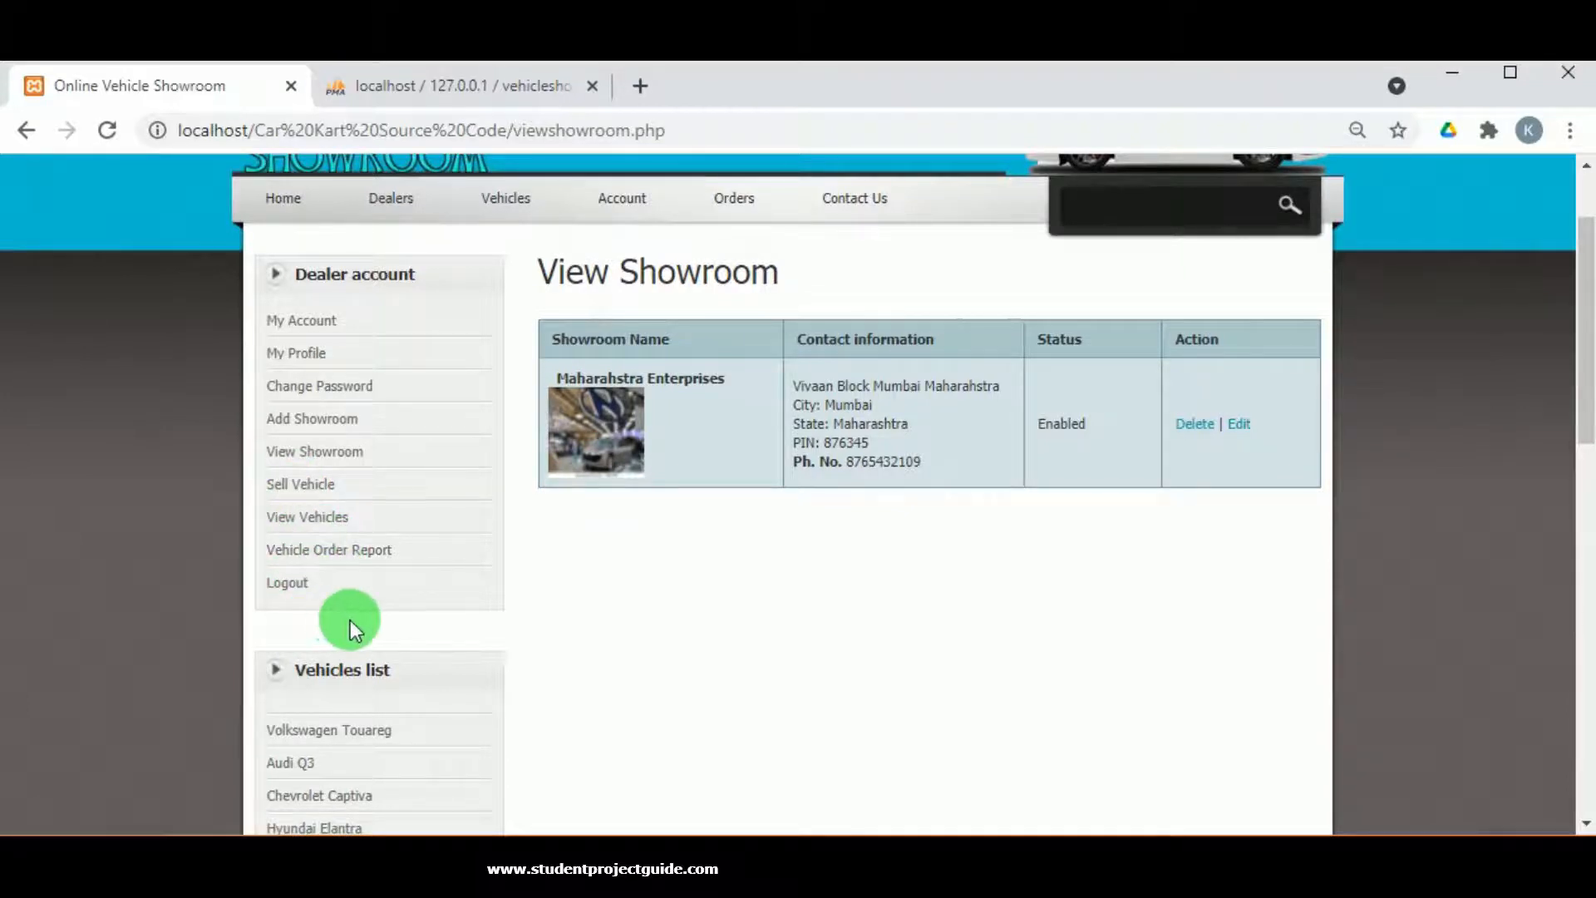
{"action": "scroll", "coordinate": [351, 620], "scroll_direction": "down", "scroll_amount": 5}
{"action": "scroll", "coordinate": [339, 724], "scroll_direction": "down", "scroll_amount": 8}
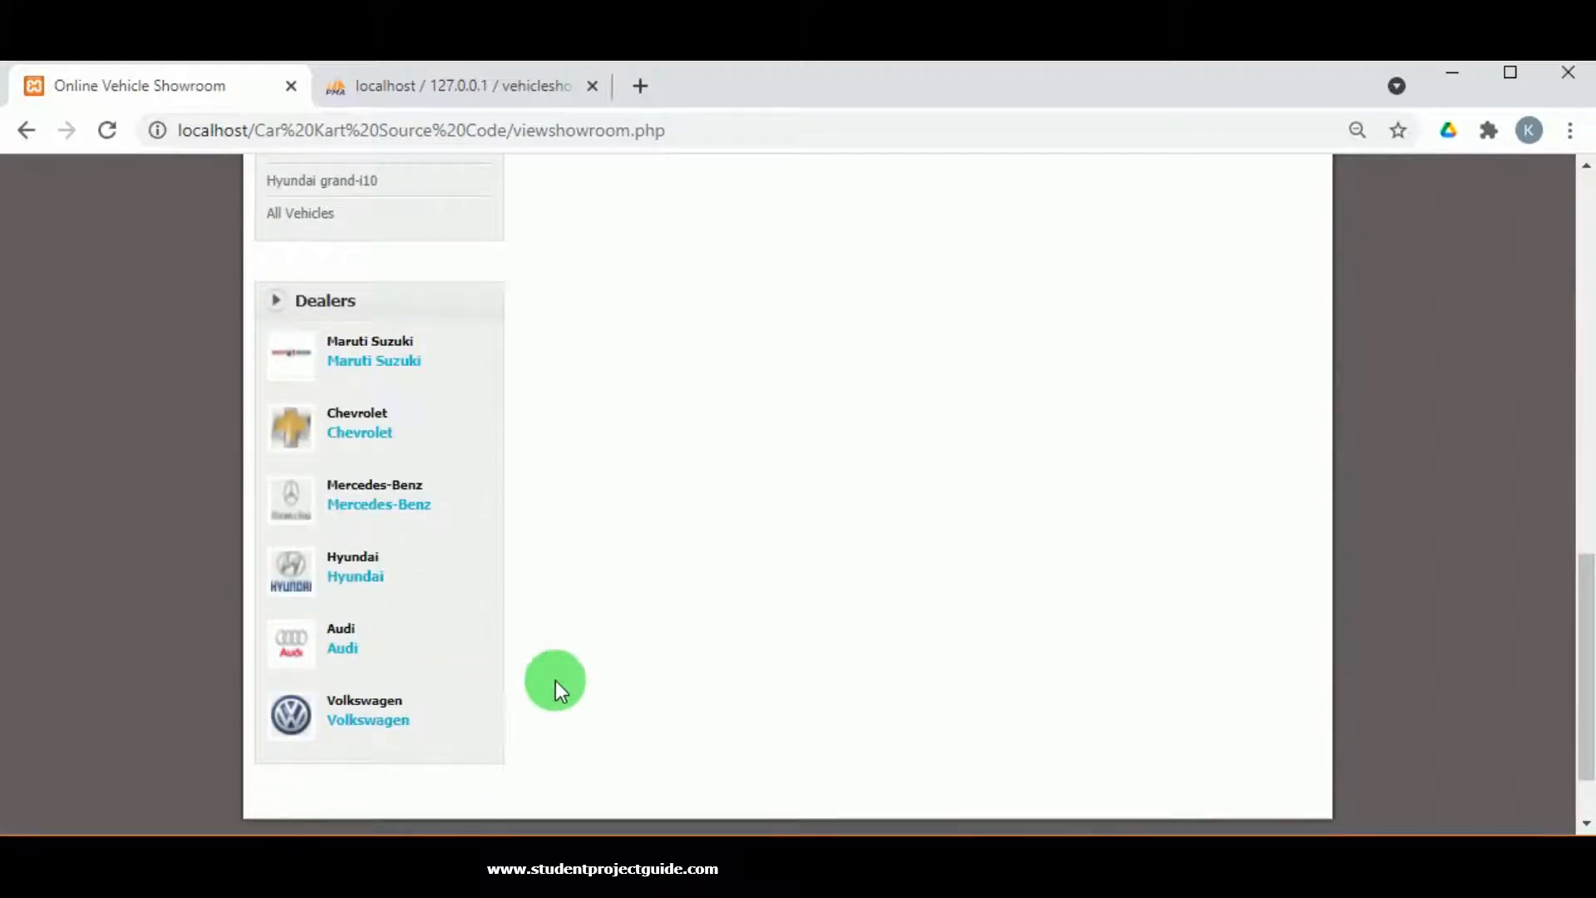
{"action": "scroll", "coordinate": [554, 678], "scroll_direction": "up", "scroll_amount": 12}
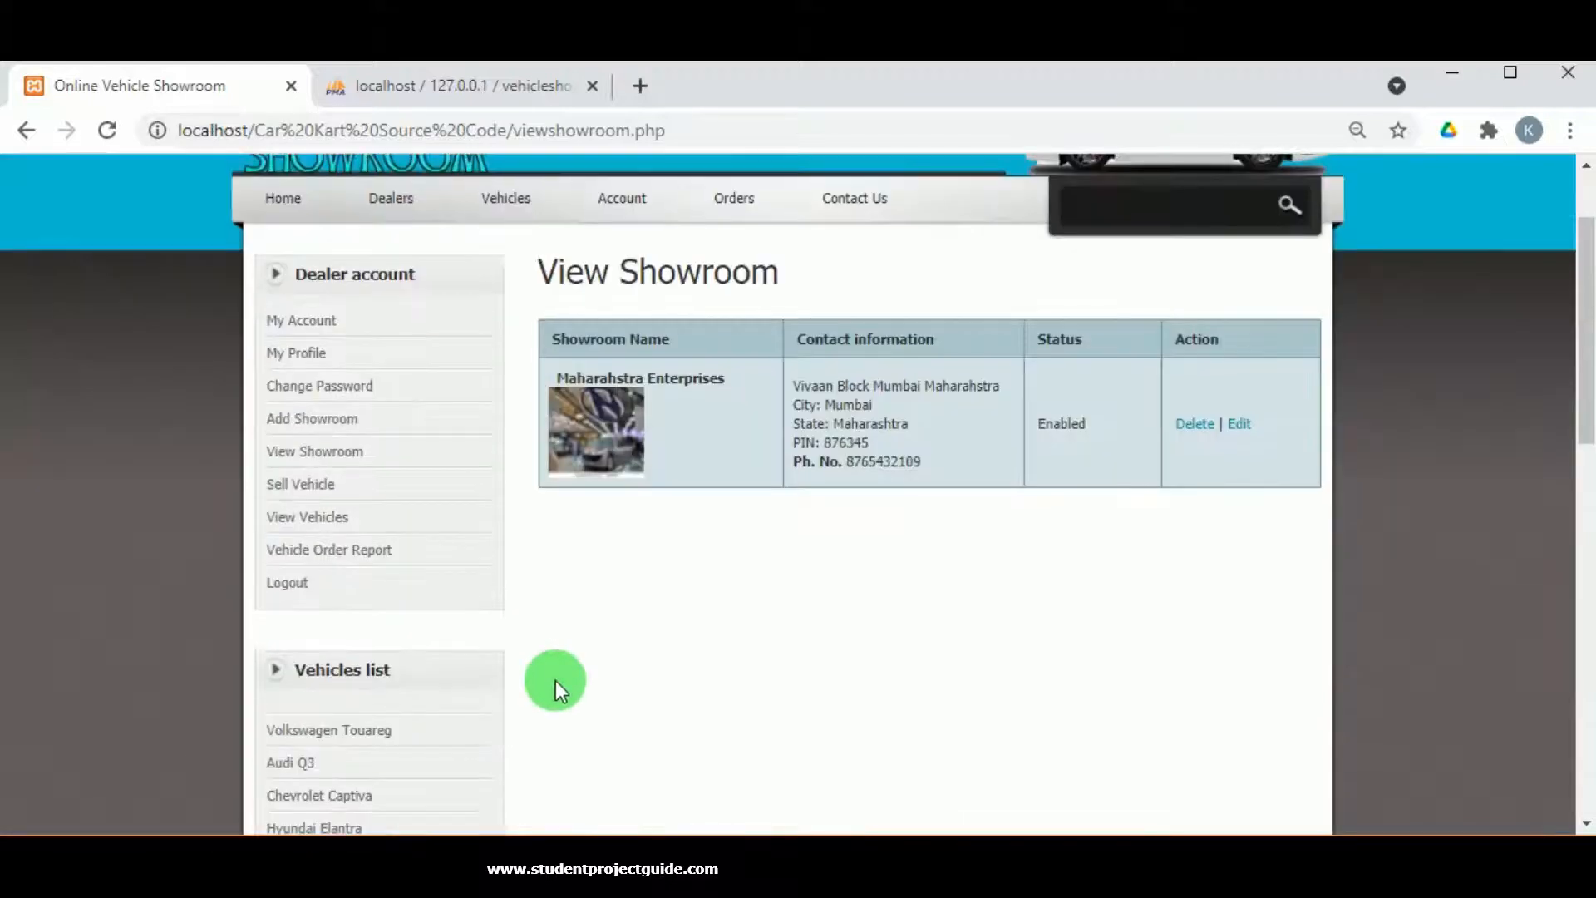
{"action": "left_click", "coordinate": [313, 516]}
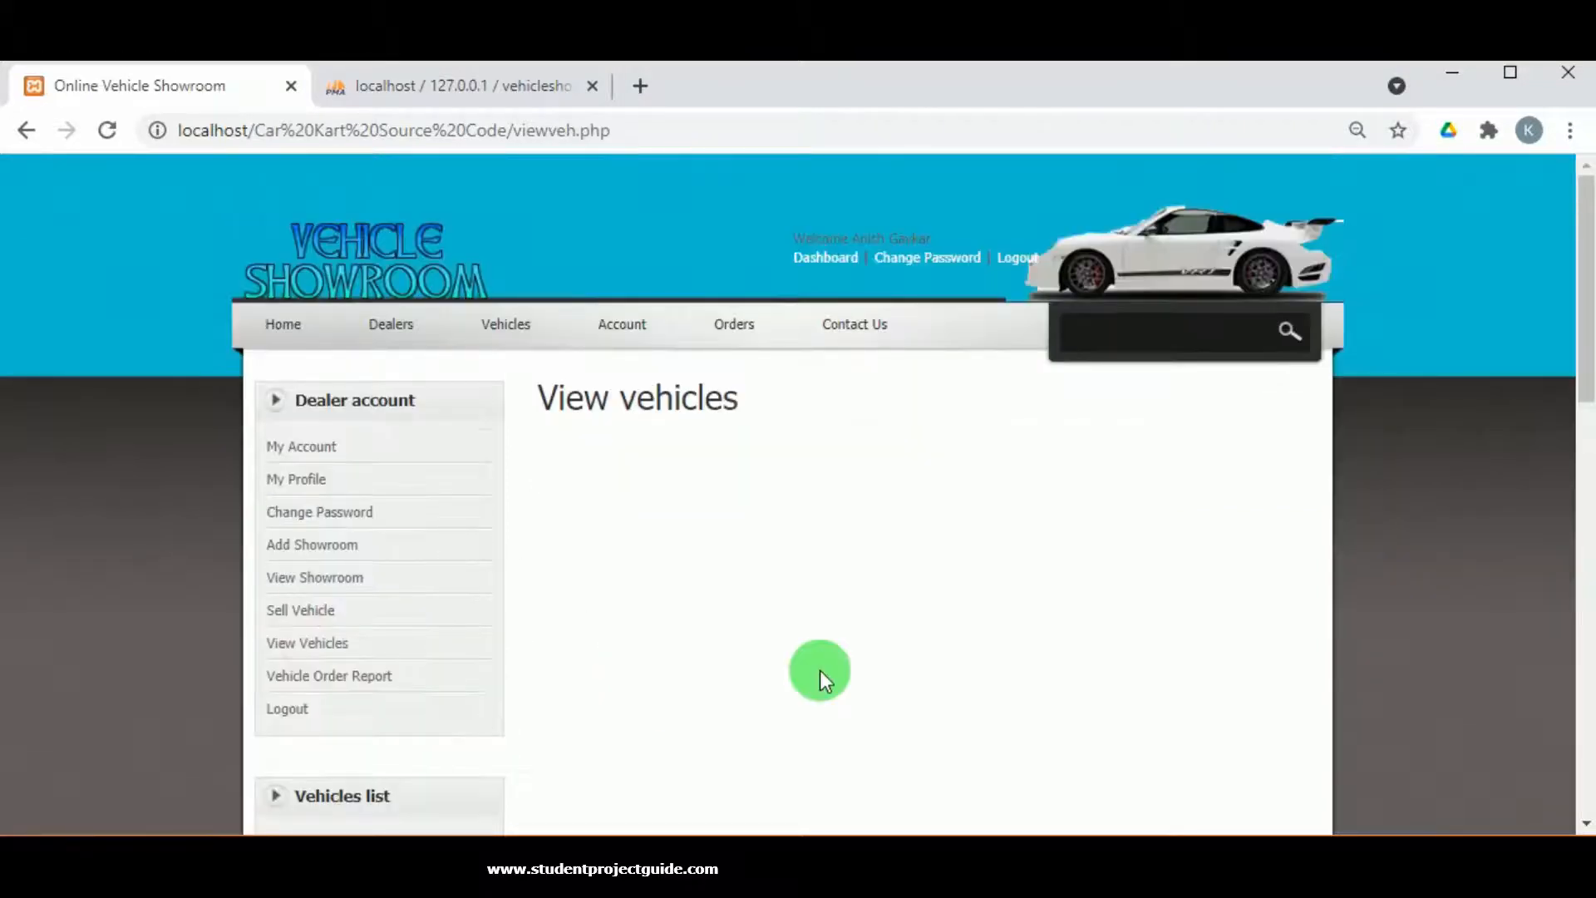
{"action": "scroll", "coordinate": [820, 670], "scroll_direction": "down", "scroll_amount": 2}
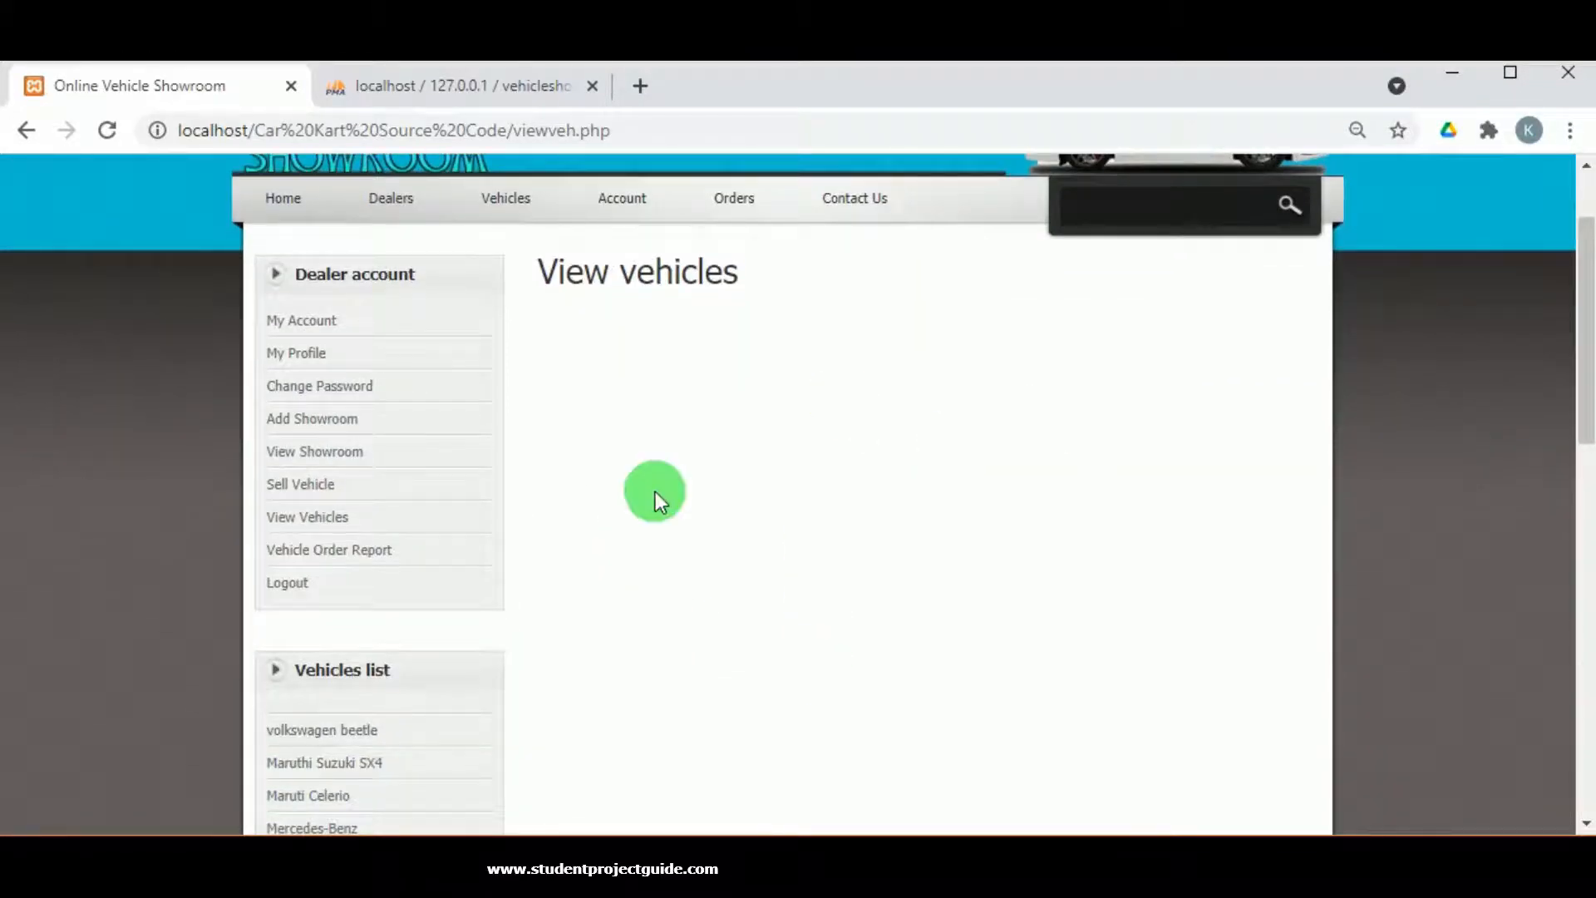
Enter the Hyundai Creta as a Diesel vehicle with the car1 (1) image.
{"action": "left_click", "coordinate": [299, 488]}
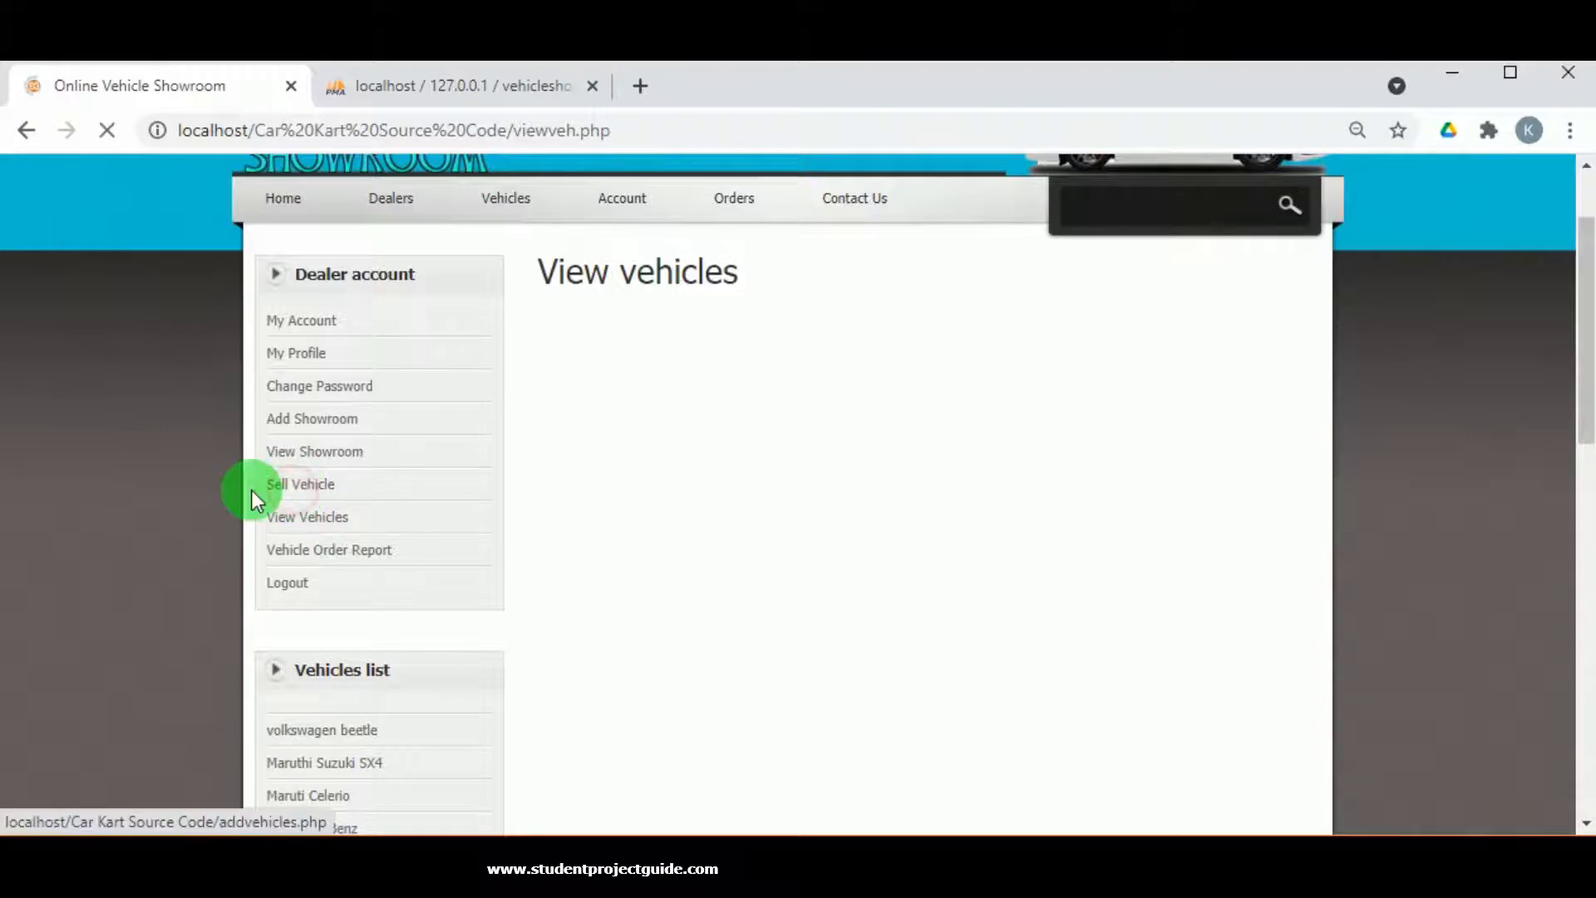
{"action": "scroll", "coordinate": [600, 599], "scroll_direction": "down", "scroll_amount": 2}
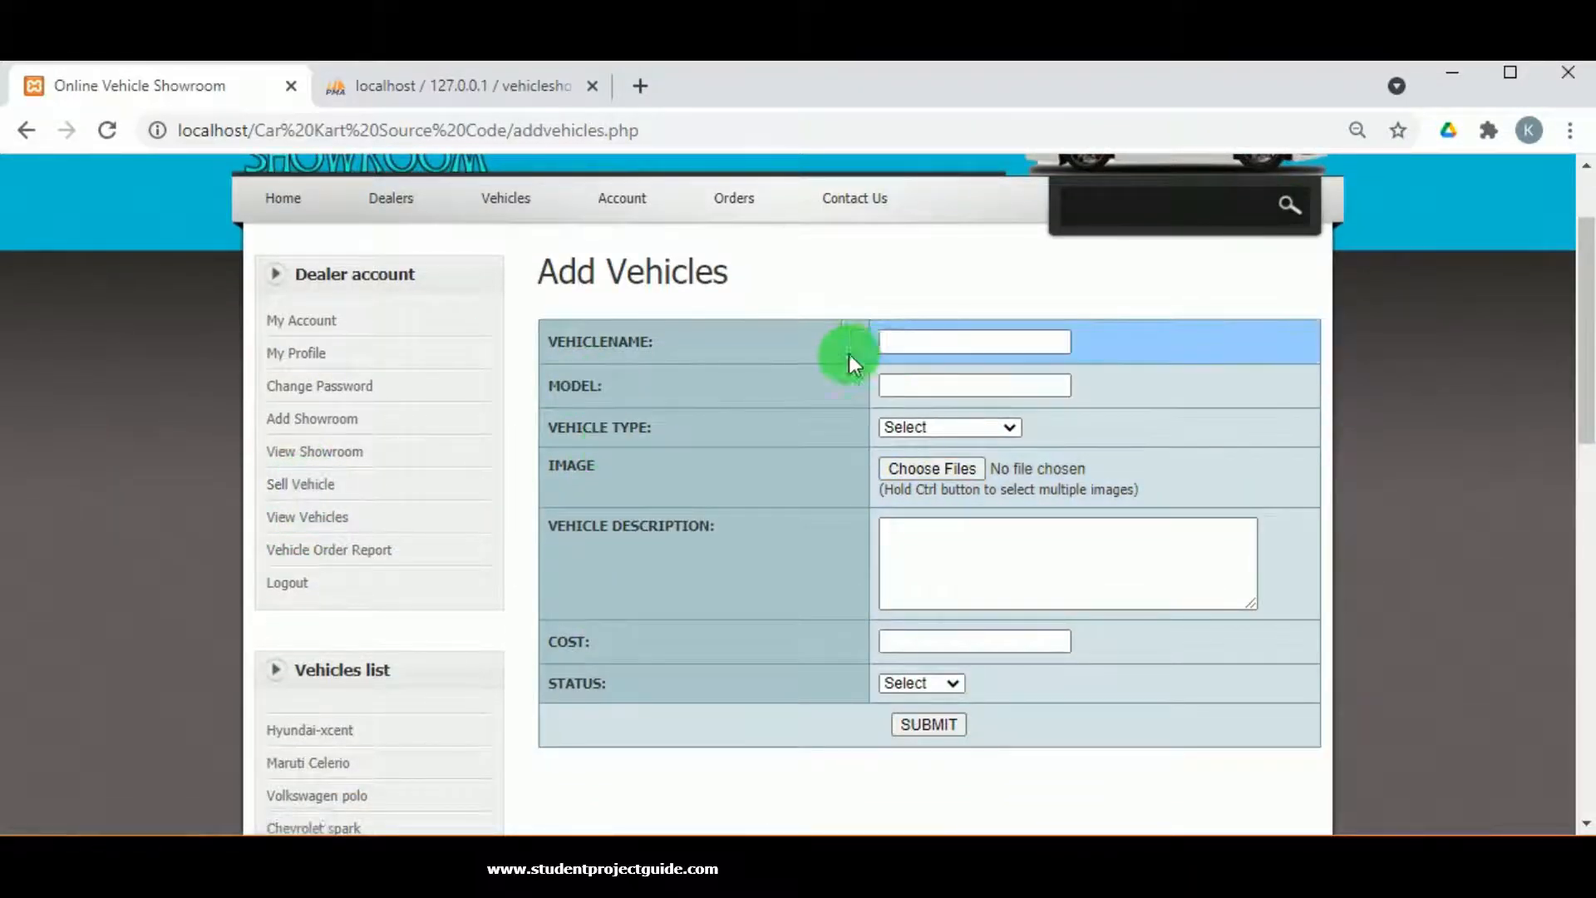
{"action": "left_click", "coordinate": [919, 342]}
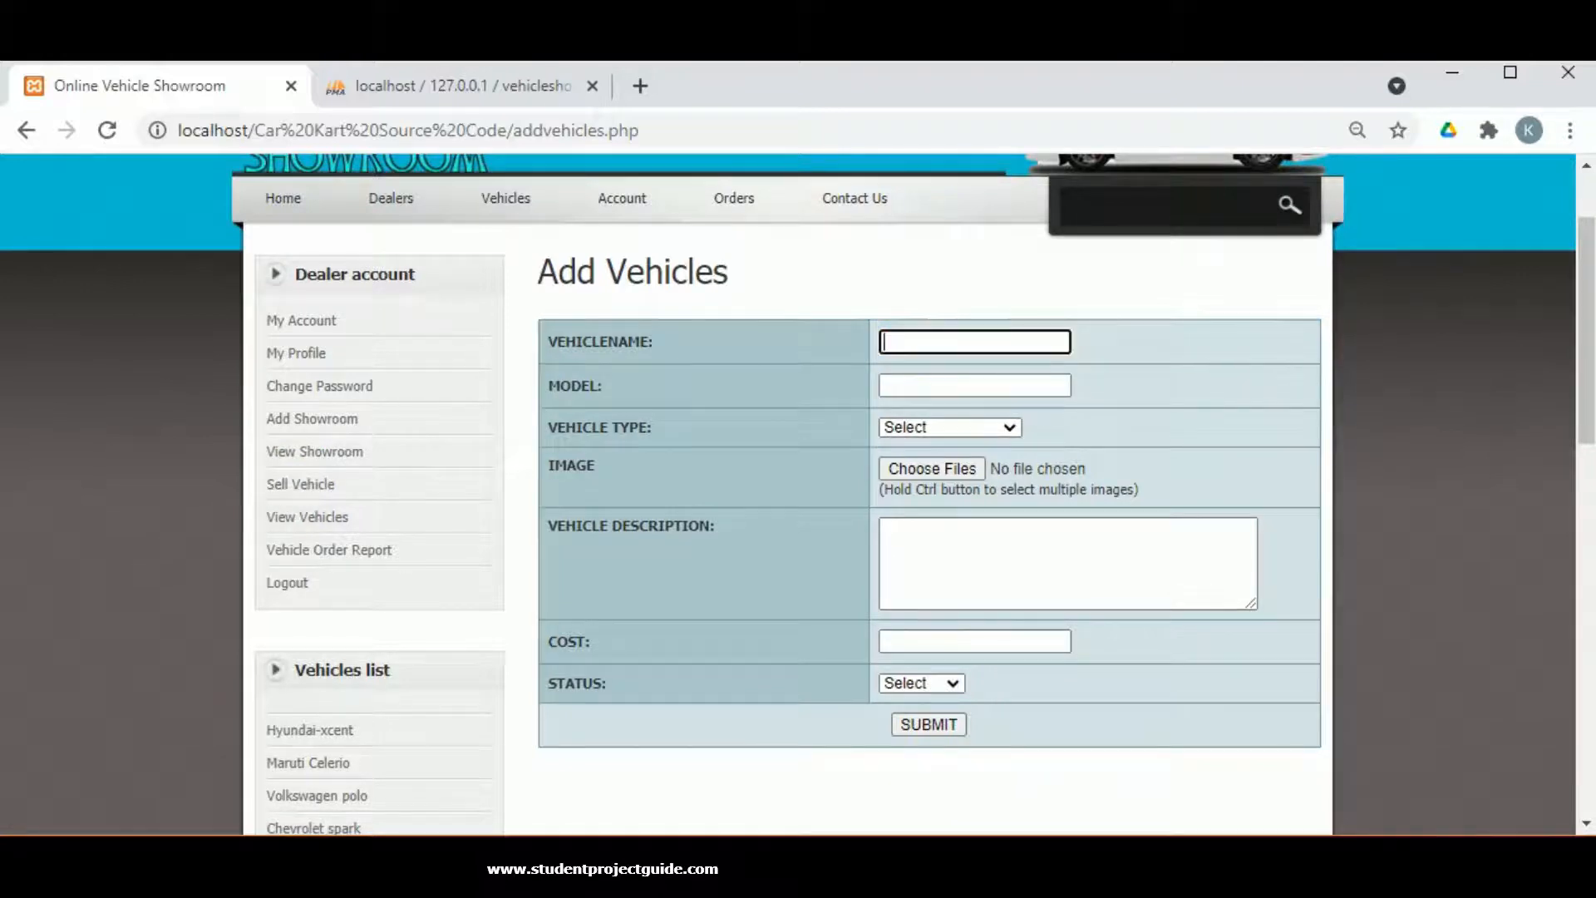
{"action": "left_click", "coordinate": [969, 349]}
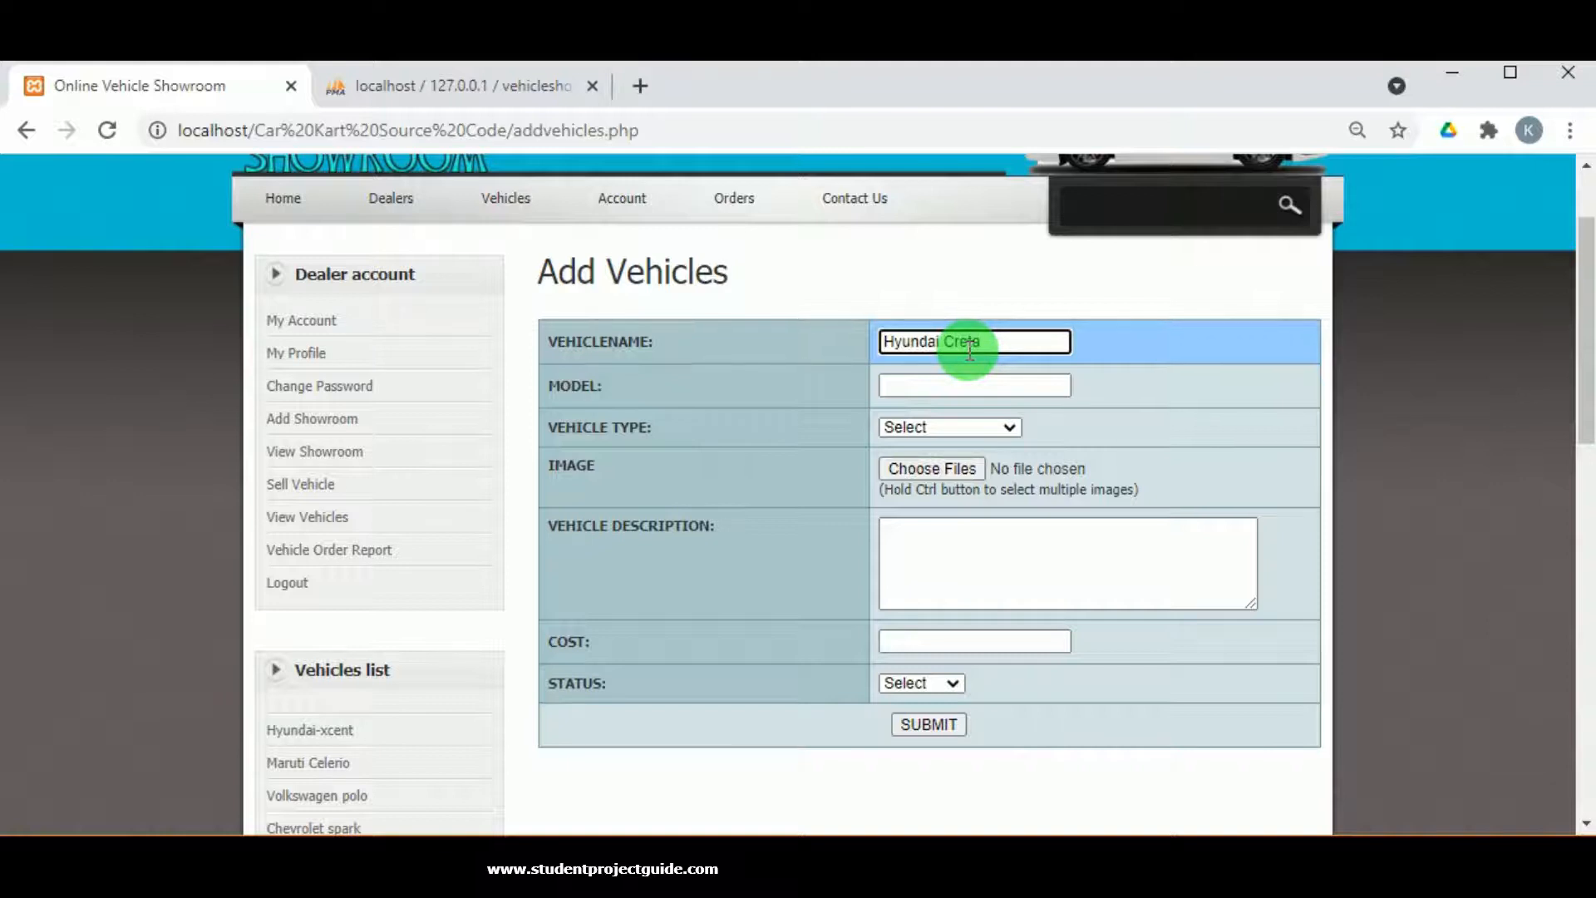
{"action": "left_click", "coordinate": [959, 385]}
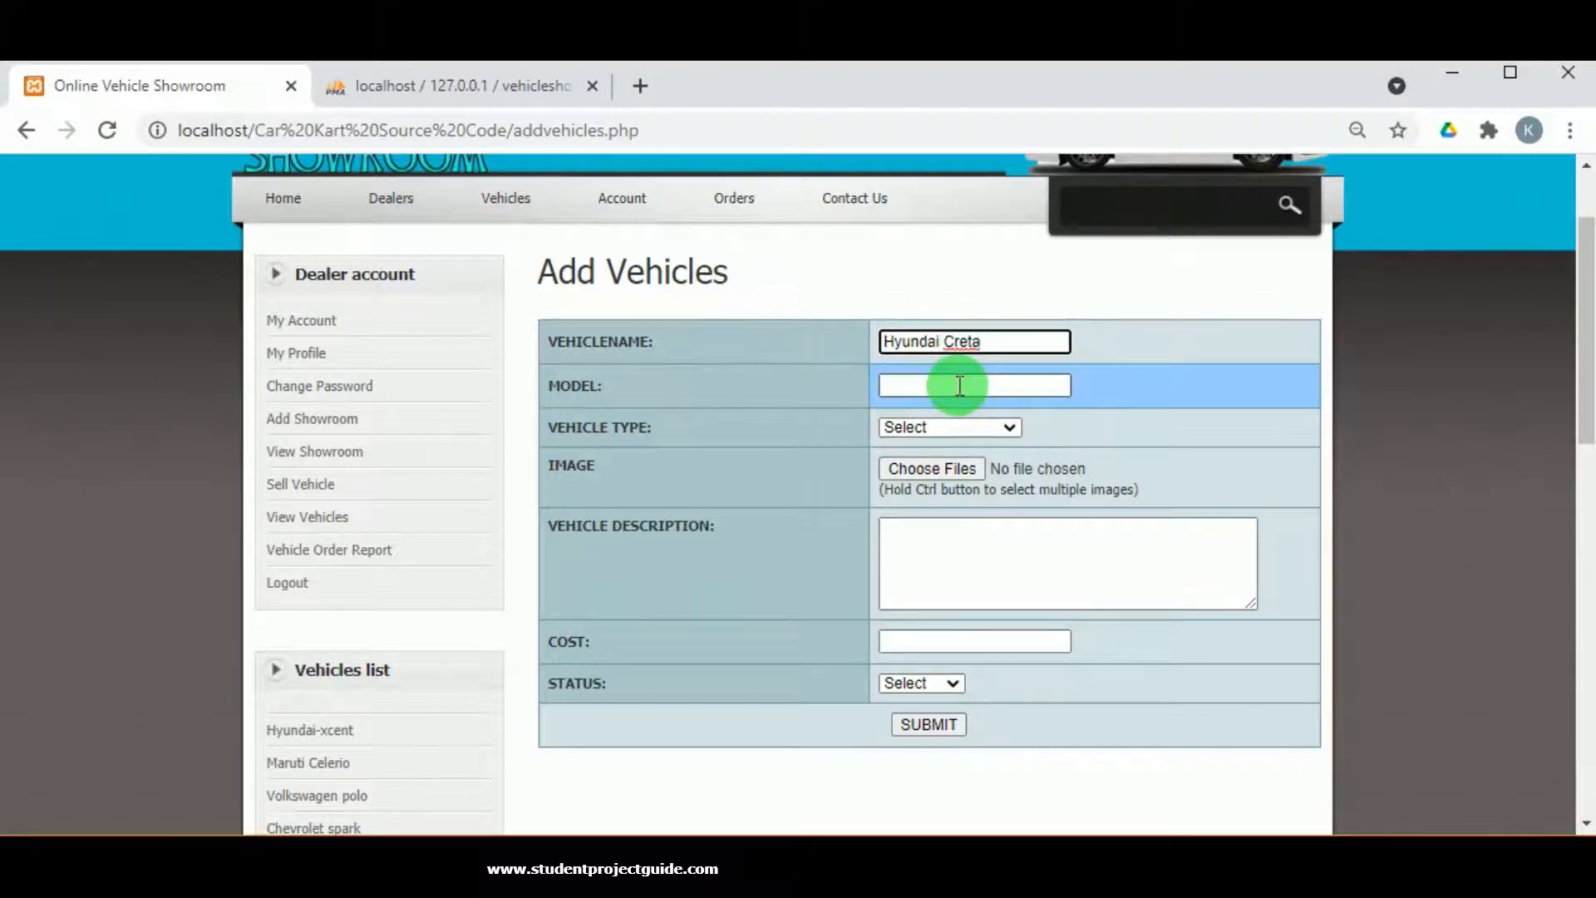
{"action": "left_click", "coordinate": [960, 385]}
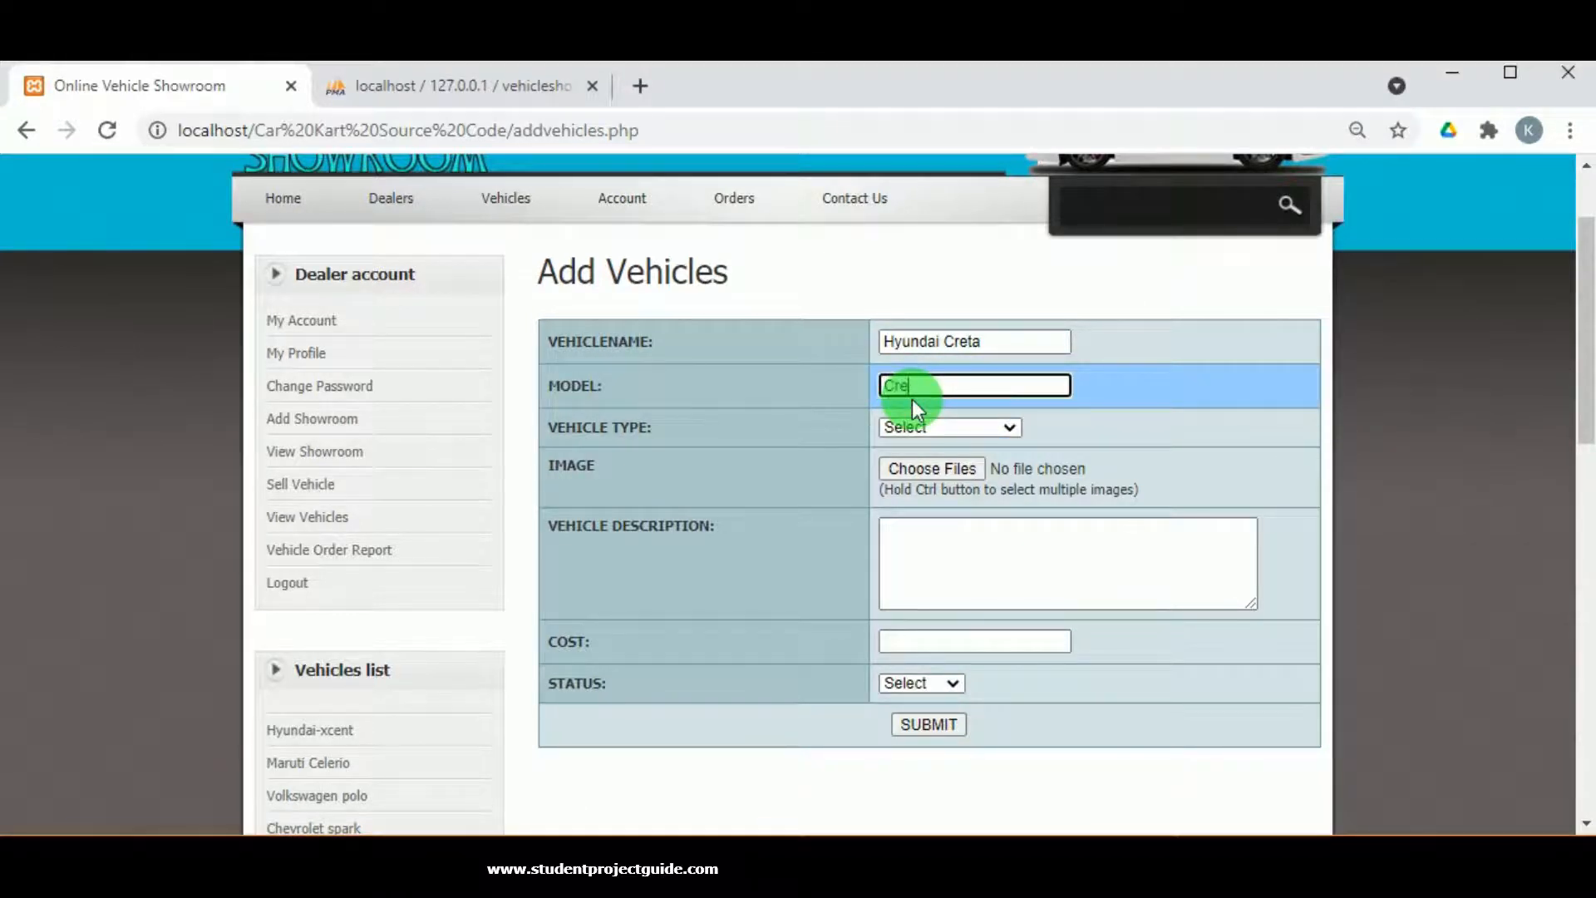
{"action": "type", "text": "Creta"}
{"action": "left_click", "coordinate": [973, 429]}
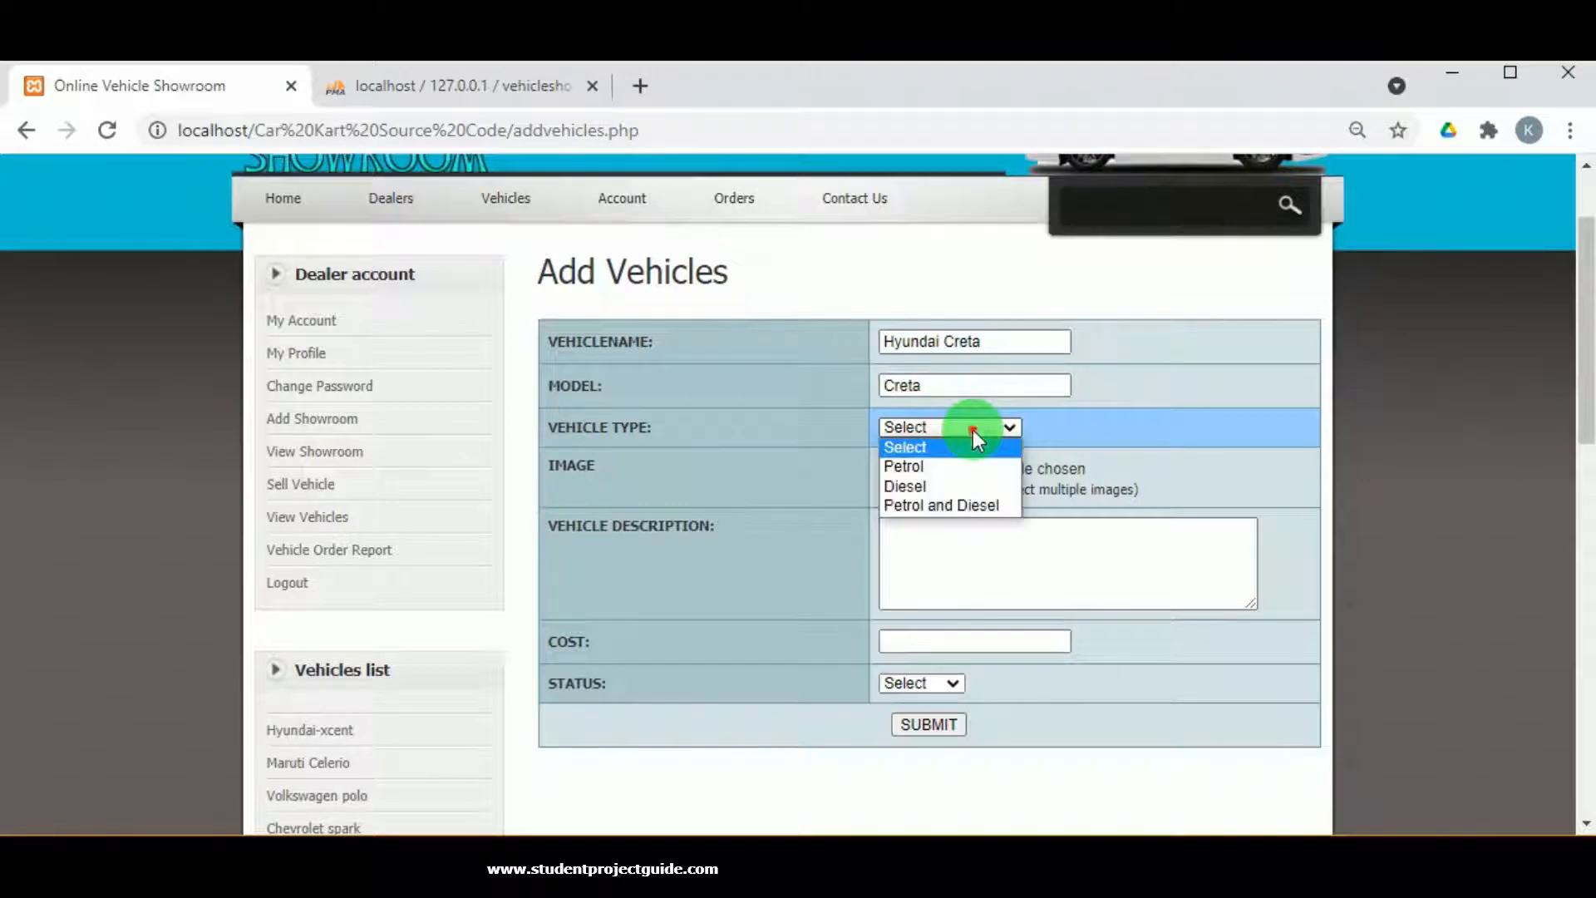
{"action": "left_click", "coordinate": [929, 492]}
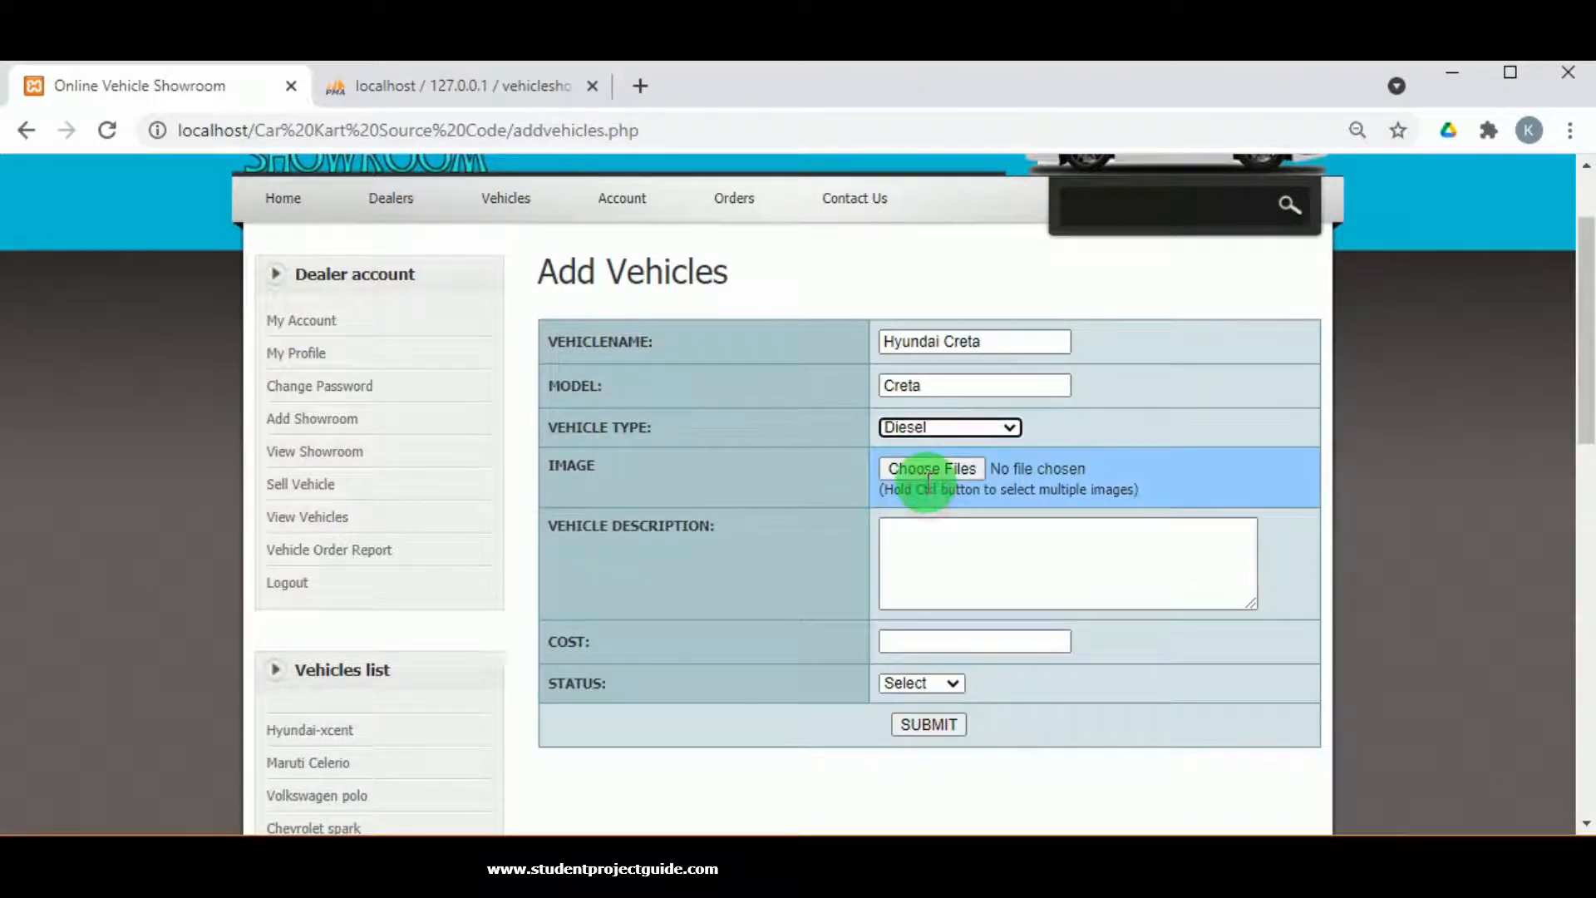
{"action": "left_click", "coordinate": [949, 471]}
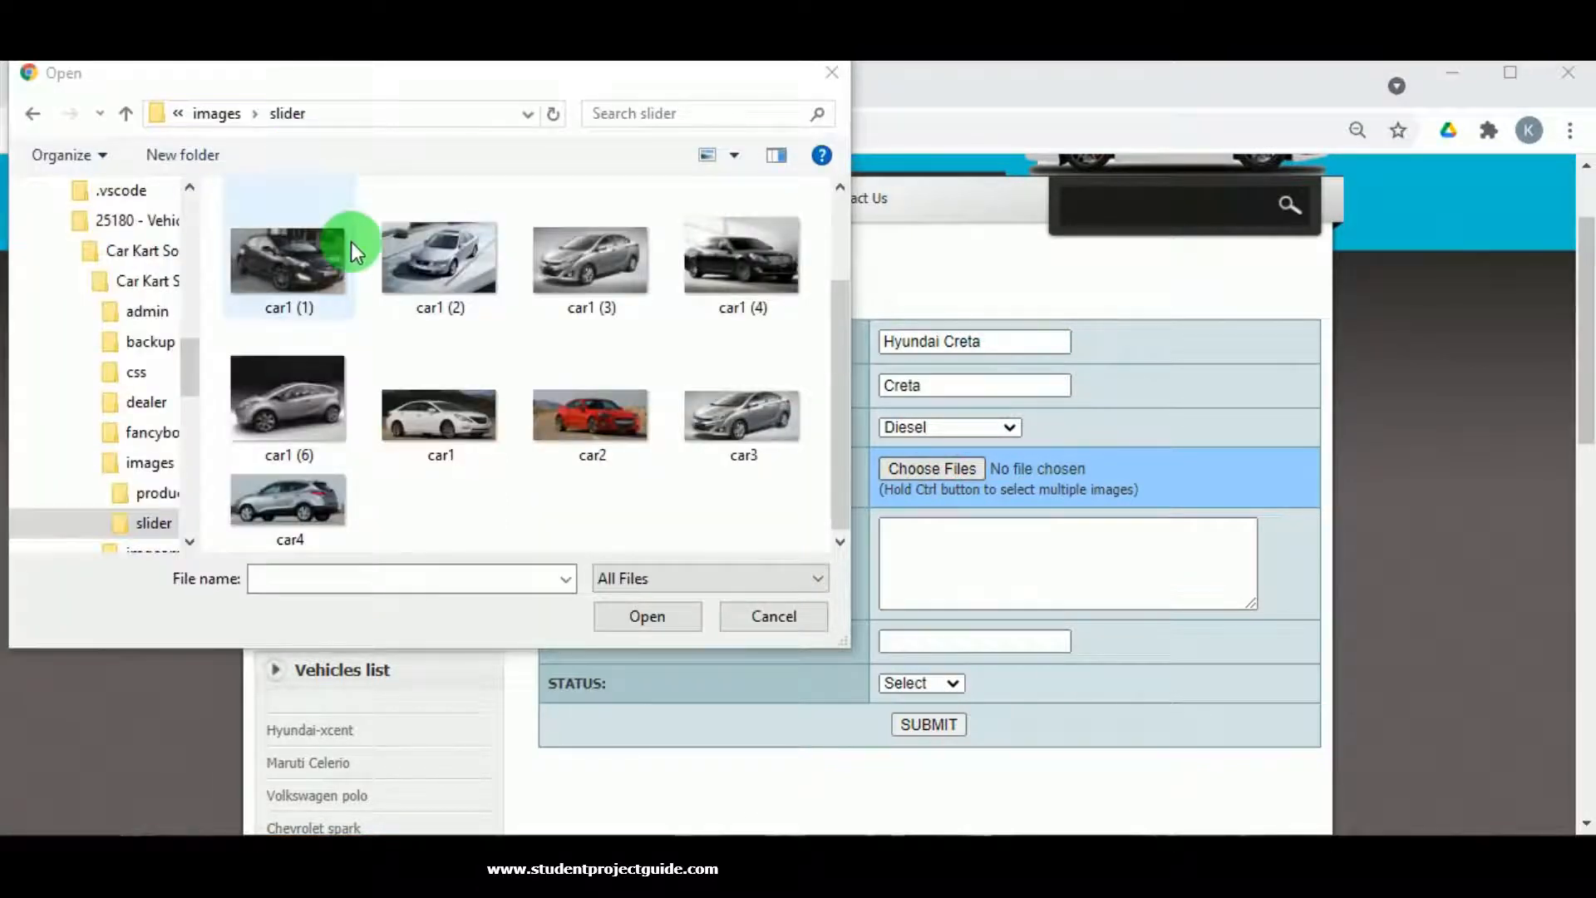
{"action": "left_click", "coordinate": [351, 241]}
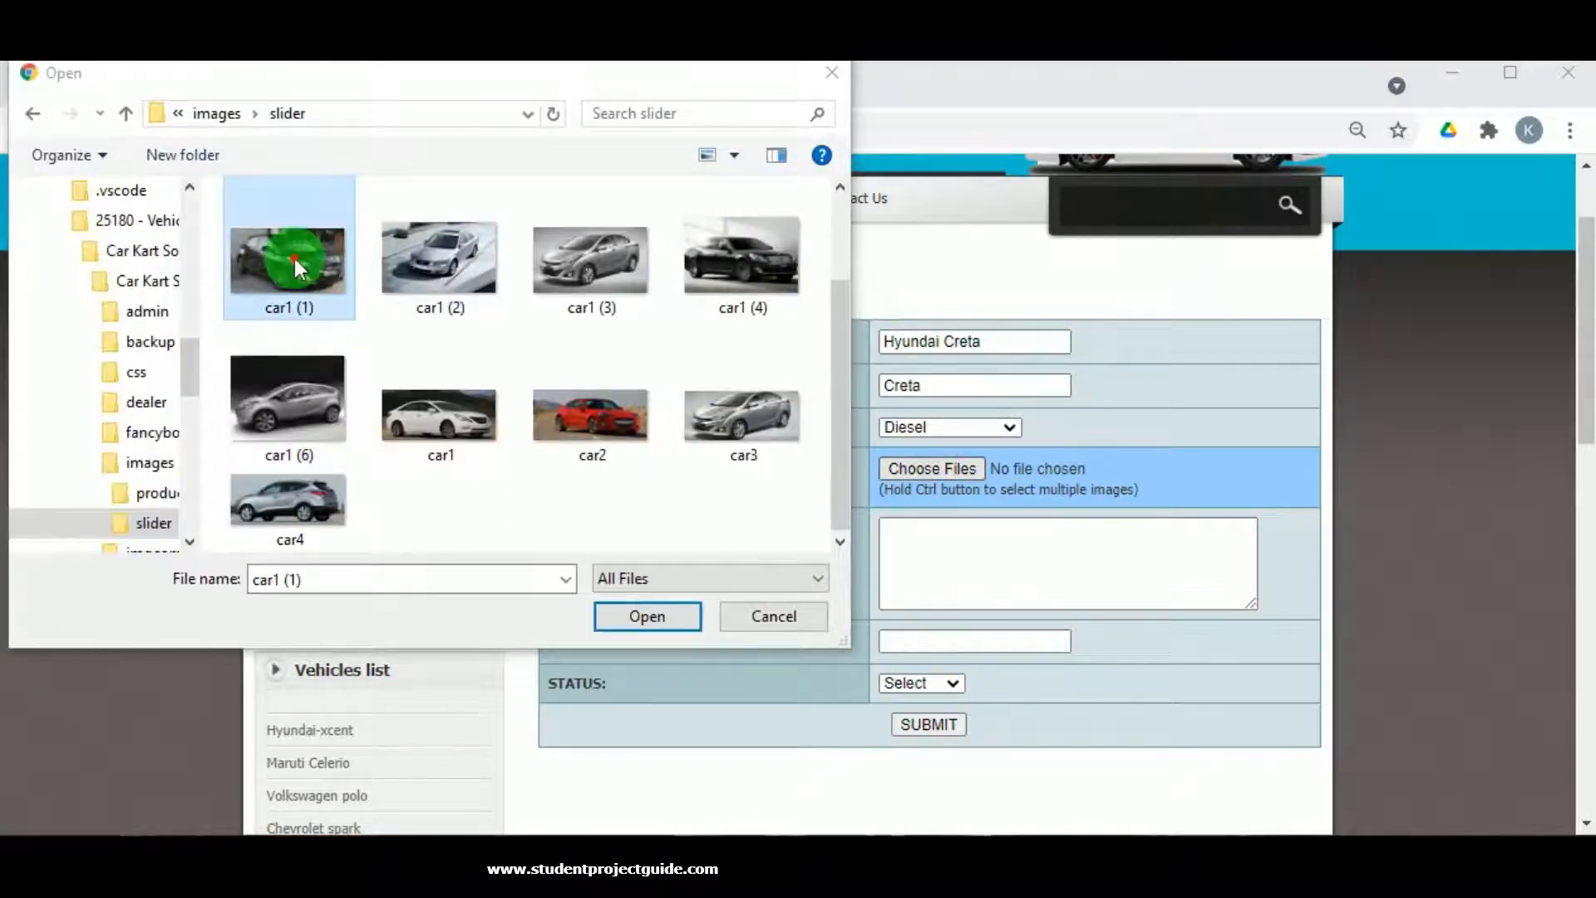
{"action": "left_click", "coordinate": [637, 615]}
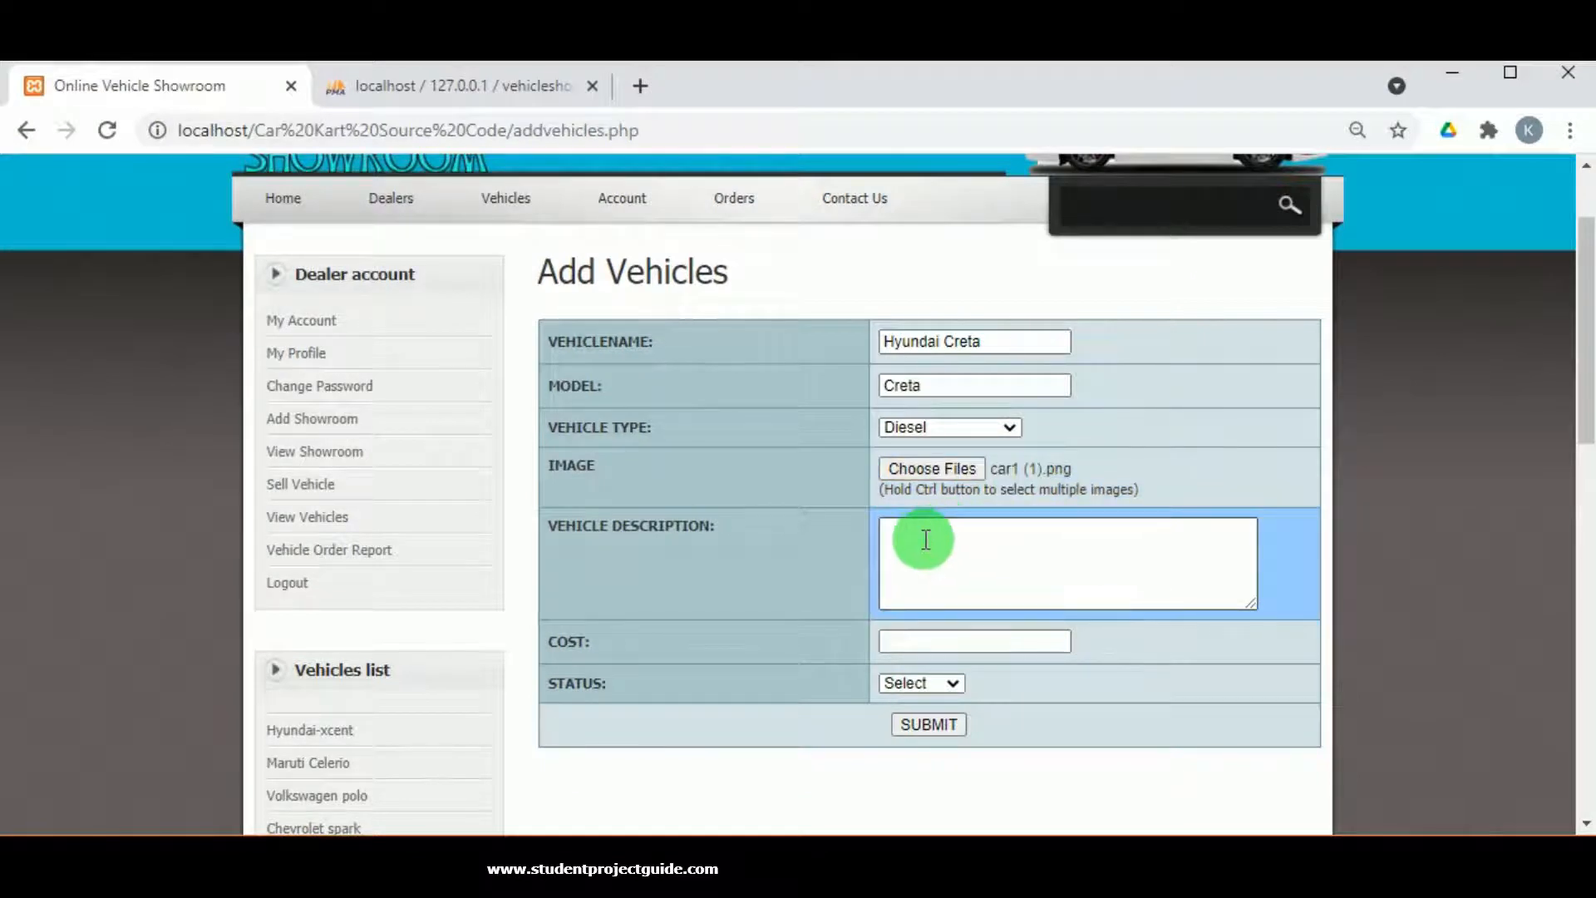
Add a description, cost 1700000 and Enabled status, then submit the Creta record.
{"action": "left_click", "coordinate": [891, 543]}
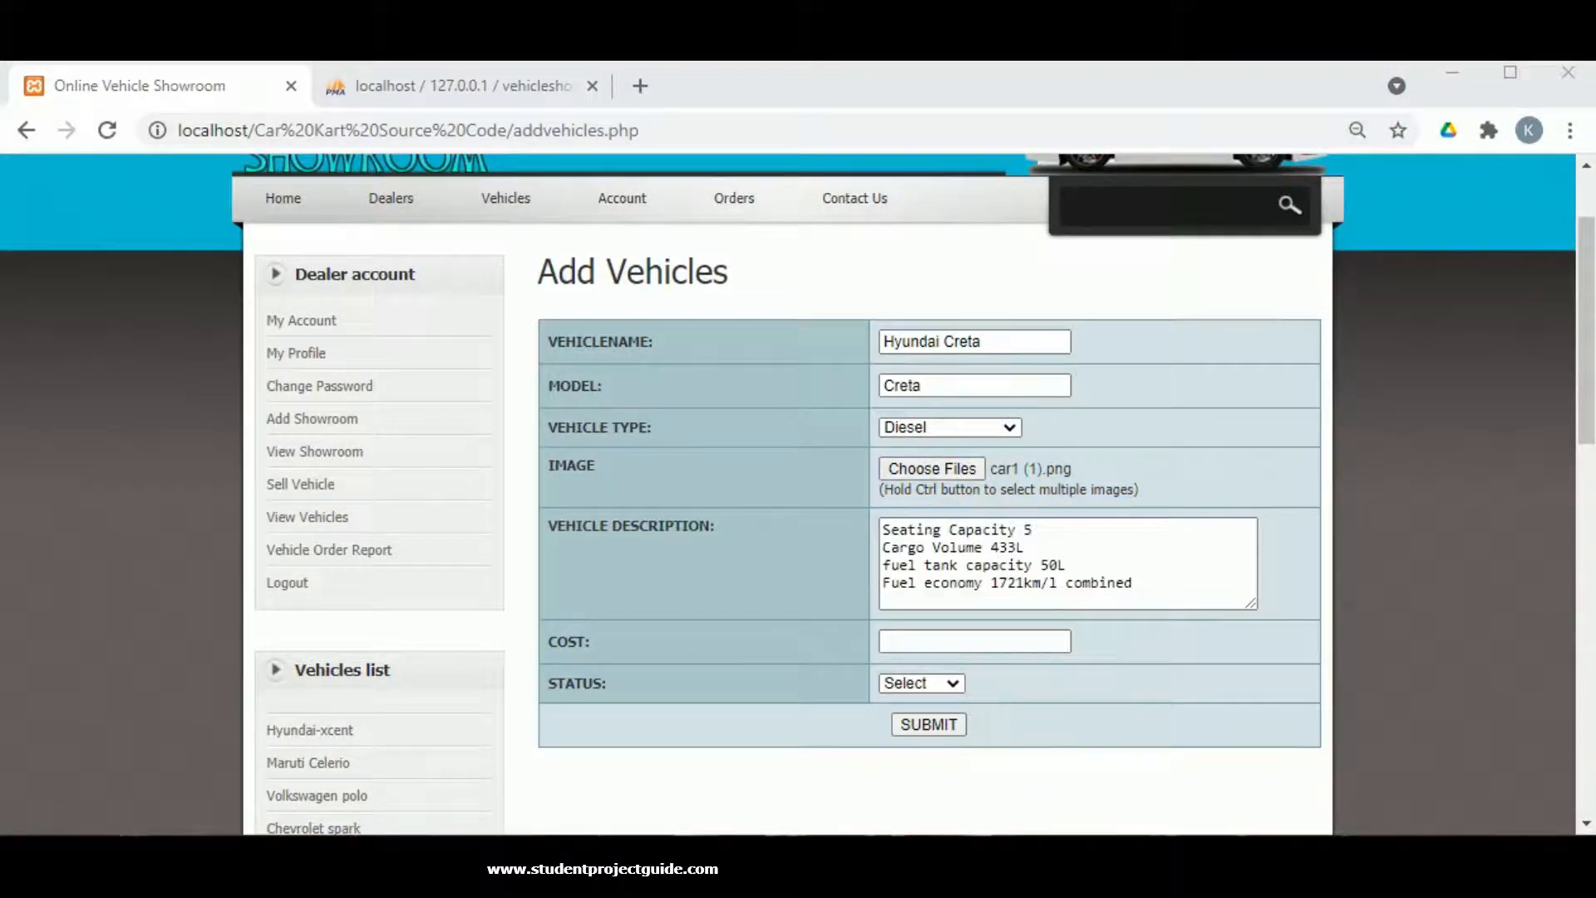
{"action": "left_click", "coordinate": [985, 640]}
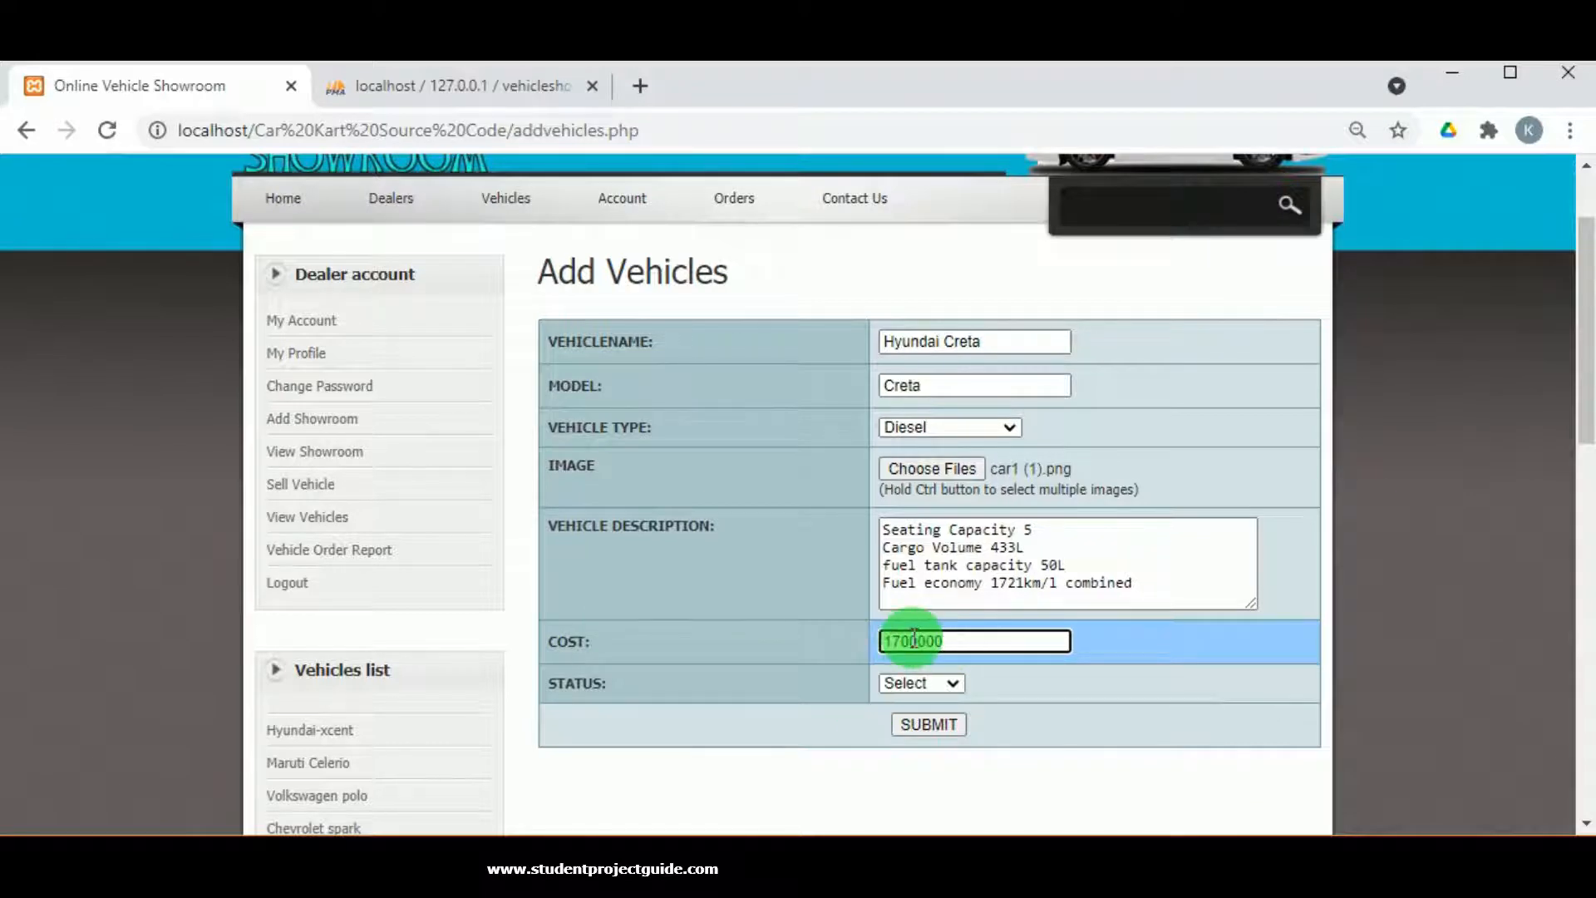
{"action": "left_click", "coordinate": [901, 683]}
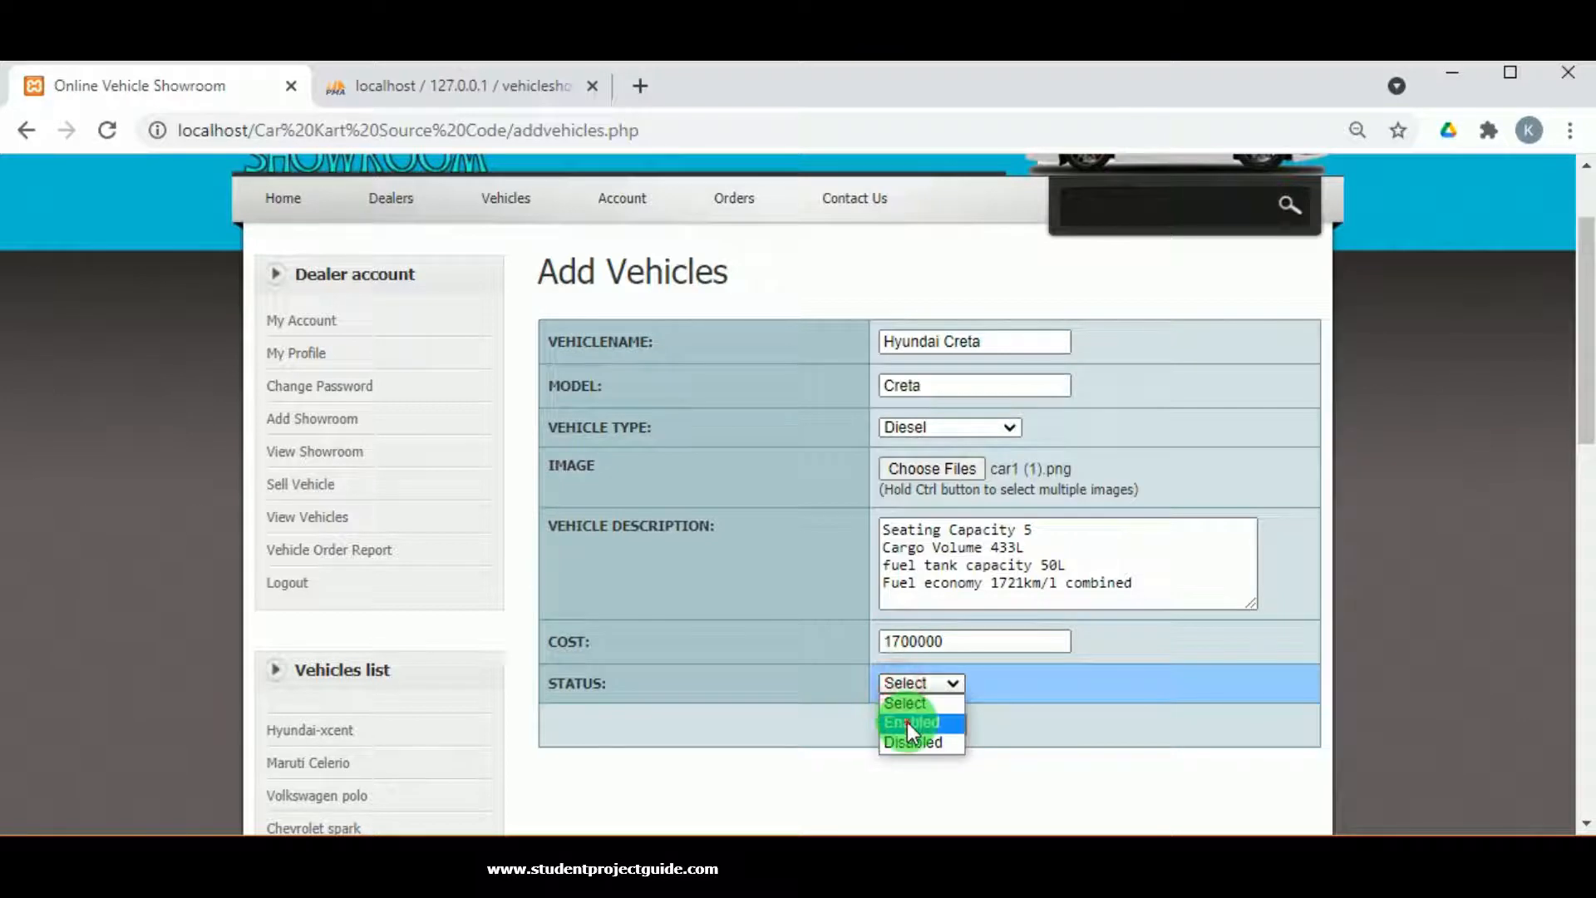
{"action": "left_click", "coordinate": [906, 721]}
{"action": "left_click", "coordinate": [942, 730]}
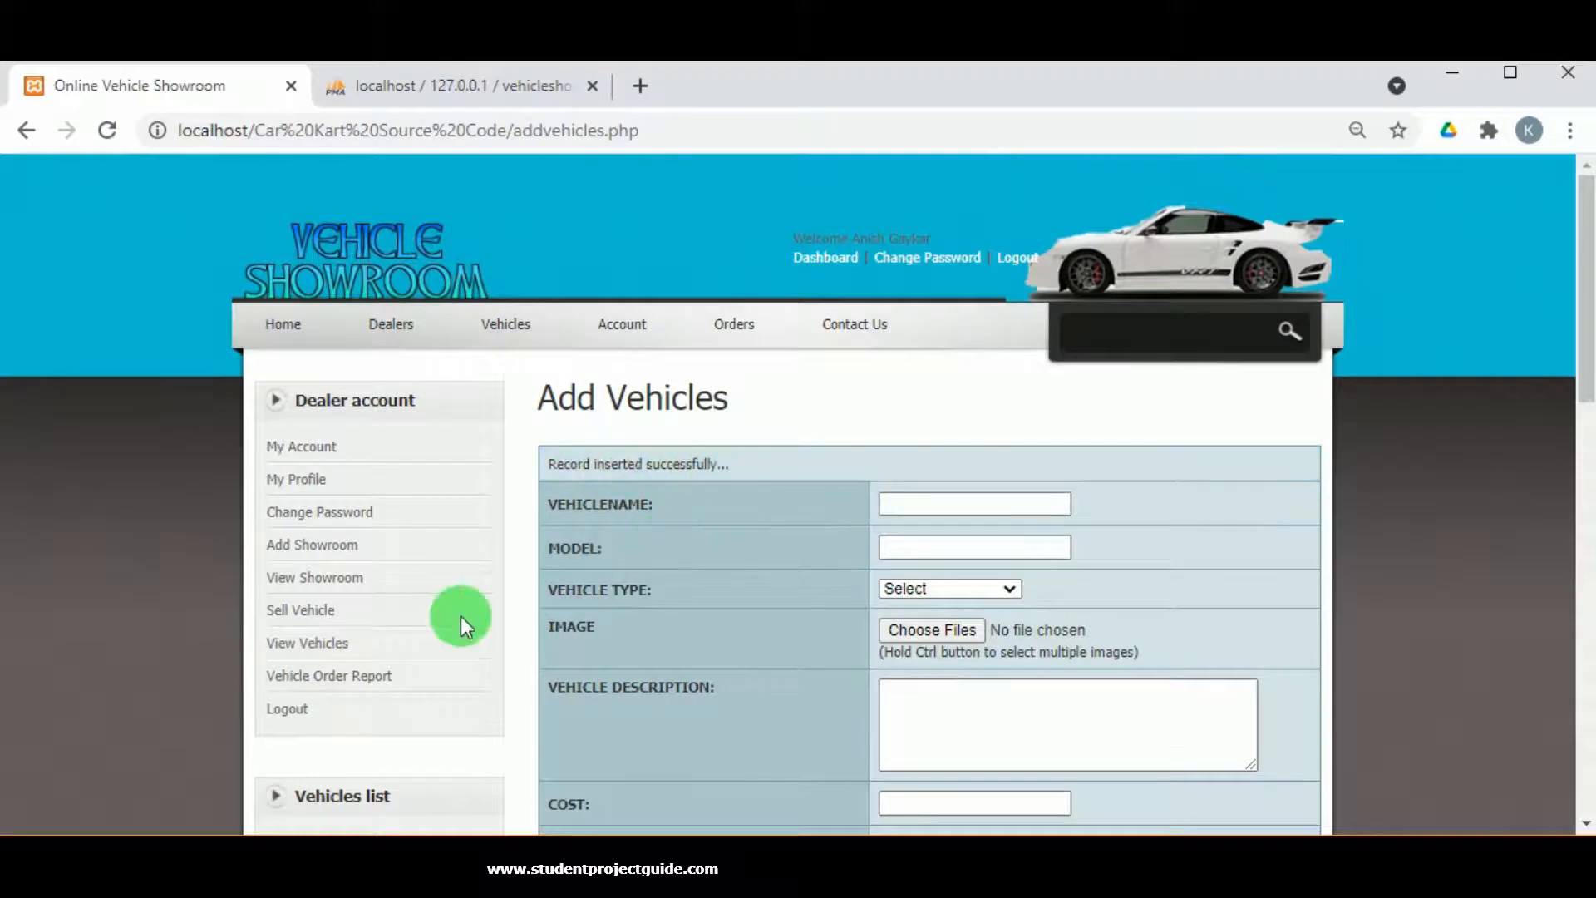
Check the Creta in the dealer's View Vehicles list, then log out of the dealer account.
{"action": "left_click", "coordinate": [321, 646]}
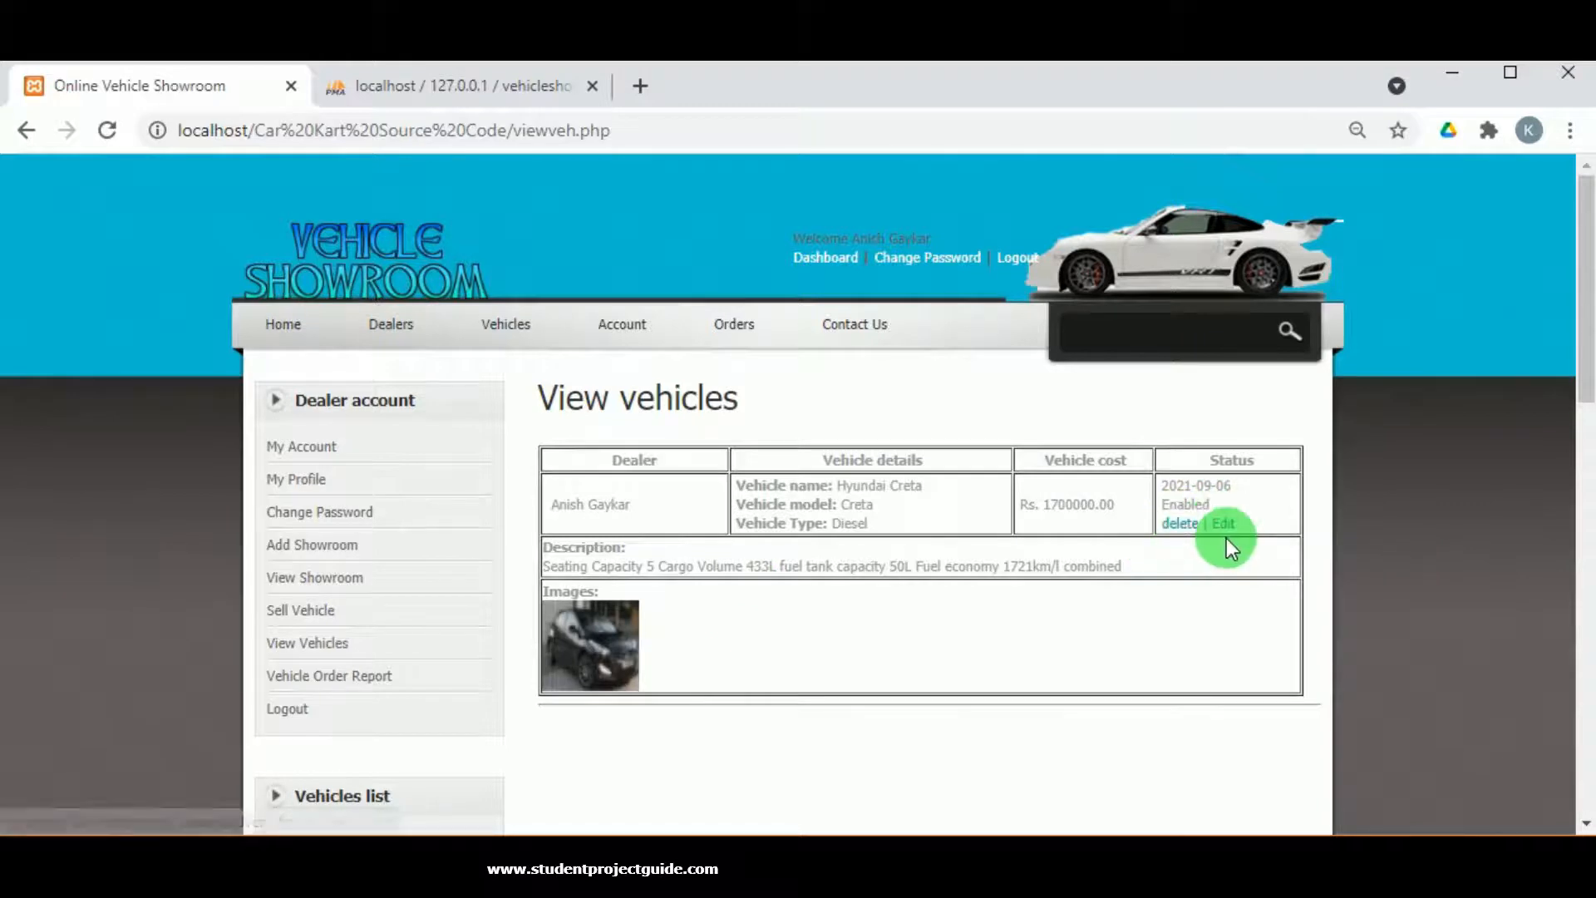
{"action": "left_click", "coordinate": [287, 711]}
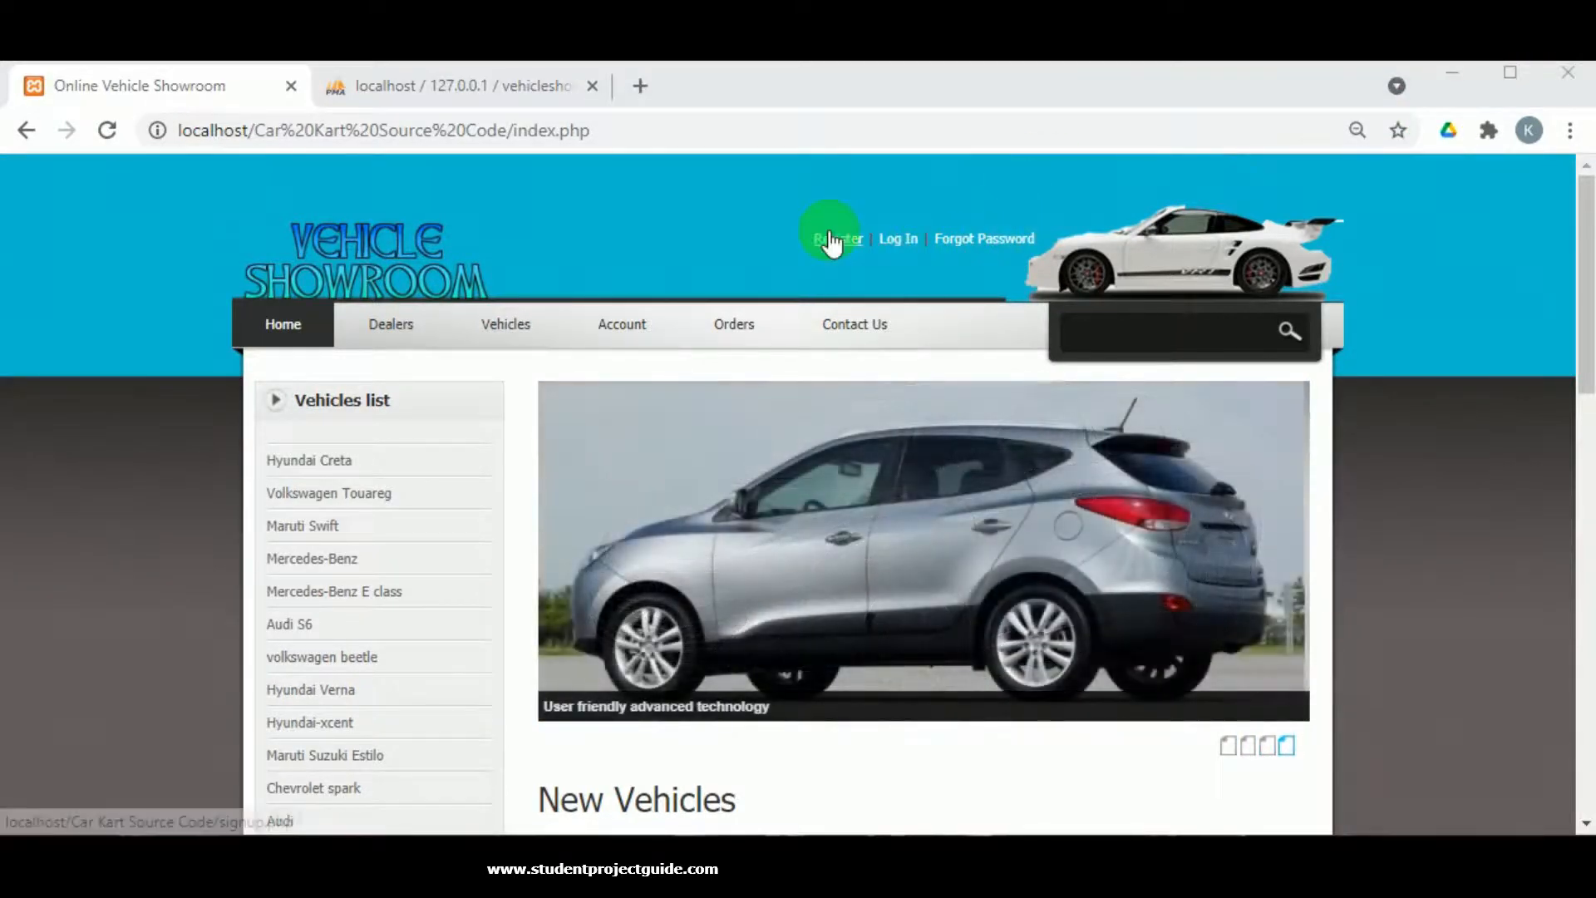
Enter the customer's first and last name and the address, city and PIN in a new account.
{"action": "left_click", "coordinate": [833, 241]}
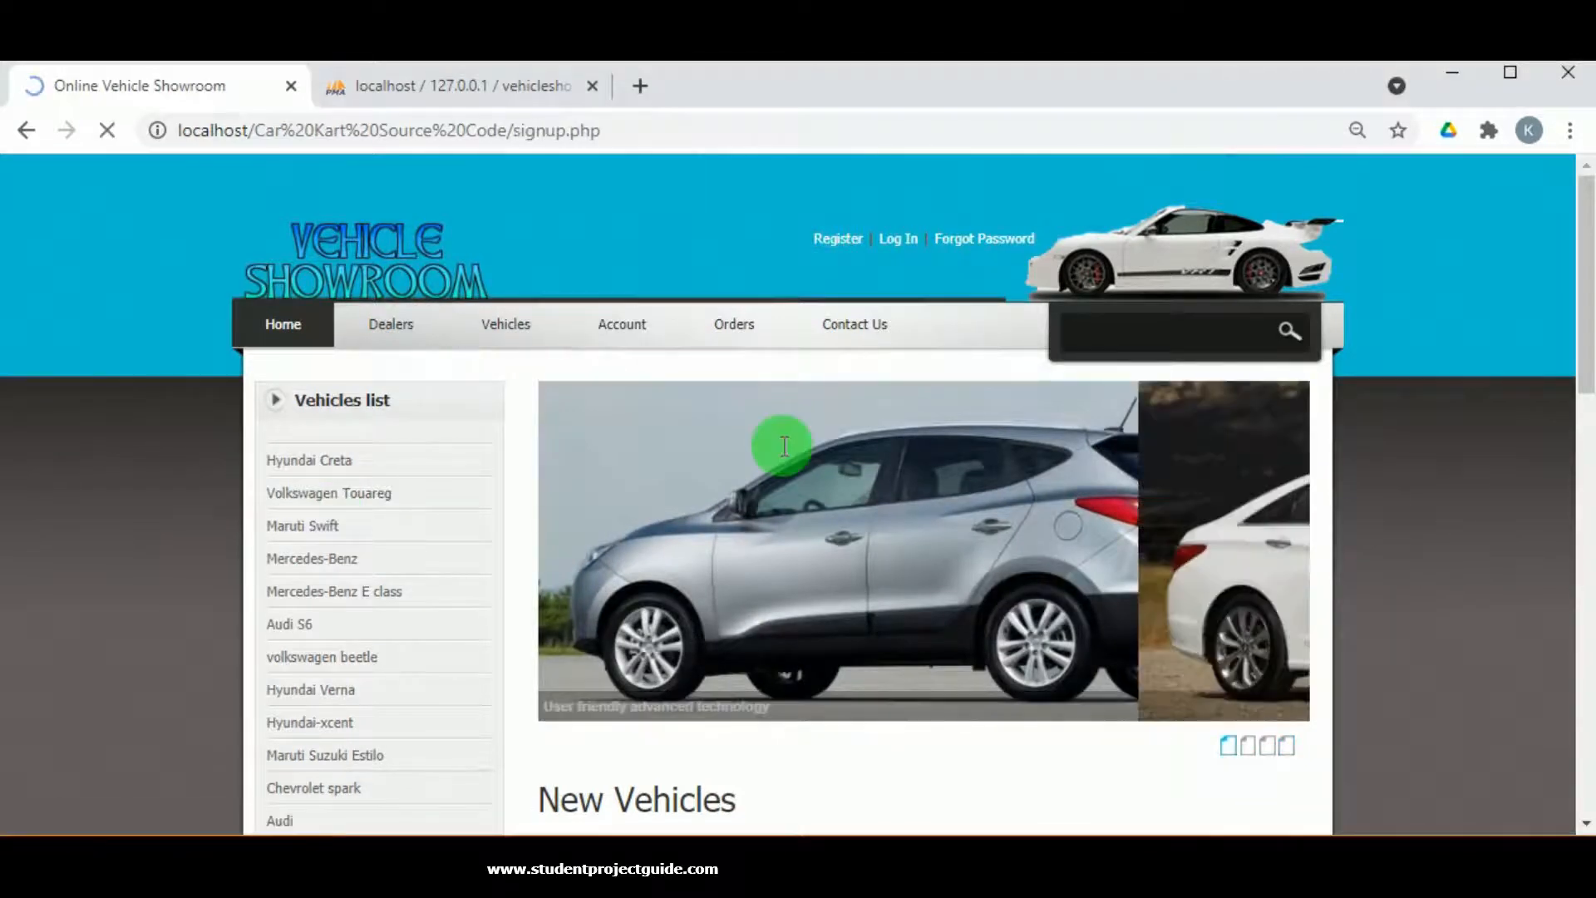
{"action": "scroll", "coordinate": [748, 382], "scroll_direction": "down", "scroll_amount": 2}
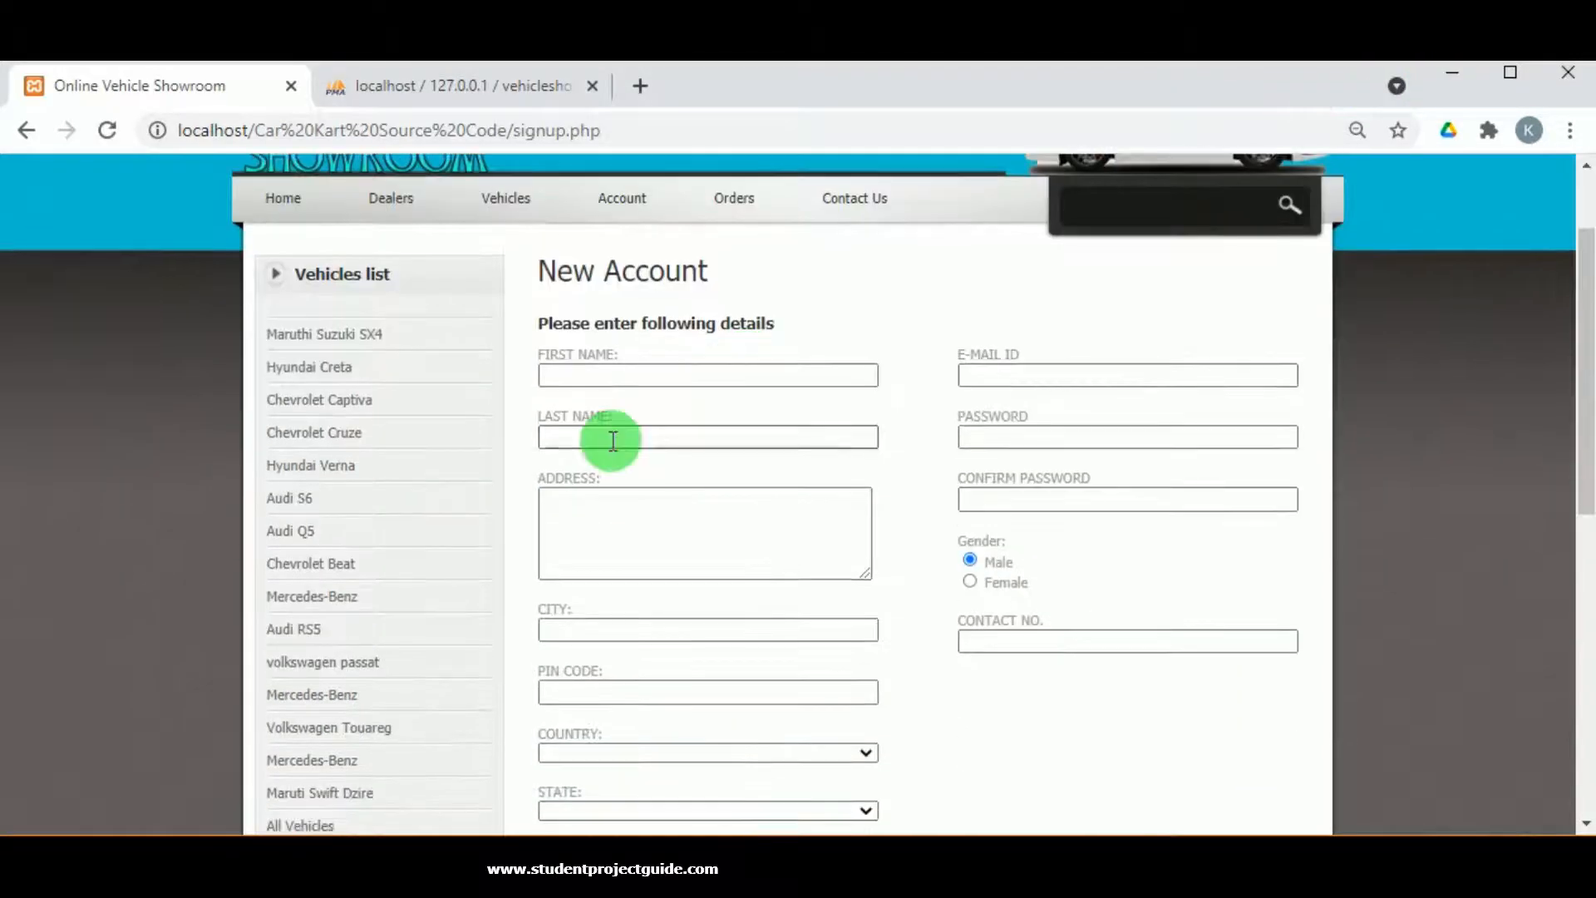
{"action": "left_click", "coordinate": [609, 374]}
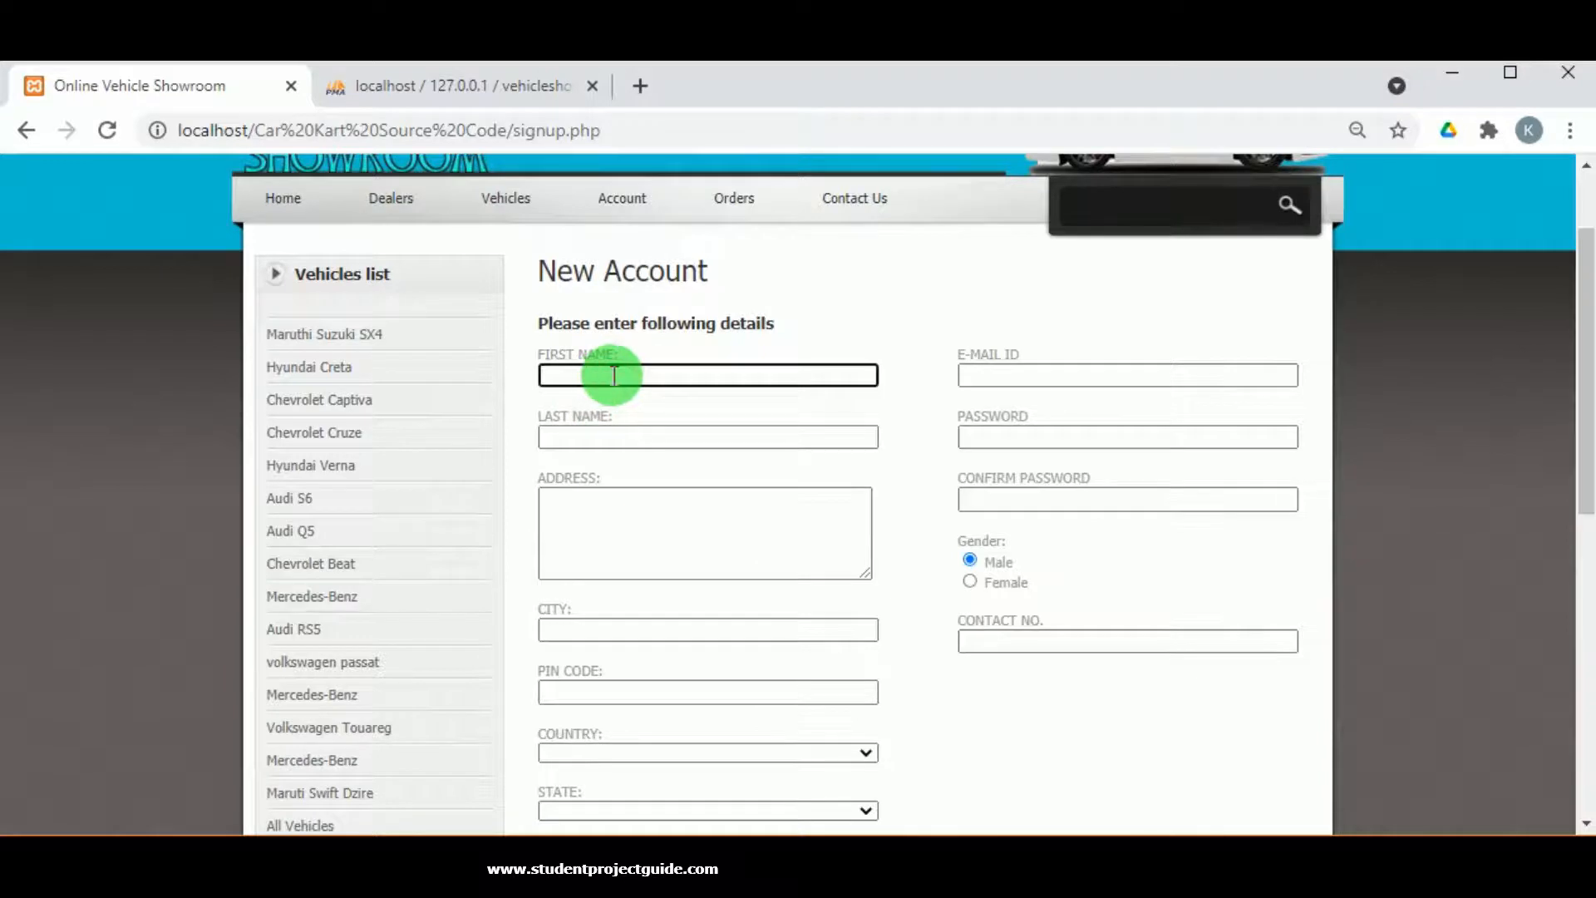
{"action": "type", "text": "Vihaan"}
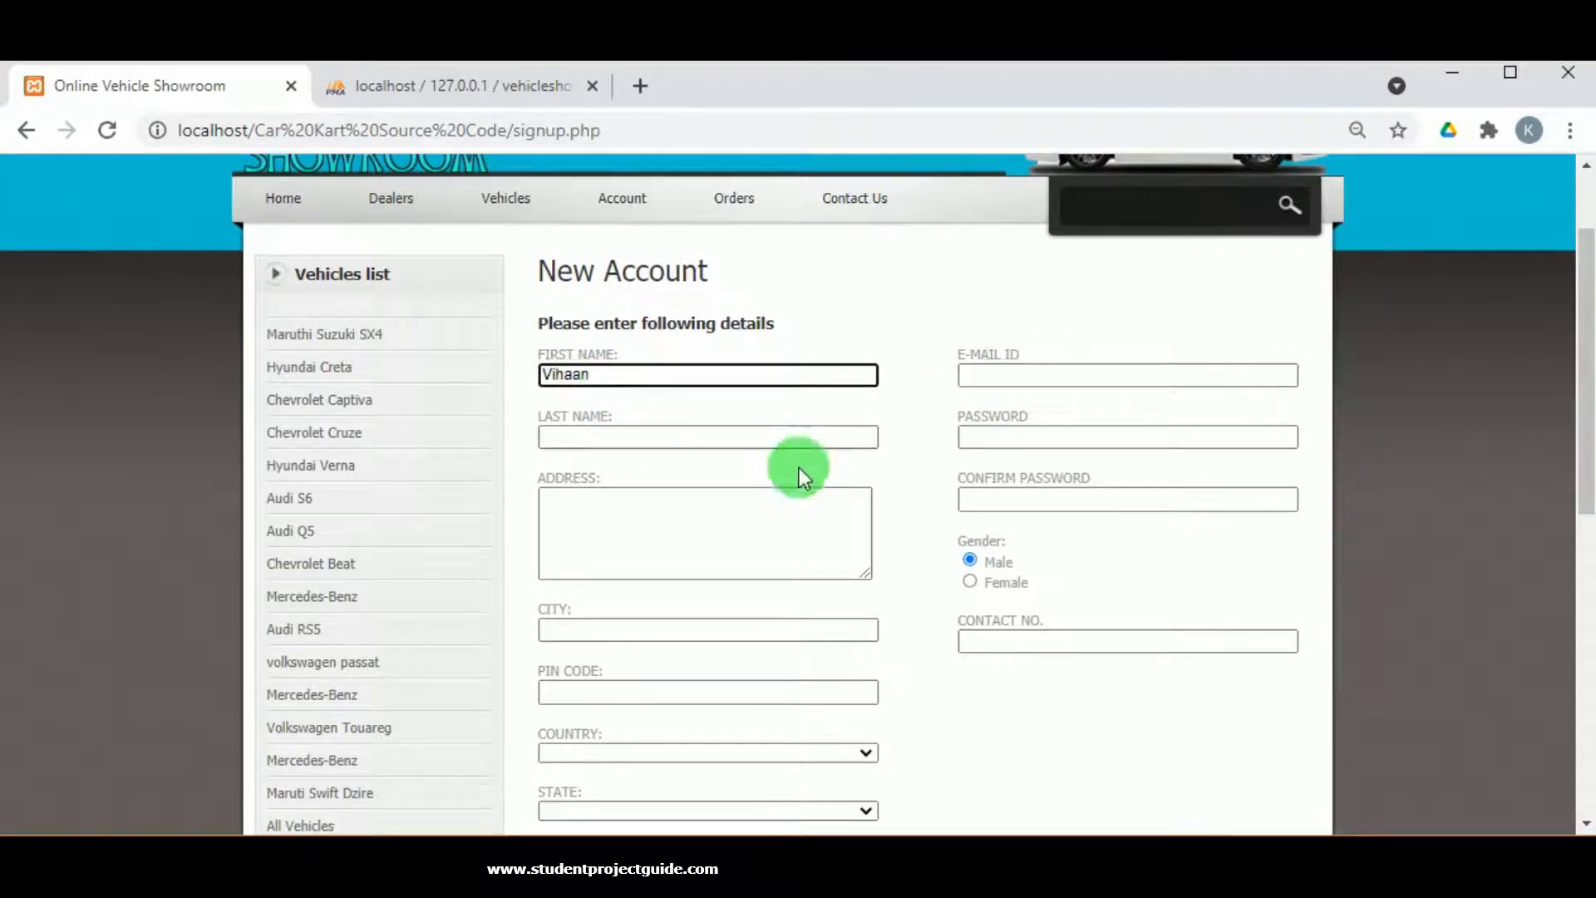
{"action": "left_click", "coordinate": [752, 440]}
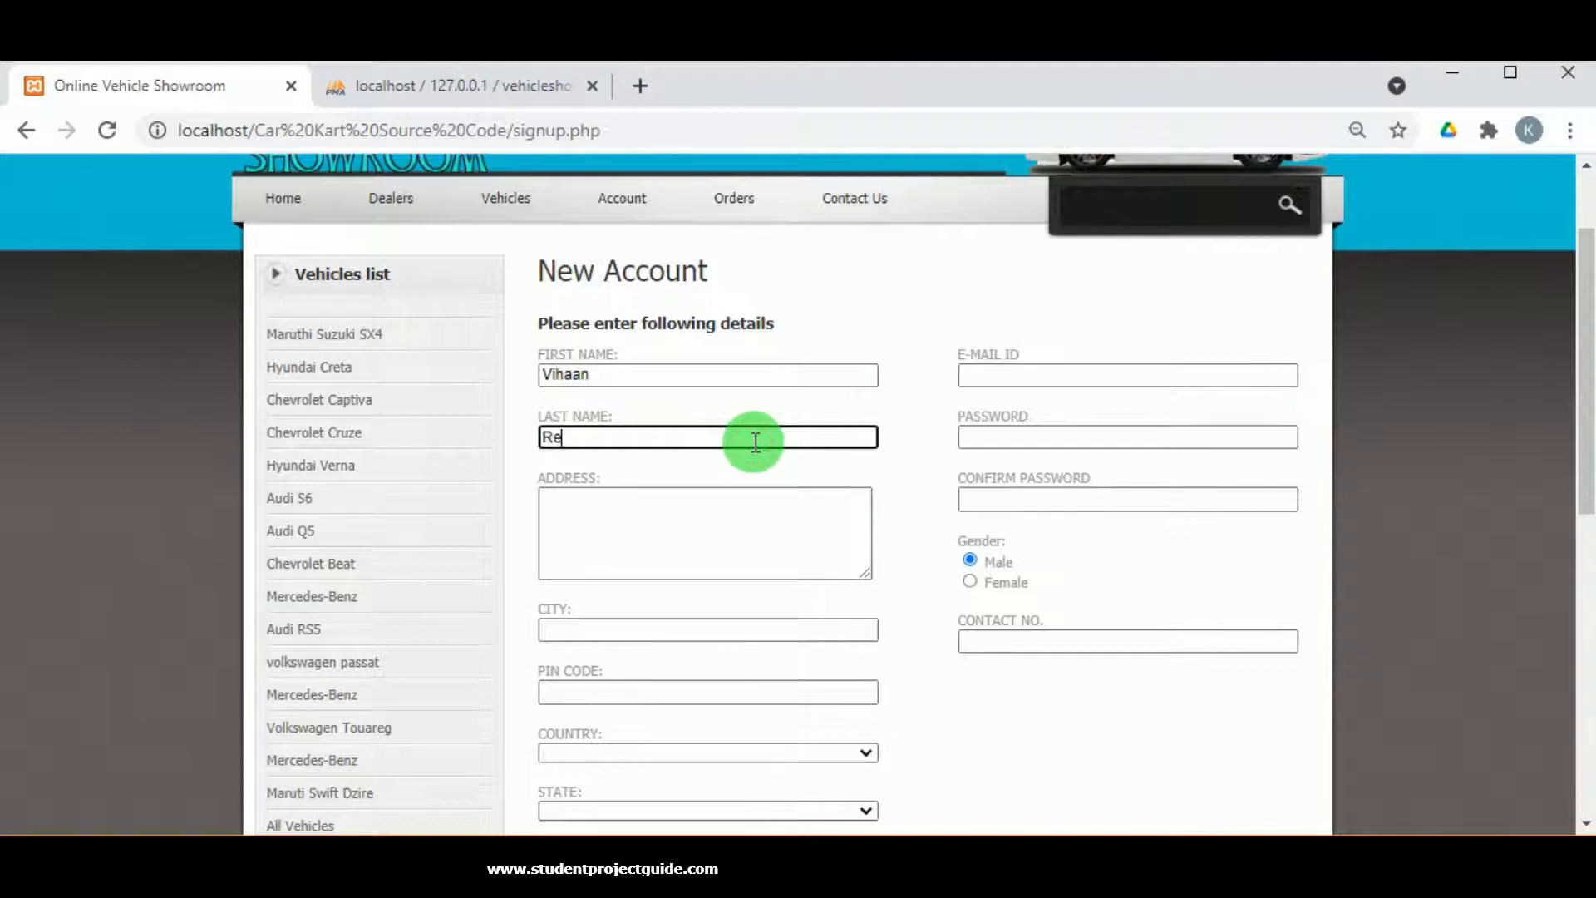
{"action": "left_click", "coordinate": [734, 523]}
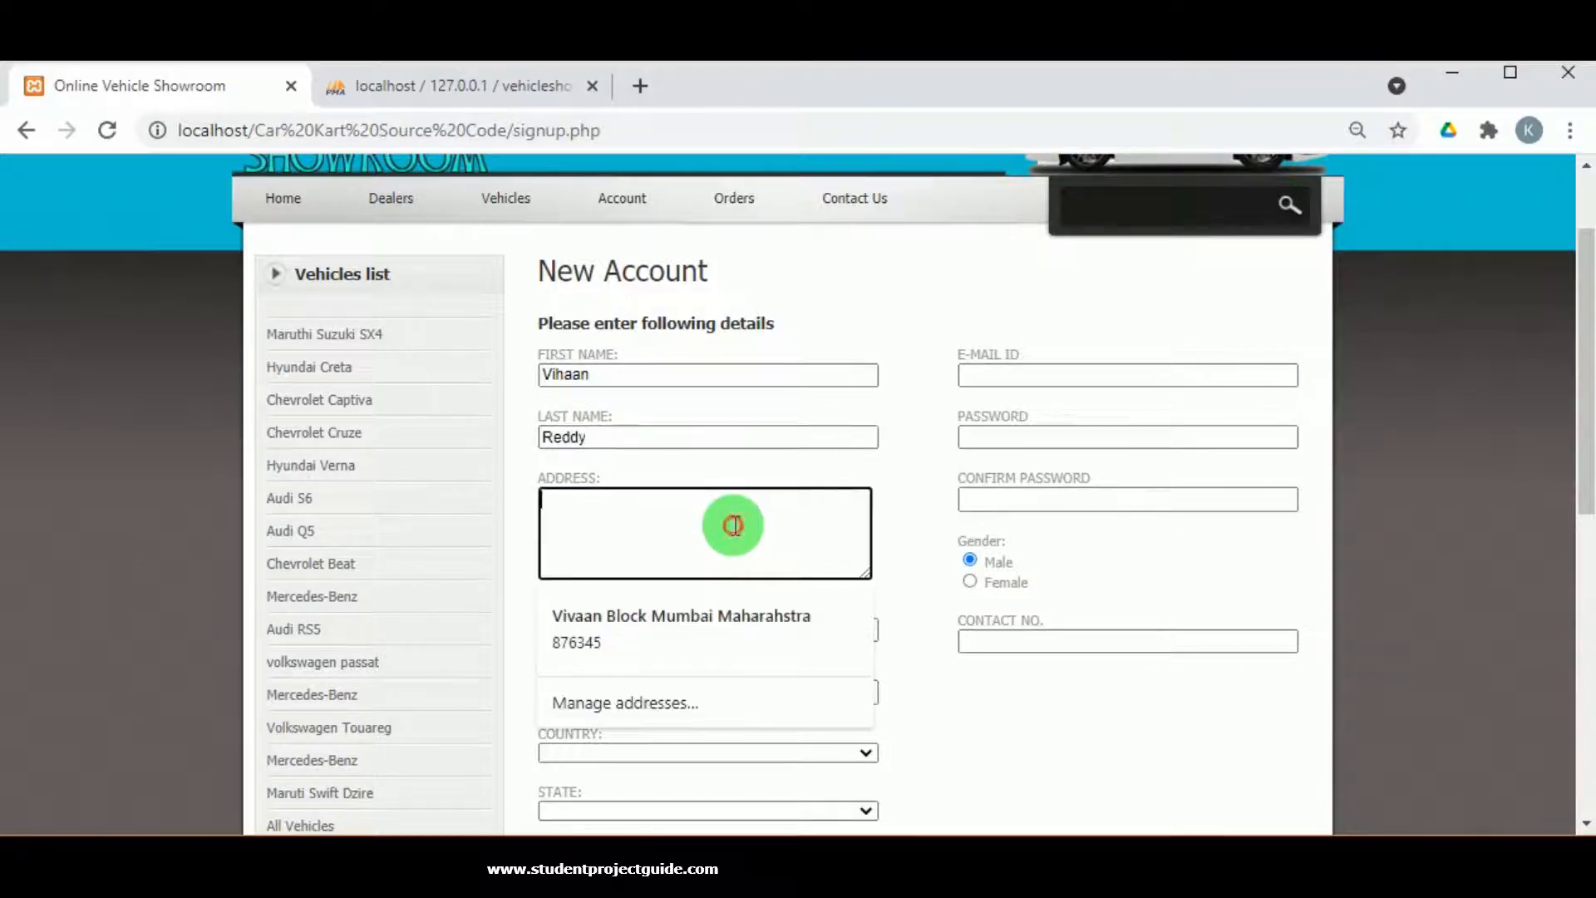
{"action": "left_click", "coordinate": [673, 627]}
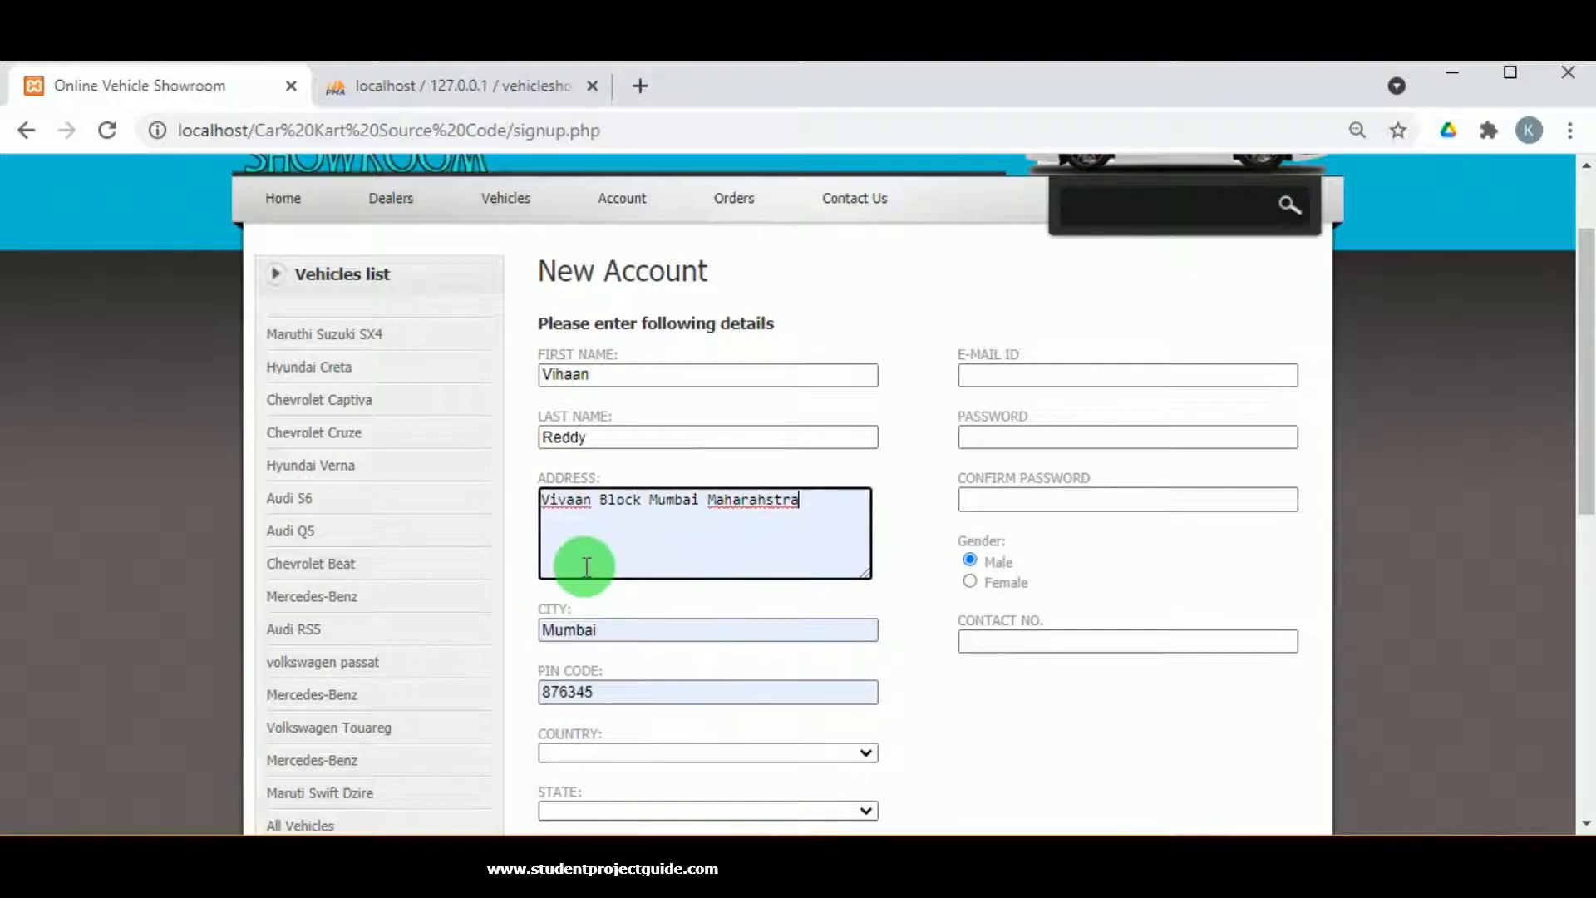
{"action": "scroll", "coordinate": [582, 553], "scroll_direction": "down", "scroll_amount": 1}
Choose India as the country and Maharastra as the state.
{"action": "left_click", "coordinate": [612, 627]}
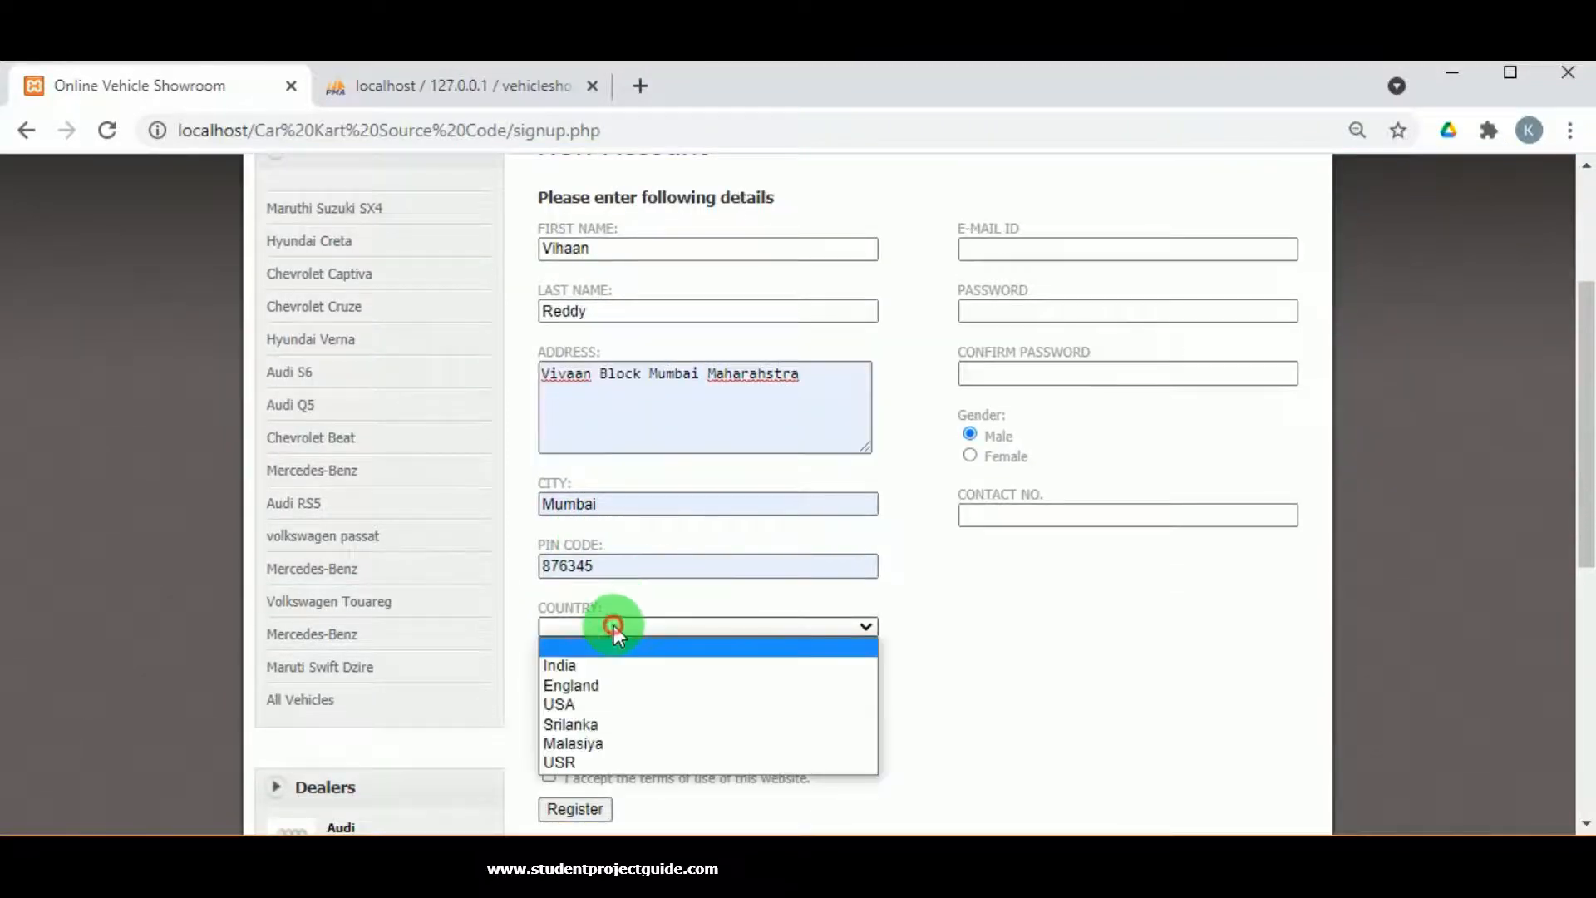
{"action": "left_click", "coordinate": [598, 661]}
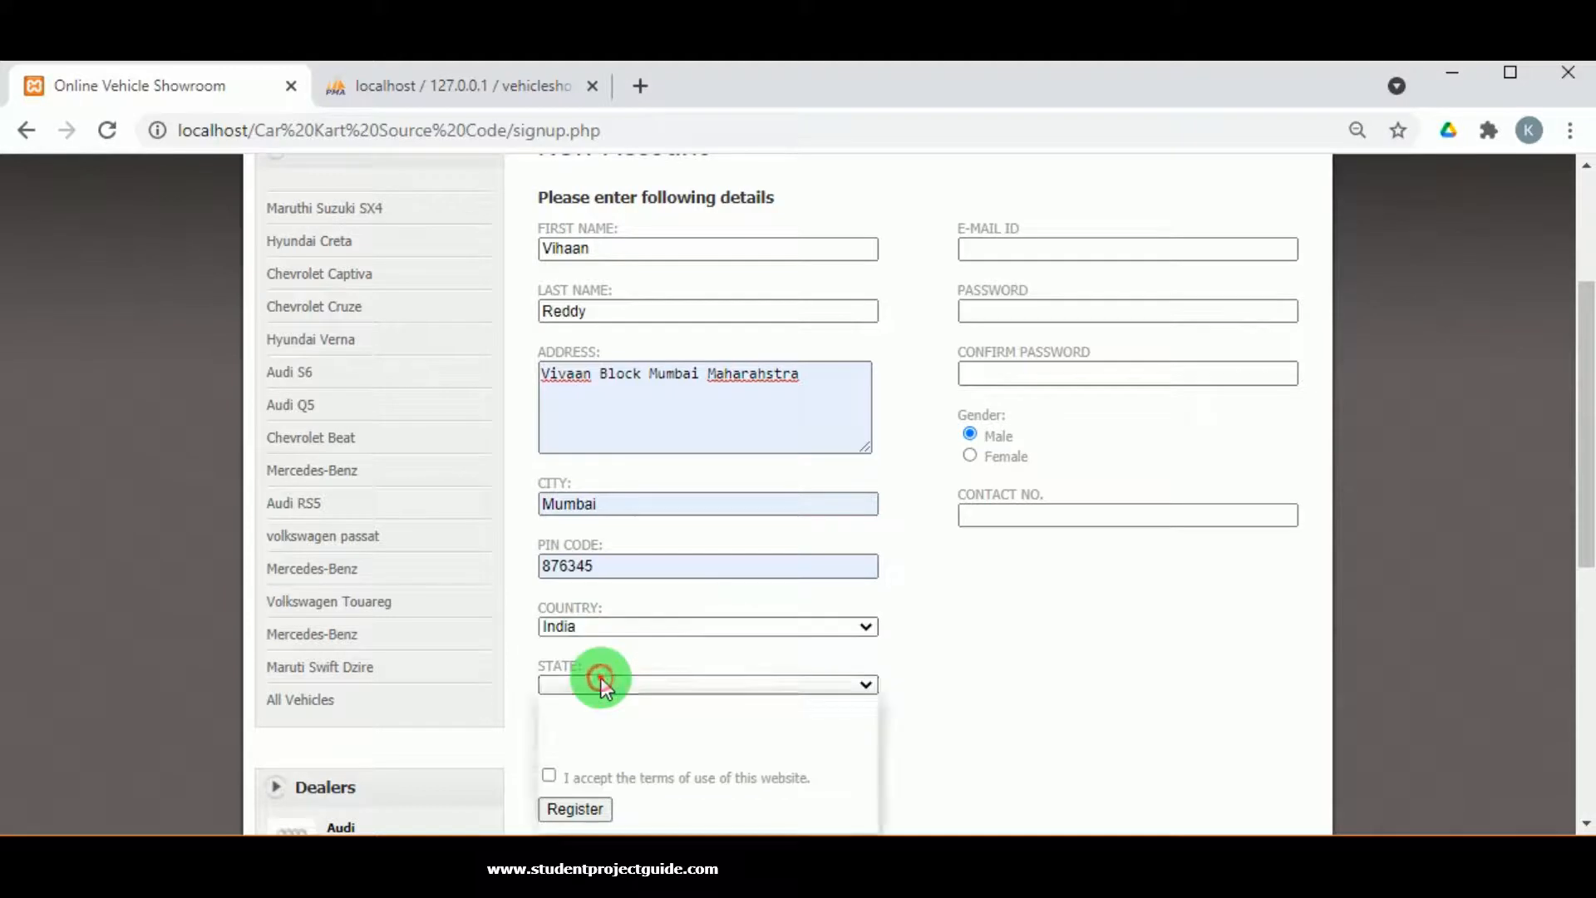
{"action": "left_click", "coordinate": [598, 684]}
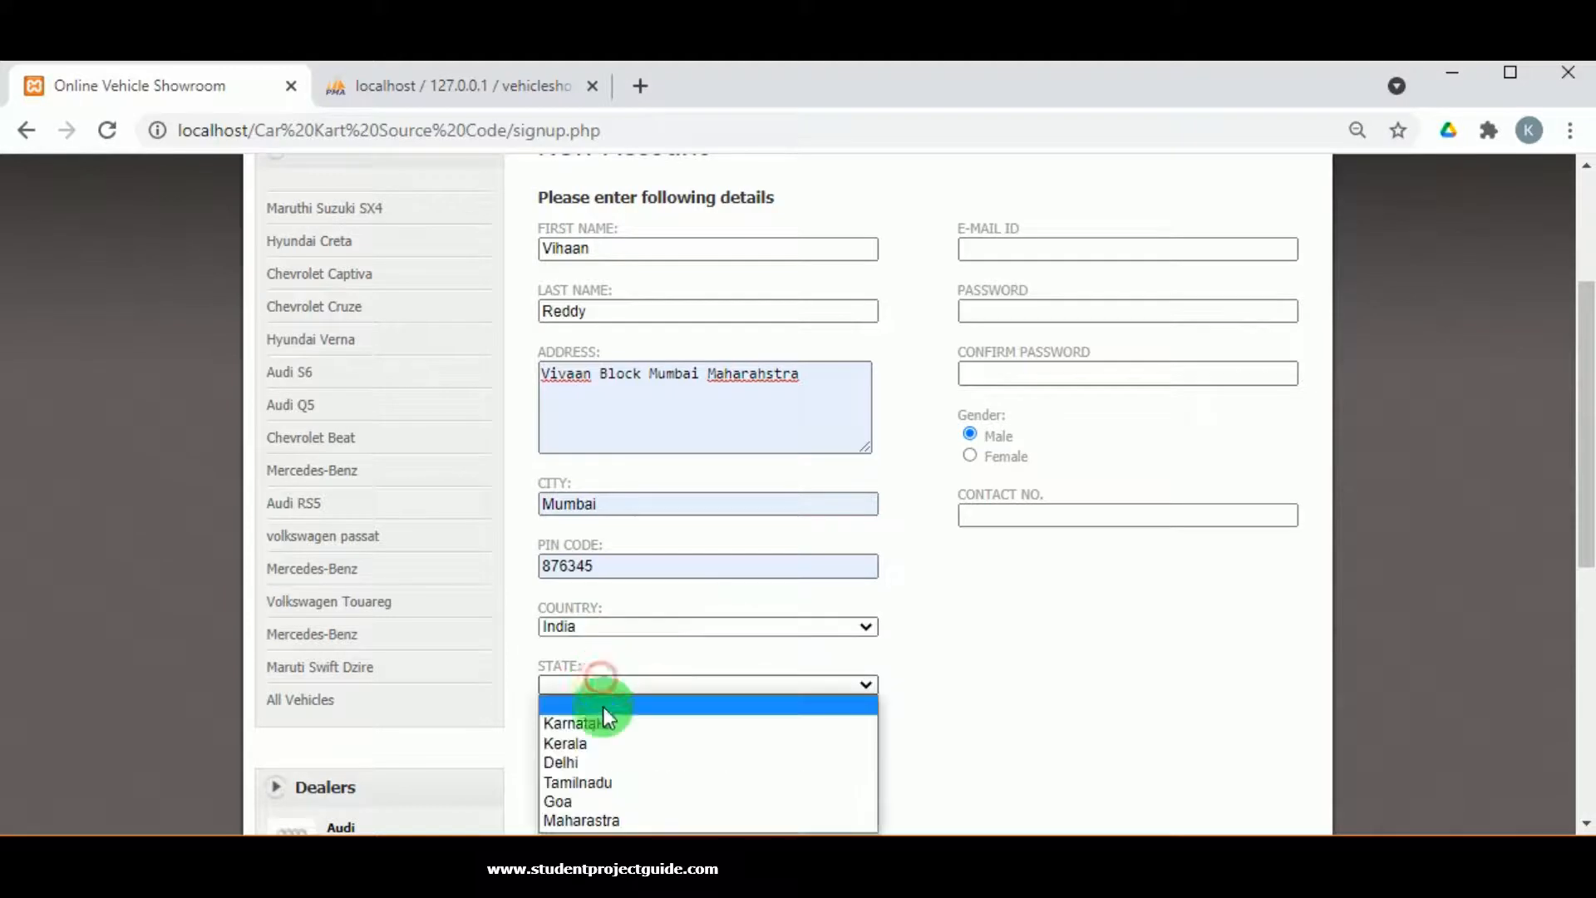
{"action": "left_click", "coordinate": [590, 818]}
{"action": "scroll", "coordinate": [625, 719], "scroll_direction": "down", "scroll_amount": 1}
{"action": "scroll", "coordinate": [715, 710], "scroll_direction": "down", "scroll_amount": 1}
{"action": "scroll", "coordinate": [910, 565], "scroll_direction": "up", "scroll_amount": 3}
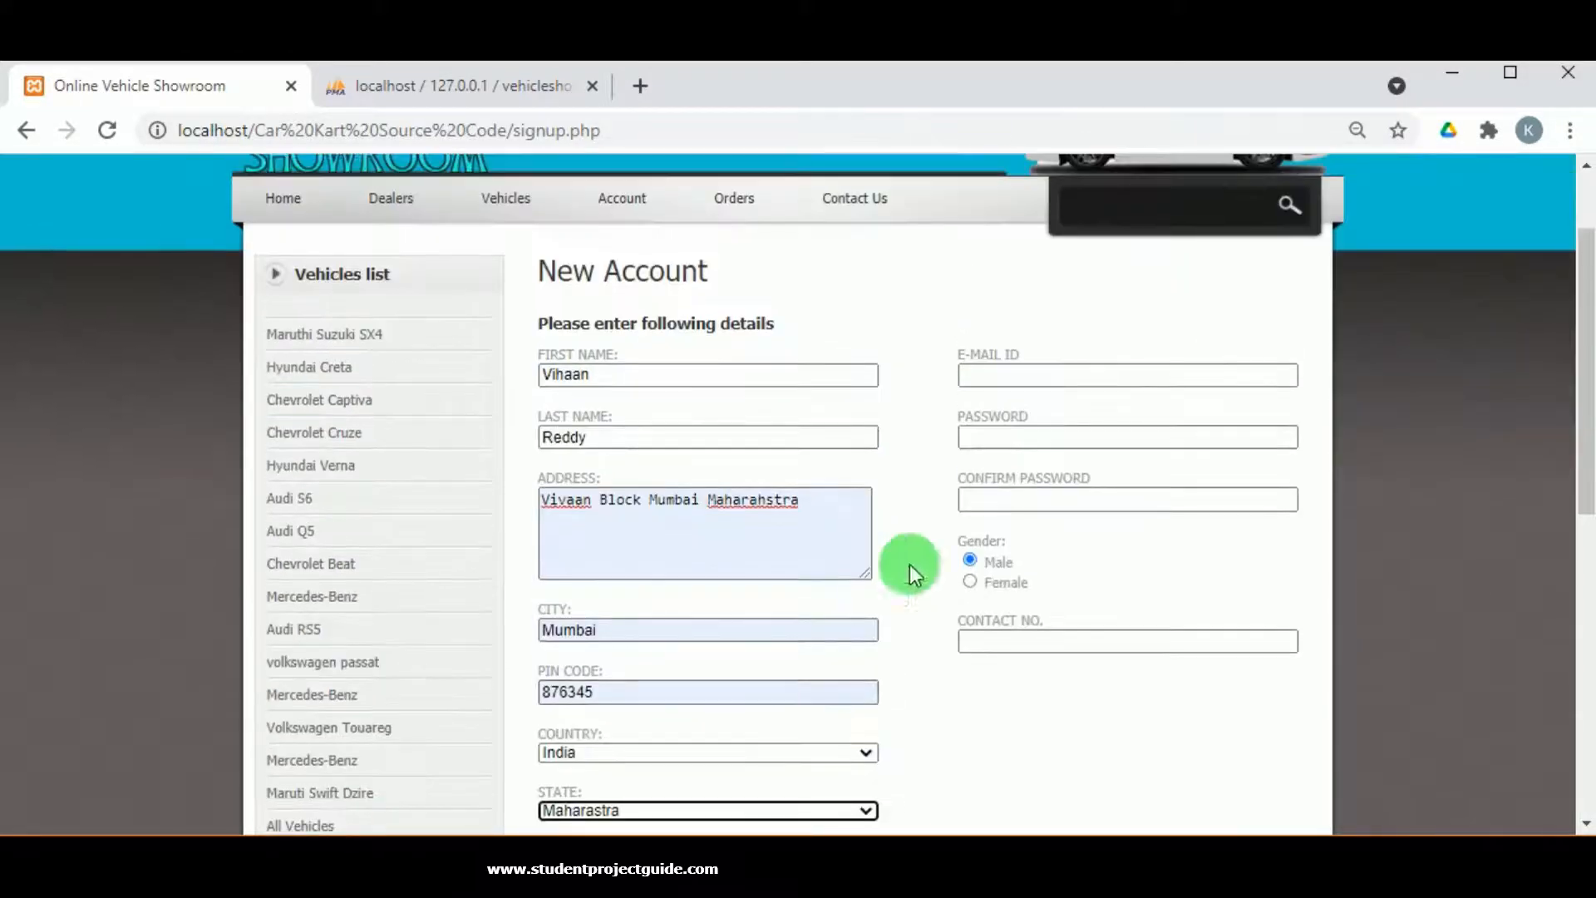
Fill in the customer's e-mail, password and confirmation, and the contact number.
{"action": "left_click", "coordinate": [1018, 378]}
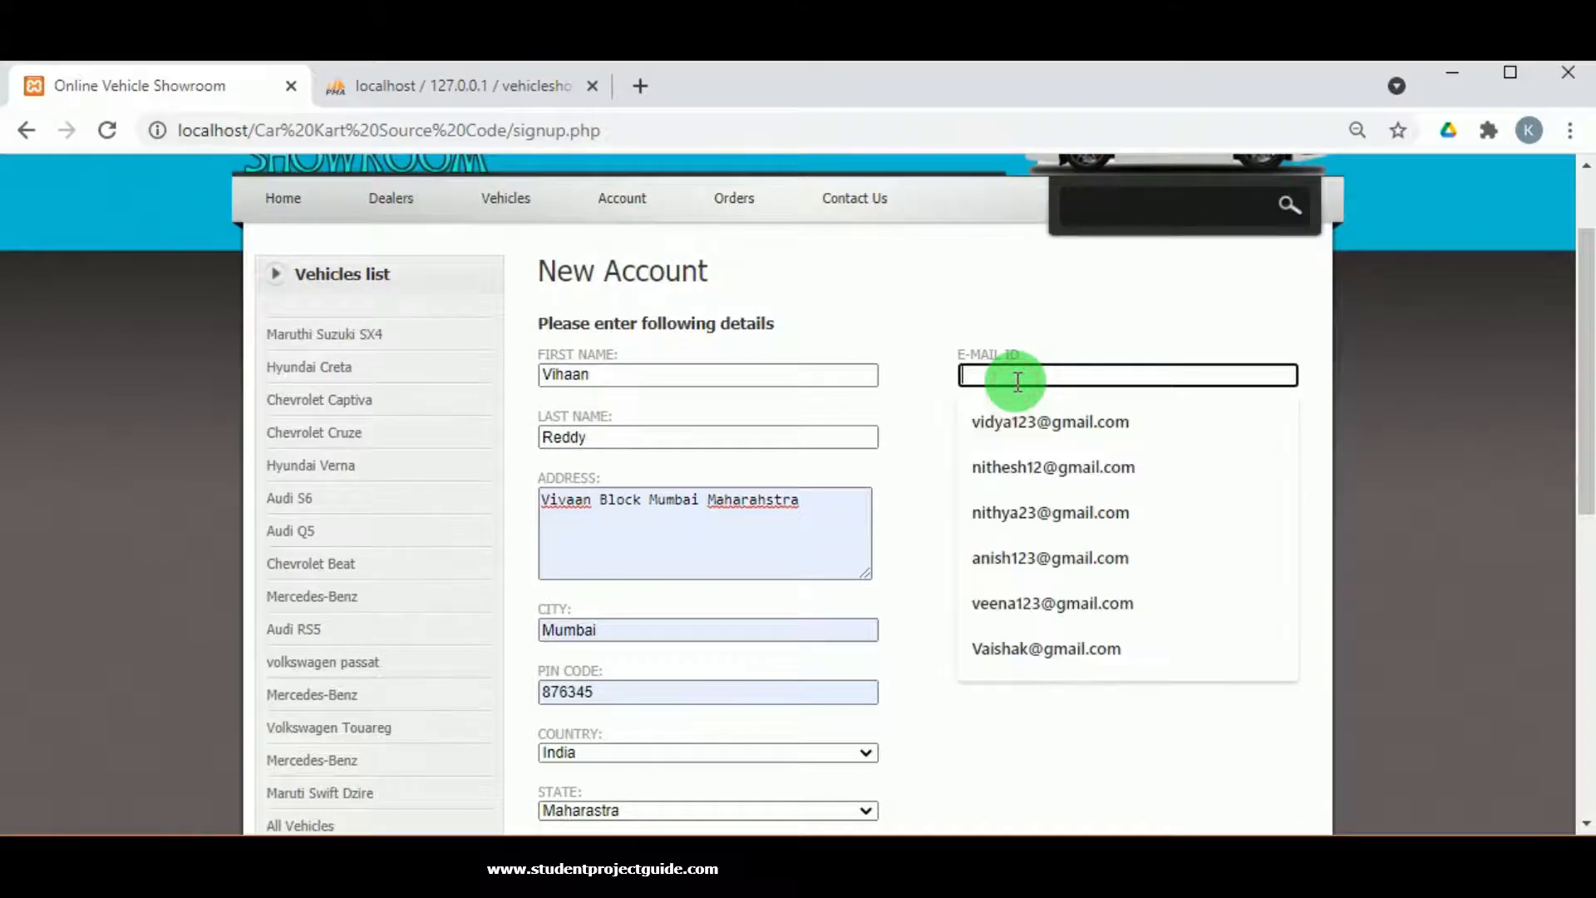
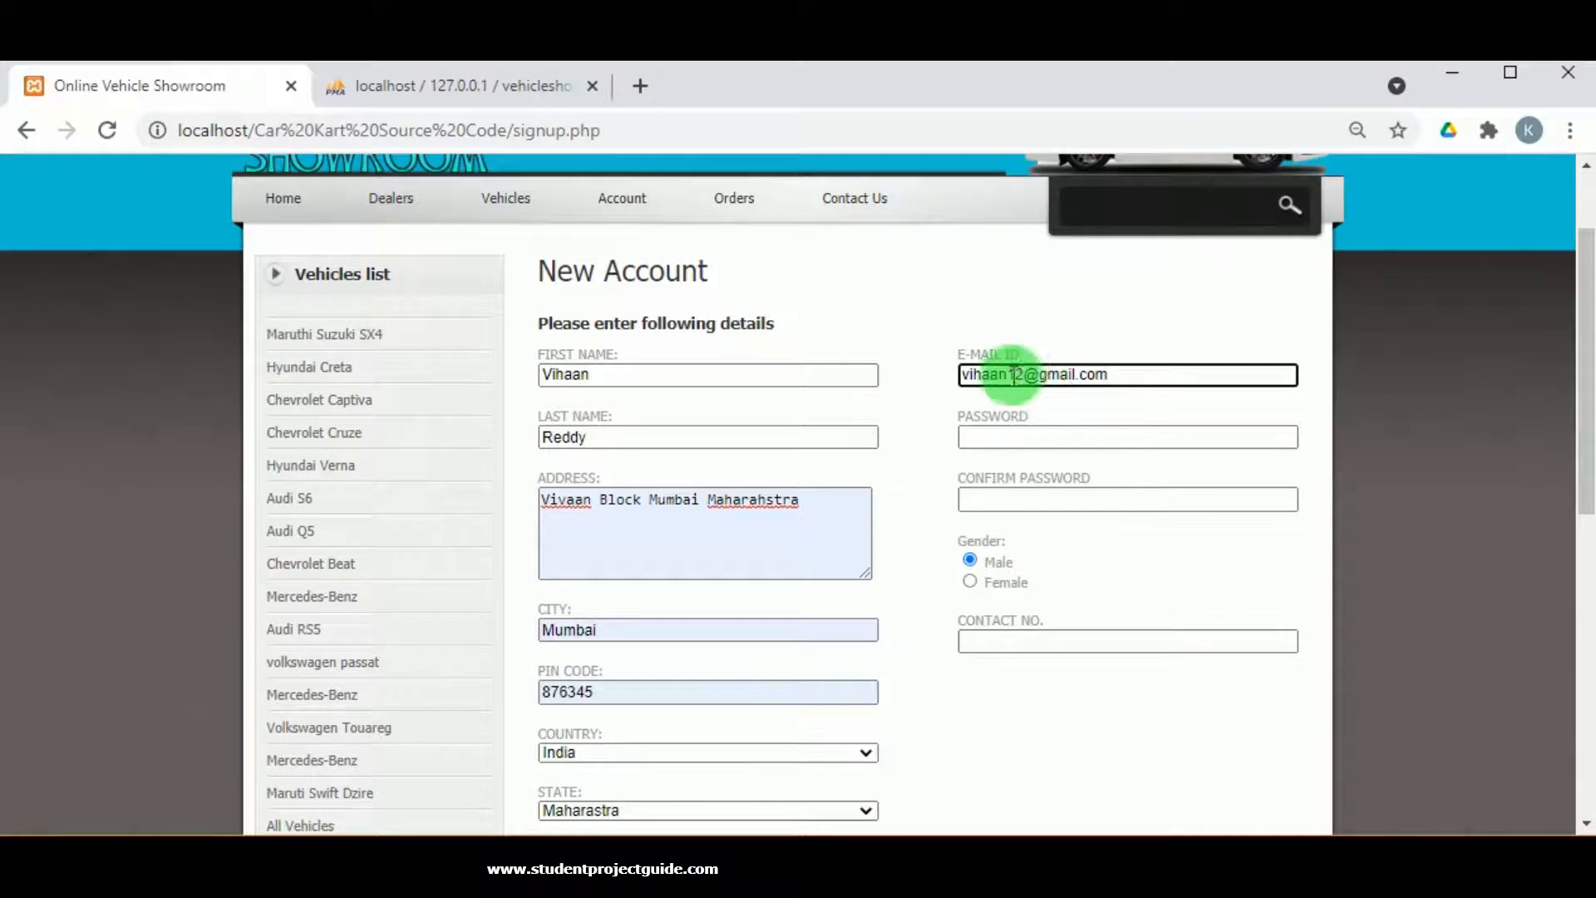
{"action": "double_click", "coordinate": [1009, 374]}
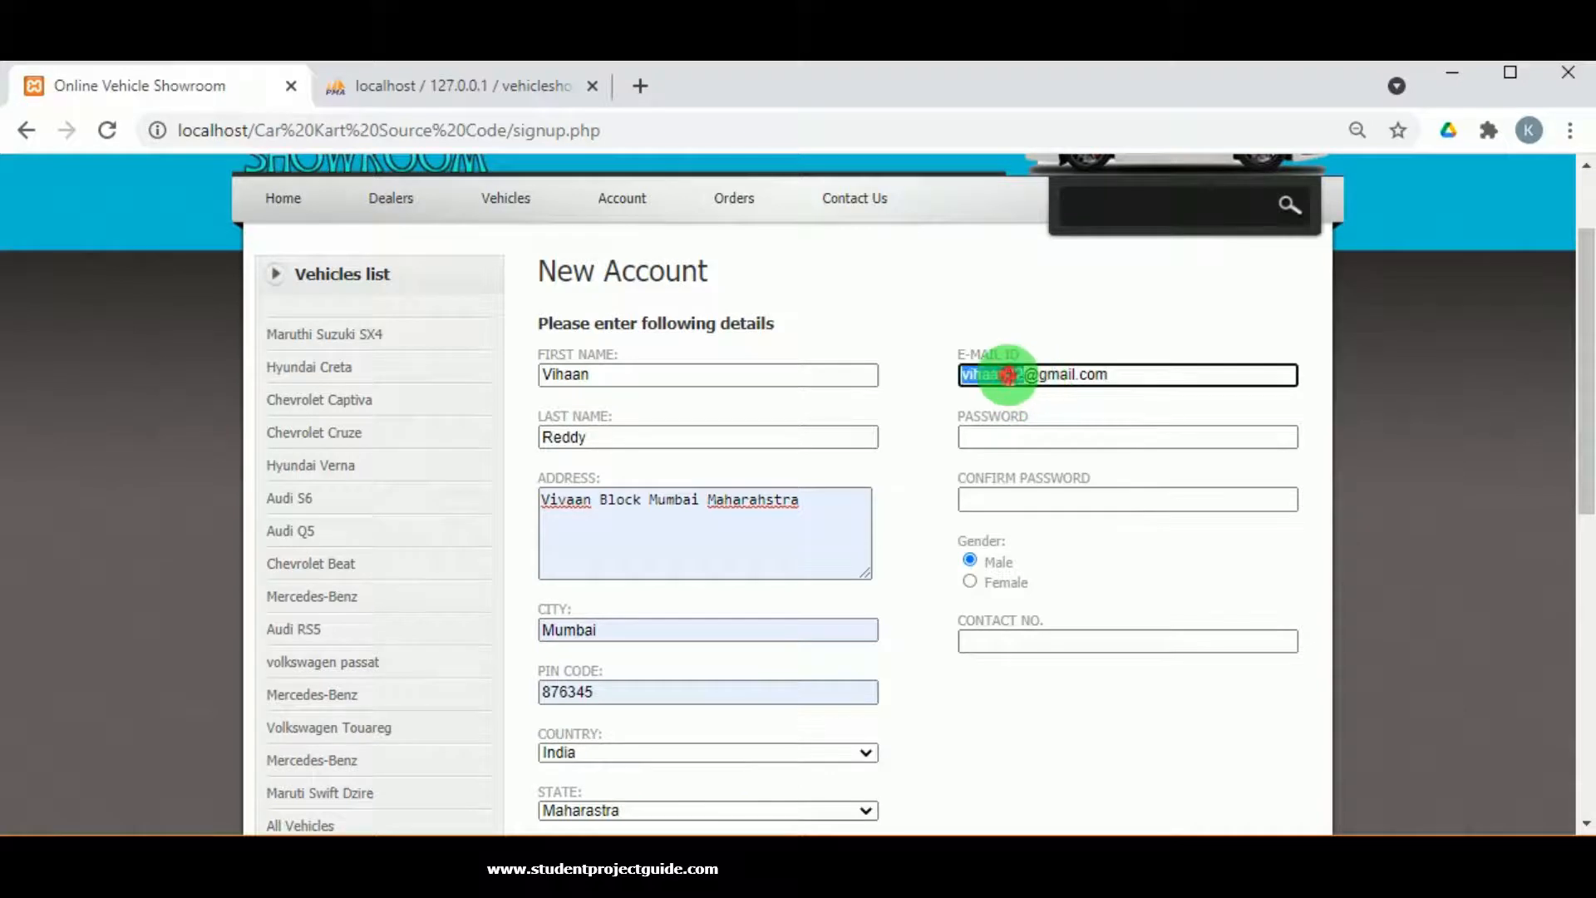
{"action": "left_click", "coordinate": [1021, 430]}
{"action": "key", "text": "ctrl+v"}
{"action": "left_click", "coordinate": [1032, 509]}
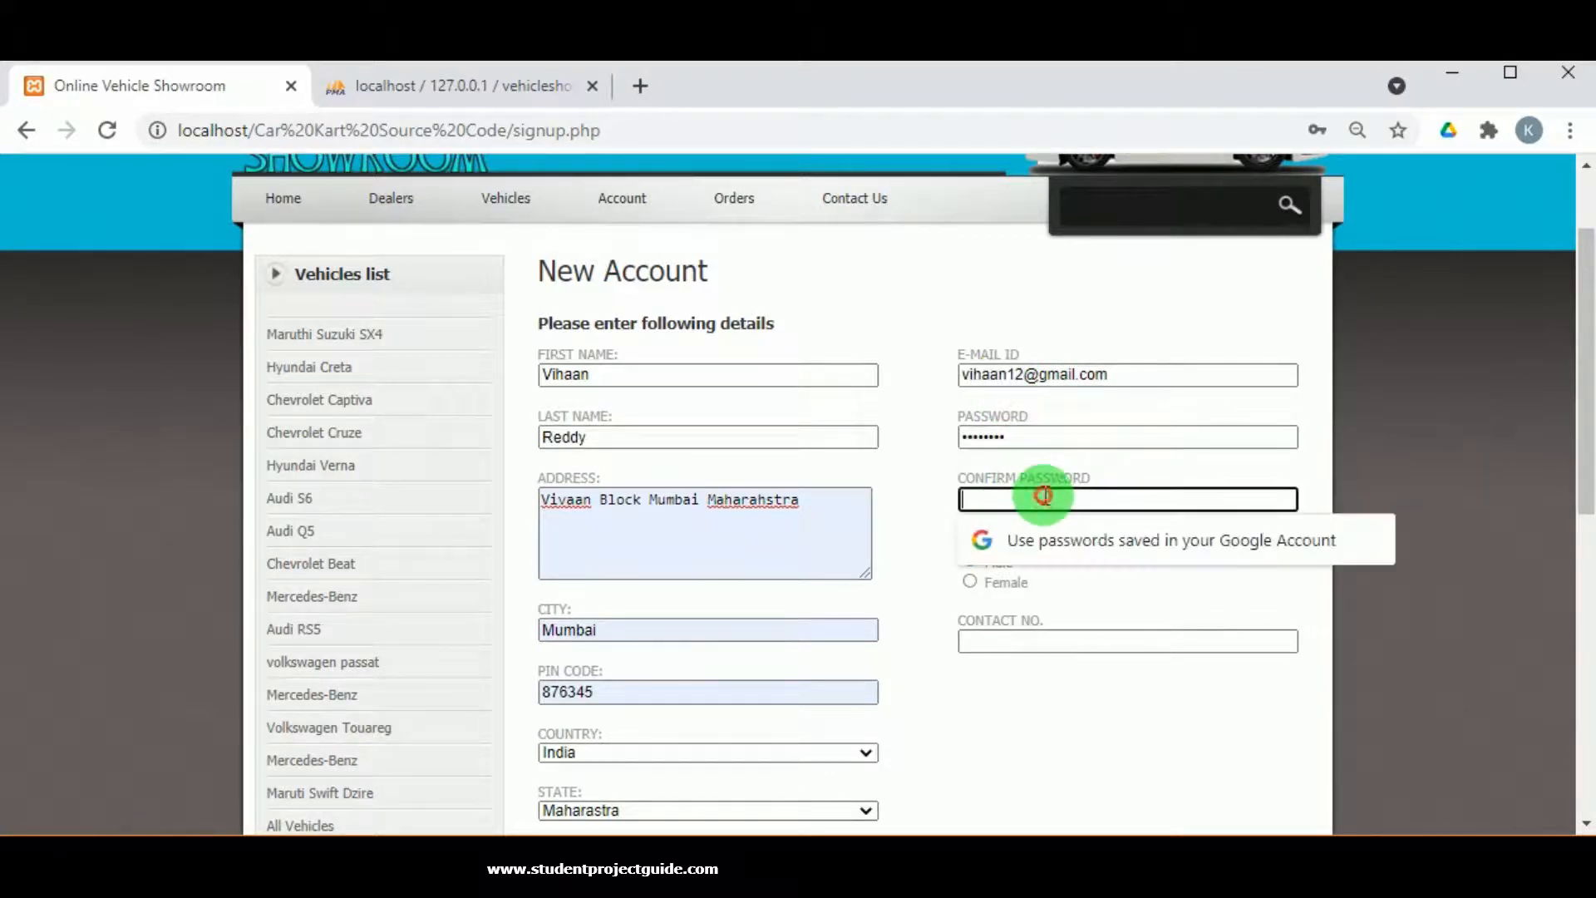
{"action": "key", "text": "ctrl+v"}
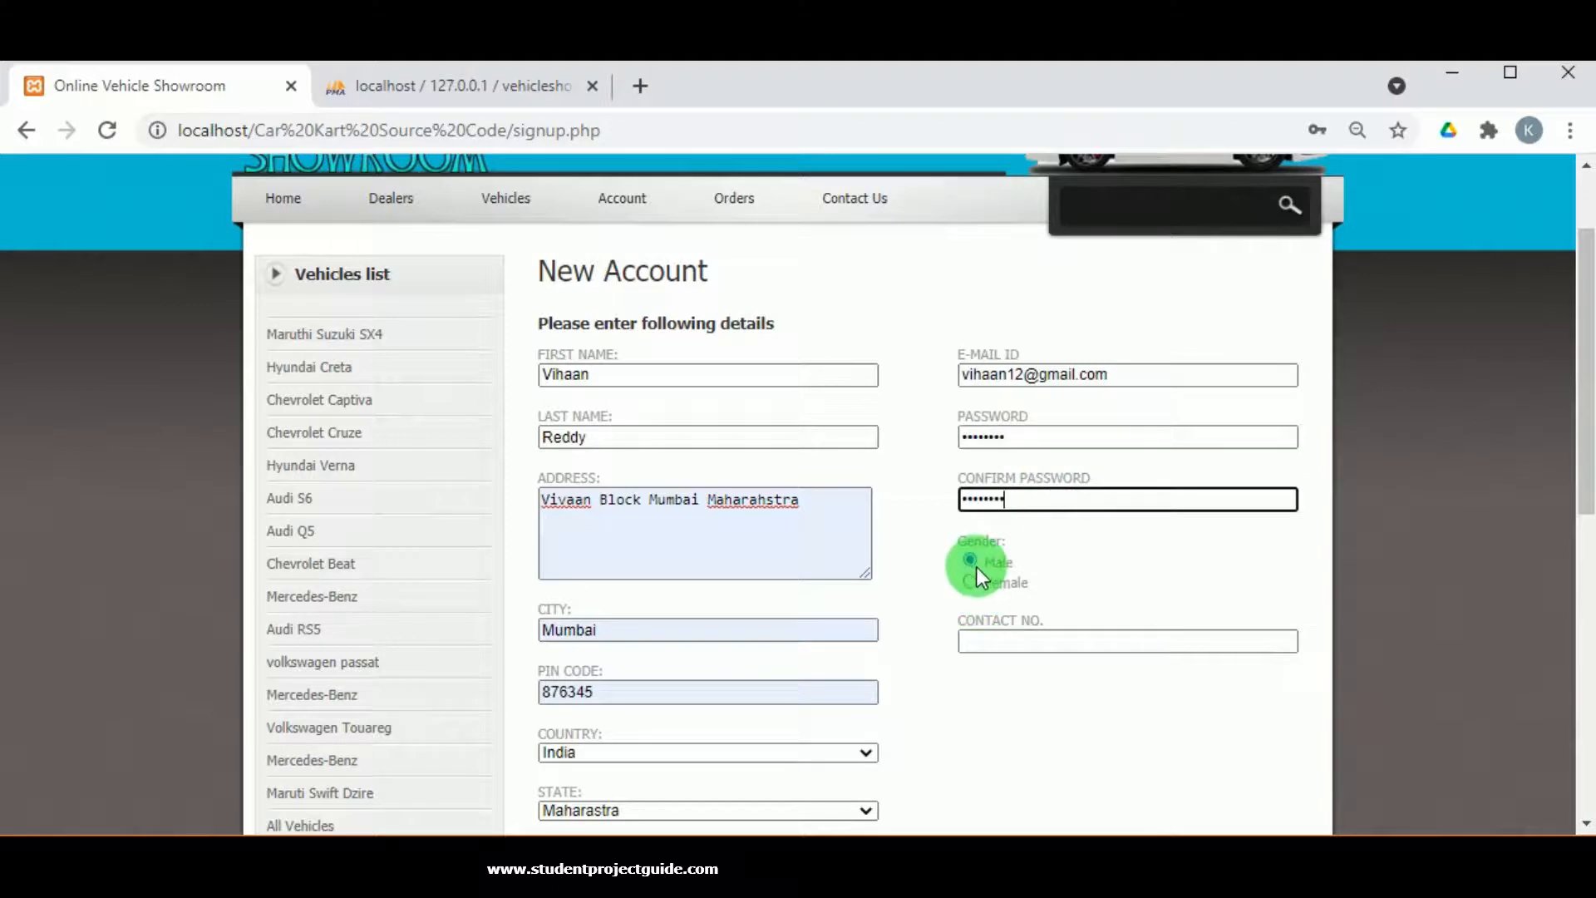
{"action": "left_click", "coordinate": [981, 641]}
{"action": "type", "text": "98765432"}
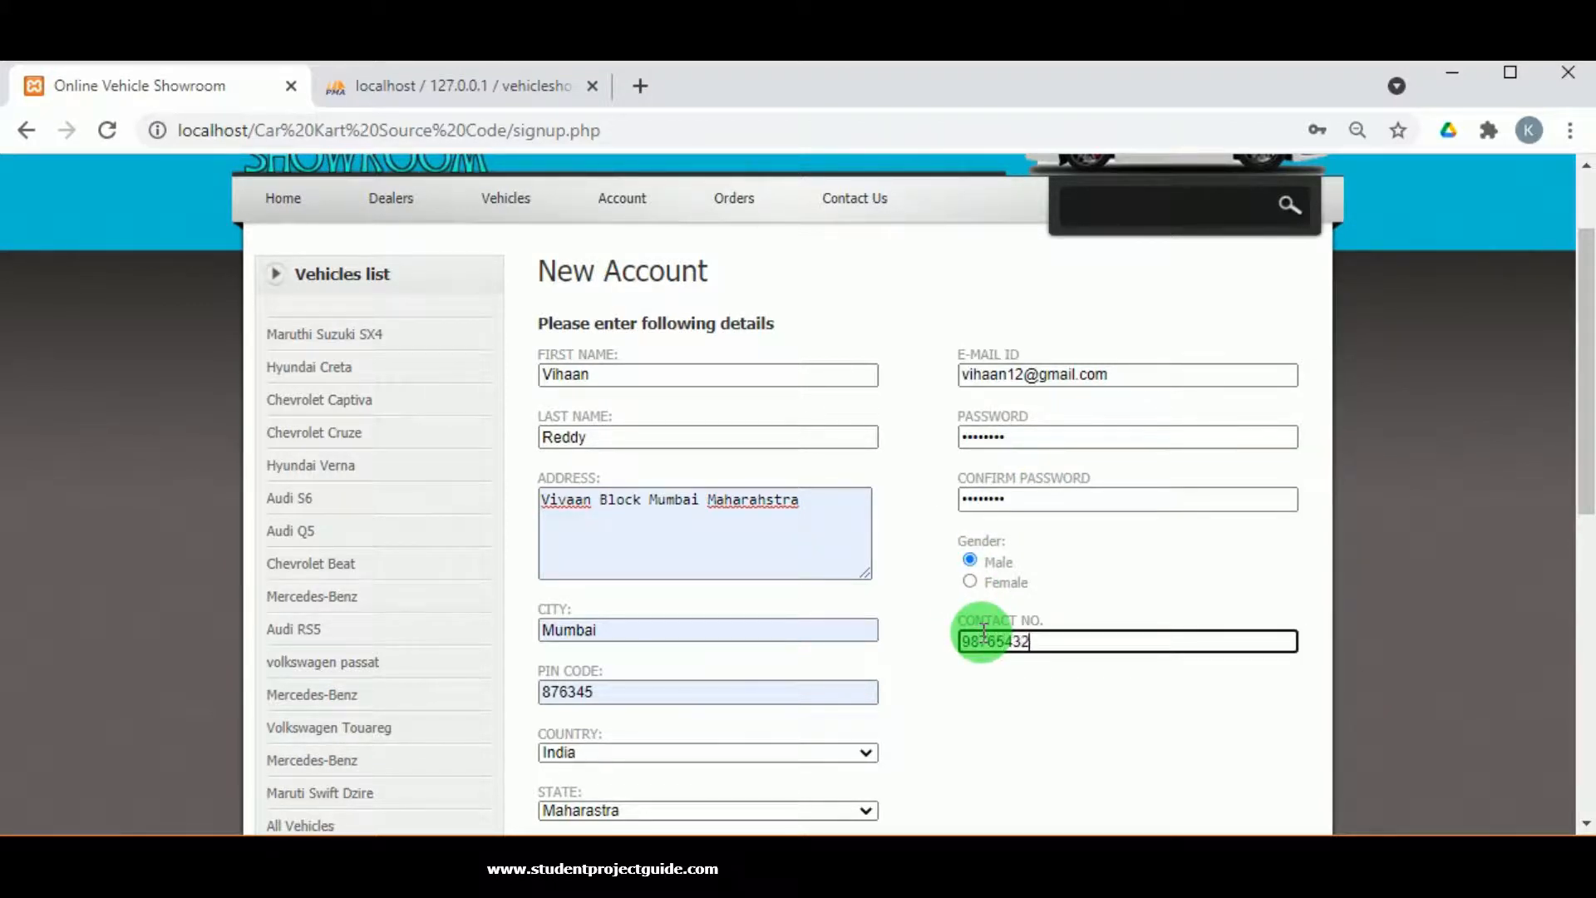
{"action": "type", "text": "10"}
Accept the terms of use and register the new customer.
{"action": "scroll", "coordinate": [974, 646], "scroll_direction": "down", "scroll_amount": 5}
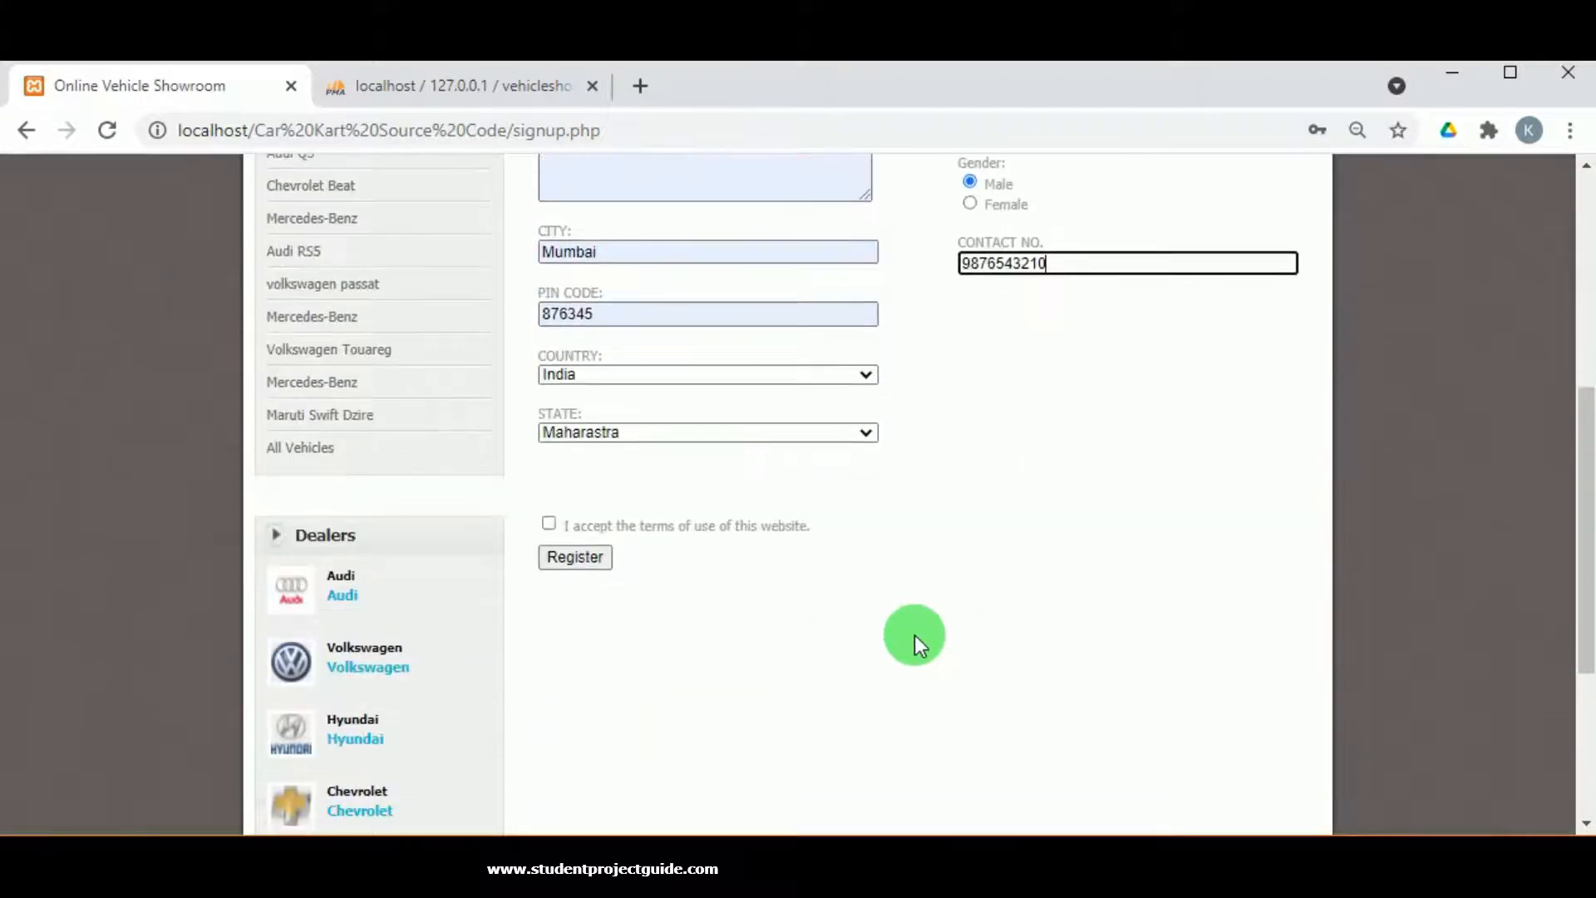
{"action": "left_click", "coordinate": [550, 524]}
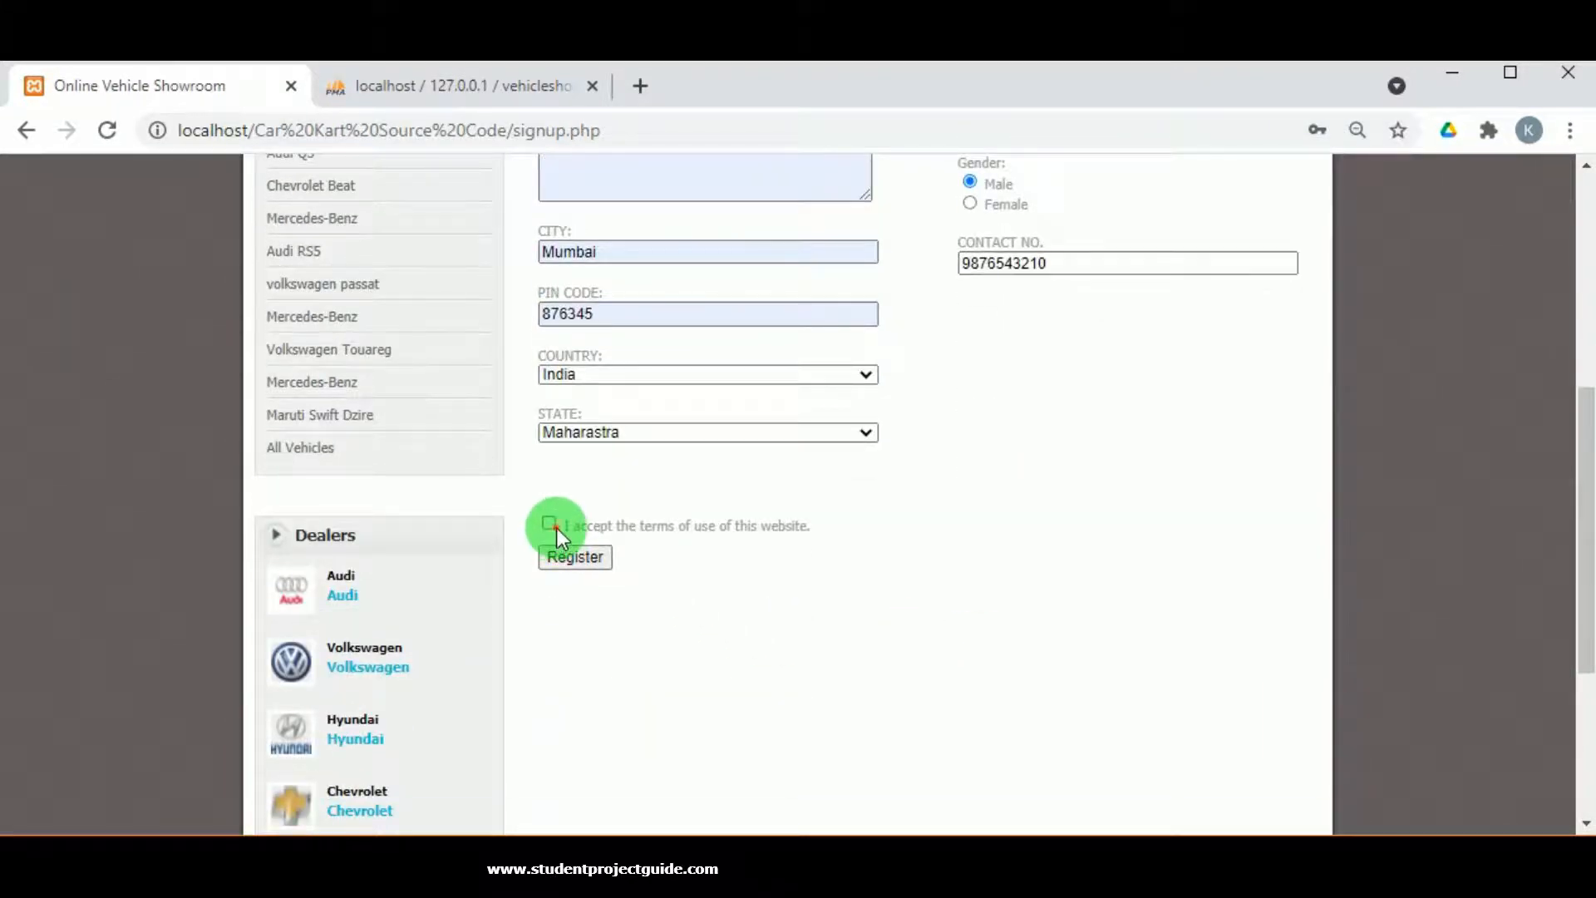
{"action": "left_click", "coordinate": [592, 564]}
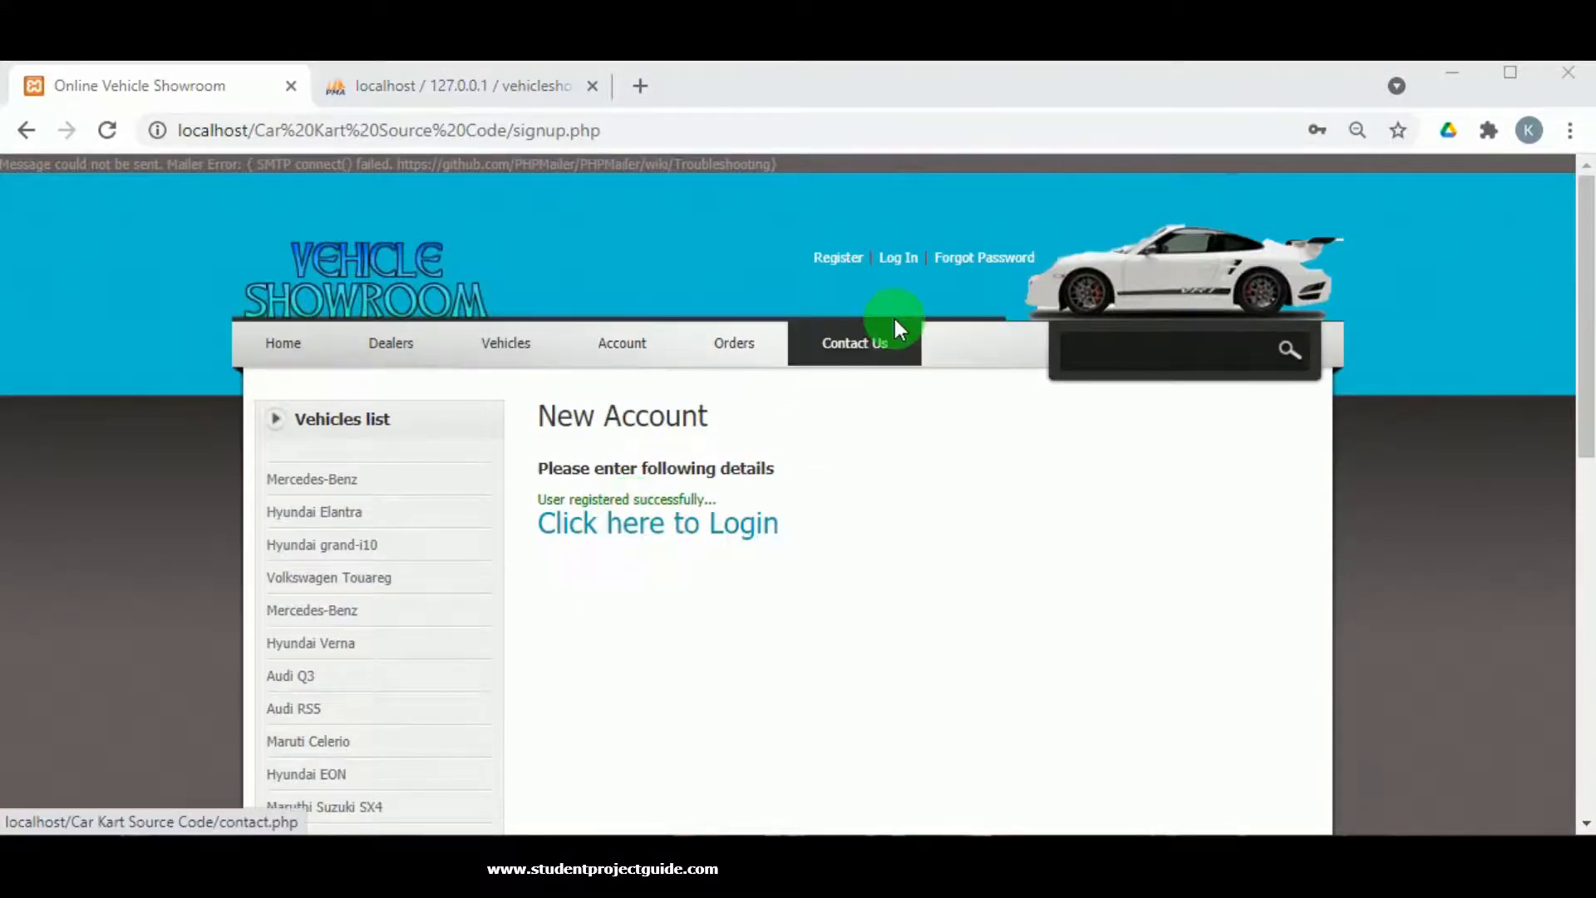
Log in from the Login Panel with the new customer's saved e-mail and password.
{"action": "left_click", "coordinate": [648, 525]}
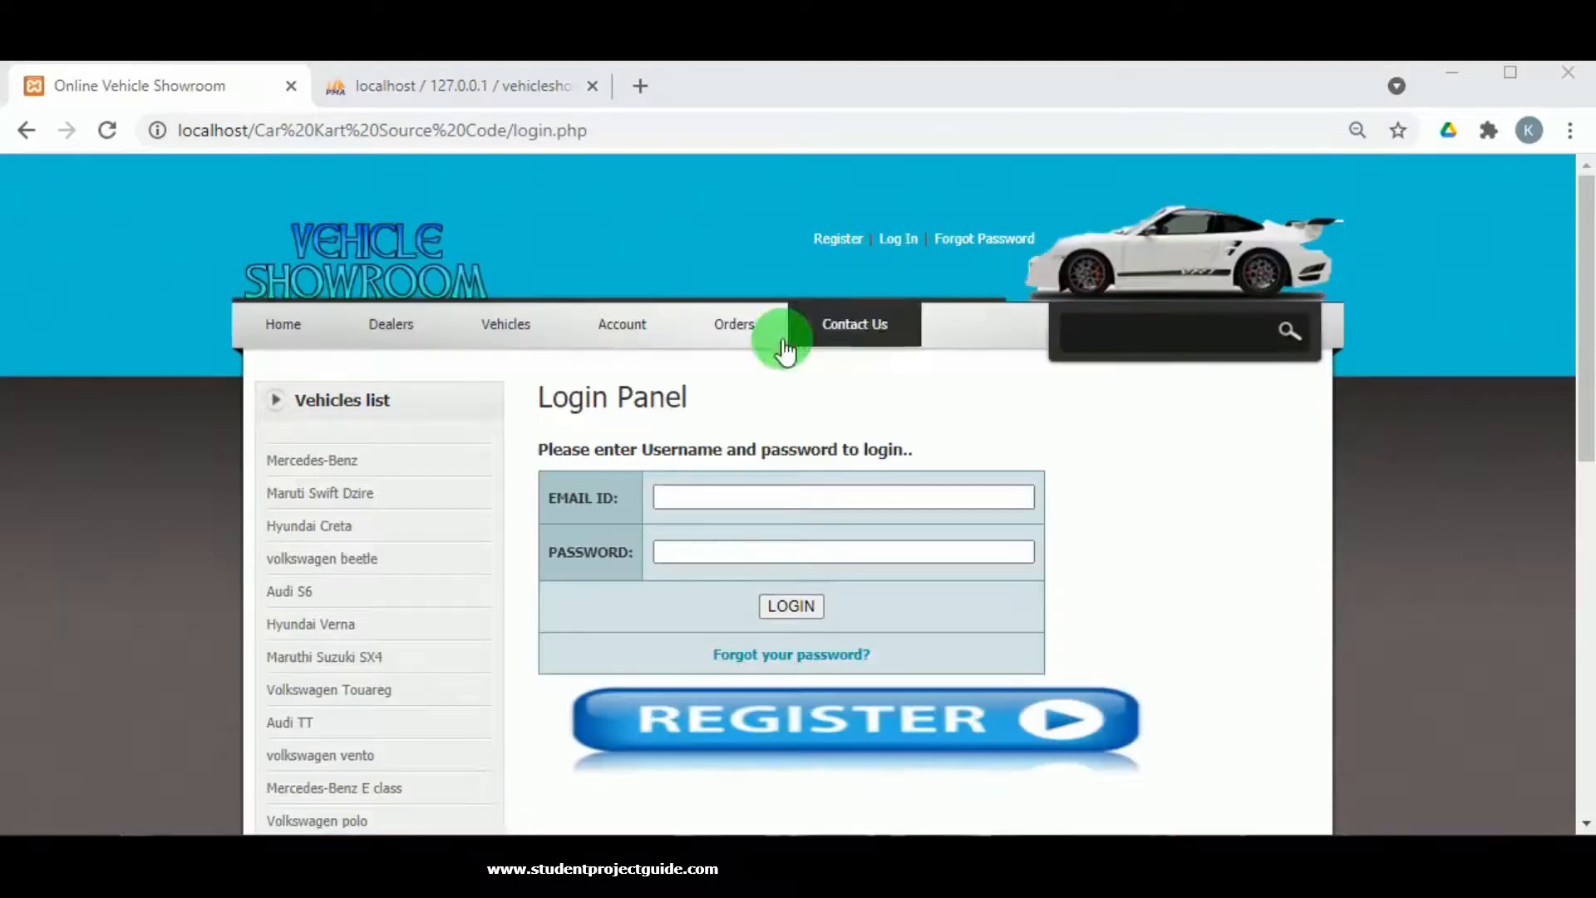
{"action": "left_click", "coordinate": [753, 496]}
{"action": "key", "text": "Down"}
{"action": "key", "text": "Return"}
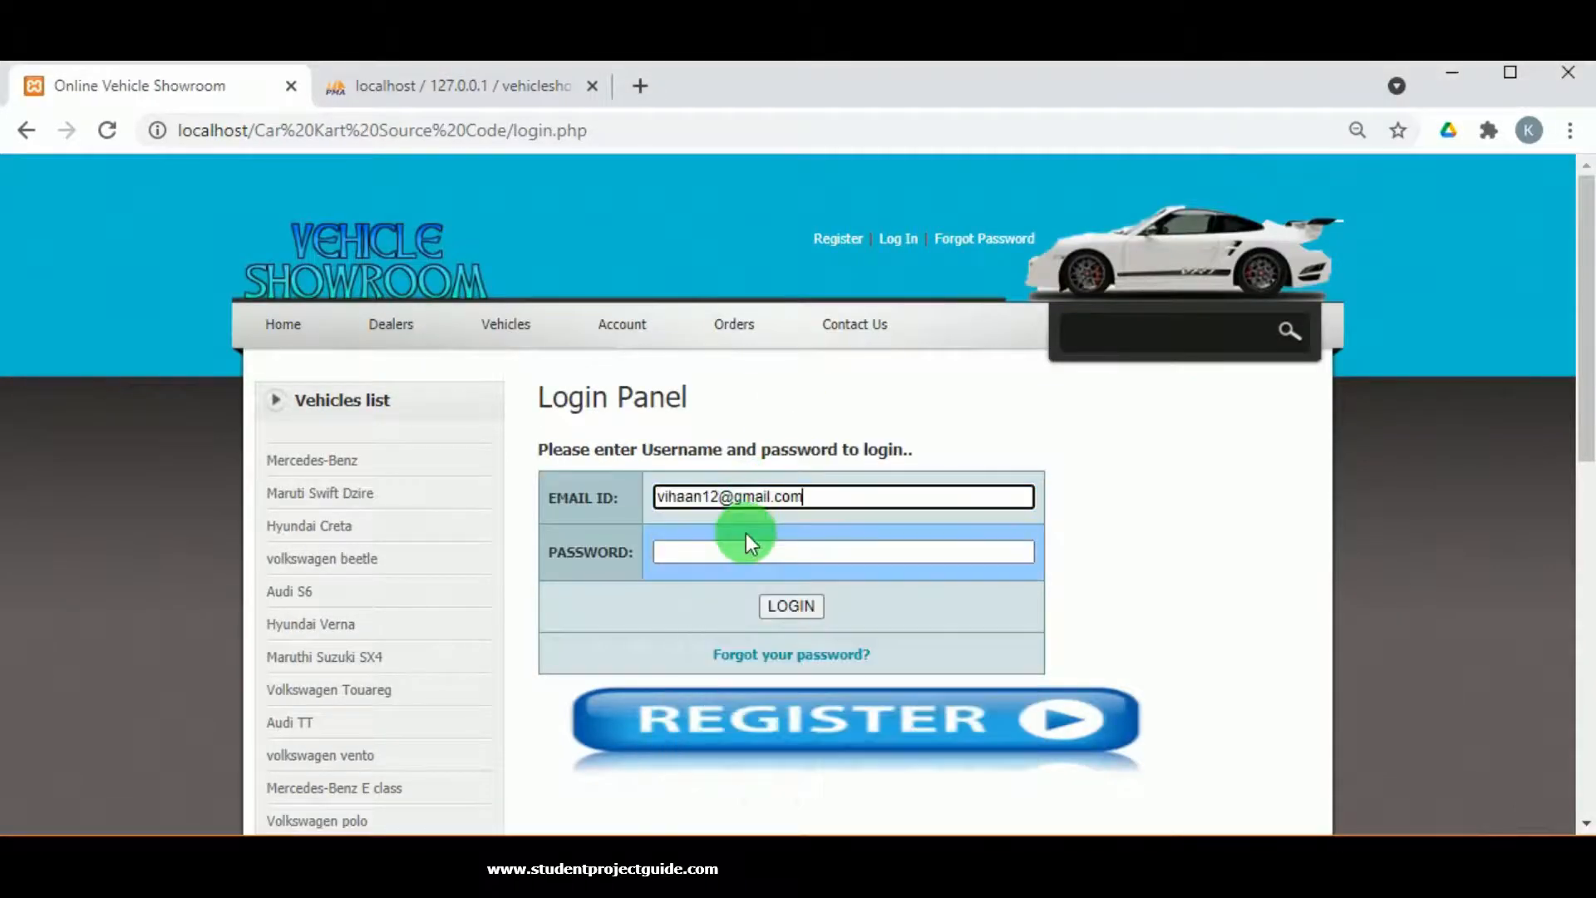
{"action": "left_click", "coordinate": [701, 549]}
{"action": "type", "text": "vihaan123"}
{"action": "left_click", "coordinate": [803, 602]}
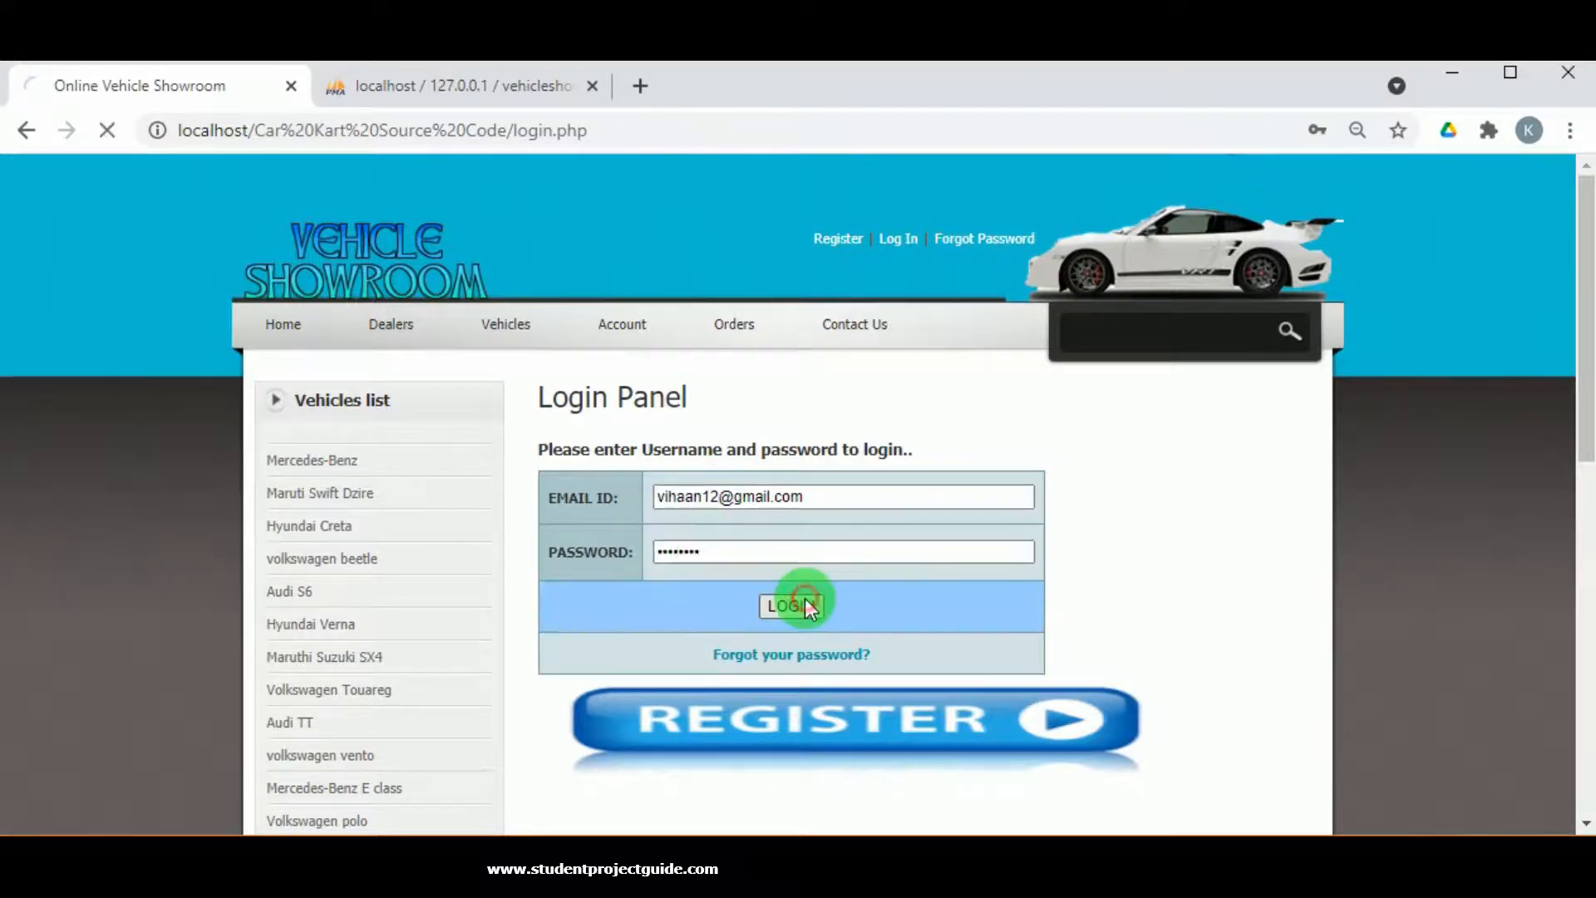
{"action": "scroll", "coordinate": [645, 470], "scroll_direction": "down", "scroll_amount": 2}
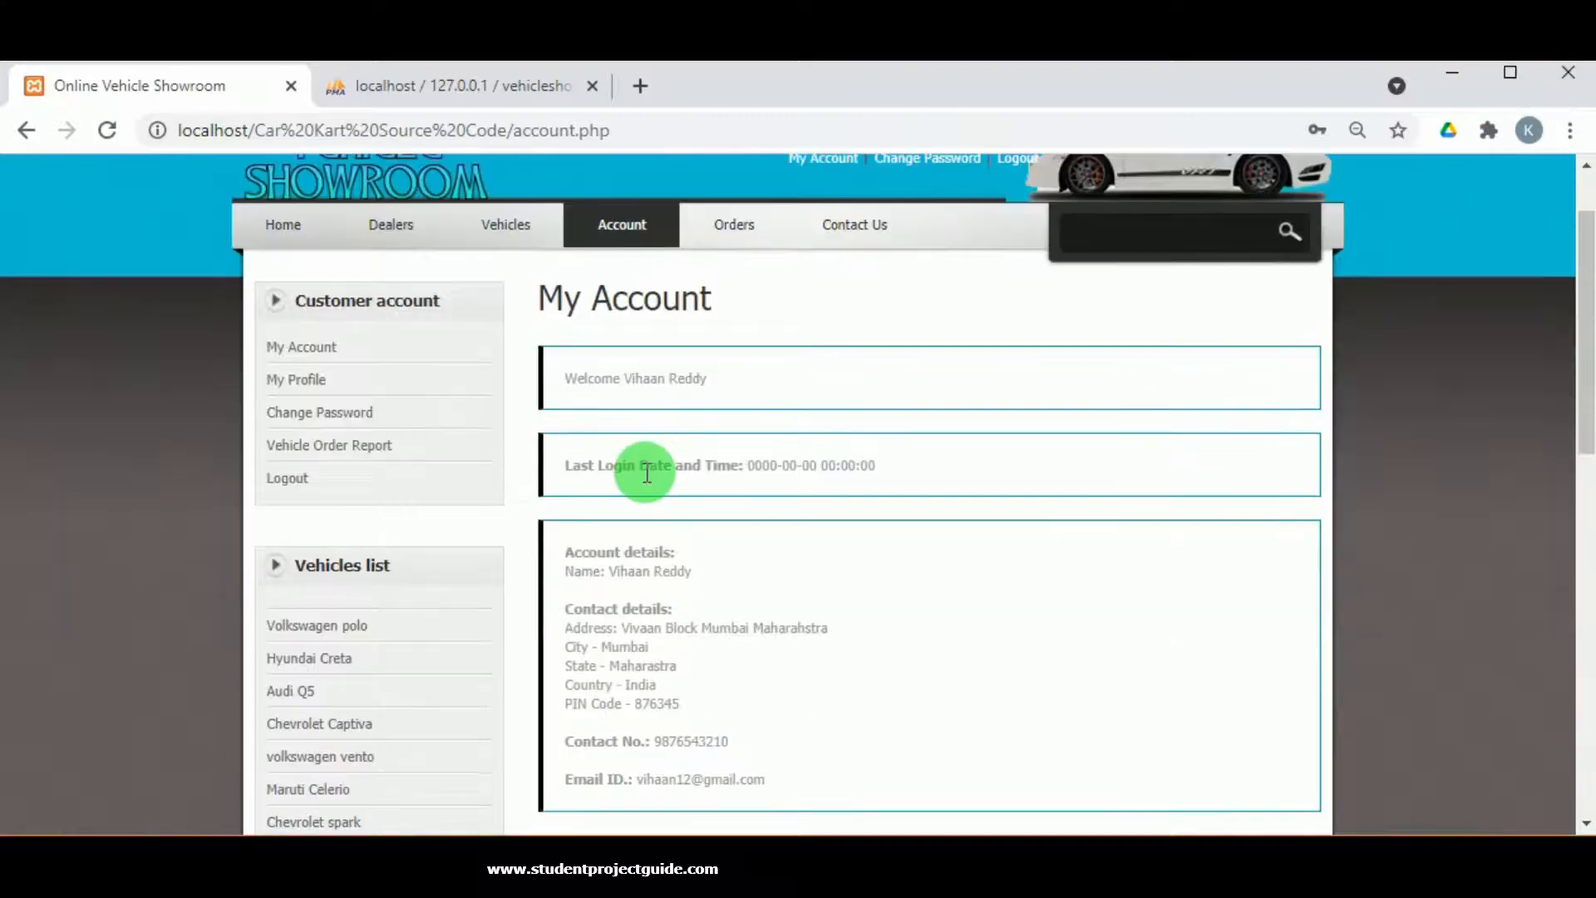
Look over the My Profile details, then bring up the Change Password form.
{"action": "scroll", "coordinate": [580, 635], "scroll_direction": "up", "scroll_amount": 2}
{"action": "scroll", "coordinate": [634, 645], "scroll_direction": "down", "scroll_amount": 7}
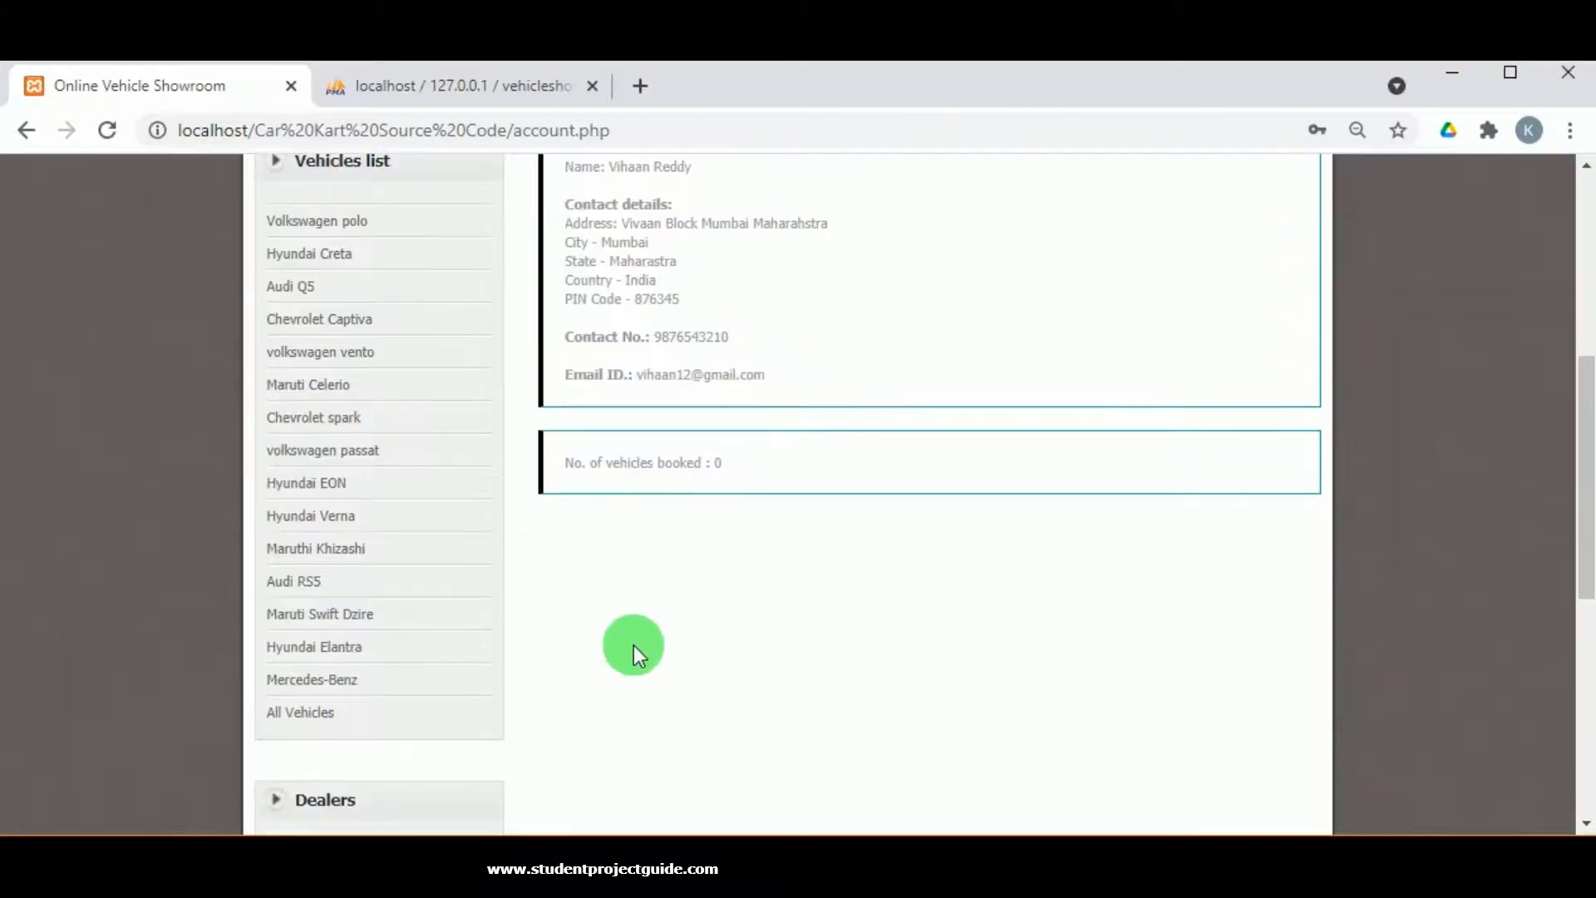
{"action": "scroll", "coordinate": [648, 645], "scroll_direction": "up", "scroll_amount": 1}
{"action": "scroll", "coordinate": [662, 645], "scroll_direction": "up", "scroll_amount": 6}
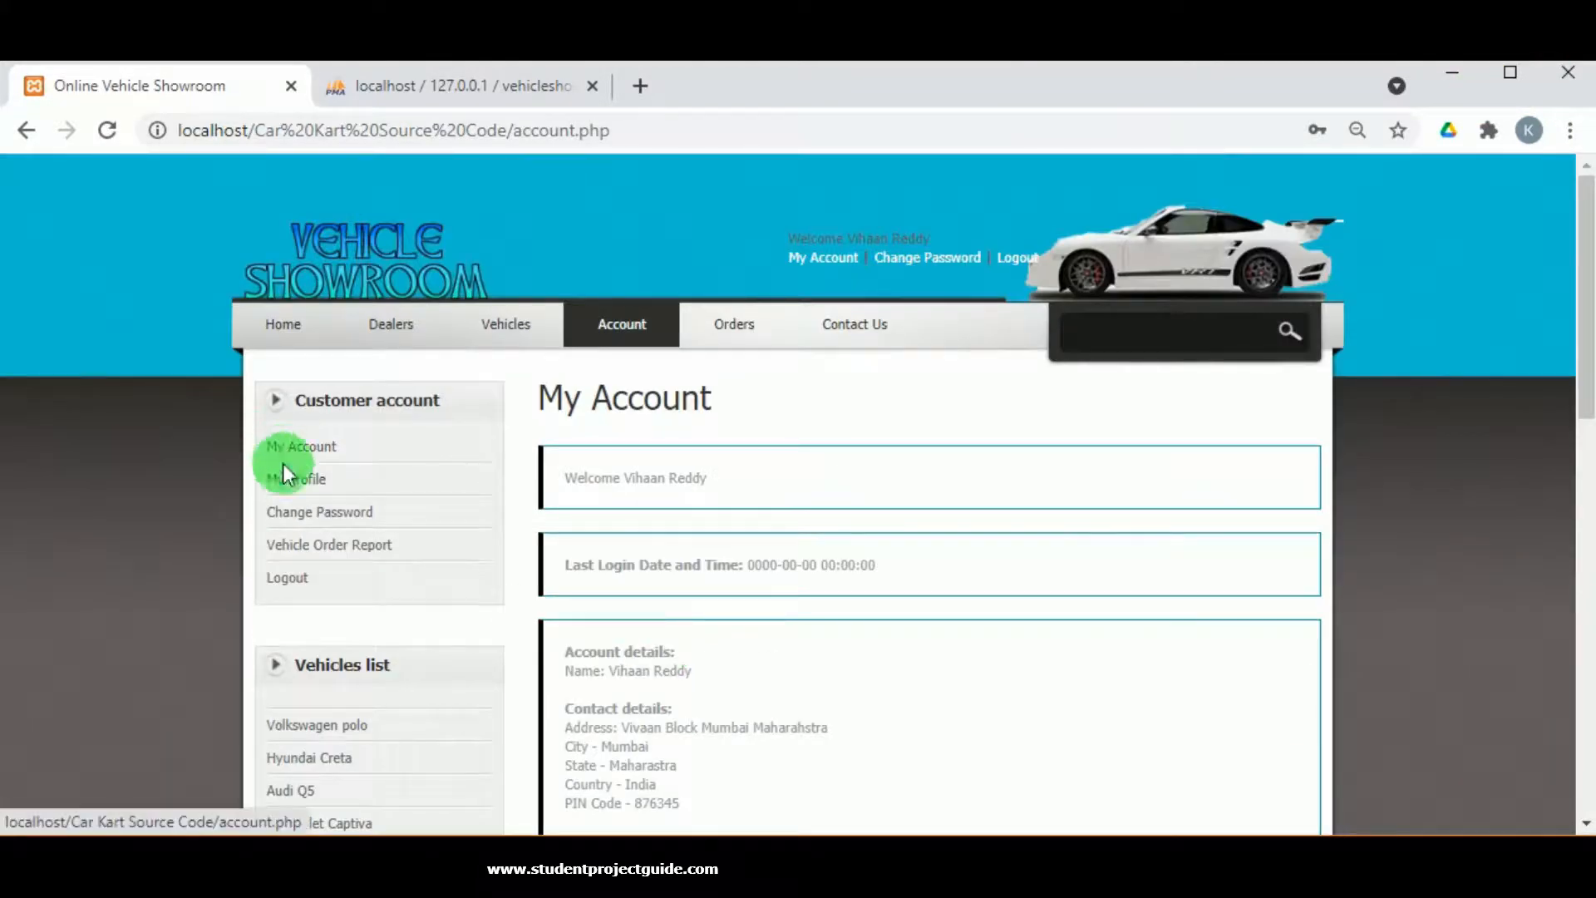
{"action": "left_click", "coordinate": [289, 490]}
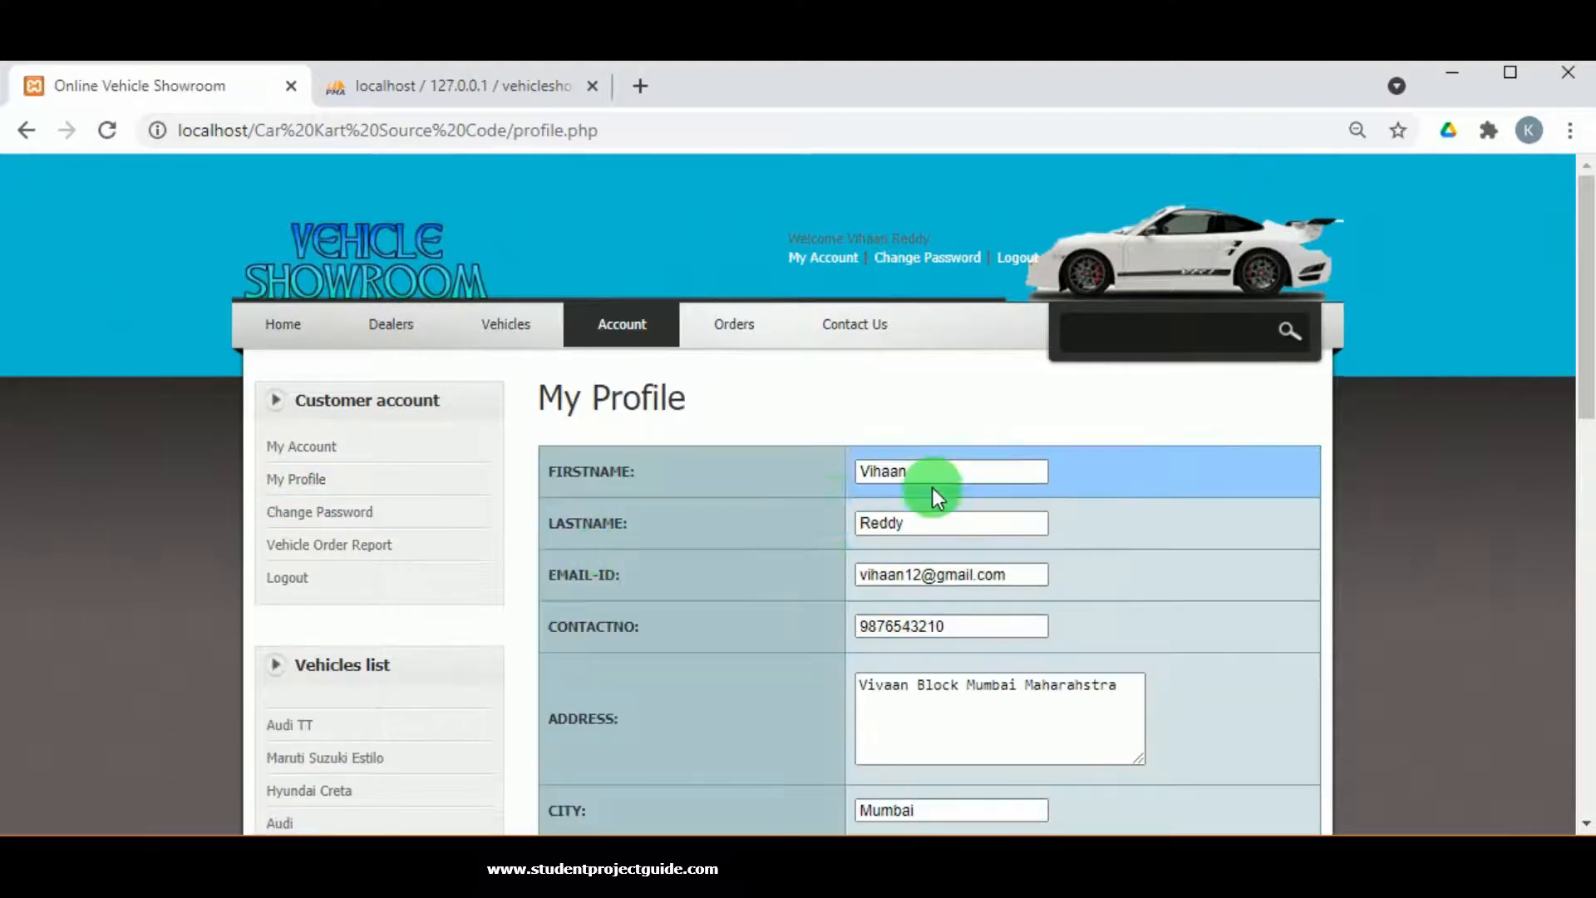
{"action": "scroll", "coordinate": [897, 595], "scroll_direction": "down", "scroll_amount": 5}
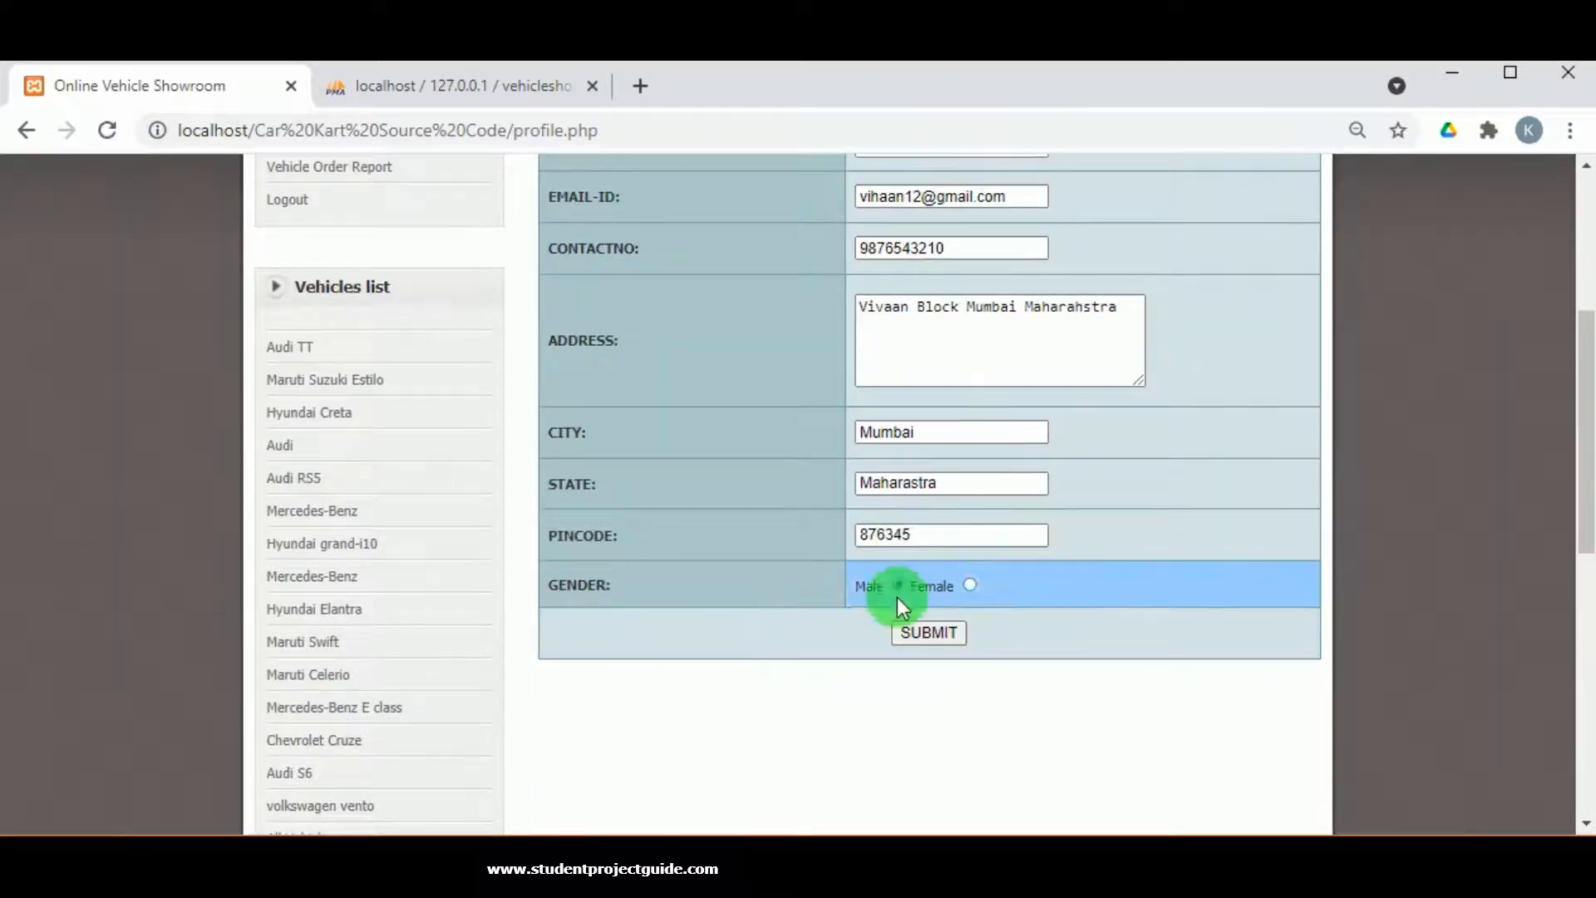
{"action": "scroll", "coordinate": [792, 604], "scroll_direction": "up", "scroll_amount": 3}
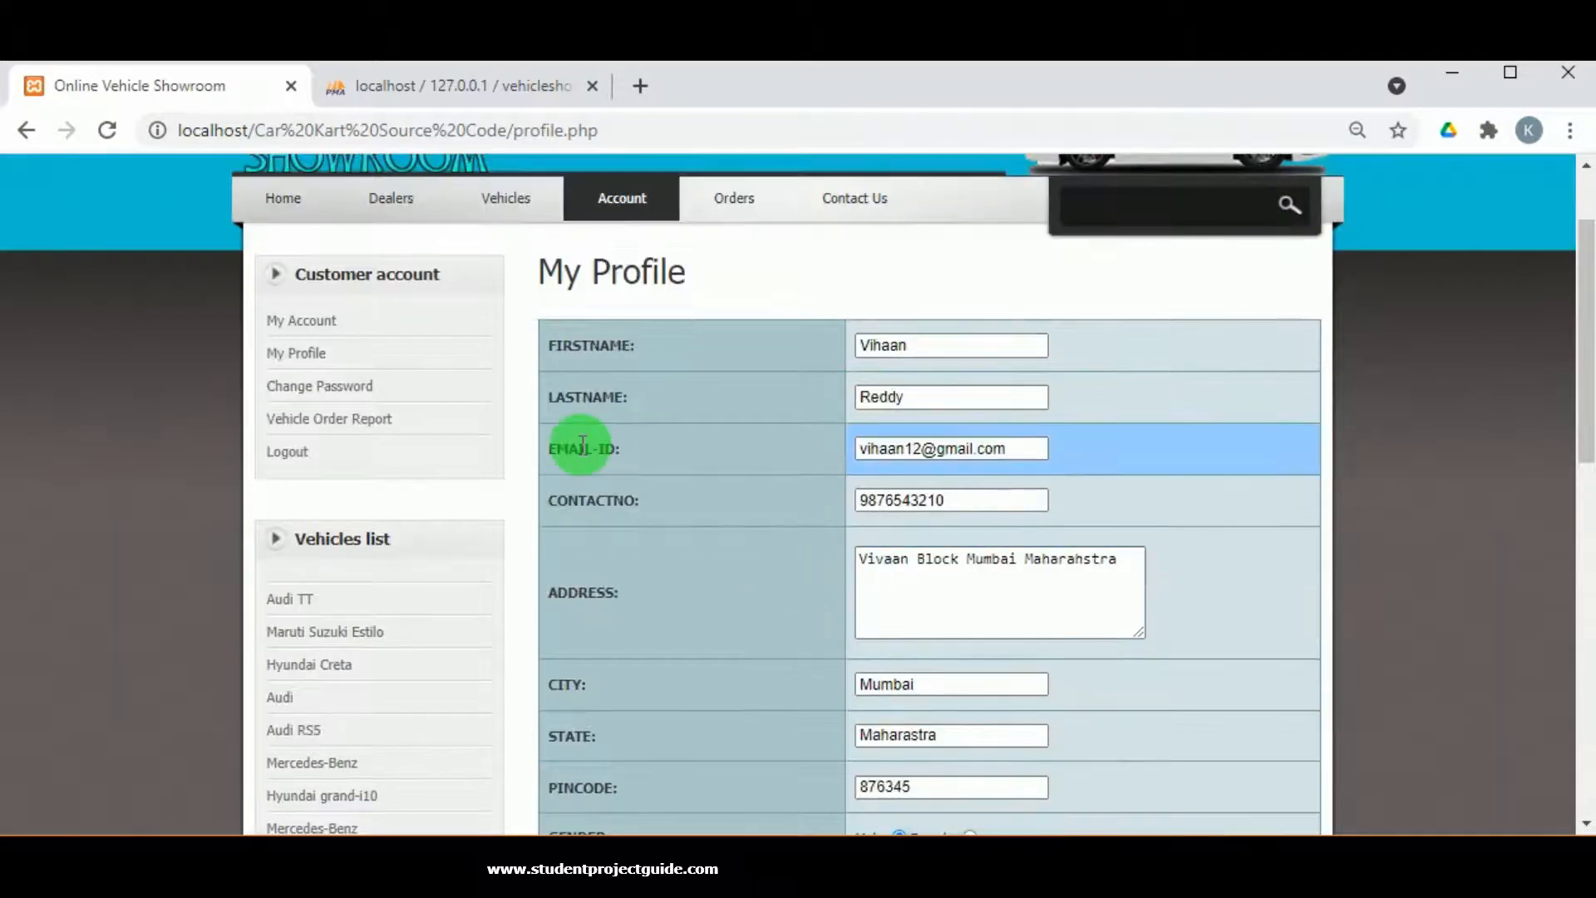
{"action": "left_click", "coordinate": [321, 386]}
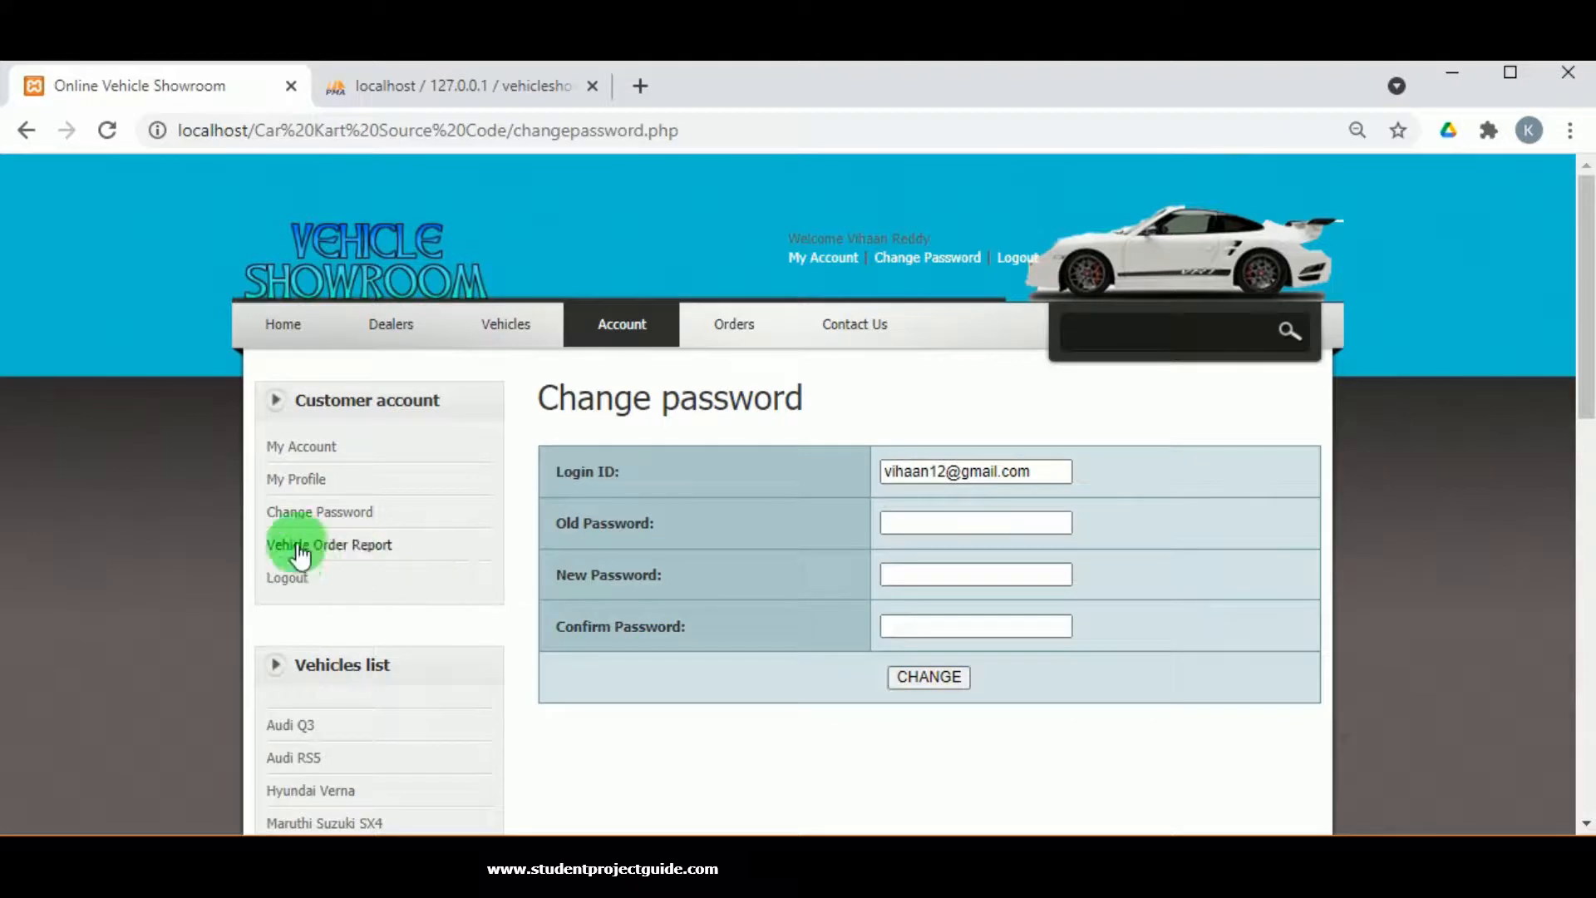
{"action": "scroll", "coordinate": [336, 555], "scroll_direction": "down", "scroll_amount": 6}
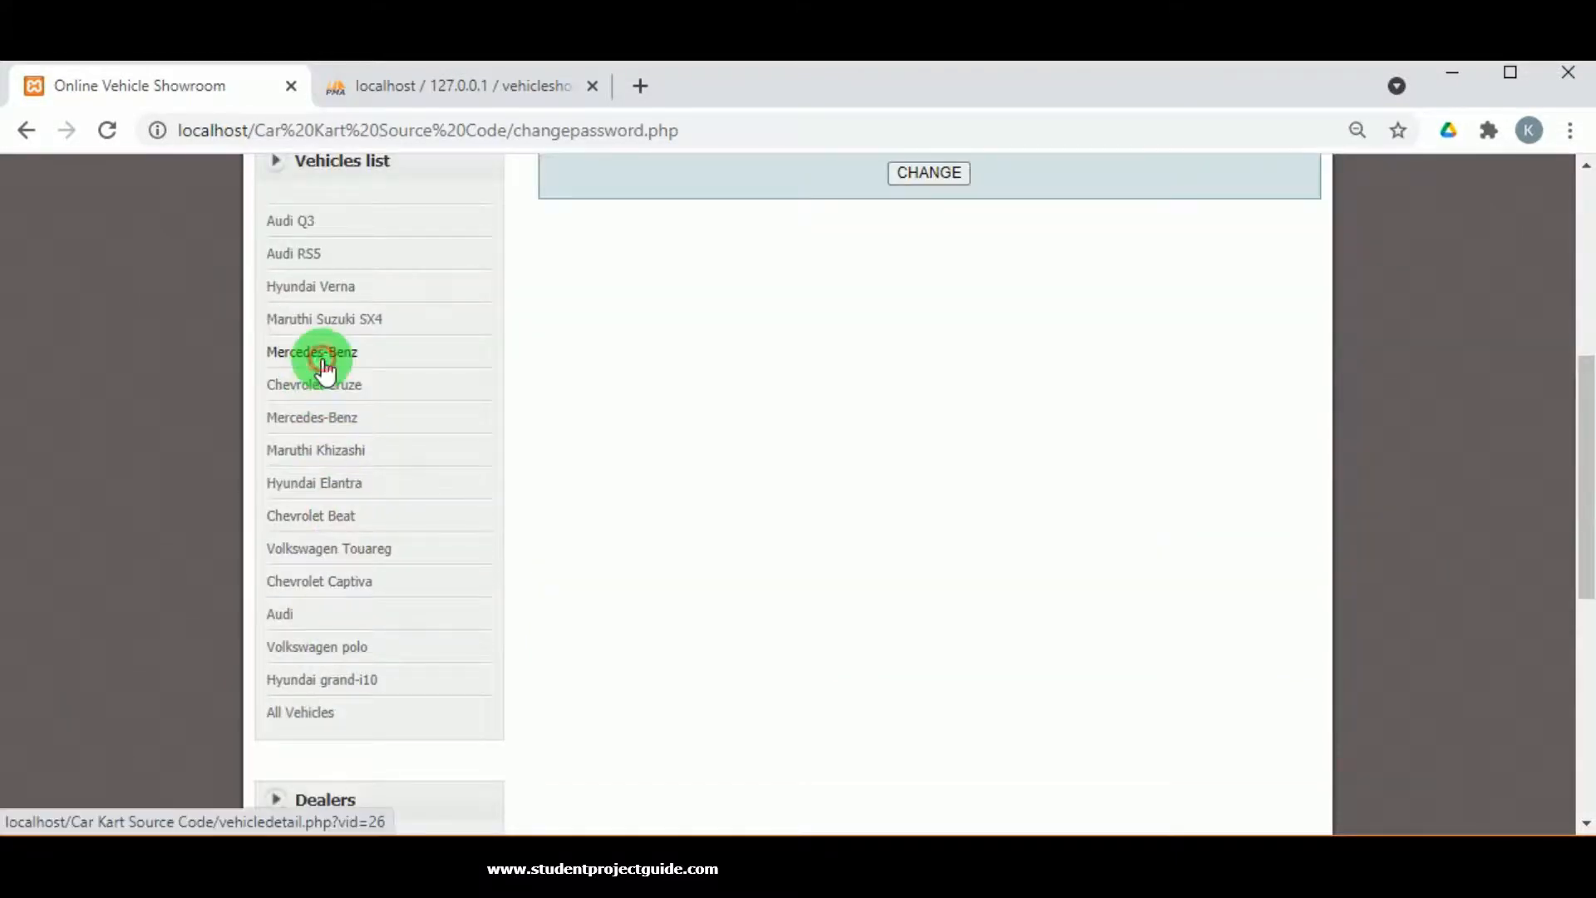
View the Mercedes-Benz vehicle details and go on to the Hyundai dealer's page.
{"action": "left_click", "coordinate": [321, 353]}
{"action": "scroll", "coordinate": [781, 514], "scroll_direction": "down", "scroll_amount": 4}
{"action": "scroll", "coordinate": [794, 425], "scroll_direction": "up", "scroll_amount": 1}
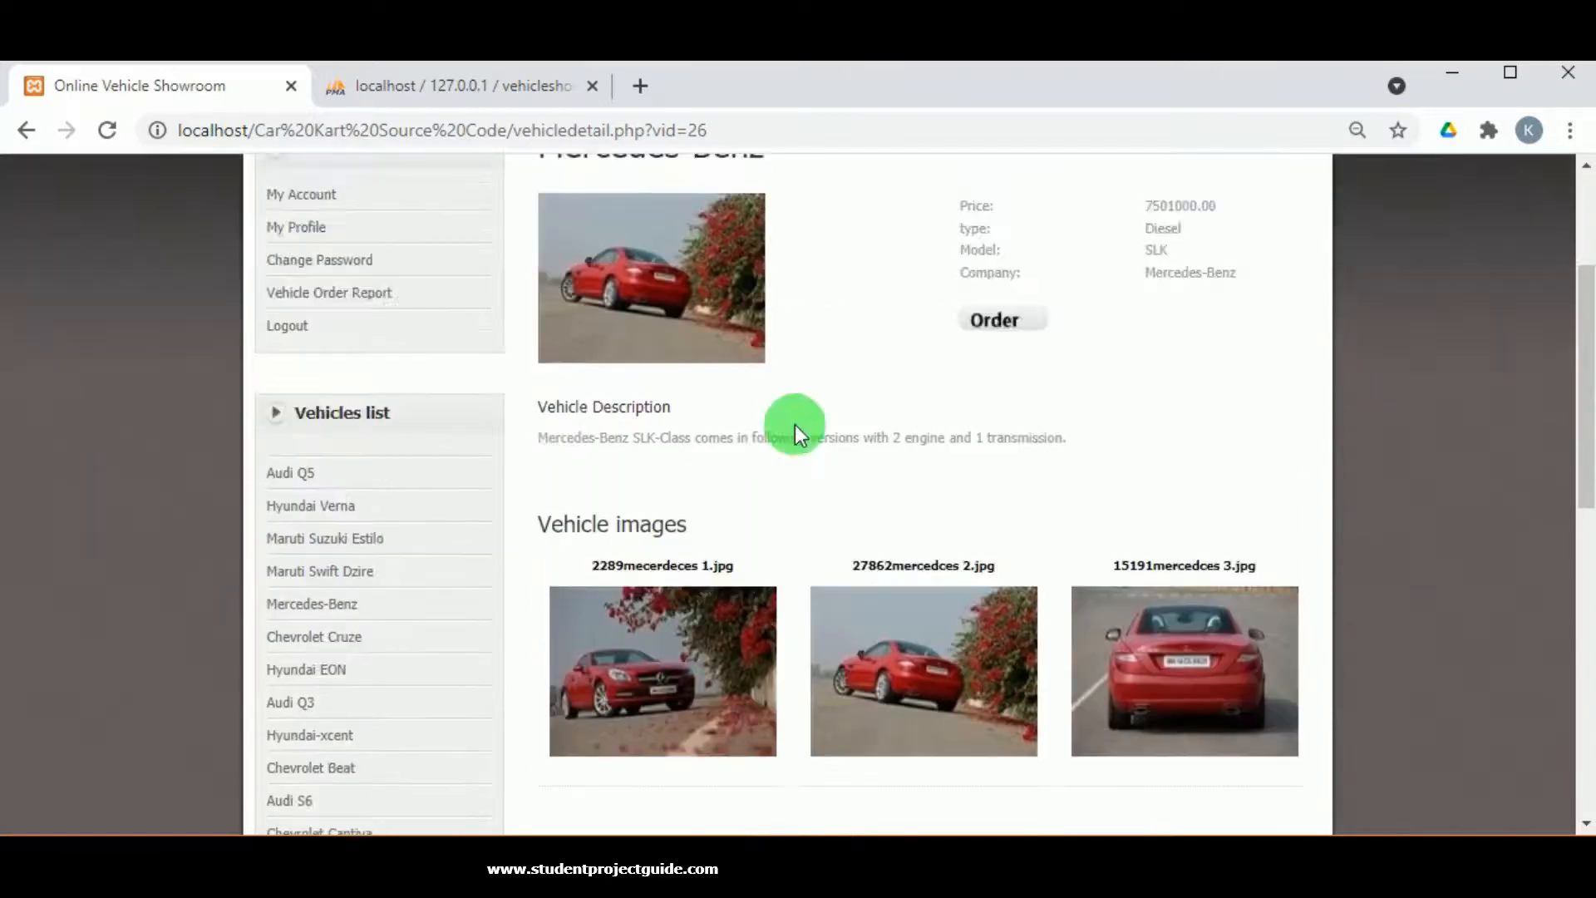
{"action": "scroll", "coordinate": [789, 428], "scroll_direction": "down", "scroll_amount": 6}
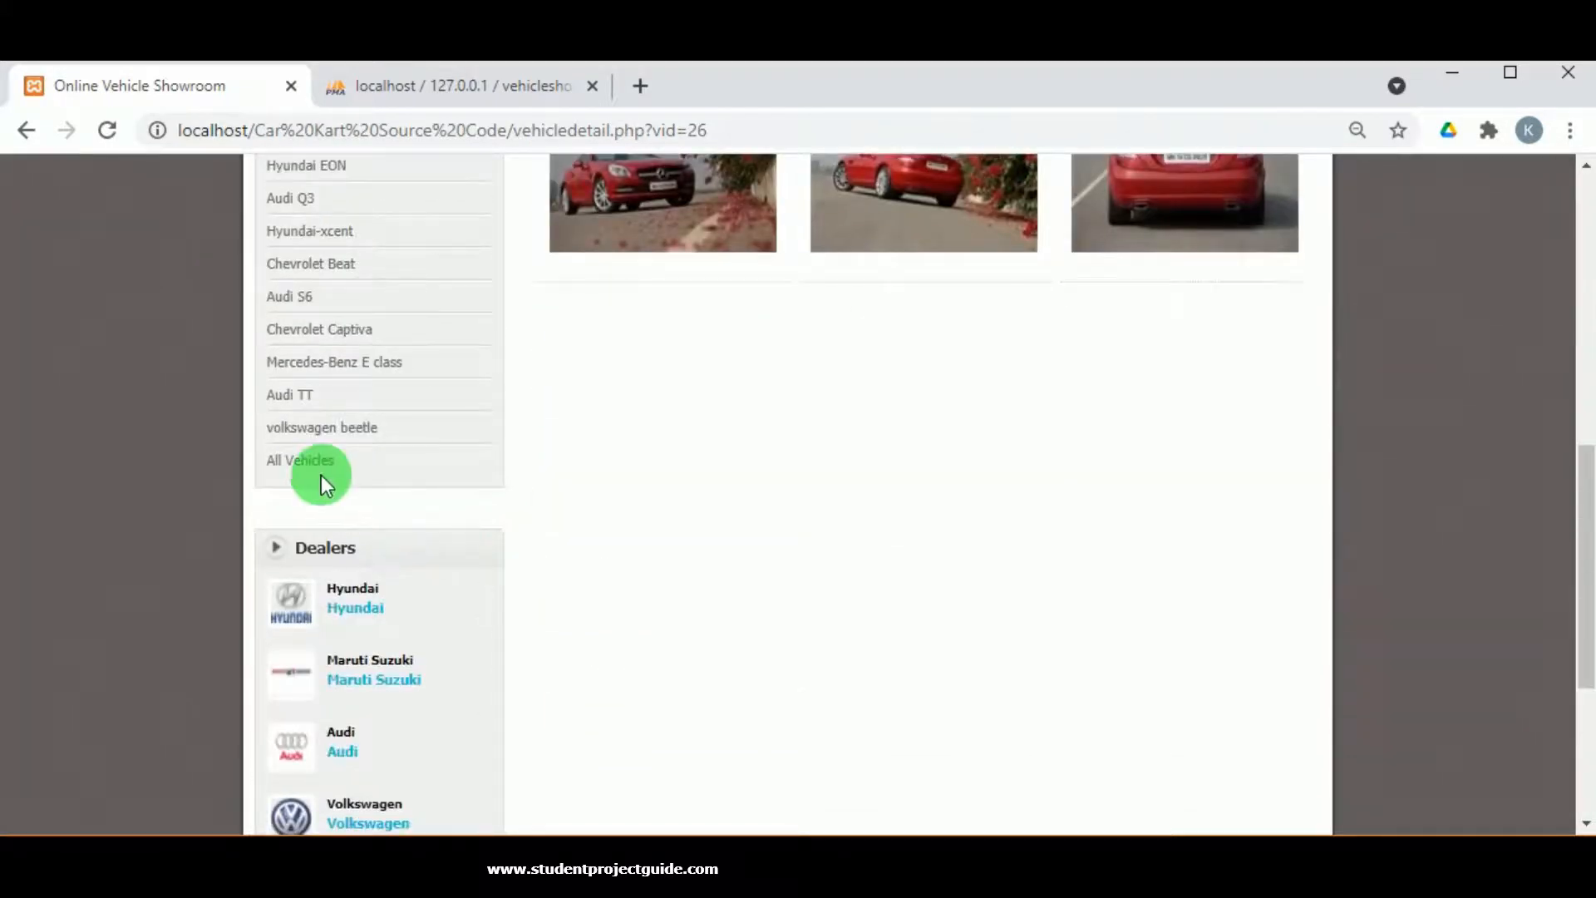
{"action": "scroll", "coordinate": [330, 693], "scroll_direction": "down", "scroll_amount": 2}
{"action": "scroll", "coordinate": [329, 692], "scroll_direction": "down", "scroll_amount": 2}
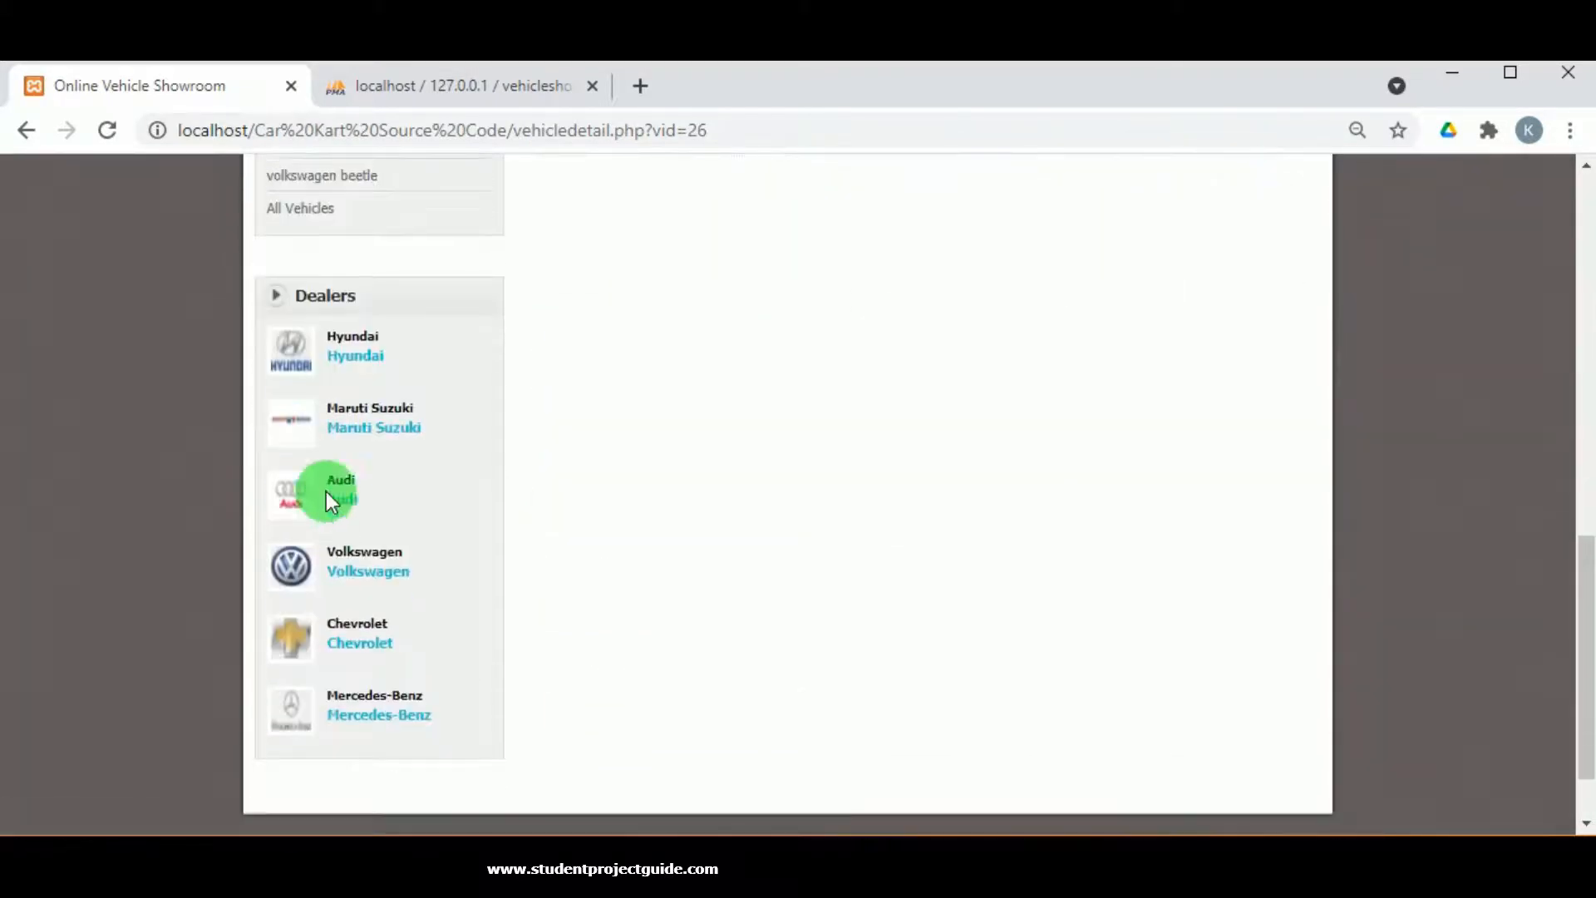
{"action": "left_click", "coordinate": [346, 337]}
{"action": "scroll", "coordinate": [707, 582], "scroll_direction": "down", "scroll_amount": 5}
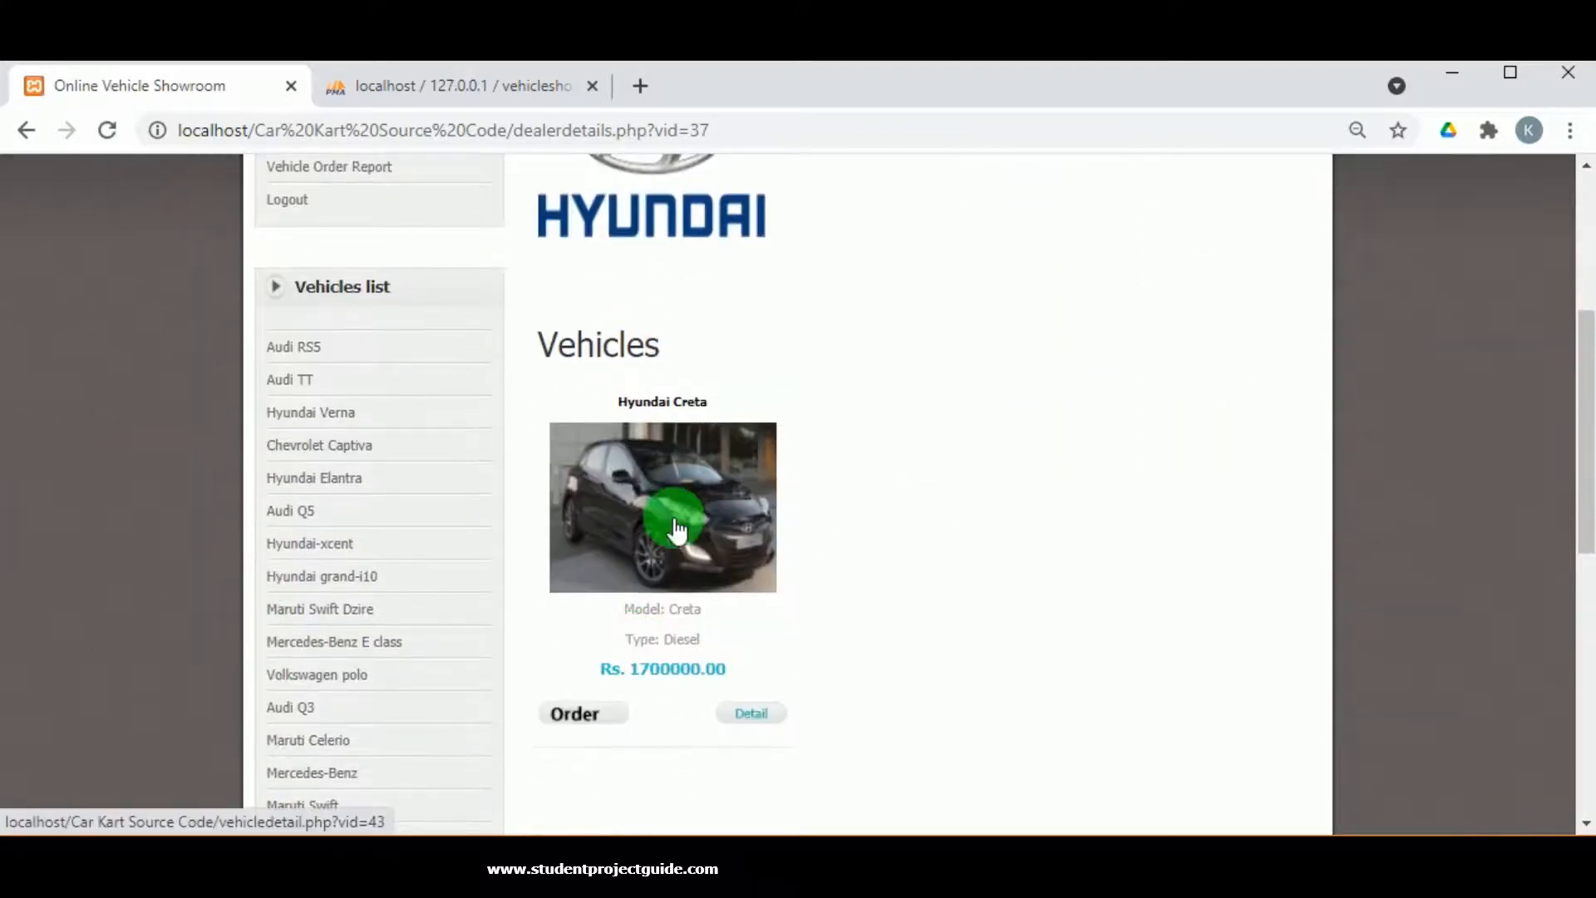
{"action": "scroll", "coordinate": [597, 557], "scroll_direction": "down", "scroll_amount": 3}
{"action": "scroll", "coordinate": [609, 481], "scroll_direction": "up", "scroll_amount": 6}
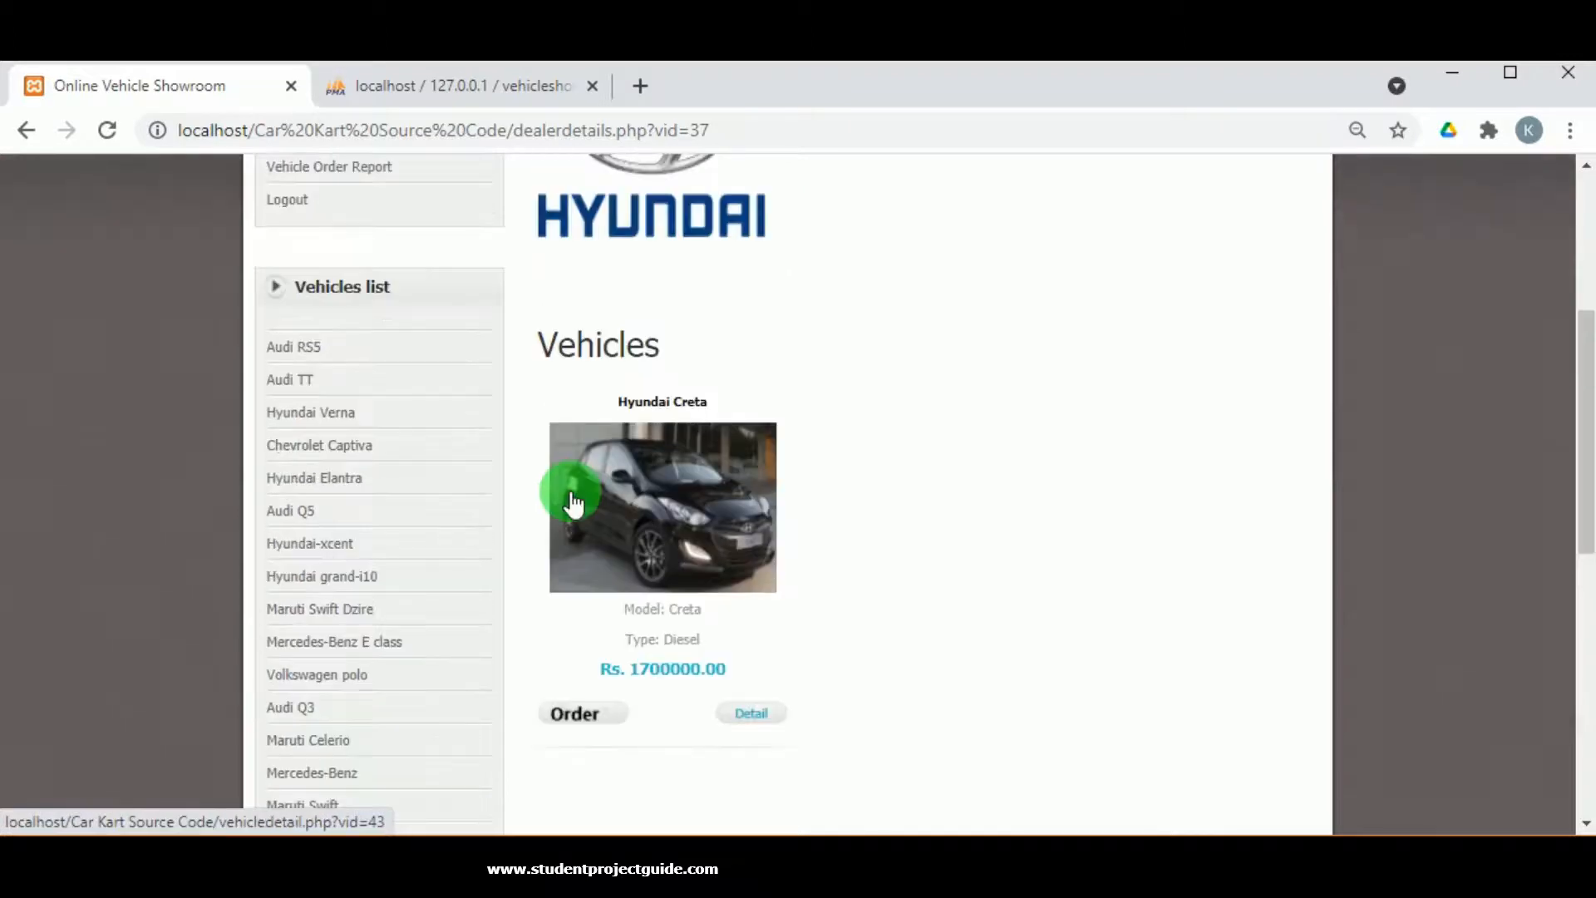
Check the Vehicle Order Report, then return to the Hyundai dealer's page listing the Creta.
{"action": "left_click", "coordinate": [340, 426]}
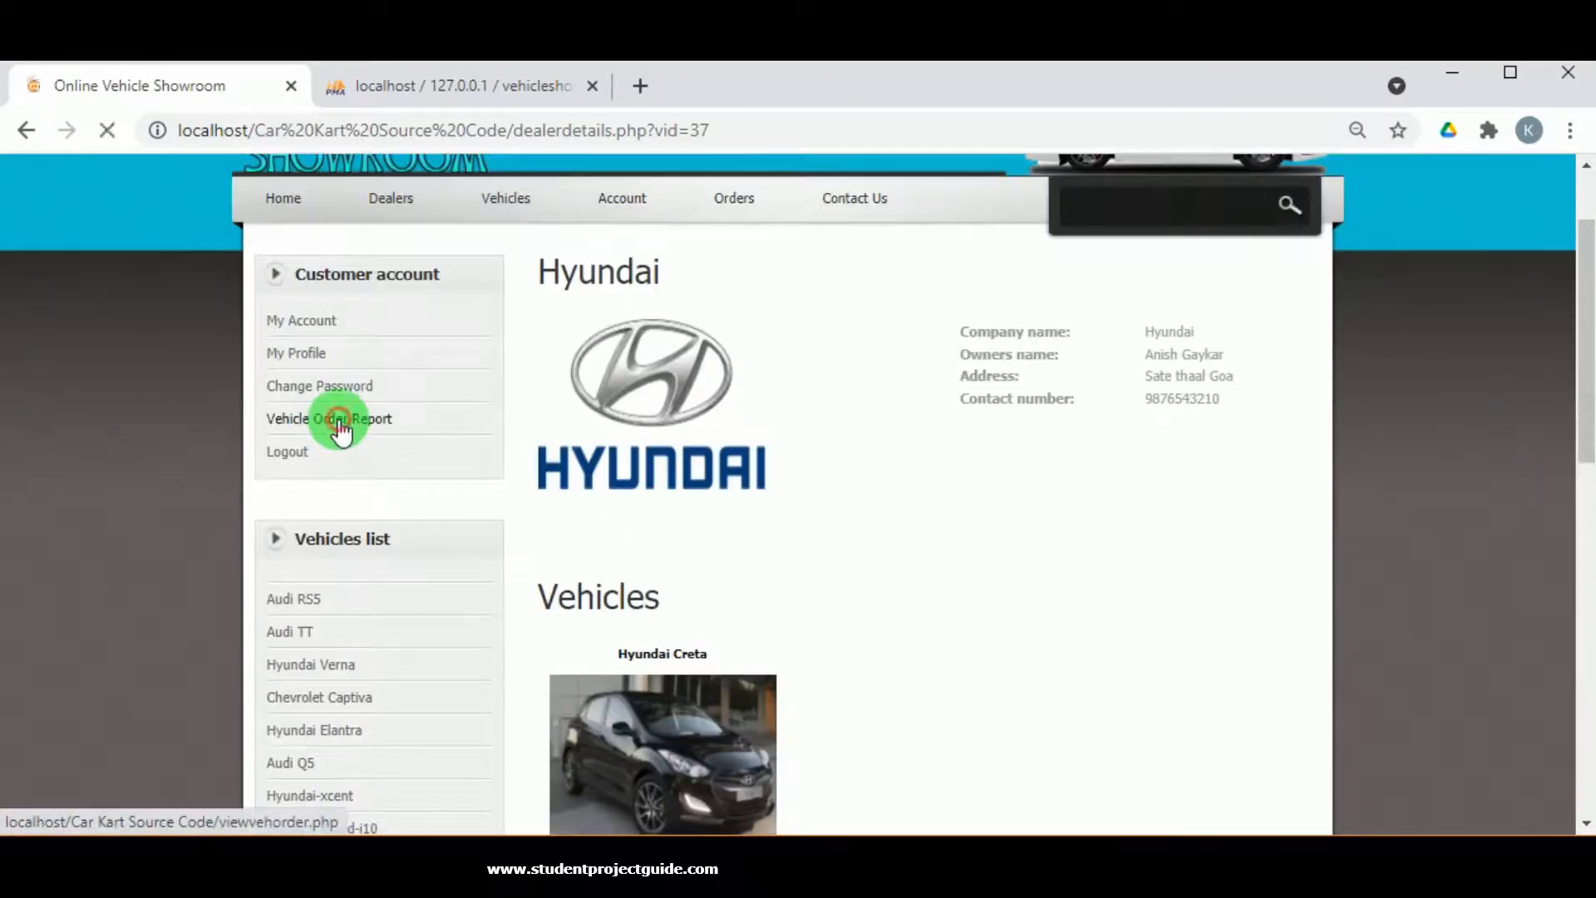
{"action": "scroll", "coordinate": [367, 620], "scroll_direction": "down", "scroll_amount": 13}
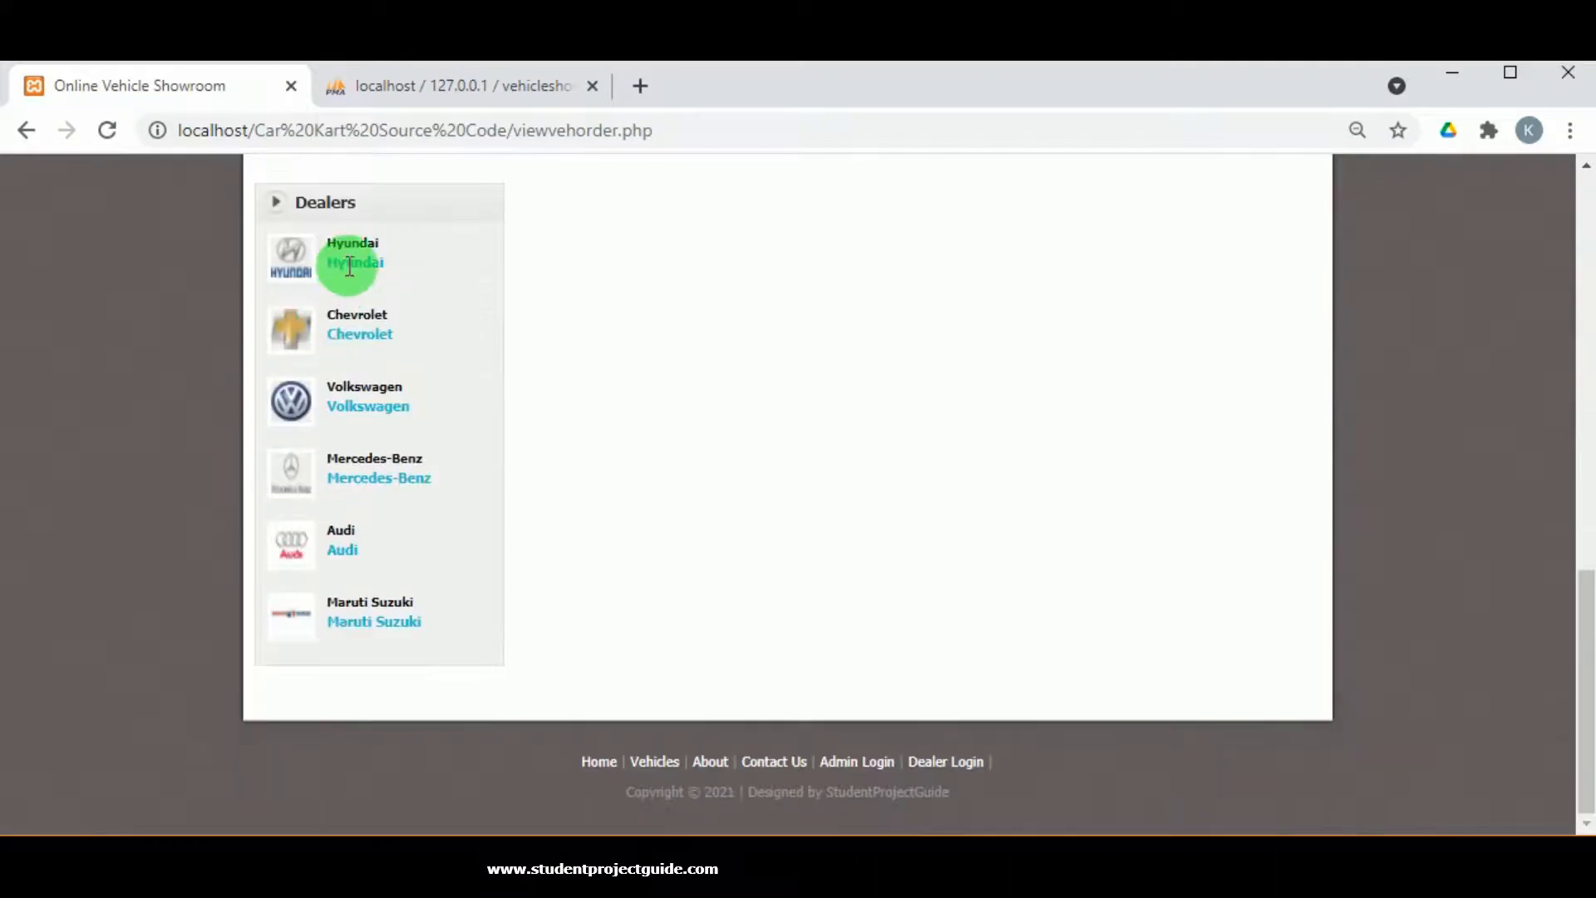
{"action": "left_click", "coordinate": [354, 258]}
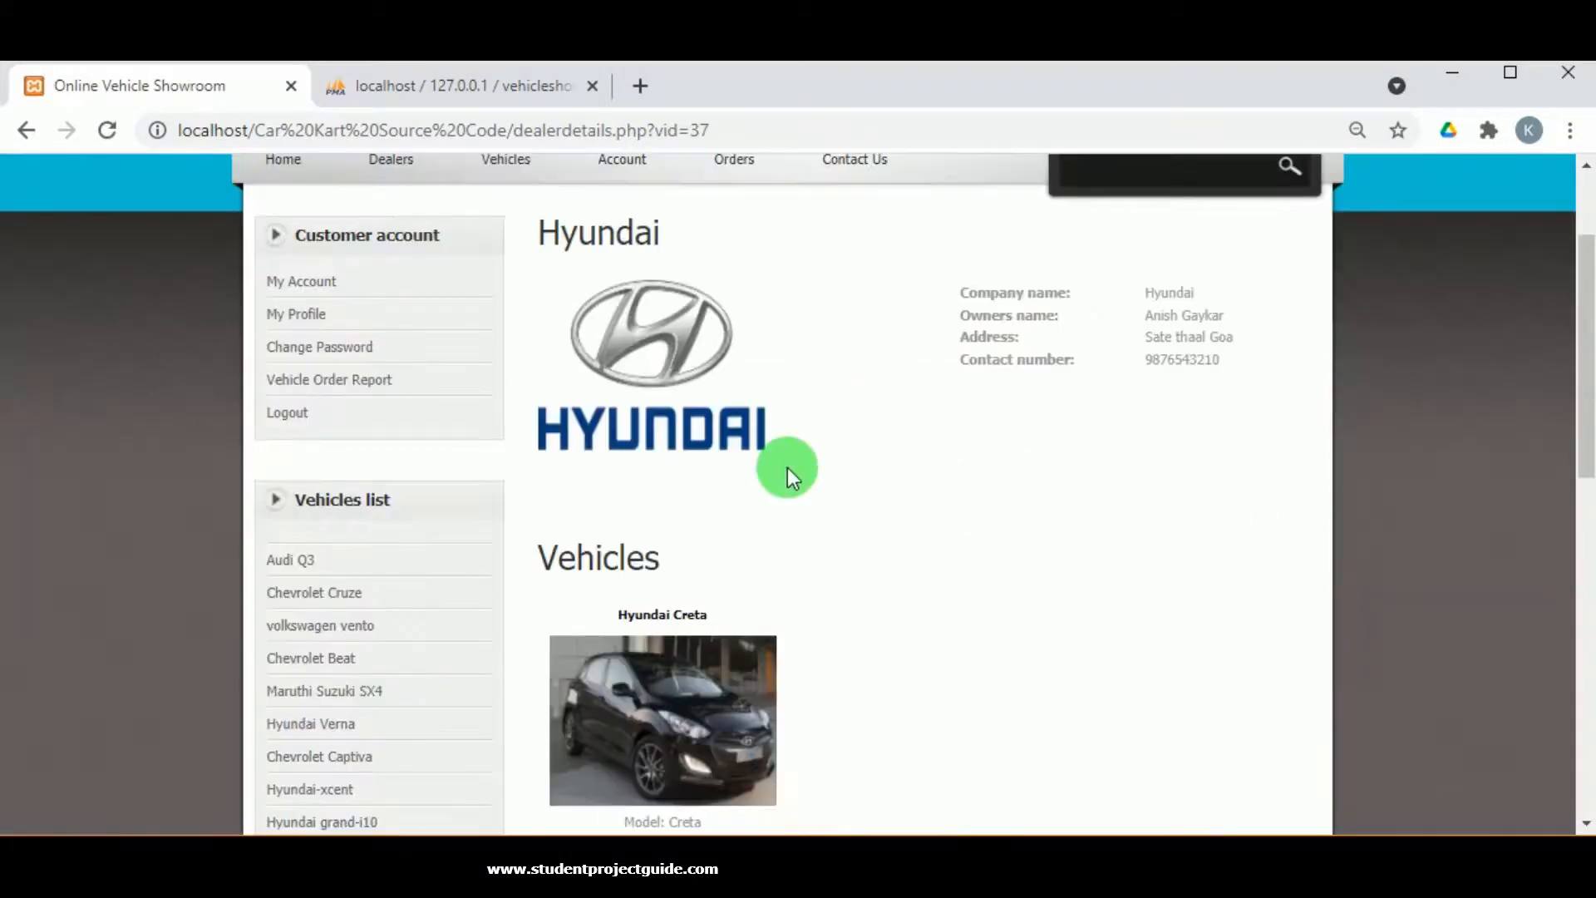
{"action": "scroll", "coordinate": [787, 467], "scroll_direction": "down", "scroll_amount": 3}
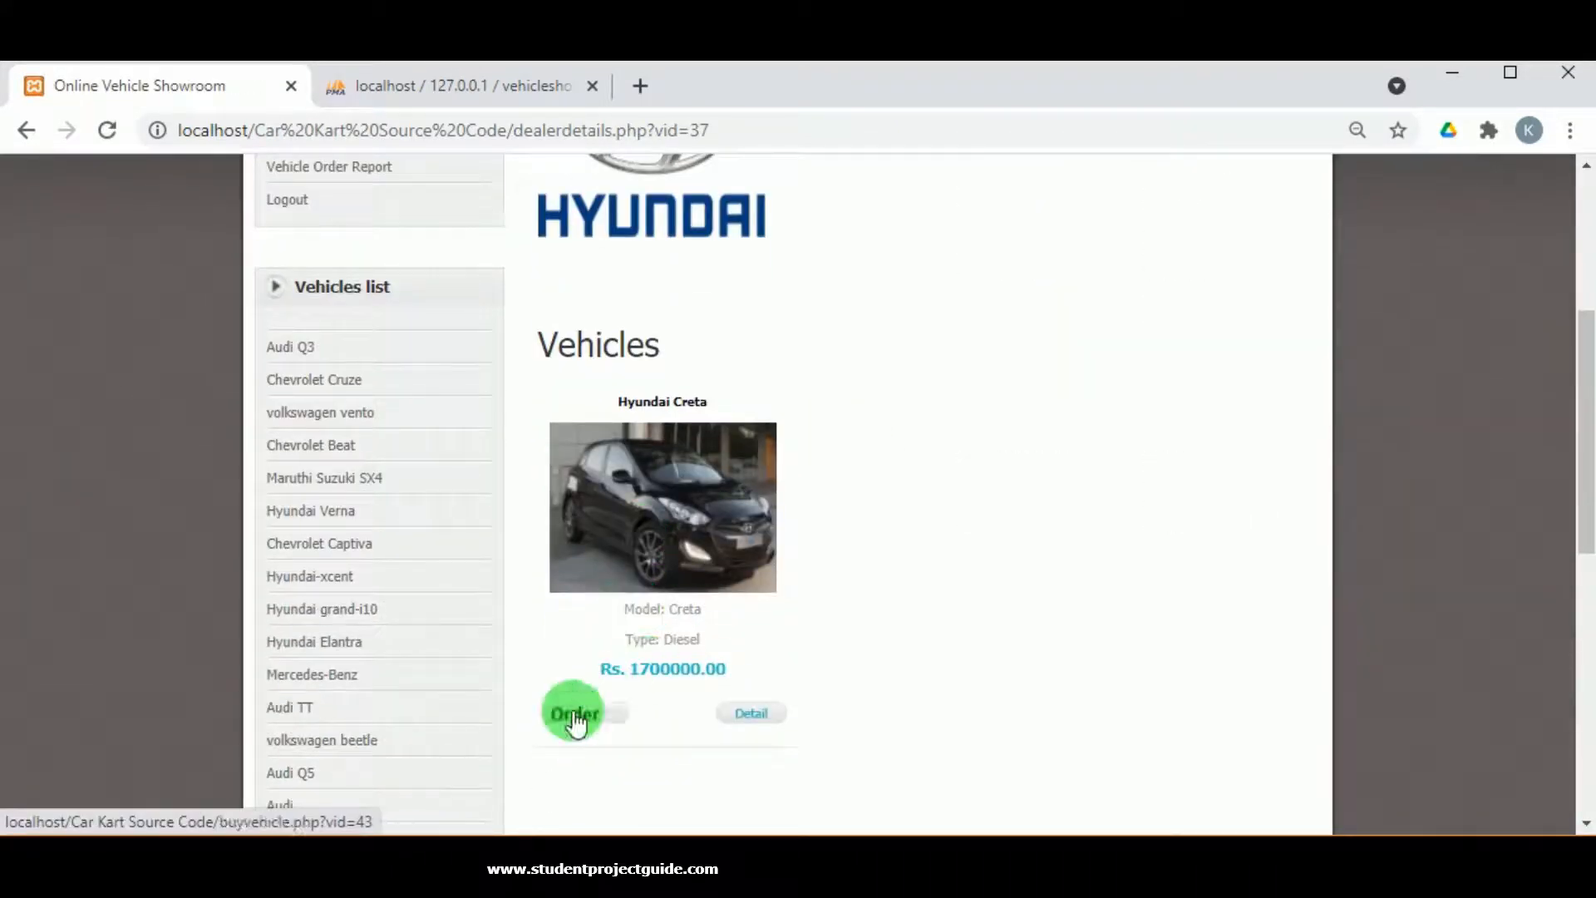
Order the Hyundai Creta at Maharahstra Enterprises (Rs. 1904000 incl. 12% tax) and focus the Comments box.
{"action": "left_click", "coordinate": [575, 717]}
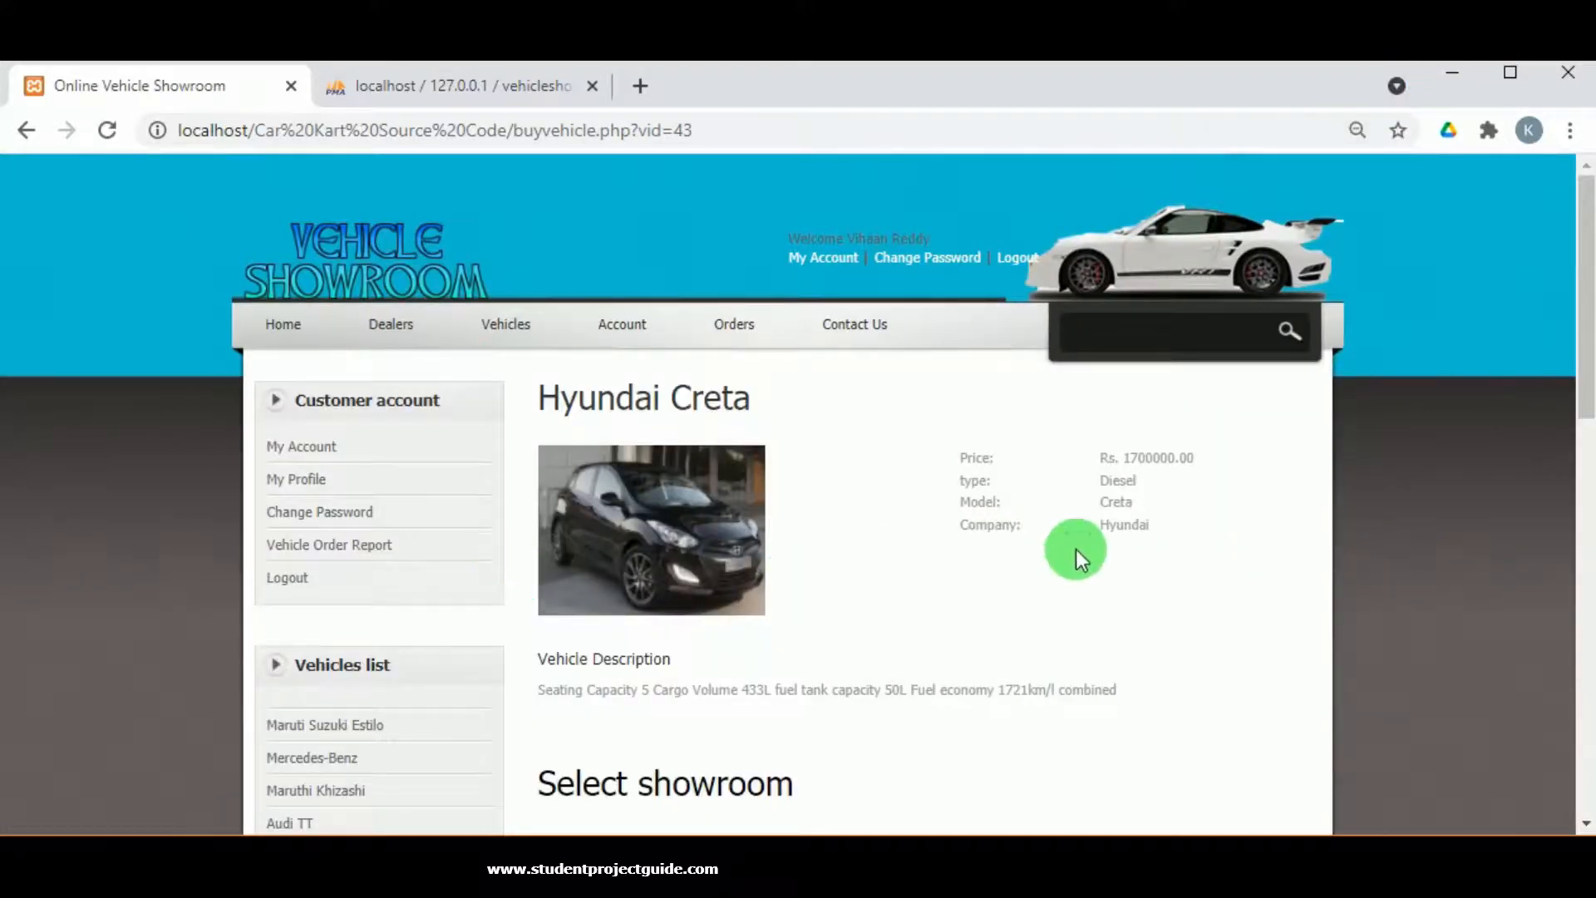
{"action": "scroll", "coordinate": [688, 431], "scroll_direction": "down", "scroll_amount": 3}
{"action": "scroll", "coordinate": [642, 657], "scroll_direction": "down", "scroll_amount": 2}
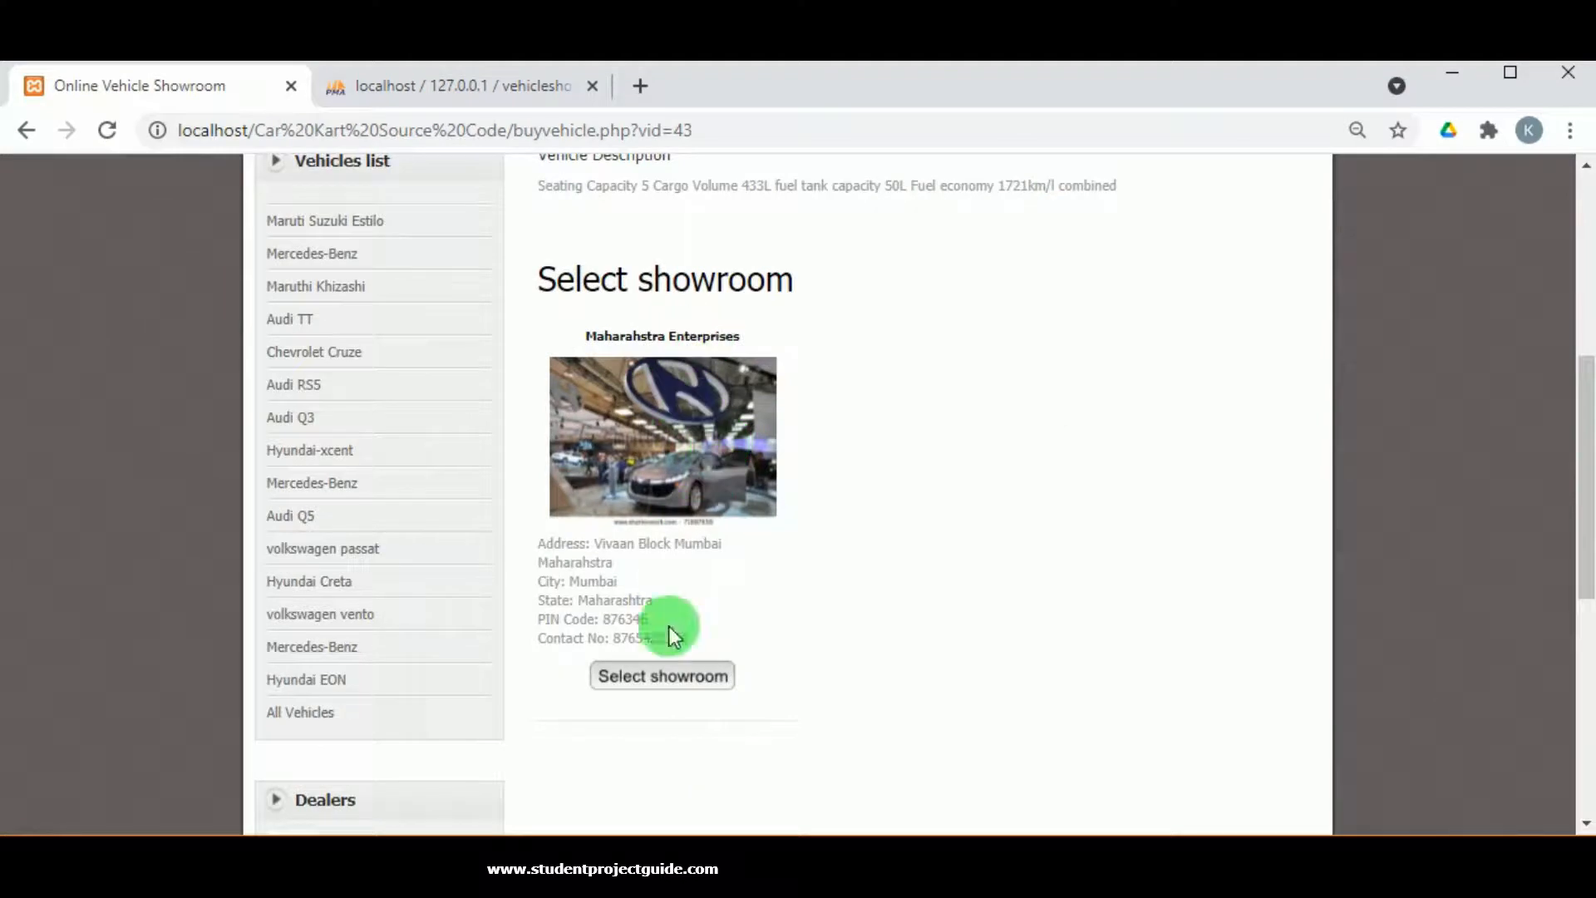
{"action": "scroll", "coordinate": [845, 401], "scroll_direction": "up", "scroll_amount": 3}
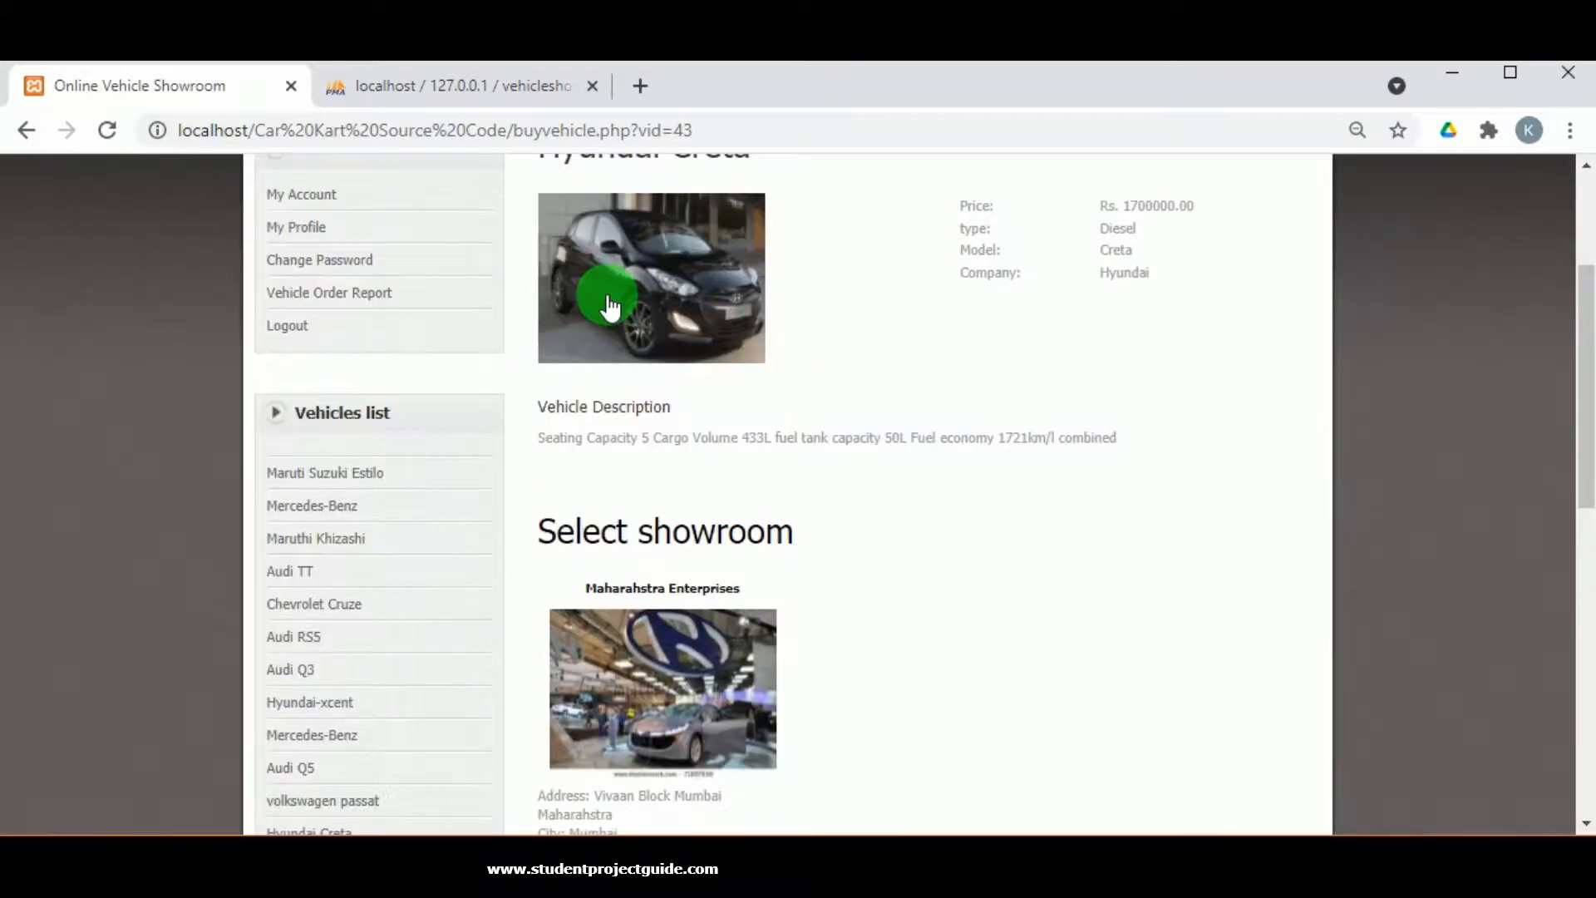
{"action": "scroll", "coordinate": [619, 472], "scroll_direction": "down", "scroll_amount": 3}
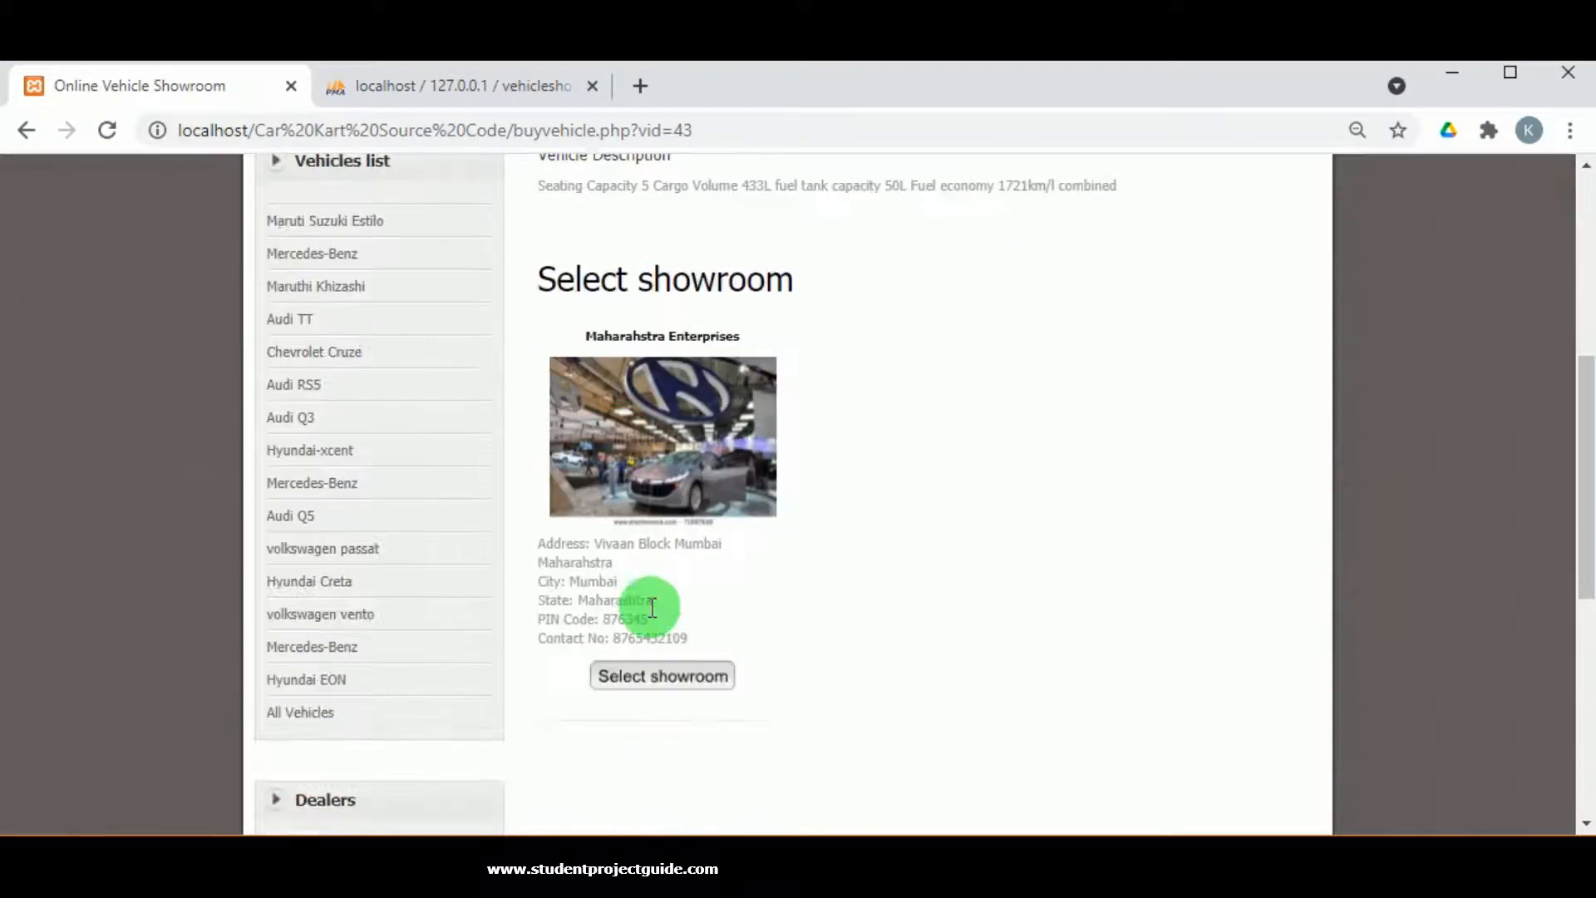
{"action": "left_click", "coordinate": [657, 669]}
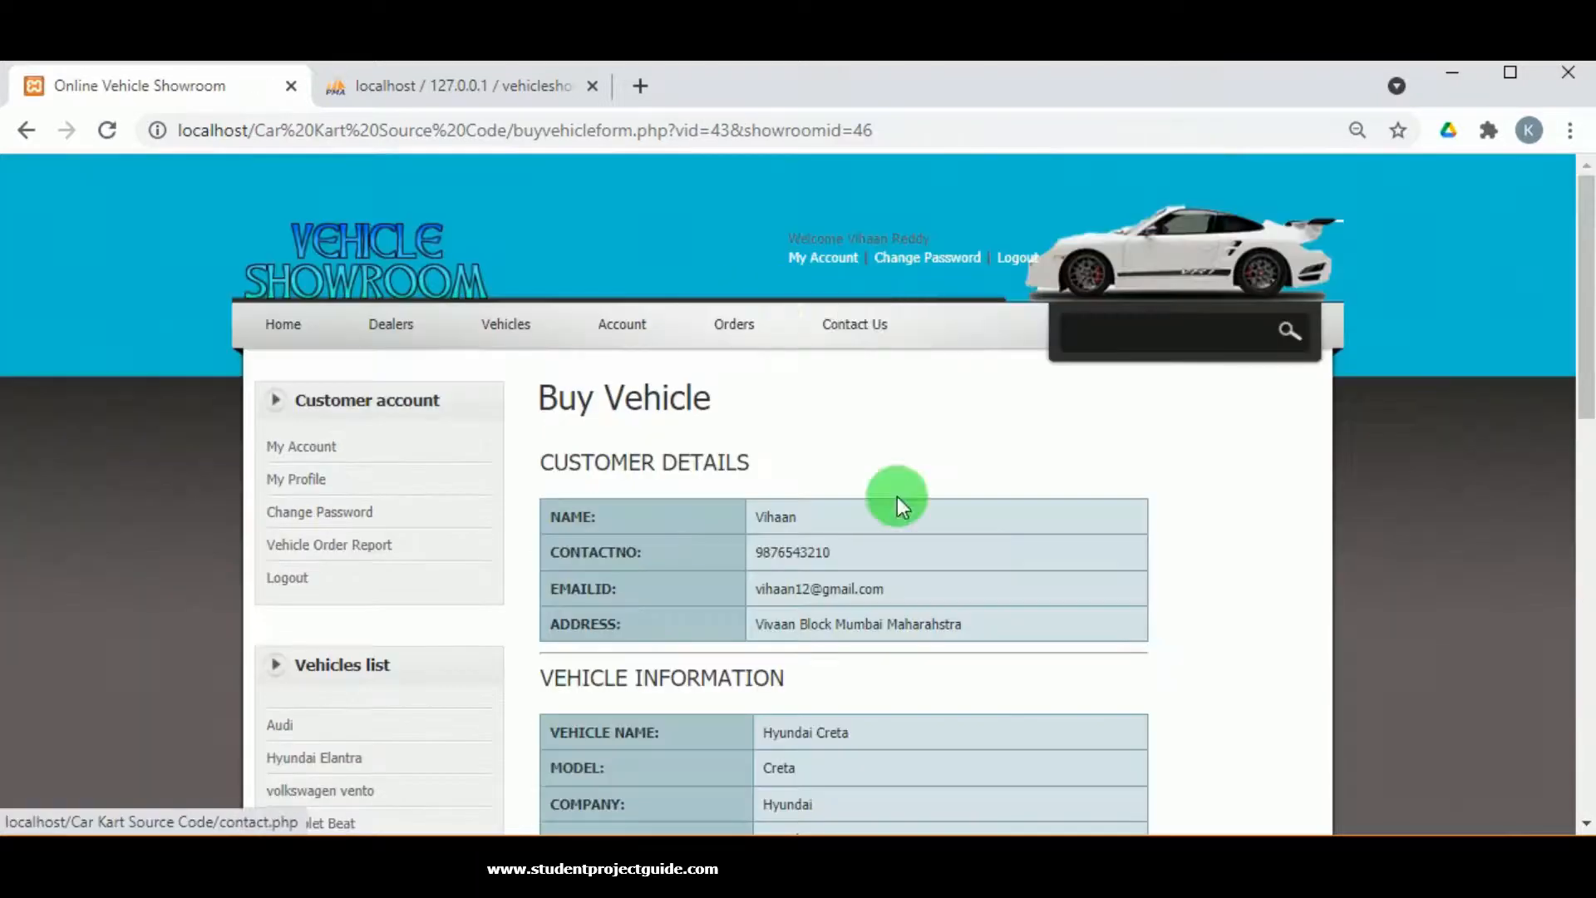
{"action": "scroll", "coordinate": [852, 544], "scroll_direction": "down", "scroll_amount": 2}
{"action": "scroll", "coordinate": [756, 525], "scroll_direction": "down", "scroll_amount": 2}
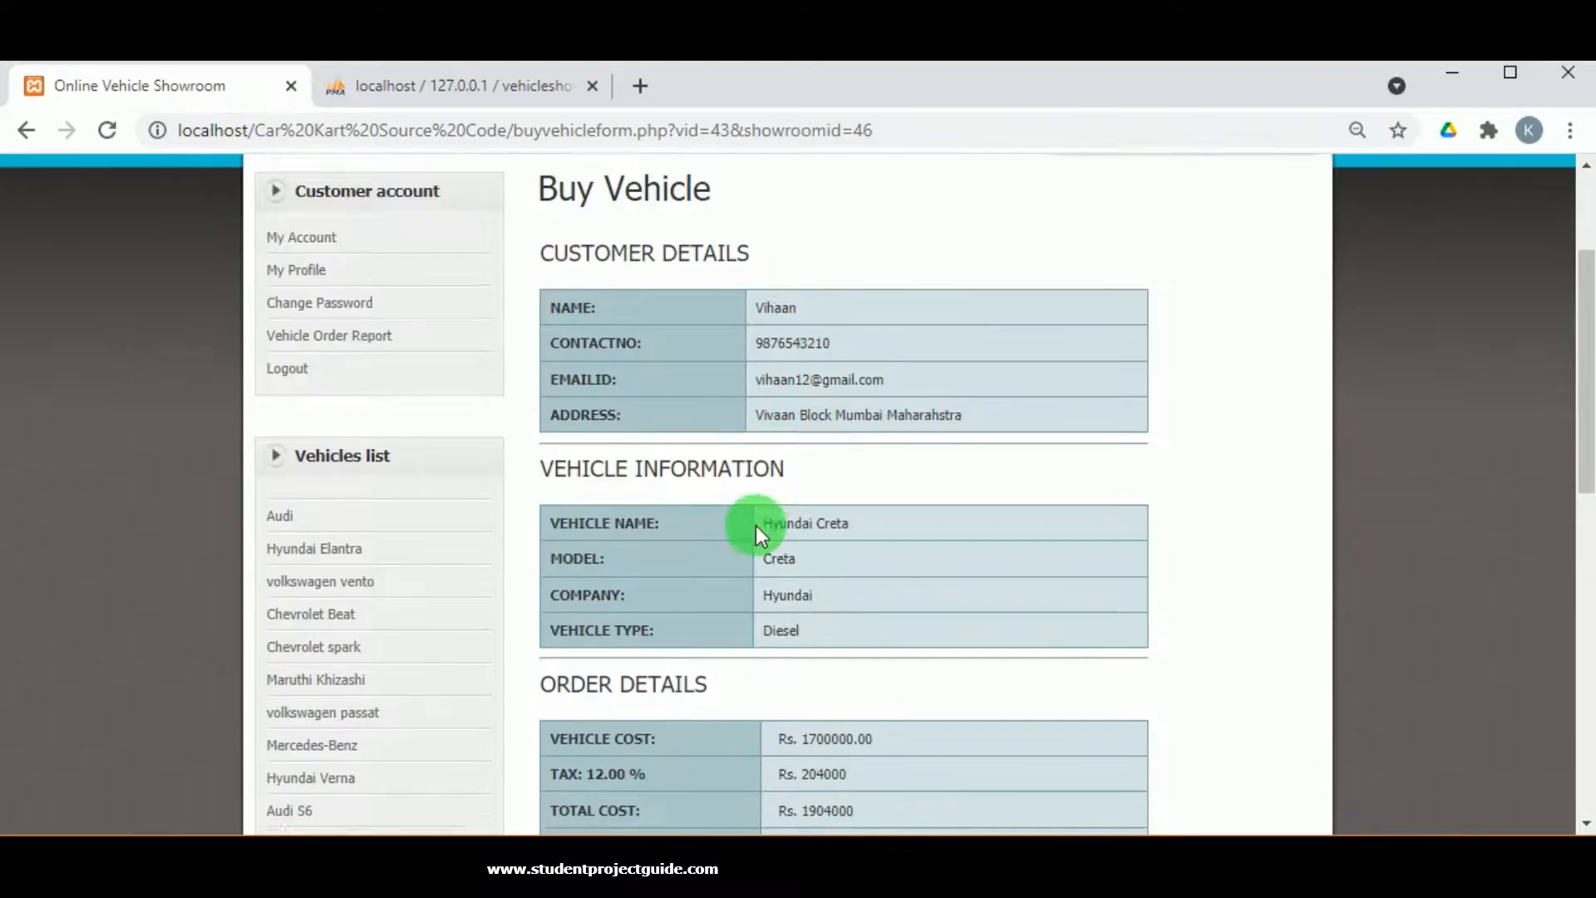
{"action": "scroll", "coordinate": [787, 600], "scroll_direction": "down", "scroll_amount": 3}
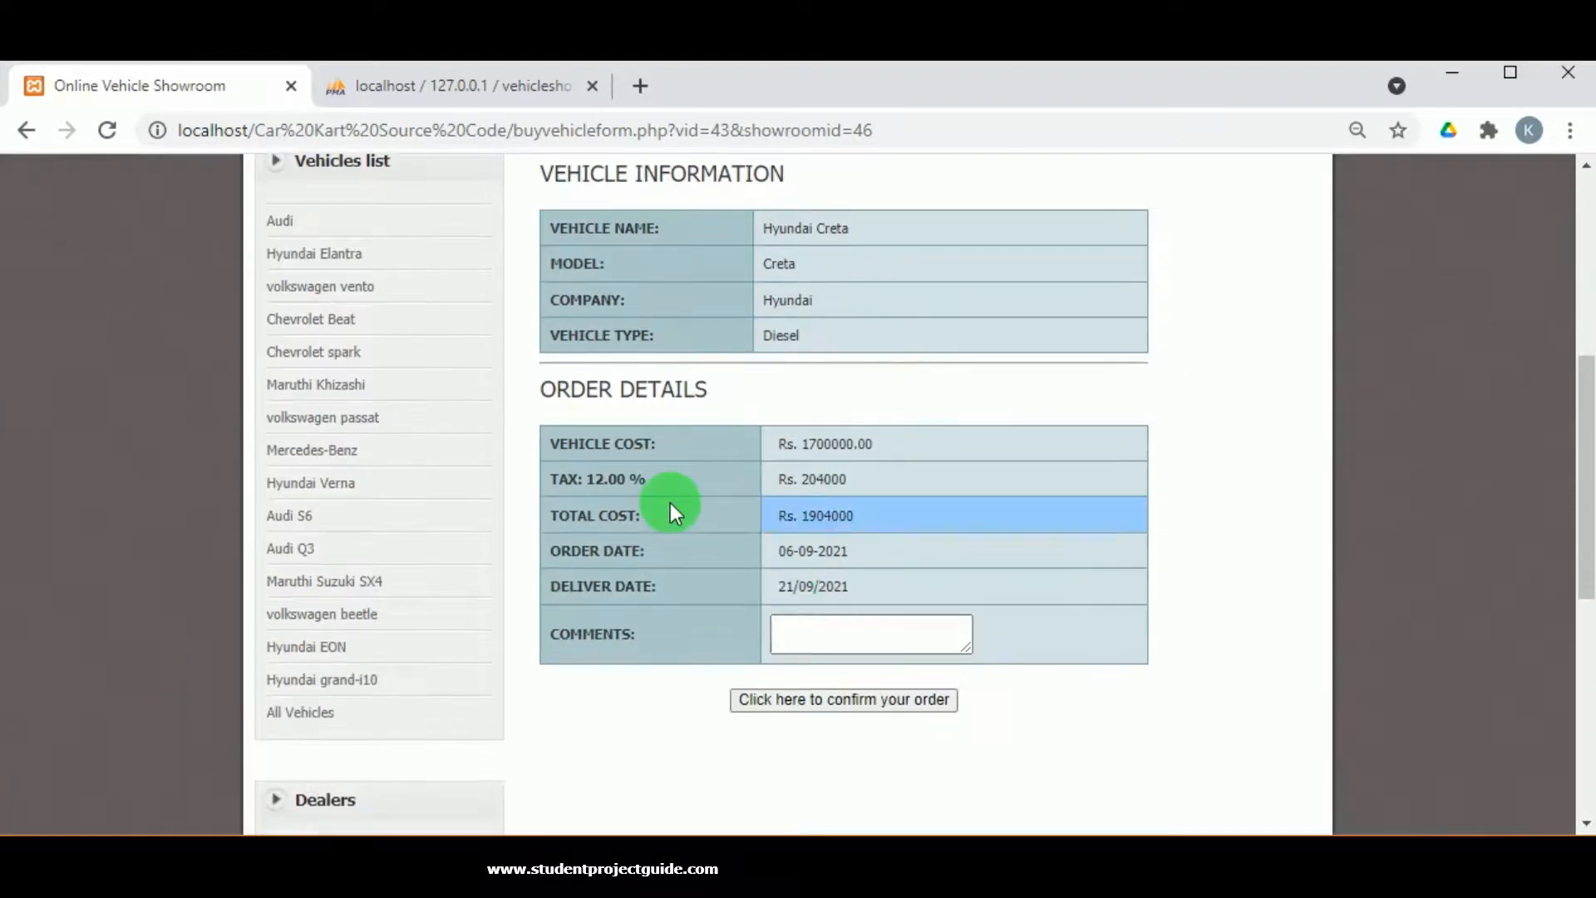
{"action": "left_click", "coordinate": [805, 635]}
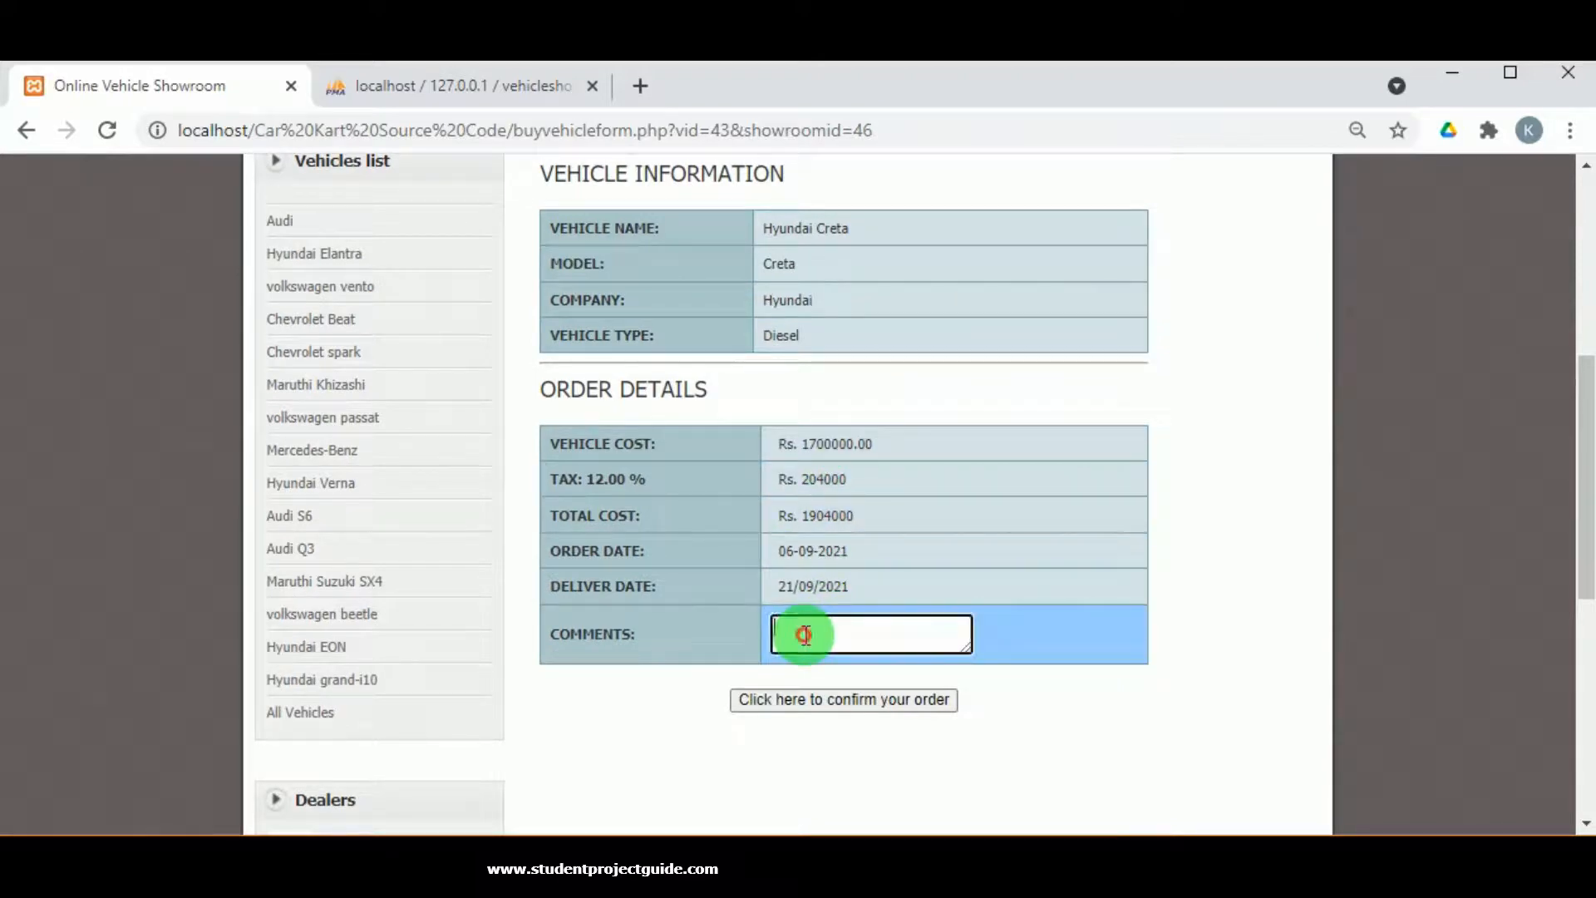
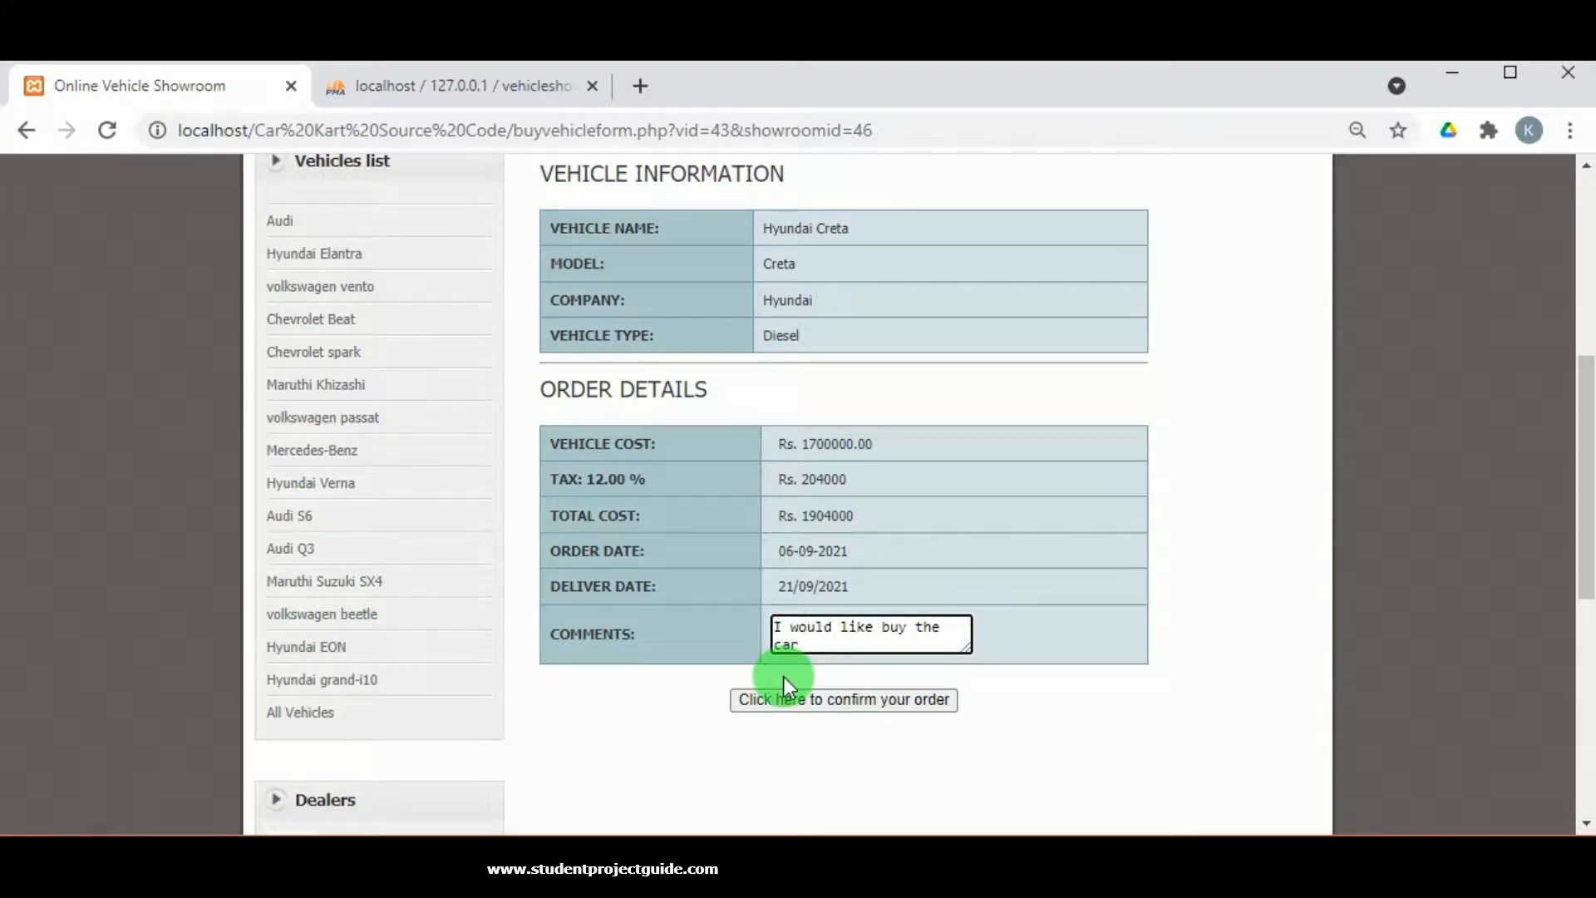
Confirm the Hyundai Creta order and check the success message showing Order ID 28.
{"action": "left_click", "coordinate": [849, 700]}
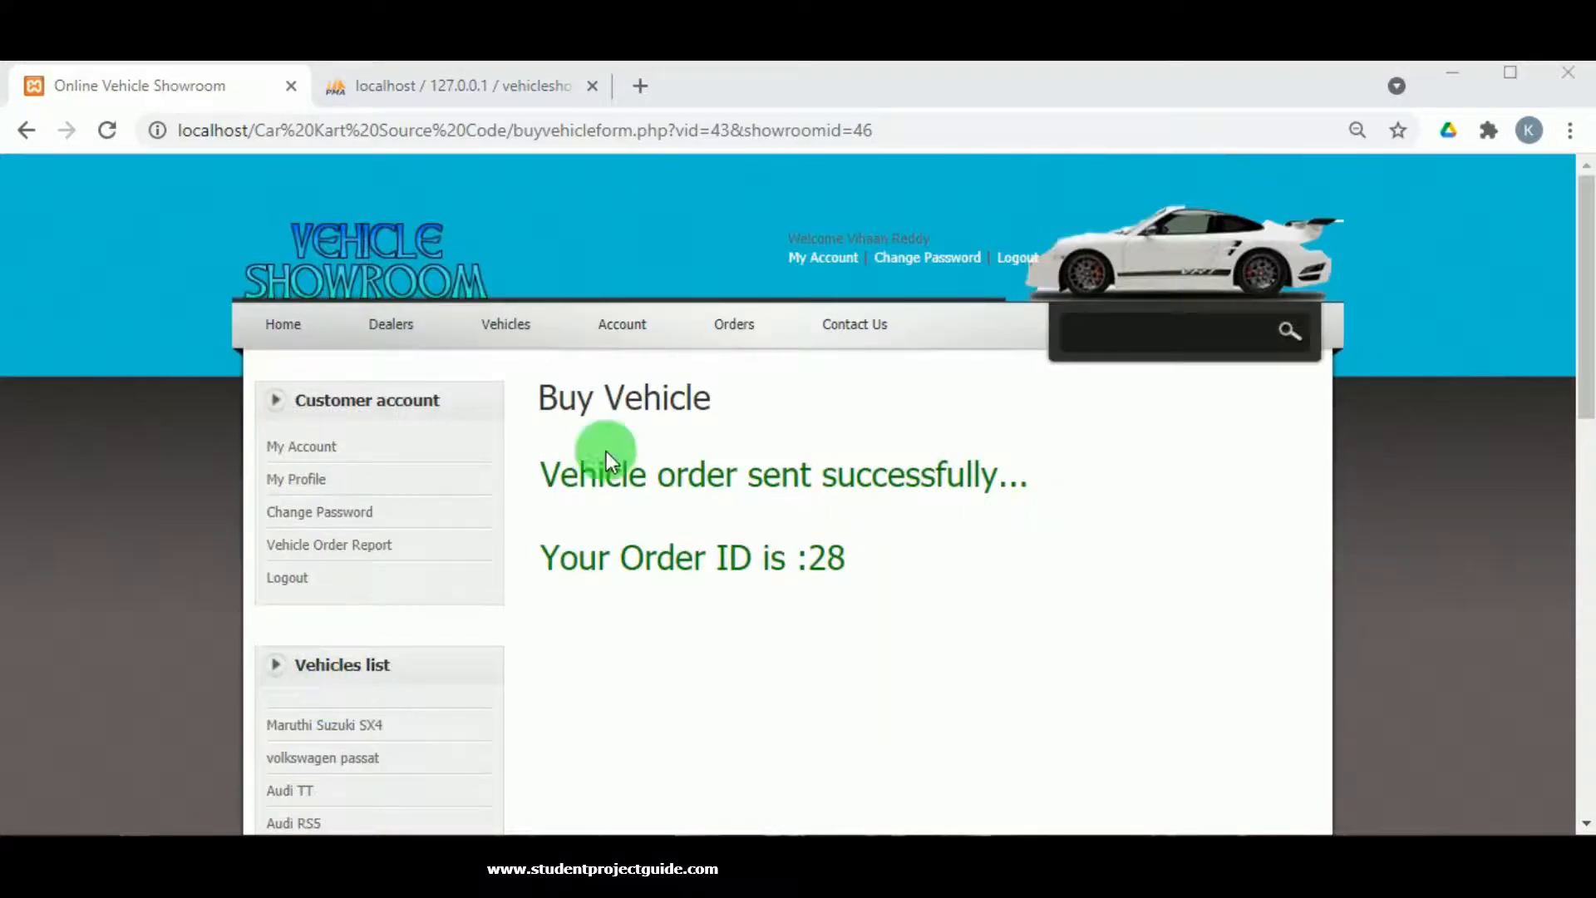
{"action": "scroll", "coordinate": [881, 581], "scroll_direction": "down", "scroll_amount": 1}
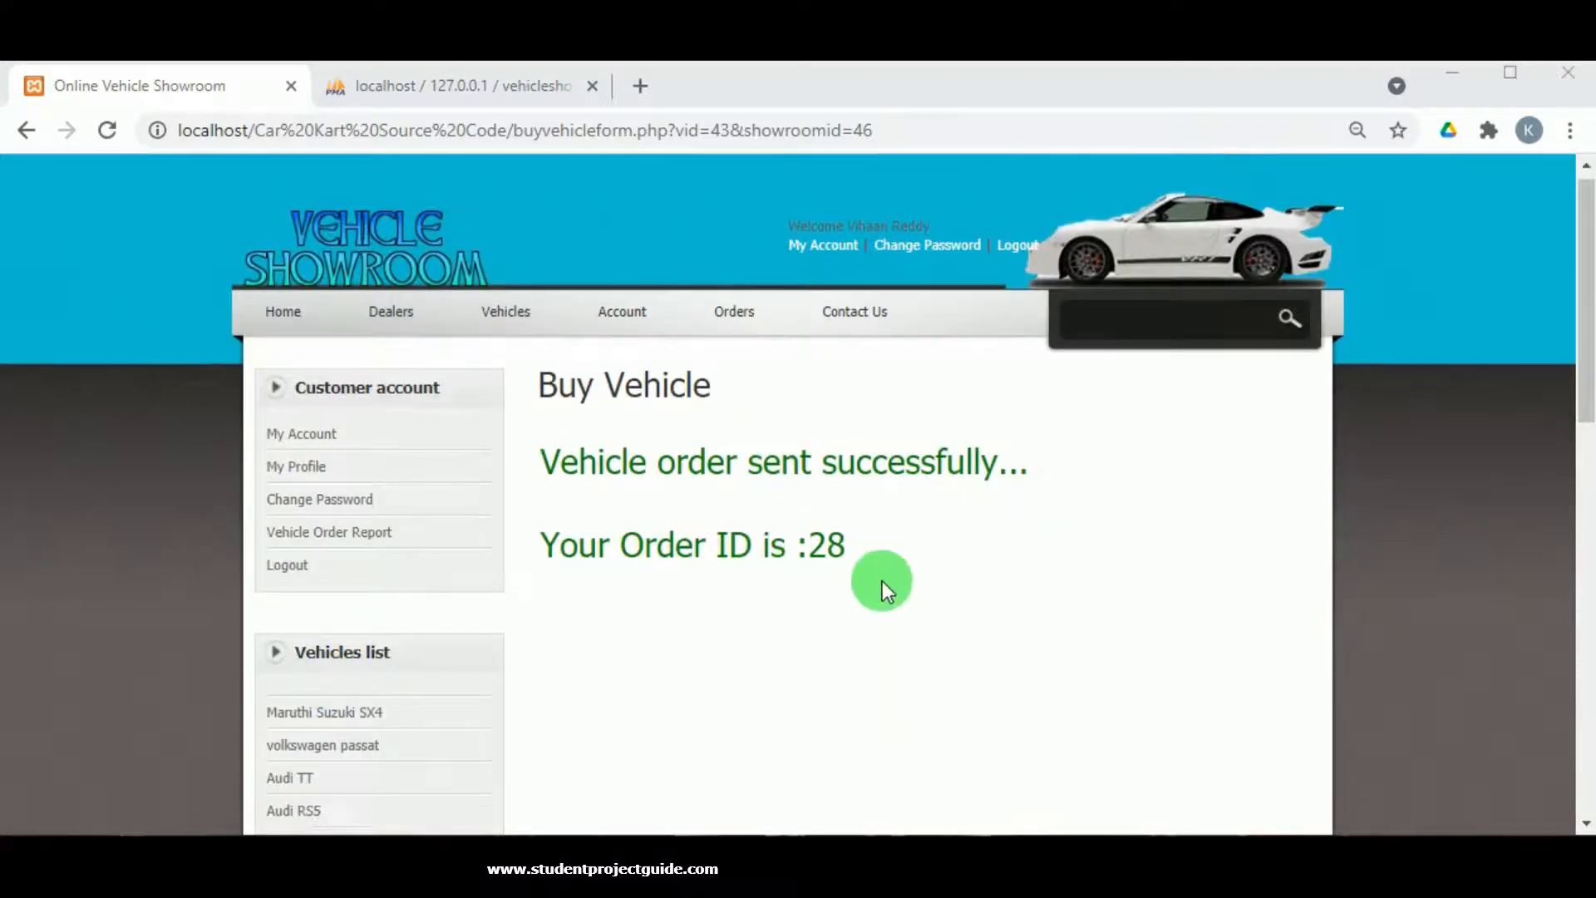
{"action": "scroll", "coordinate": [881, 581], "scroll_direction": "down", "scroll_amount": 2}
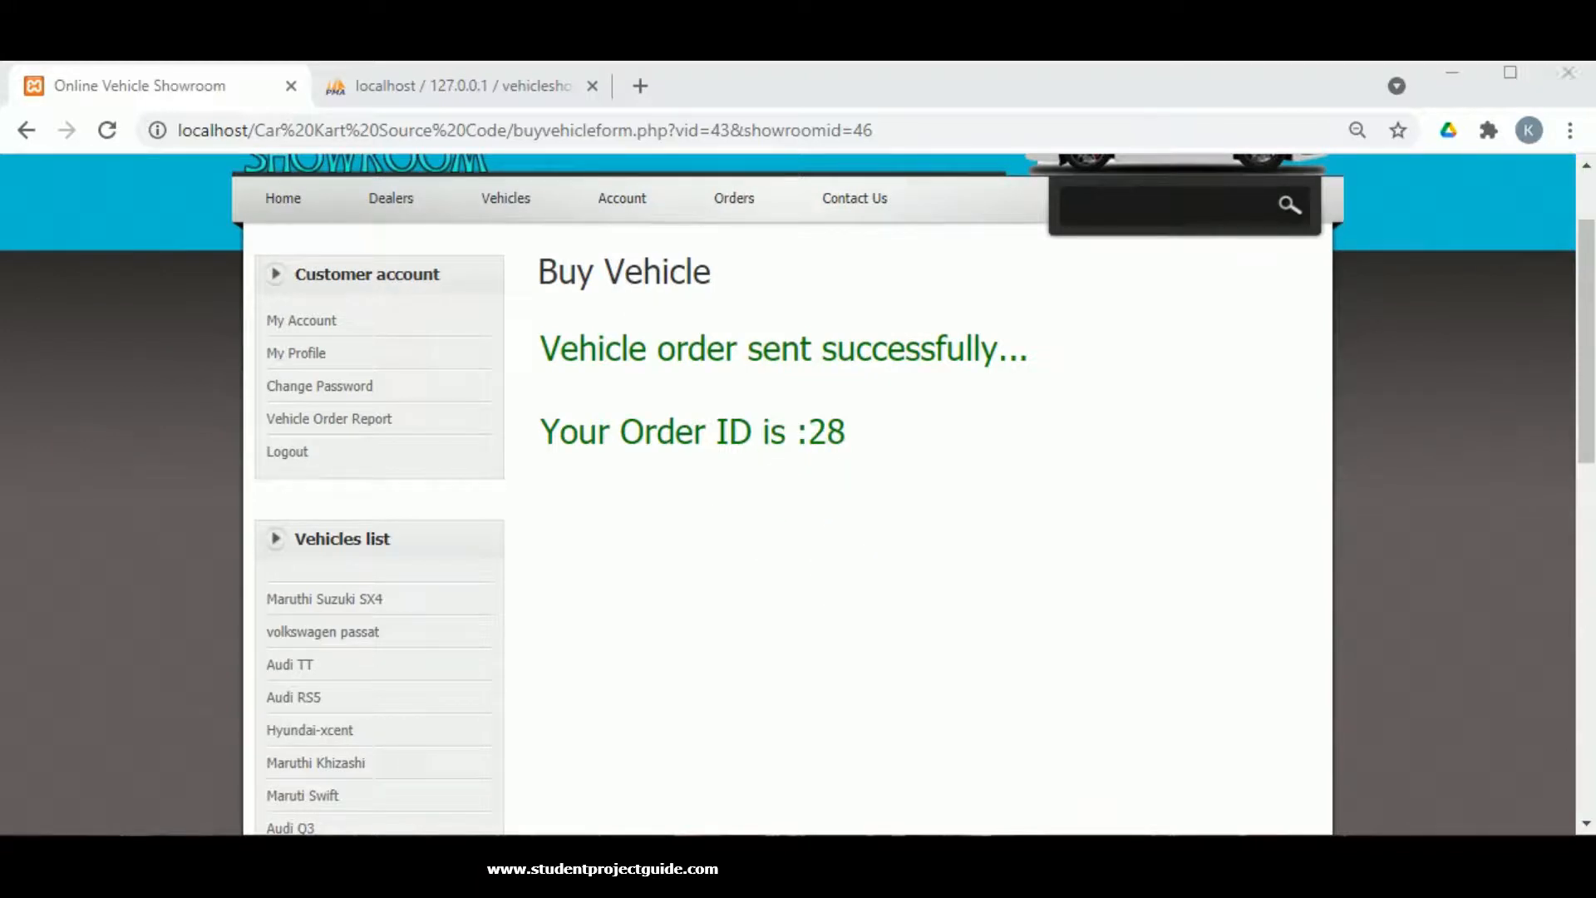
Open order 28's details from the Vehicle Order Report, verify status Pending, and print the report.
{"action": "left_click", "coordinate": [339, 399]}
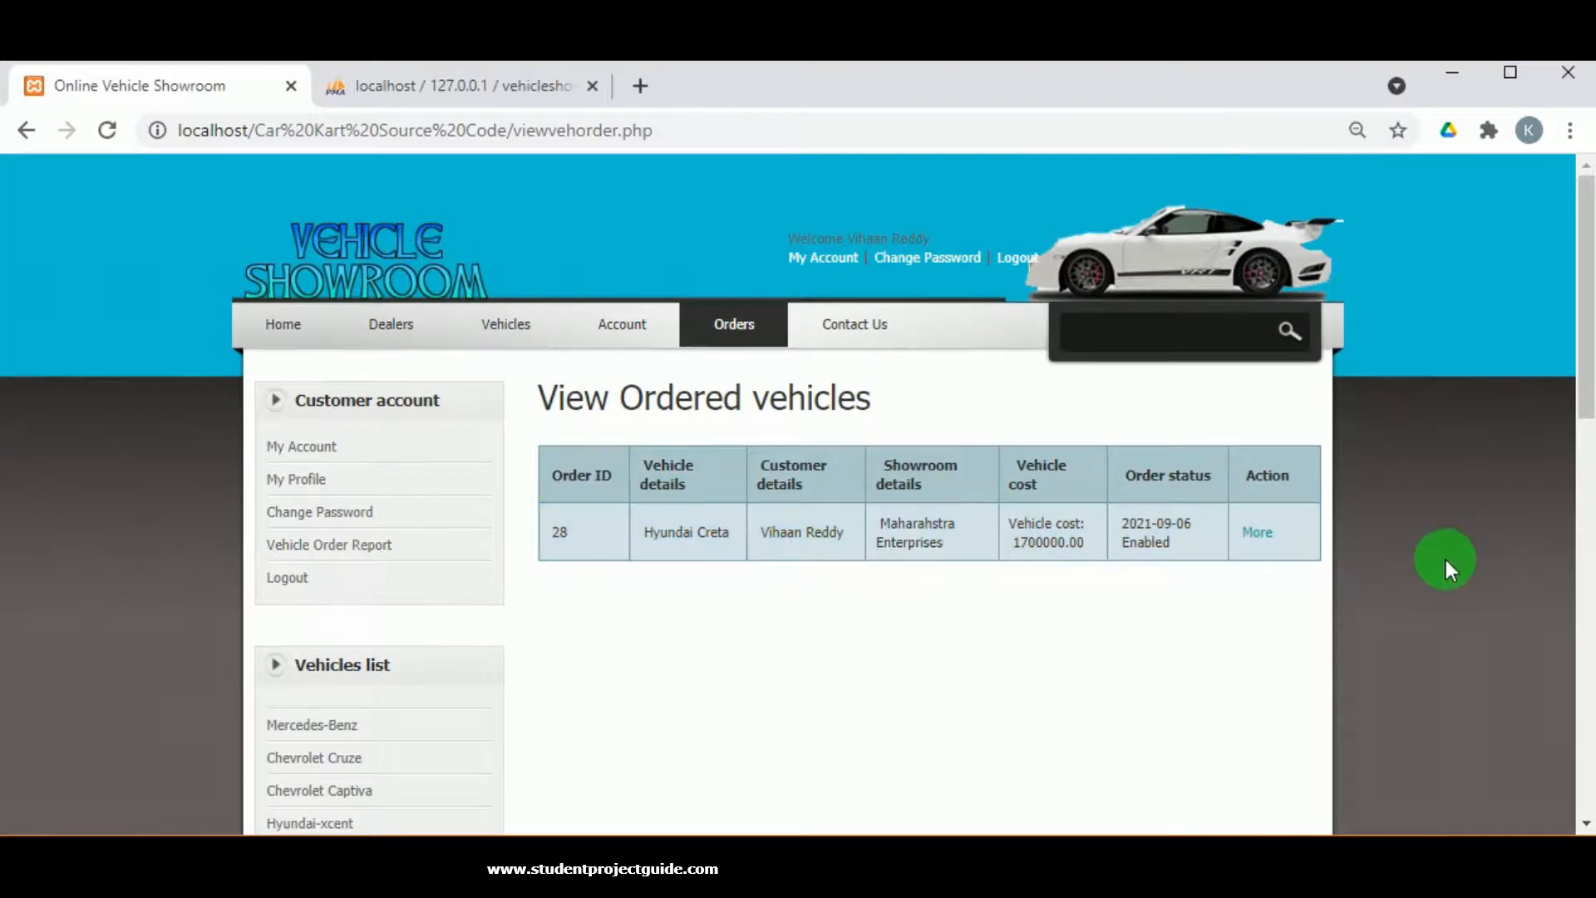
{"action": "left_click", "coordinate": [1255, 536]}
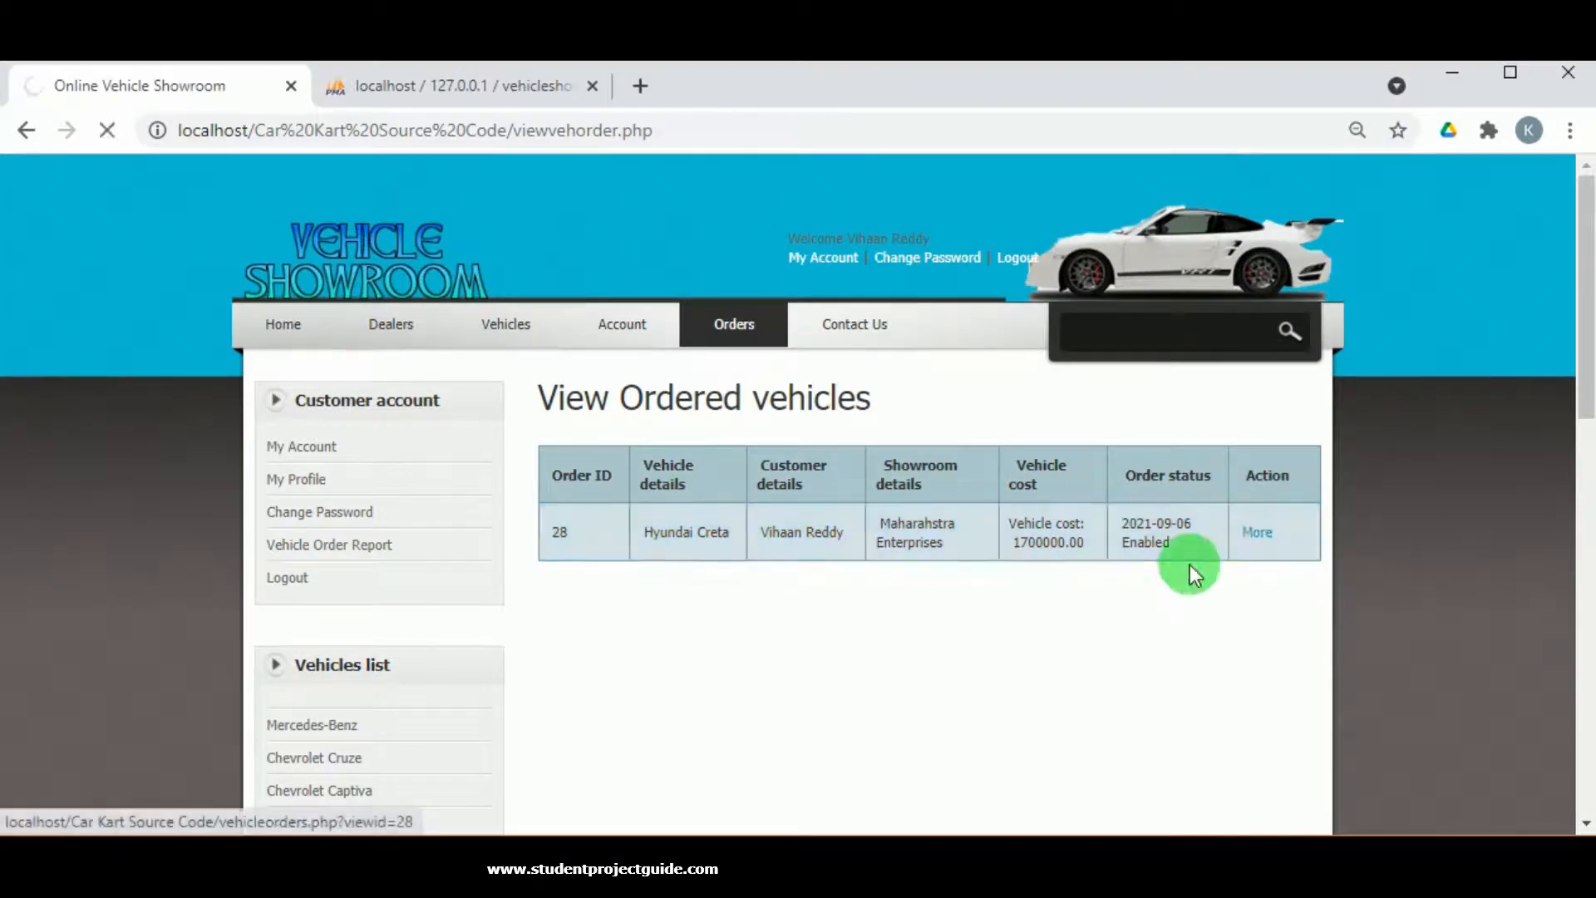
{"action": "scroll", "coordinate": [779, 551], "scroll_direction": "down", "scroll_amount": 2}
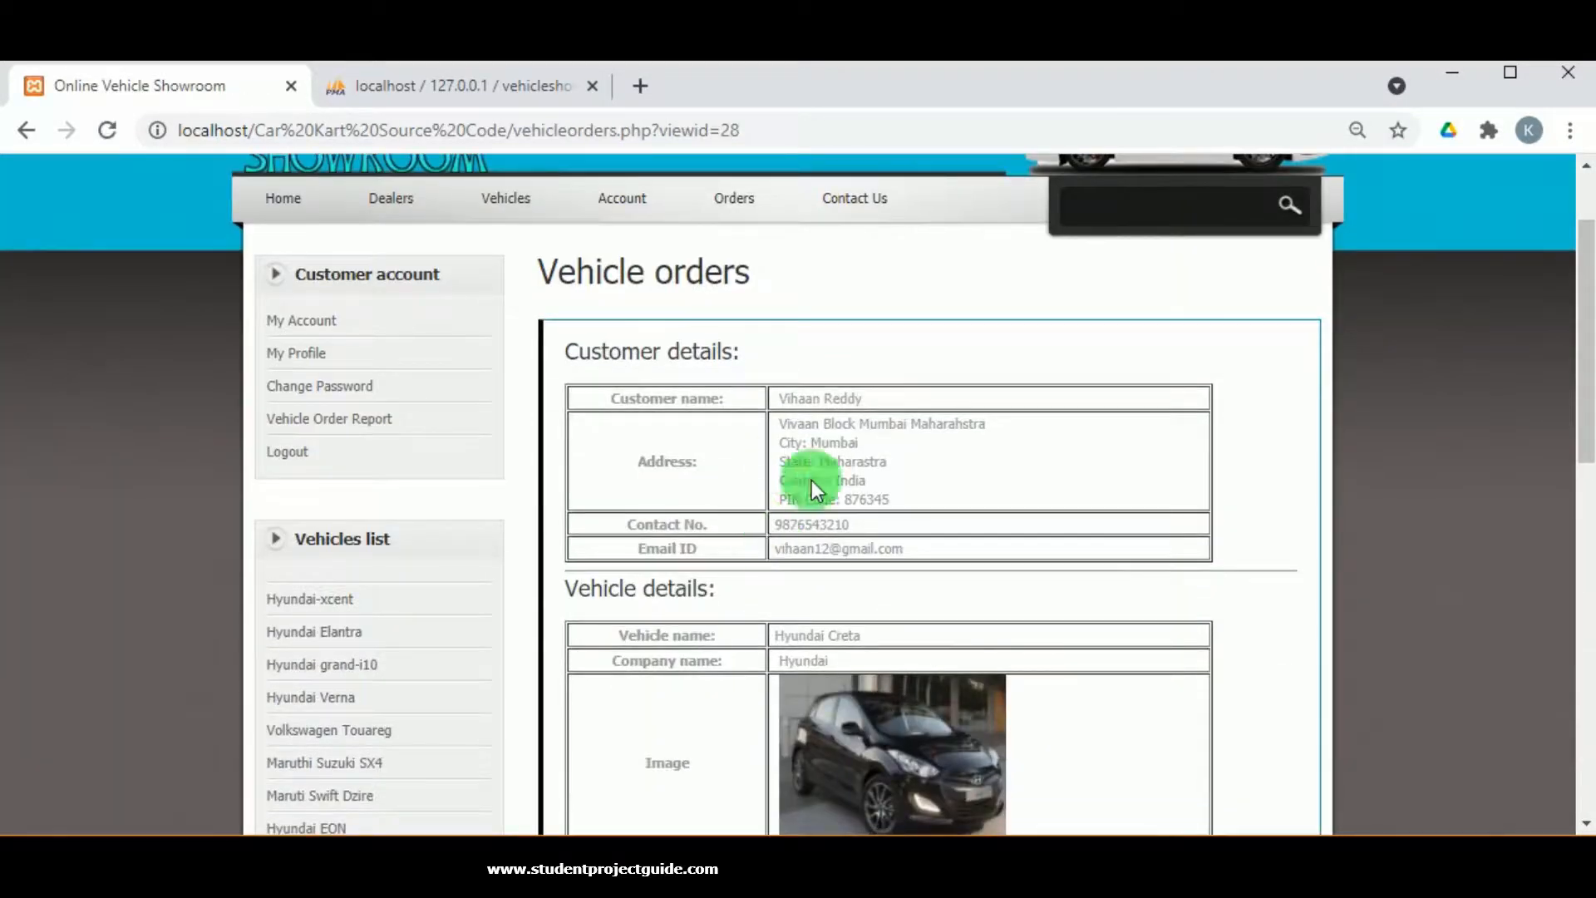
{"action": "scroll", "coordinate": [778, 649], "scroll_direction": "down", "scroll_amount": 6}
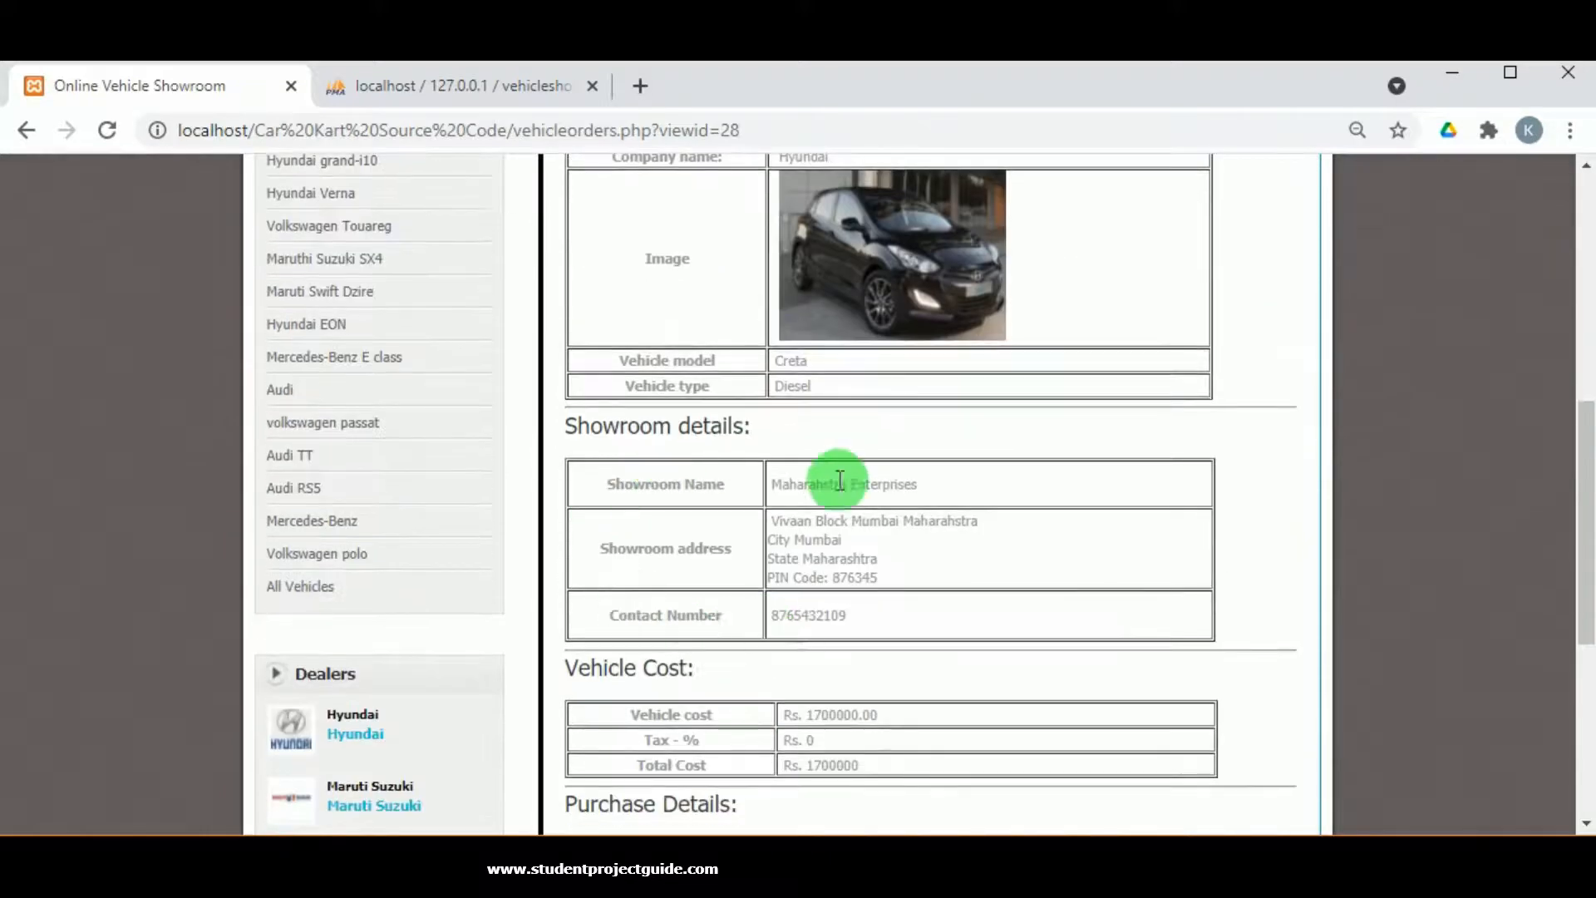
{"action": "scroll", "coordinate": [856, 603], "scroll_direction": "down", "scroll_amount": 3}
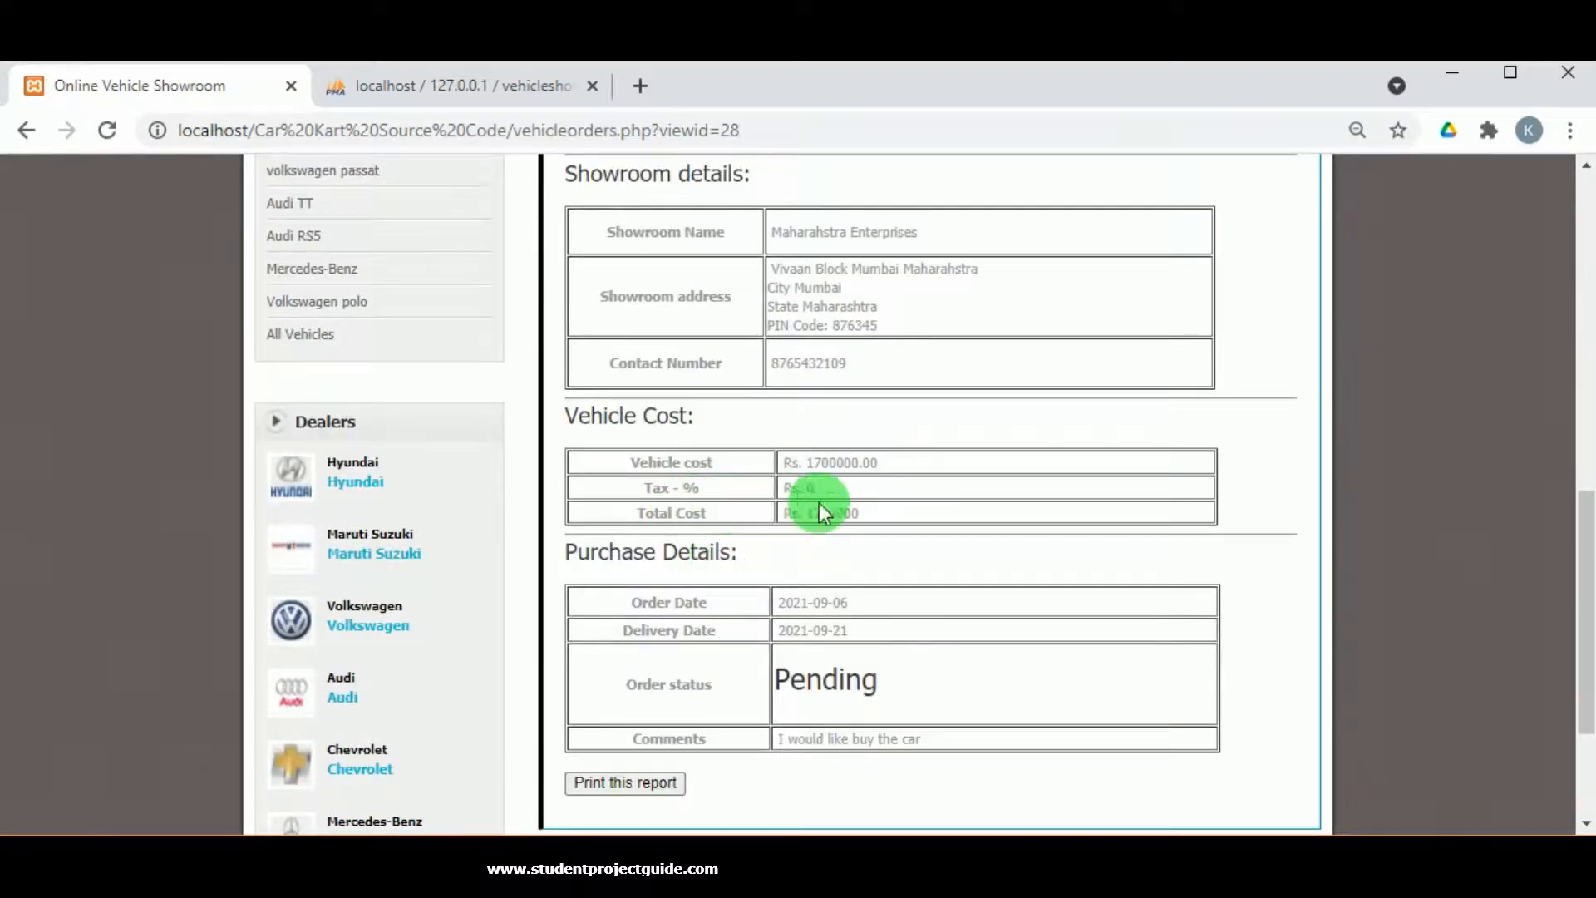
{"action": "scroll", "coordinate": [868, 606], "scroll_direction": "down", "scroll_amount": 1}
{"action": "scroll", "coordinate": [862, 613], "scroll_direction": "down", "scroll_amount": 1}
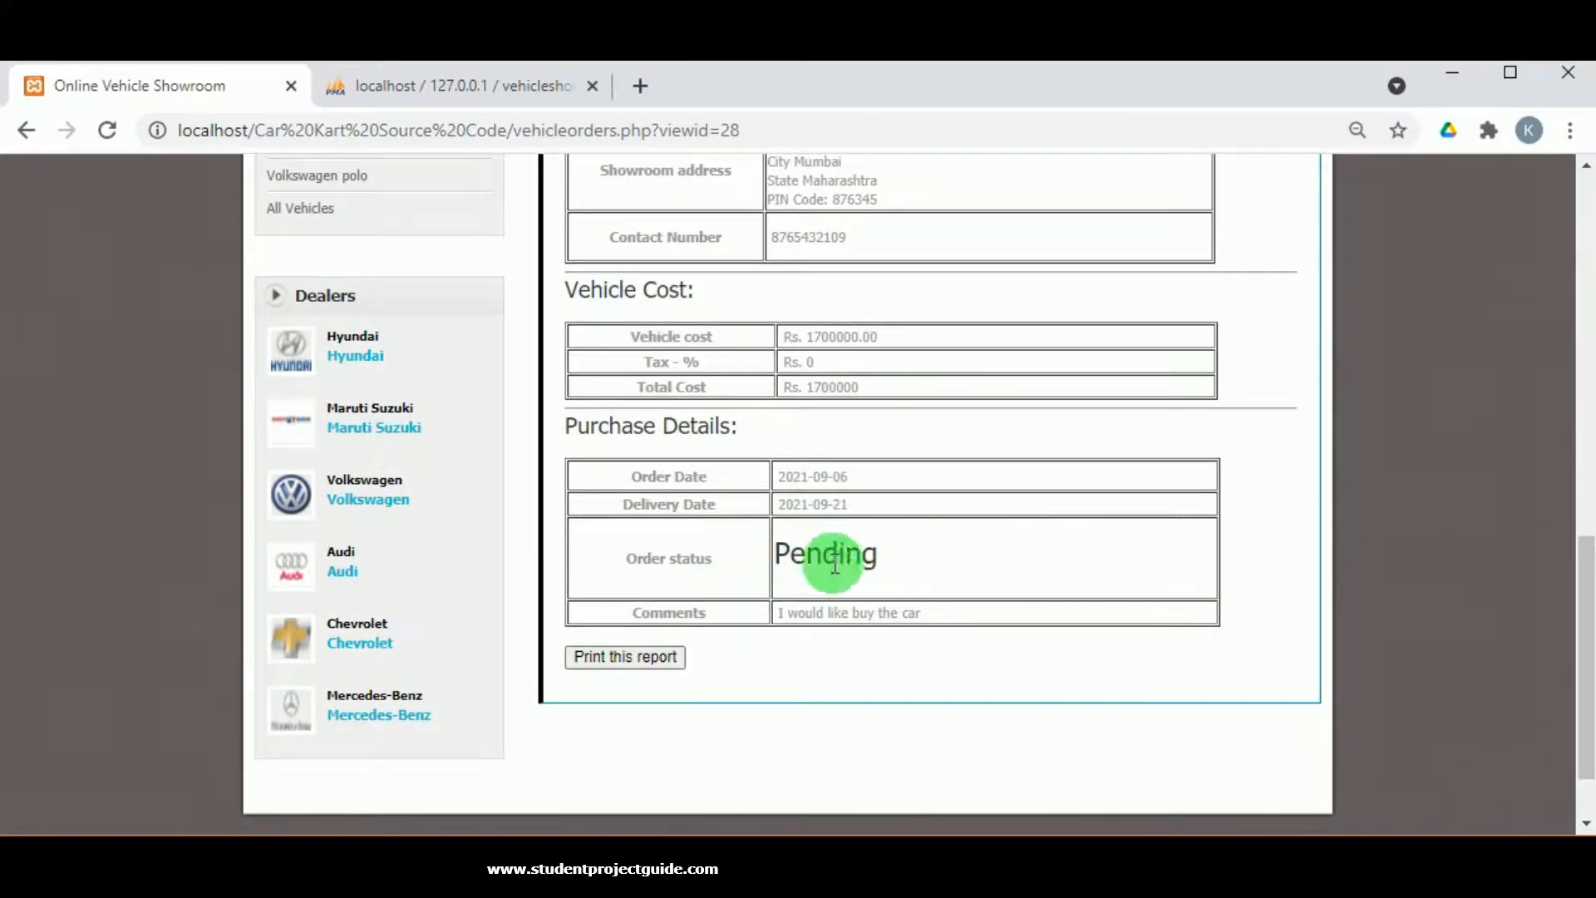
{"action": "left_click", "coordinate": [674, 656]}
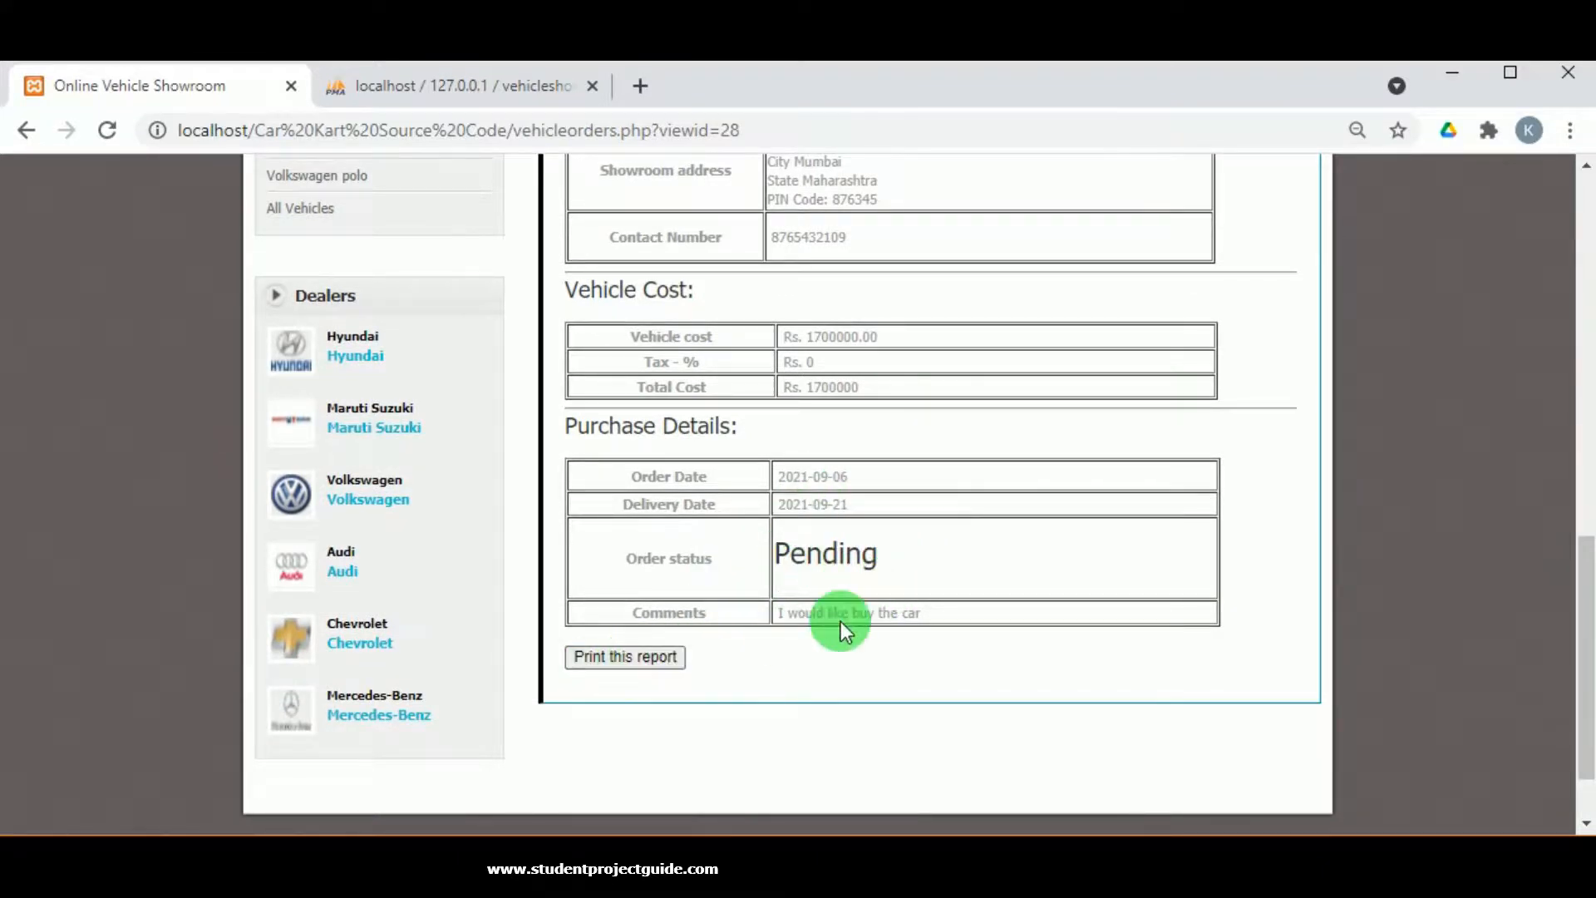
{"action": "scroll", "coordinate": [841, 615], "scroll_direction": "up", "scroll_amount": 10}
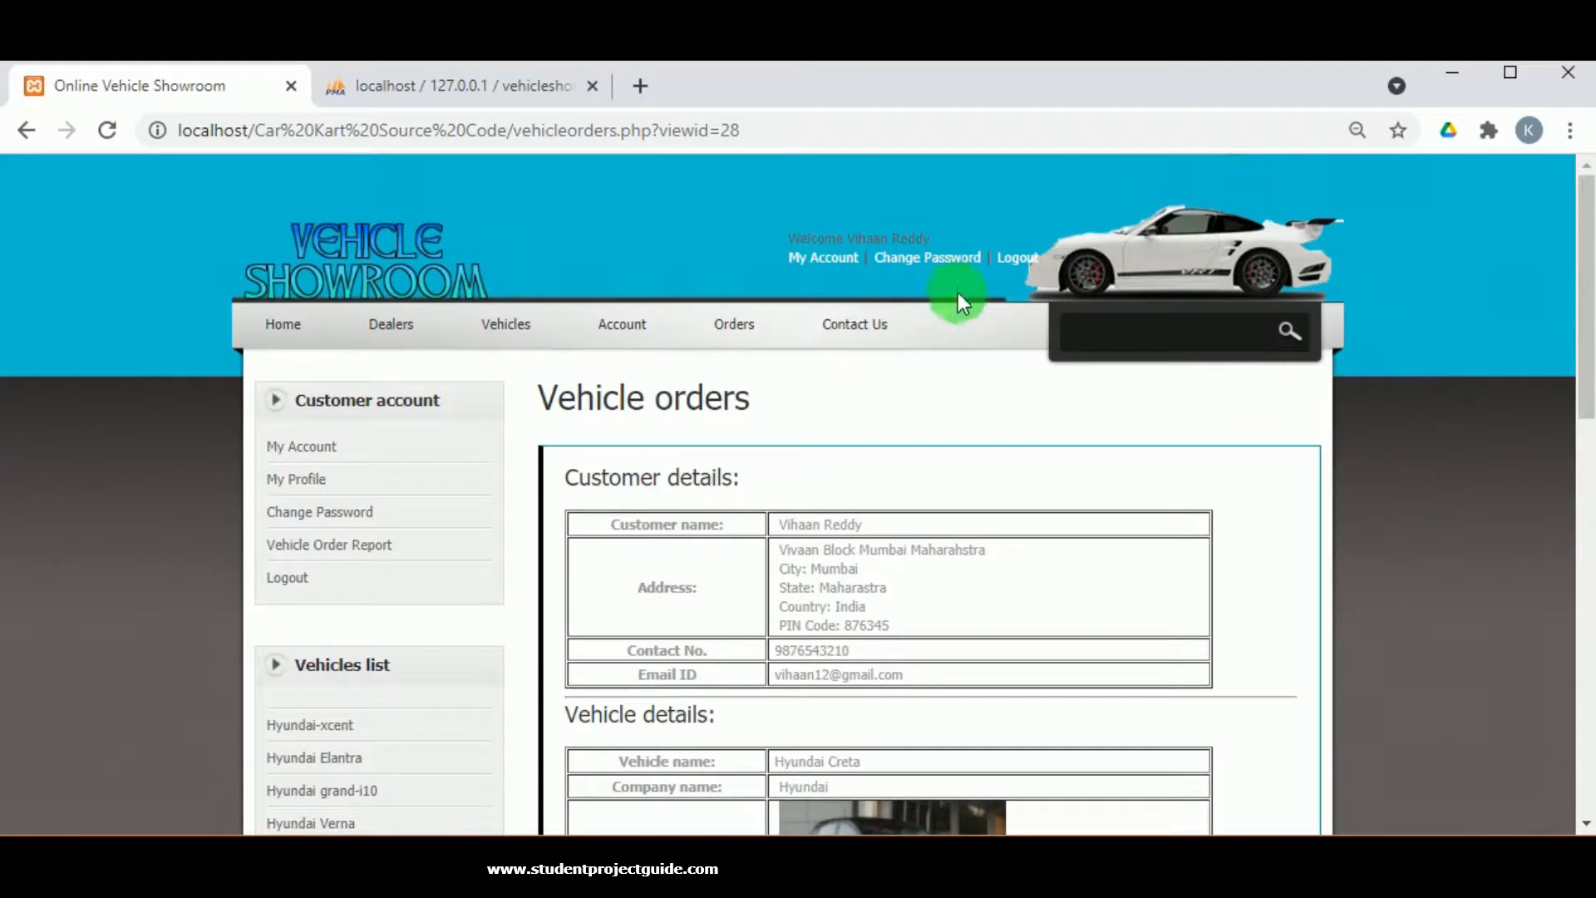
Log out of the customer account and go to the Dealer Login page.
{"action": "left_click", "coordinate": [1015, 258]}
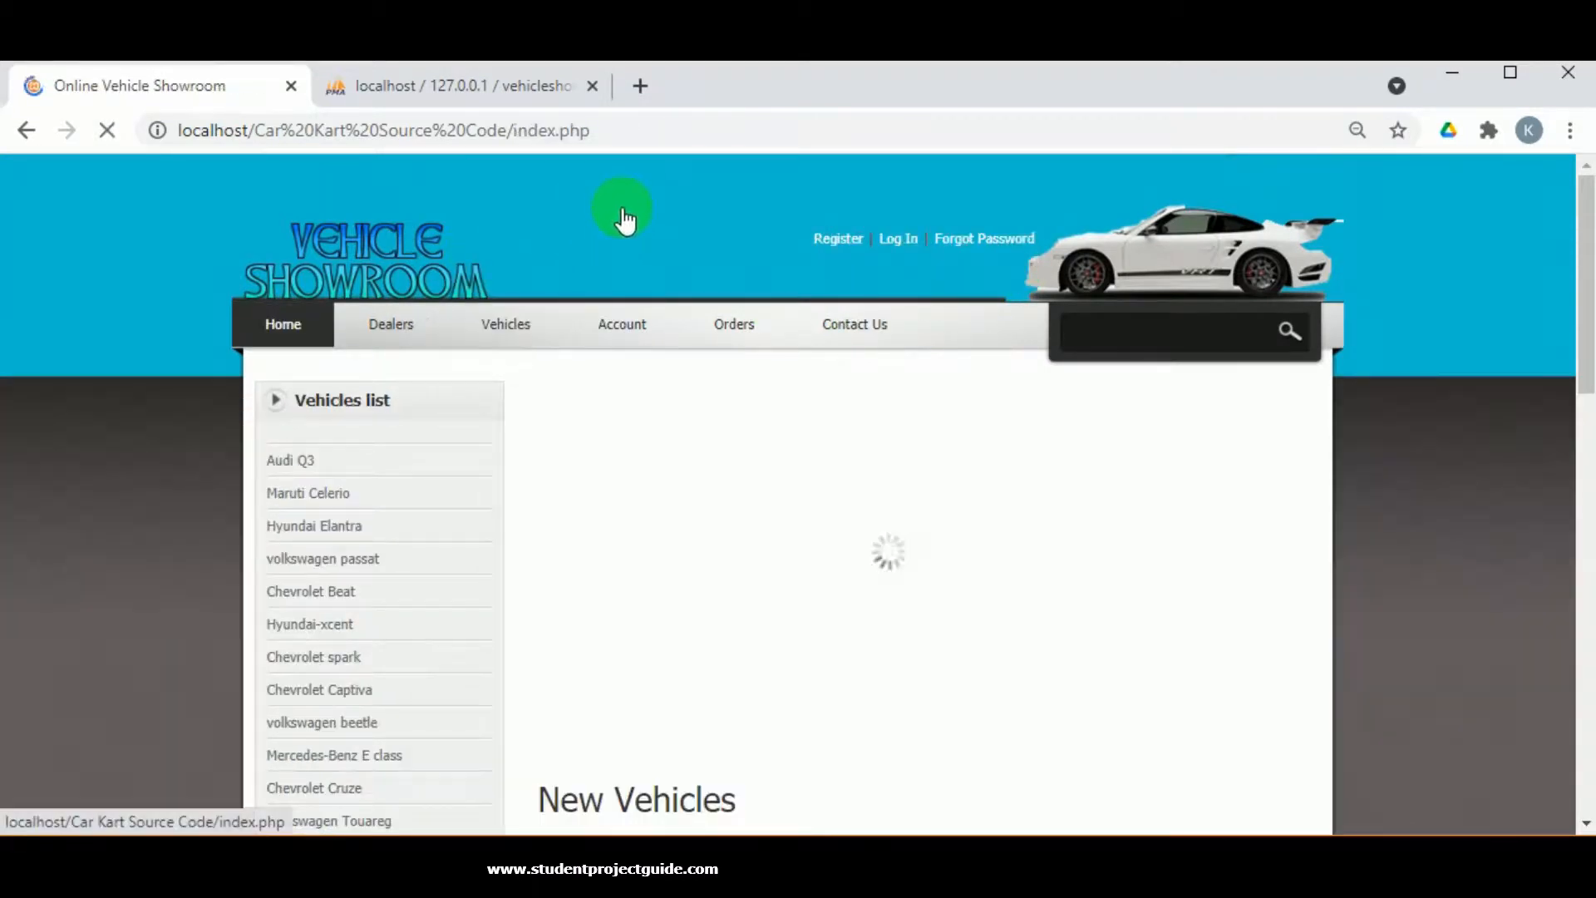
{"action": "scroll", "coordinate": [572, 474], "scroll_direction": "down", "scroll_amount": 3}
{"action": "scroll", "coordinate": [489, 467], "scroll_direction": "up", "scroll_amount": 3}
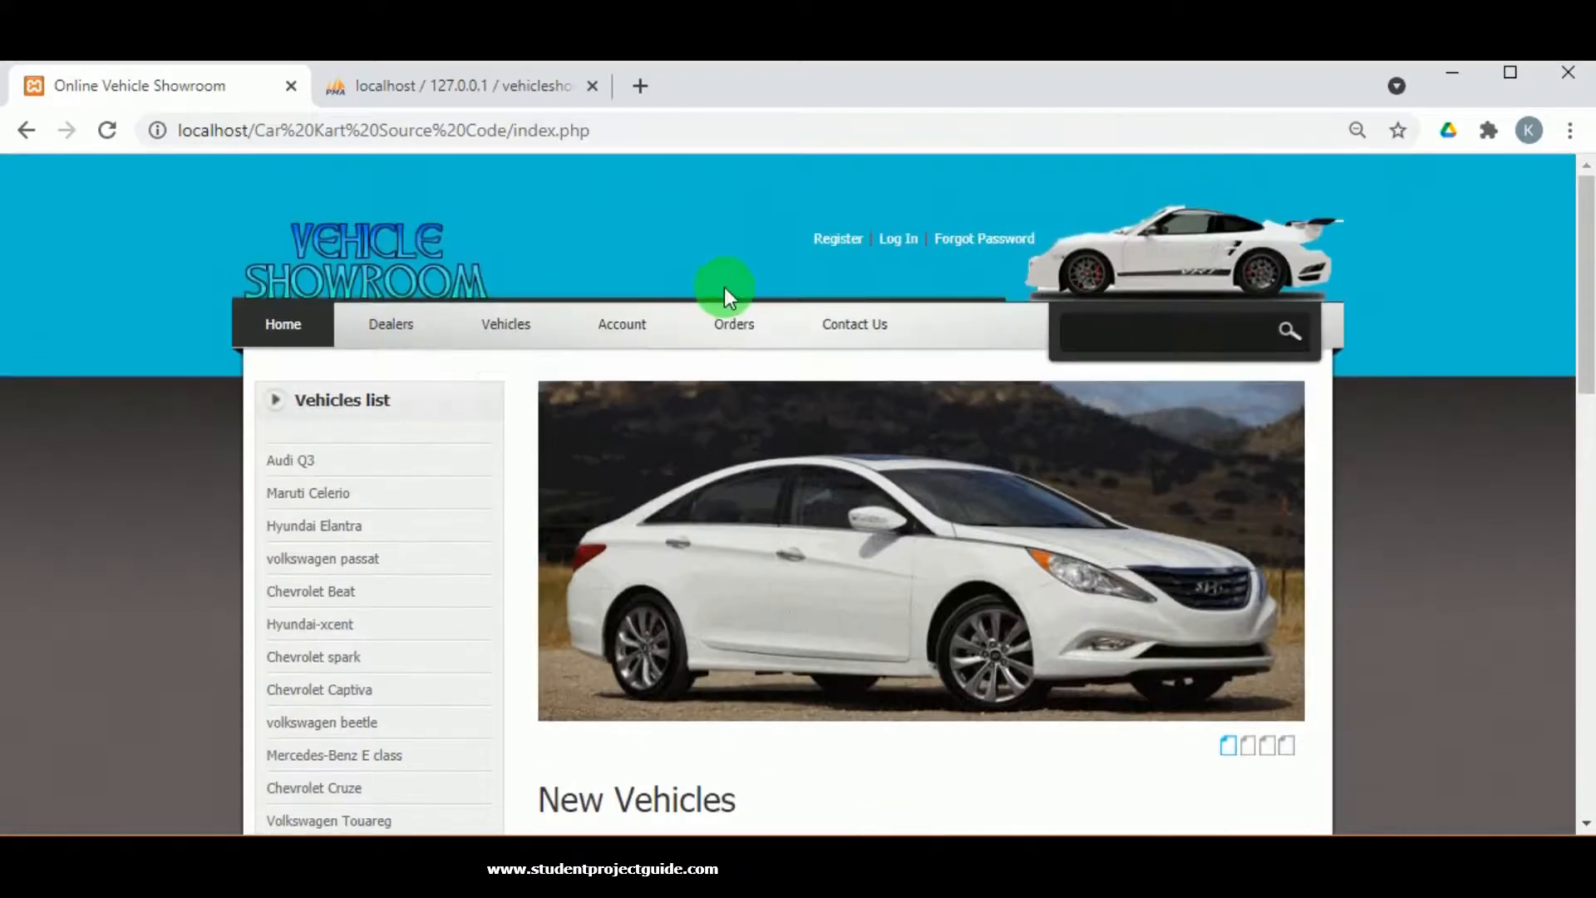
{"action": "scroll", "coordinate": [725, 287], "scroll_direction": "down", "scroll_amount": 7}
{"action": "scroll", "coordinate": [820, 384], "scroll_direction": "down", "scroll_amount": 9}
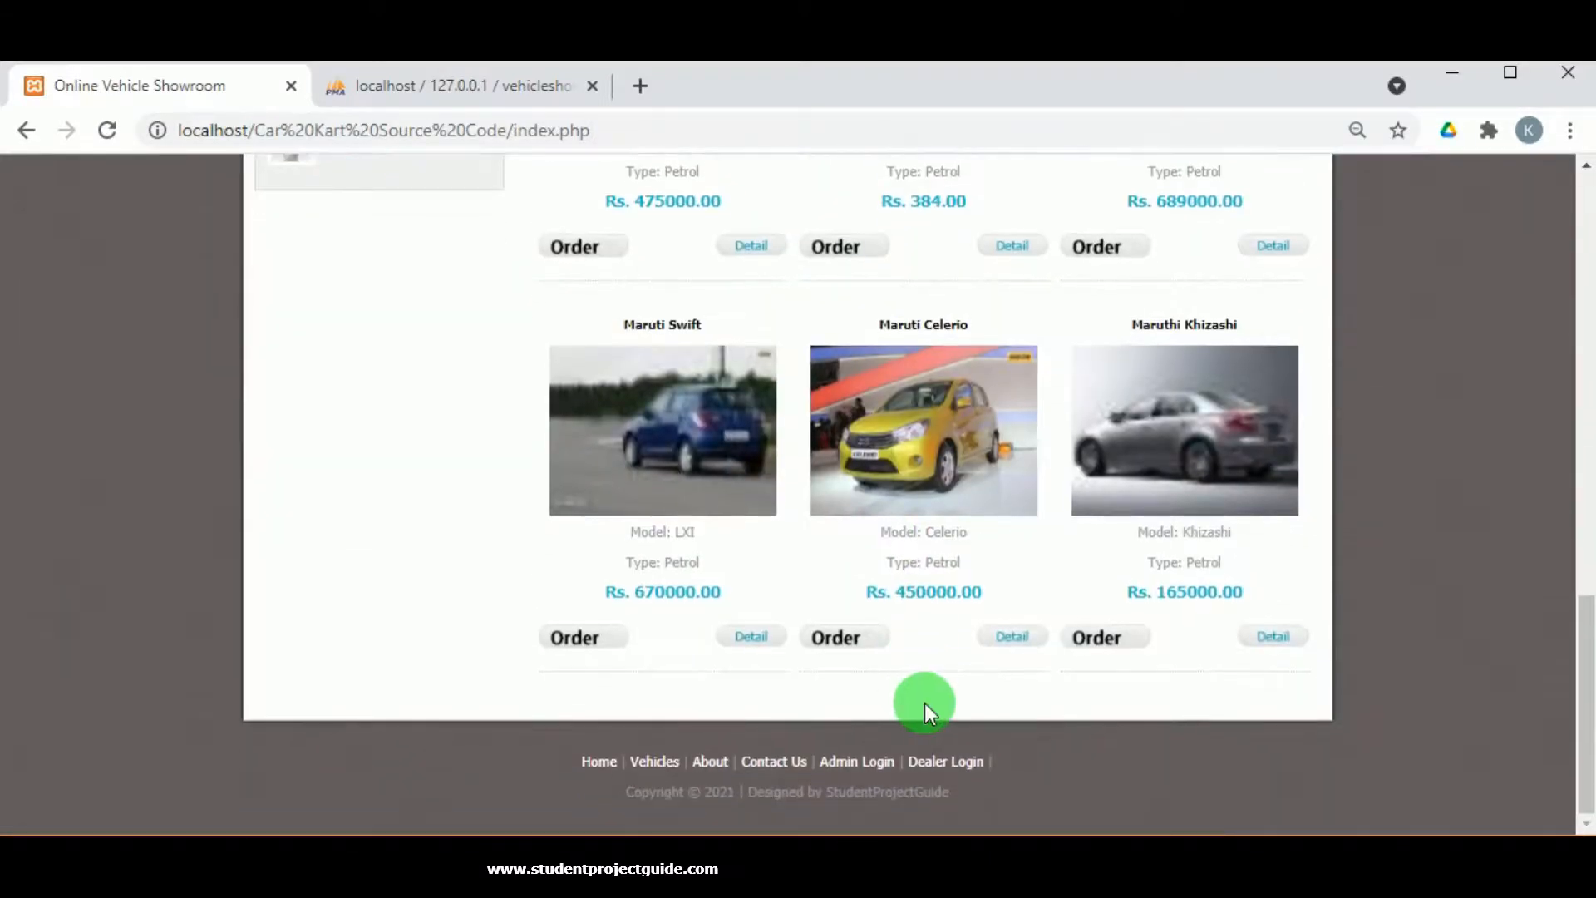
{"action": "left_click", "coordinate": [946, 763]}
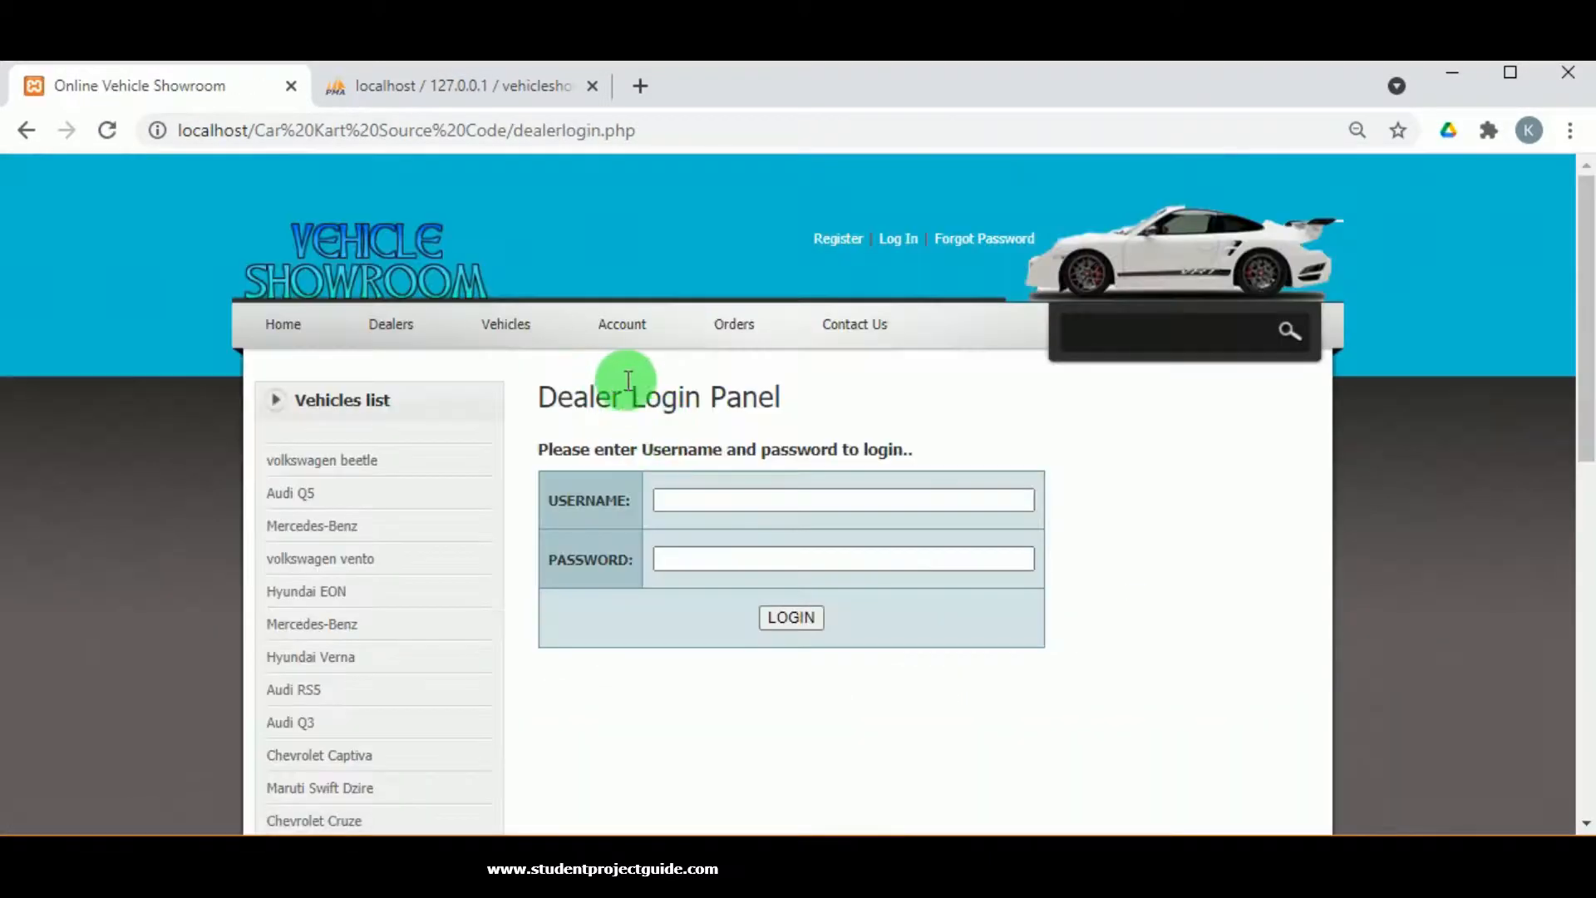
Sign in as the dealer using the saved username and pasted password.
{"action": "left_click", "coordinate": [738, 502]}
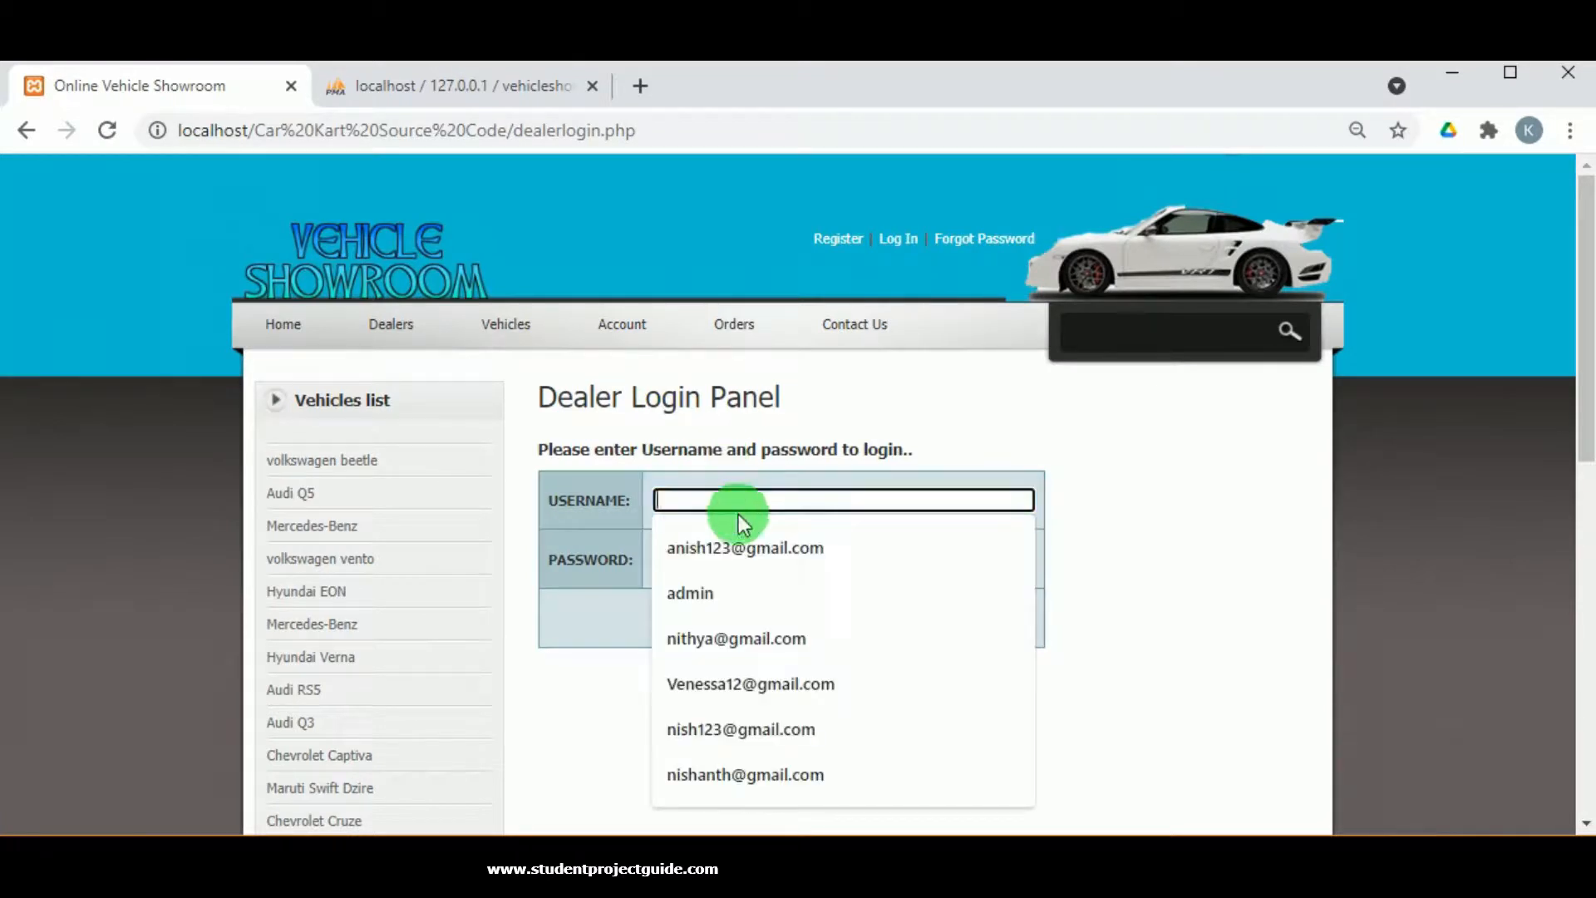
{"action": "left_click", "coordinate": [715, 549]}
{"action": "double_click", "coordinate": [690, 502]}
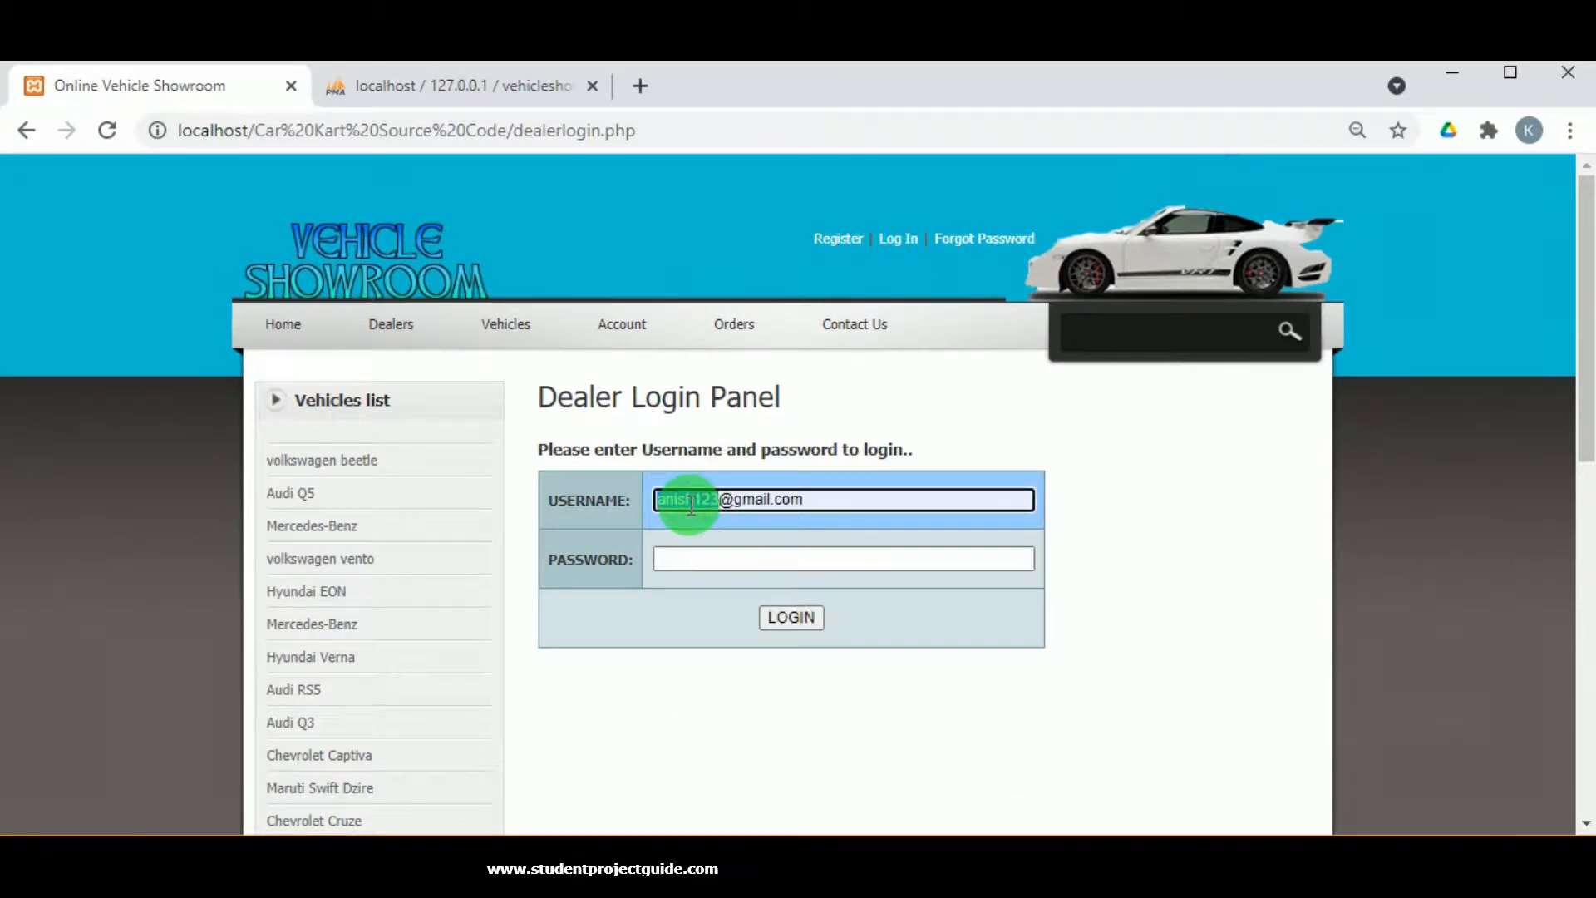
{"action": "left_click", "coordinate": [690, 552]}
{"action": "key", "text": "ctrl+v"}
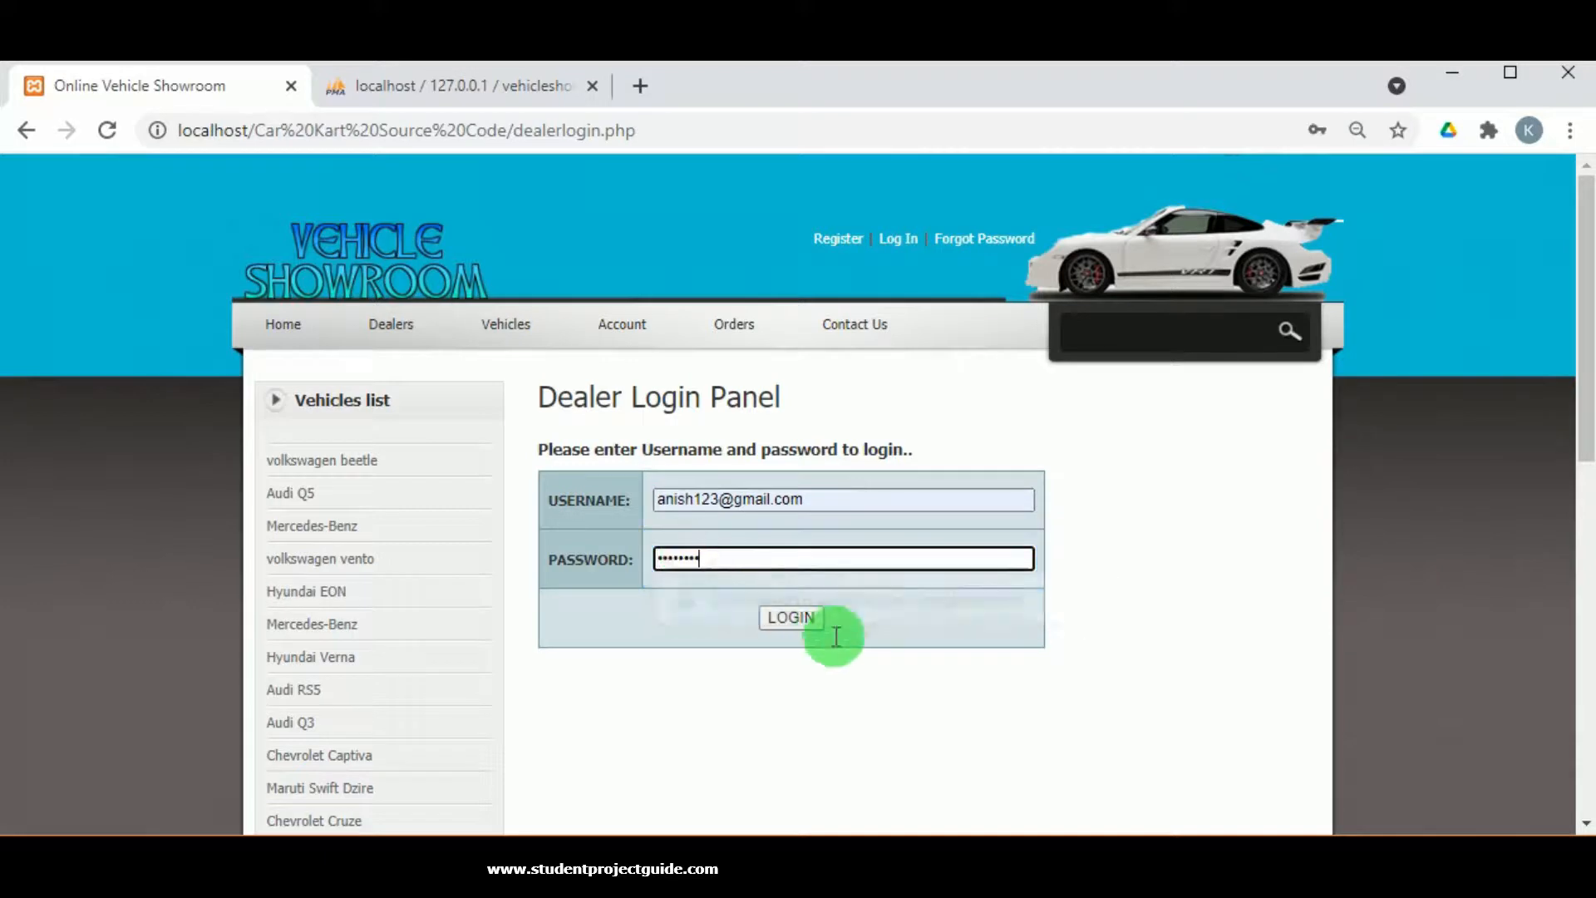
{"action": "left_click", "coordinate": [806, 616]}
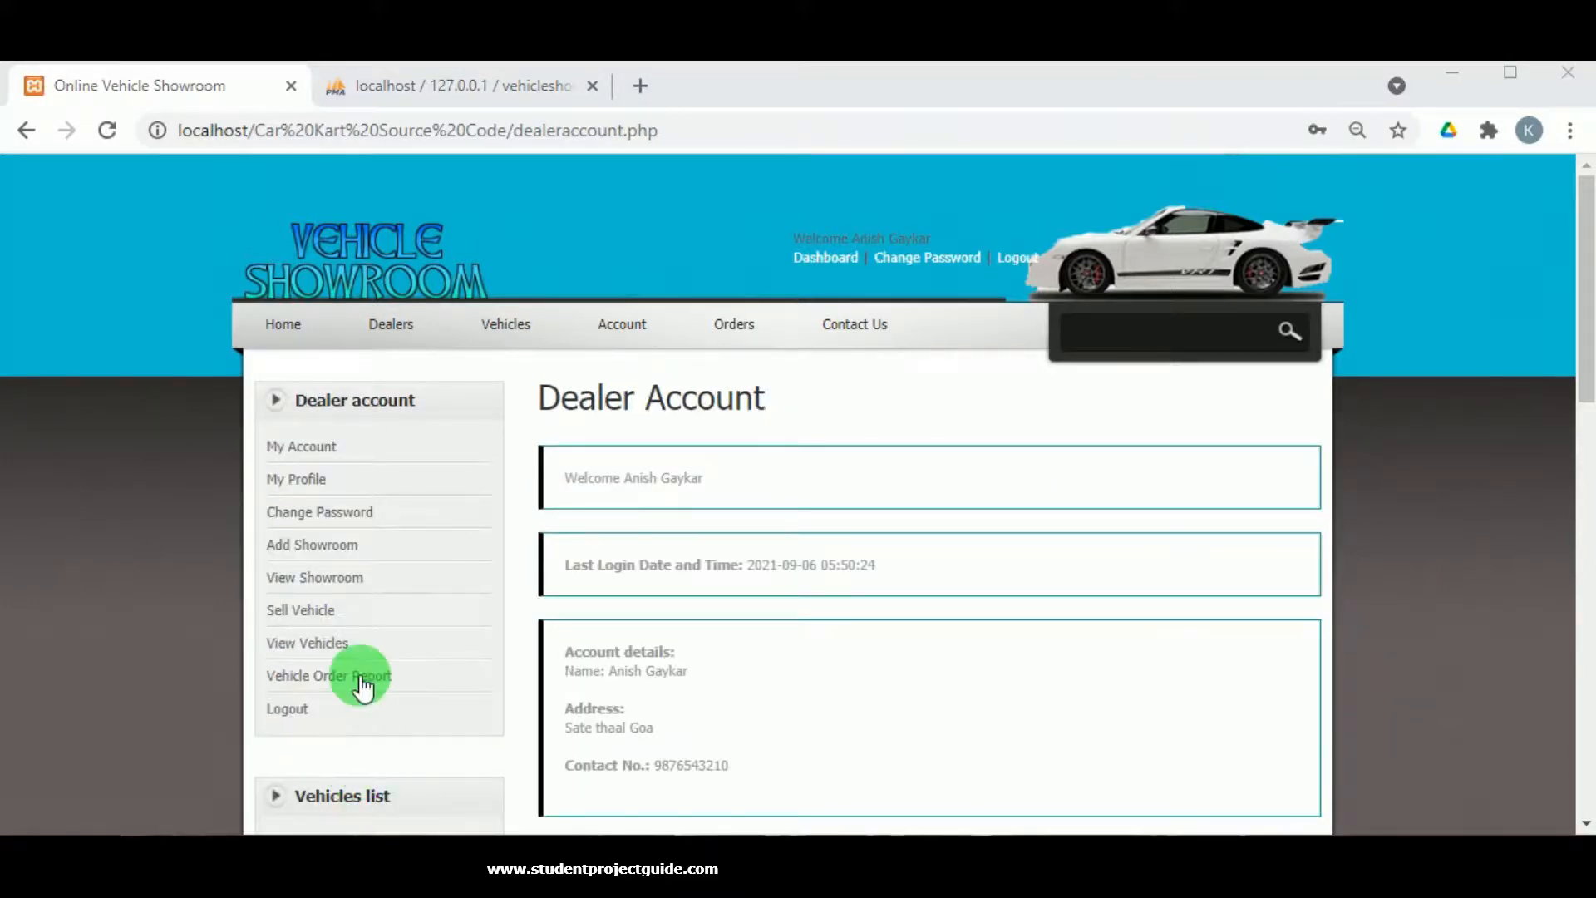
Open order 28's full details from the dealer's Vehicle Order Report.
{"action": "left_click", "coordinate": [365, 678]}
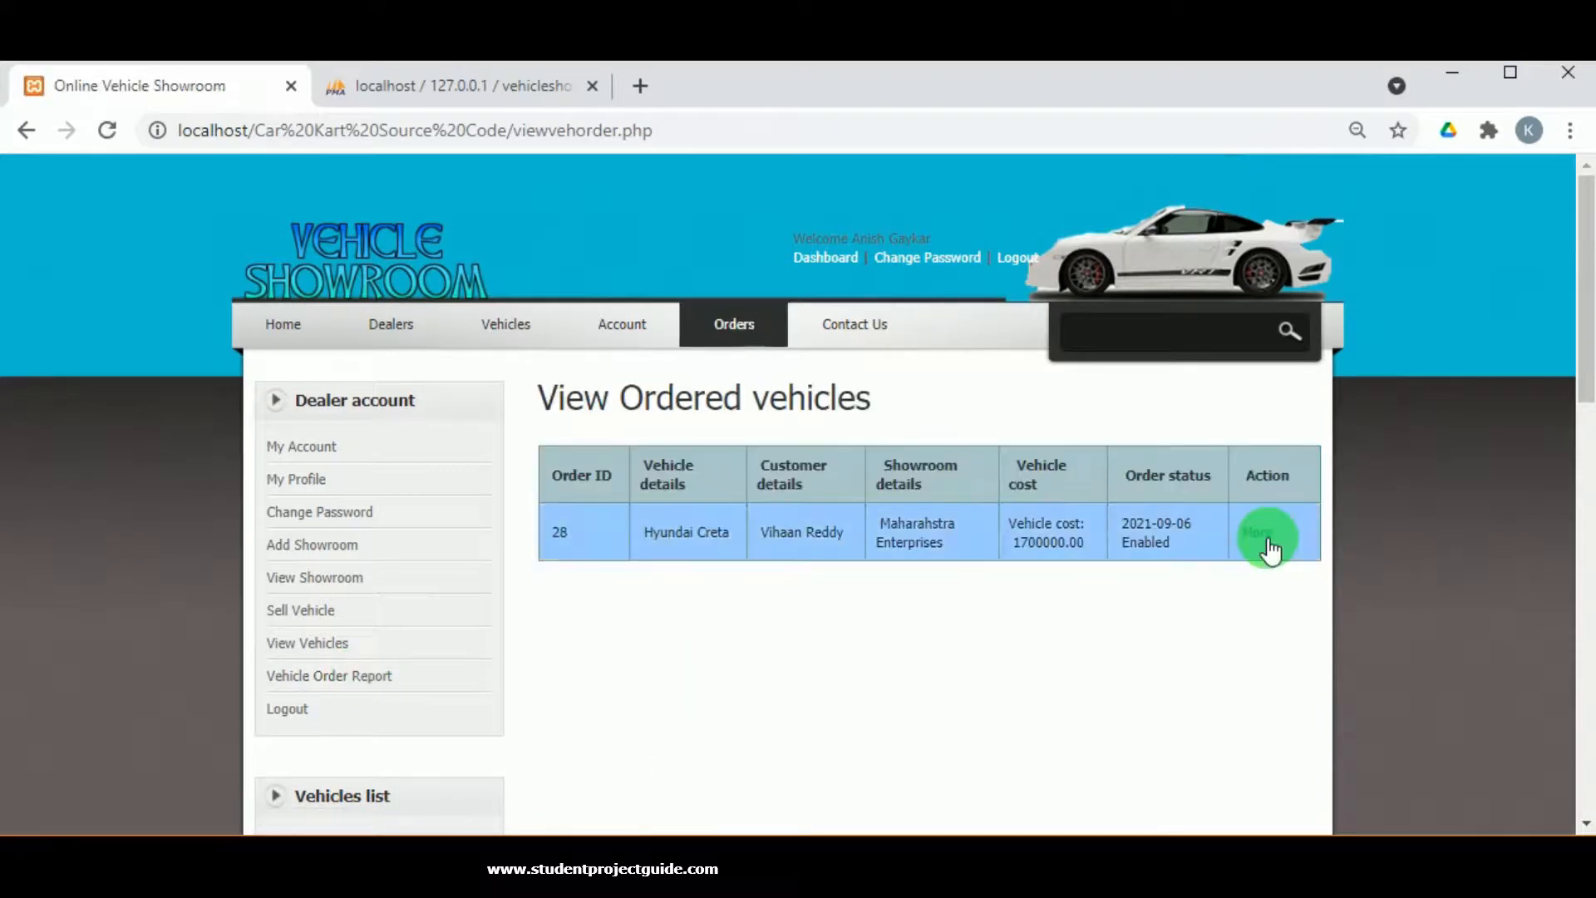
{"action": "left_click", "coordinate": [1266, 537]}
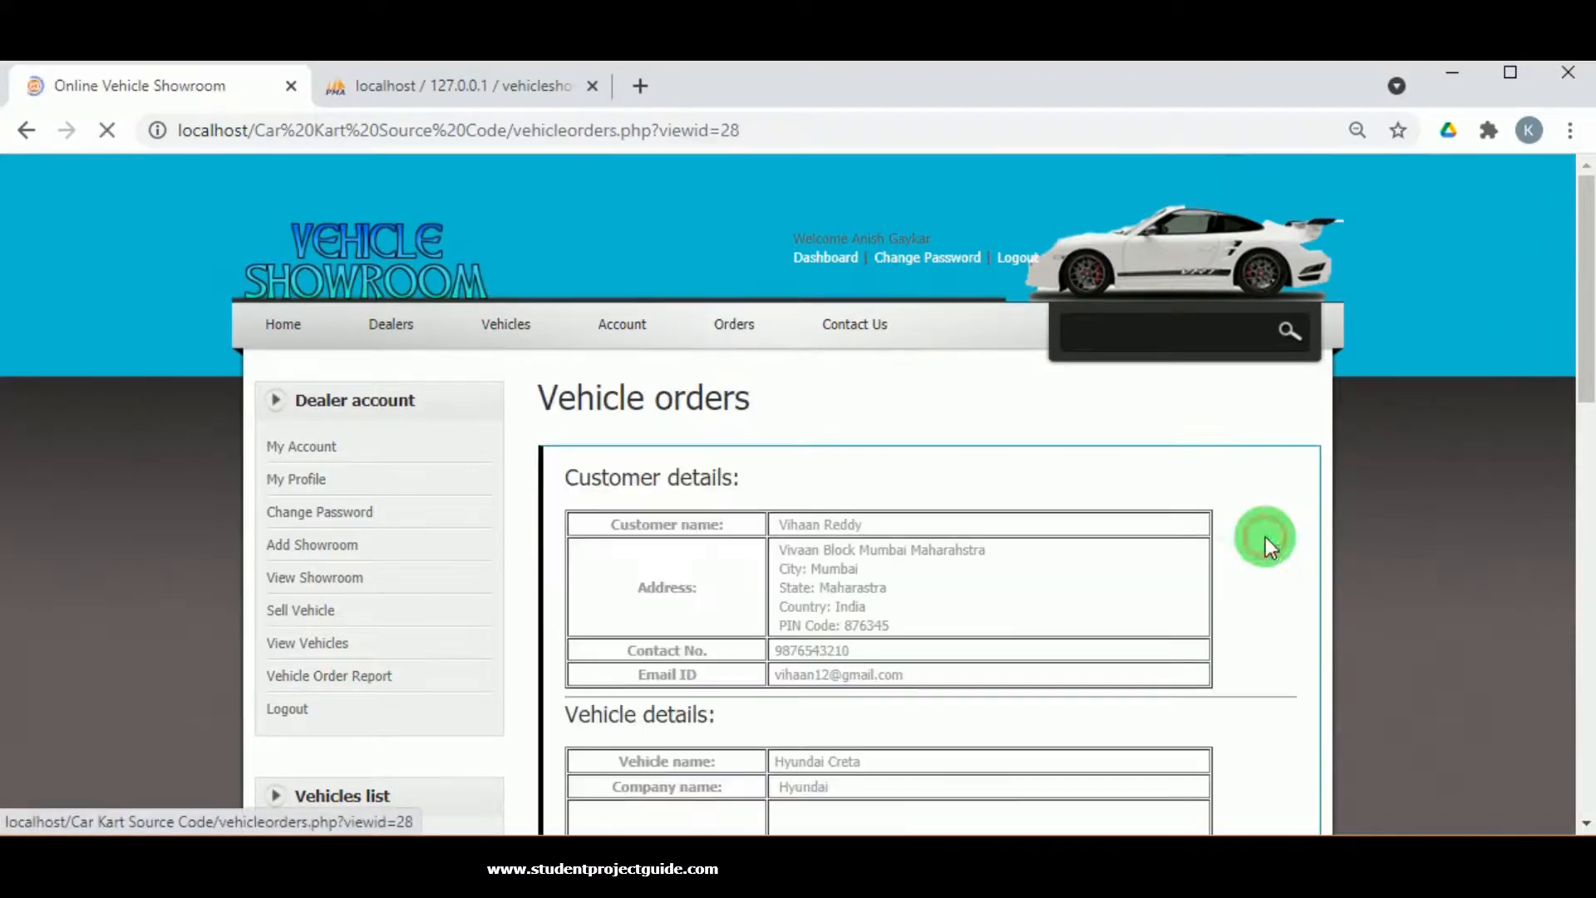
{"action": "scroll", "coordinate": [788, 560], "scroll_direction": "down", "scroll_amount": 5}
{"action": "scroll", "coordinate": [788, 561], "scroll_direction": "down", "scroll_amount": 8}
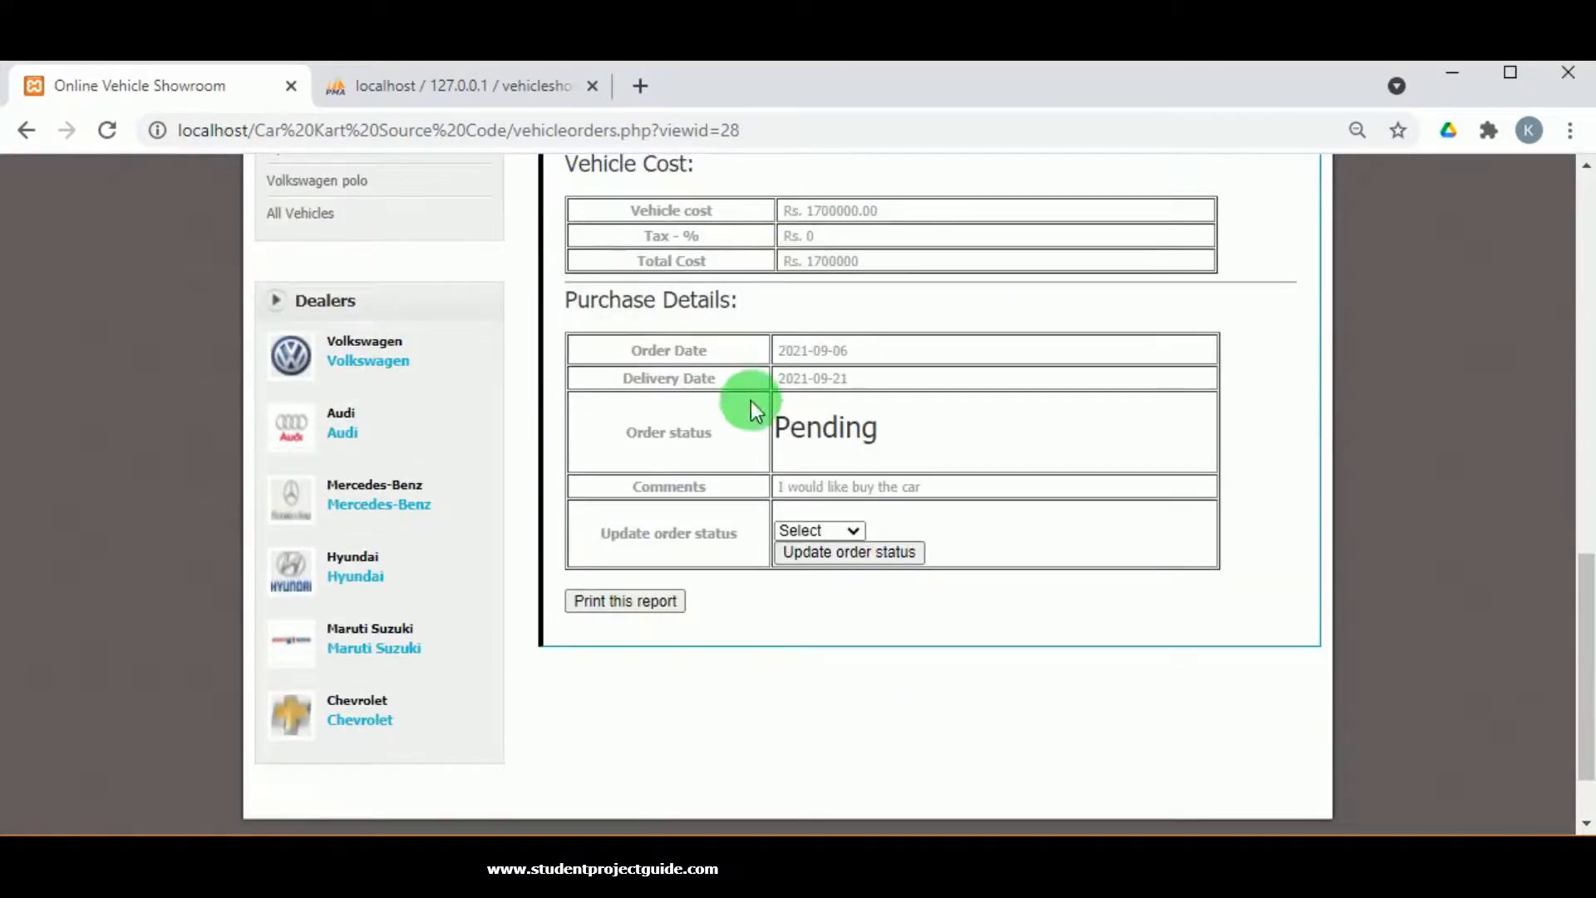
Update order 28's status to Accepted, confirm the alert, and return to the ordered vehicles list.
{"action": "left_click", "coordinate": [845, 527]}
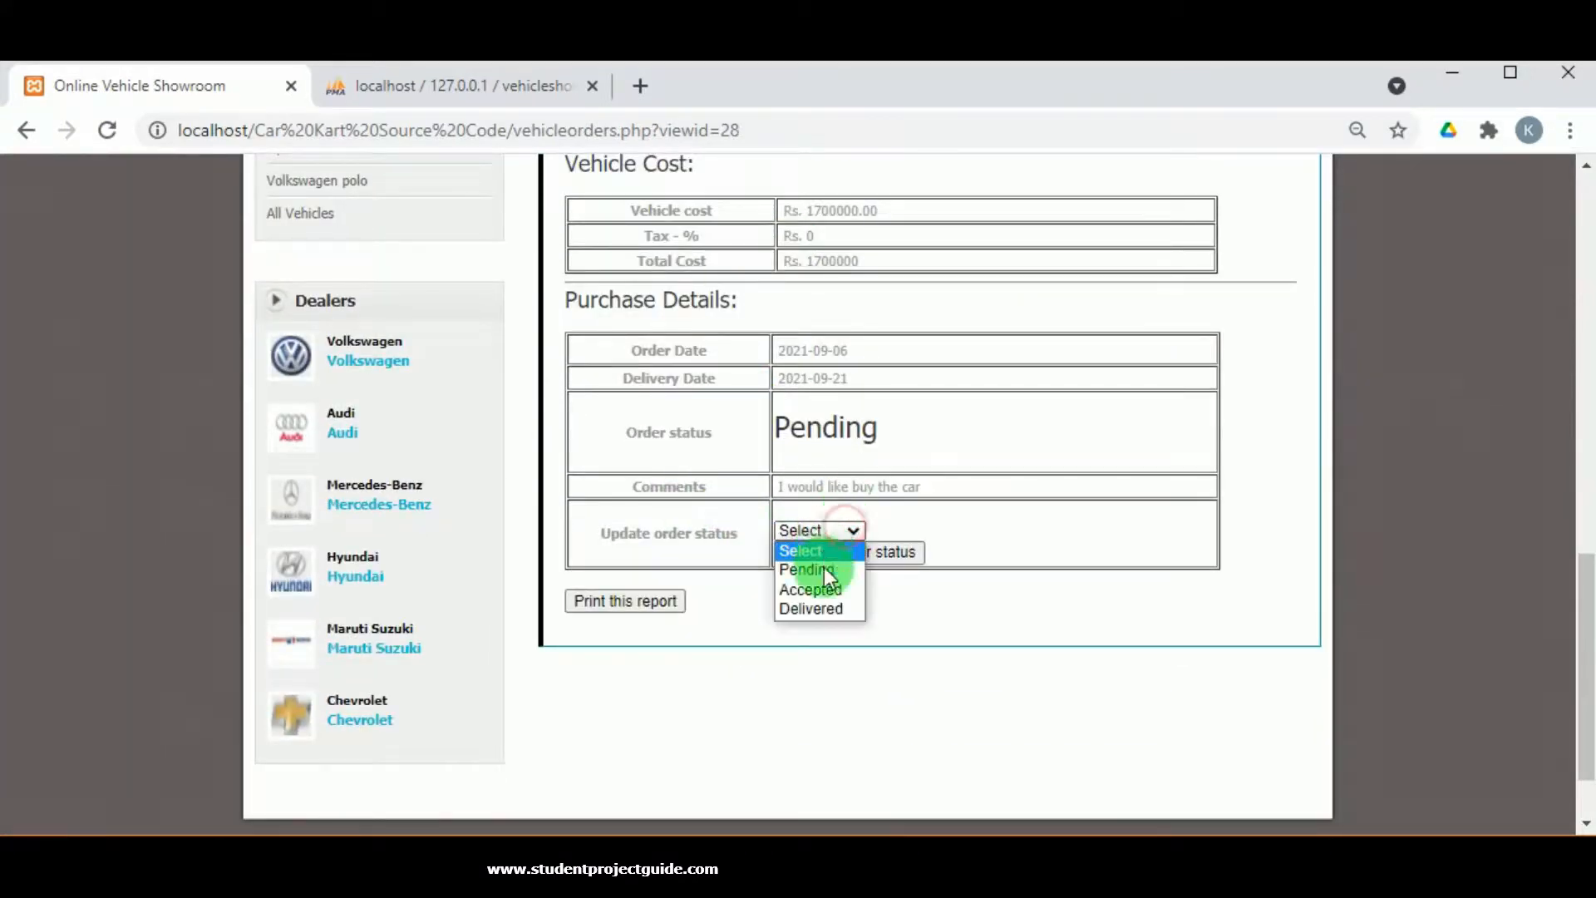
{"action": "left_click", "coordinate": [830, 592]}
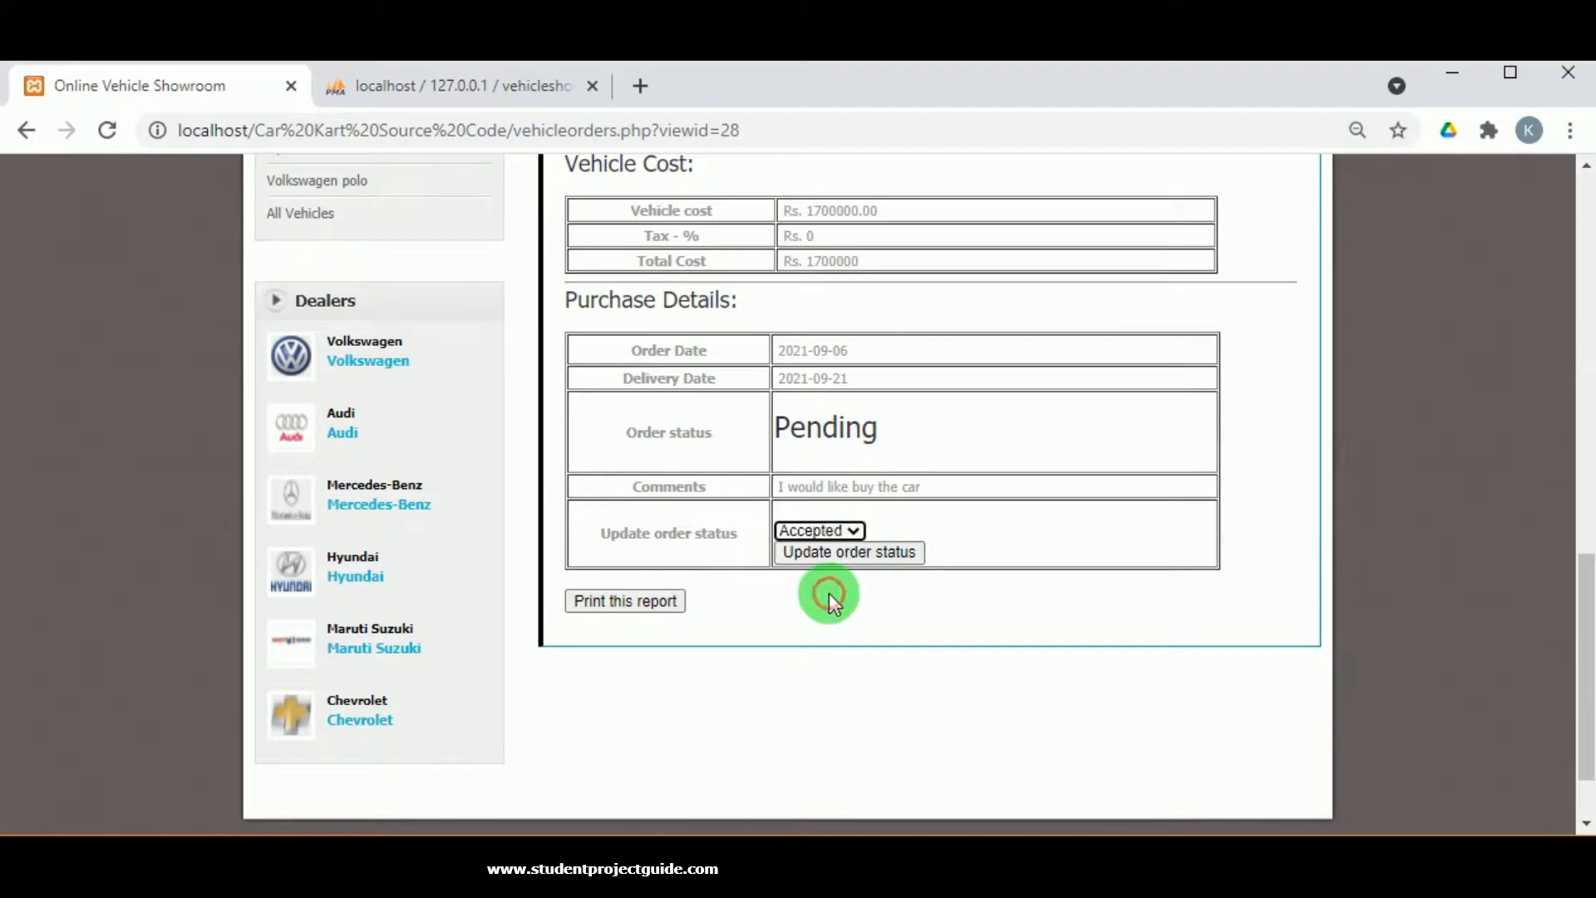
{"action": "left_click", "coordinate": [848, 552]}
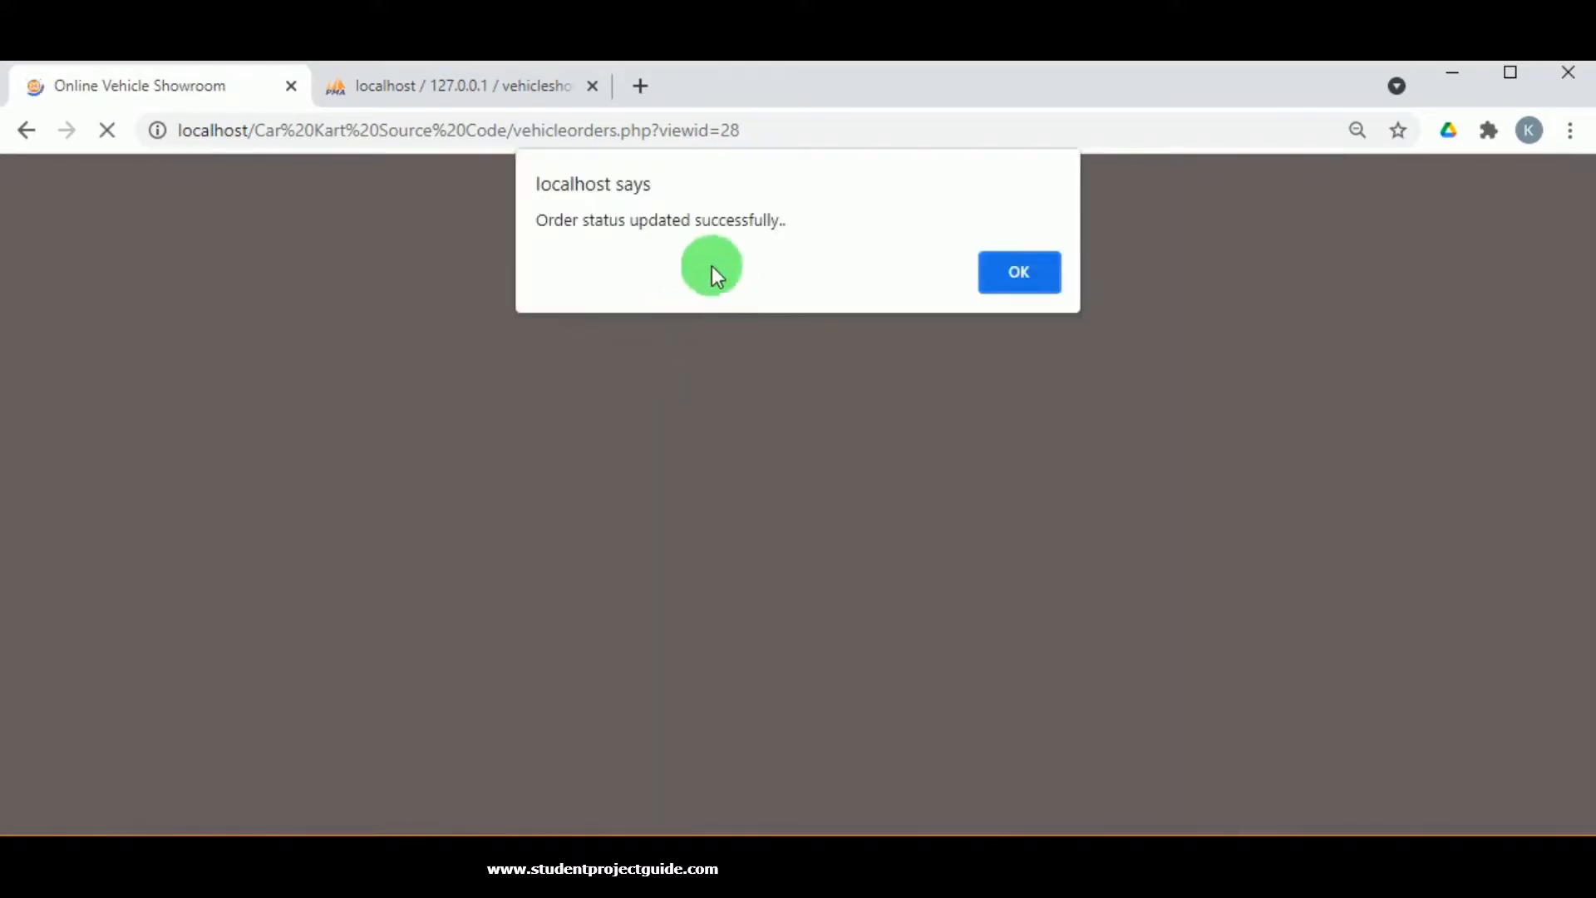
{"action": "left_click", "coordinate": [990, 278]}
{"action": "scroll", "coordinate": [582, 497], "scroll_direction": "down", "scroll_amount": 7}
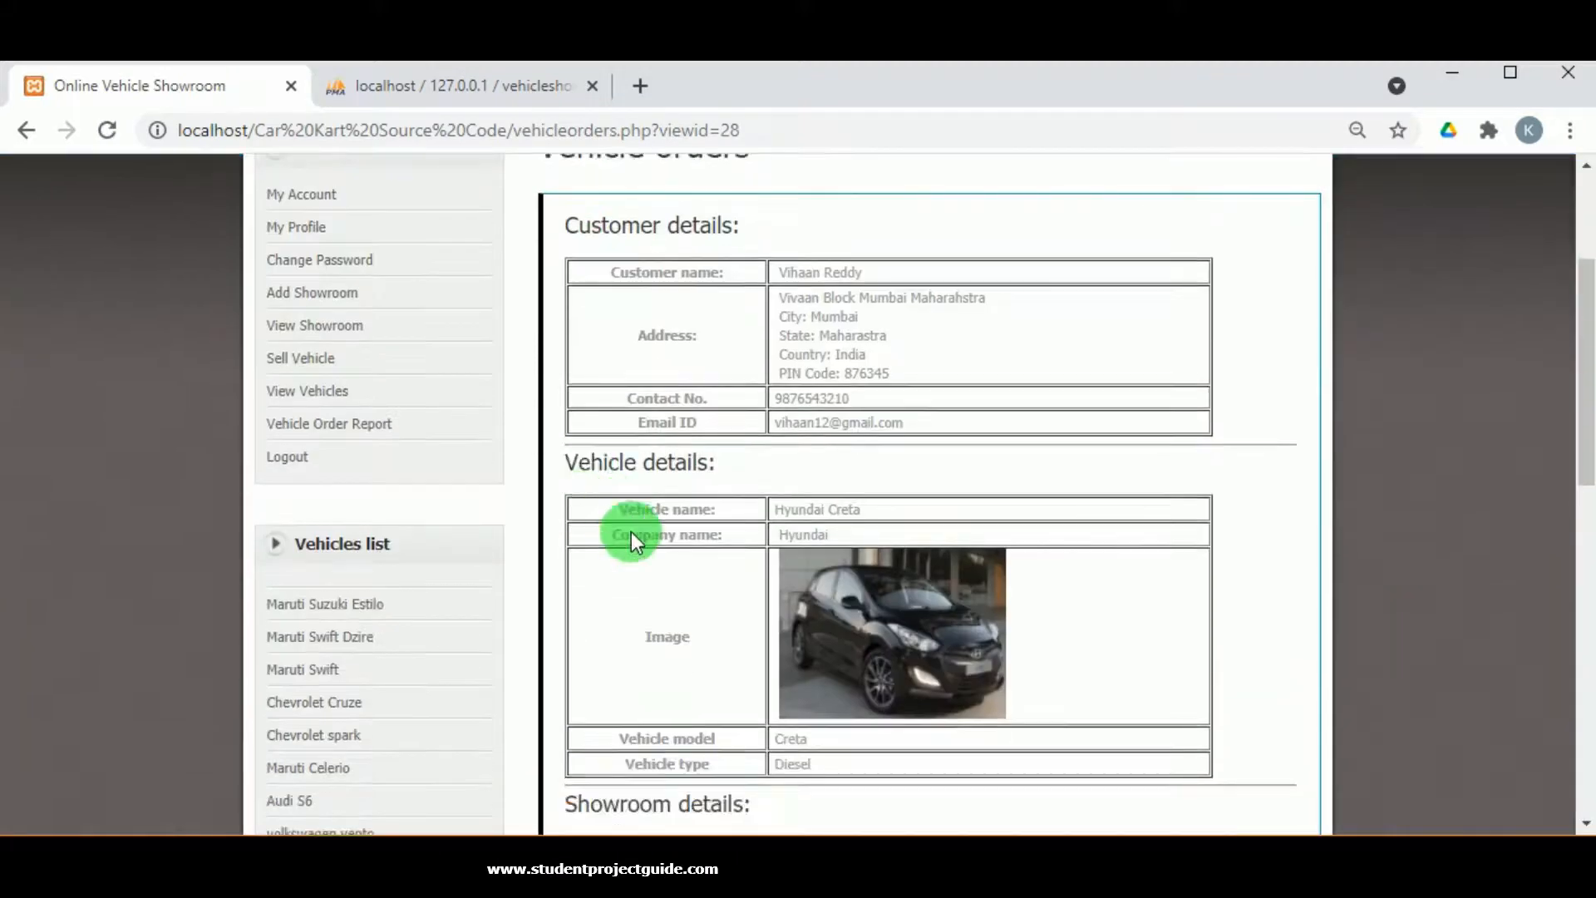
{"action": "scroll", "coordinate": [643, 570], "scroll_direction": "down", "scroll_amount": 6}
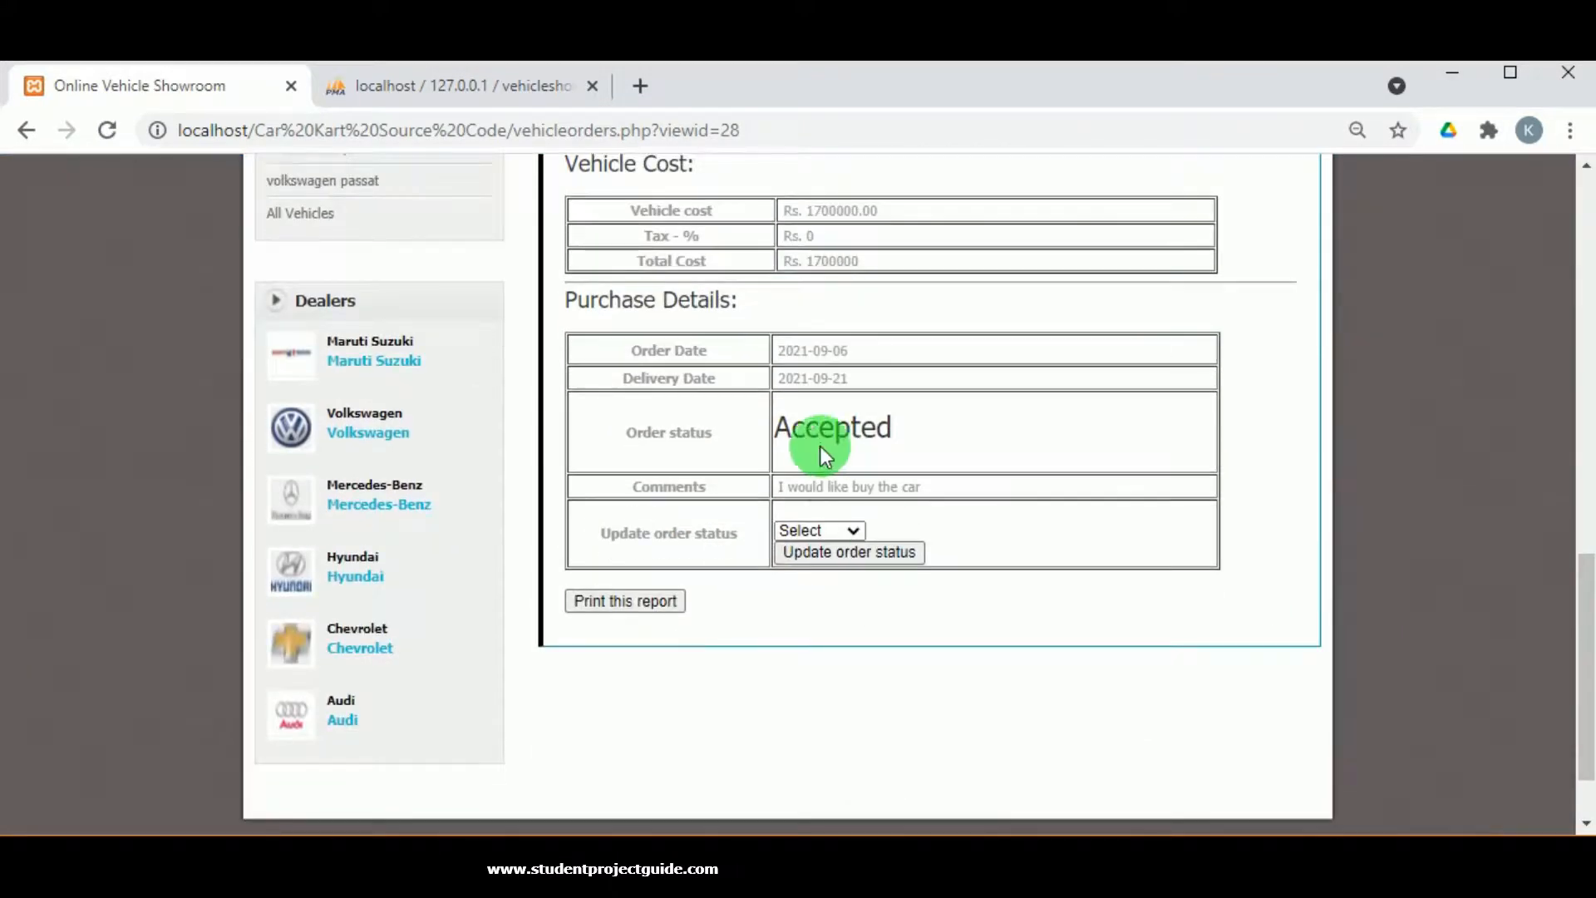
{"action": "scroll", "coordinate": [759, 471], "scroll_direction": "up", "scroll_amount": 13}
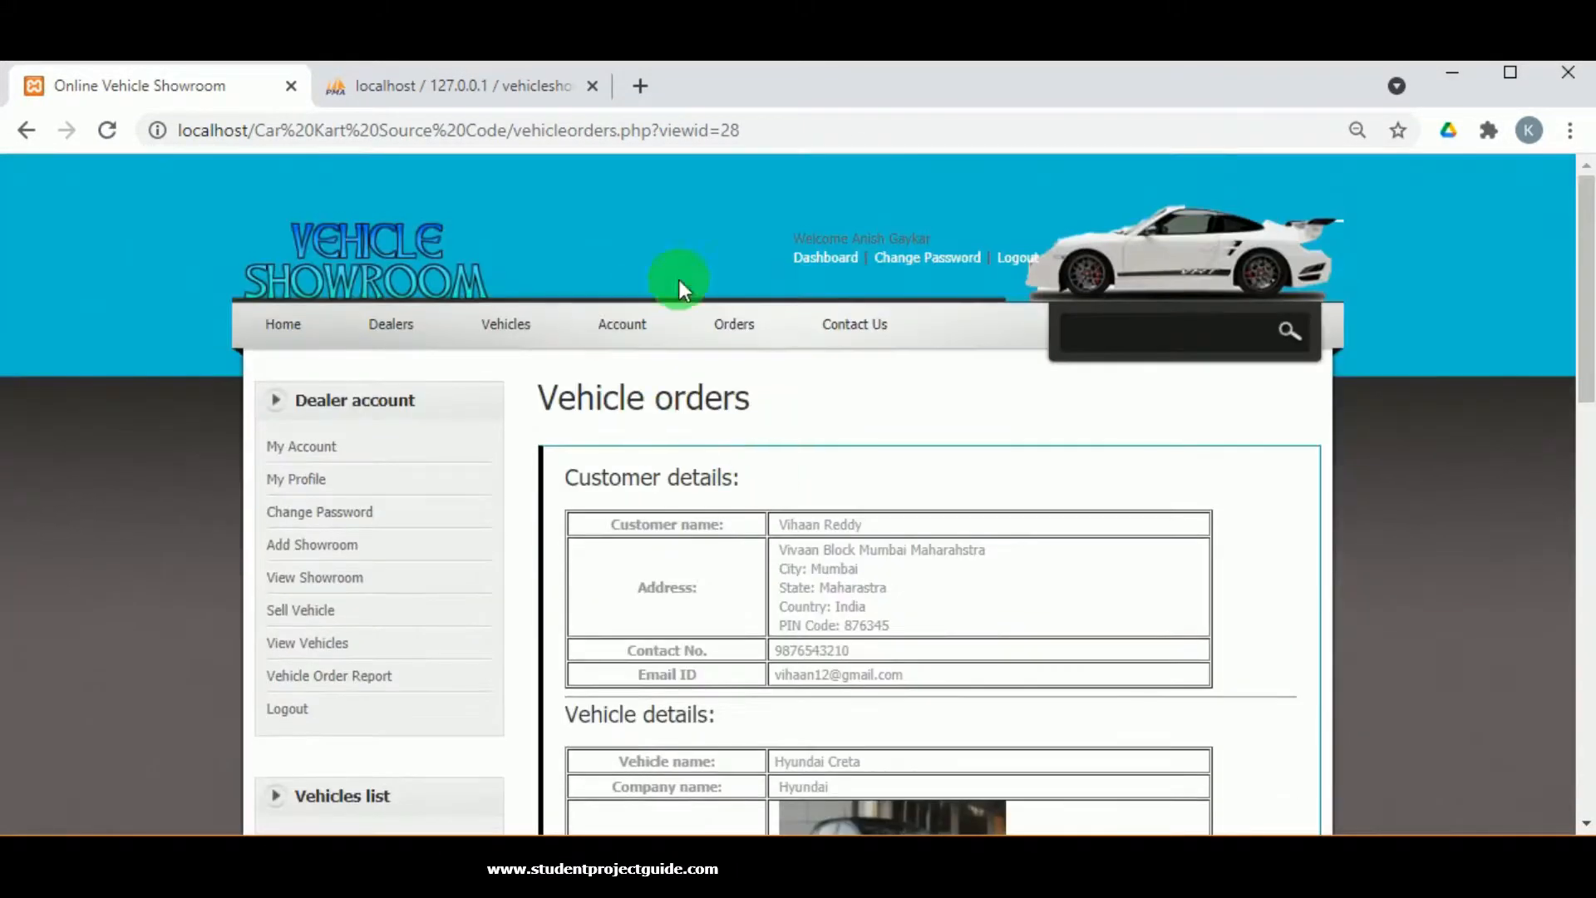
{"action": "left_click", "coordinate": [310, 675]}
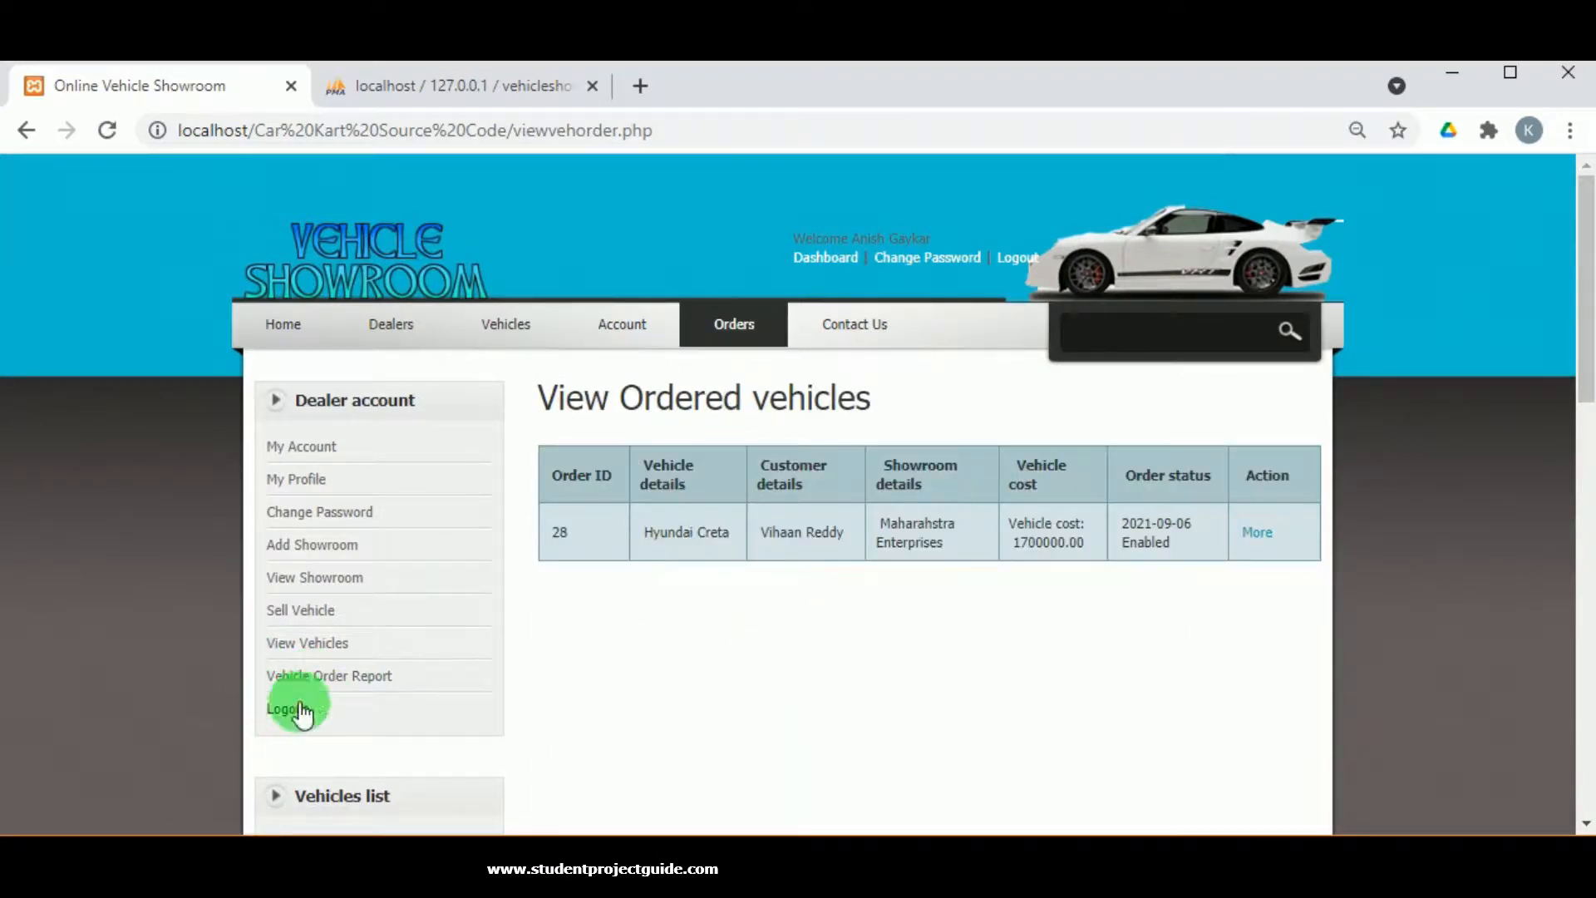
Log out of the dealer account and sign in as the customer with the saved email and password.
{"action": "left_click", "coordinate": [301, 708]}
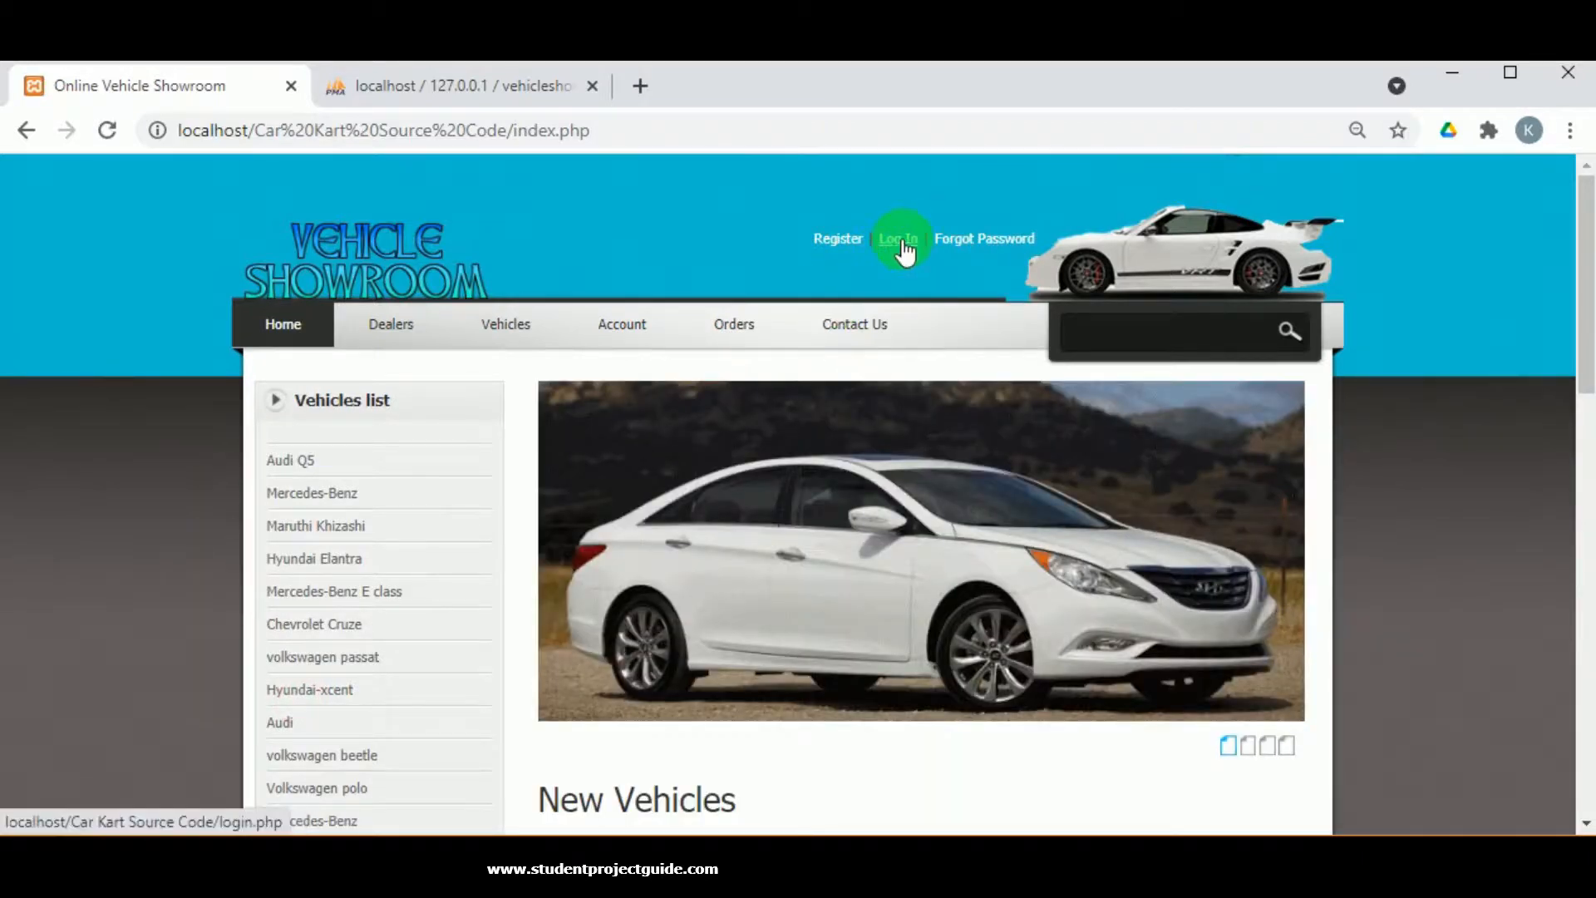
{"action": "left_click", "coordinate": [897, 241]}
{"action": "left_click", "coordinate": [722, 499]}
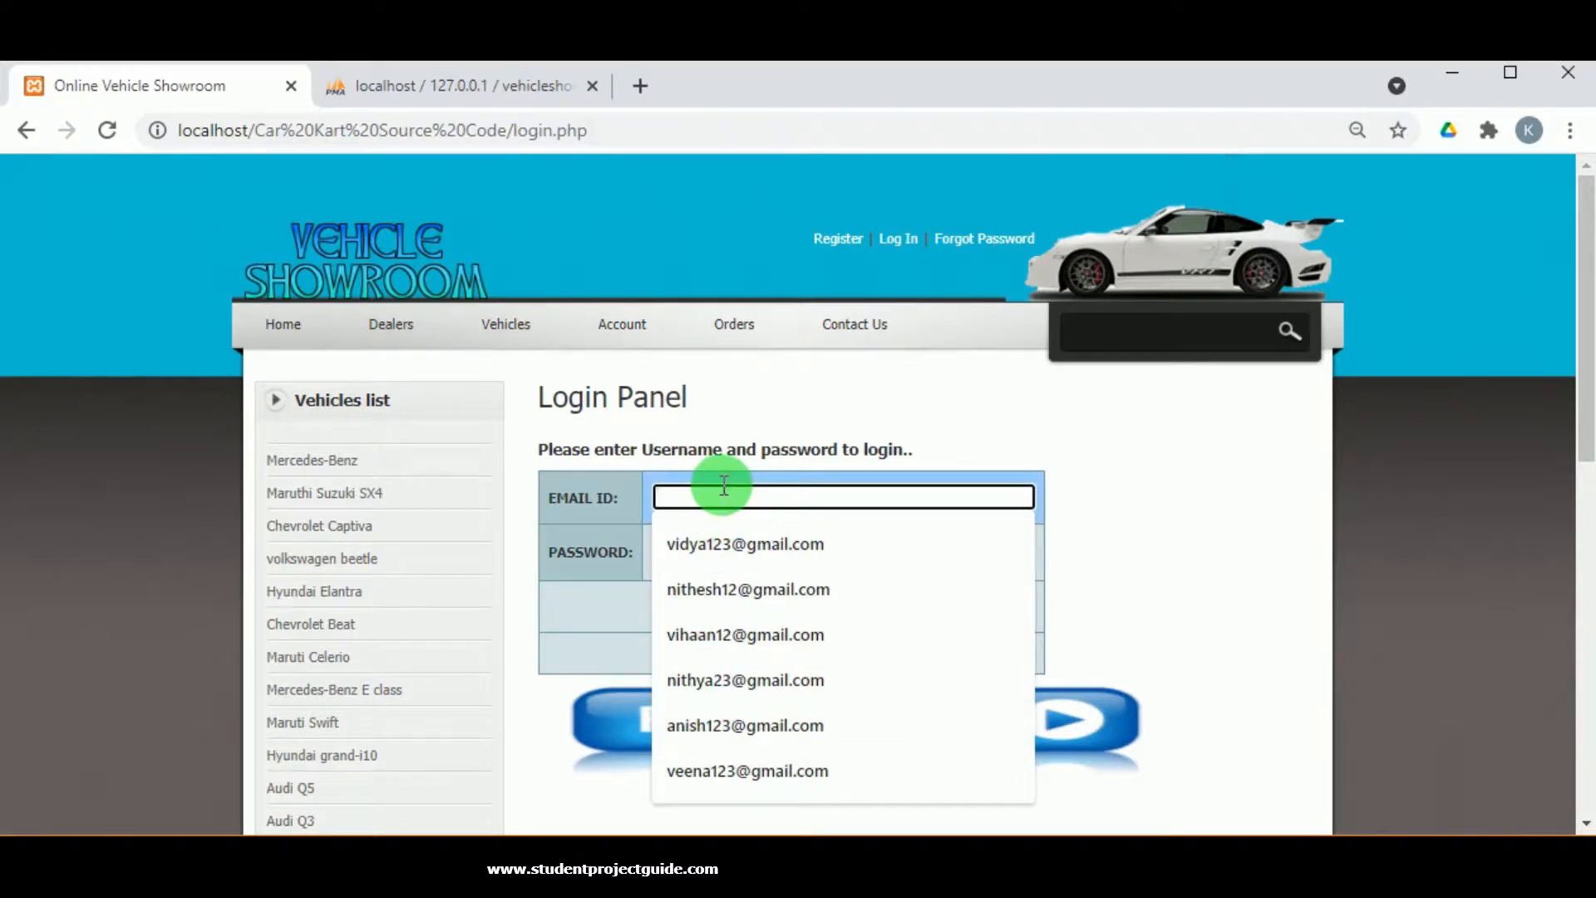
{"action": "type", "text": "anish123"}
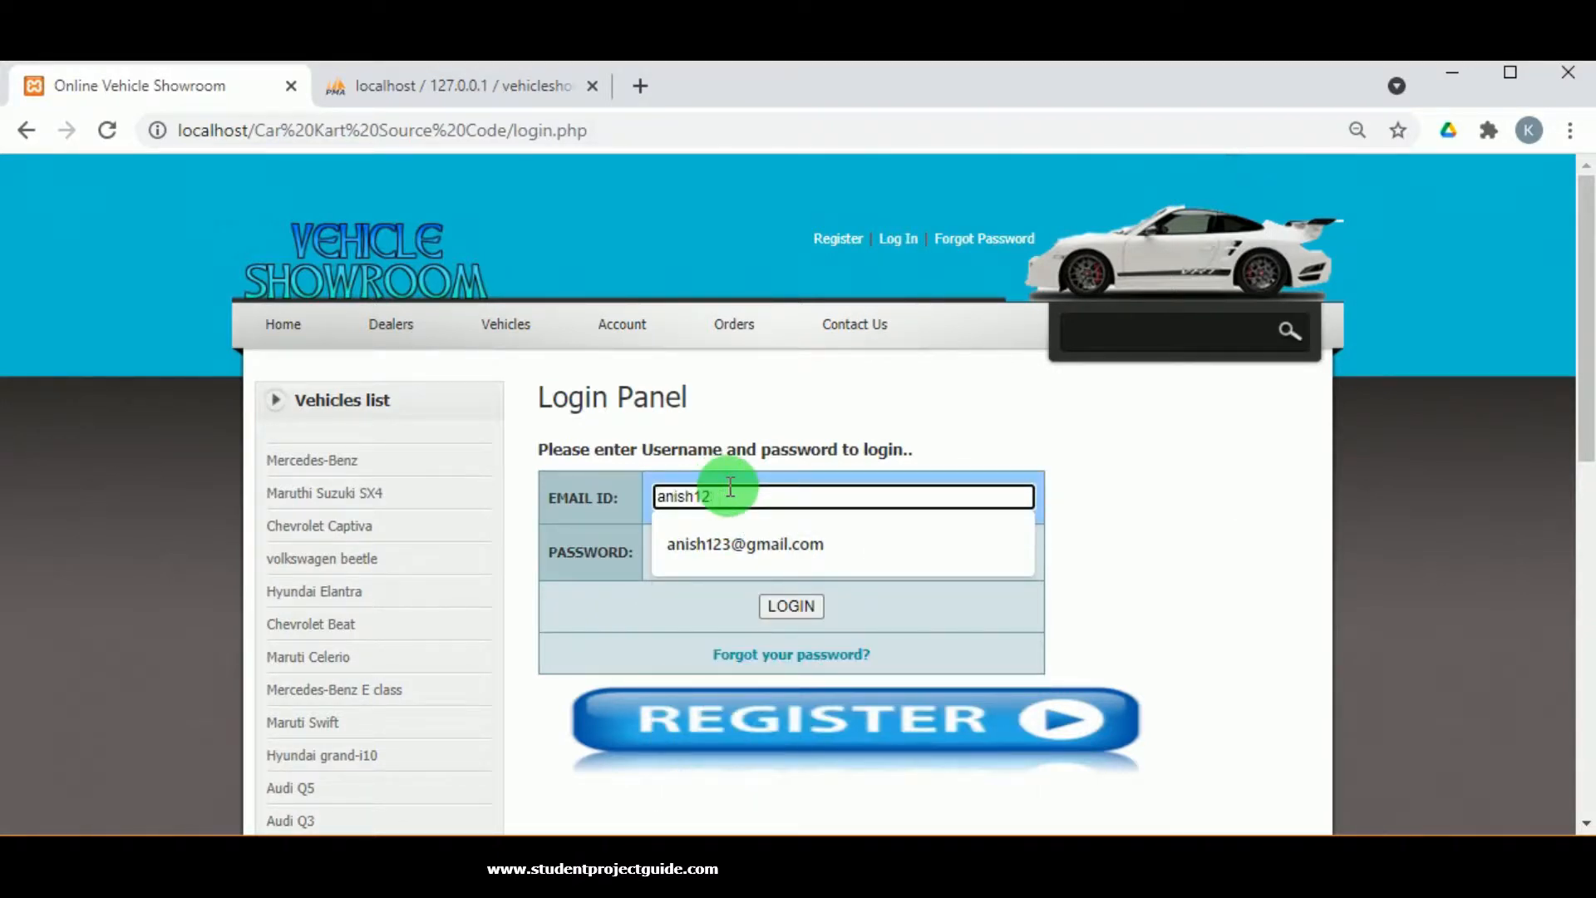
{"action": "key", "text": "BackSpace"}
{"action": "key", "text": "BackSpace"}
{"action": "key", "text": "BackSpace"}
{"action": "key", "text": "BackSpace"}
{"action": "key", "text": "BackSpace"}
{"action": "key", "text": "BackSpace"}
{"action": "key", "text": "BackSpace"}
{"action": "type", "text": "vih"}
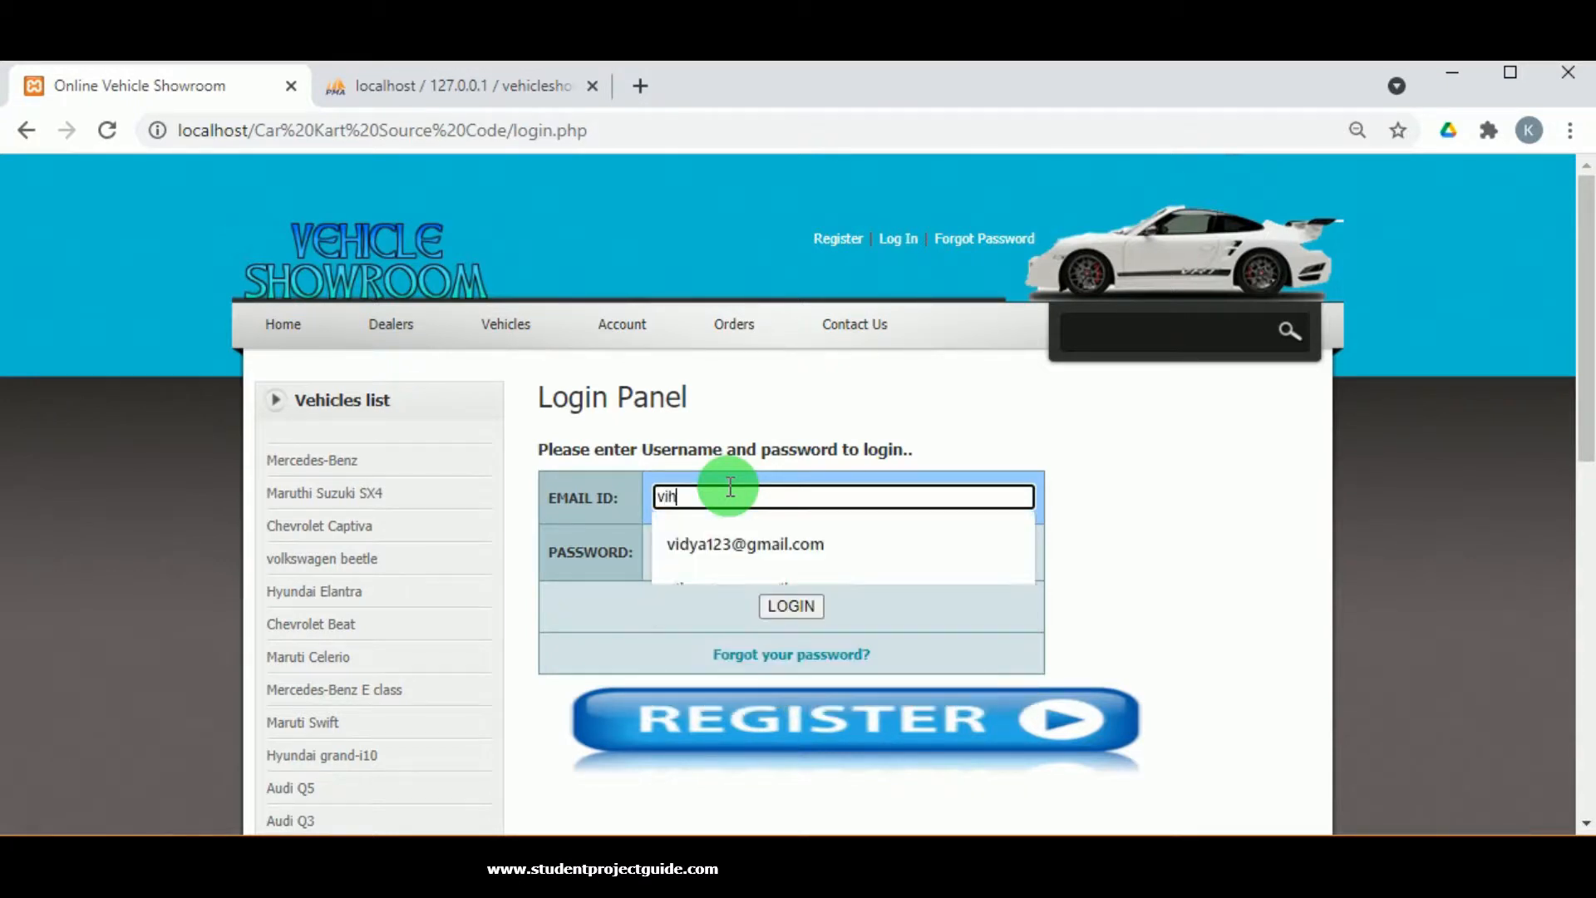
{"action": "left_click", "coordinate": [708, 524]}
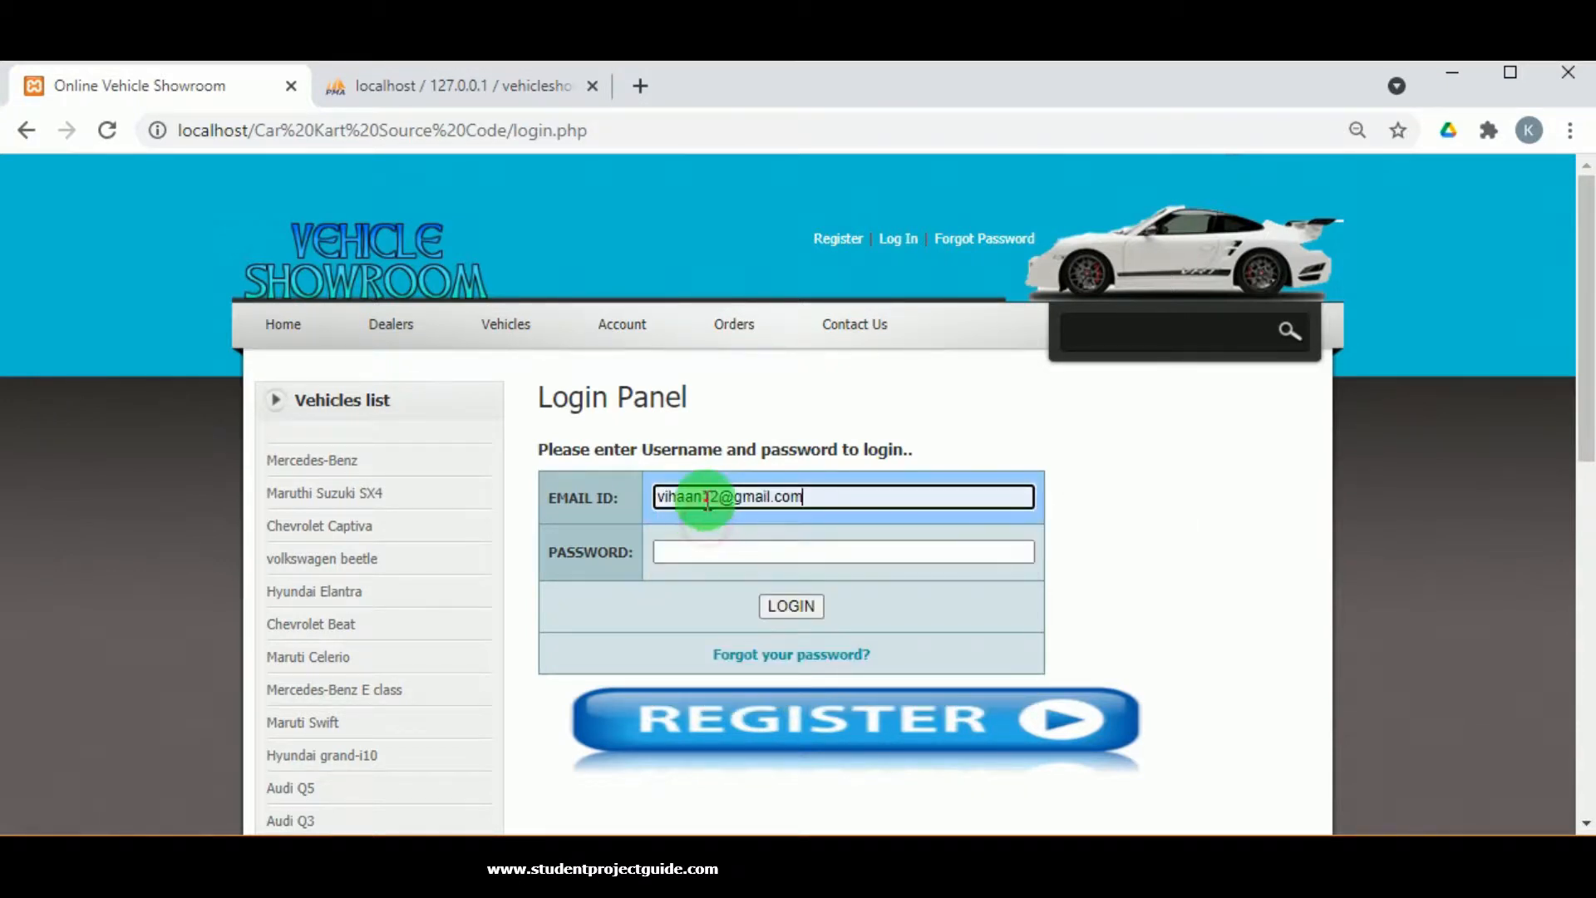
{"action": "left_click", "coordinate": [706, 553]}
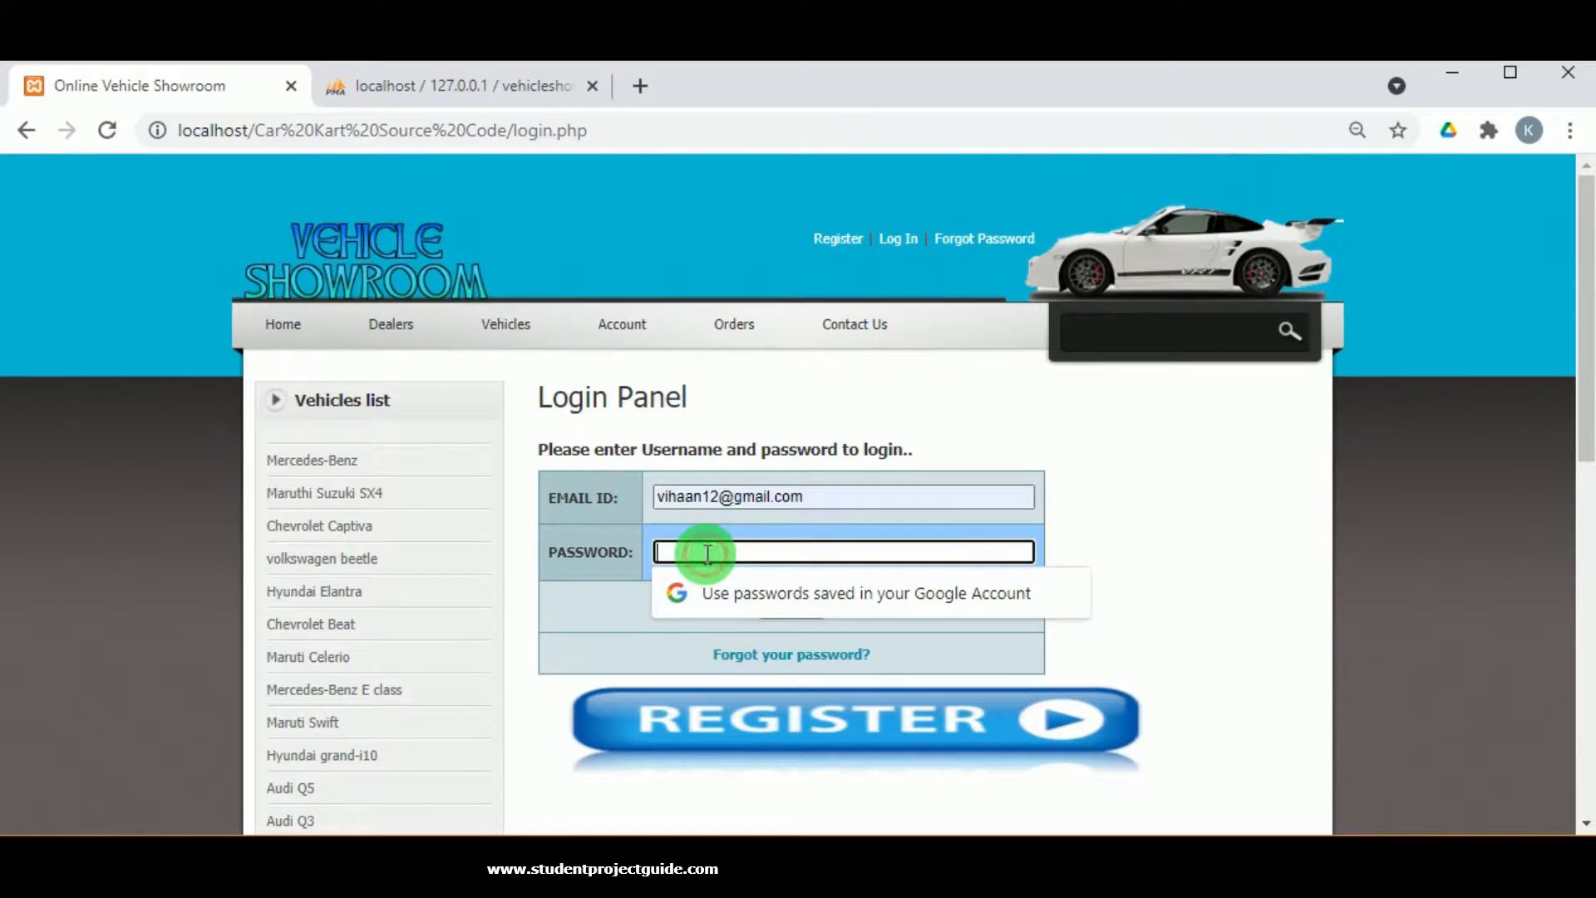
{"action": "type", "text": "vihaan12"}
{"action": "left_click", "coordinate": [766, 604]}
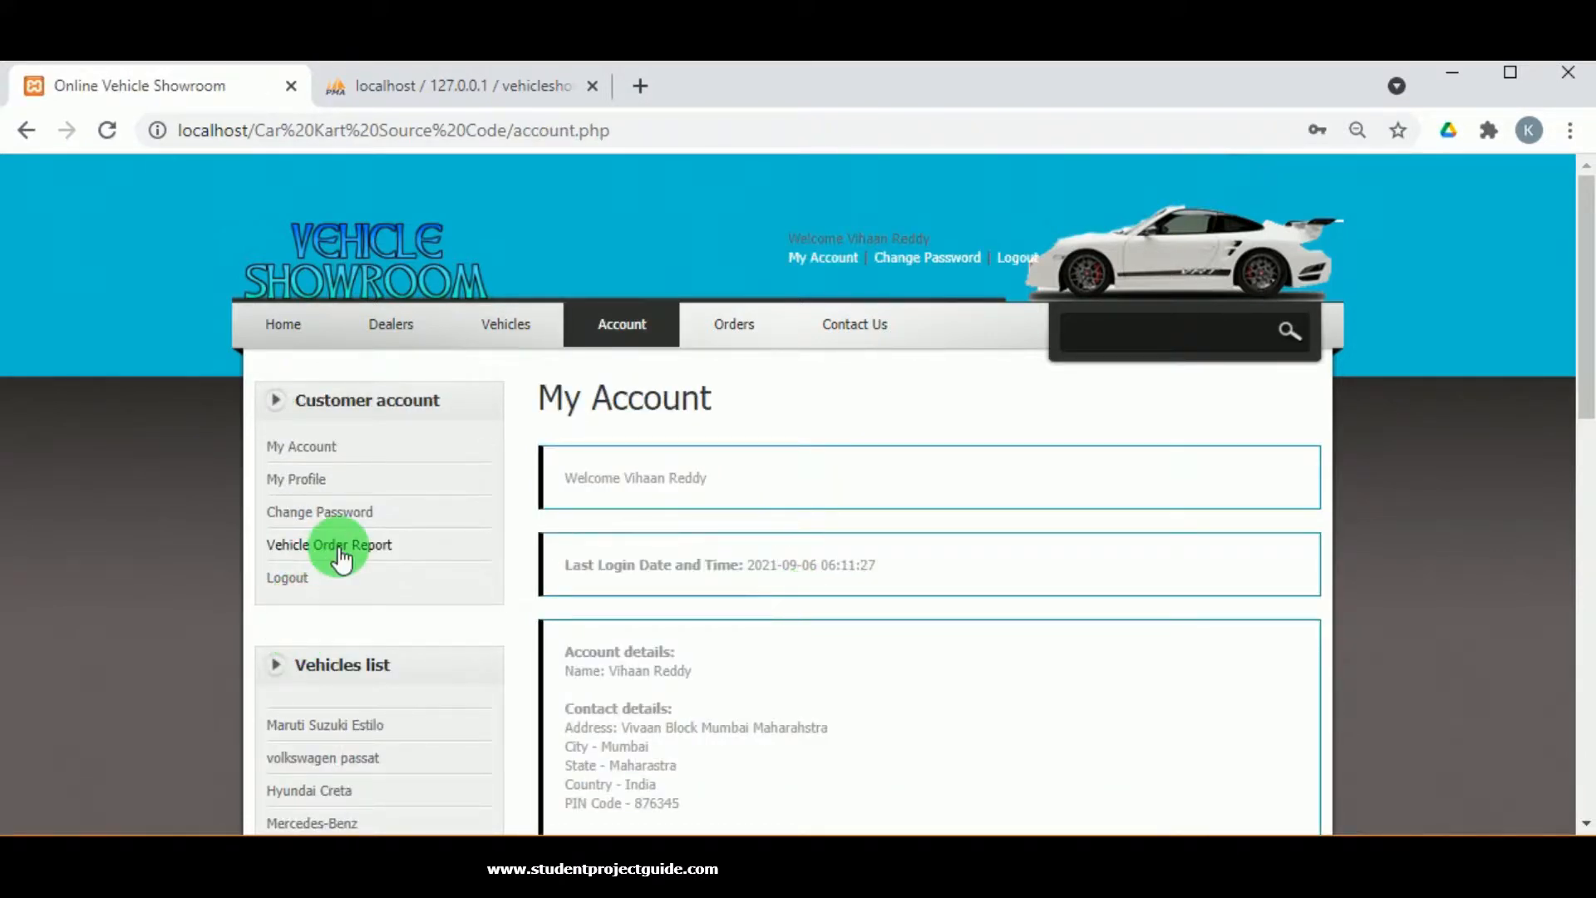
Open the Hyundai Creta order 28 details and confirm its status shows Accepted.
{"action": "left_click", "coordinate": [339, 545]}
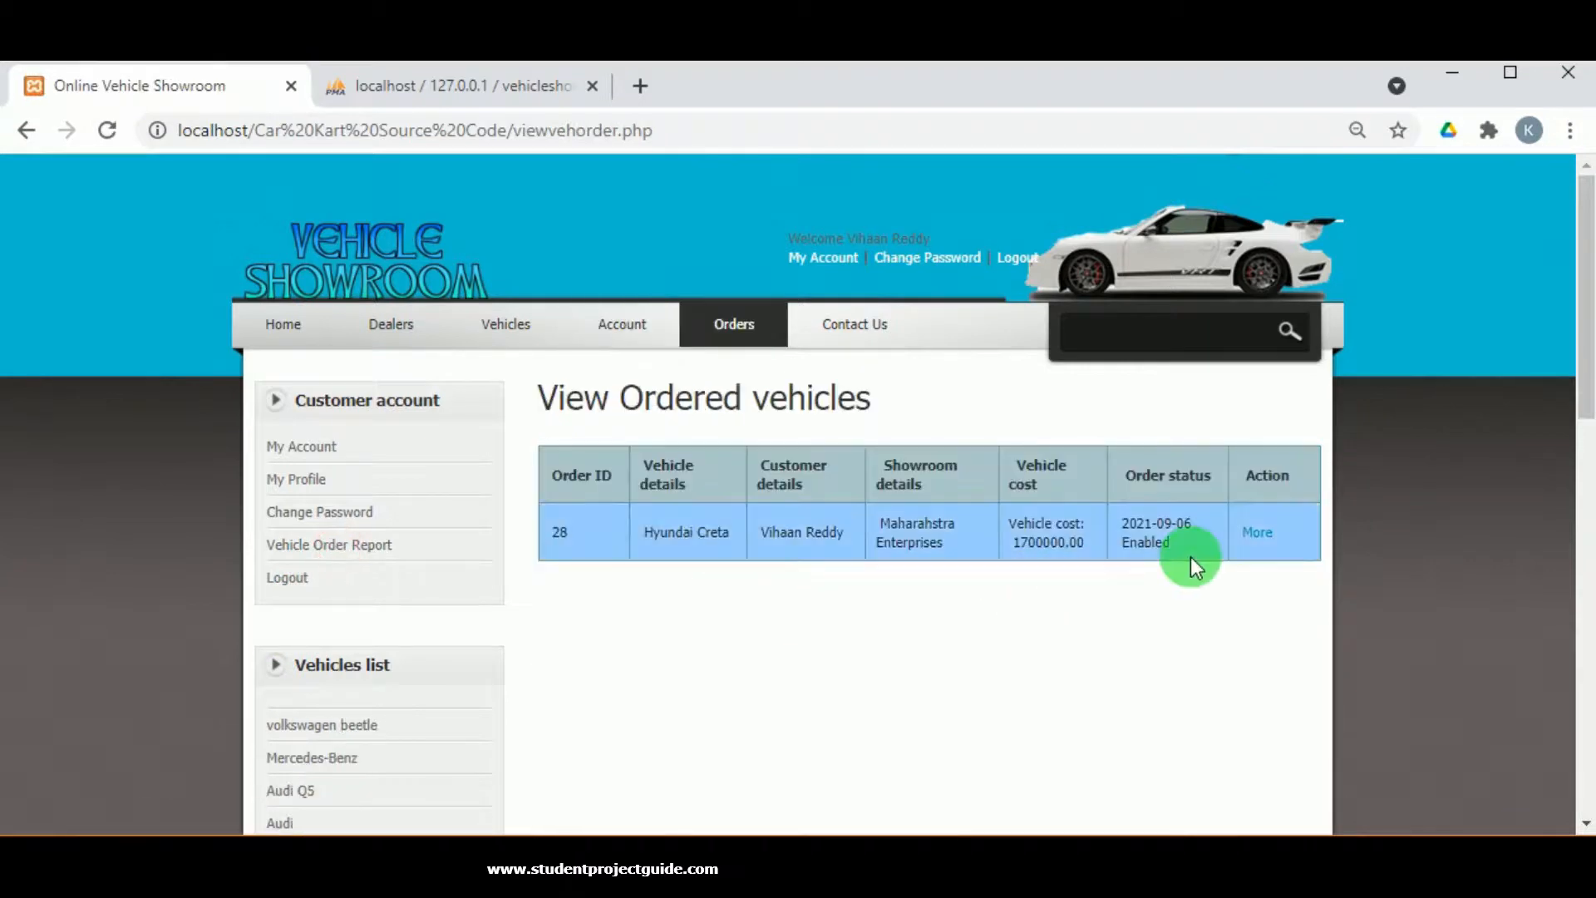
{"action": "left_click", "coordinate": [1261, 545]}
{"action": "scroll", "coordinate": [1026, 575], "scroll_direction": "down", "scroll_amount": 10}
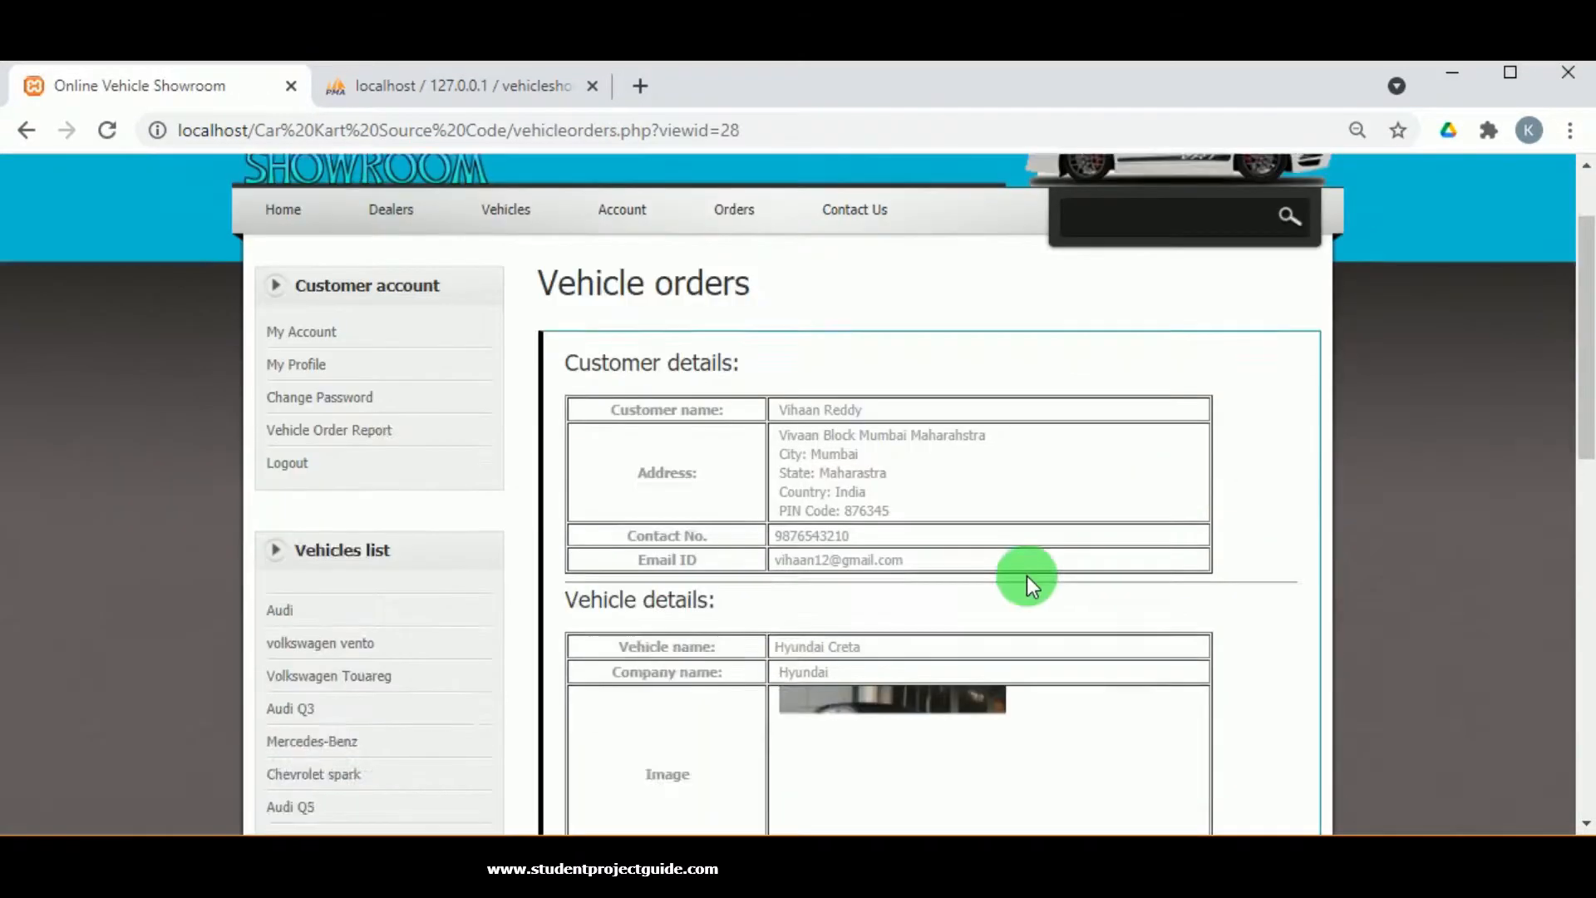
{"action": "left_click", "coordinate": [805, 627]}
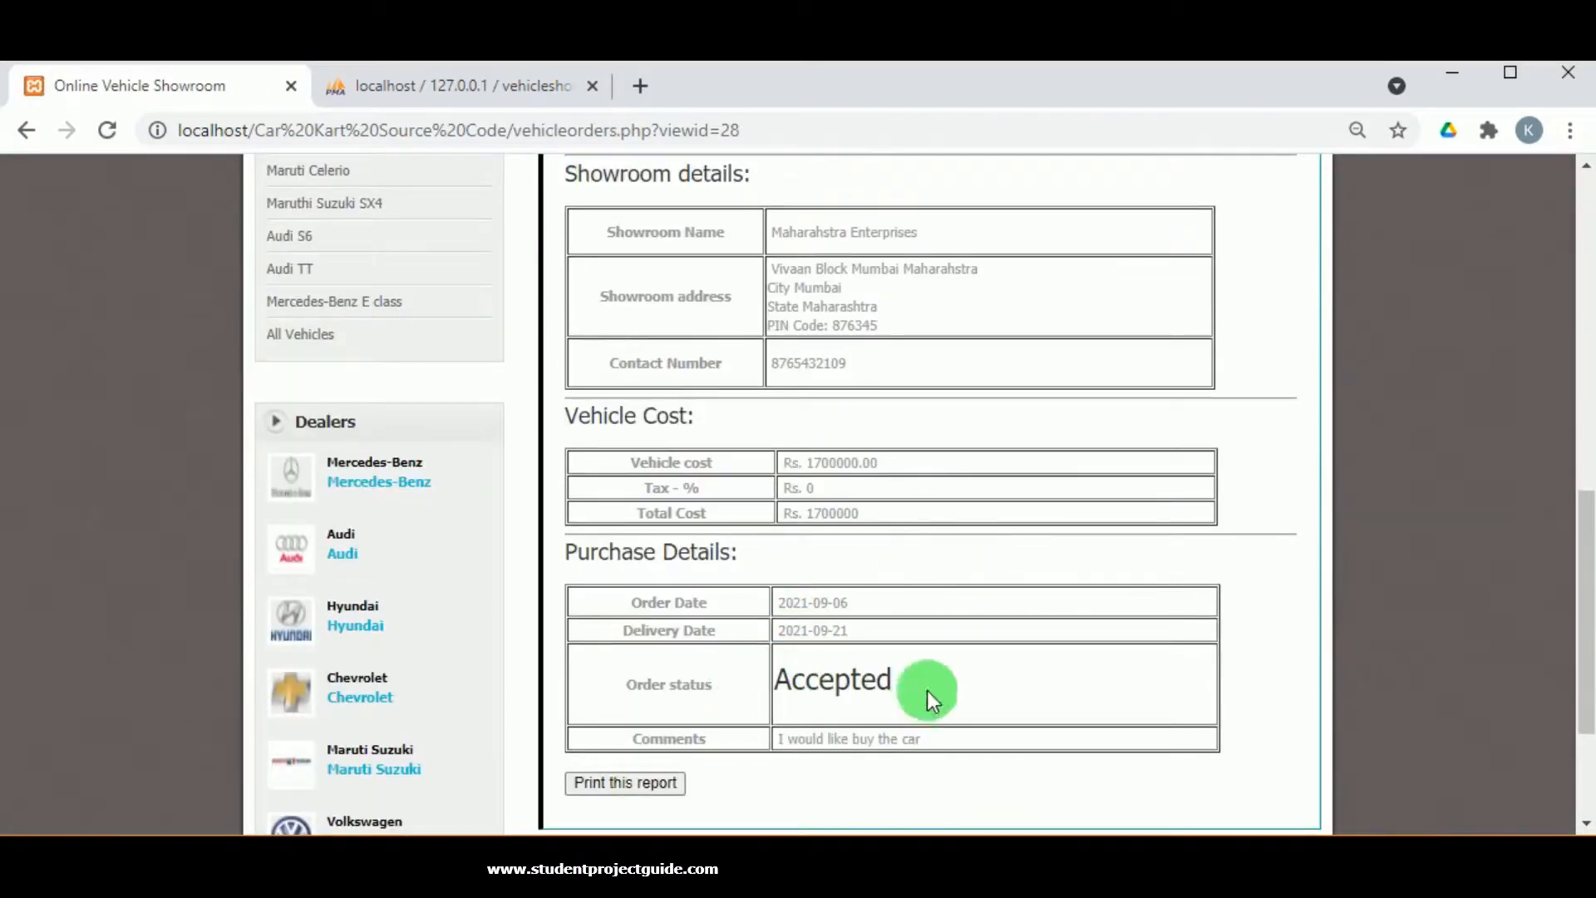
{"action": "scroll", "coordinate": [826, 775], "scroll_direction": "up", "scroll_amount": 10}
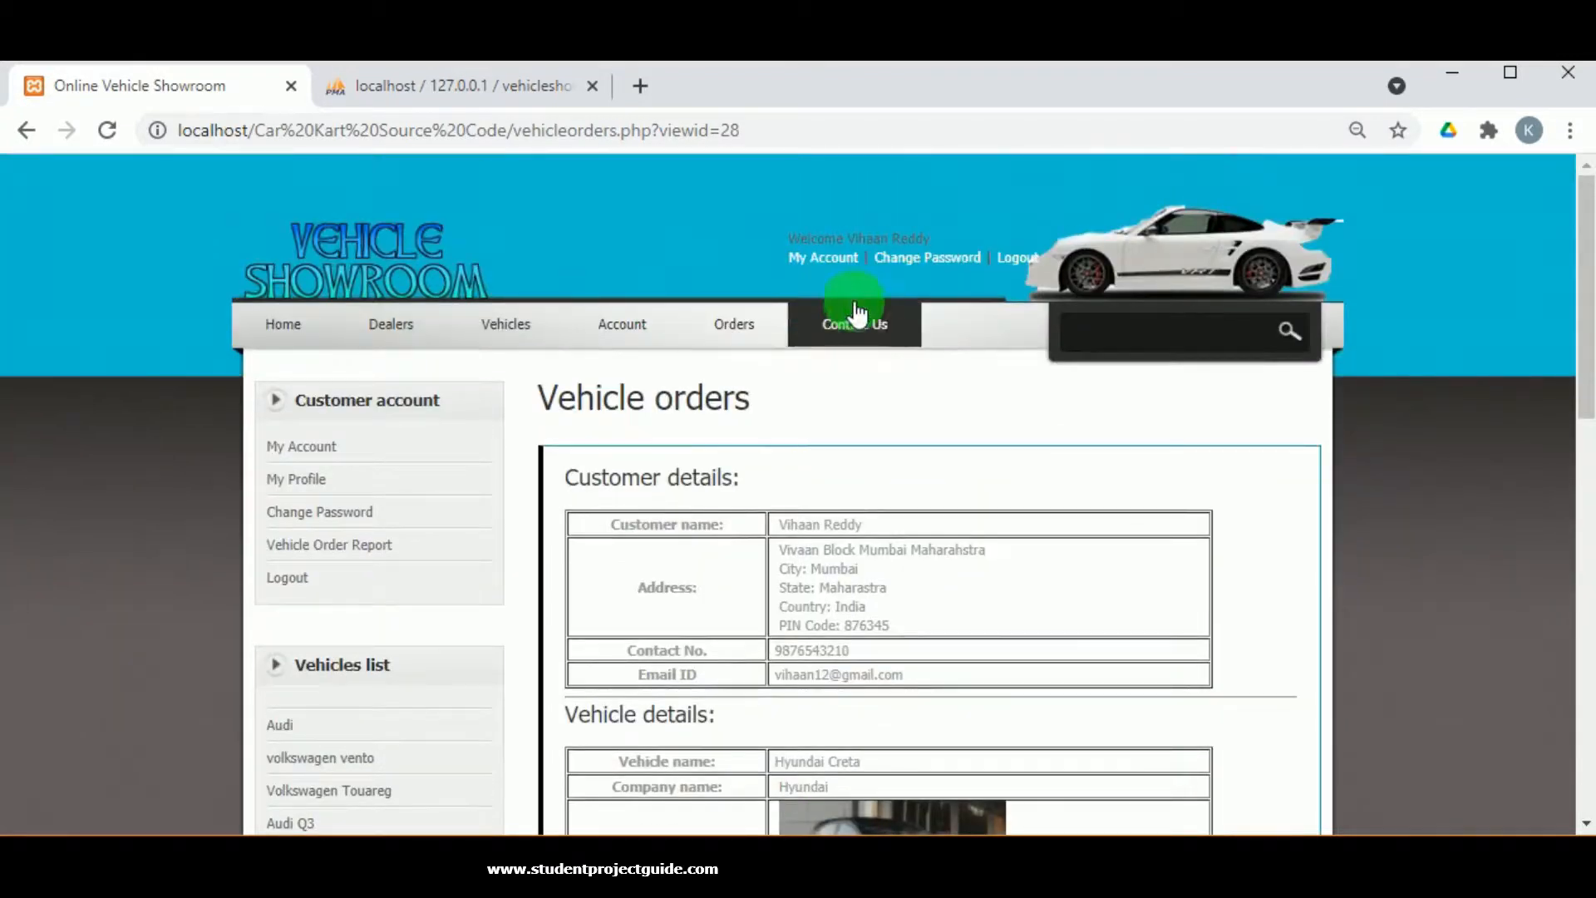
Log out of the customer account and open the Dealer Login Panel.
{"action": "left_click", "coordinate": [1009, 258]}
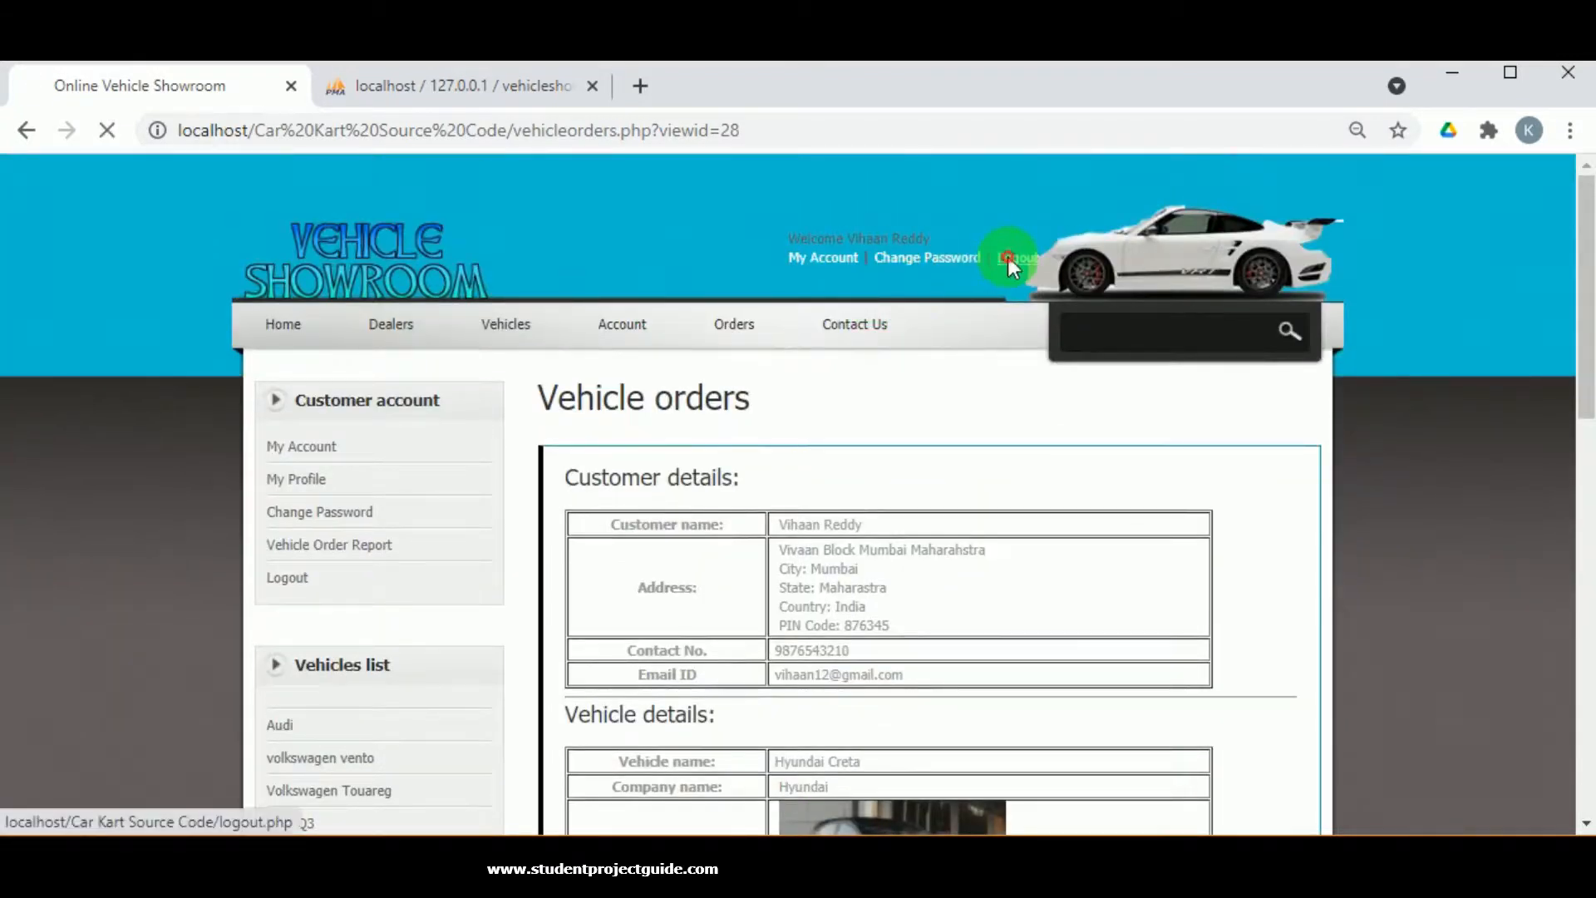
{"action": "scroll", "coordinate": [856, 446], "scroll_direction": "down", "scroll_amount": 15}
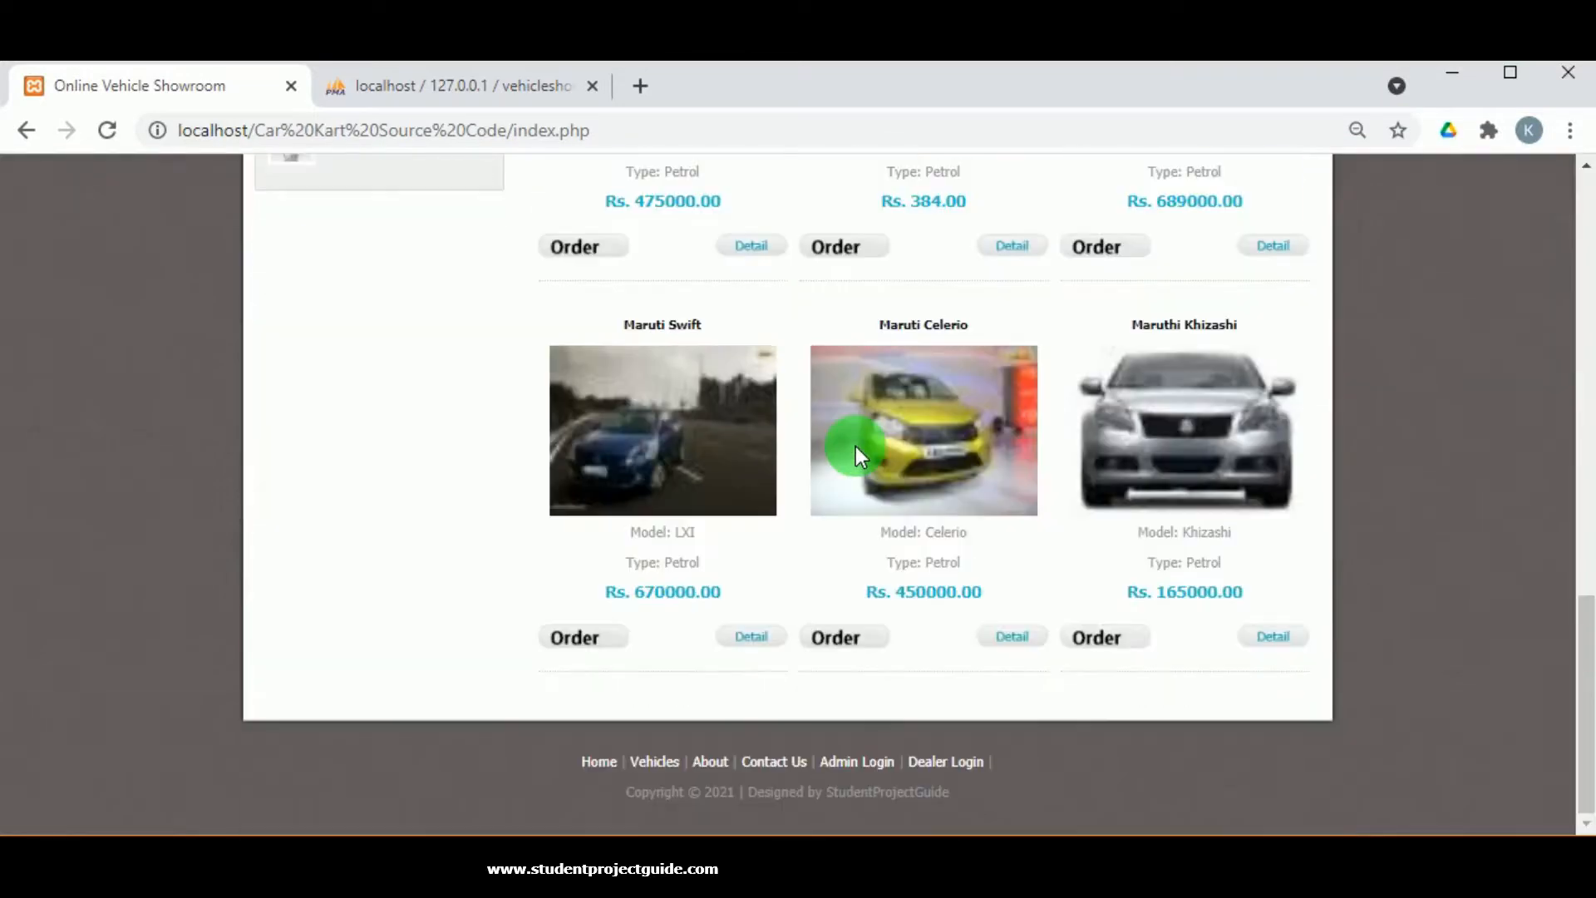
{"action": "left_click", "coordinate": [960, 763]}
{"action": "left_click", "coordinate": [680, 490]}
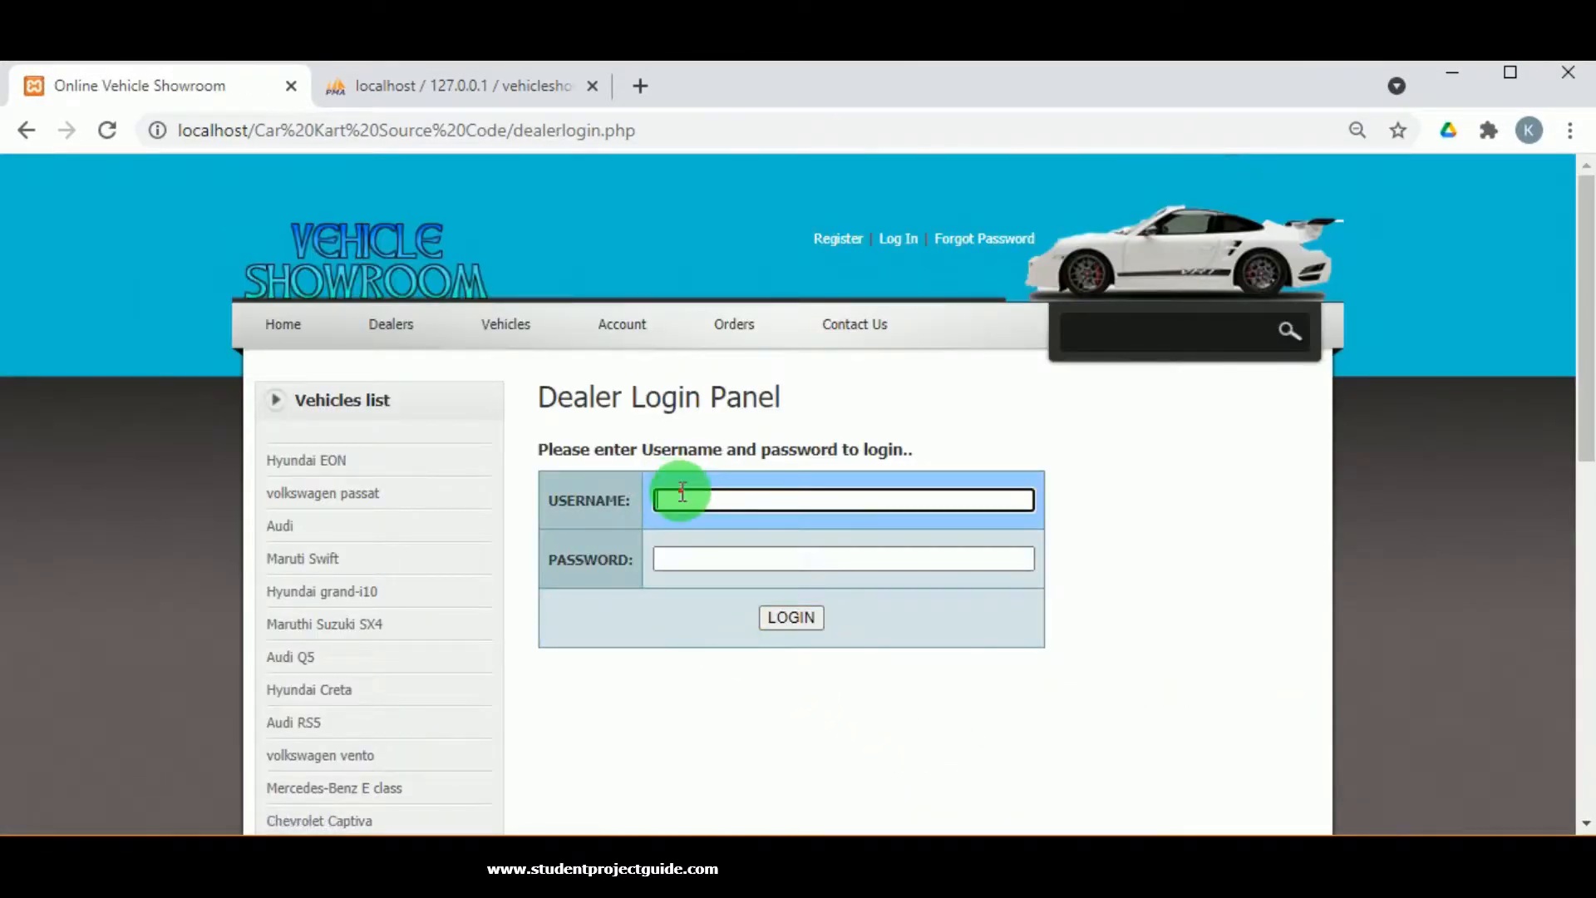
Sign in as the dealer using the saved username and pasted password.
{"action": "left_click", "coordinate": [689, 546]}
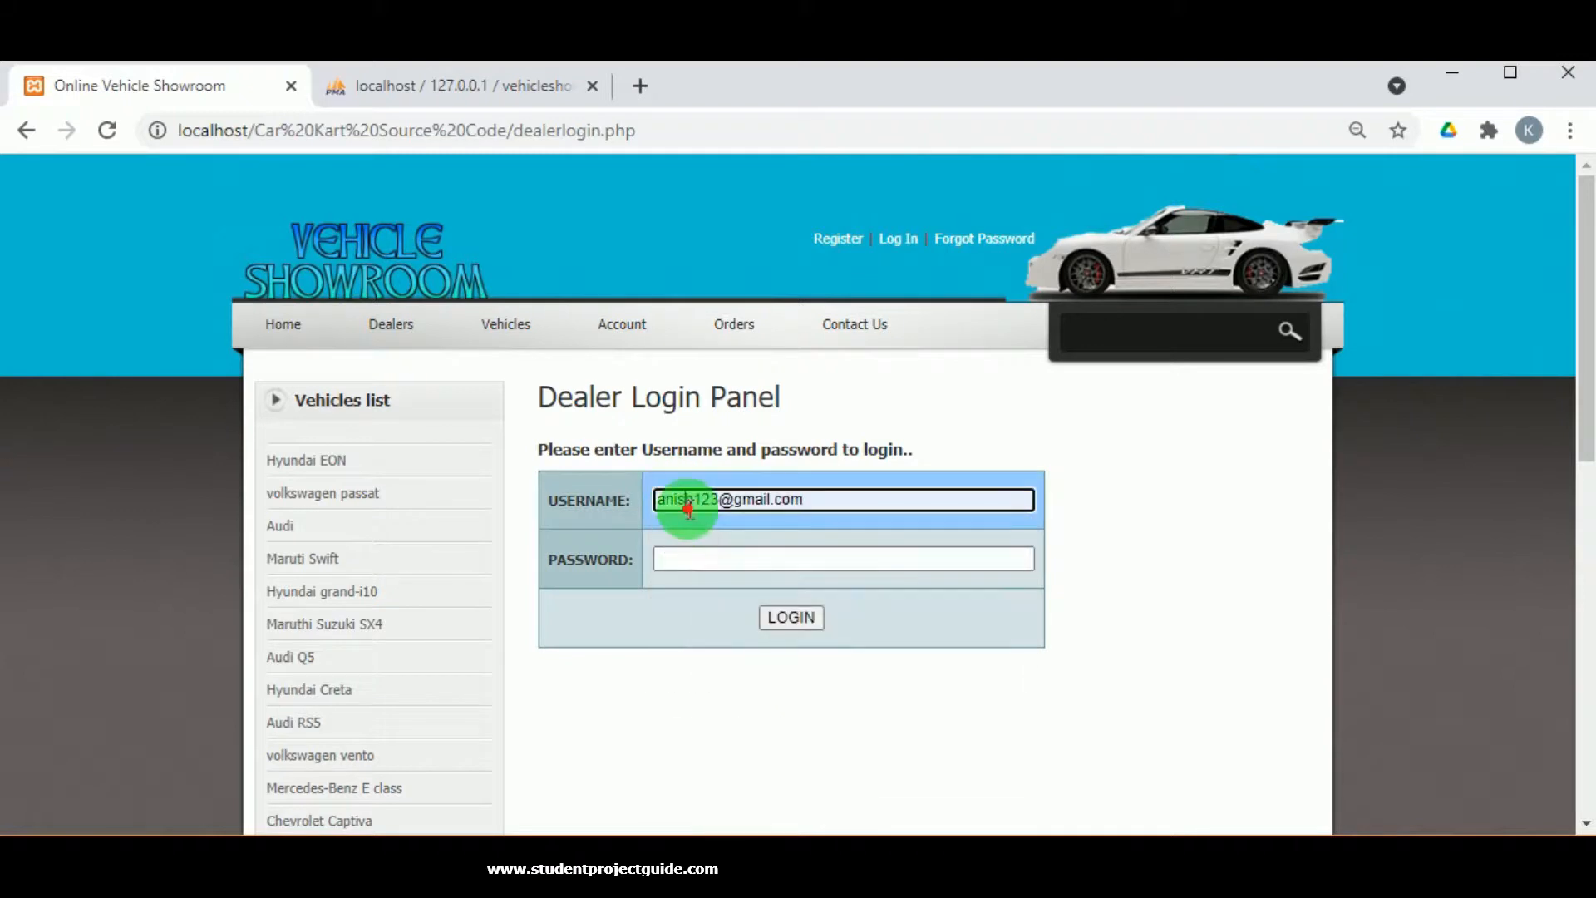
{"action": "double_click", "coordinate": [690, 503]}
{"action": "left_click", "coordinate": [694, 556]}
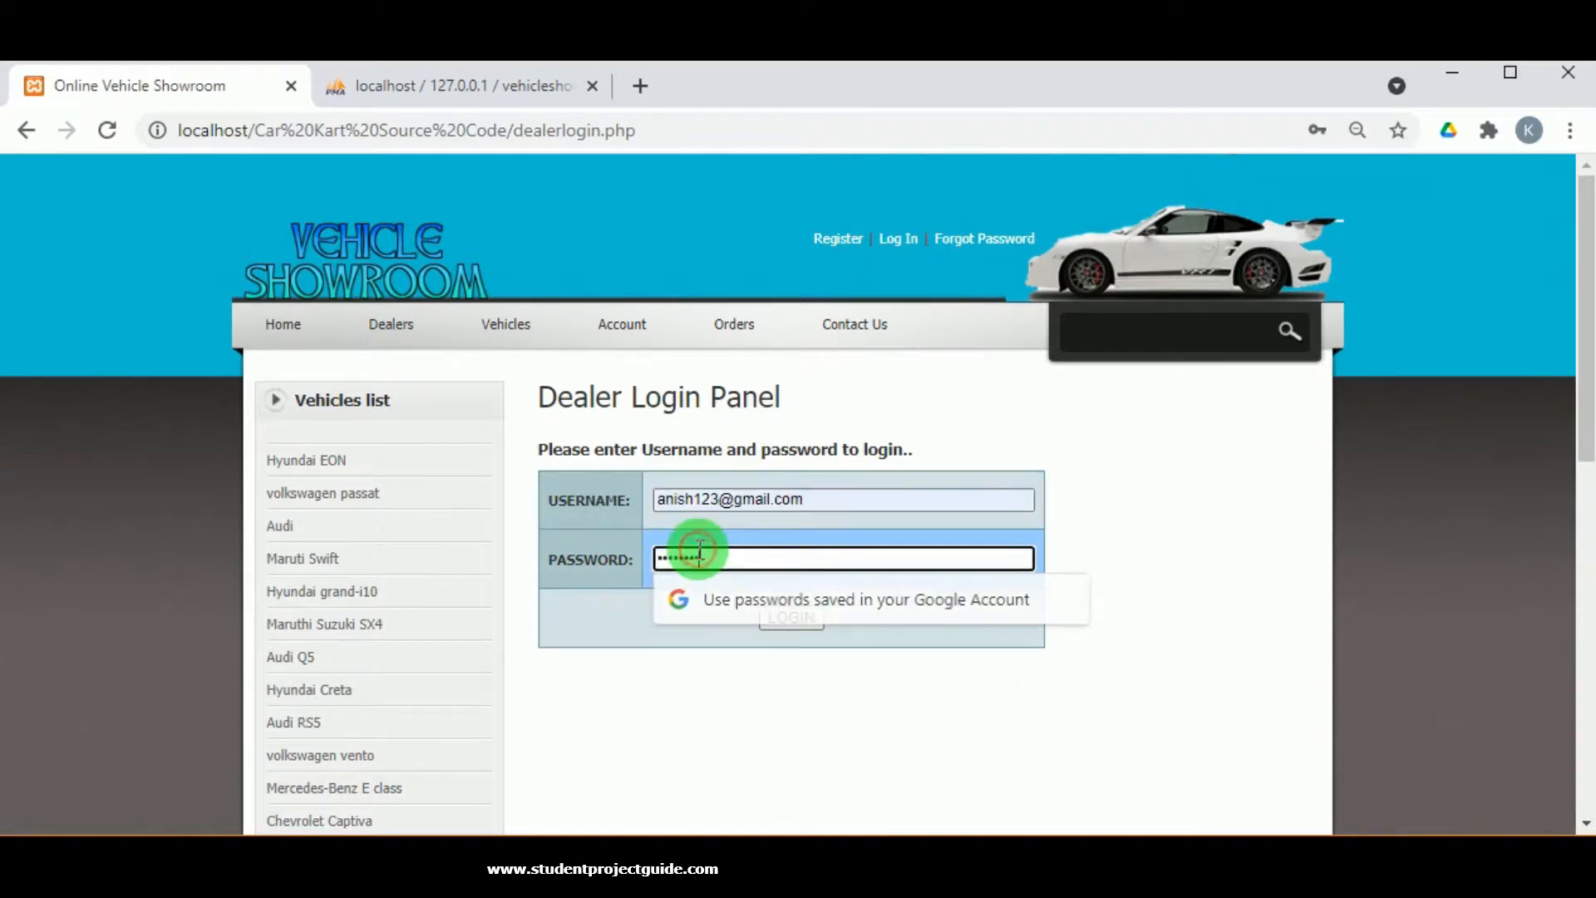
{"action": "key", "text": "ctrl+v"}
{"action": "left_click", "coordinate": [786, 617]}
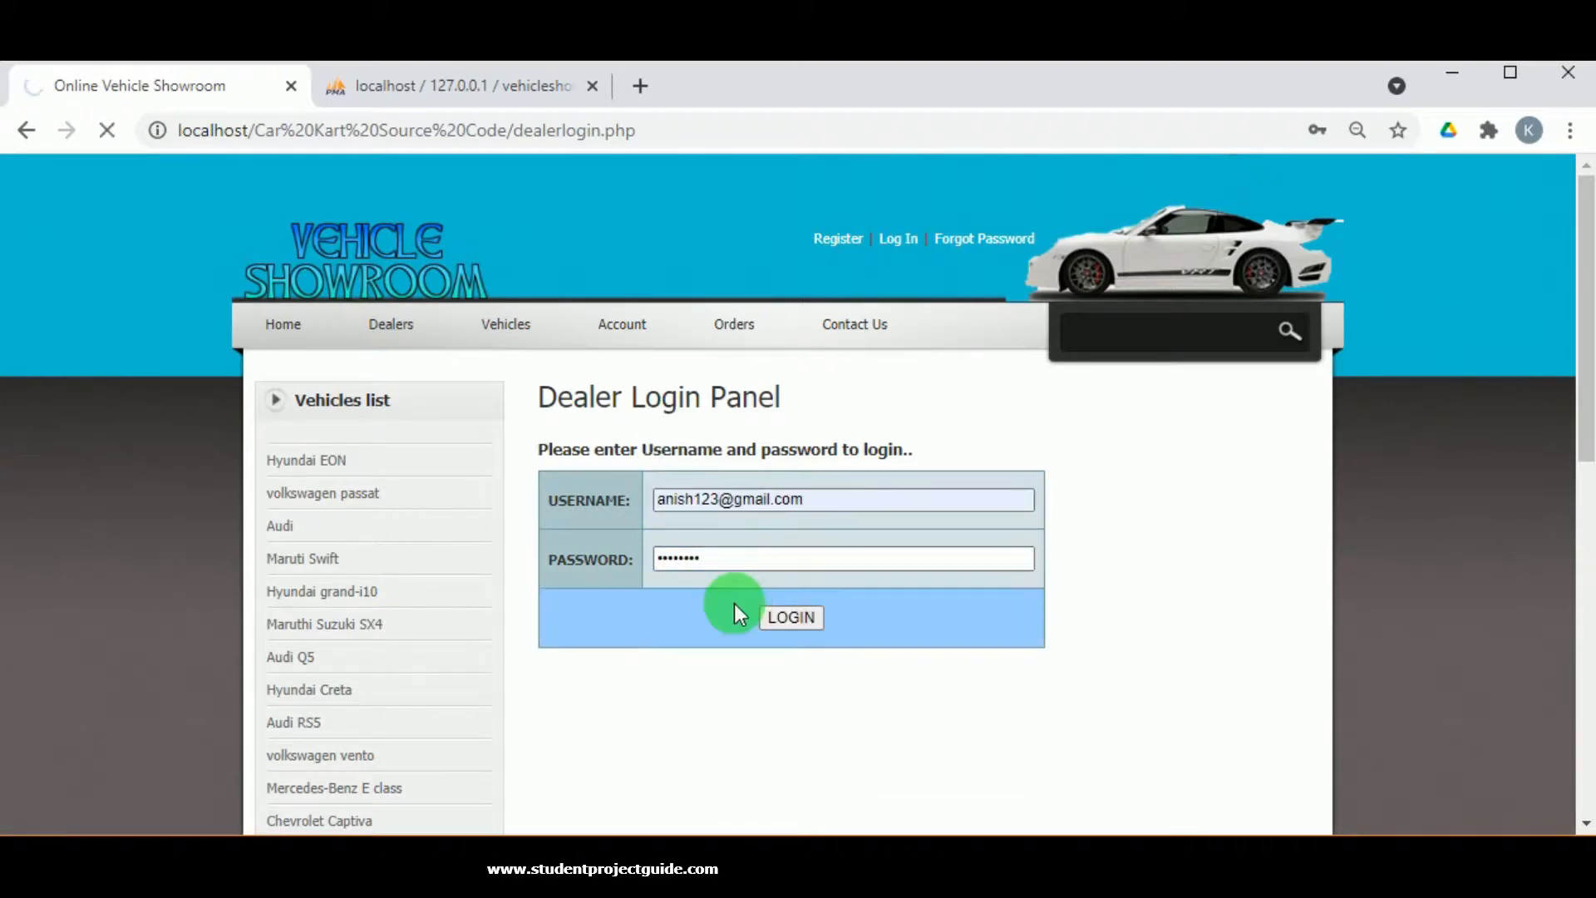
Open order 28's details from the Vehicle Order Report down to the status update section.
{"action": "scroll", "coordinate": [783, 518], "scroll_direction": "down", "scroll_amount": 3}
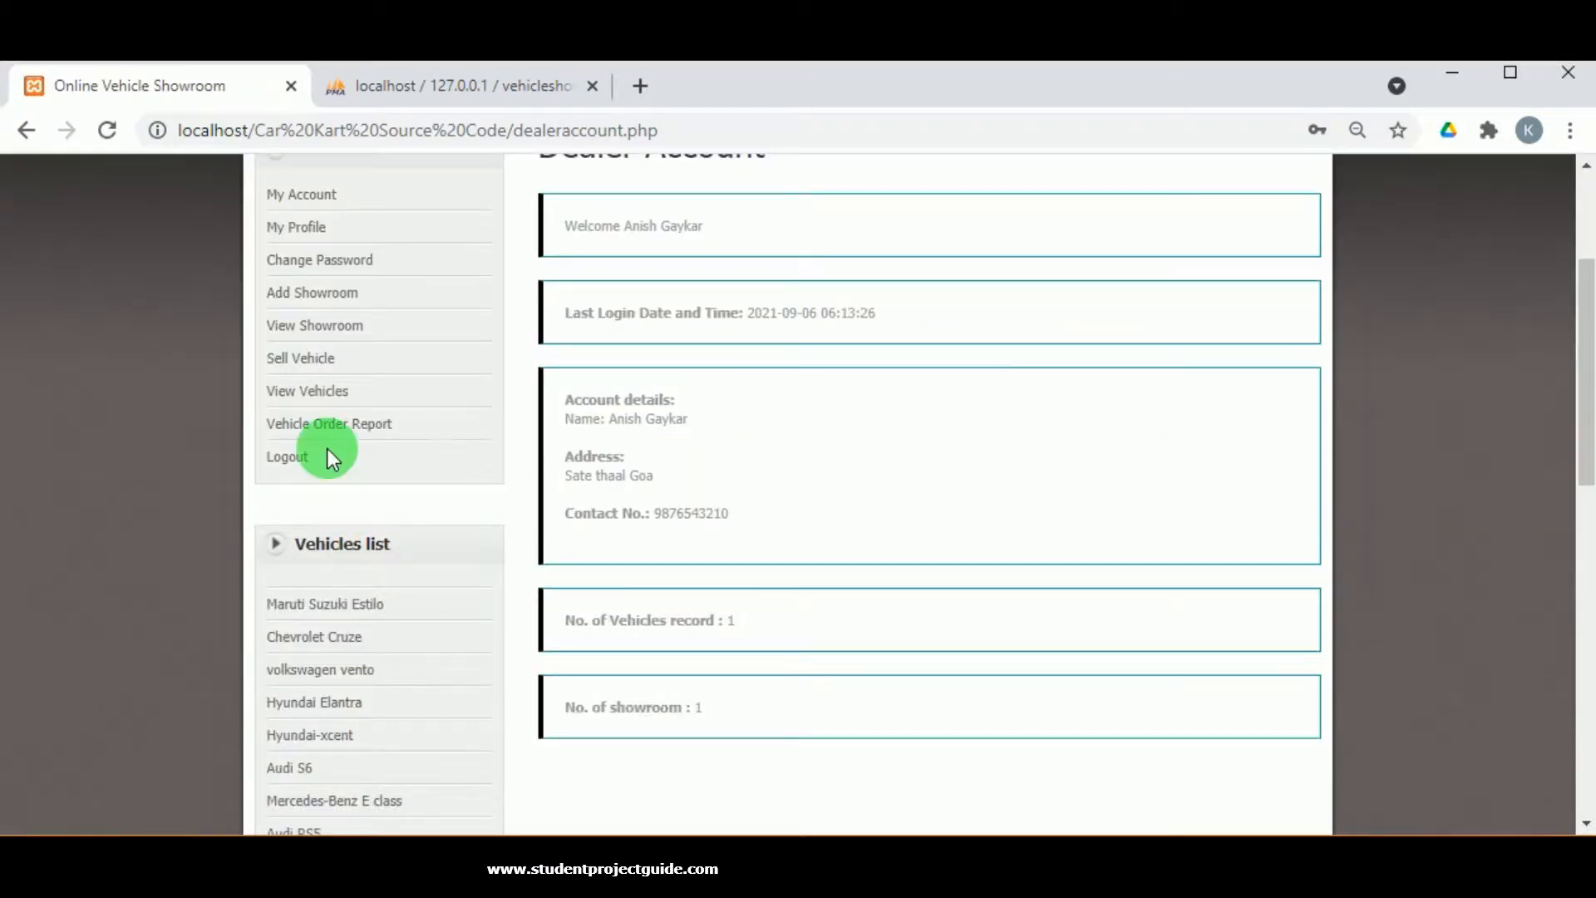
{"action": "left_click", "coordinate": [320, 423]}
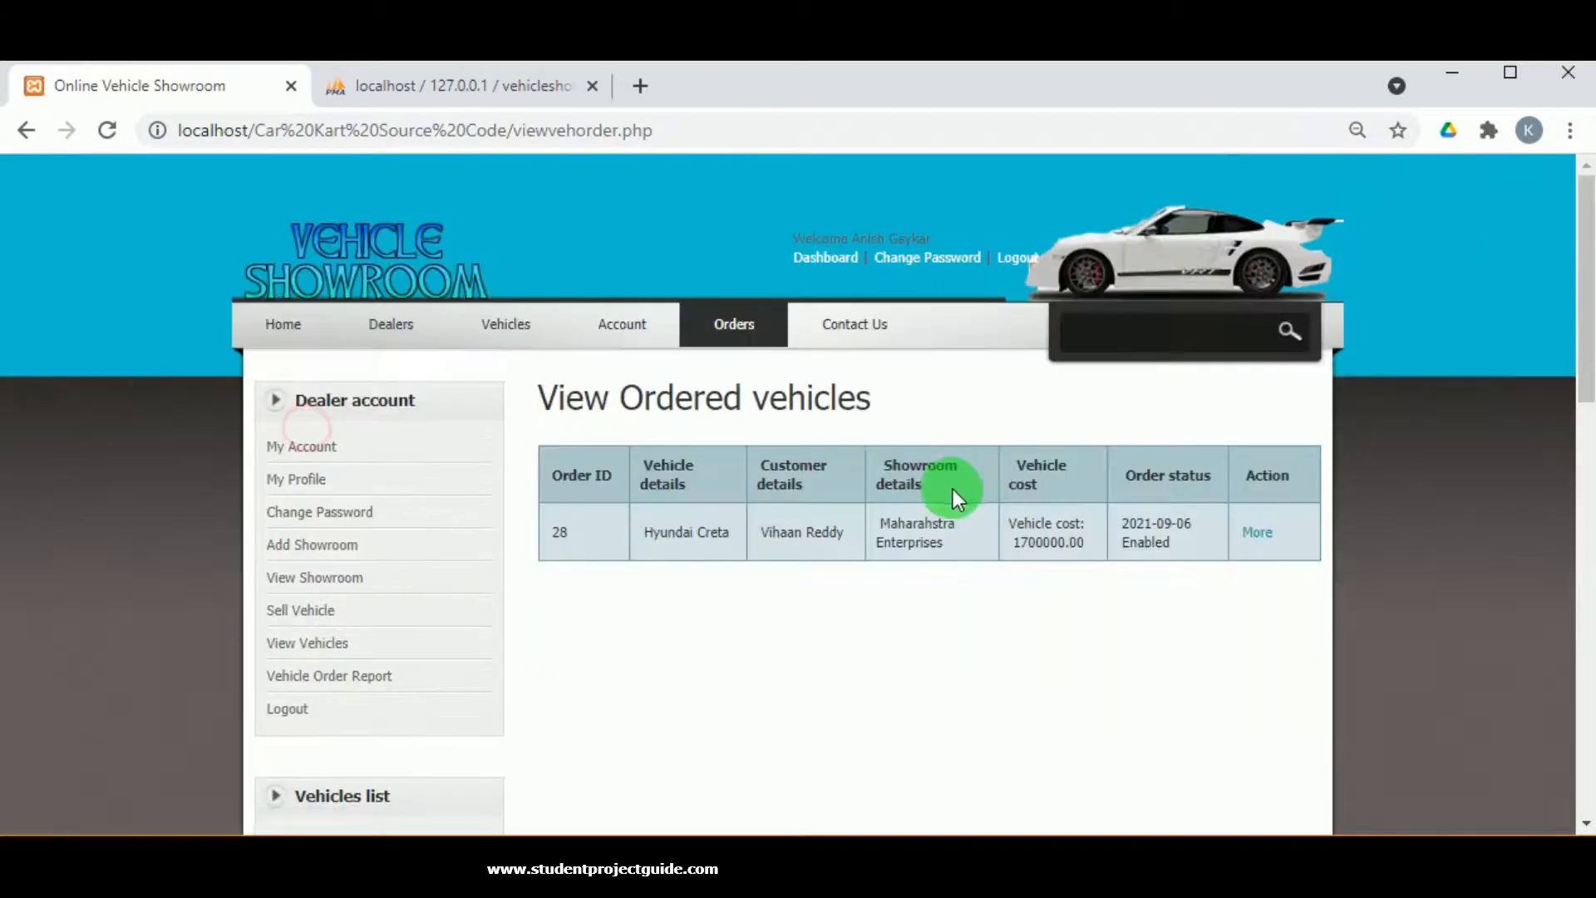
{"action": "left_click", "coordinate": [1257, 537]}
{"action": "scroll", "coordinate": [974, 620], "scroll_direction": "down", "scroll_amount": 10}
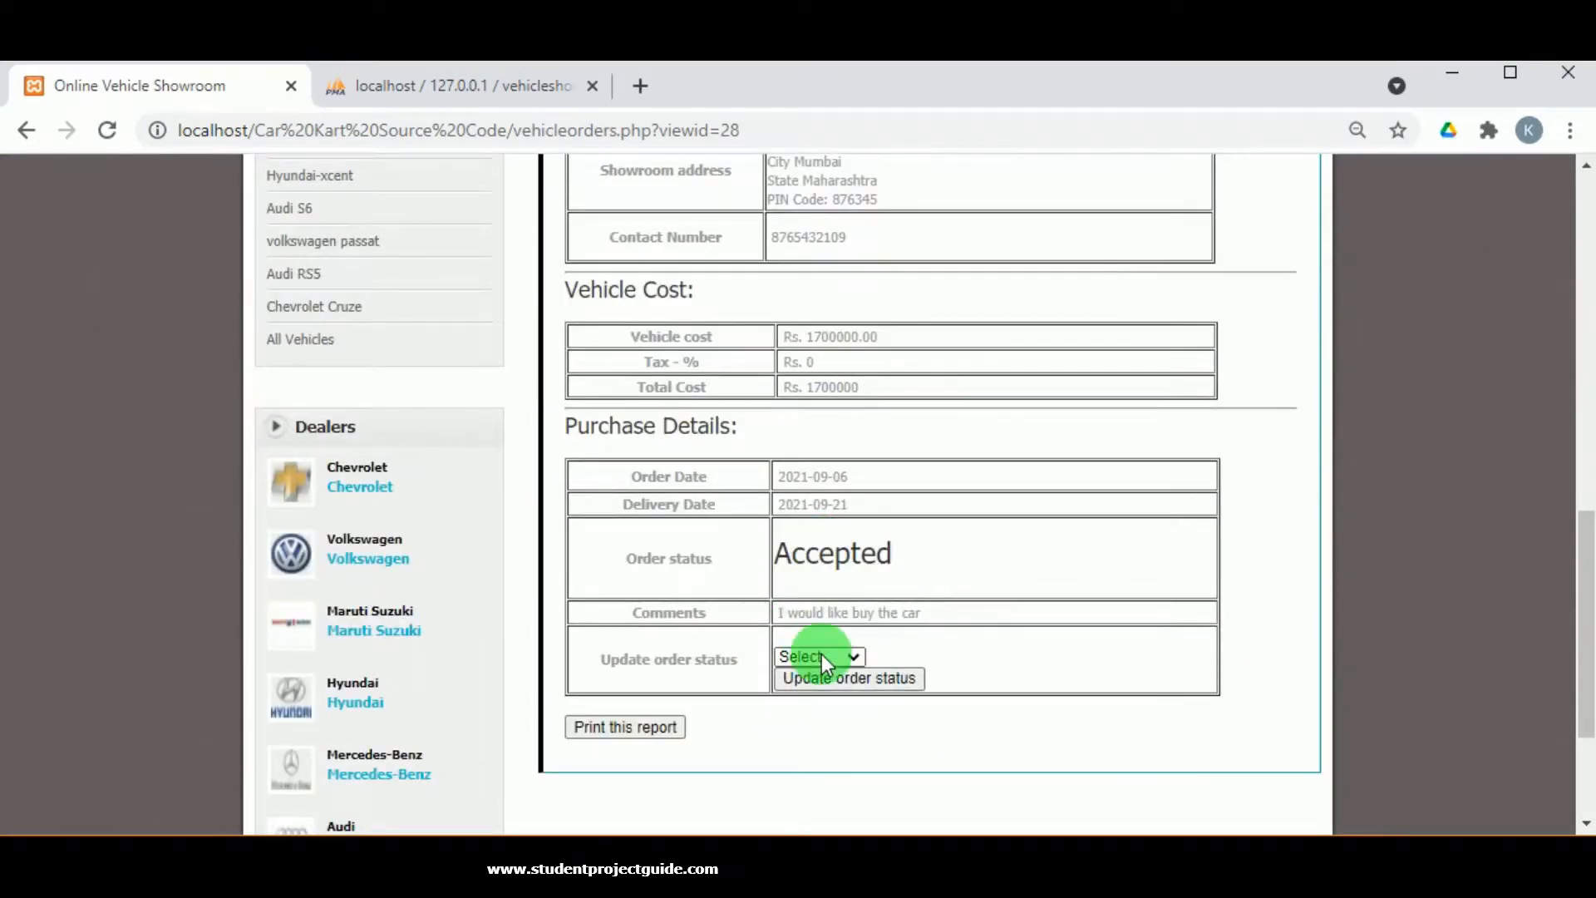
Update order 28's status to Delivered and dismiss the confirmation alert.
{"action": "left_click", "coordinate": [821, 656]}
{"action": "left_click", "coordinate": [821, 735]}
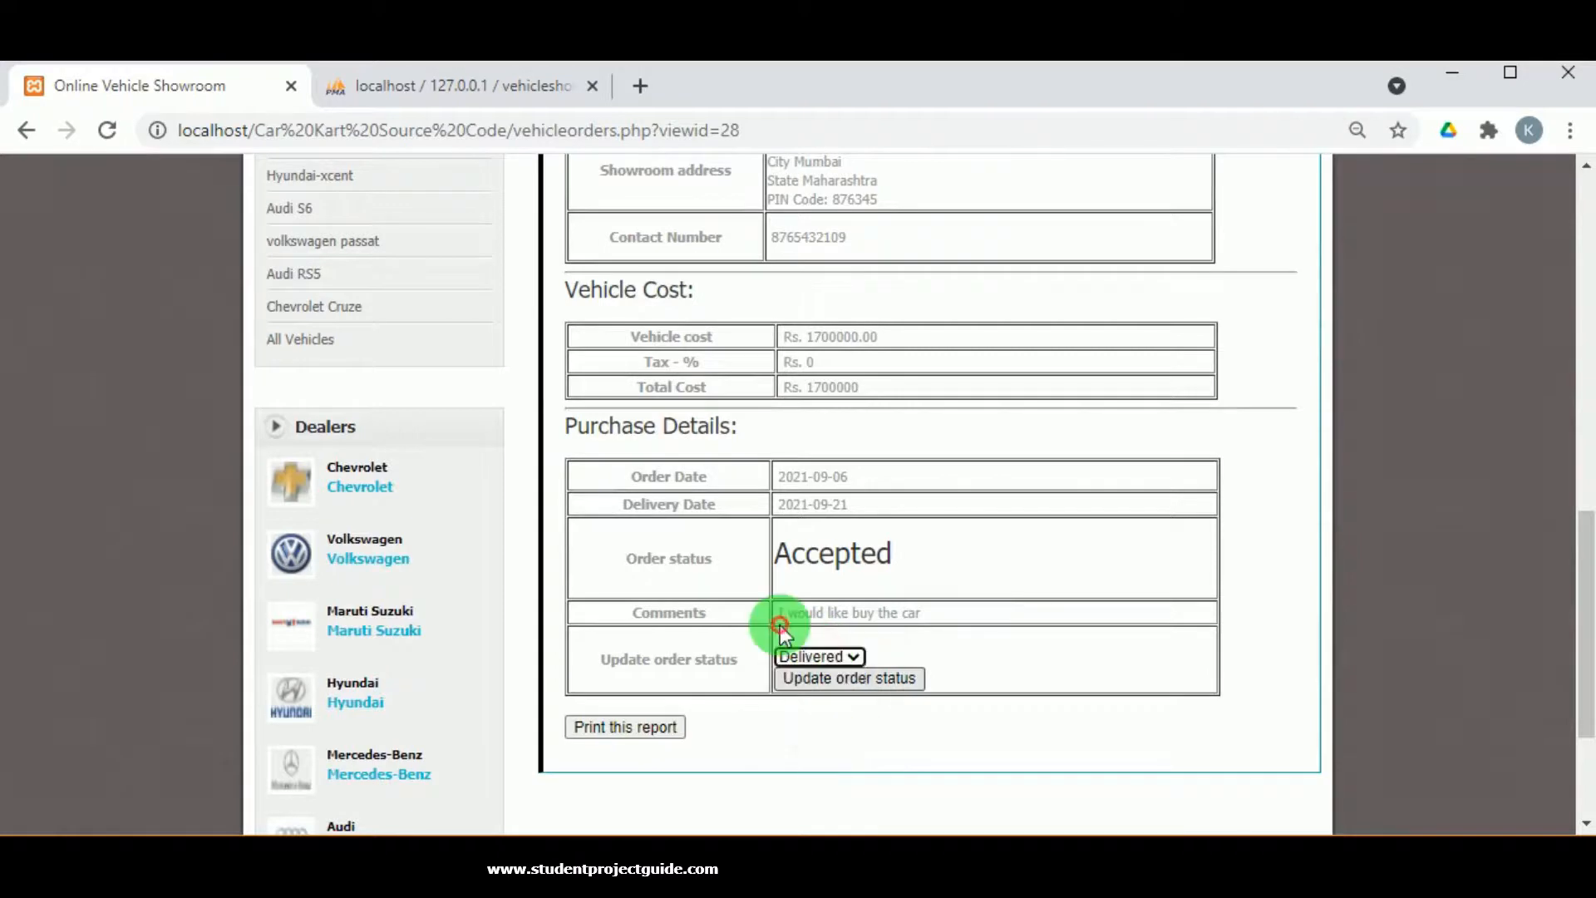
{"action": "left_click", "coordinate": [817, 676]}
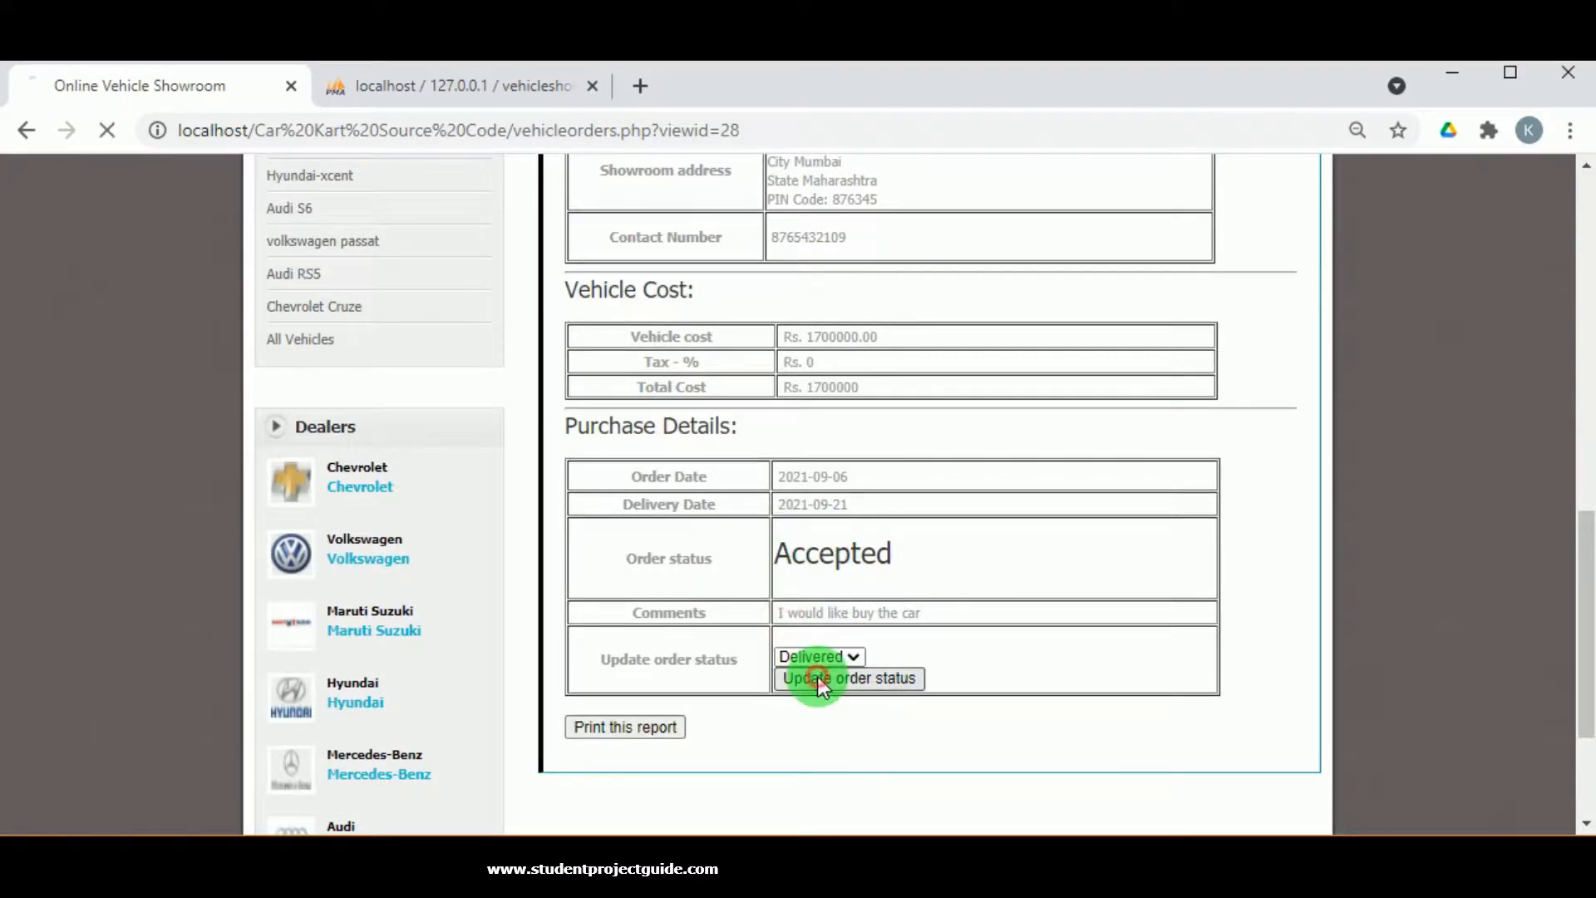
{"action": "left_click", "coordinate": [993, 280]}
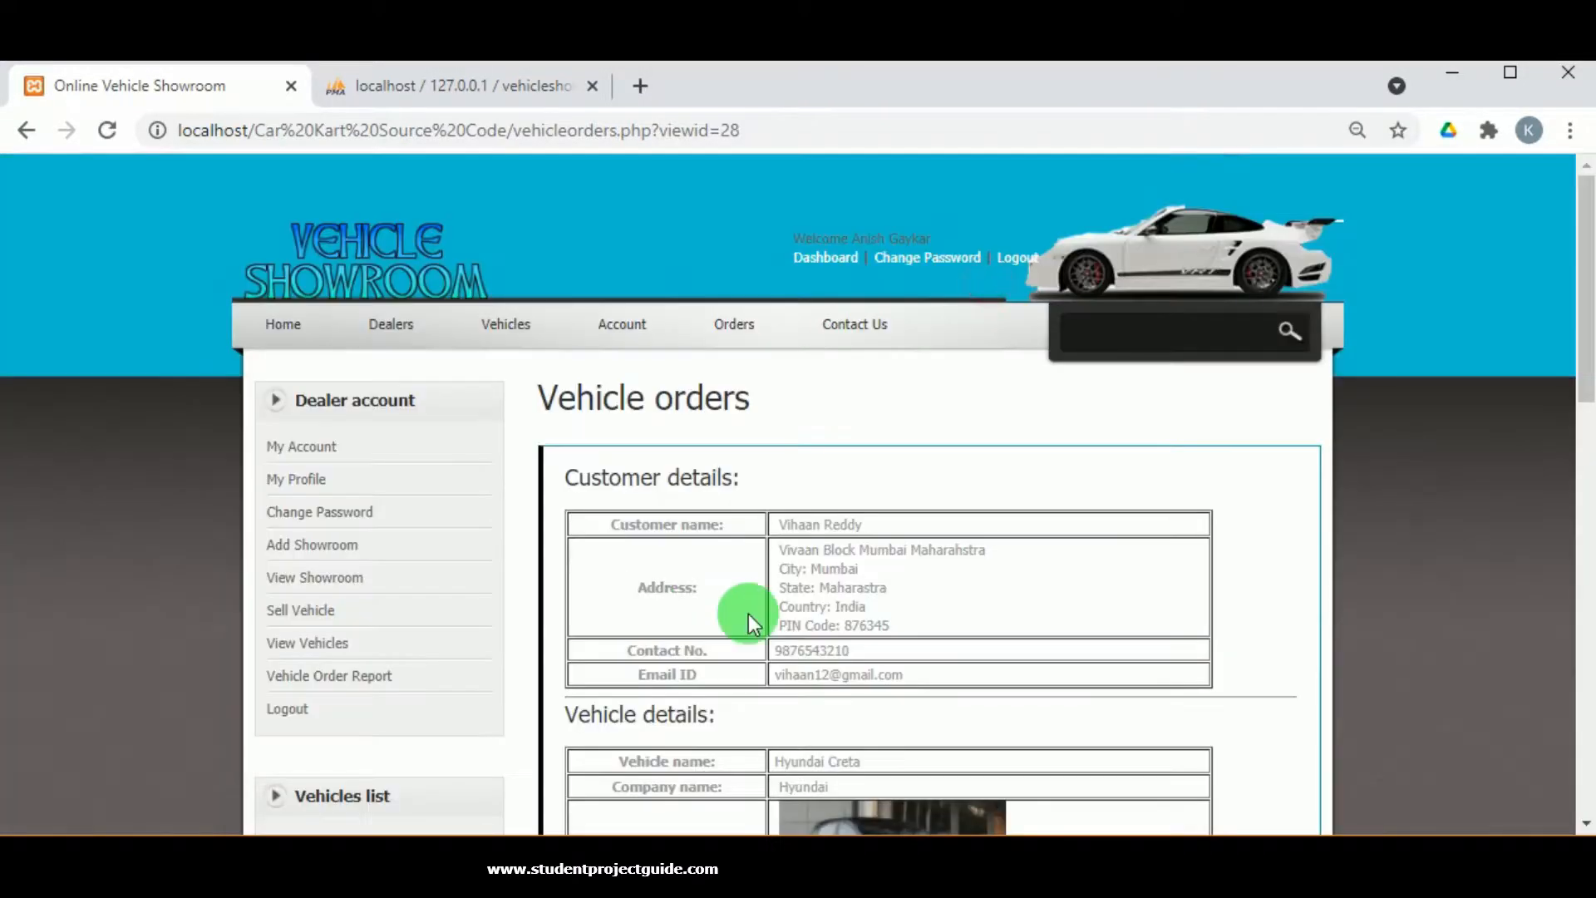
{"action": "scroll", "coordinate": [601, 555], "scroll_direction": "down", "scroll_amount": 3}
{"action": "scroll", "coordinate": [601, 553], "scroll_direction": "up", "scroll_amount": 3}
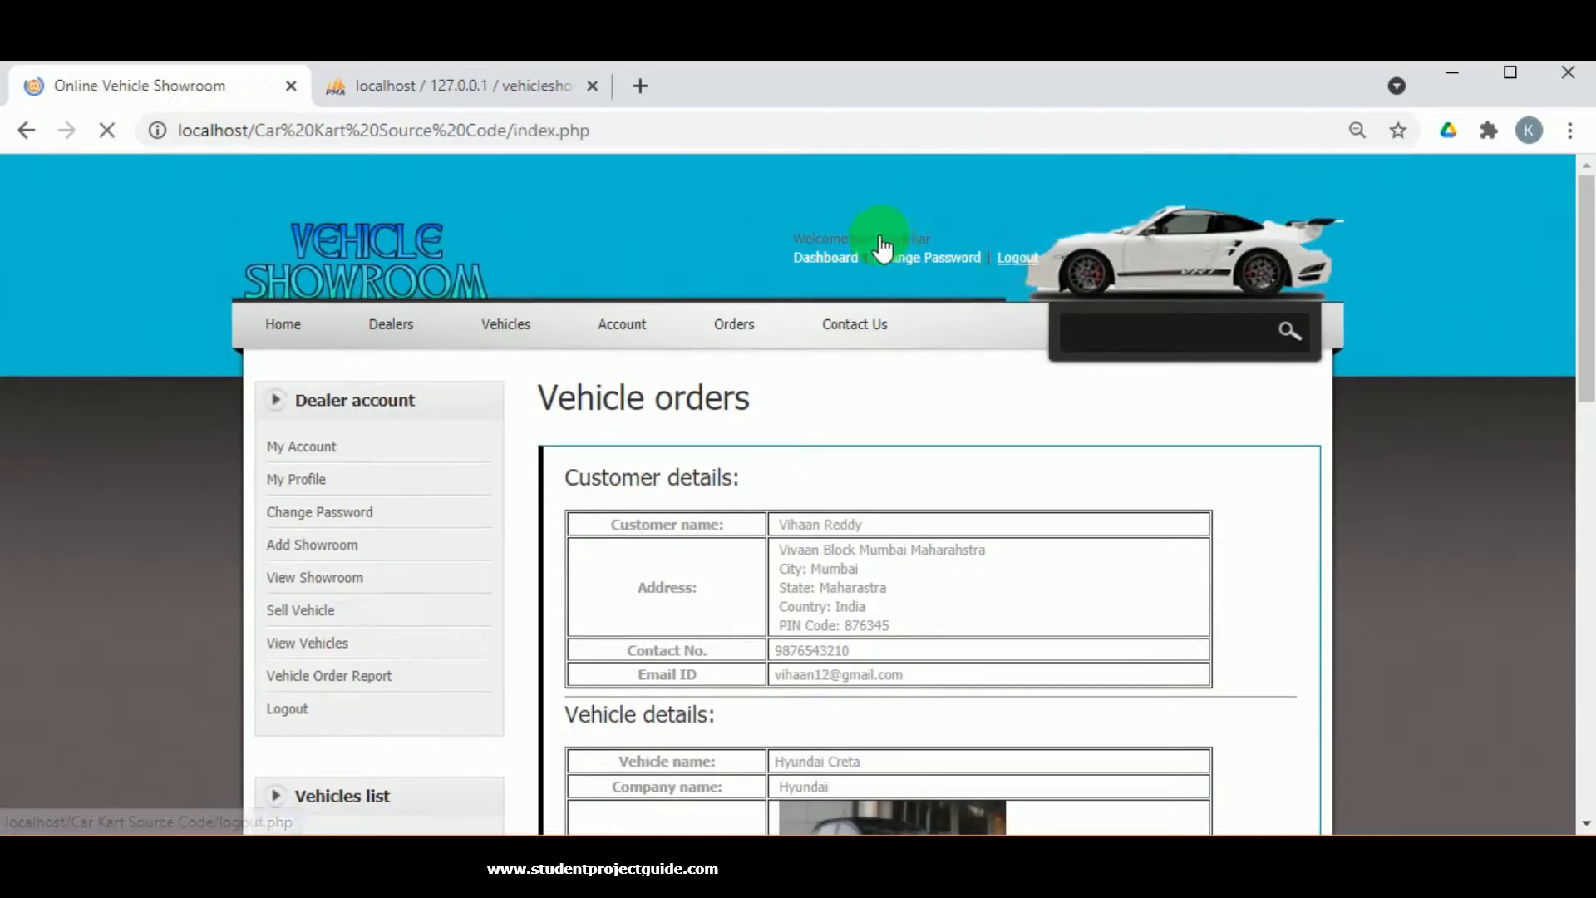
{"action": "scroll", "coordinate": [658, 406], "scroll_direction": "down", "scroll_amount": 3}
{"action": "scroll", "coordinate": [665, 457], "scroll_direction": "down", "scroll_amount": 10}
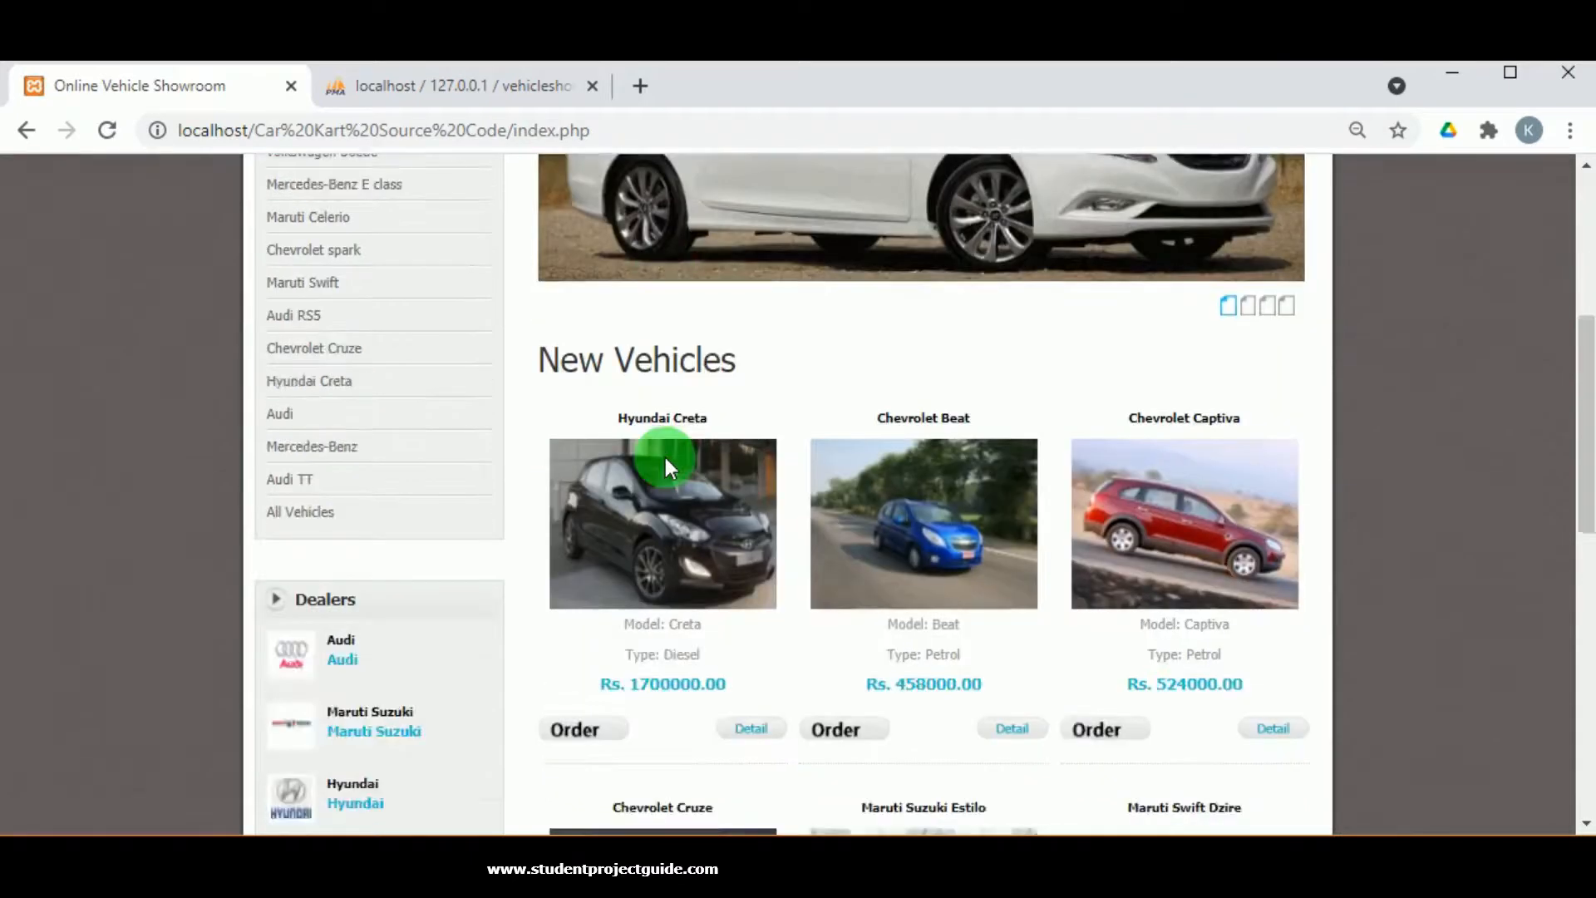
{"action": "scroll", "coordinate": [665, 457], "scroll_direction": "up", "scroll_amount": 15}
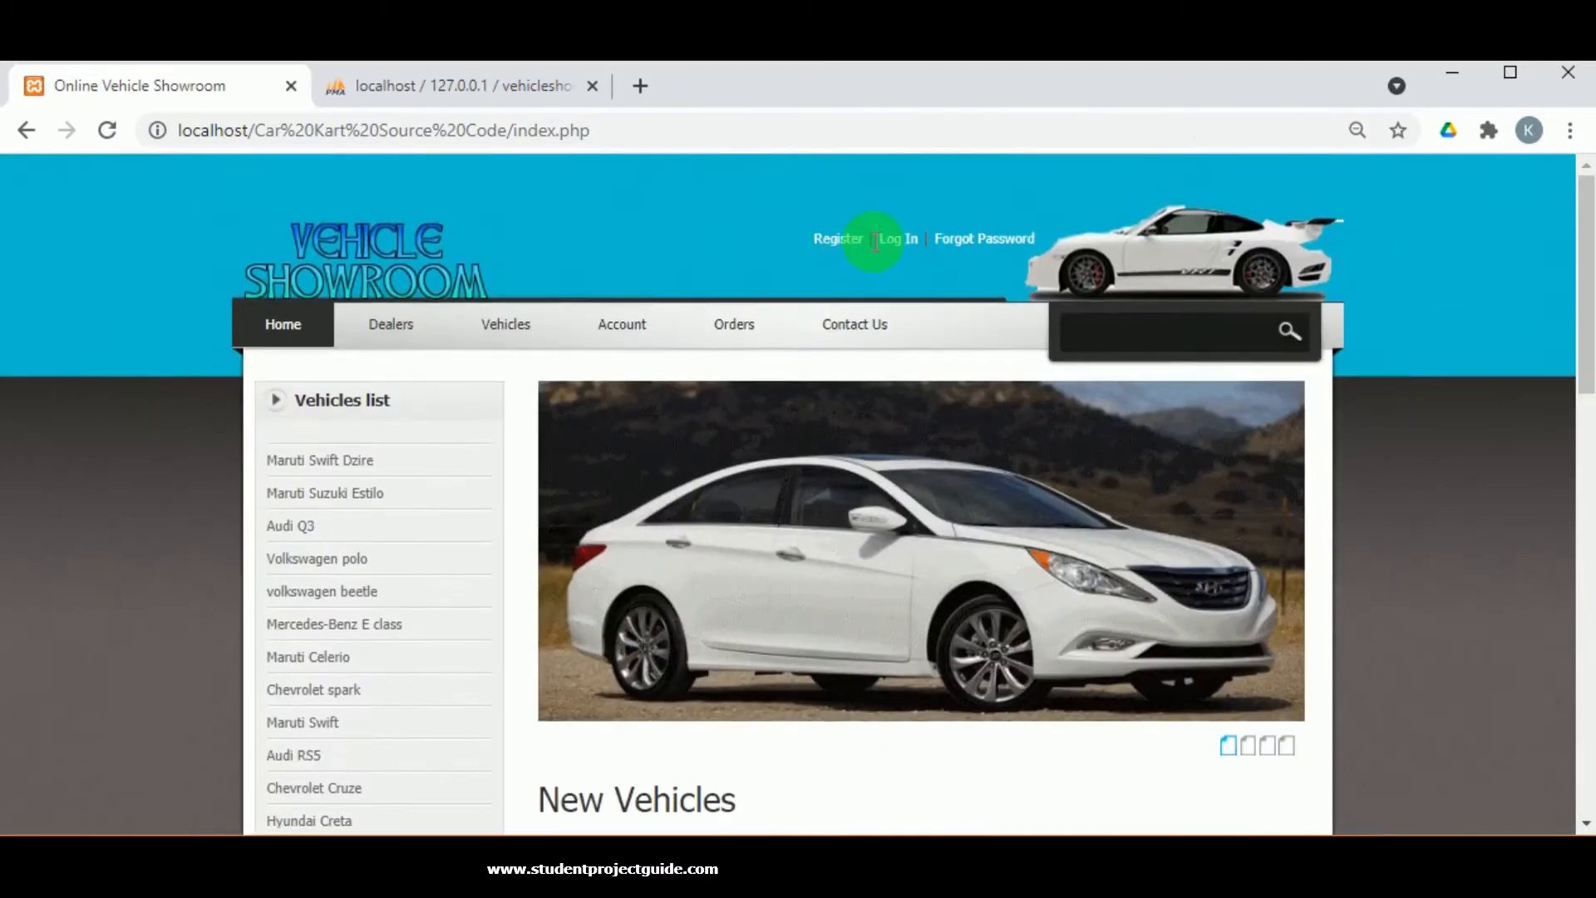
Sign in as the customer with the saved email and the account password.
{"action": "left_click", "coordinate": [895, 240]}
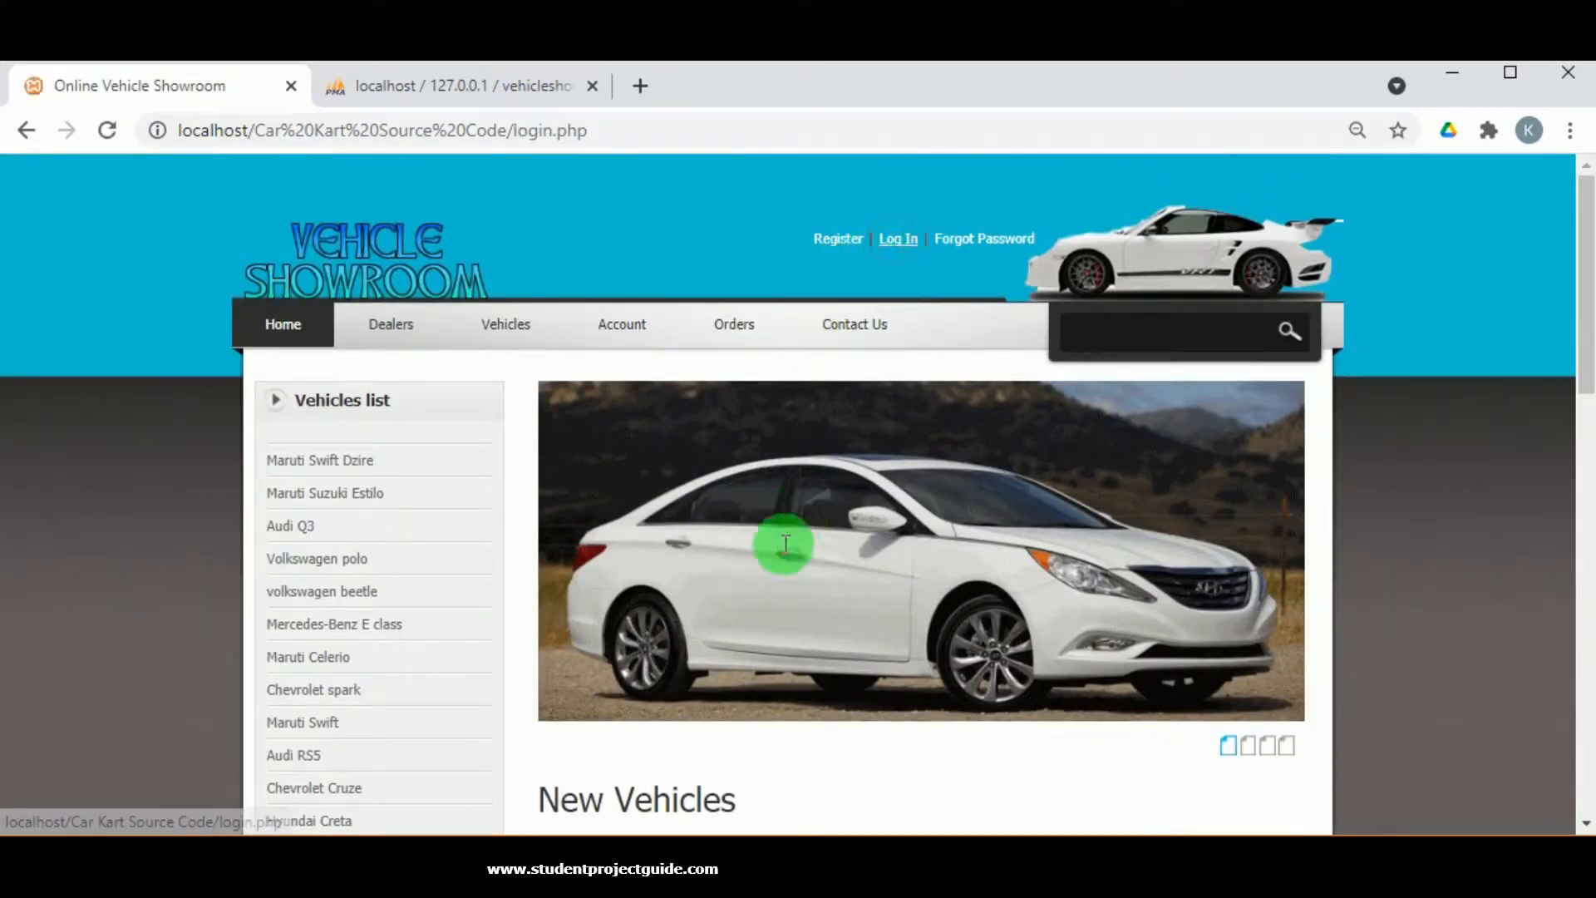
{"action": "left_click", "coordinate": [786, 497]}
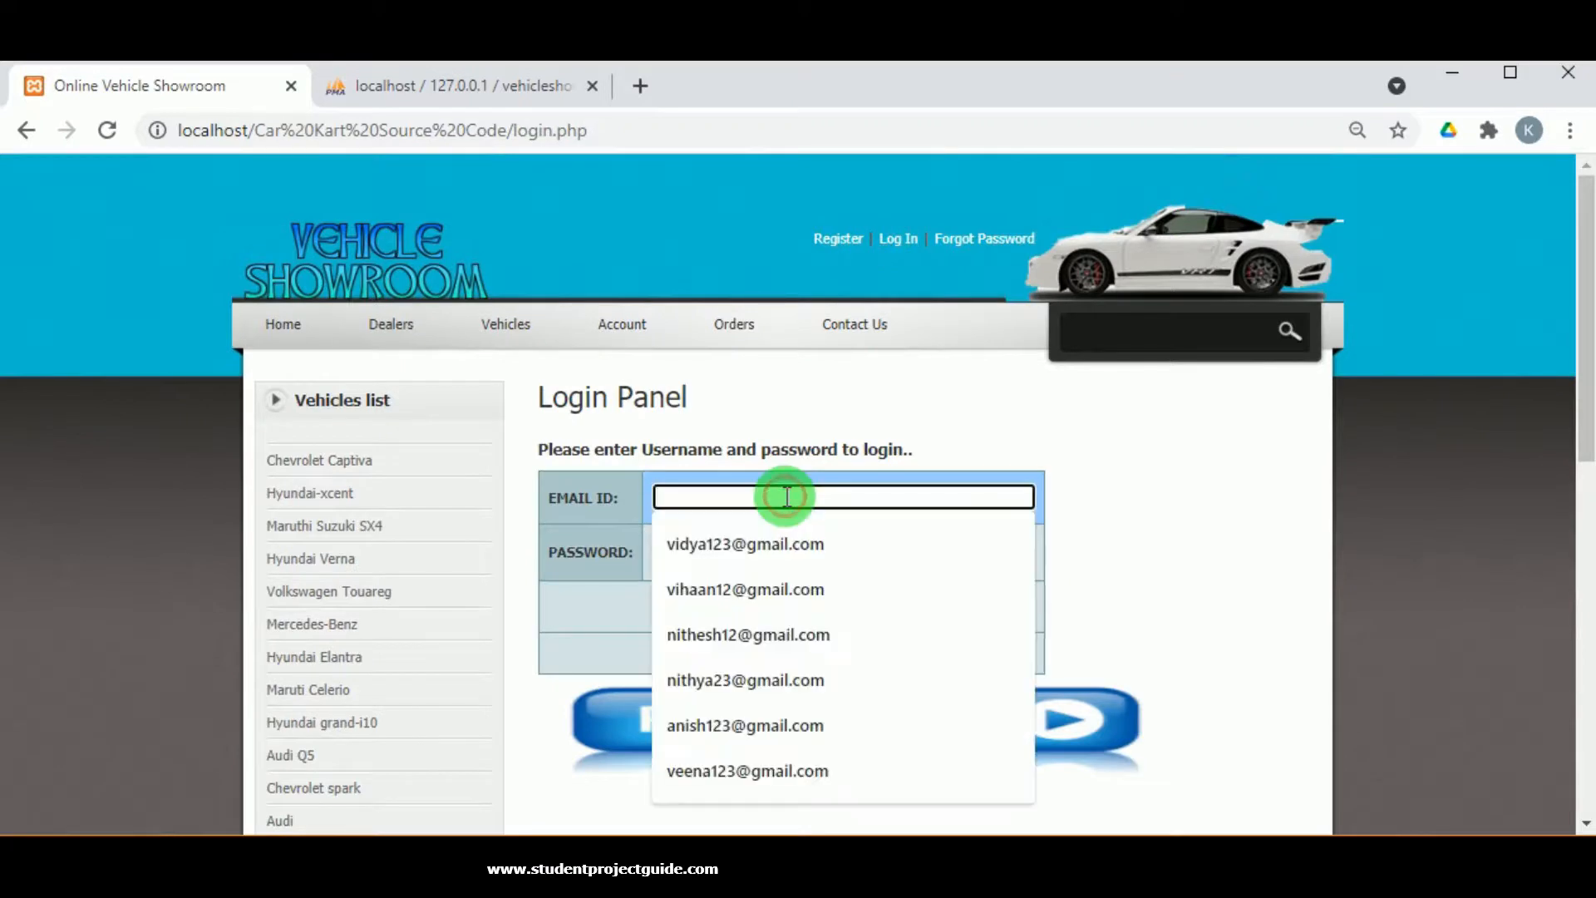
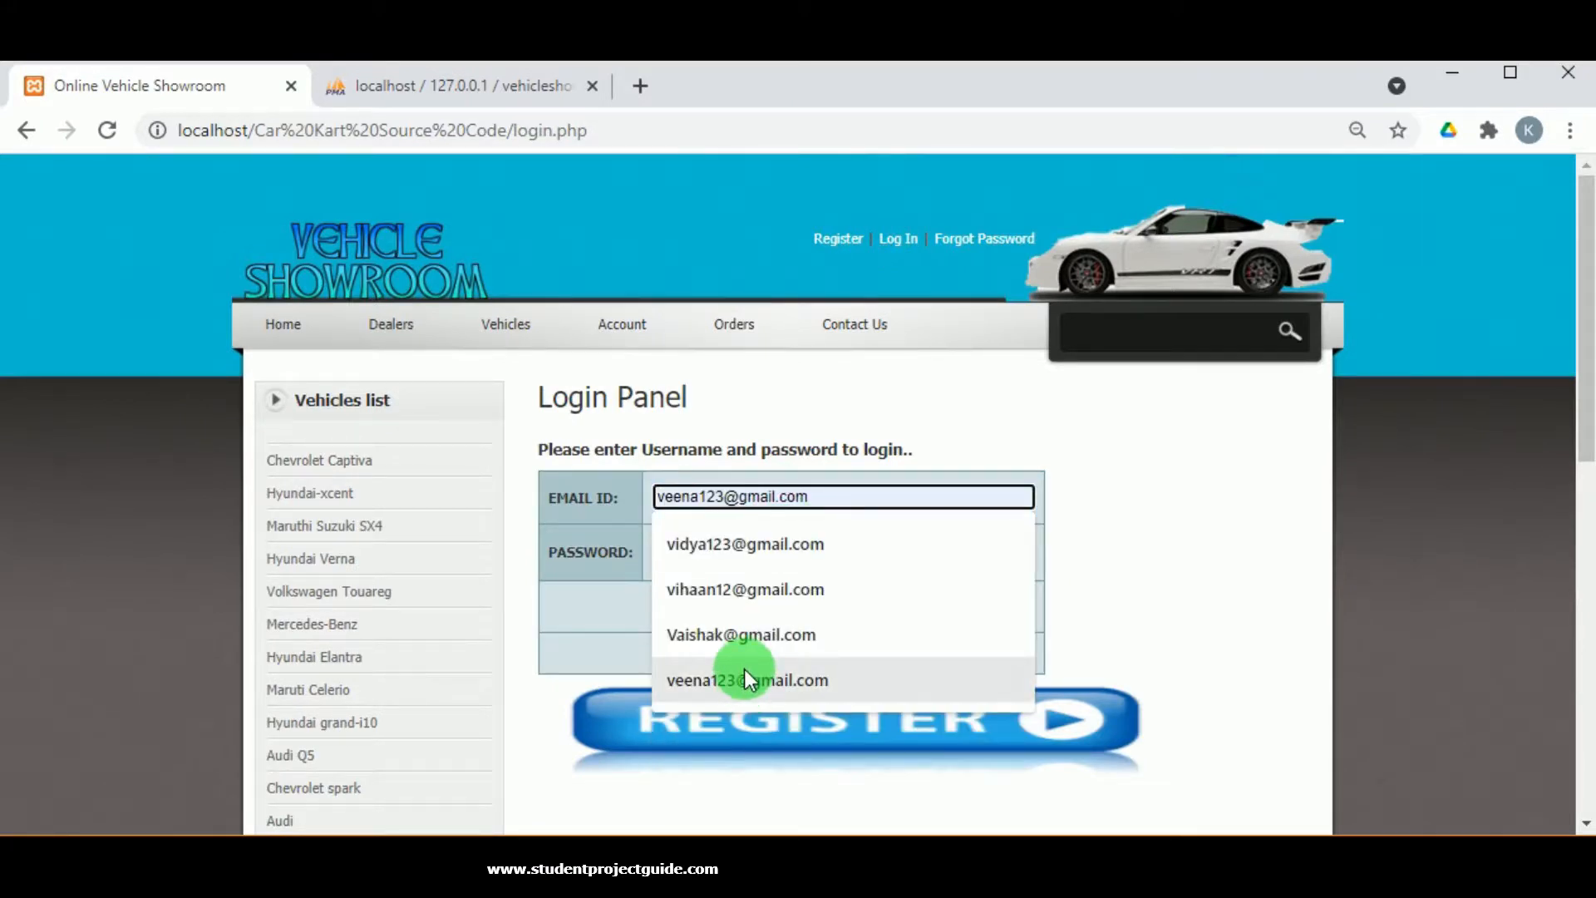
{"action": "left_click", "coordinate": [715, 589]}
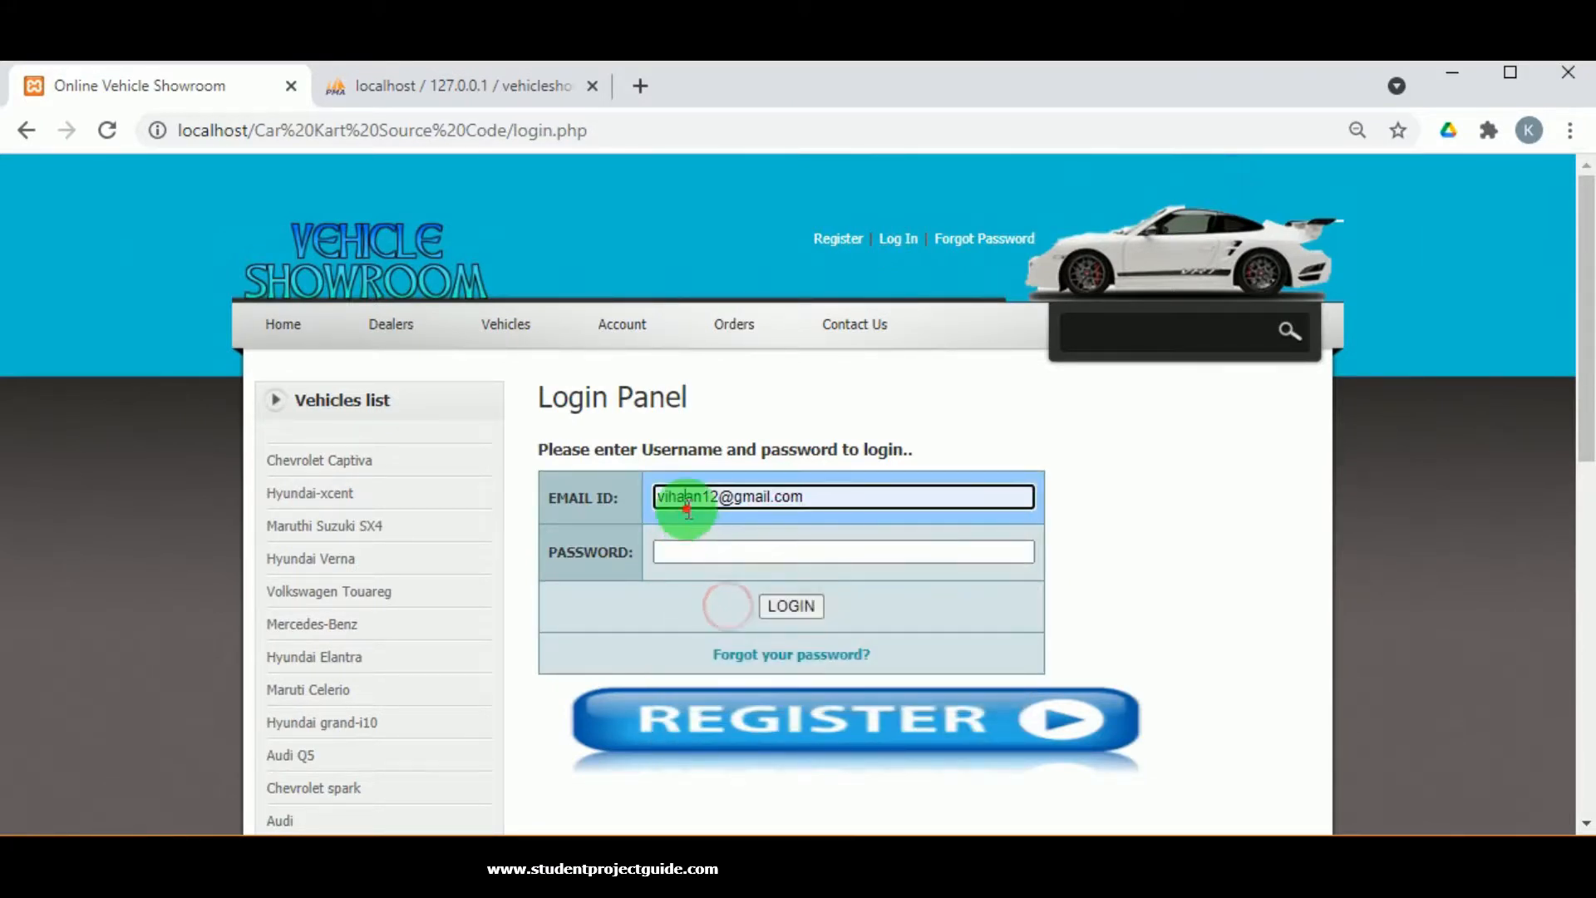
{"action": "left_click", "coordinate": [697, 552]}
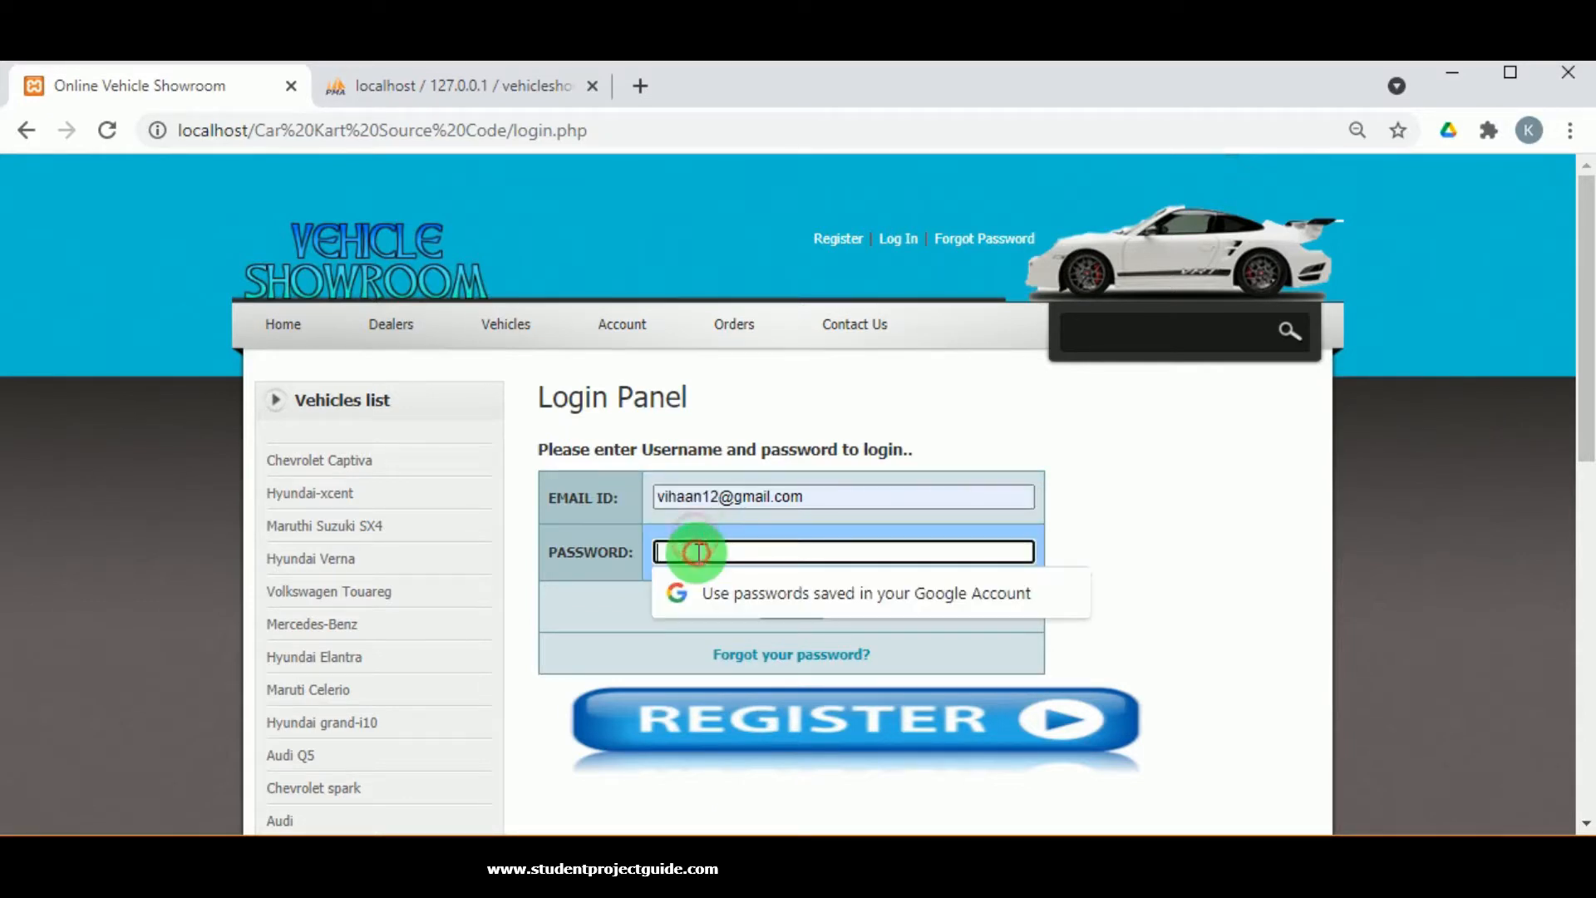
{"action": "type", "text": "12345678"}
{"action": "left_click", "coordinate": [808, 605]}
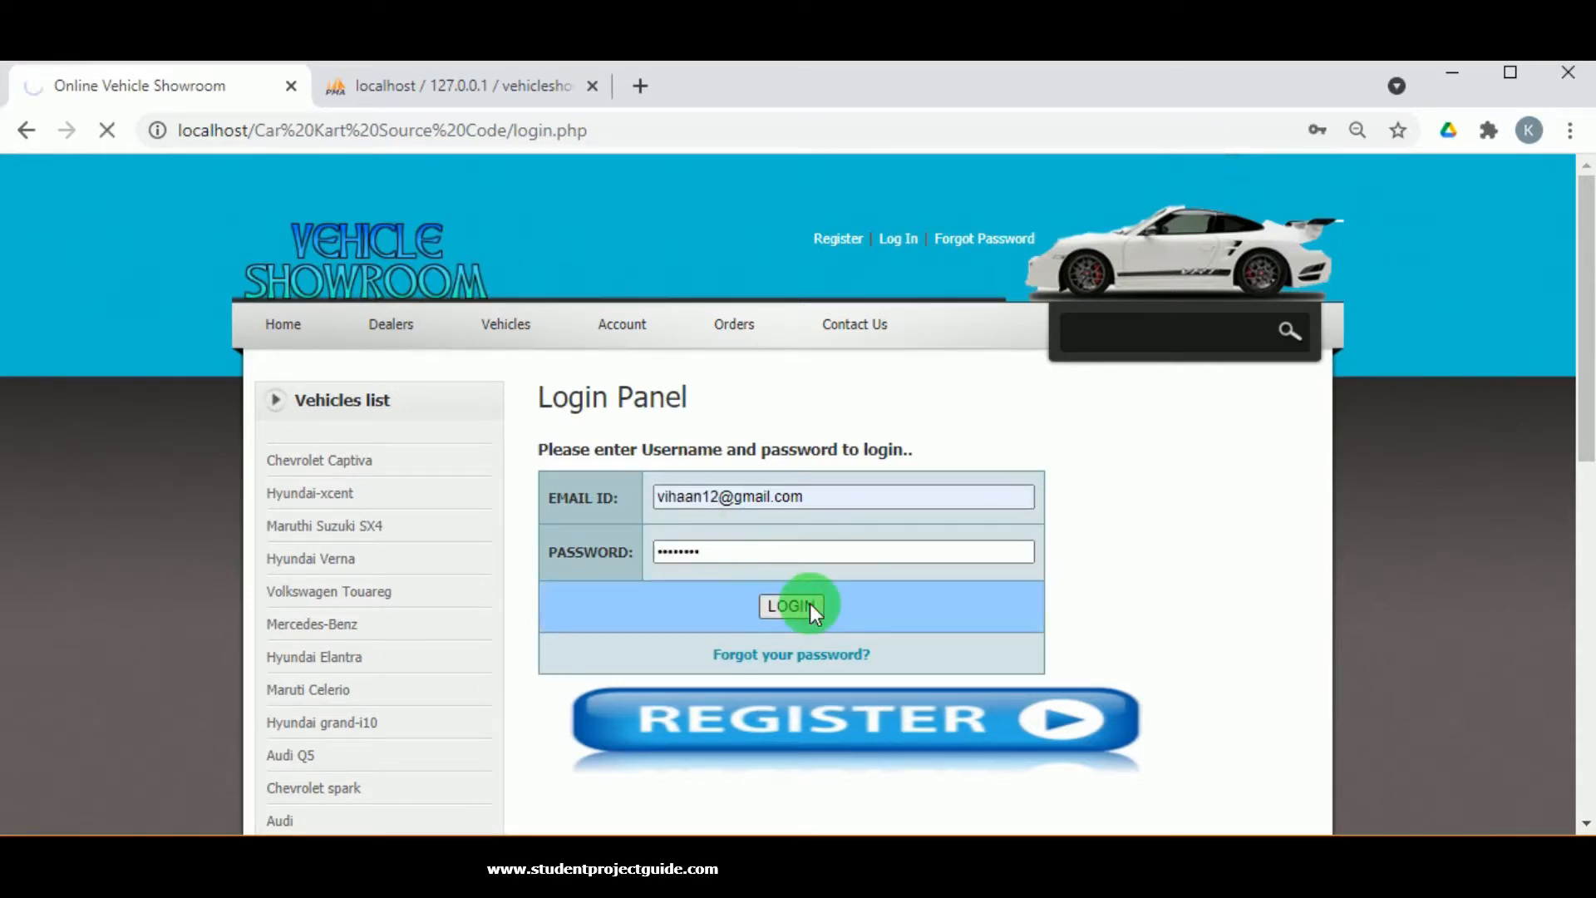
{"action": "scroll", "coordinate": [677, 663], "scroll_direction": "down", "scroll_amount": 5}
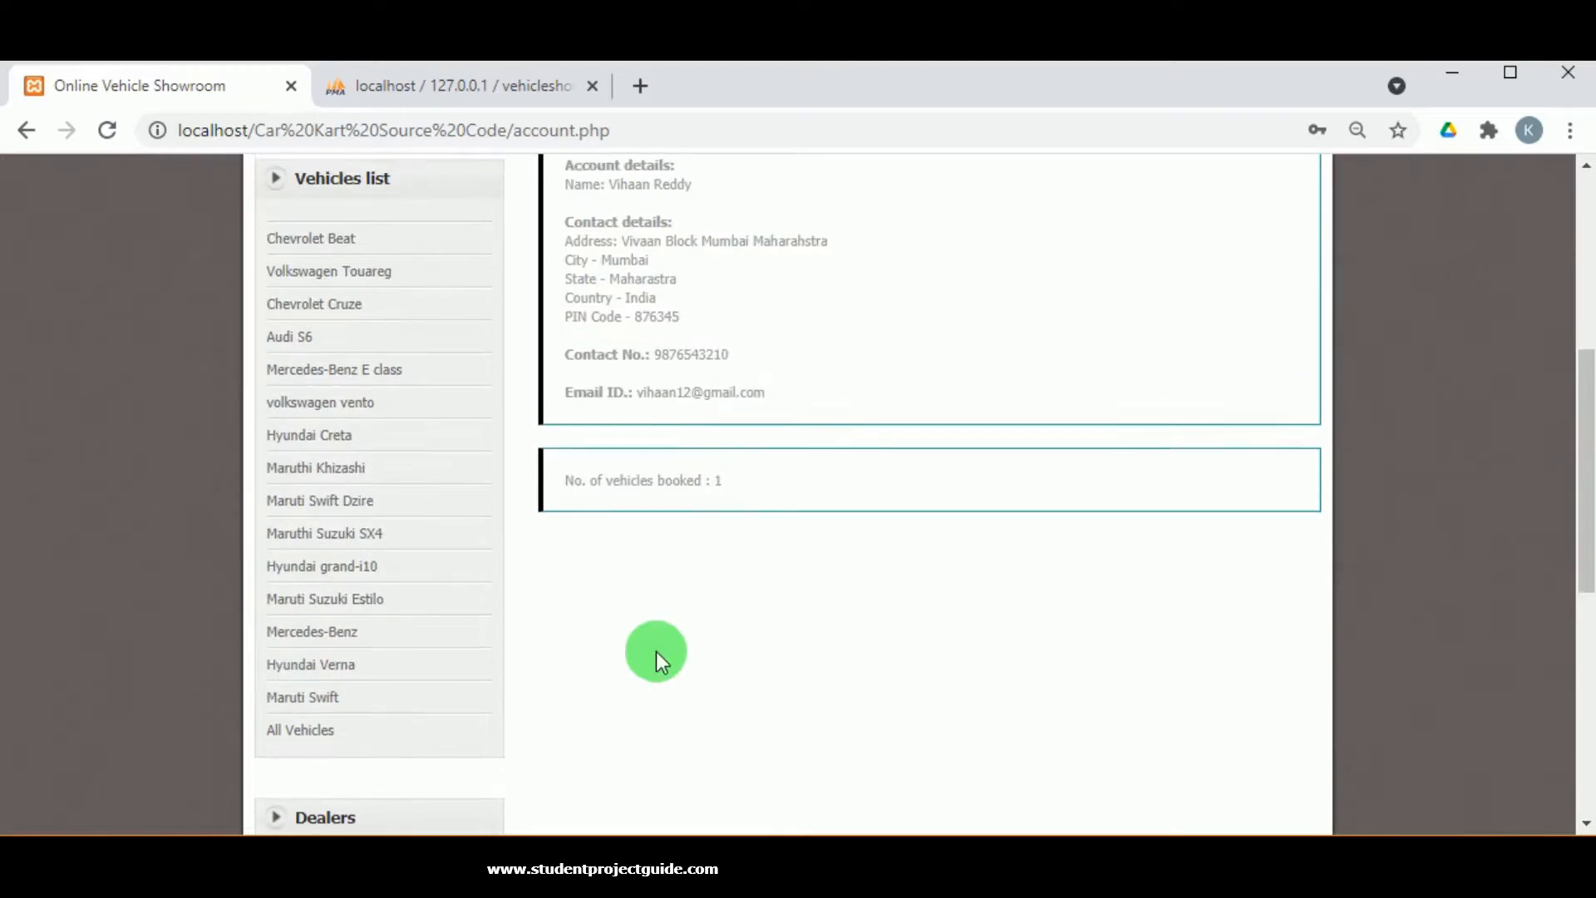
{"action": "scroll", "coordinate": [656, 651], "scroll_direction": "up", "scroll_amount": 4}
Open the Hyundai Creta order details and confirm the status reads Delivered.
{"action": "left_click", "coordinate": [328, 420]}
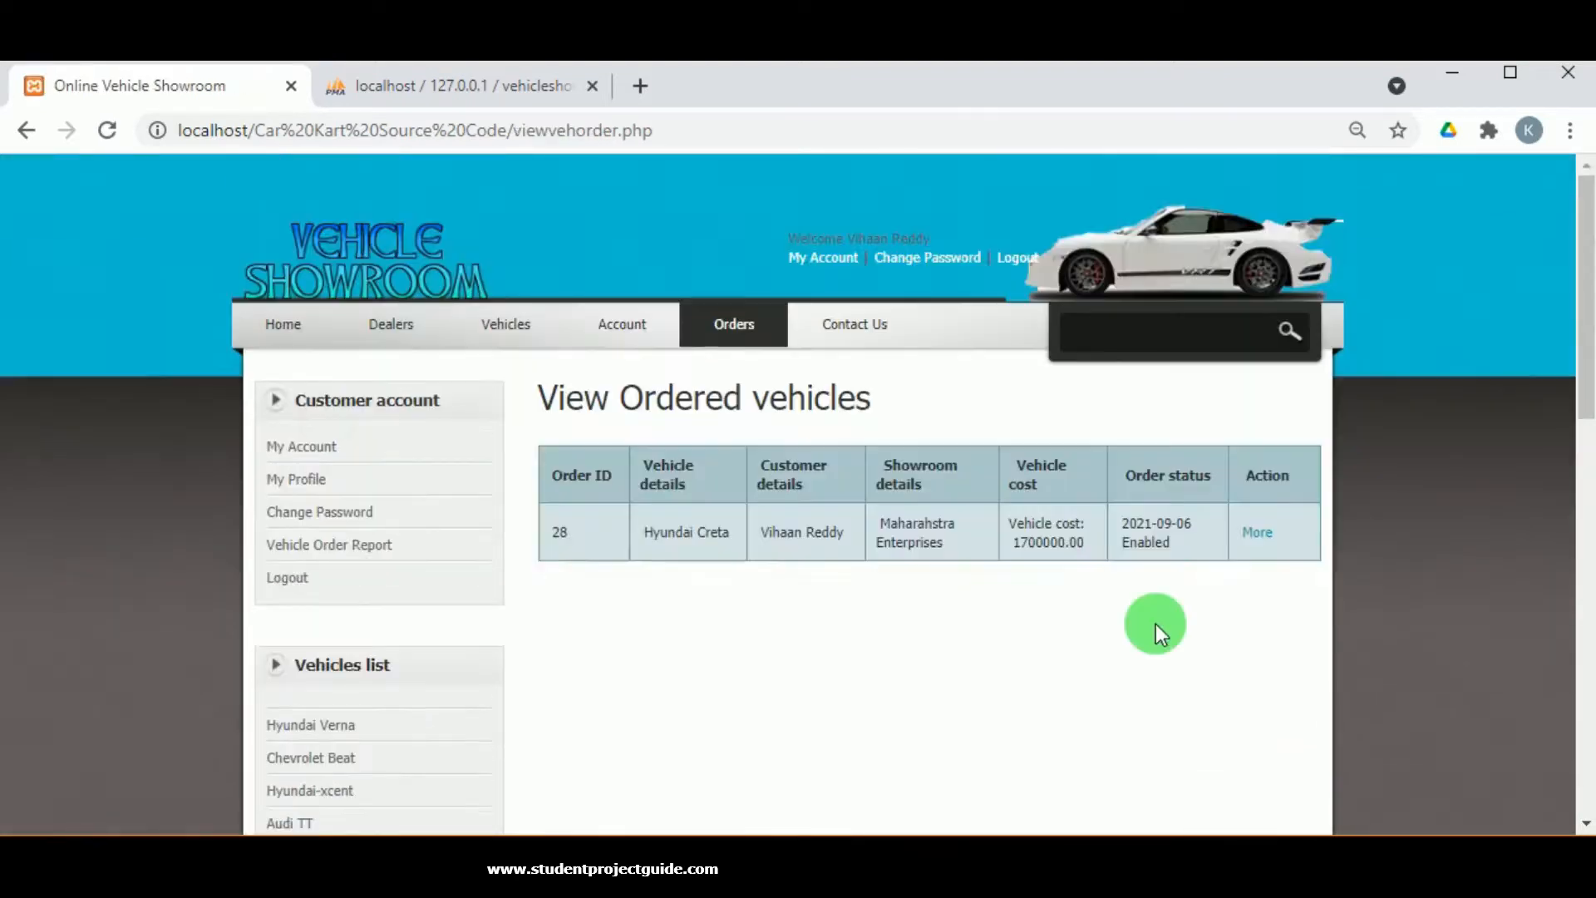
{"action": "left_click", "coordinate": [1245, 539]}
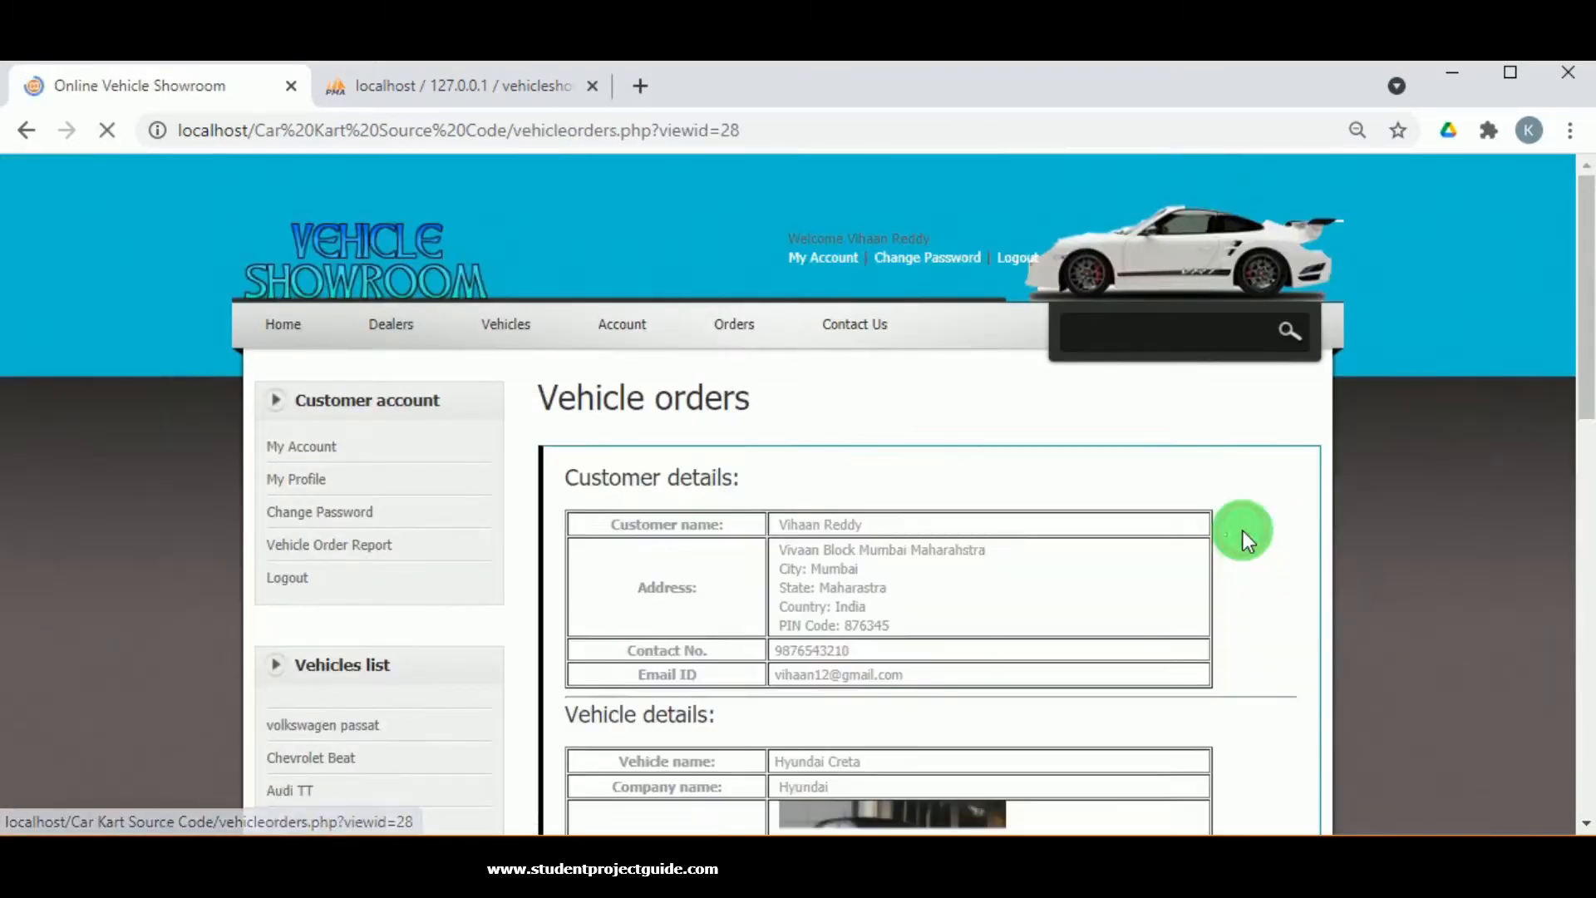
{"action": "scroll", "coordinate": [999, 547], "scroll_direction": "down", "scroll_amount": 10}
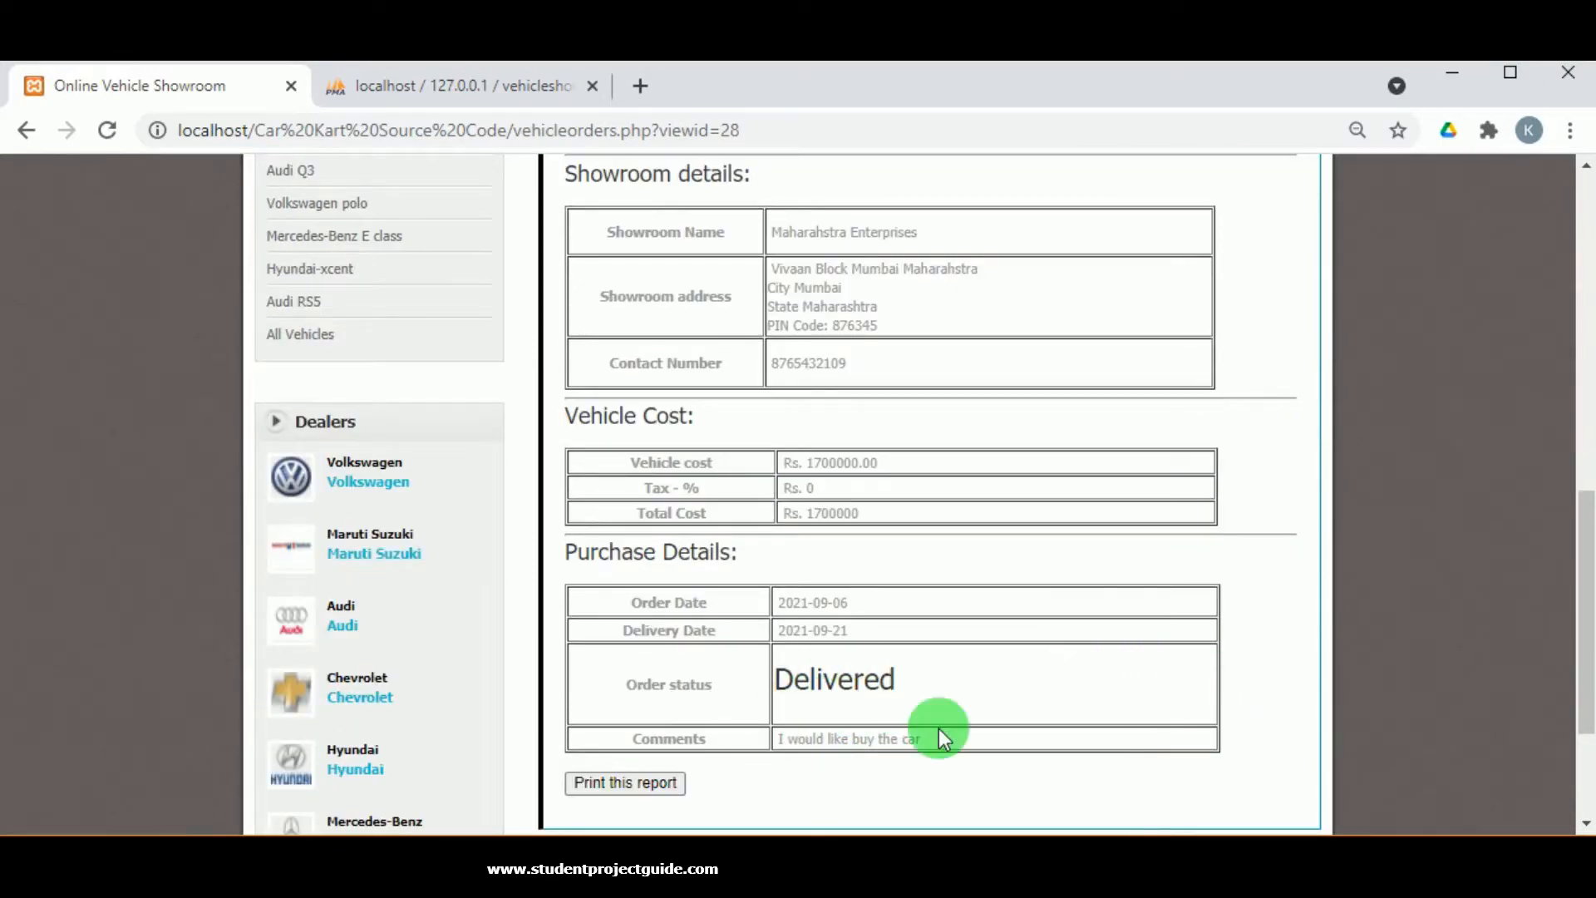
{"action": "scroll", "coordinate": [824, 724], "scroll_direction": "up", "scroll_amount": 10}
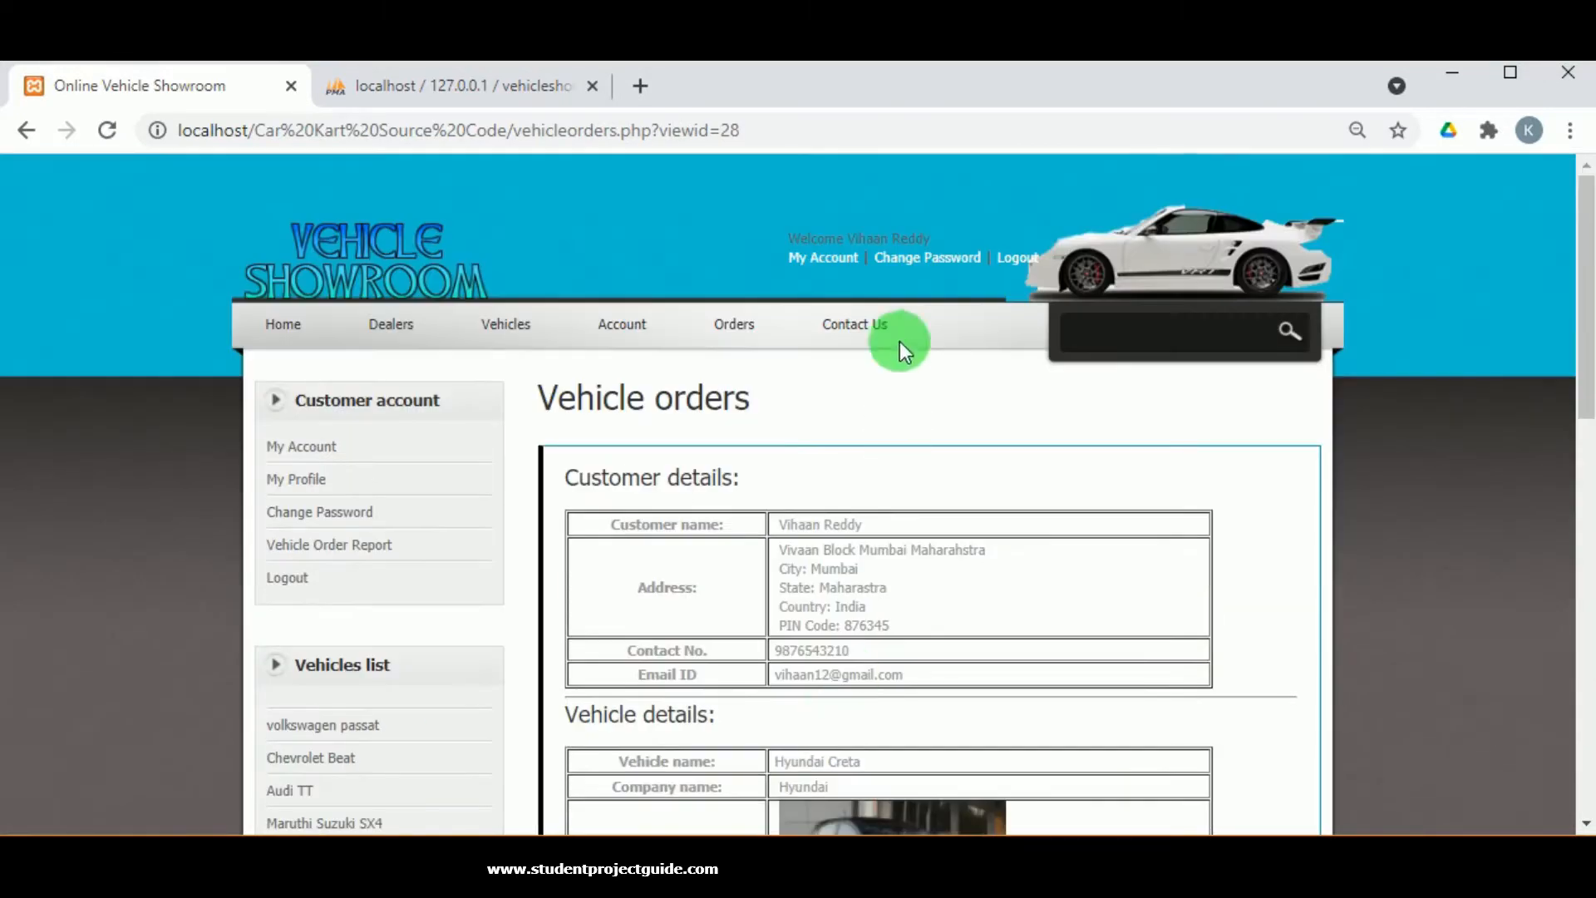
Log out of the customer account and open the Admin Login page.
{"action": "left_click", "coordinate": [1017, 258]}
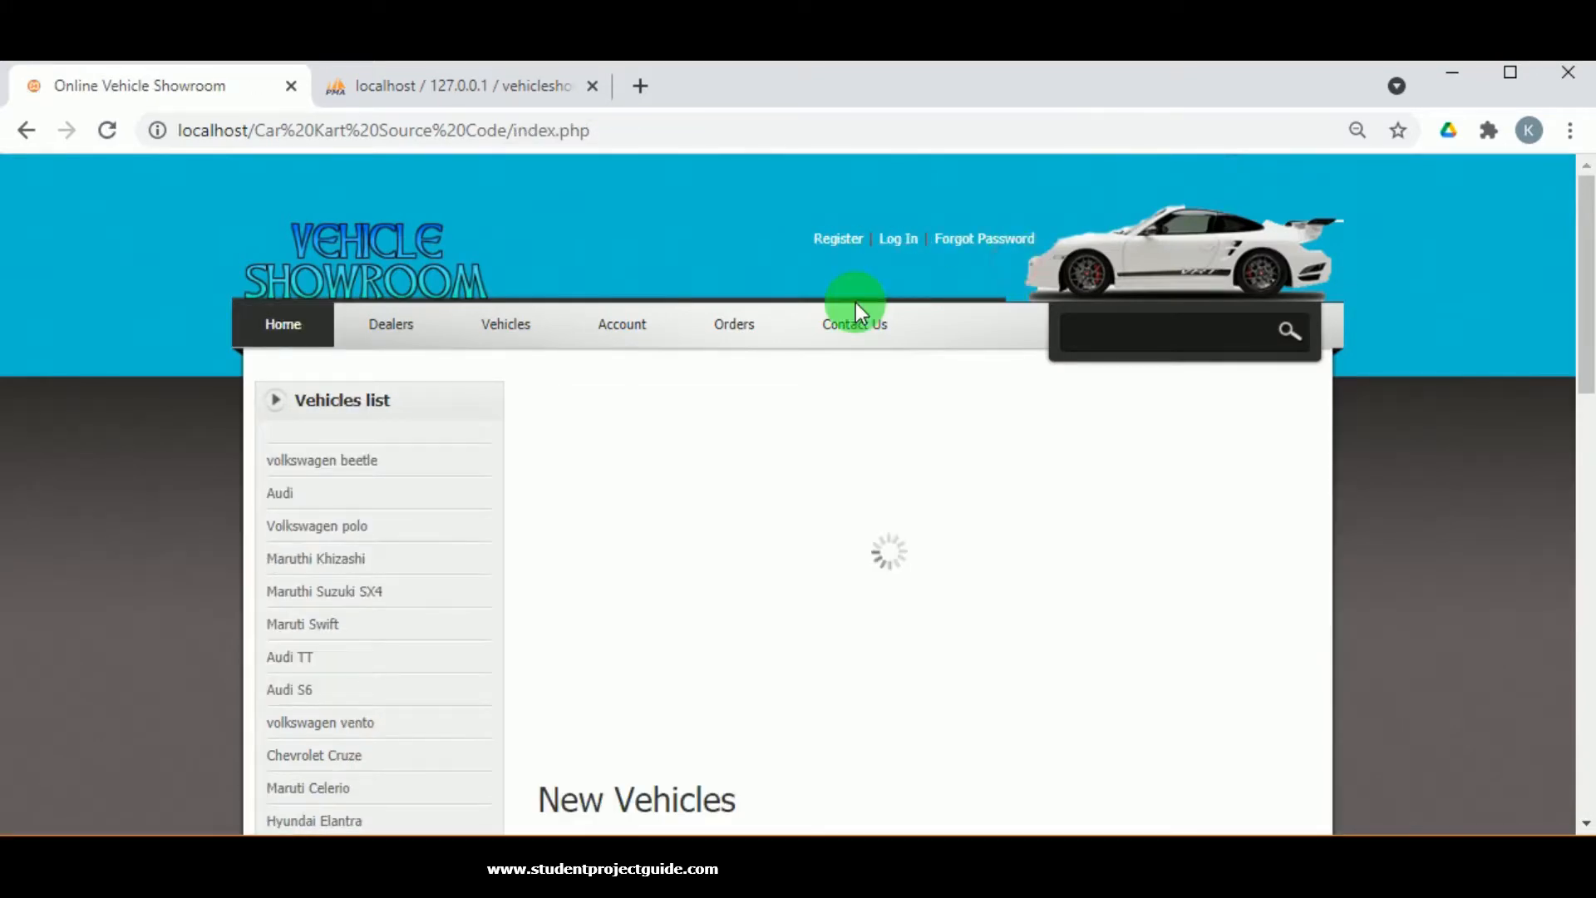
{"action": "scroll", "coordinate": [498, 536], "scroll_direction": "down", "scroll_amount": 3}
{"action": "scroll", "coordinate": [516, 540], "scroll_direction": "down", "scroll_amount": 10}
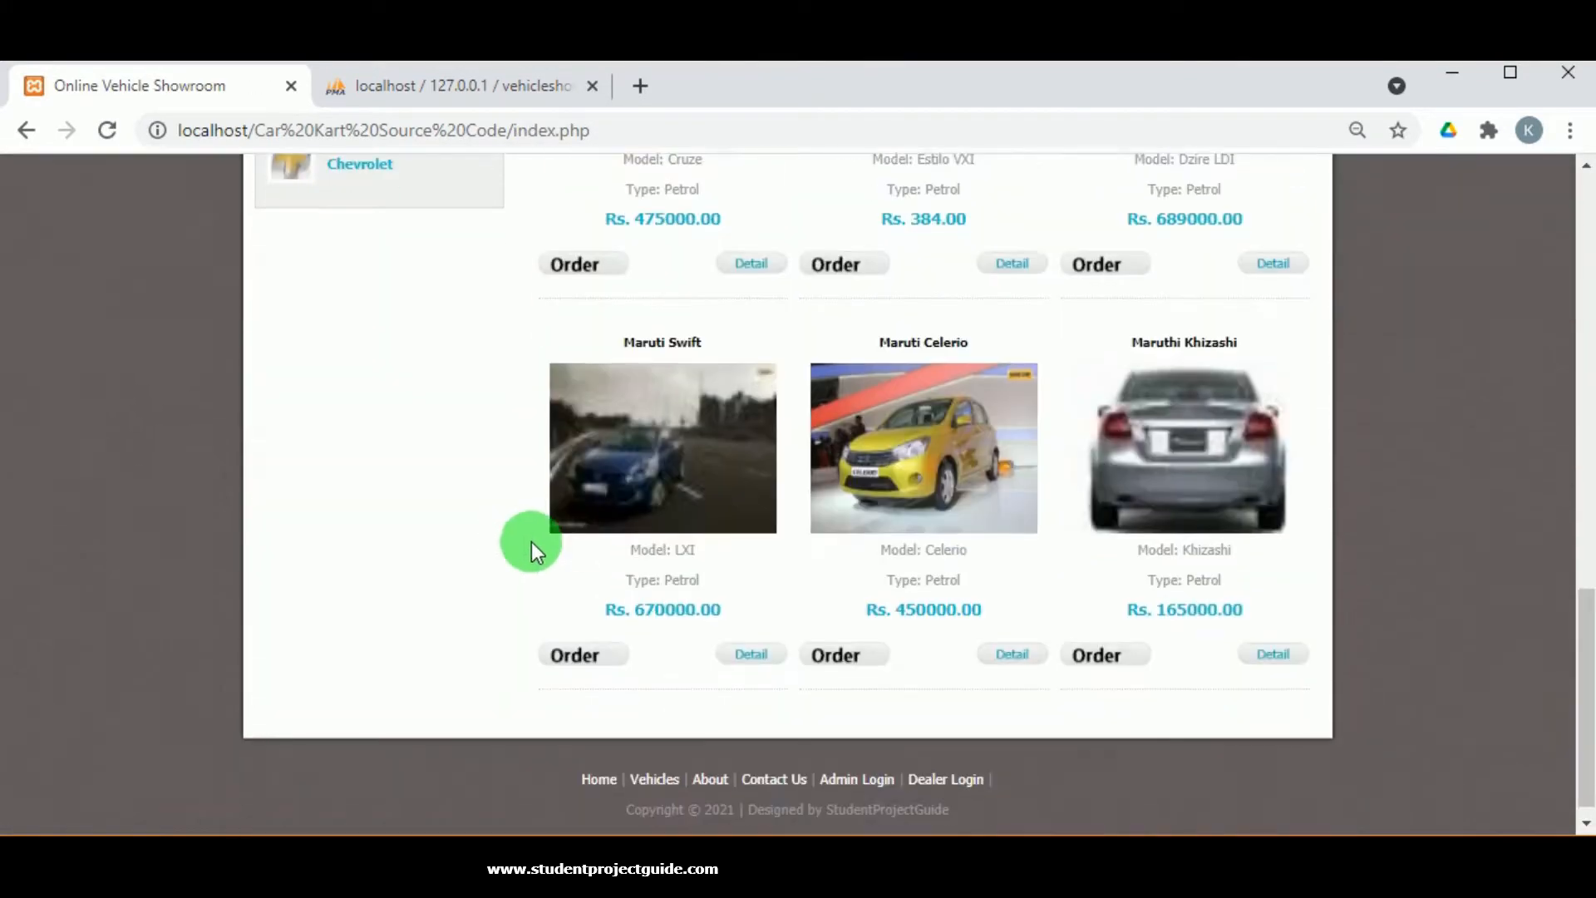
{"action": "scroll", "coordinate": [531, 541], "scroll_direction": "down", "scroll_amount": 1}
{"action": "left_click", "coordinate": [865, 769]}
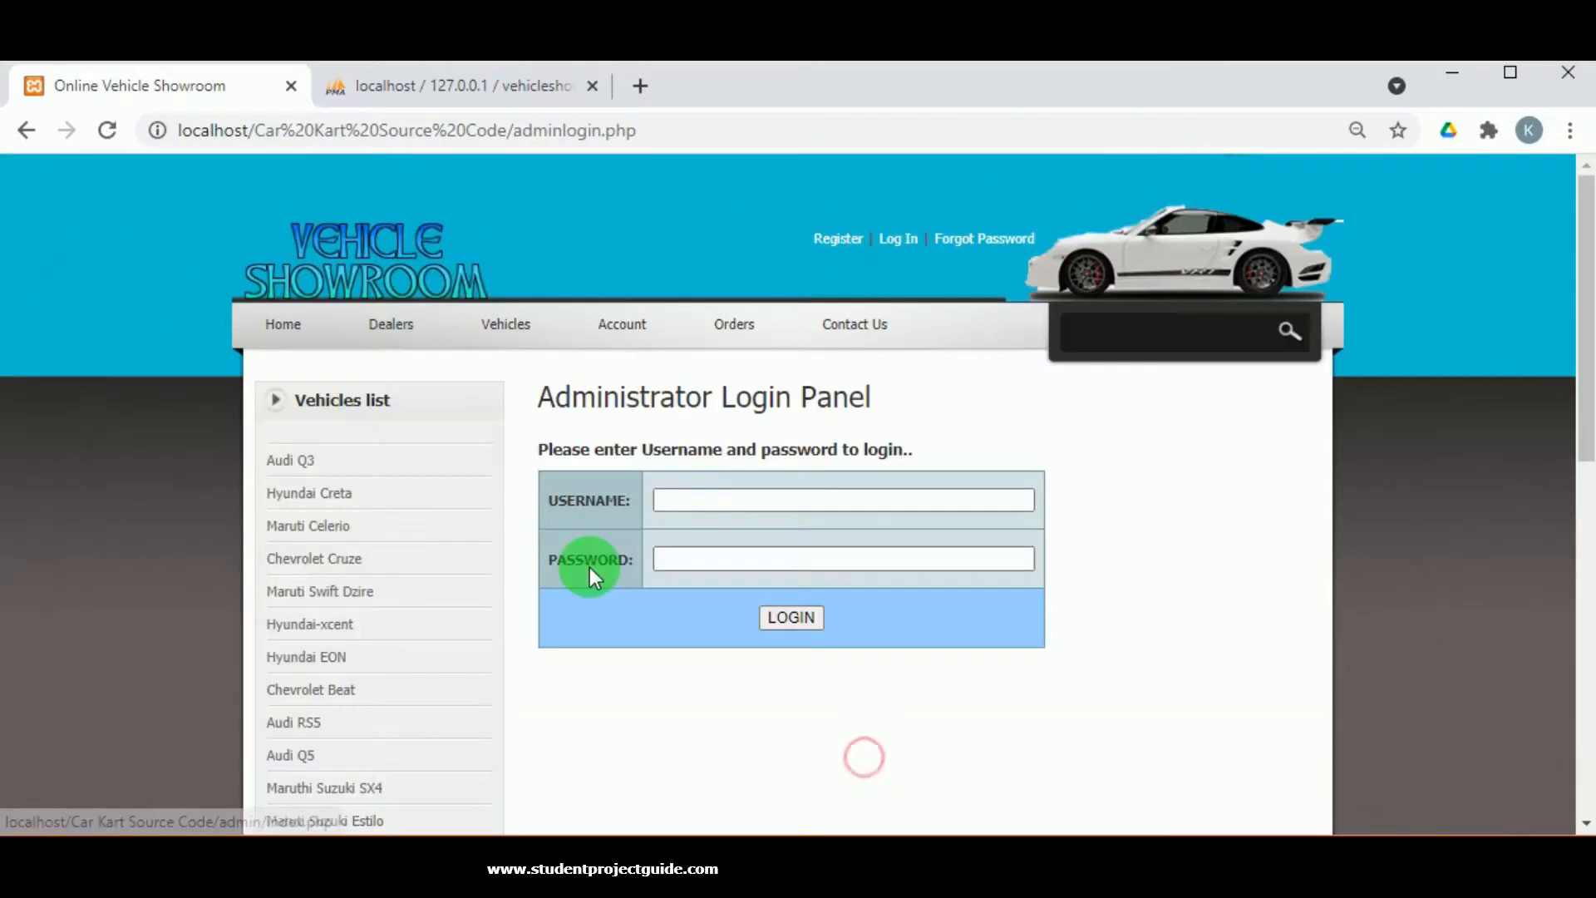
Sign in as administrator with the saved username, correcting the password after the too-short warning.
{"action": "left_click", "coordinate": [688, 500]}
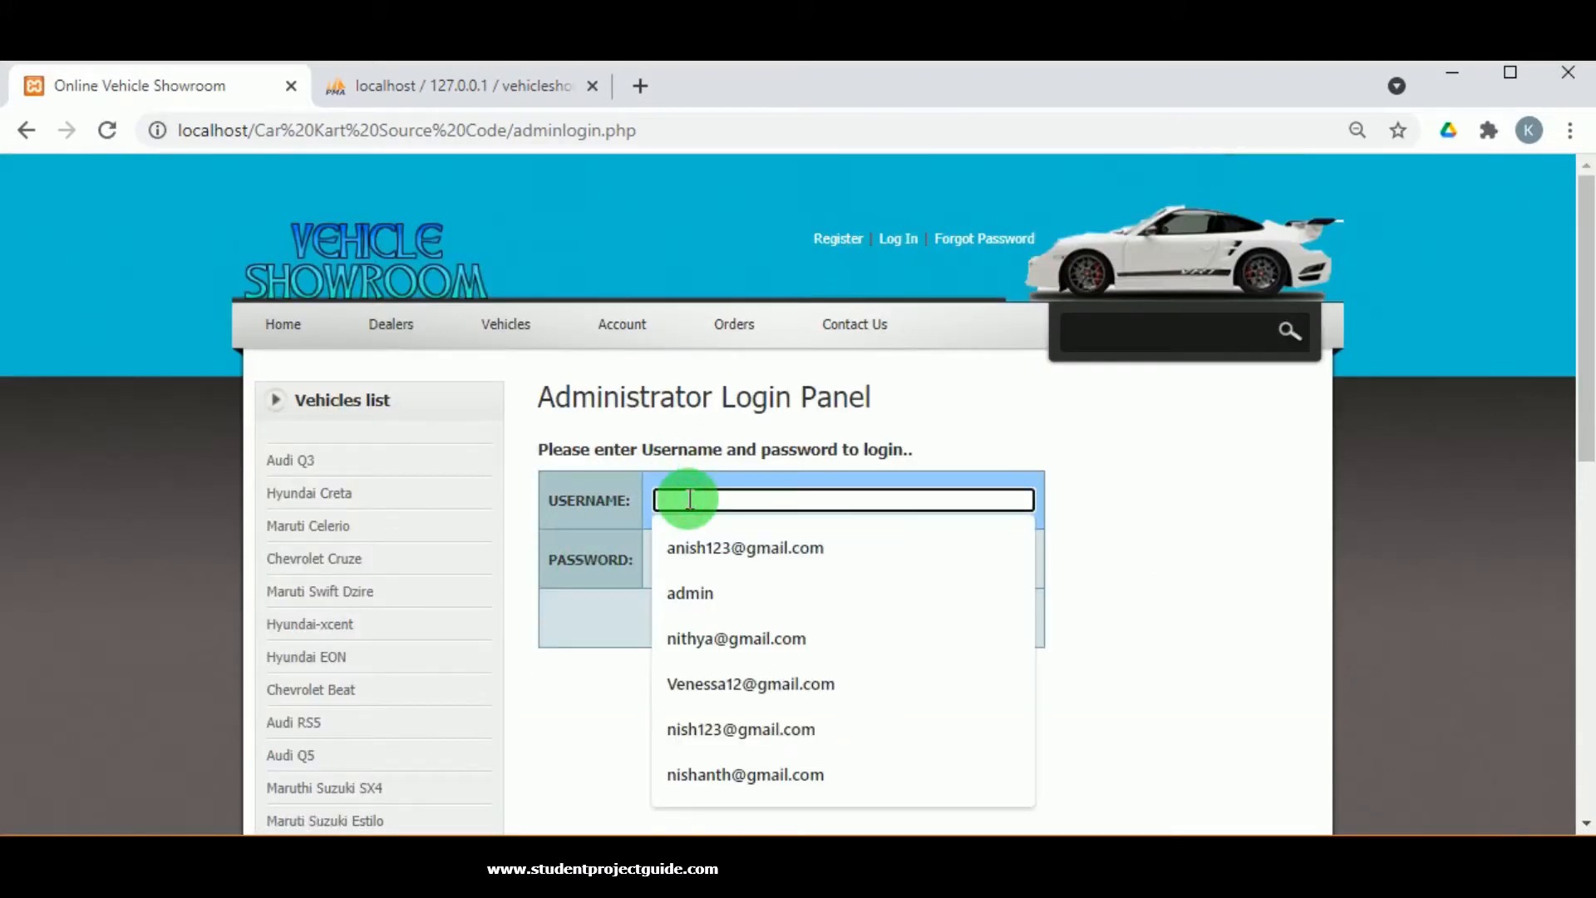
{"action": "left_click", "coordinate": [690, 593]}
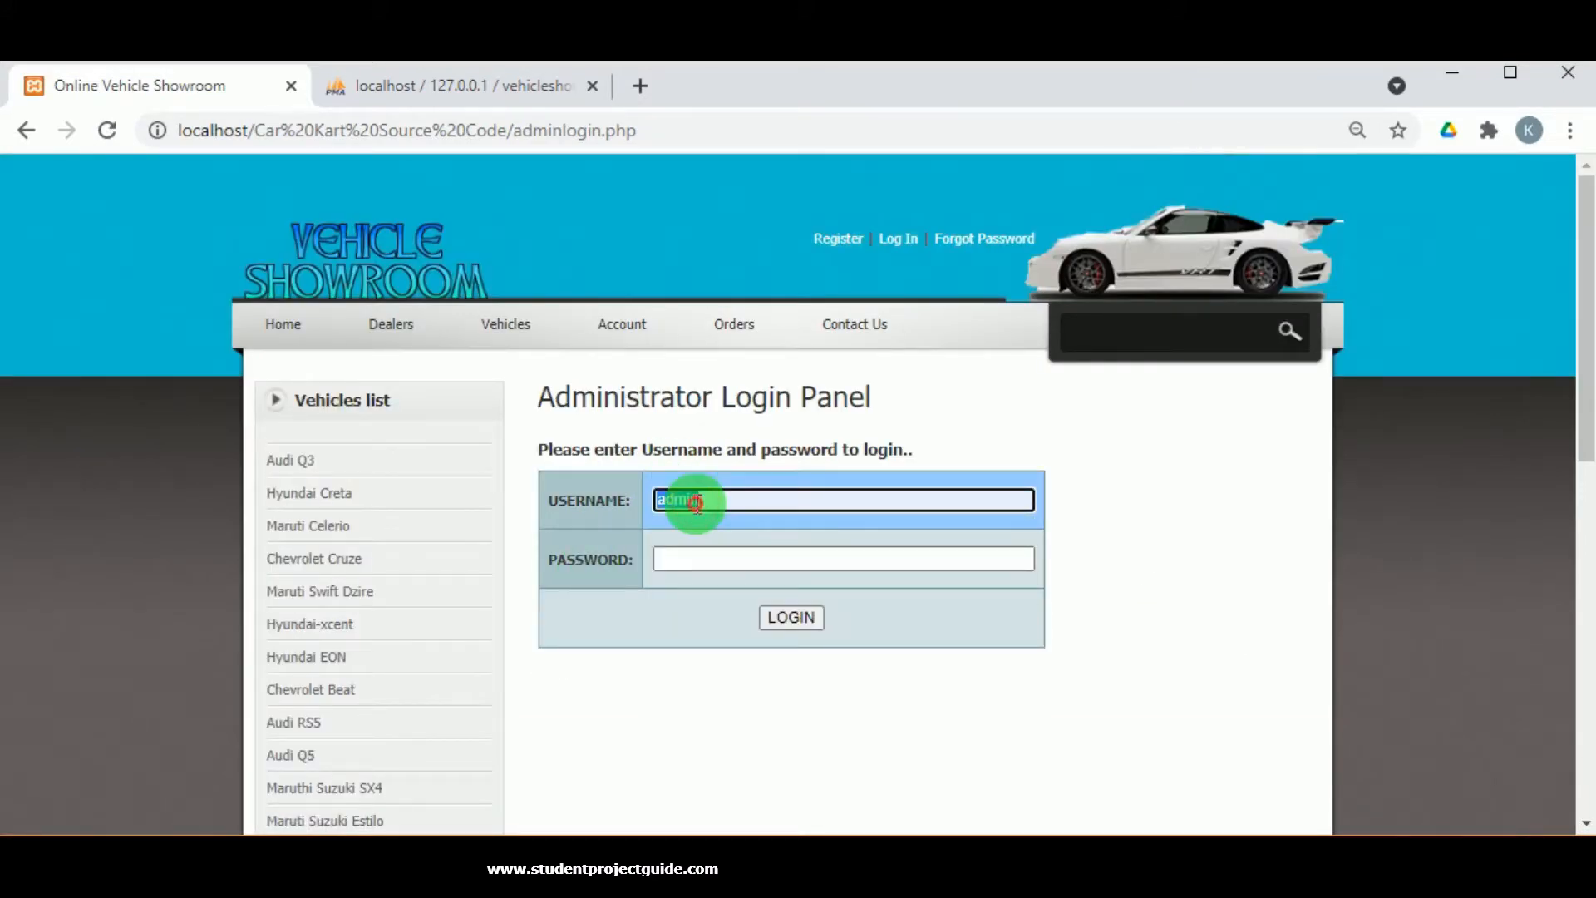
{"action": "left_click", "coordinate": [697, 558]}
{"action": "type", "text": "admin"}
{"action": "left_click", "coordinate": [783, 622]}
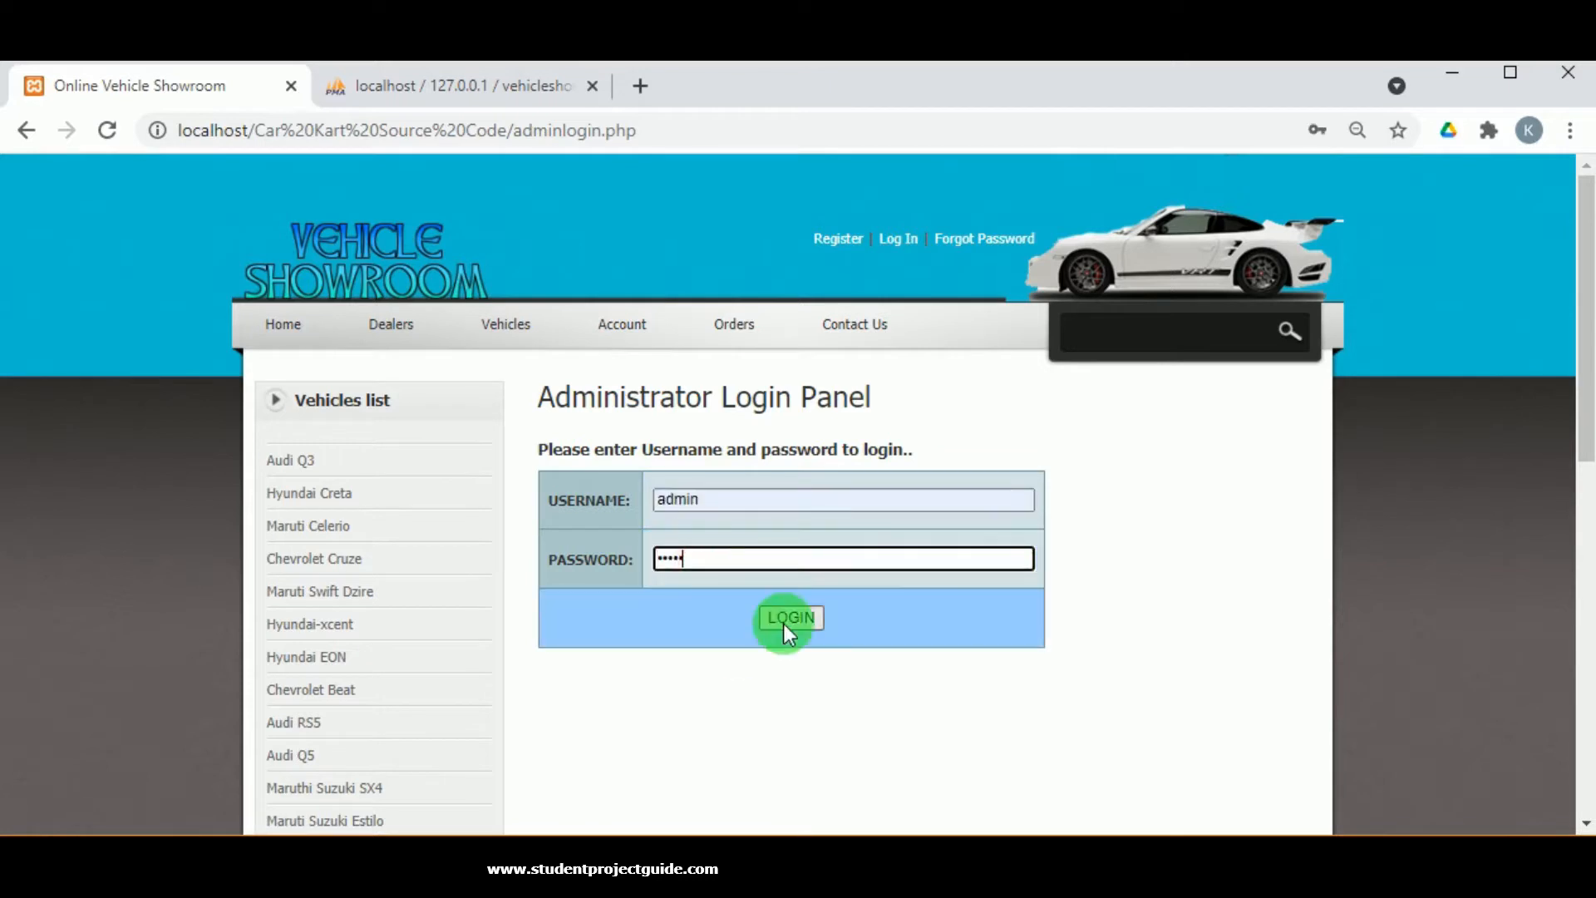
{"action": "left_click", "coordinate": [1009, 278]}
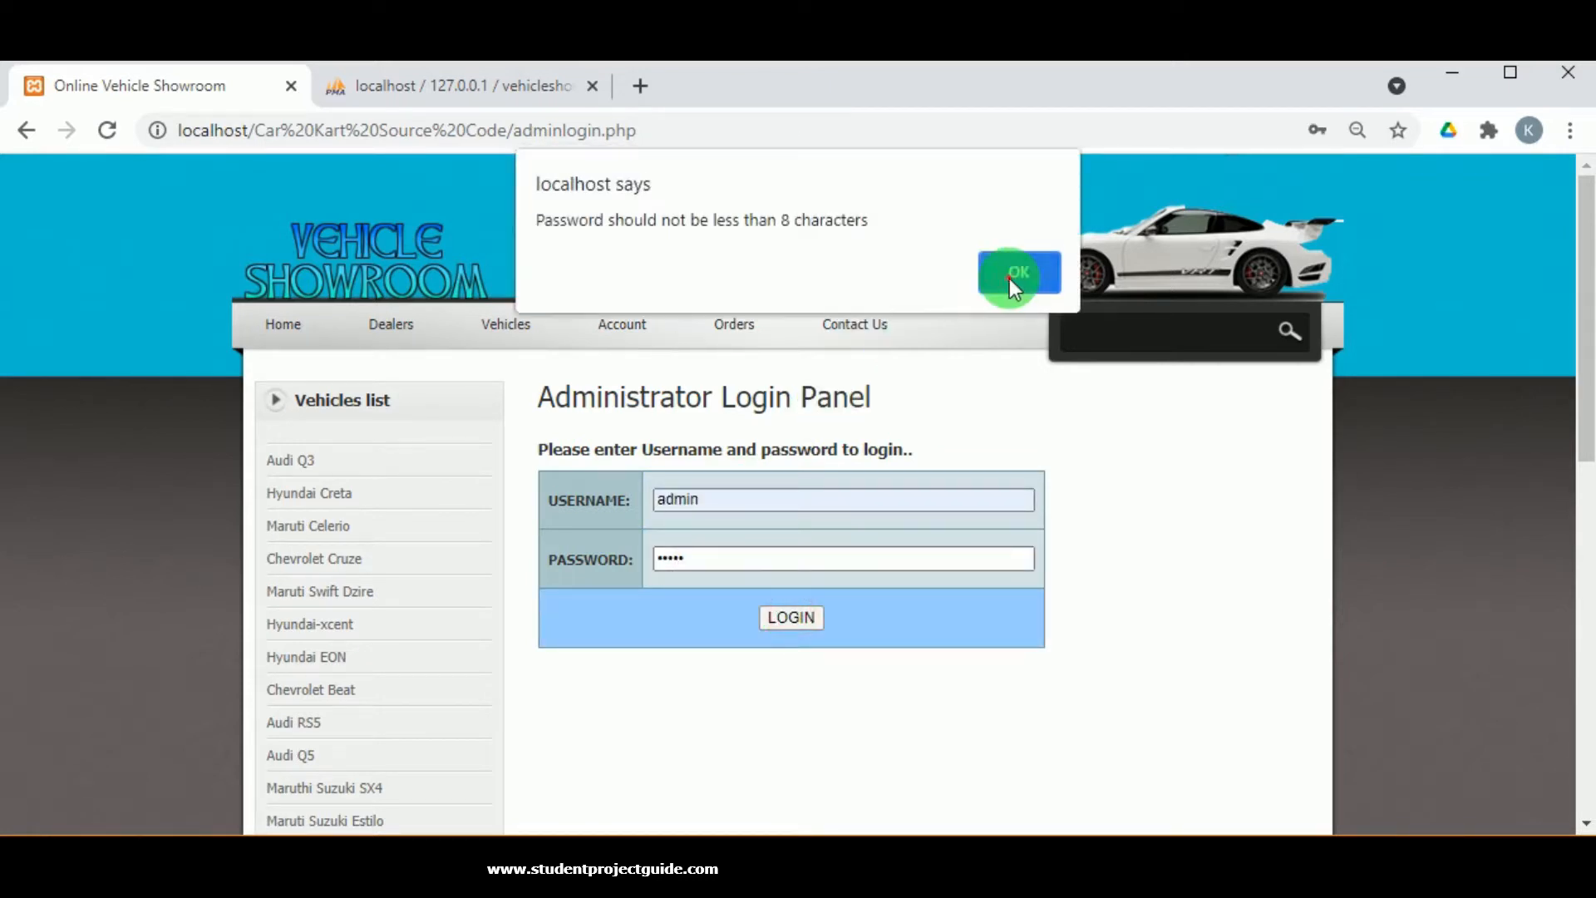
{"action": "left_click", "coordinate": [671, 557]}
{"action": "left_click", "coordinate": [701, 561]}
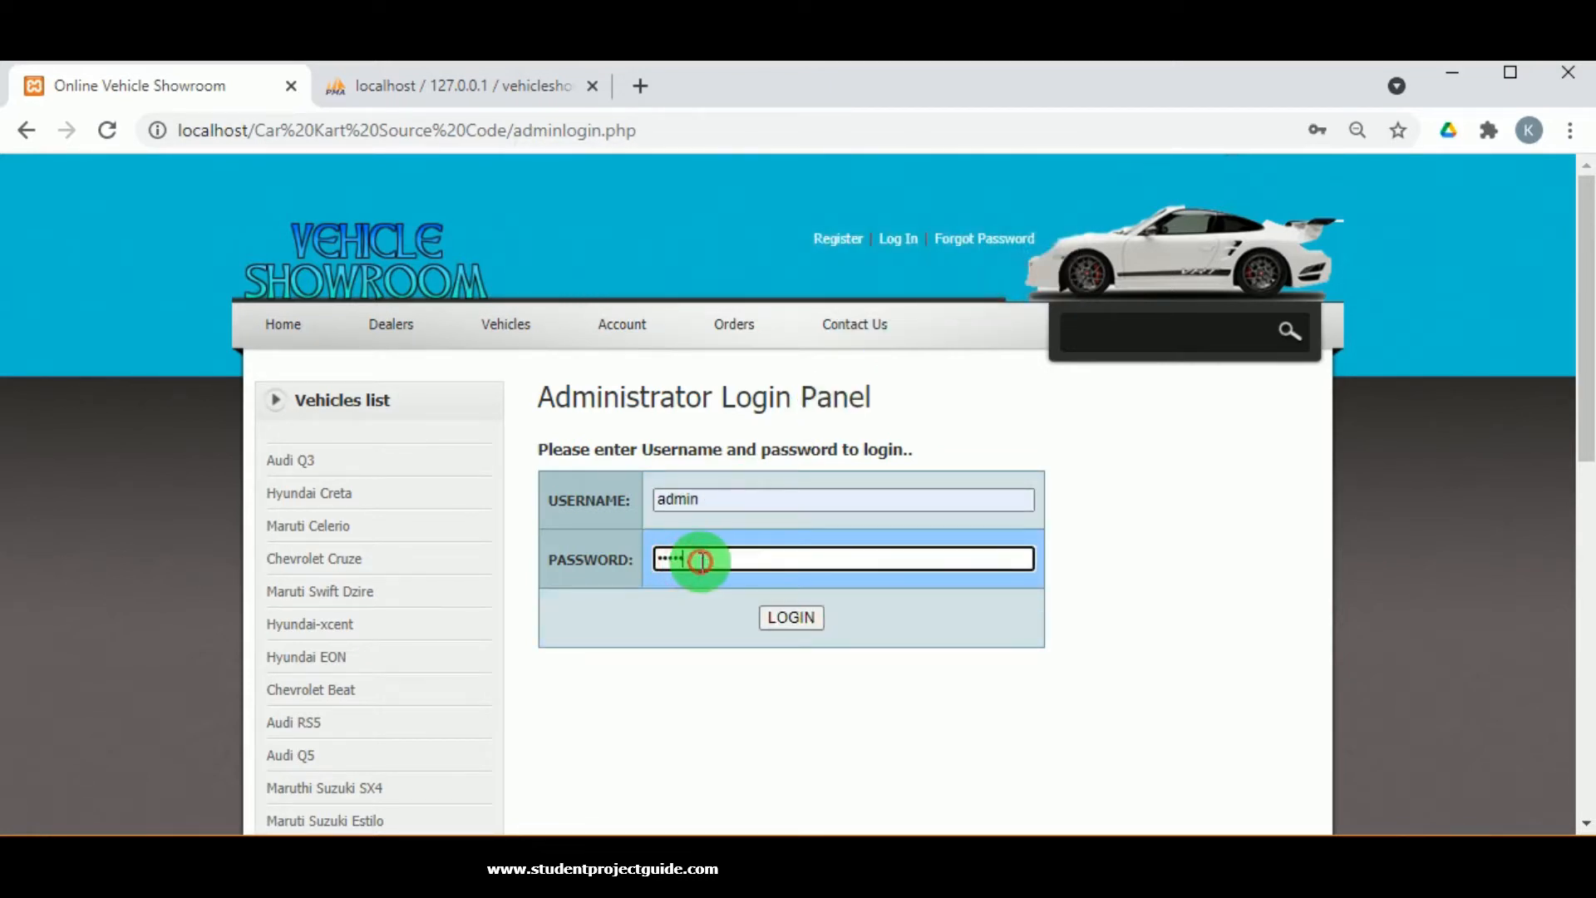
{"action": "left_click", "coordinate": [790, 616]}
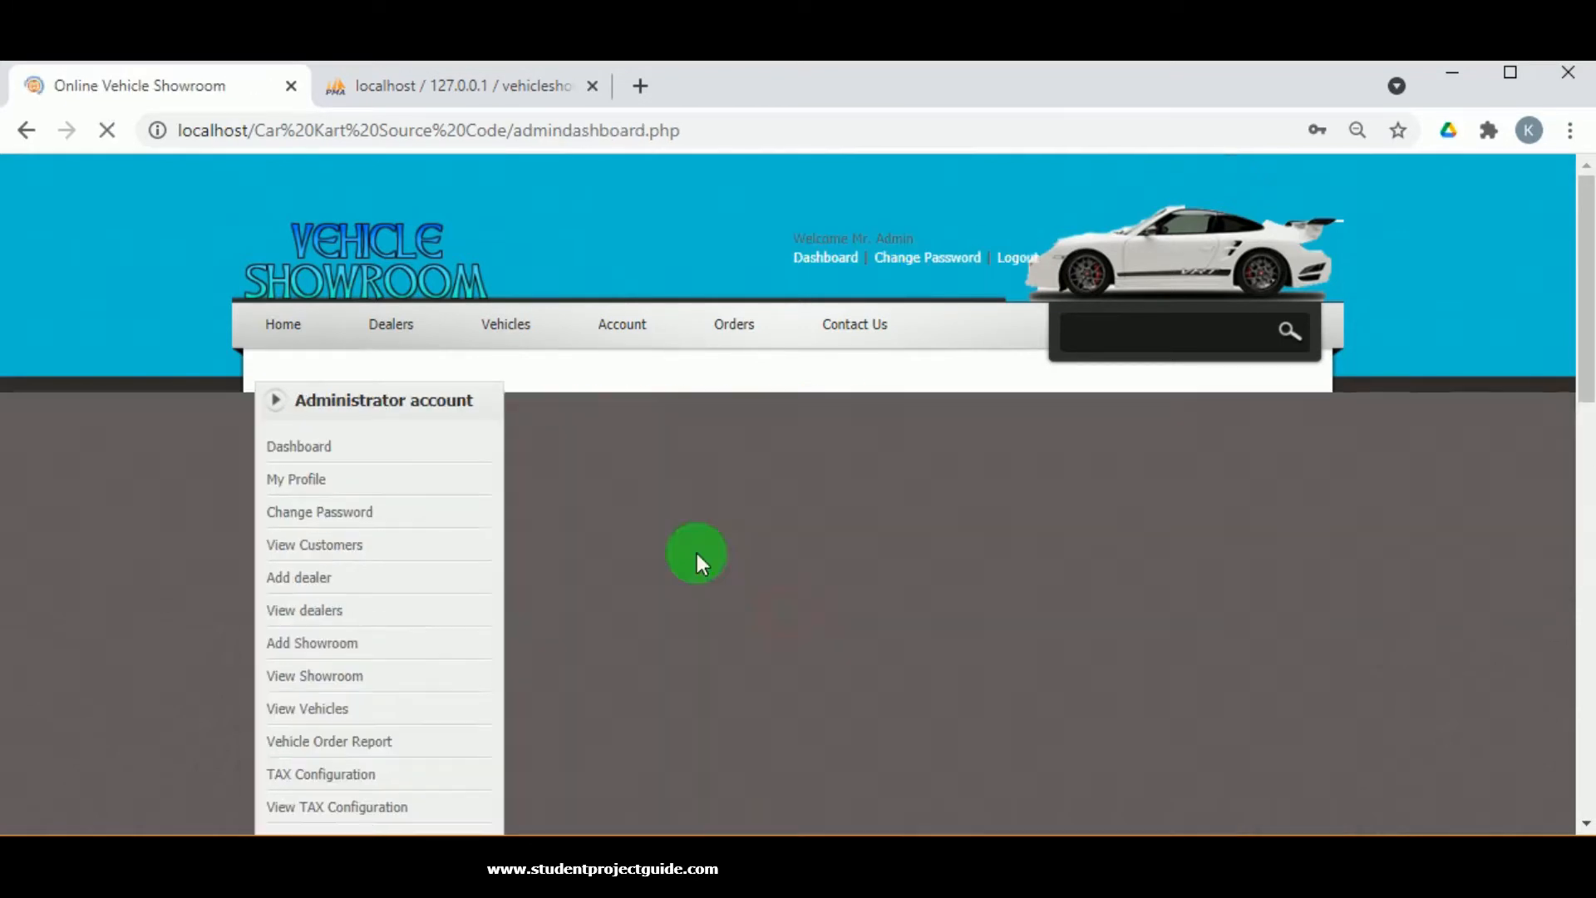
{"action": "scroll", "coordinate": [297, 501], "scroll_direction": "down", "scroll_amount": 3}
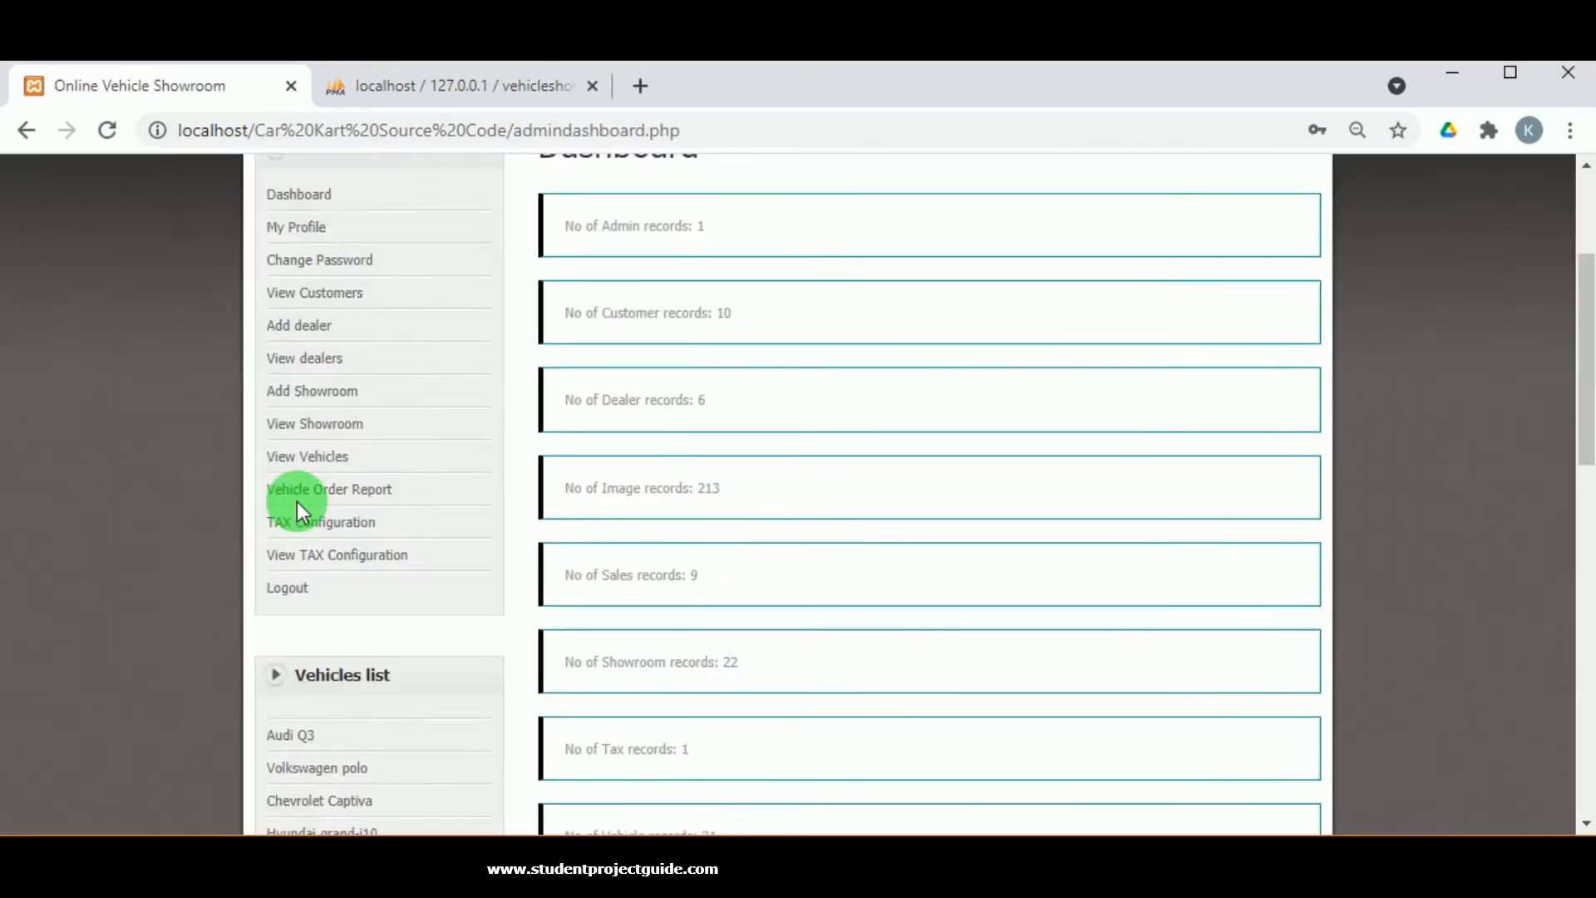
Open the Hyundai Creta order's details from the admin Vehicle Order Report.
{"action": "left_click", "coordinate": [314, 495]}
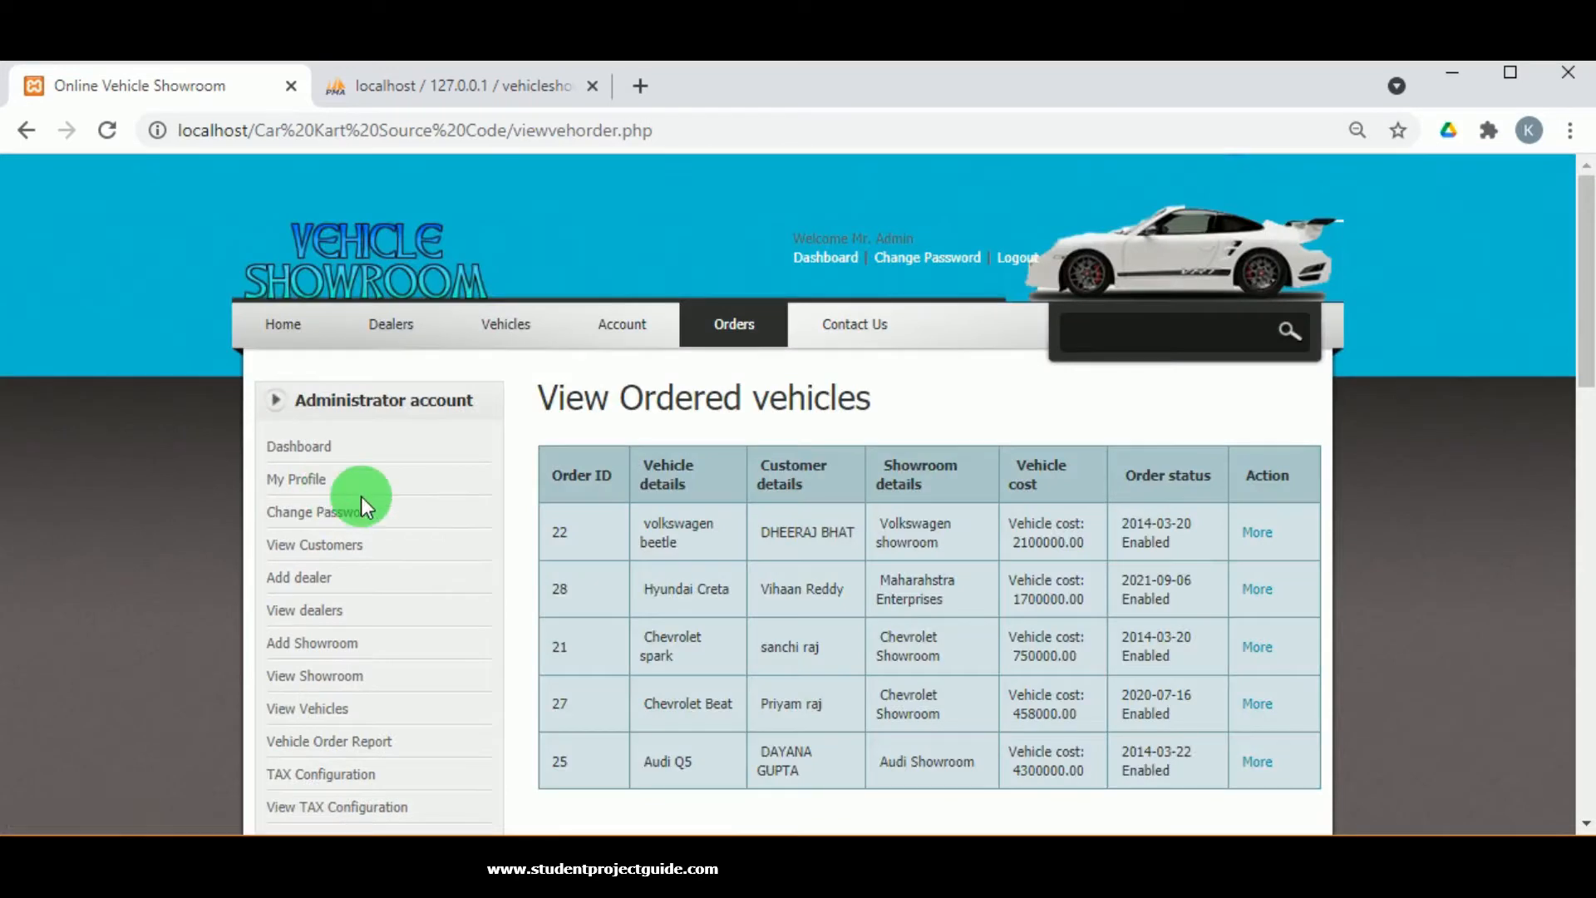
{"action": "scroll", "coordinate": [935, 653], "scroll_direction": "down", "scroll_amount": 2}
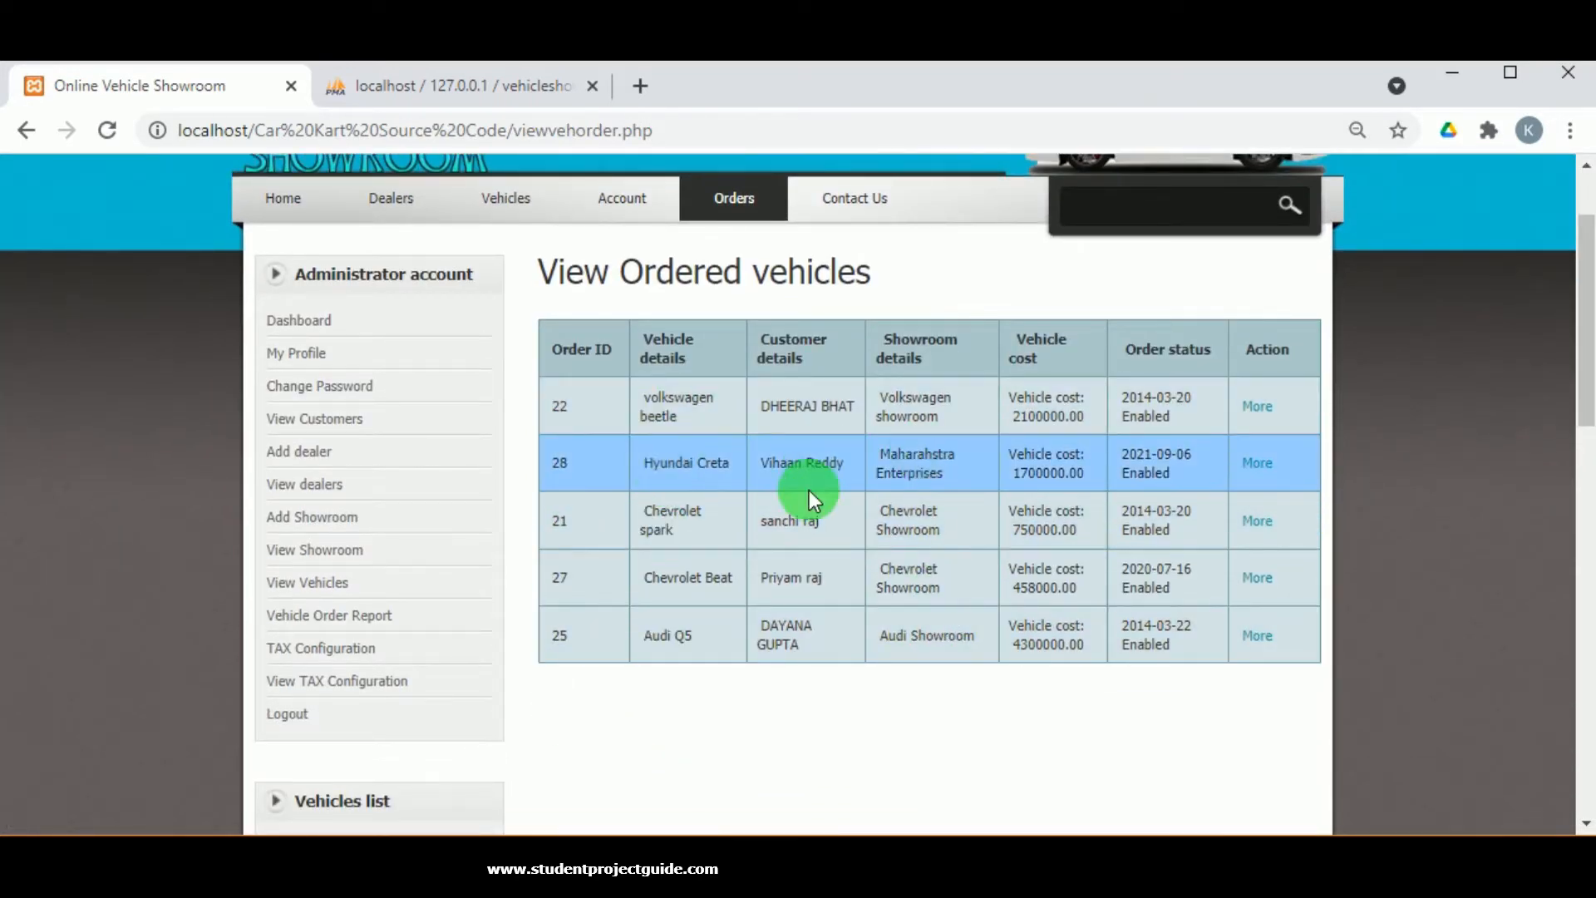
{"action": "left_click", "coordinate": [1257, 464]}
Confirm order 28's Purchase Details show Delivered, then log out of the admin account.
{"action": "scroll", "coordinate": [777, 604], "scroll_direction": "down", "scroll_amount": 10}
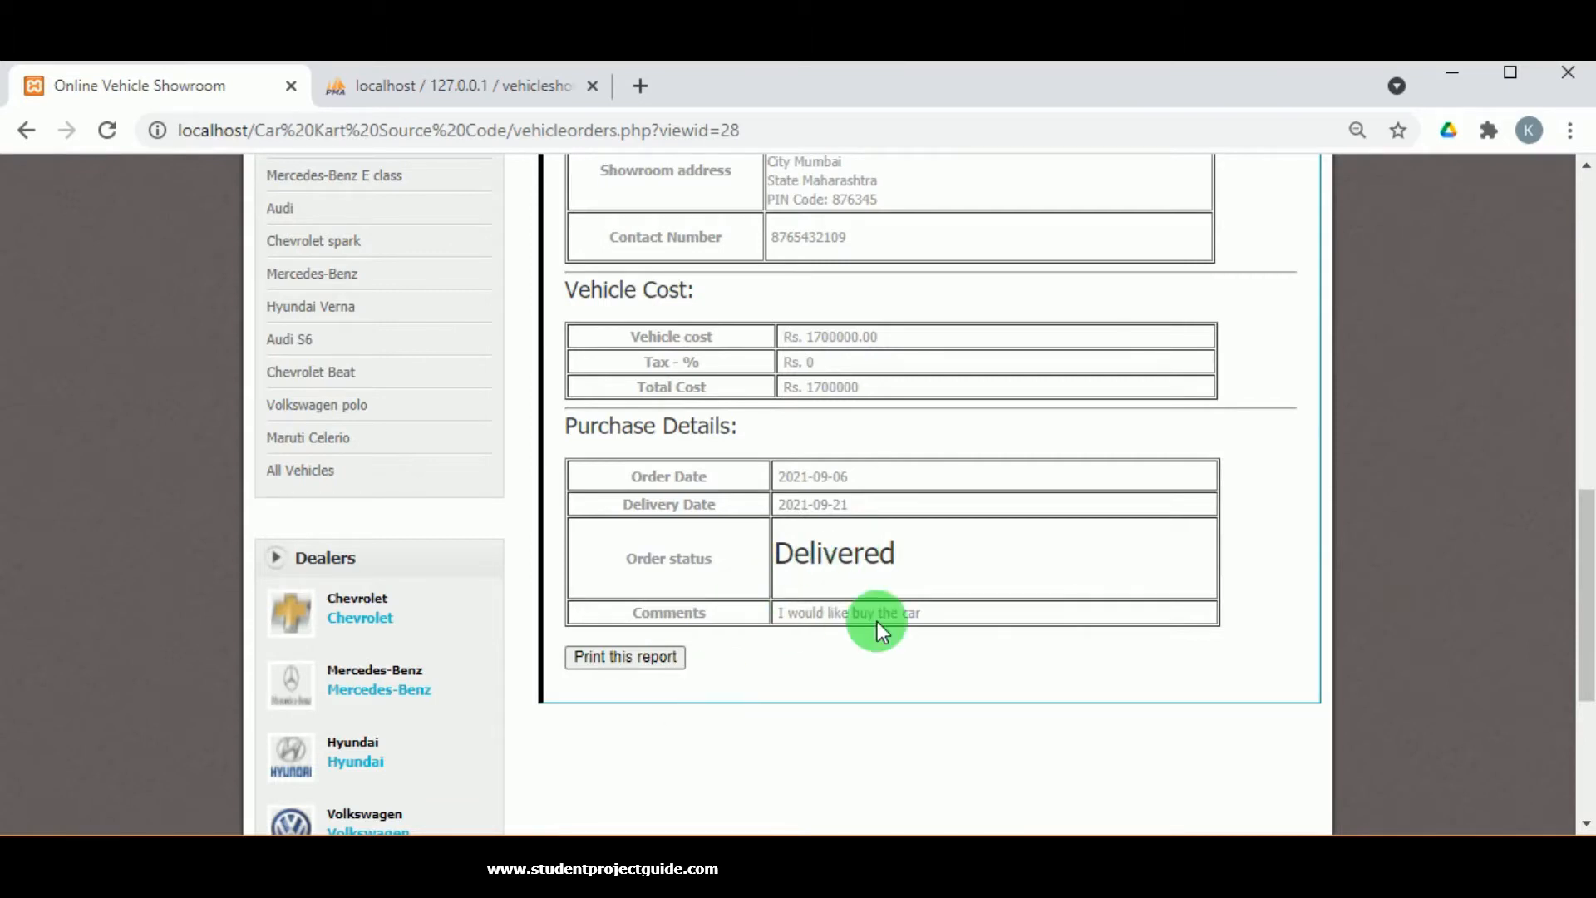
{"action": "scroll", "coordinate": [845, 621], "scroll_direction": "up", "scroll_amount": 10}
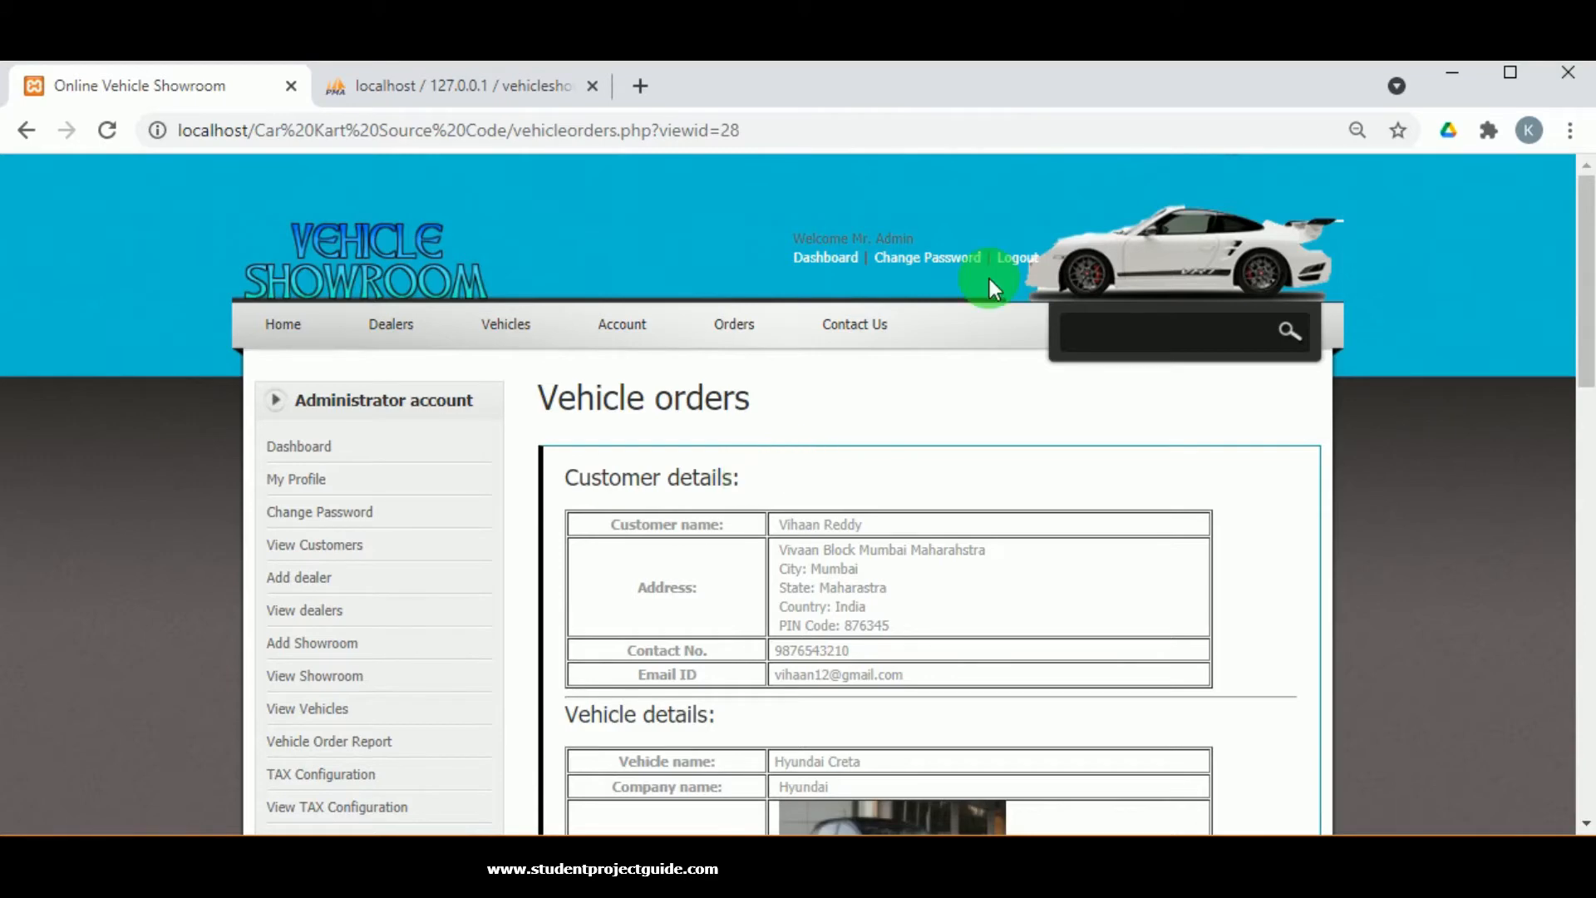
{"action": "left_click", "coordinate": [1015, 263]}
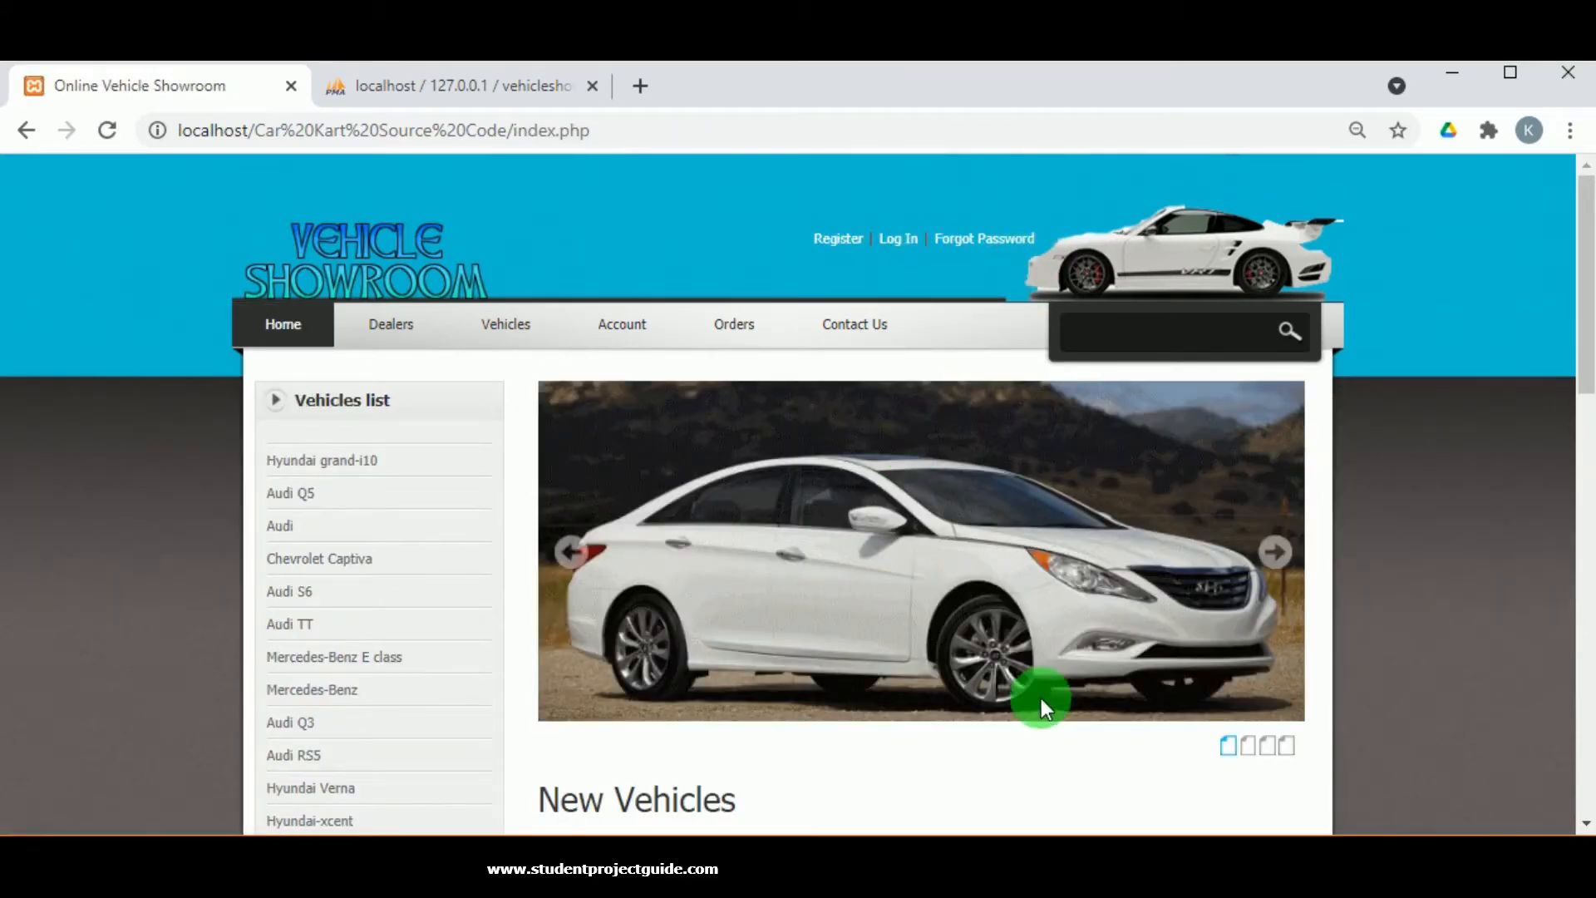
Scroll through the signed-out home page's New Vehicles section and back to the top.
{"action": "scroll", "coordinate": [1040, 698], "scroll_direction": "down", "scroll_amount": 5}
{"action": "scroll", "coordinate": [1041, 693], "scroll_direction": "up", "scroll_amount": 5}
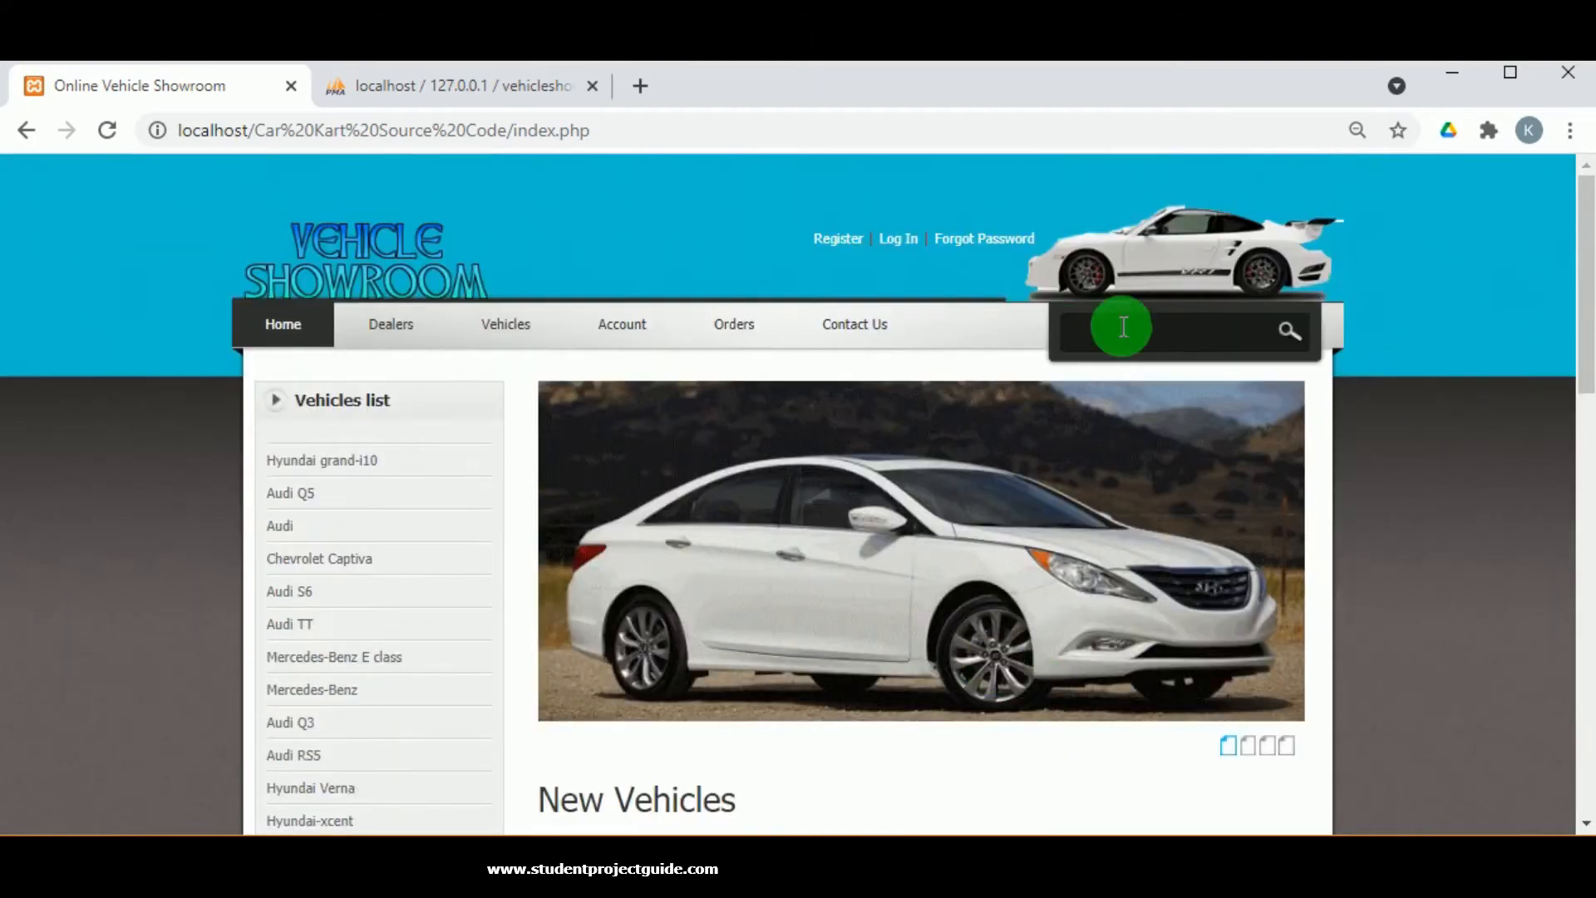
{"action": "scroll", "coordinate": [1124, 532], "scroll_direction": "down", "scroll_amount": 10}
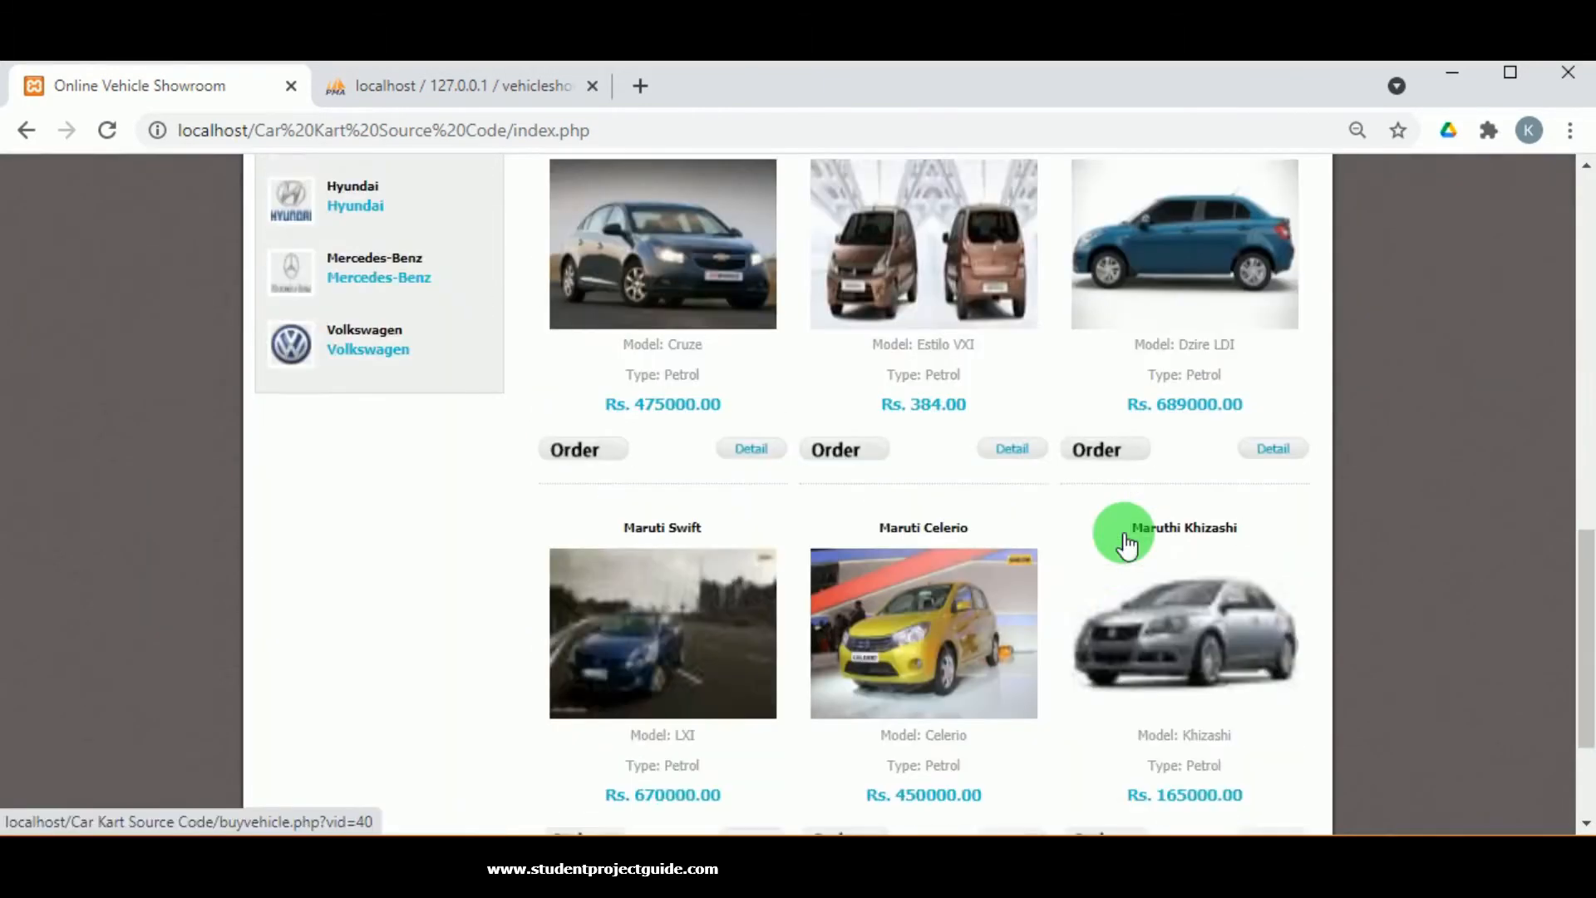
{"action": "scroll", "coordinate": [1123, 542], "scroll_direction": "up", "scroll_amount": 10}
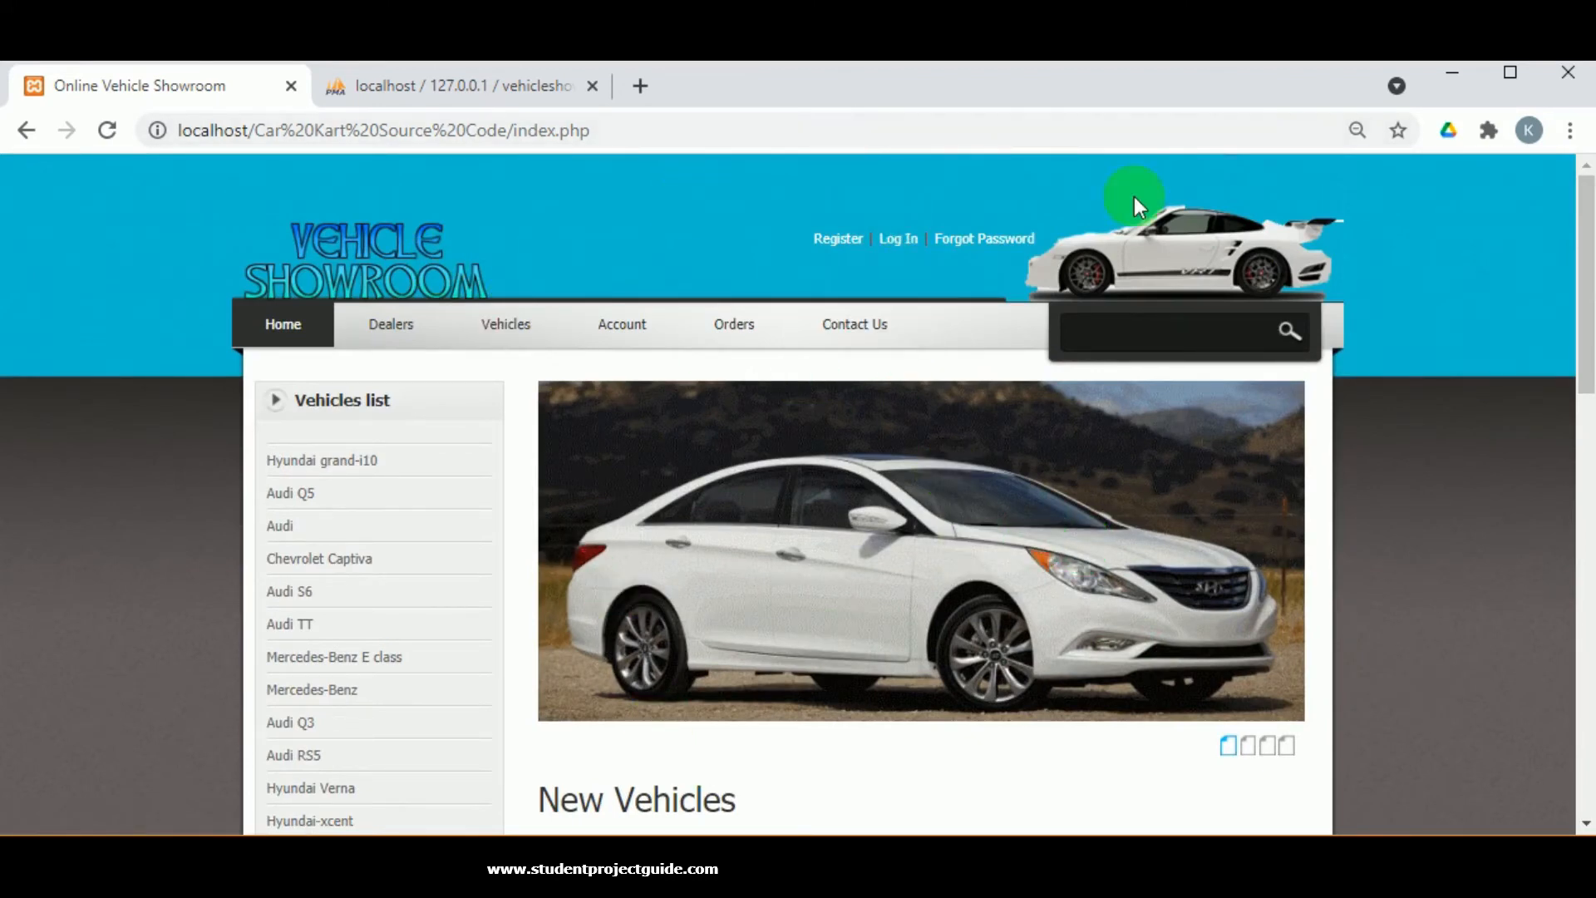
{"action": "scroll", "coordinate": [1339, 427], "scroll_direction": "down", "scroll_amount": 8}
{"action": "scroll", "coordinate": [1339, 427], "scroll_direction": "up", "scroll_amount": 6}
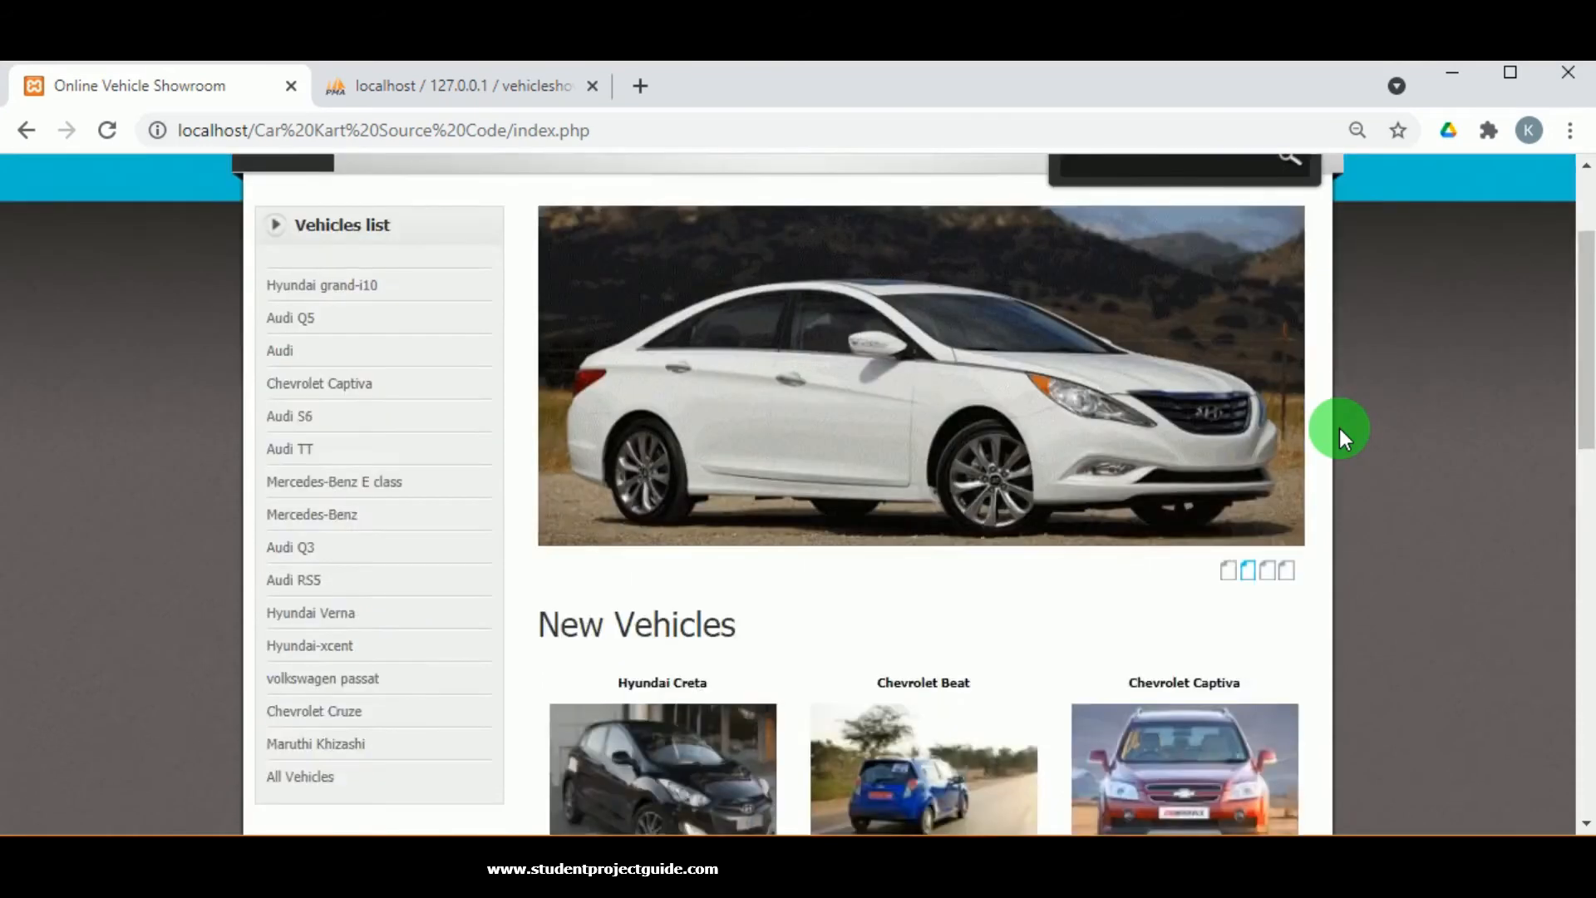
{"action": "scroll", "coordinate": [1339, 427], "scroll_direction": "up", "scroll_amount": 2}
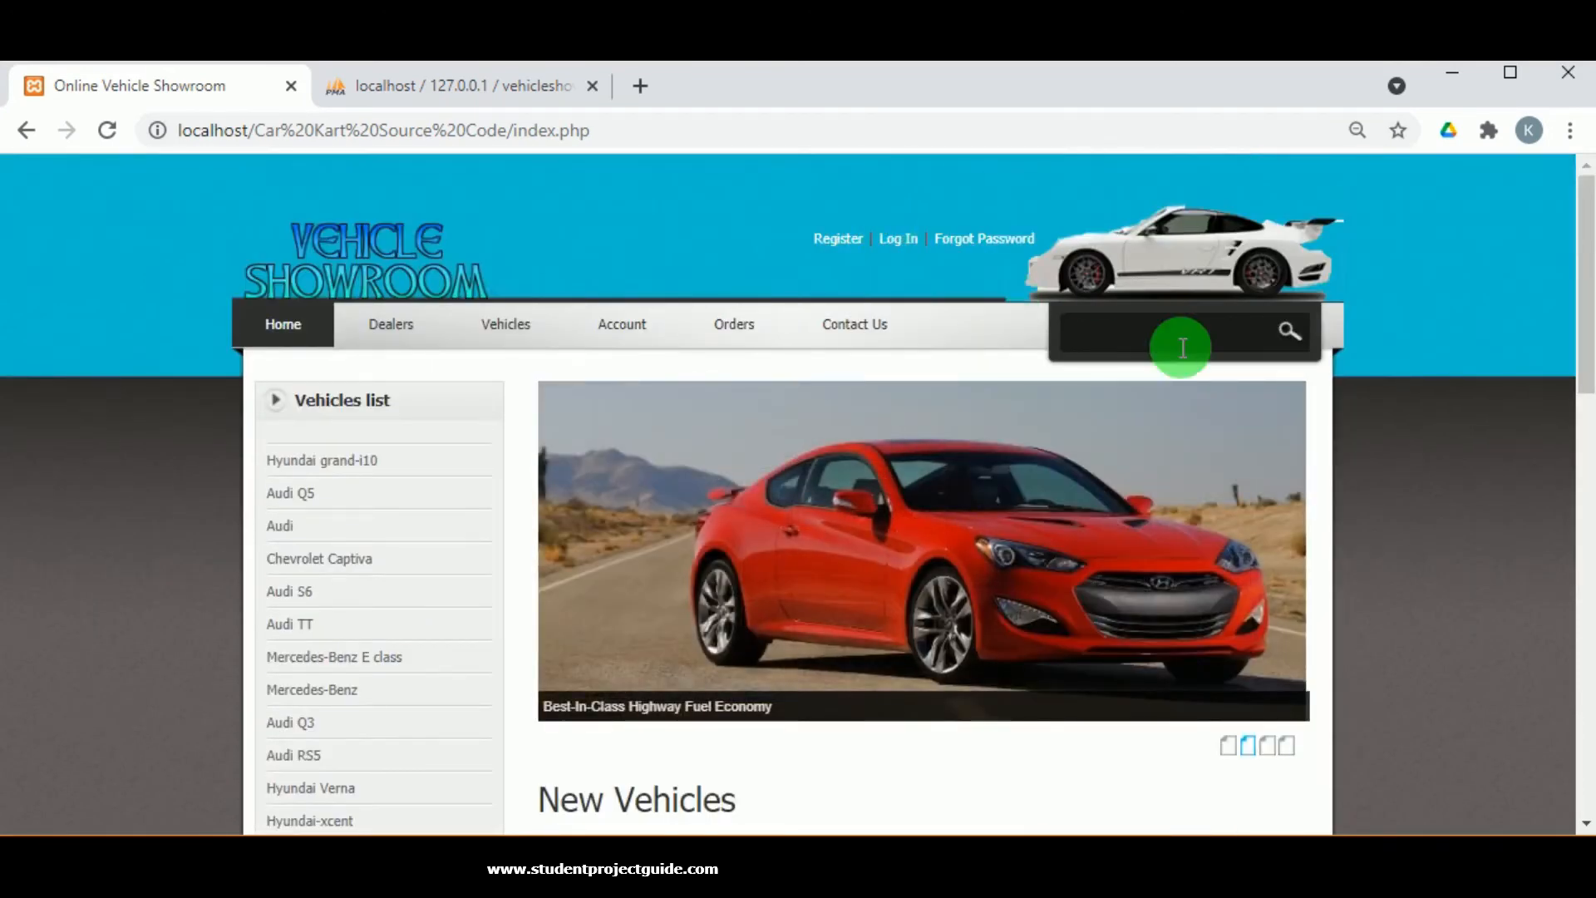